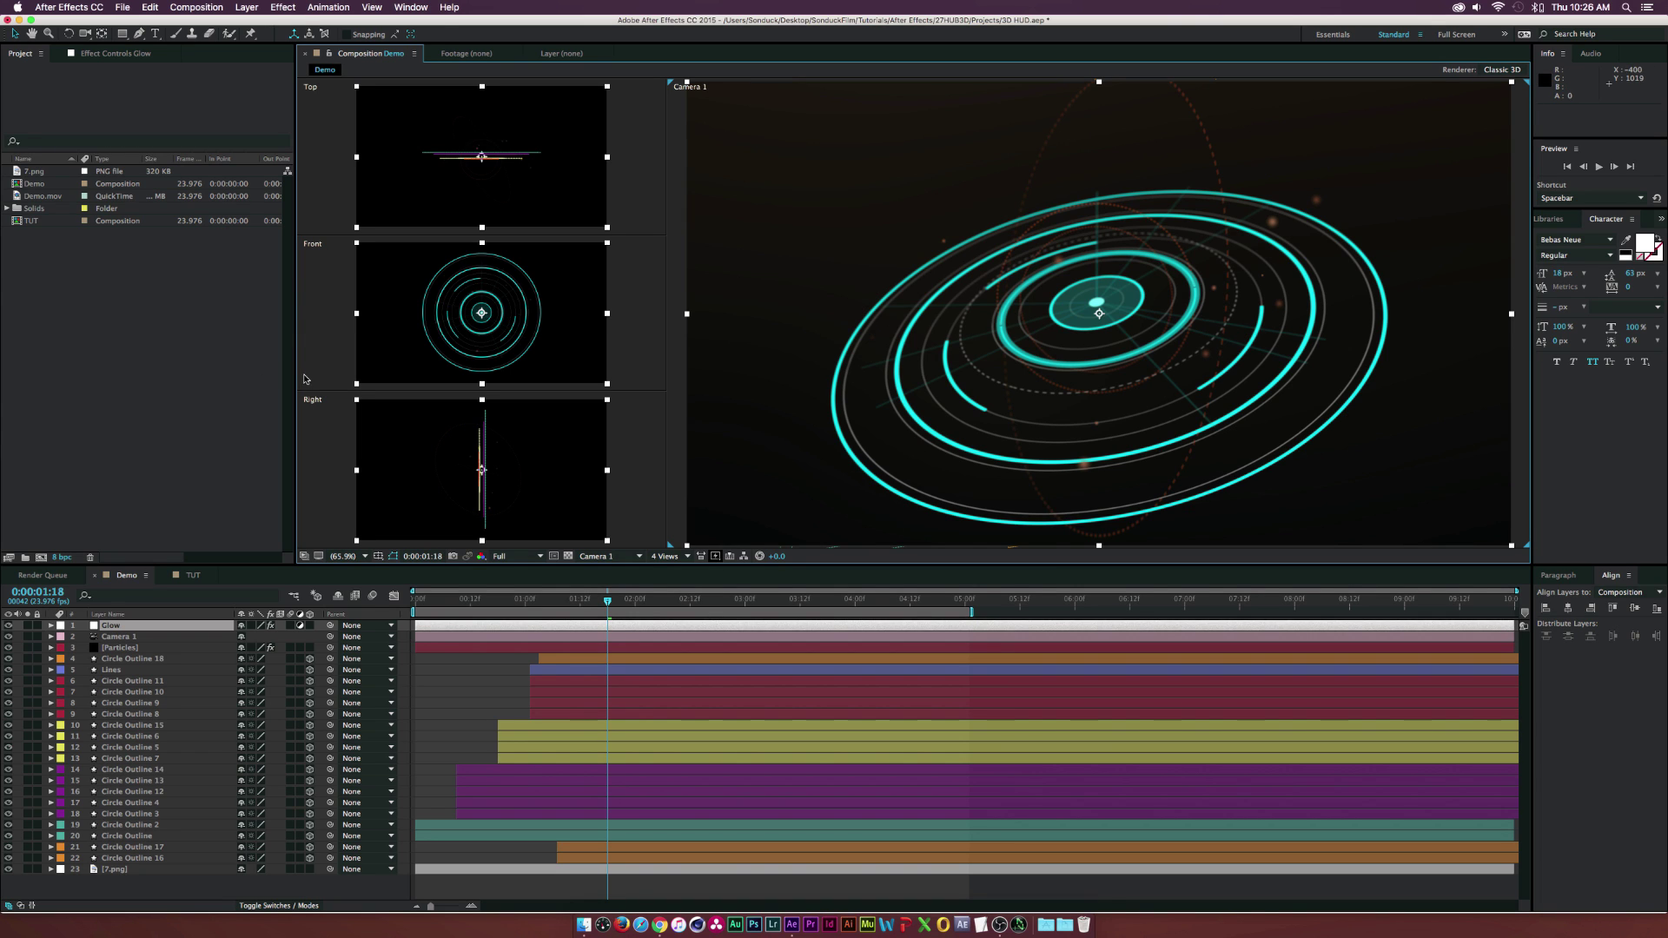
# Play the Demo.mov preview in Finder, view the Intro to HUD Motion Graphics tutorial page in Chrome, and return to After Effects
pyautogui.click(584, 925)
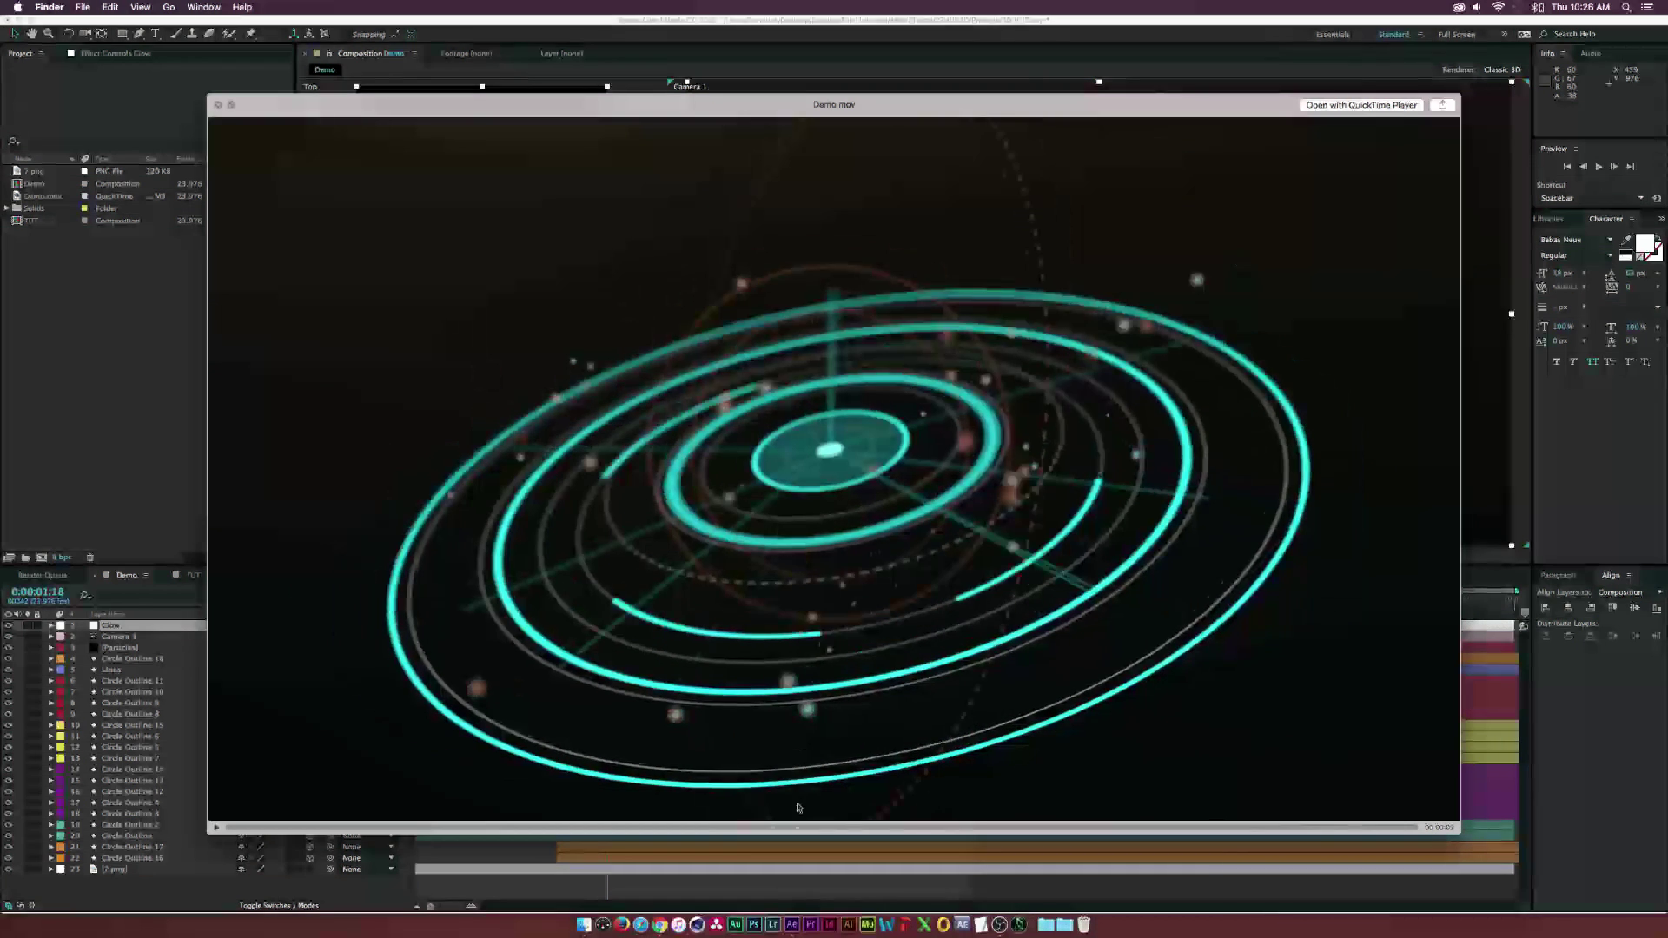
pyautogui.moveTo(727, 809); pyautogui.dragTo(647, 809)
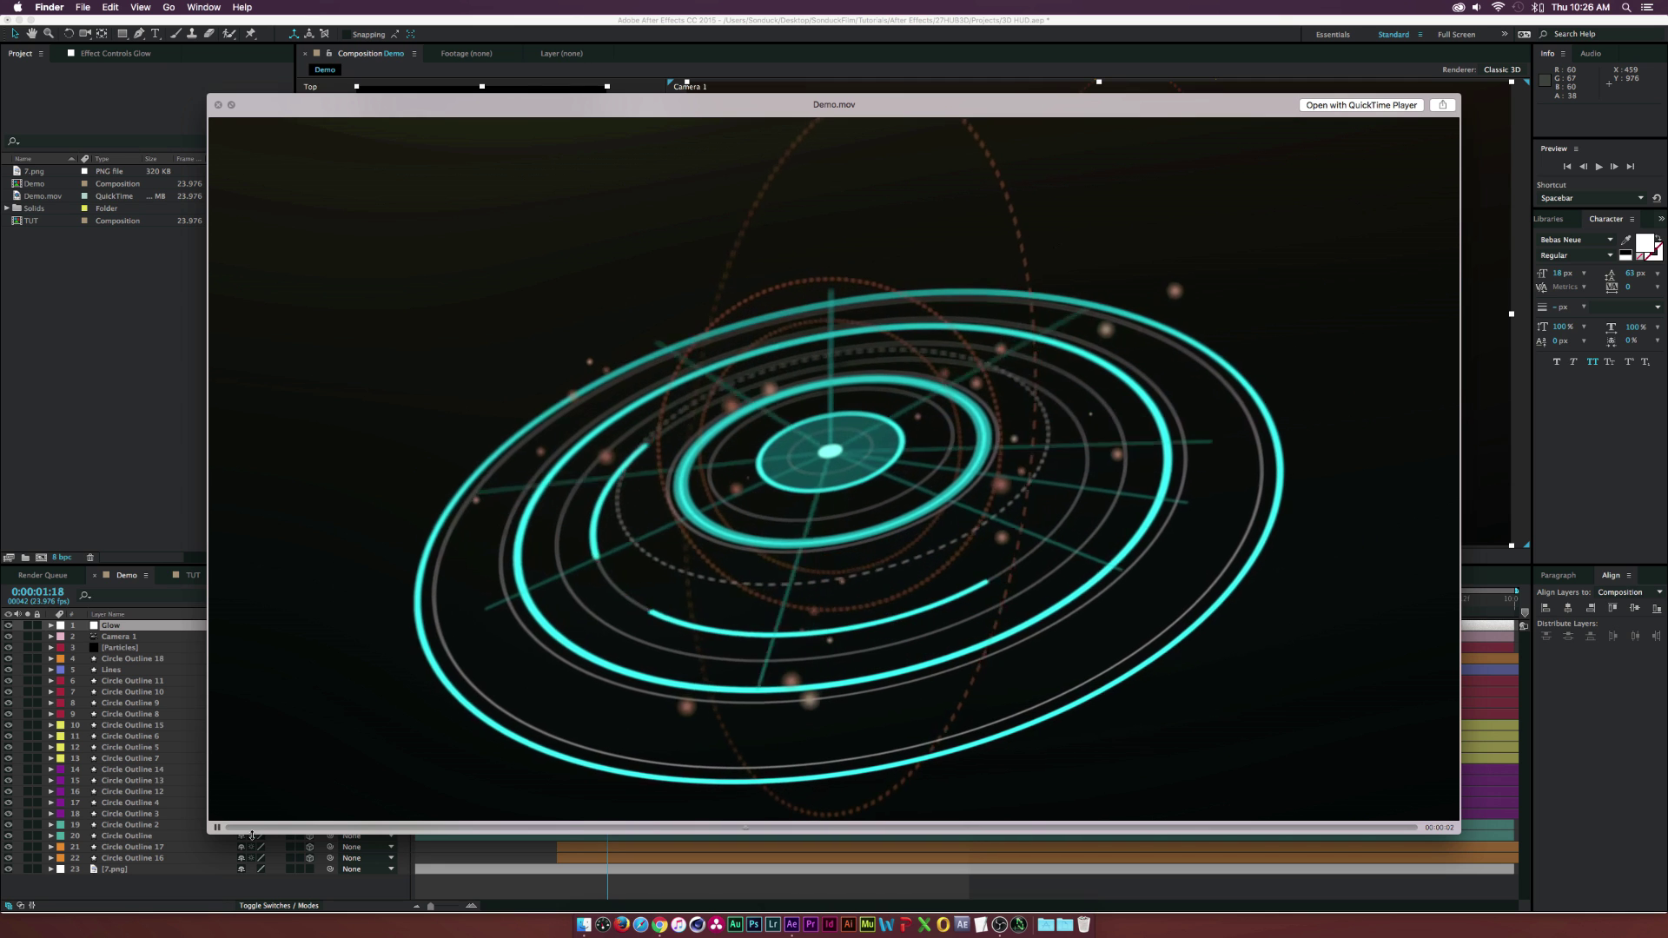
pyautogui.press('space')
pyautogui.click(630, 826)
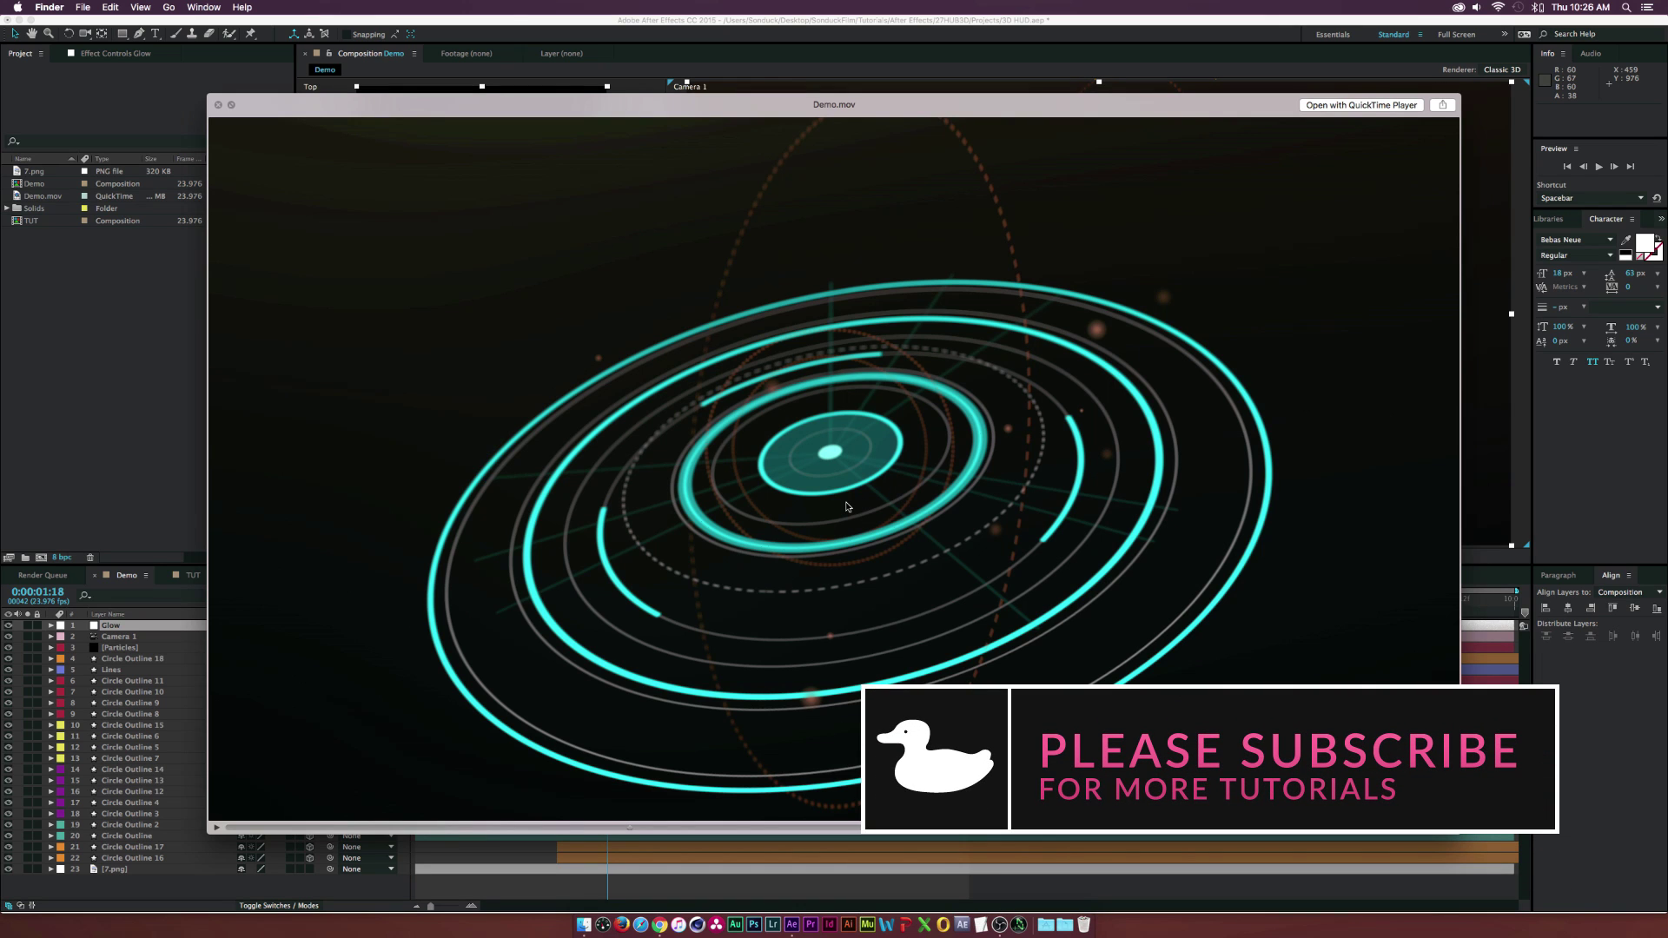
pyautogui.click(659, 926)
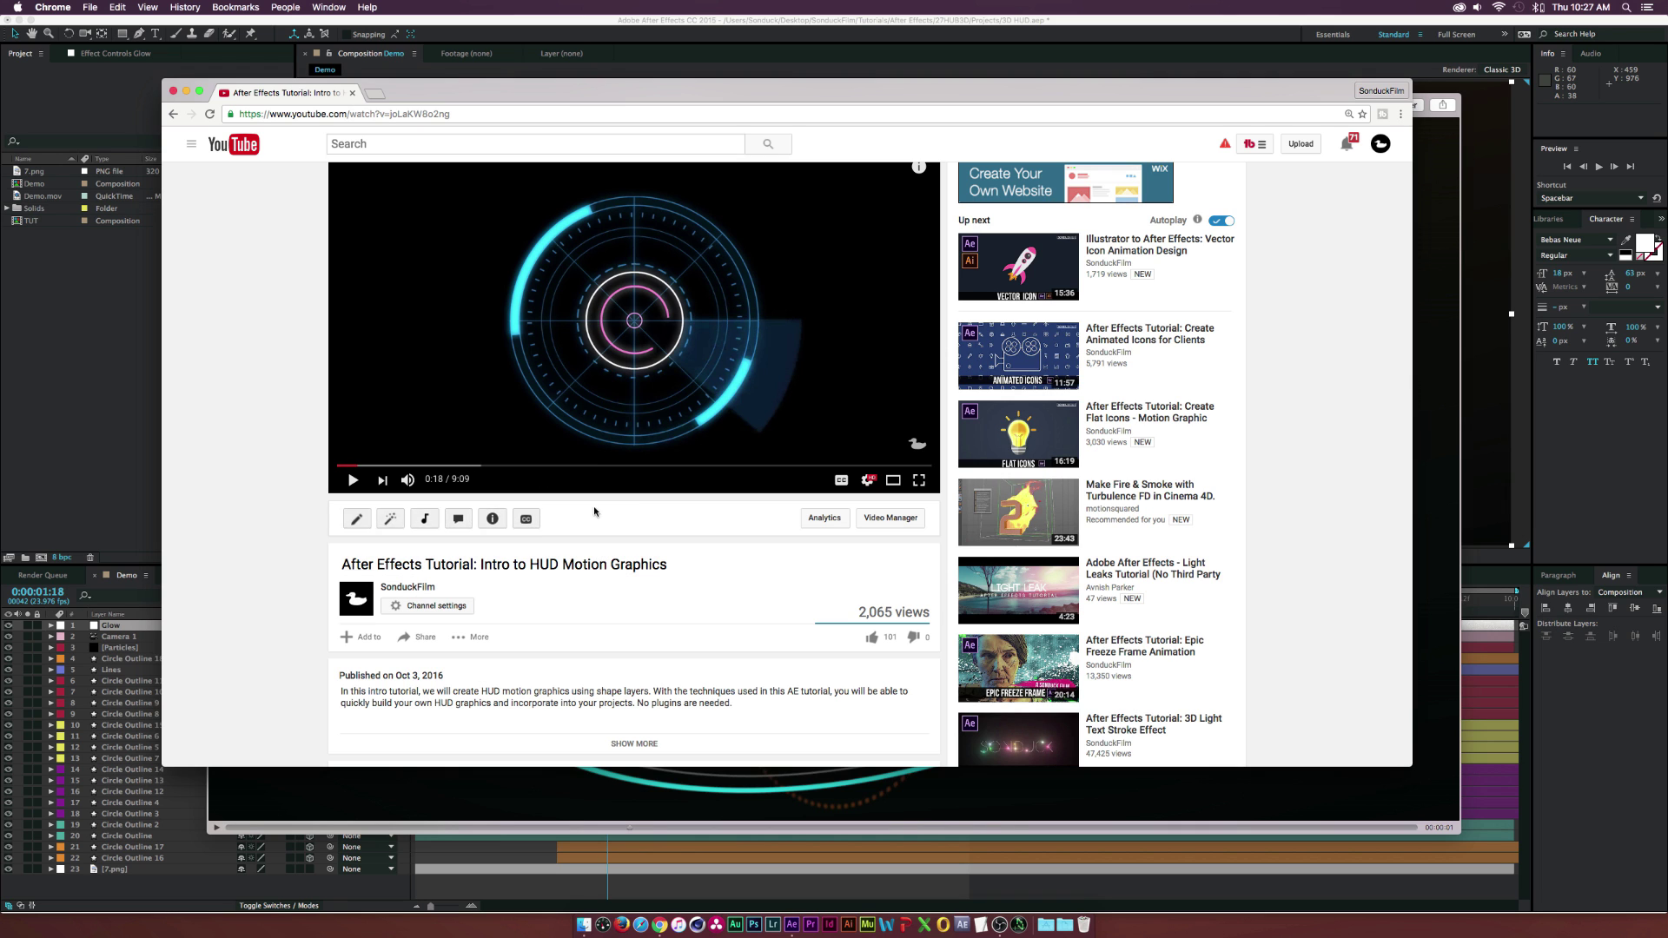
pyautogui.click(104, 349)
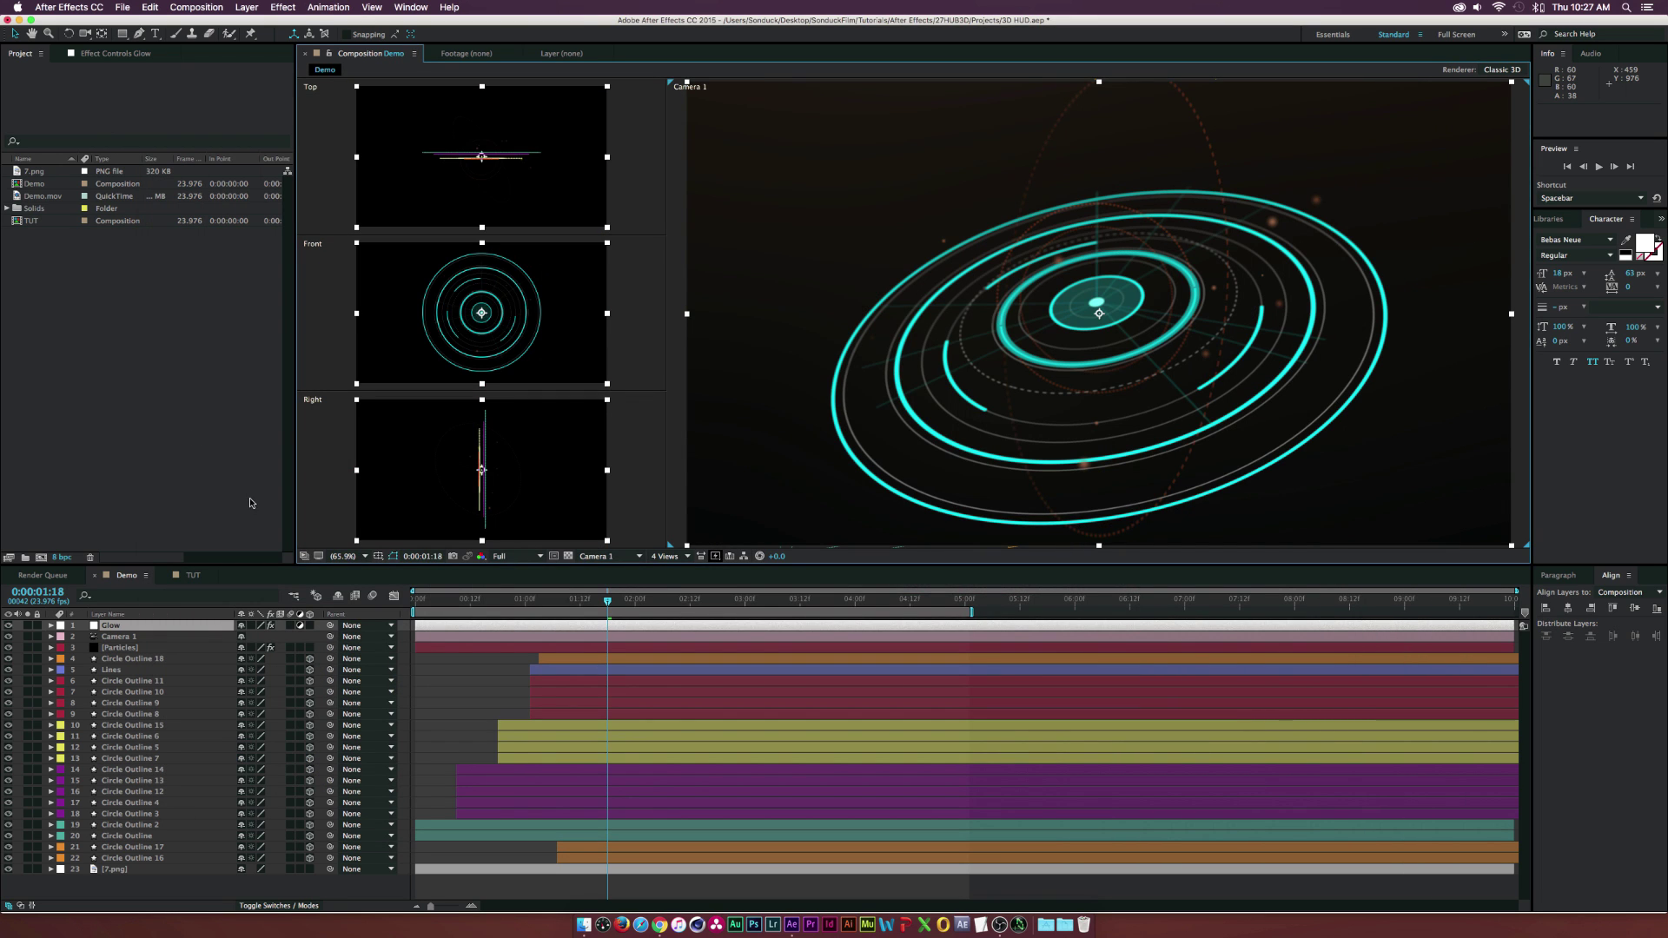
# In the TUT composition, show the title/action safe guides and draw a centred circle about two thirds of the frame height with the Ellipse tool
pyautogui.click(192, 576)
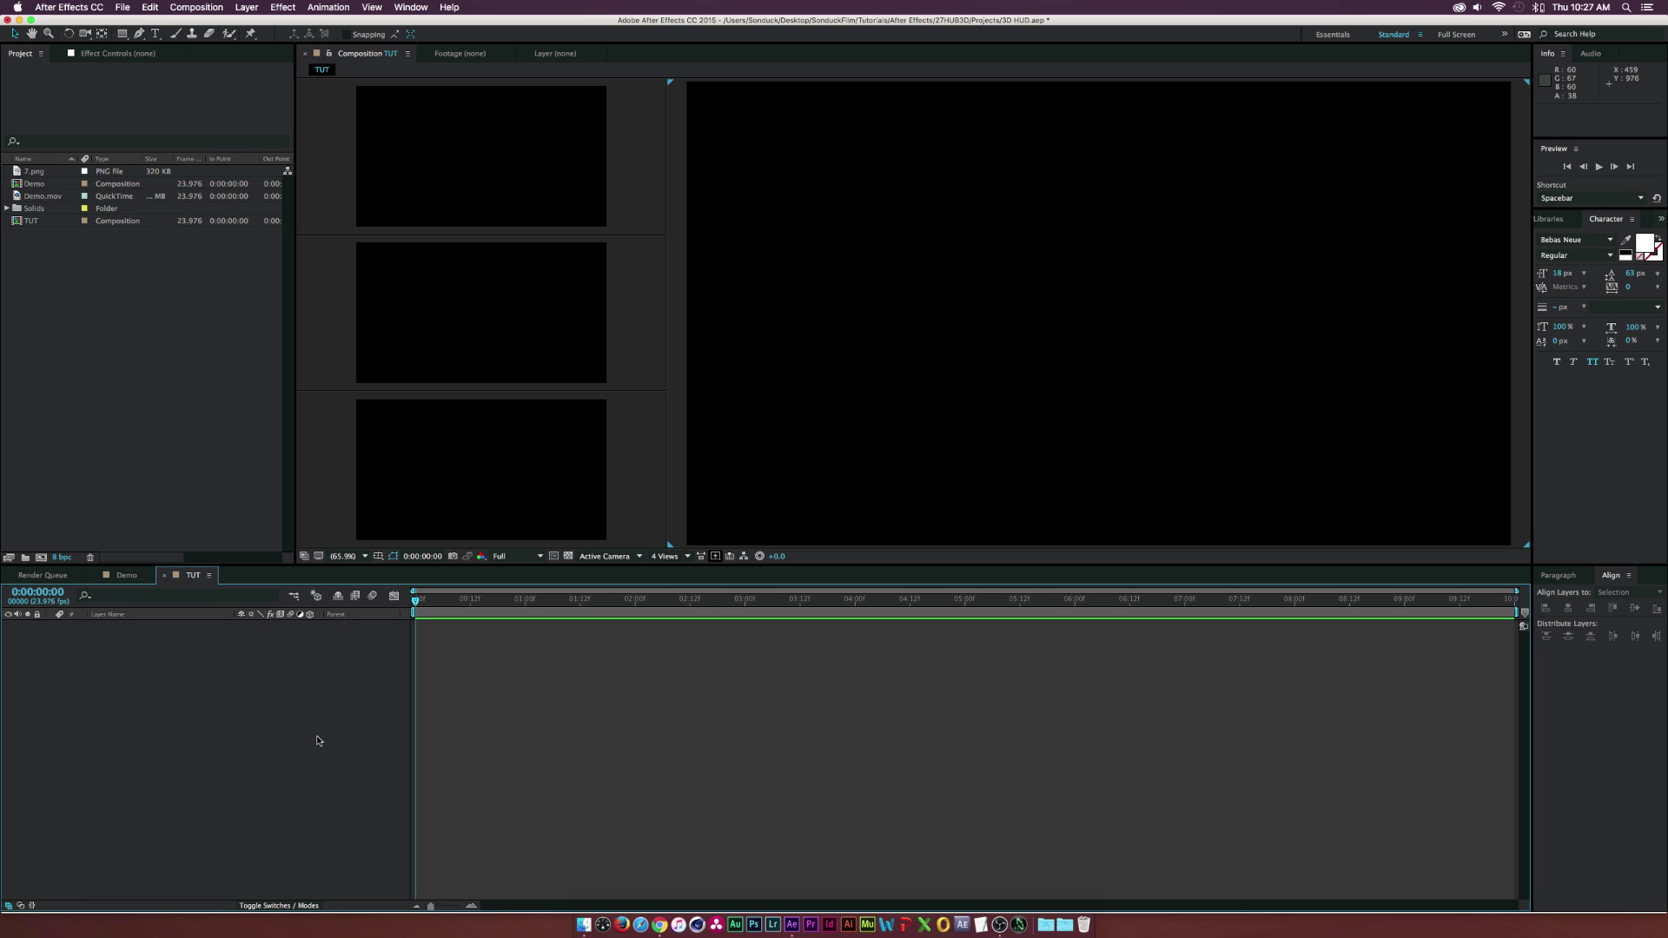
pyautogui.moveTo(123, 34); pyautogui.dragTo(188, 67)
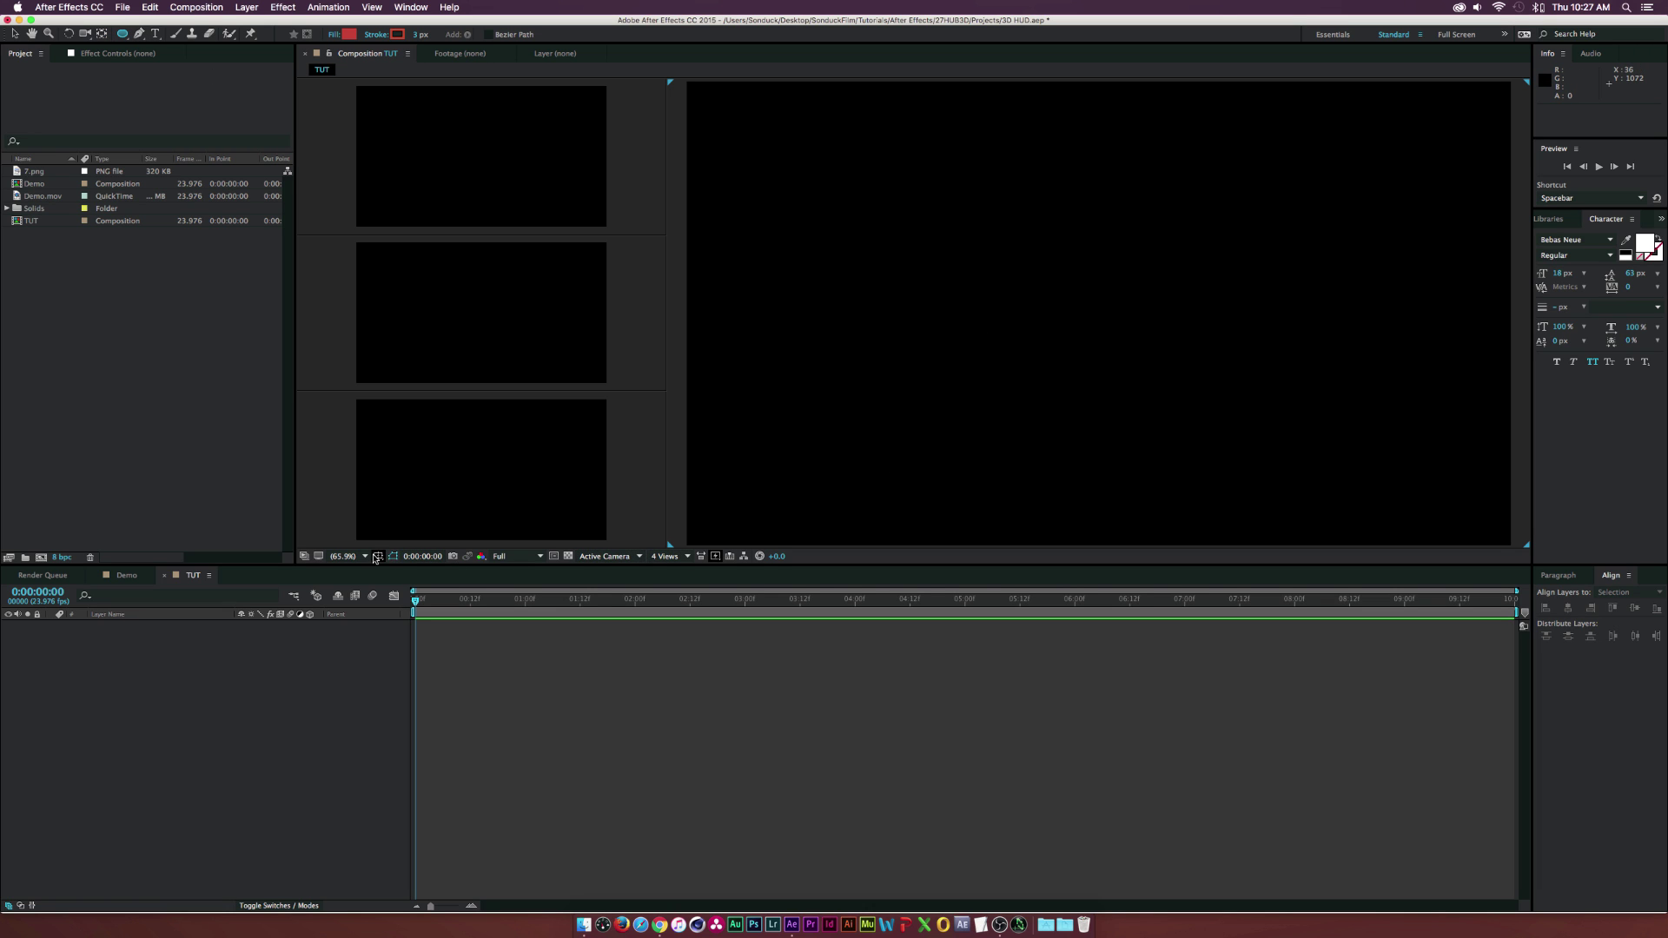
pyautogui.click(378, 556)
pyautogui.click(389, 567)
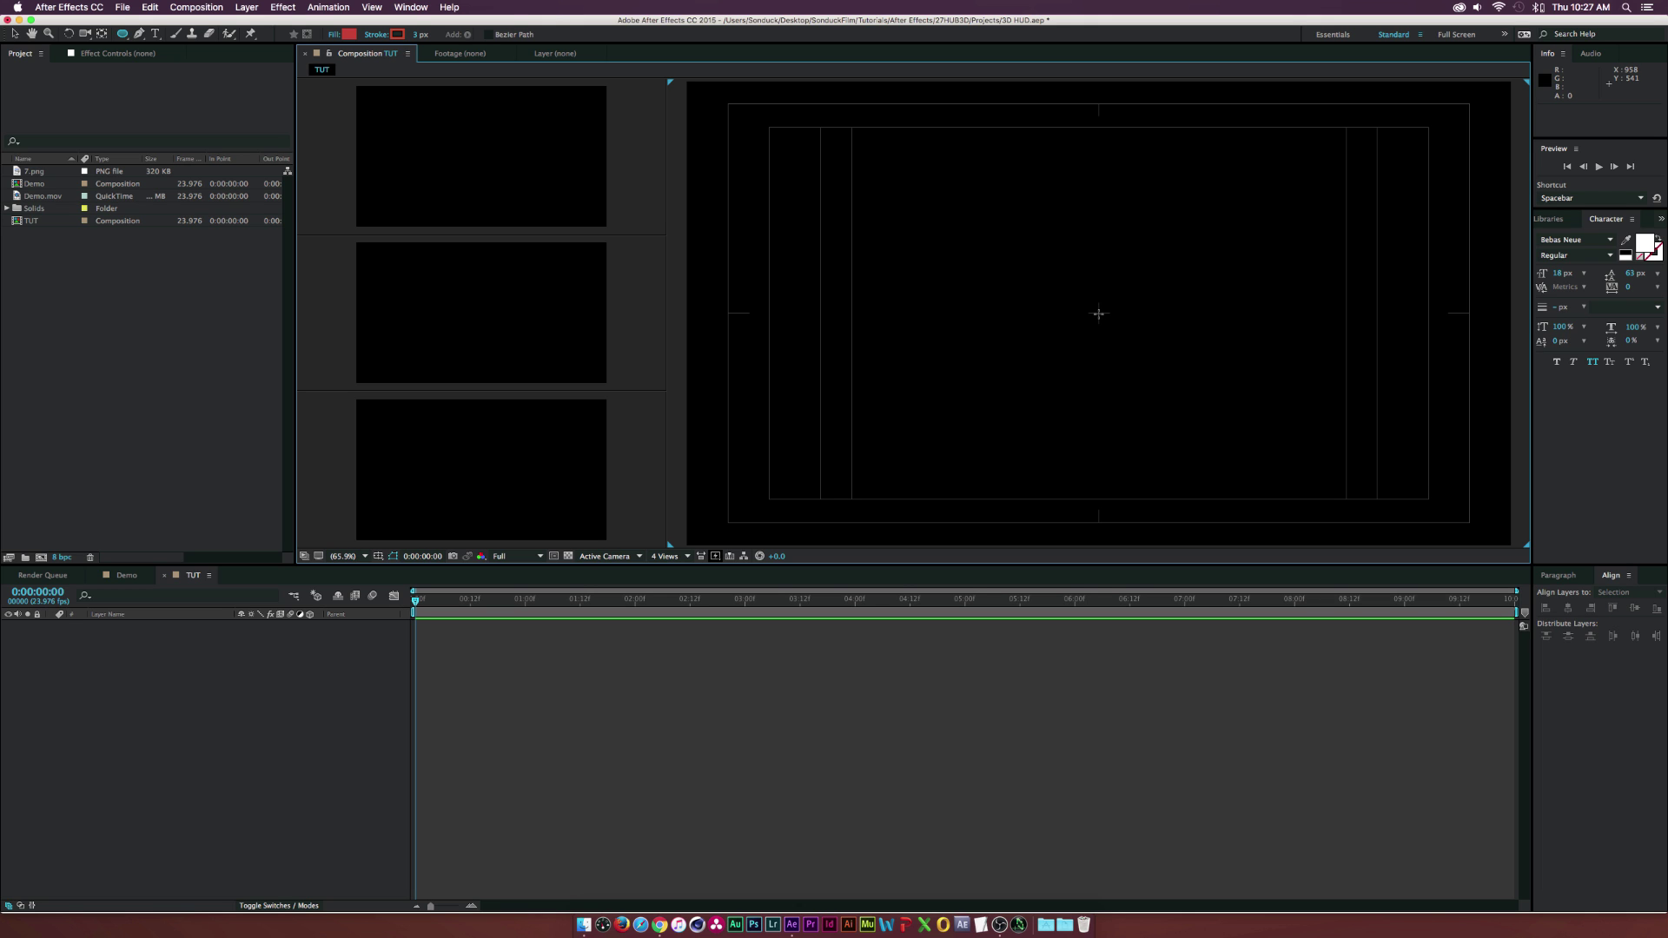
pyautogui.moveTo(1099, 313); pyautogui.dragTo(1236, 163)
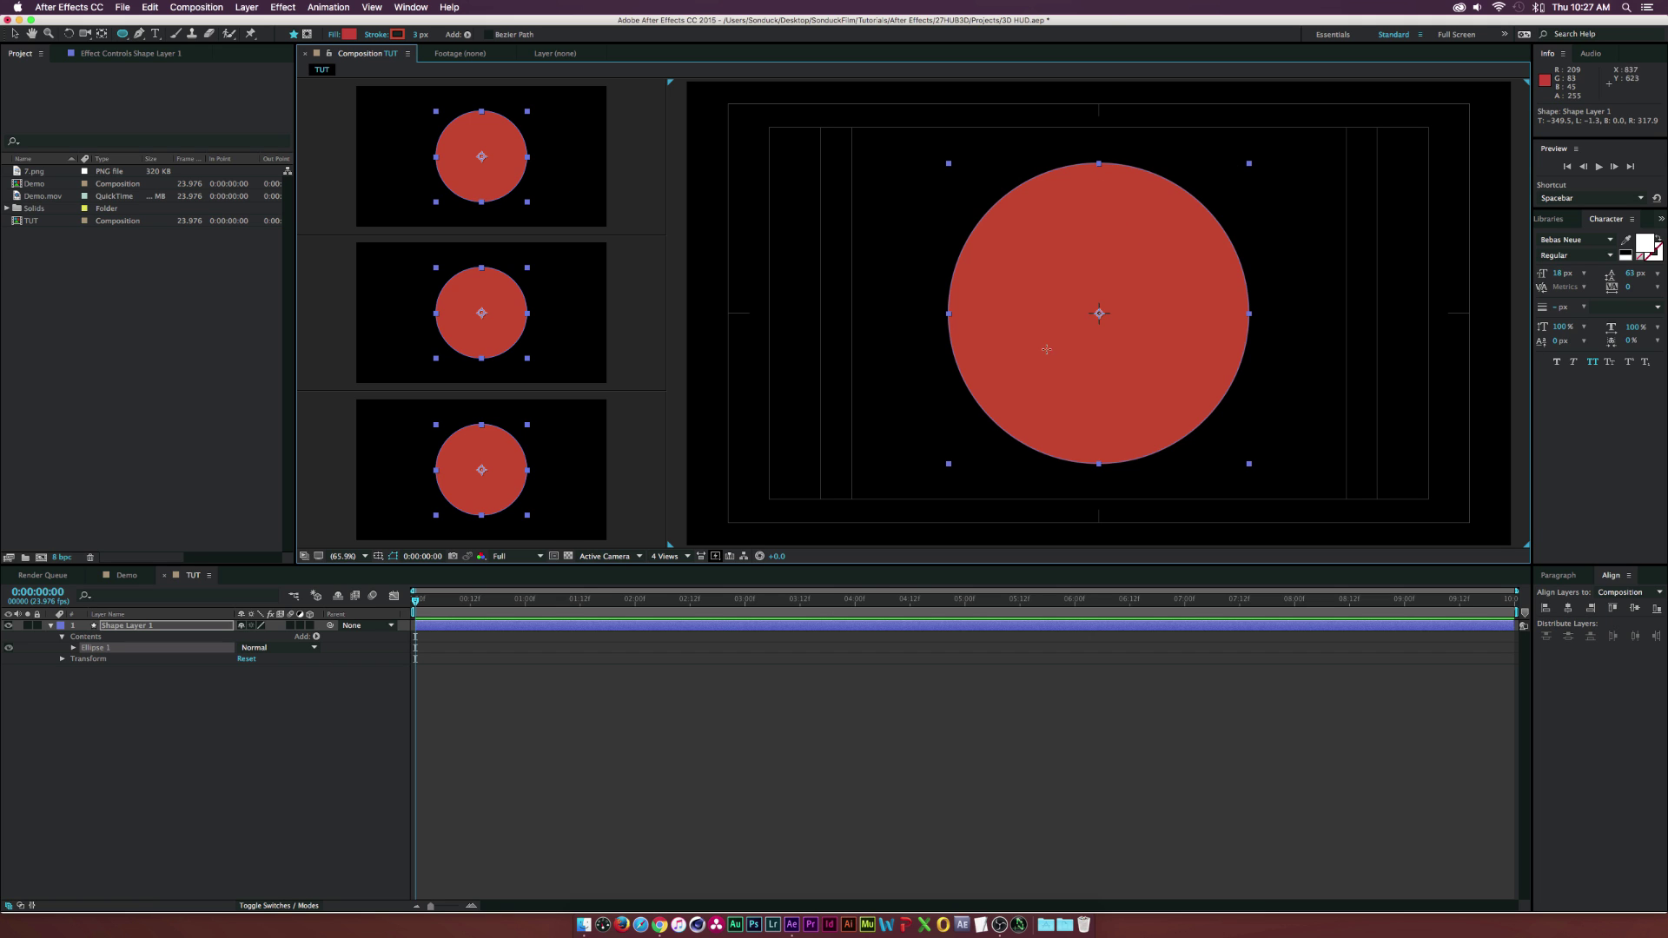
# Delete the fill from the circle's Ellipse 1 group so only the stroke remains
pyautogui.click(73, 647)
pyautogui.click(97, 682)
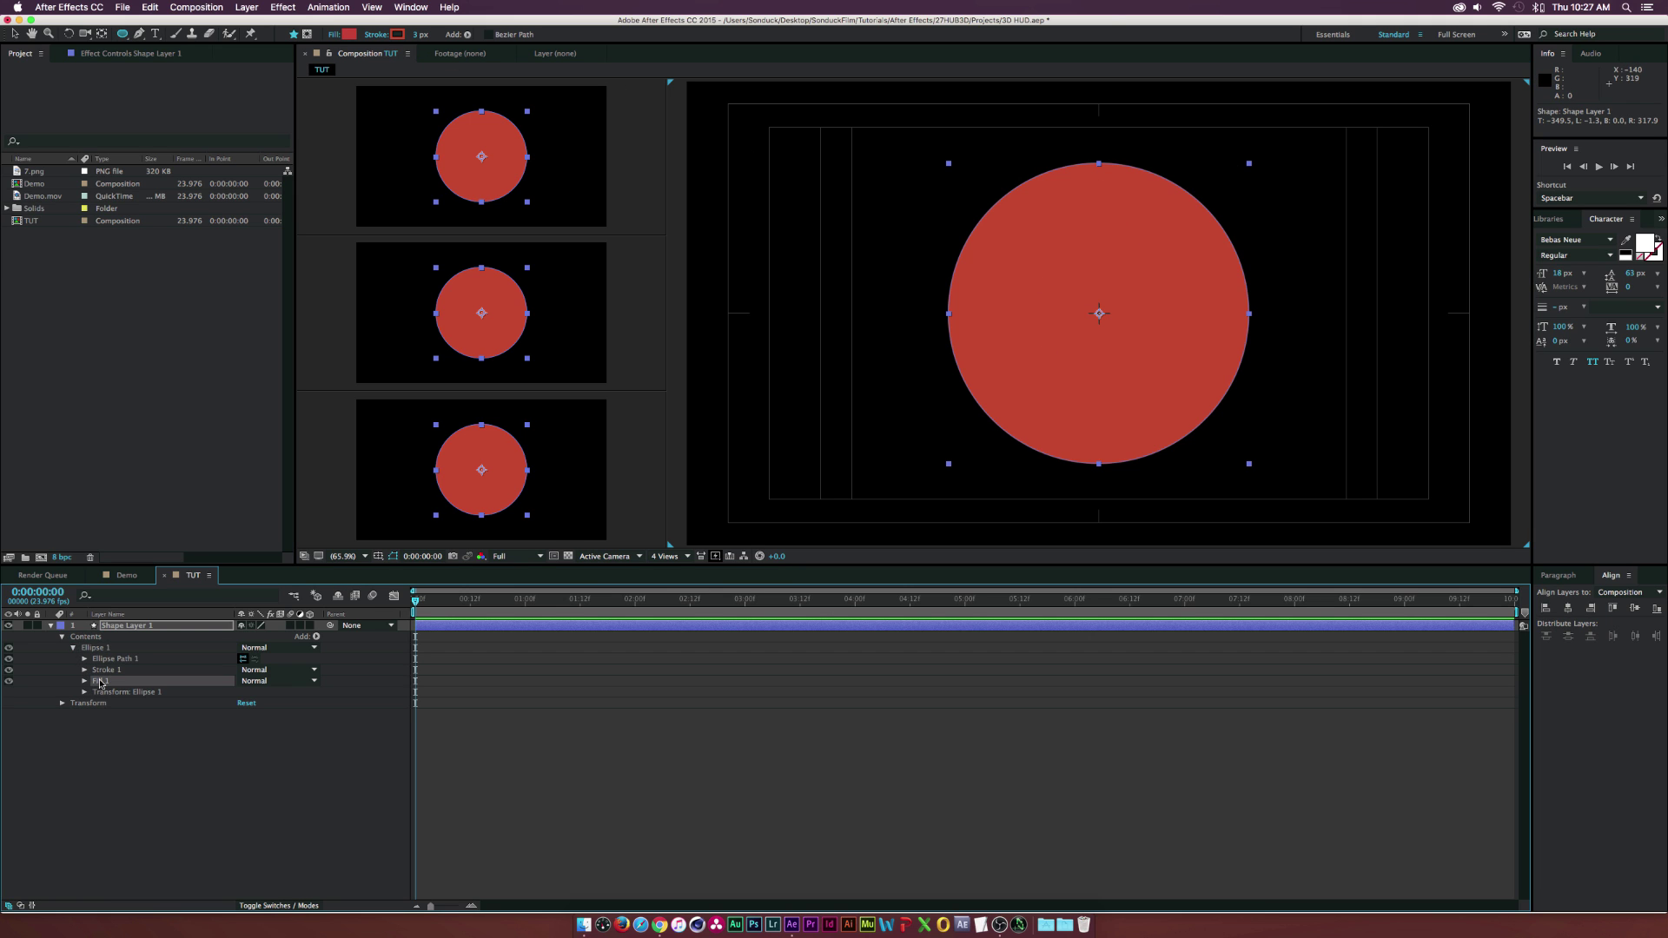
pyautogui.press('Delete')
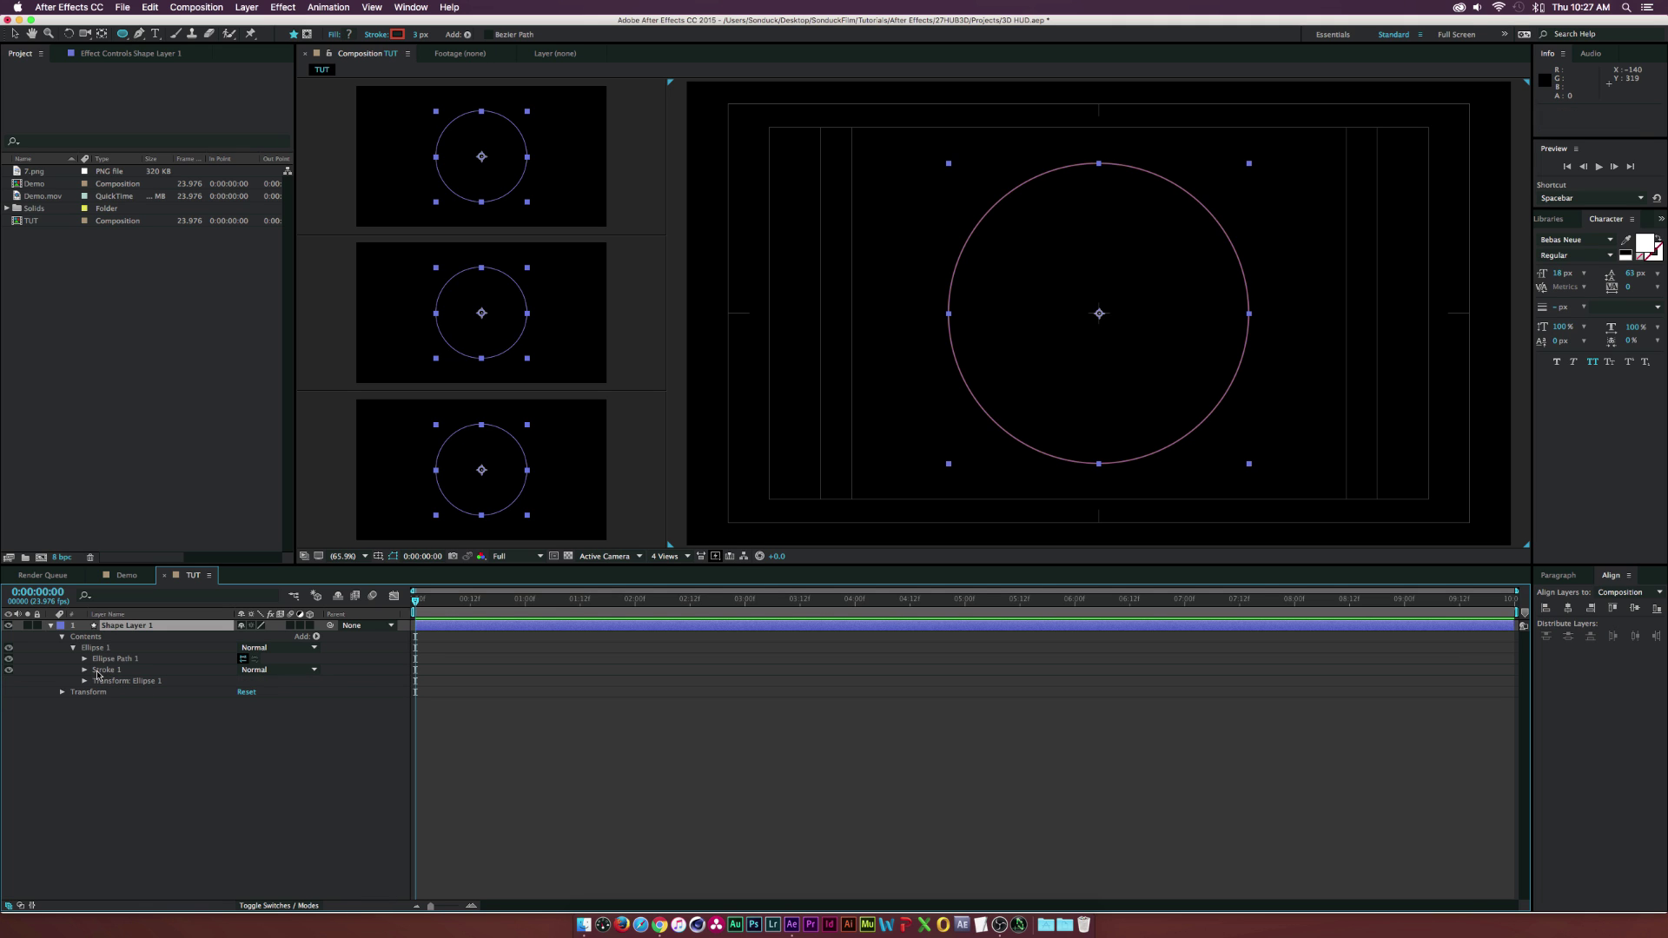
# Set the circle's stroke color to turquoise 2ADFDE
pyautogui.click(84, 671)
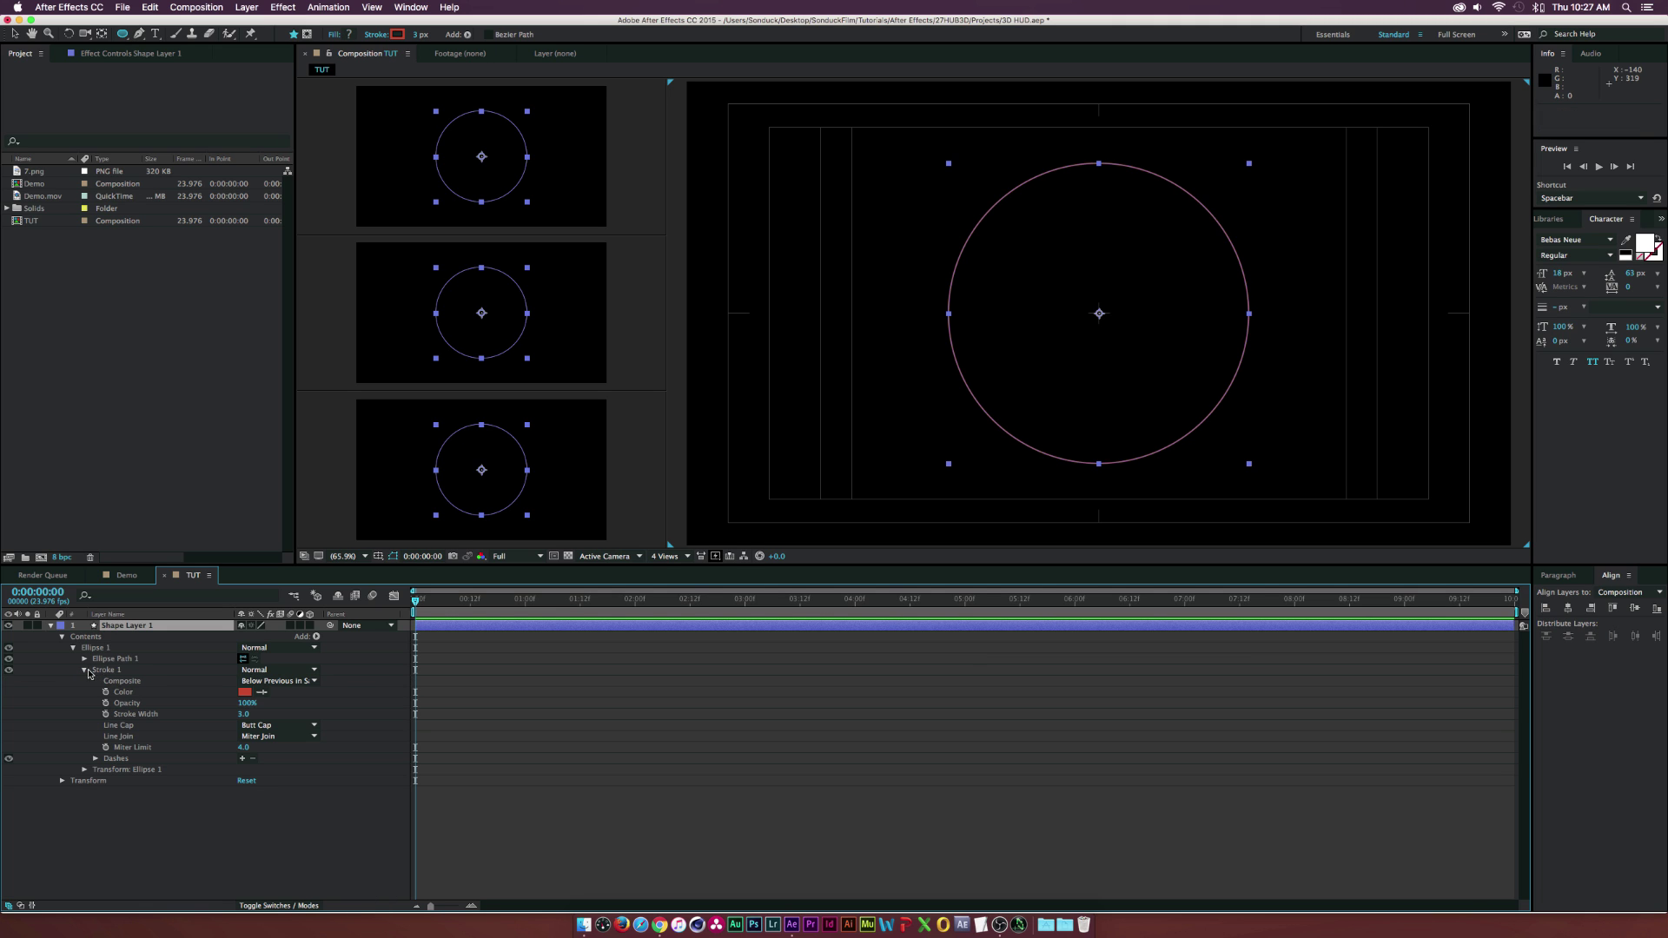
pyautogui.click(245, 693)
pyautogui.click(191, 182)
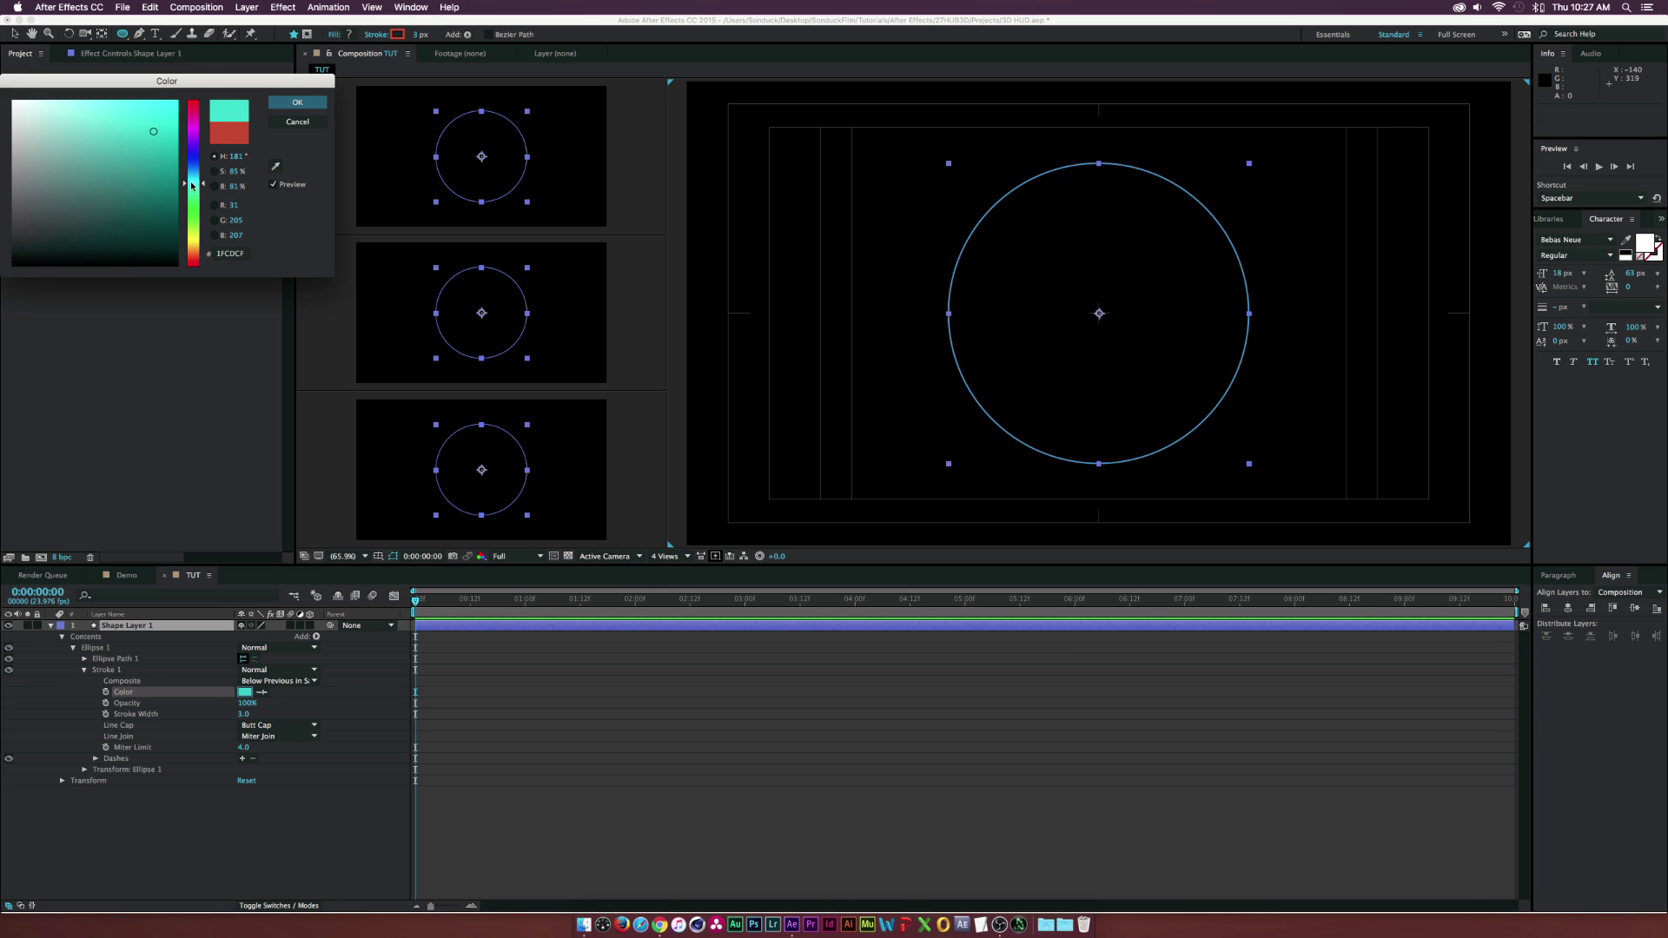
pyautogui.click(147, 129)
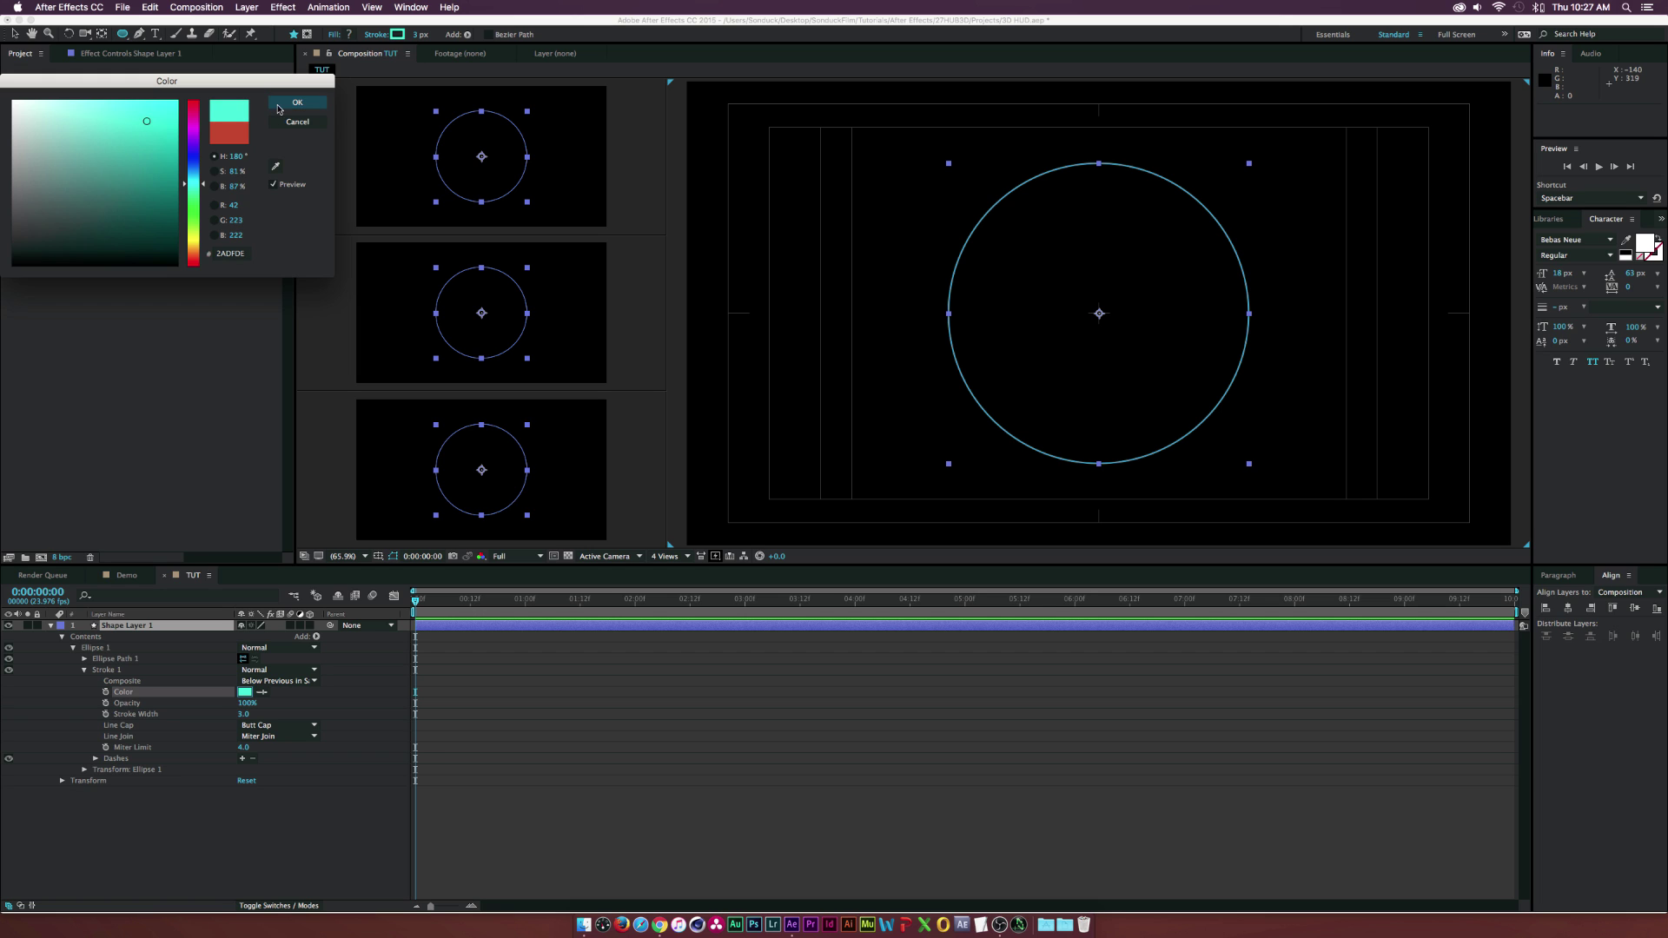
pyautogui.click(297, 102)
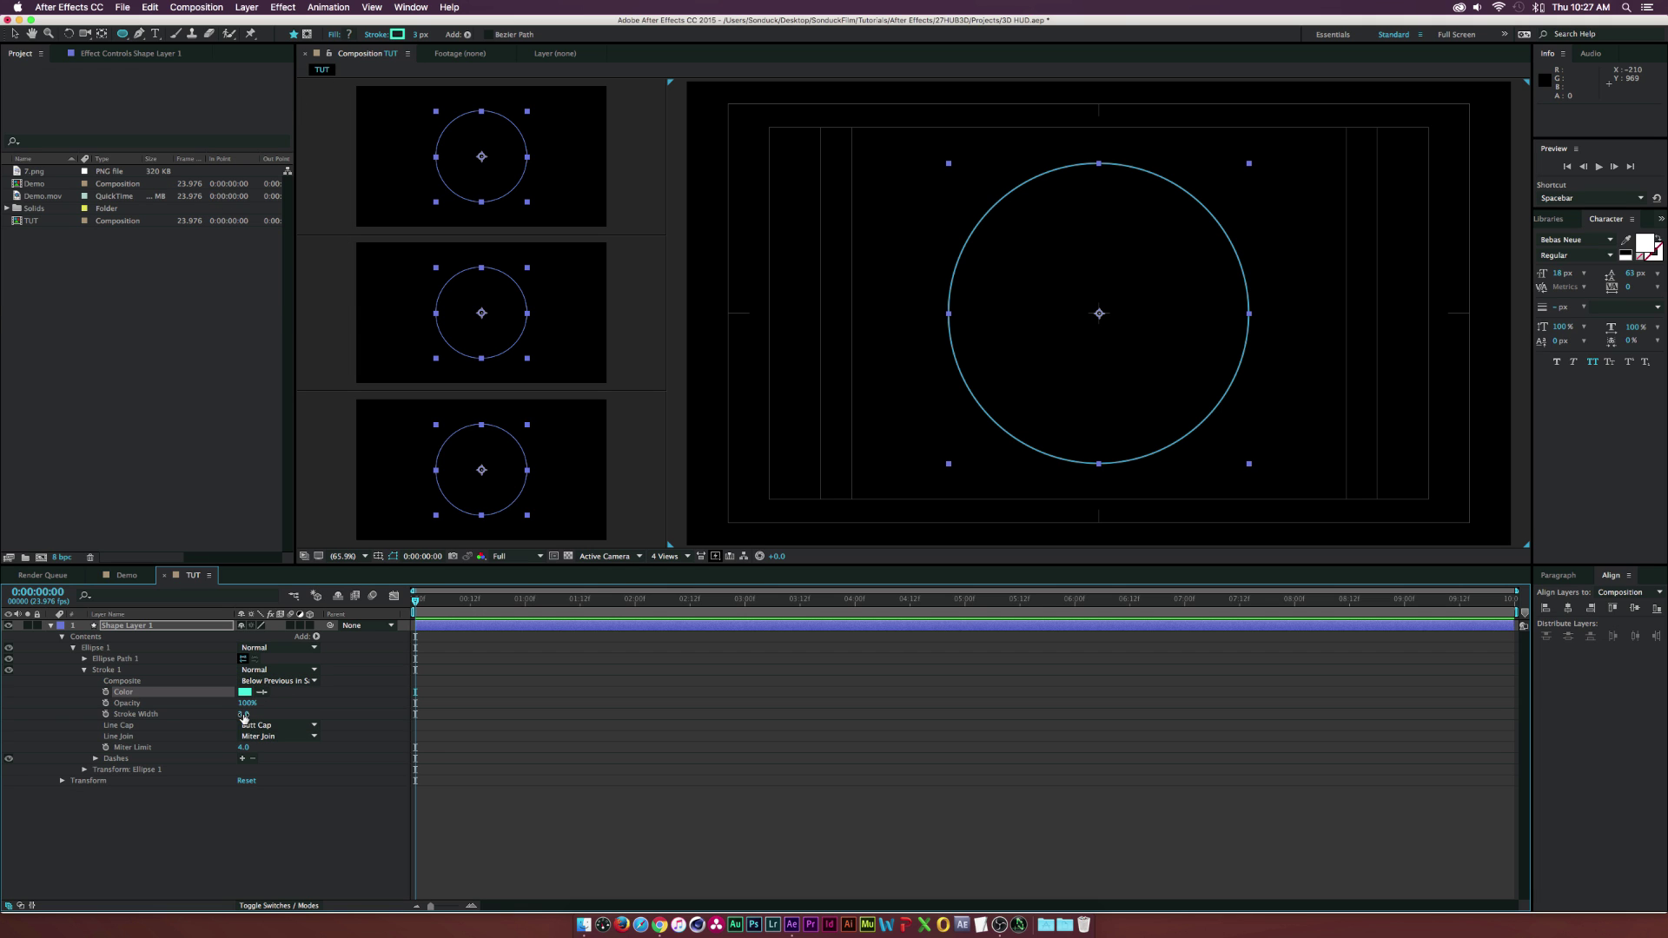
pyautogui.click(280, 826)
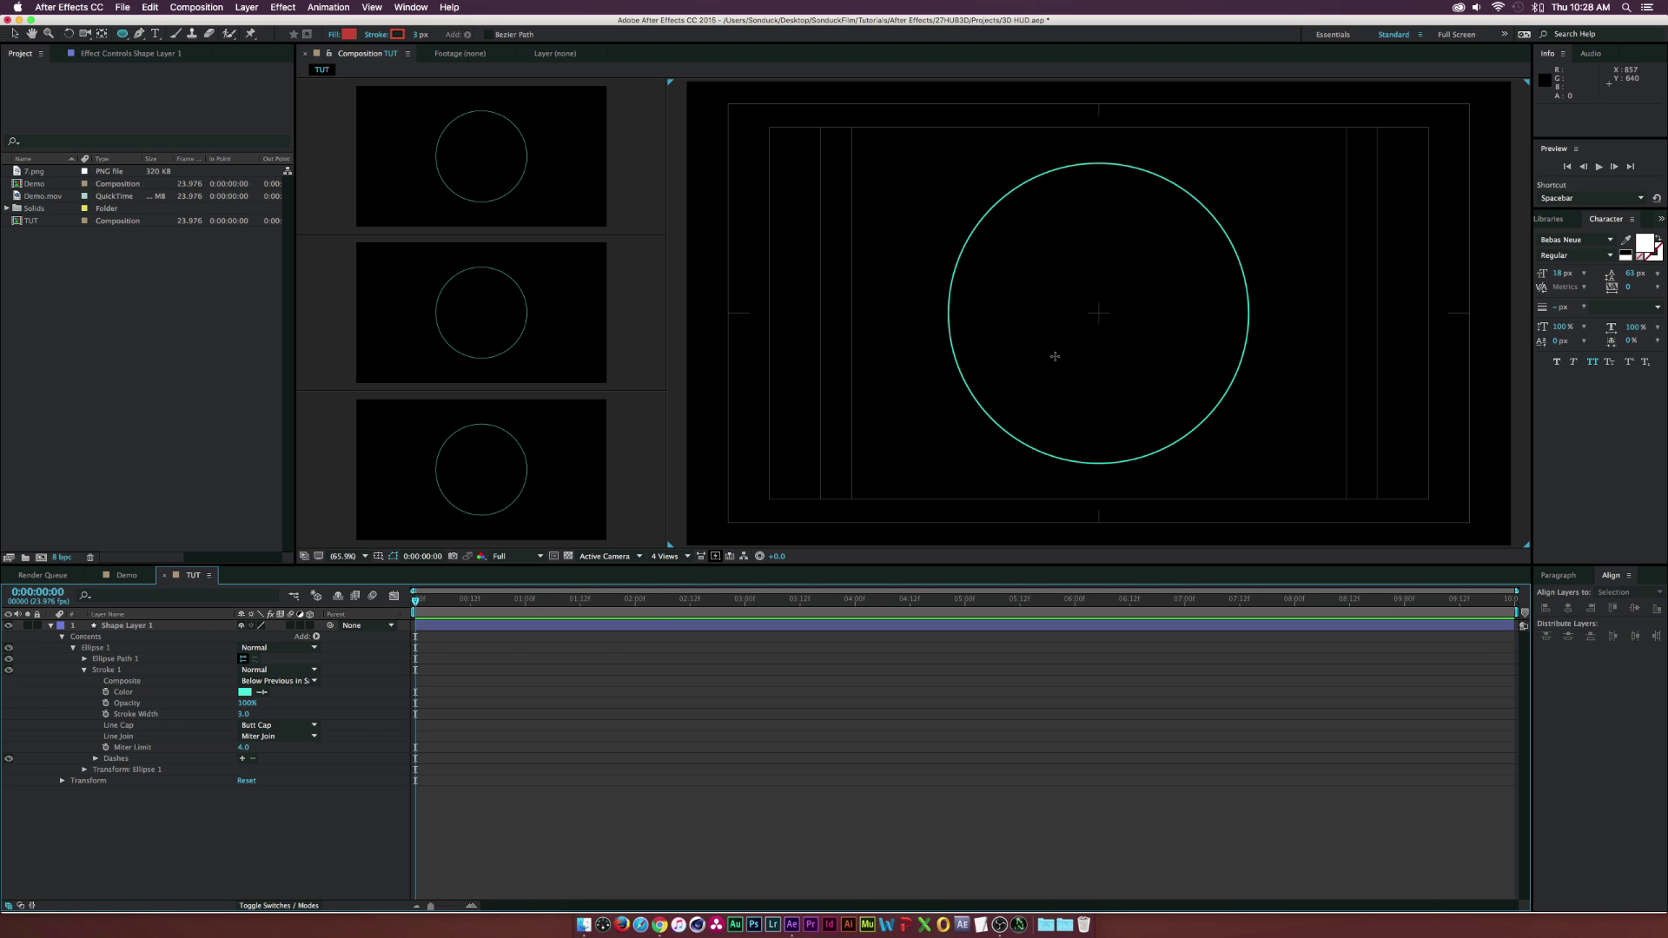
# Reveal the circle layer's Scale property and align the layer to the composition's horizontal and vertical center
pyautogui.click(165, 627)
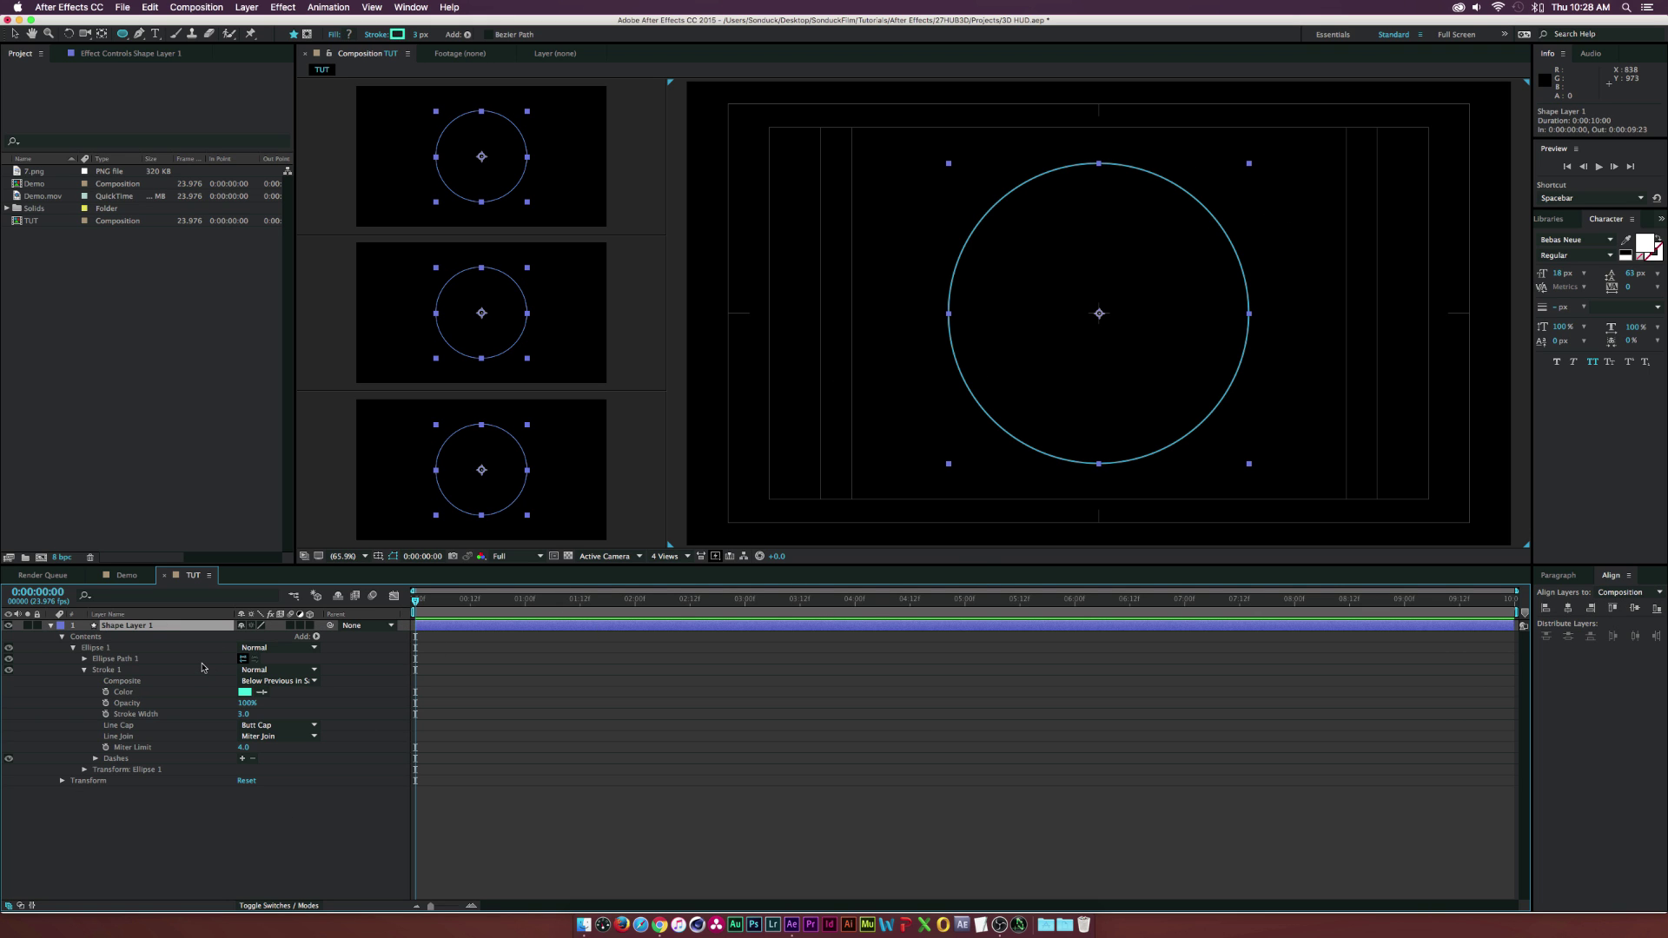
pyautogui.press('s')
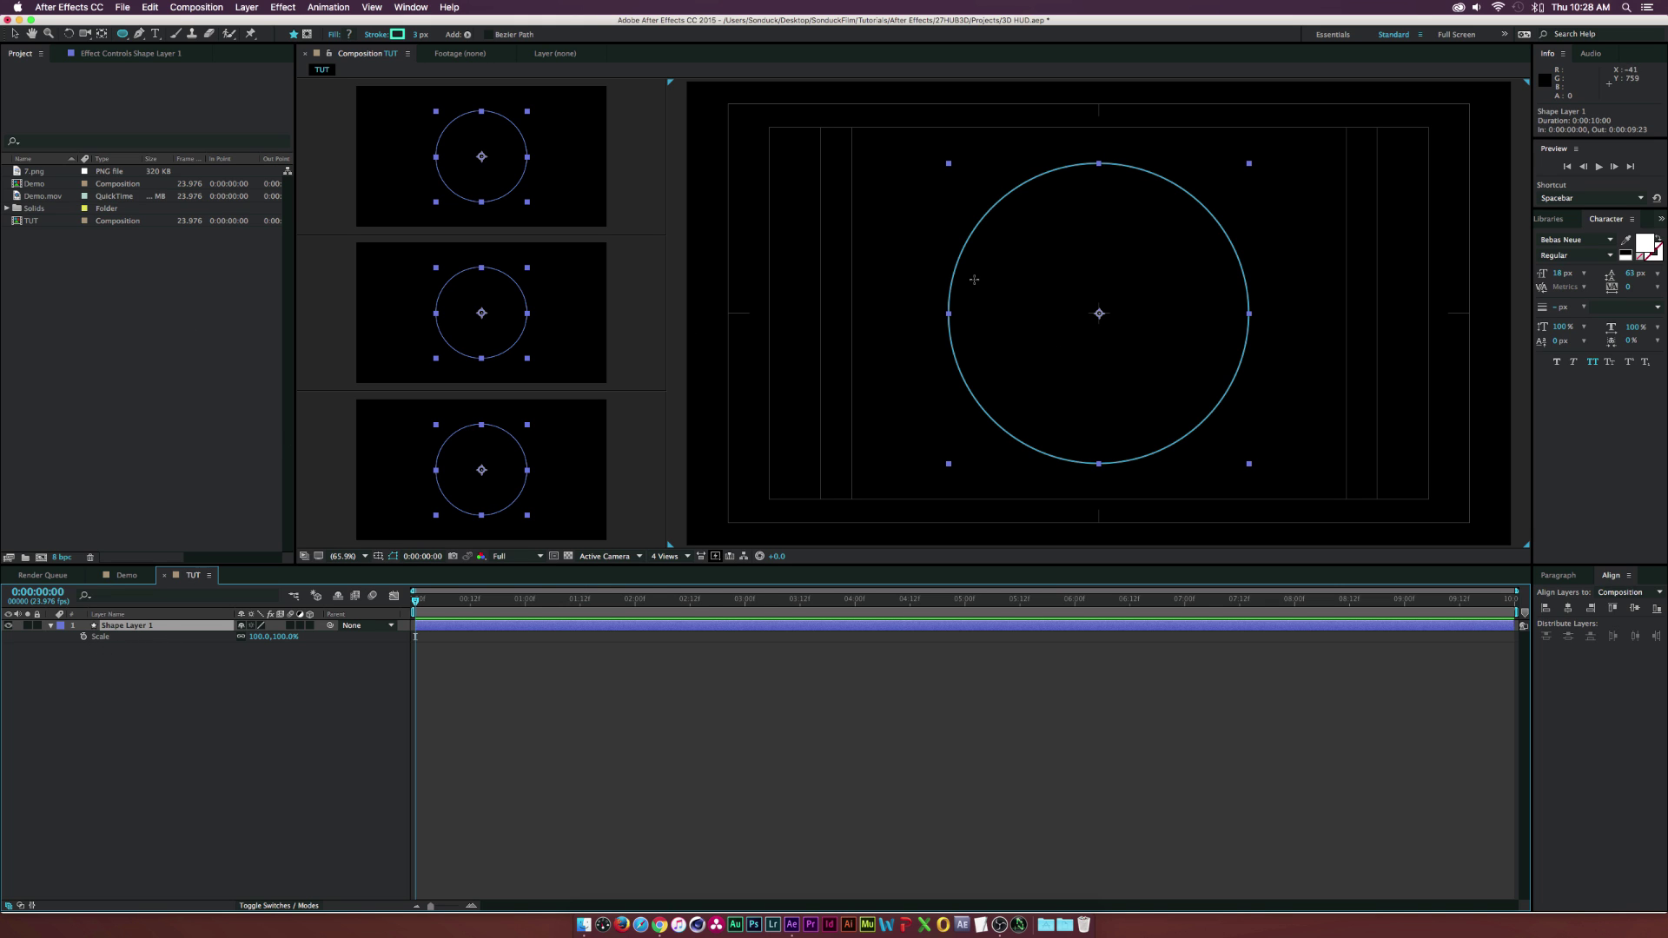
pyautogui.scroll(5, 1083, 272)
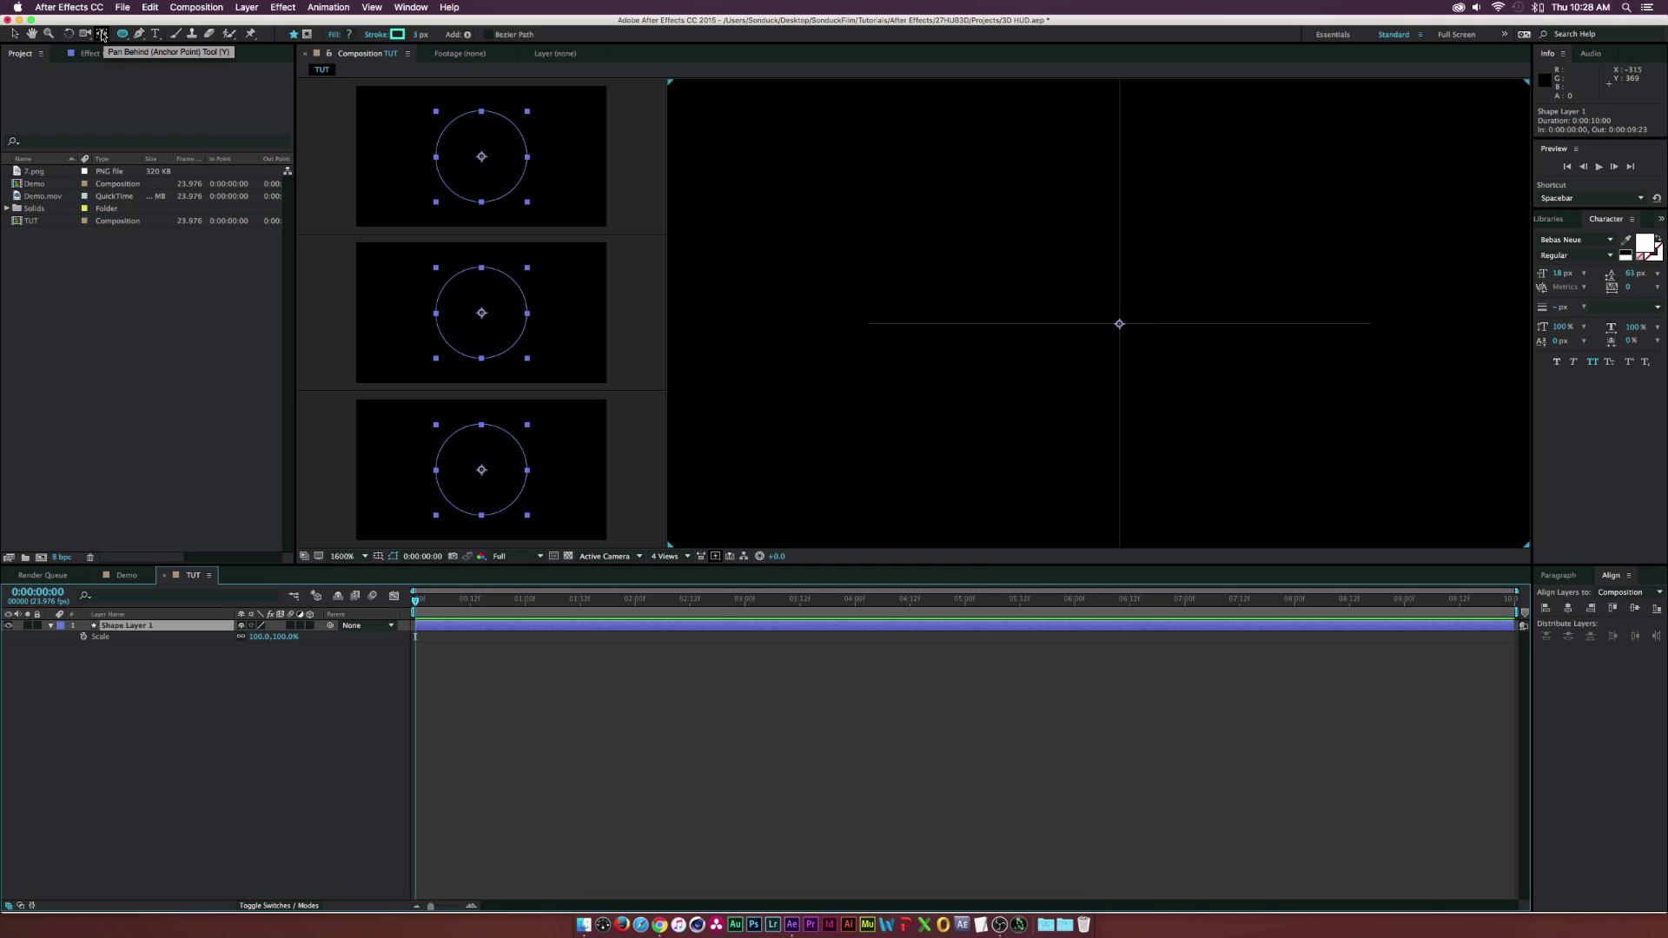
pyautogui.scroll(-5, 1133, 353)
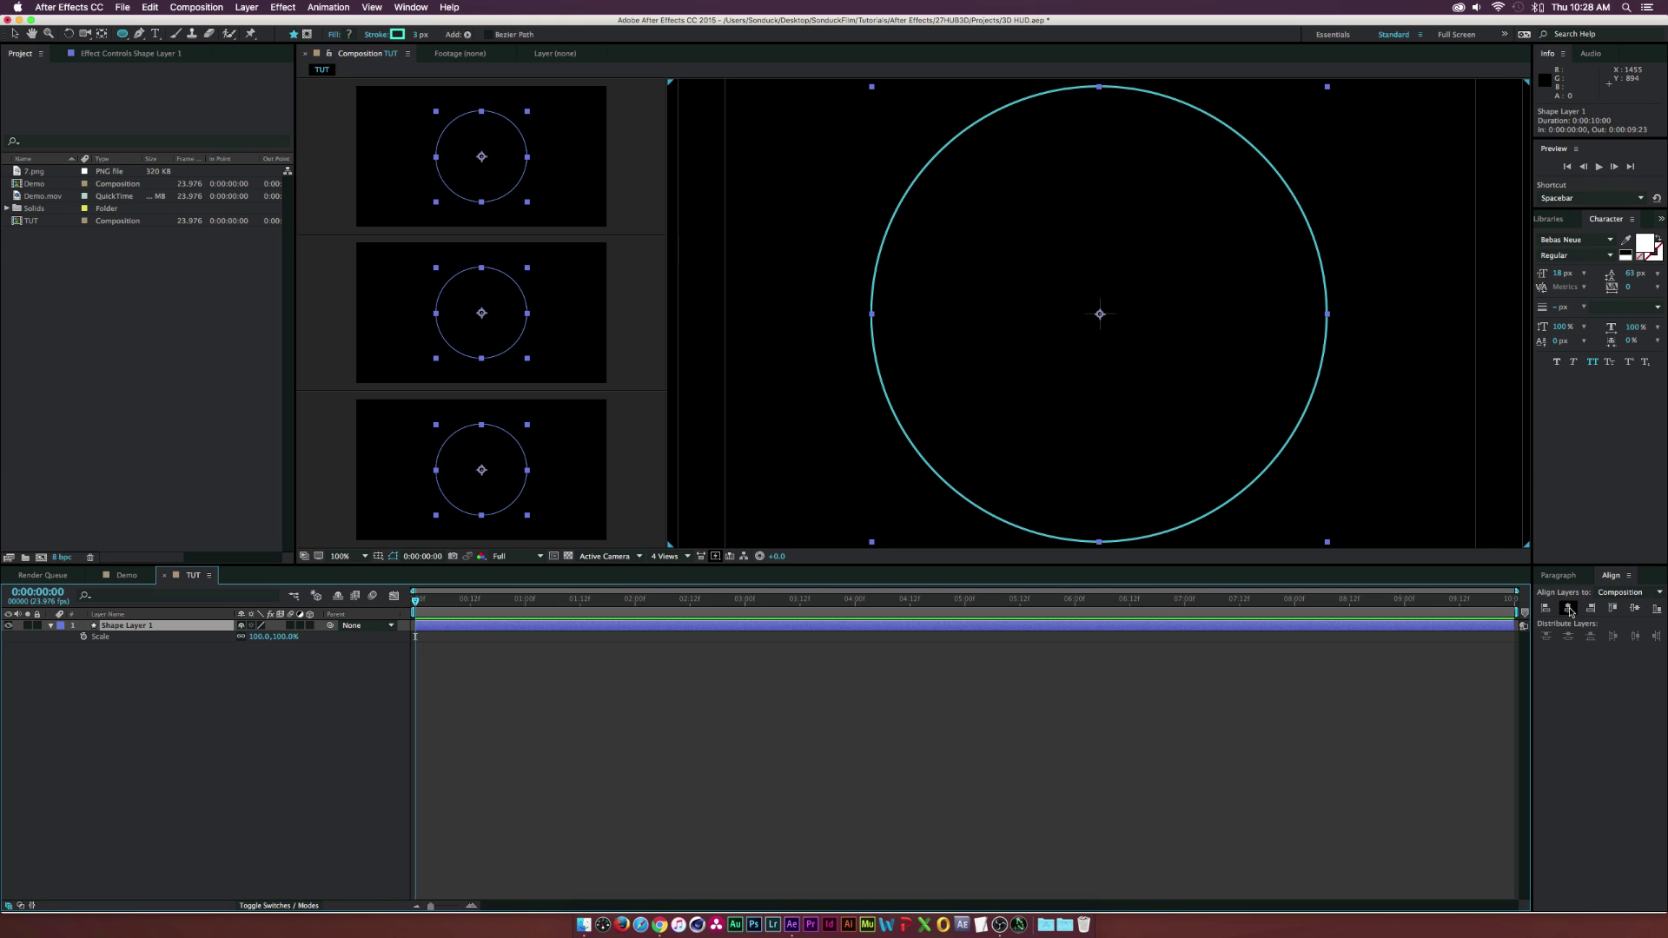
pyautogui.click(1569, 610)
pyautogui.click(1635, 610)
pyautogui.press(',')
pyautogui.press(',')
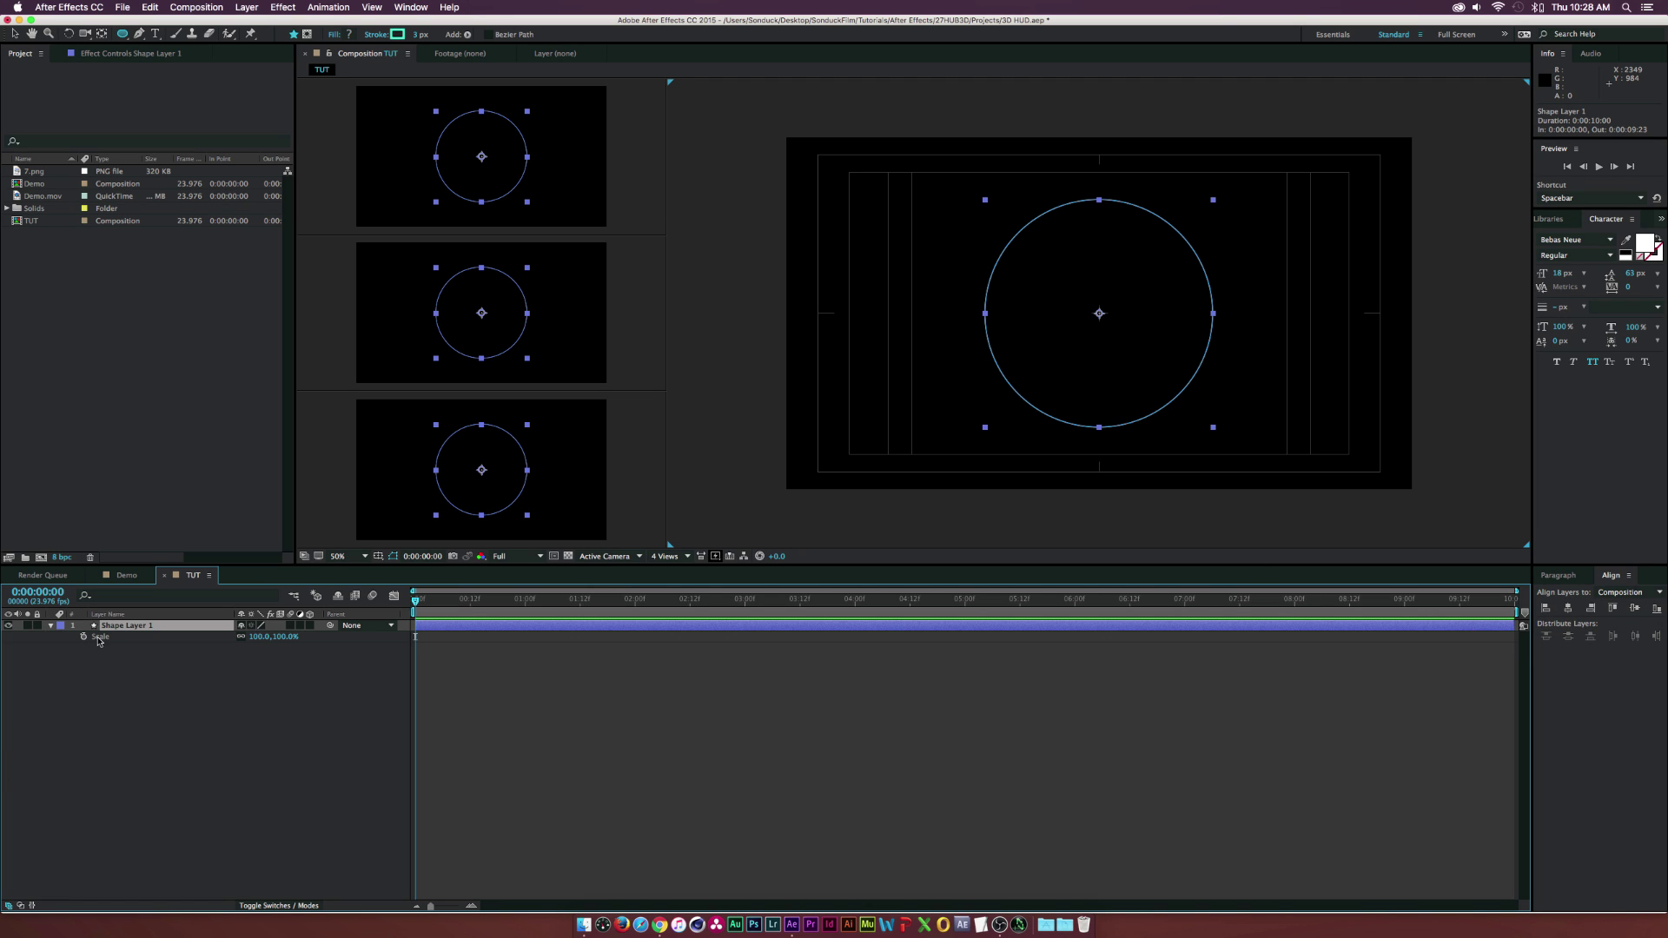
# Animate the circle's Scale from 0% at the start to 100% at 0:00:00:19, using Easy Ease keyframes
pyautogui.click(83, 637)
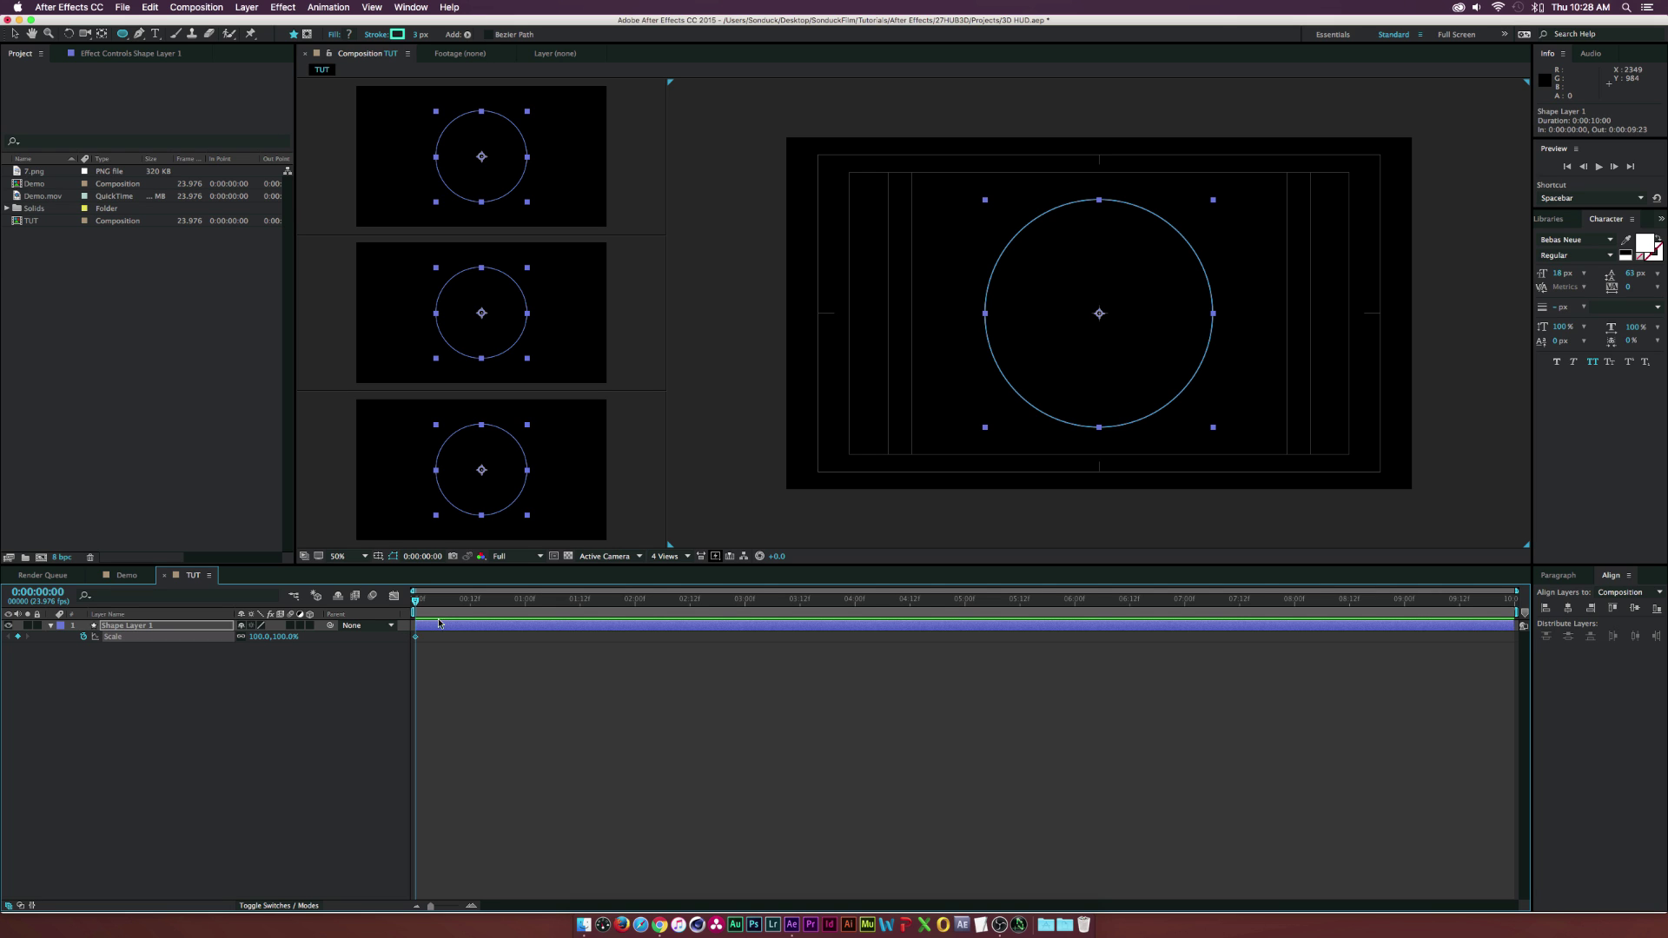
pyautogui.moveTo(417, 637)
pyautogui.mouseDown()
pyautogui.moveTo(504, 639)
pyautogui.moveTo(429, 600)
pyautogui.moveTo(507, 599)
pyautogui.moveTo(405, 640)
pyautogui.mouseUp()
pyautogui.click(259, 637)
pyautogui.write('0')
pyautogui.press('Return')
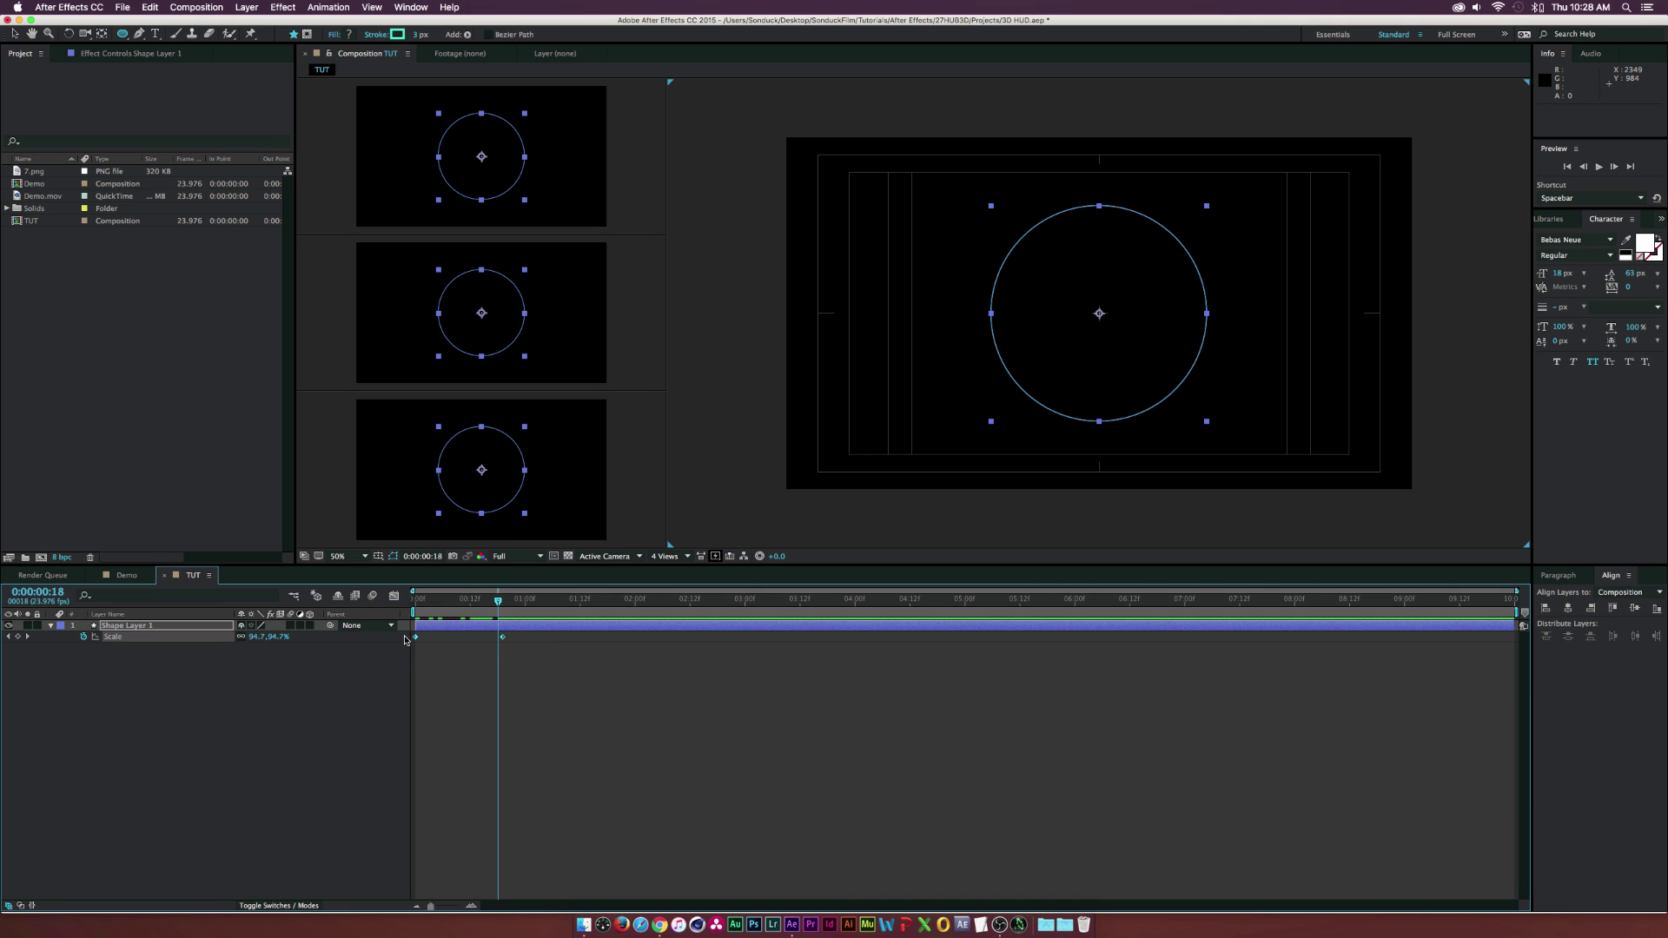
pyautogui.press('F9')
pyautogui.click(455, 601)
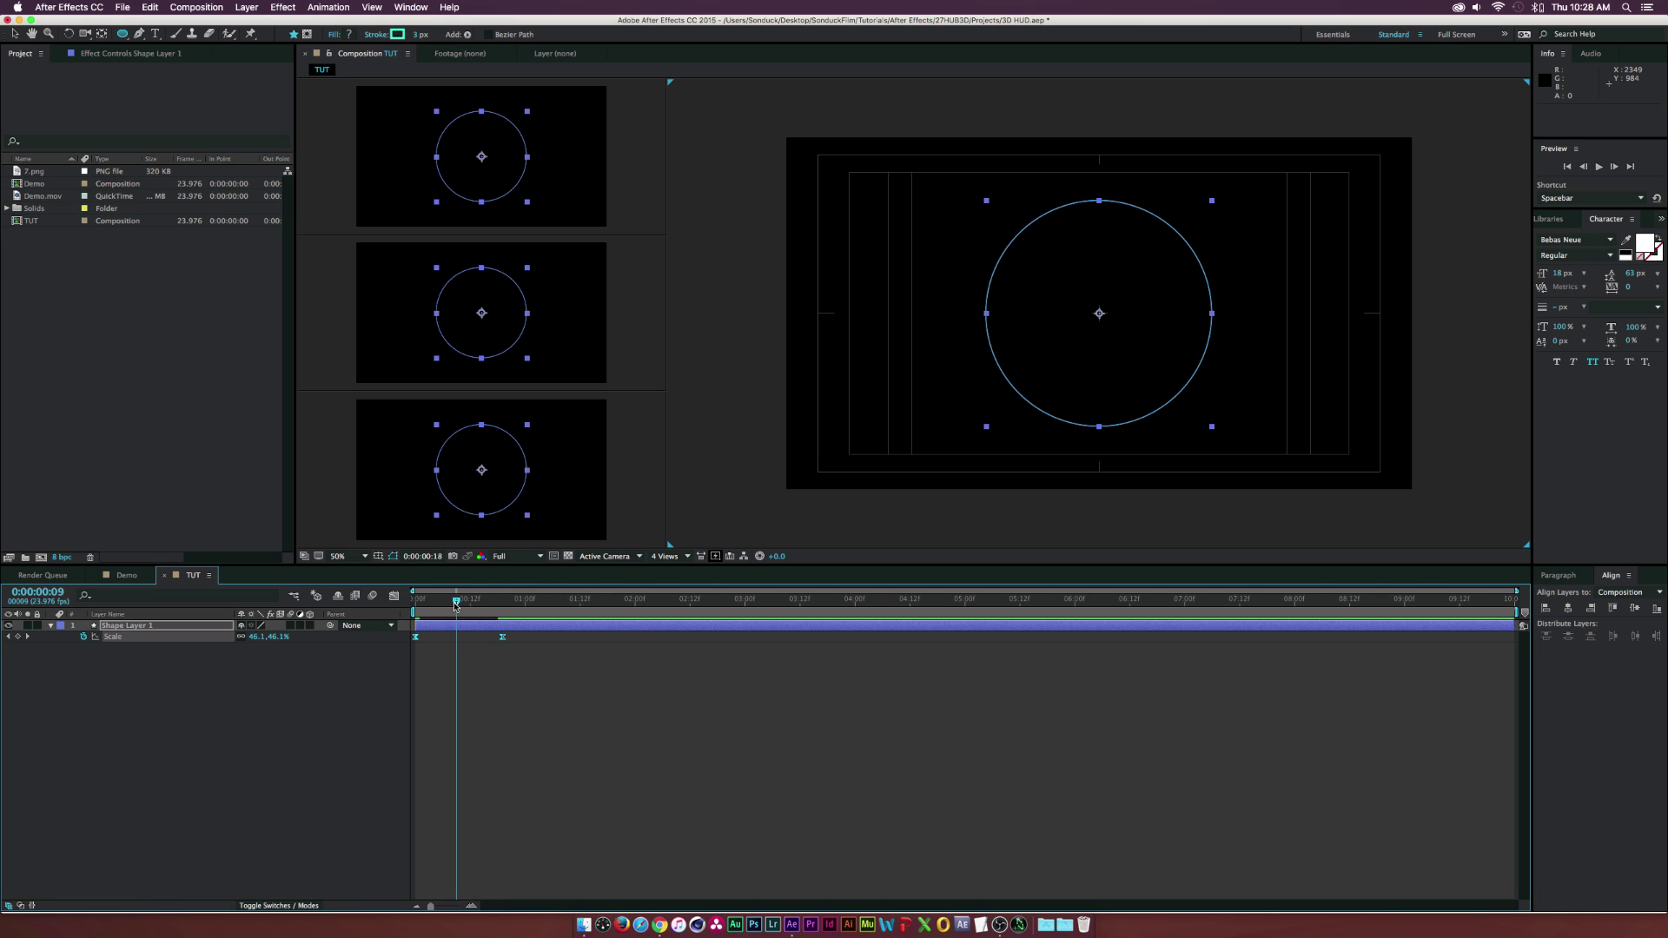
pyautogui.moveTo(455, 605); pyautogui.dragTo(502, 602)
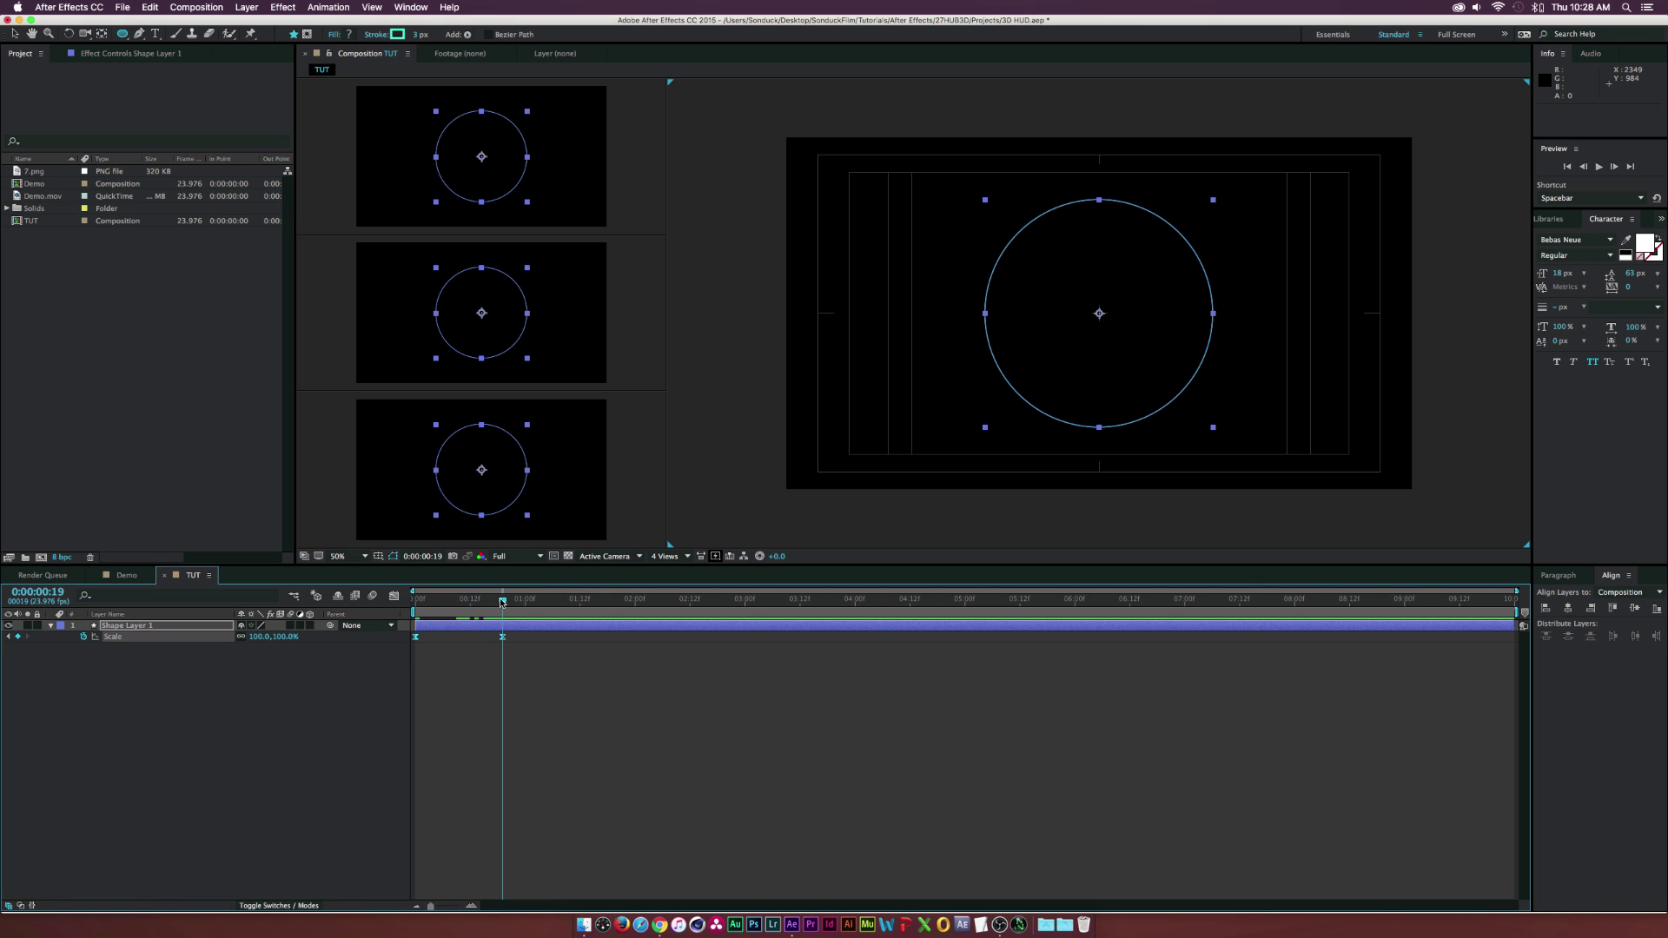
# Rename Shape Layer 1 as Circle Outline and set its stroke to blue with a 4 px width
pyautogui.click(304, 756)
pyautogui.click(133, 626)
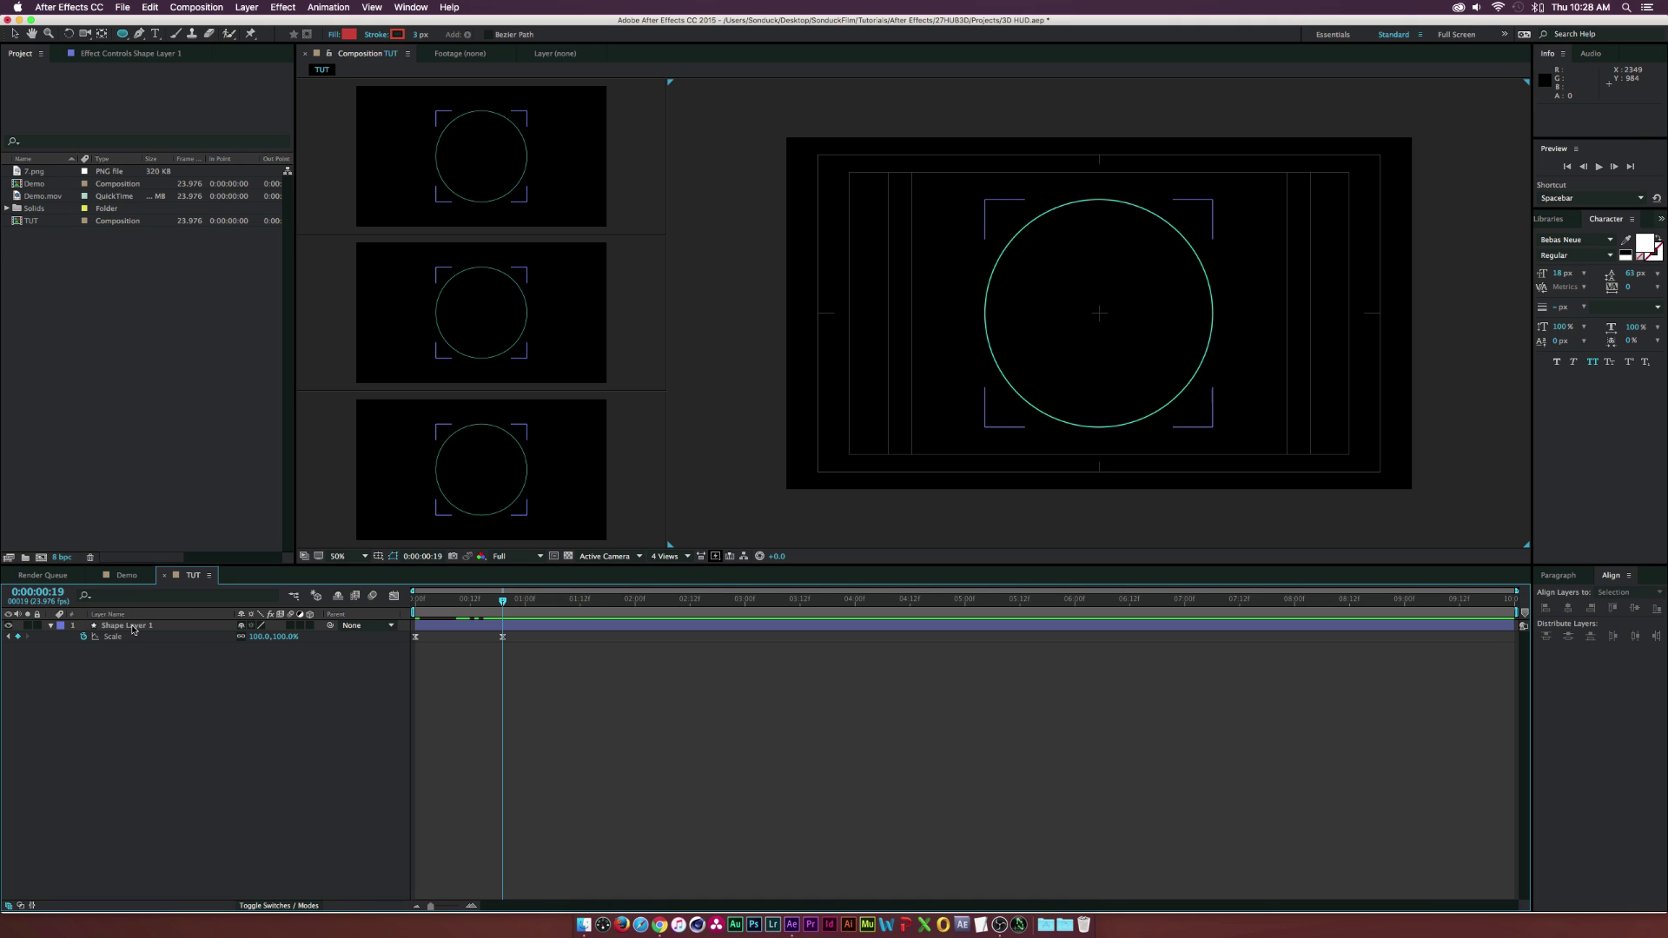
pyautogui.click(50, 627)
pyautogui.click(355, 467)
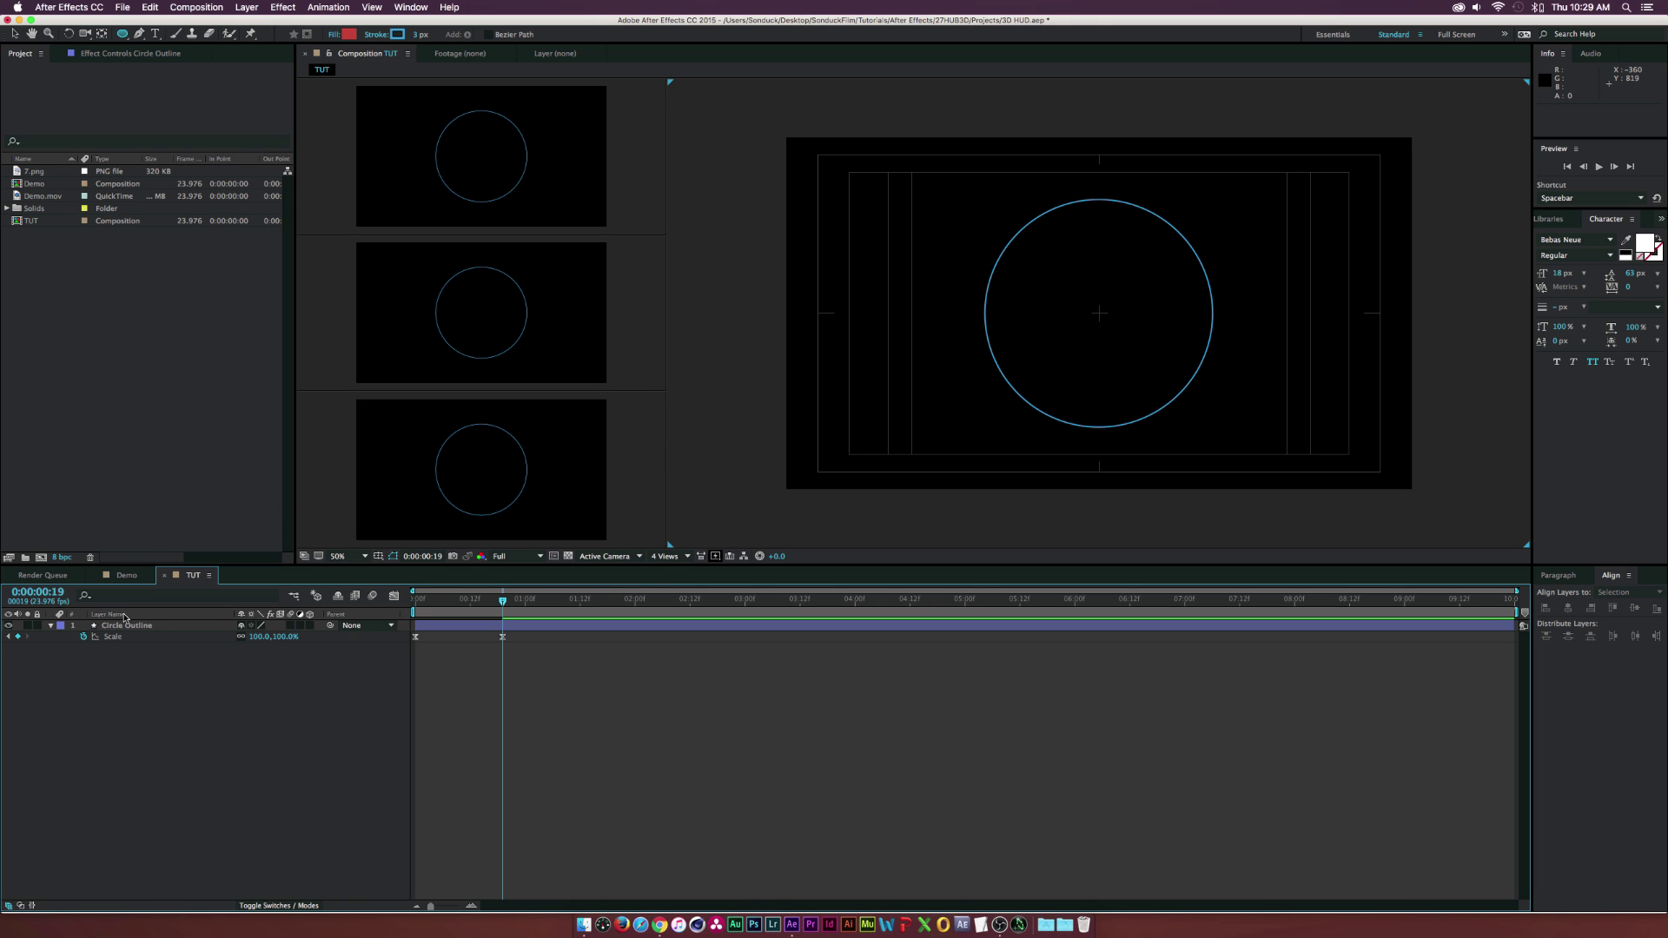
# Duplicate the Circle Outline layer and set the copy's Scale to 96% at the 0:00:00:19 keyframe
pyautogui.click(157, 626)
pyautogui.click(159, 626)
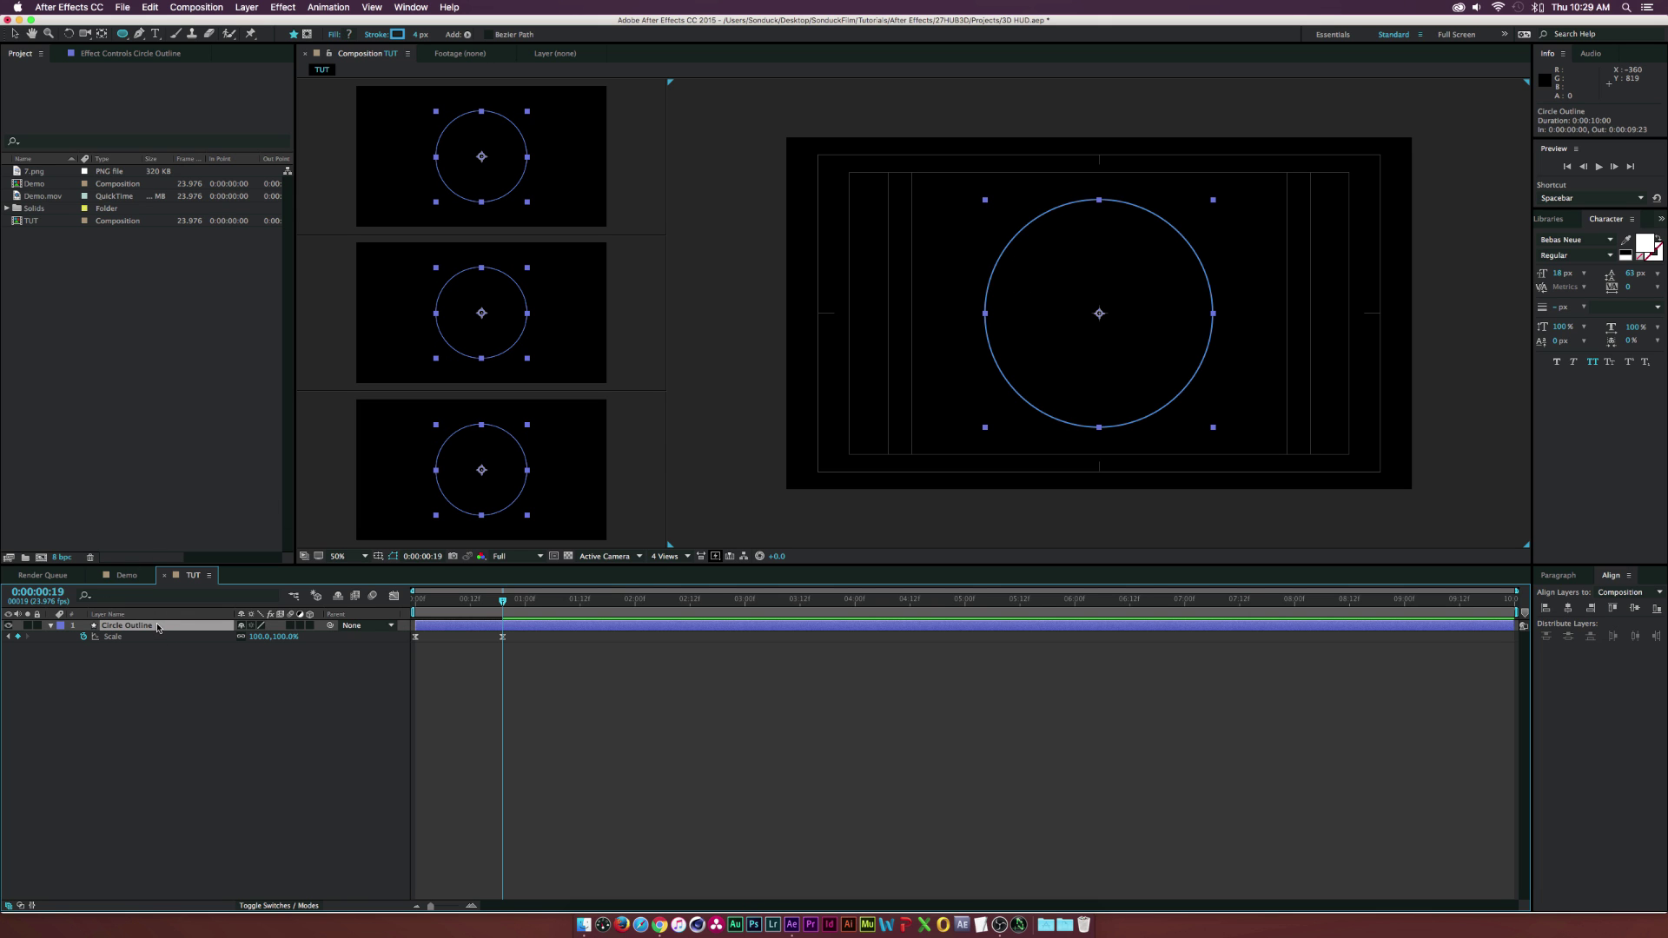
pyautogui.press('super+d')
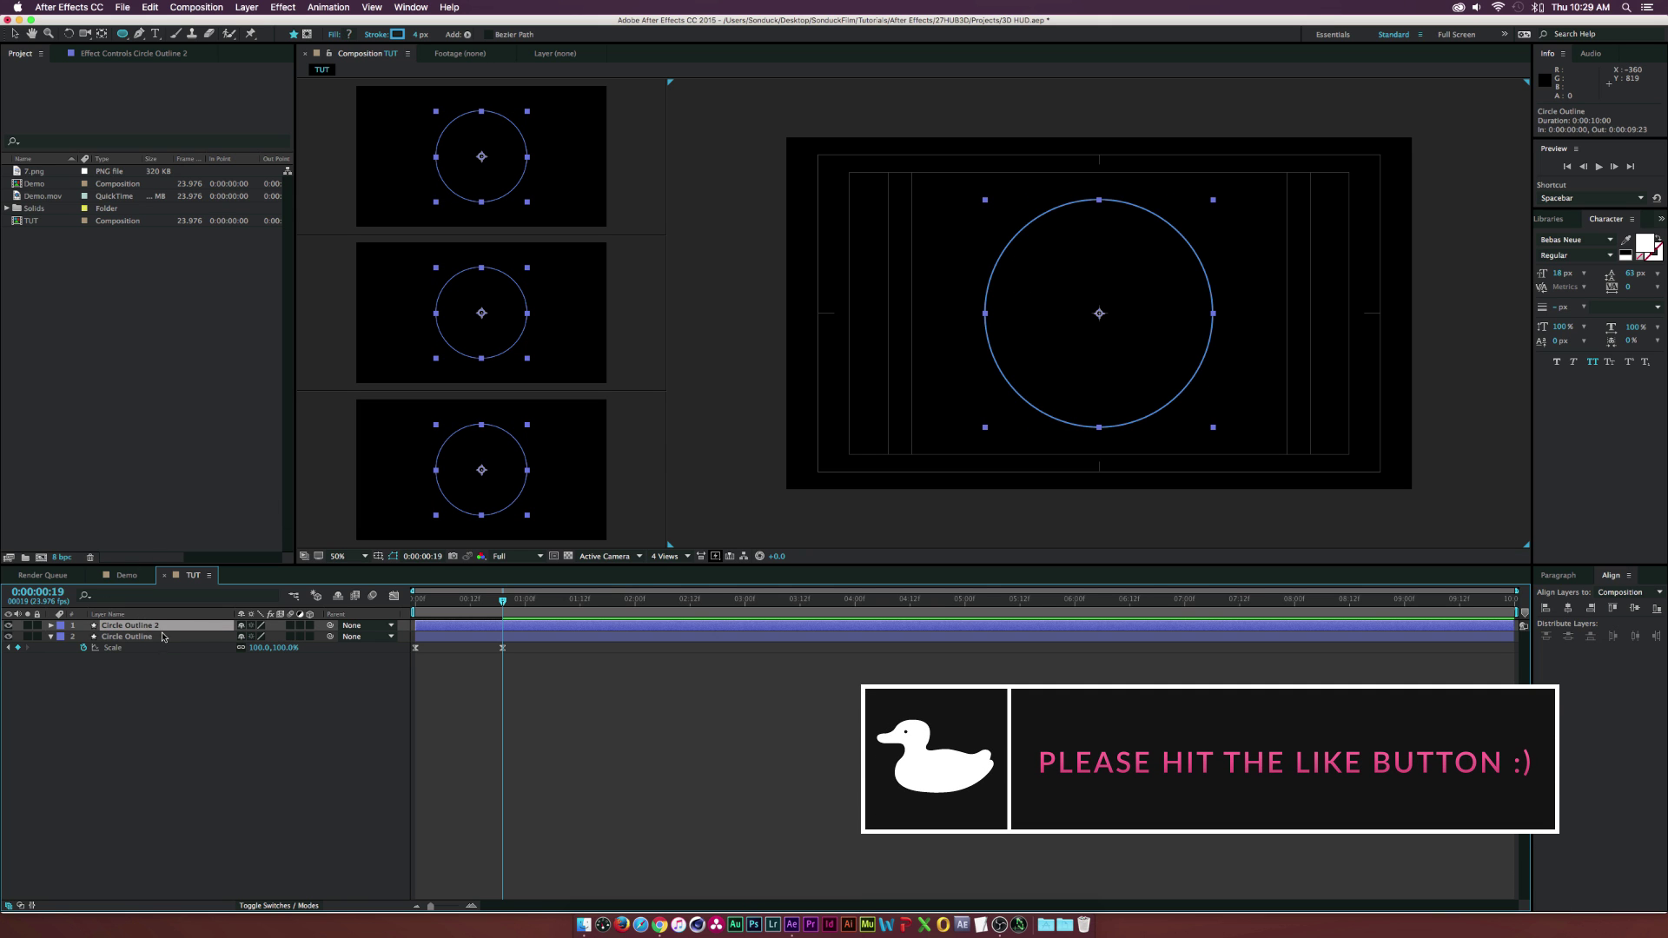
pyautogui.click(50, 628)
pyautogui.press('s')
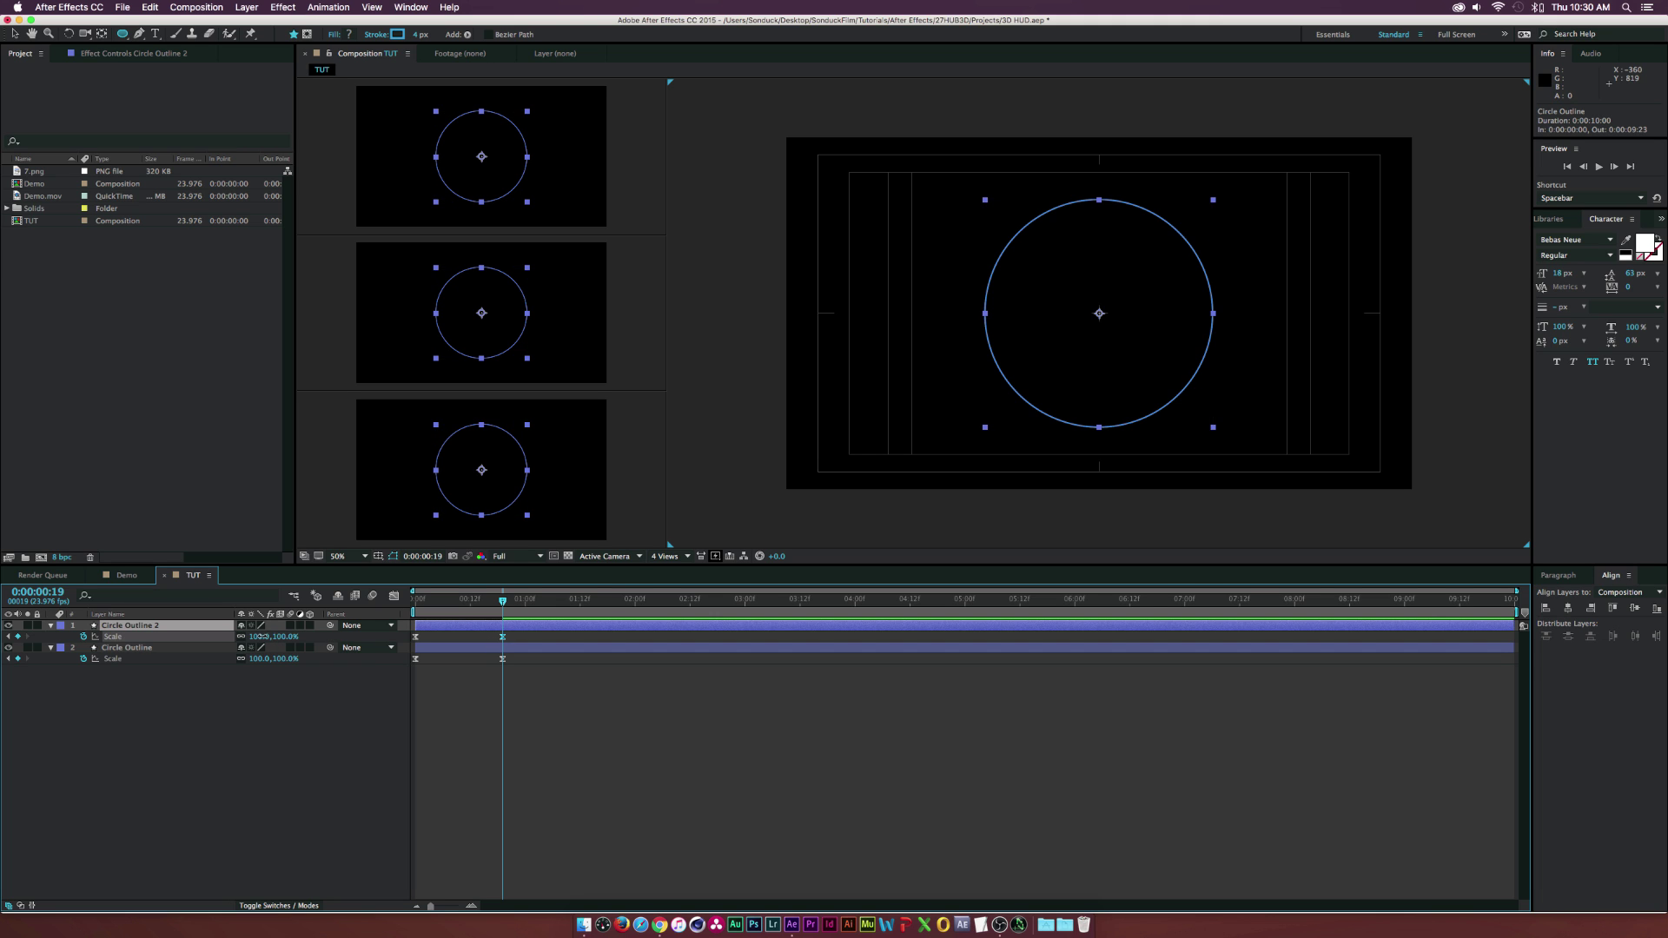
pyautogui.moveTo(271, 638); pyautogui.dragTo(263, 637)
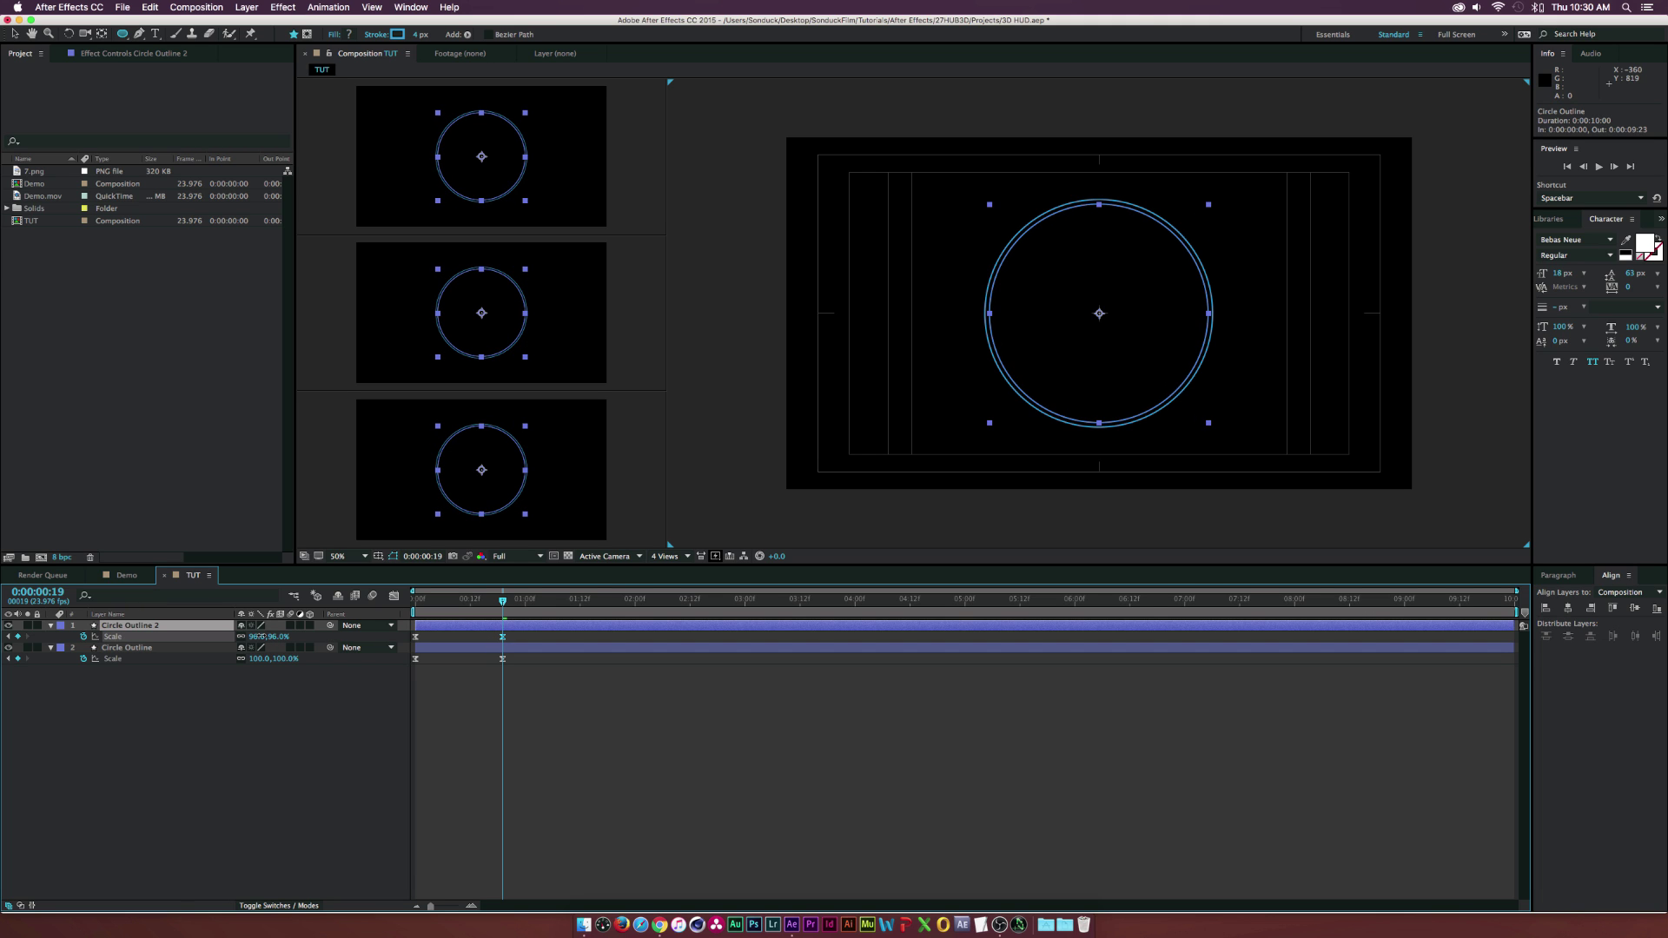
pyautogui.click(279, 771)
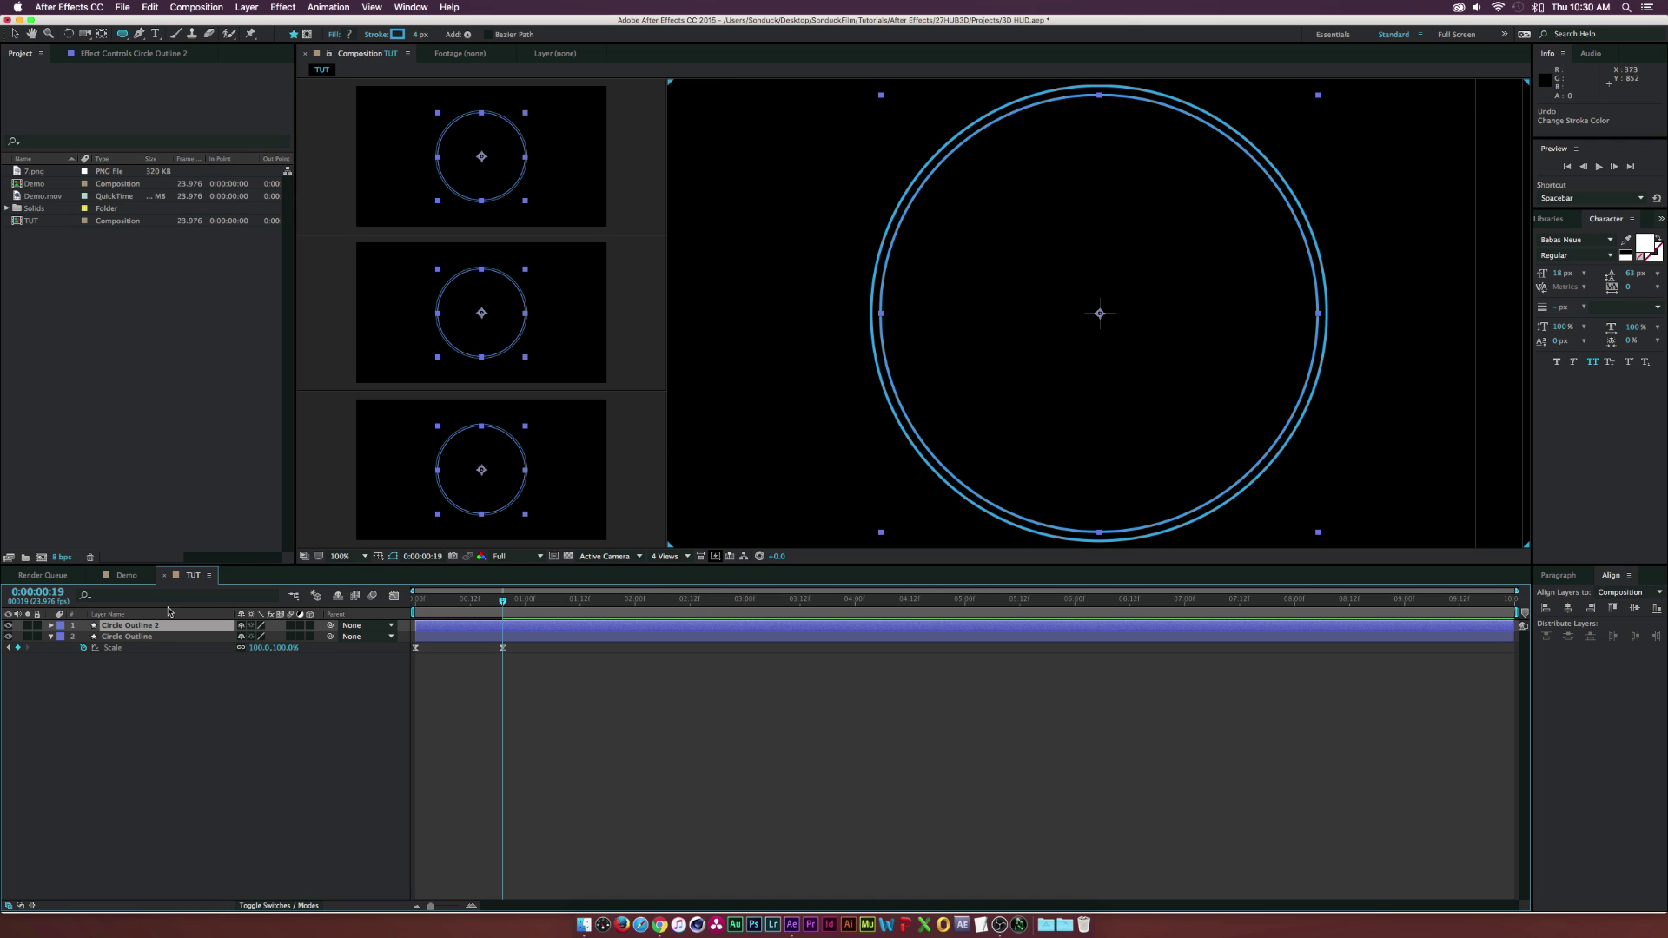
# Change the stroke of Circle Outline 2 to white with a width of 1 px
pyautogui.click(397, 35)
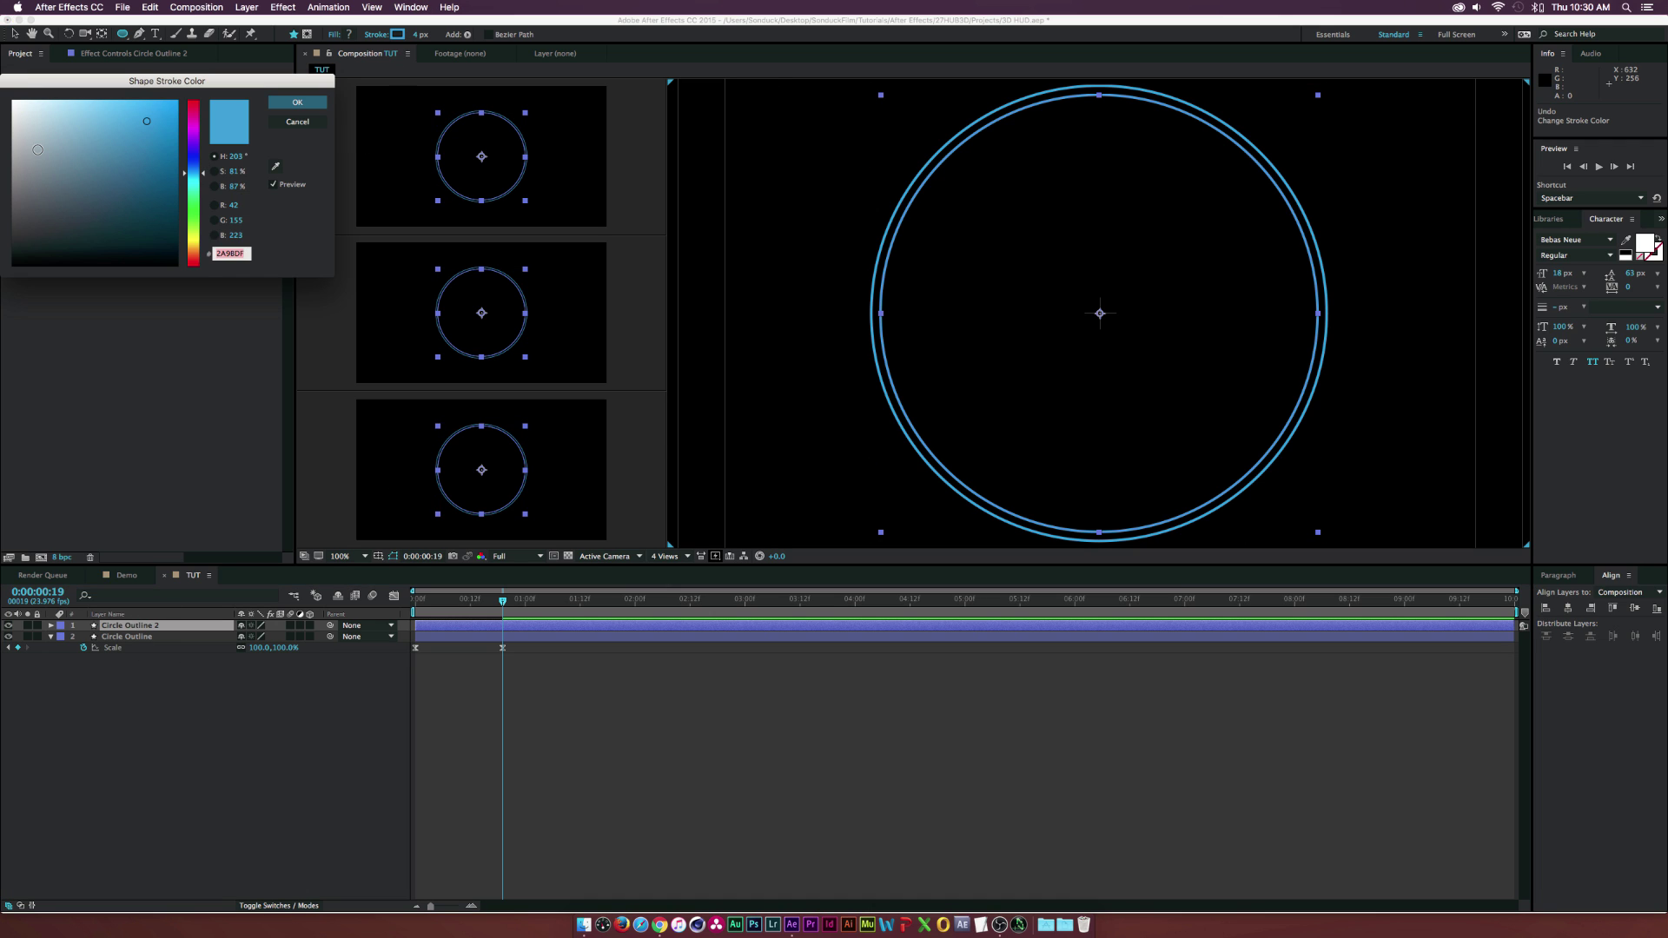
pyautogui.click(13, 102)
pyautogui.click(299, 103)
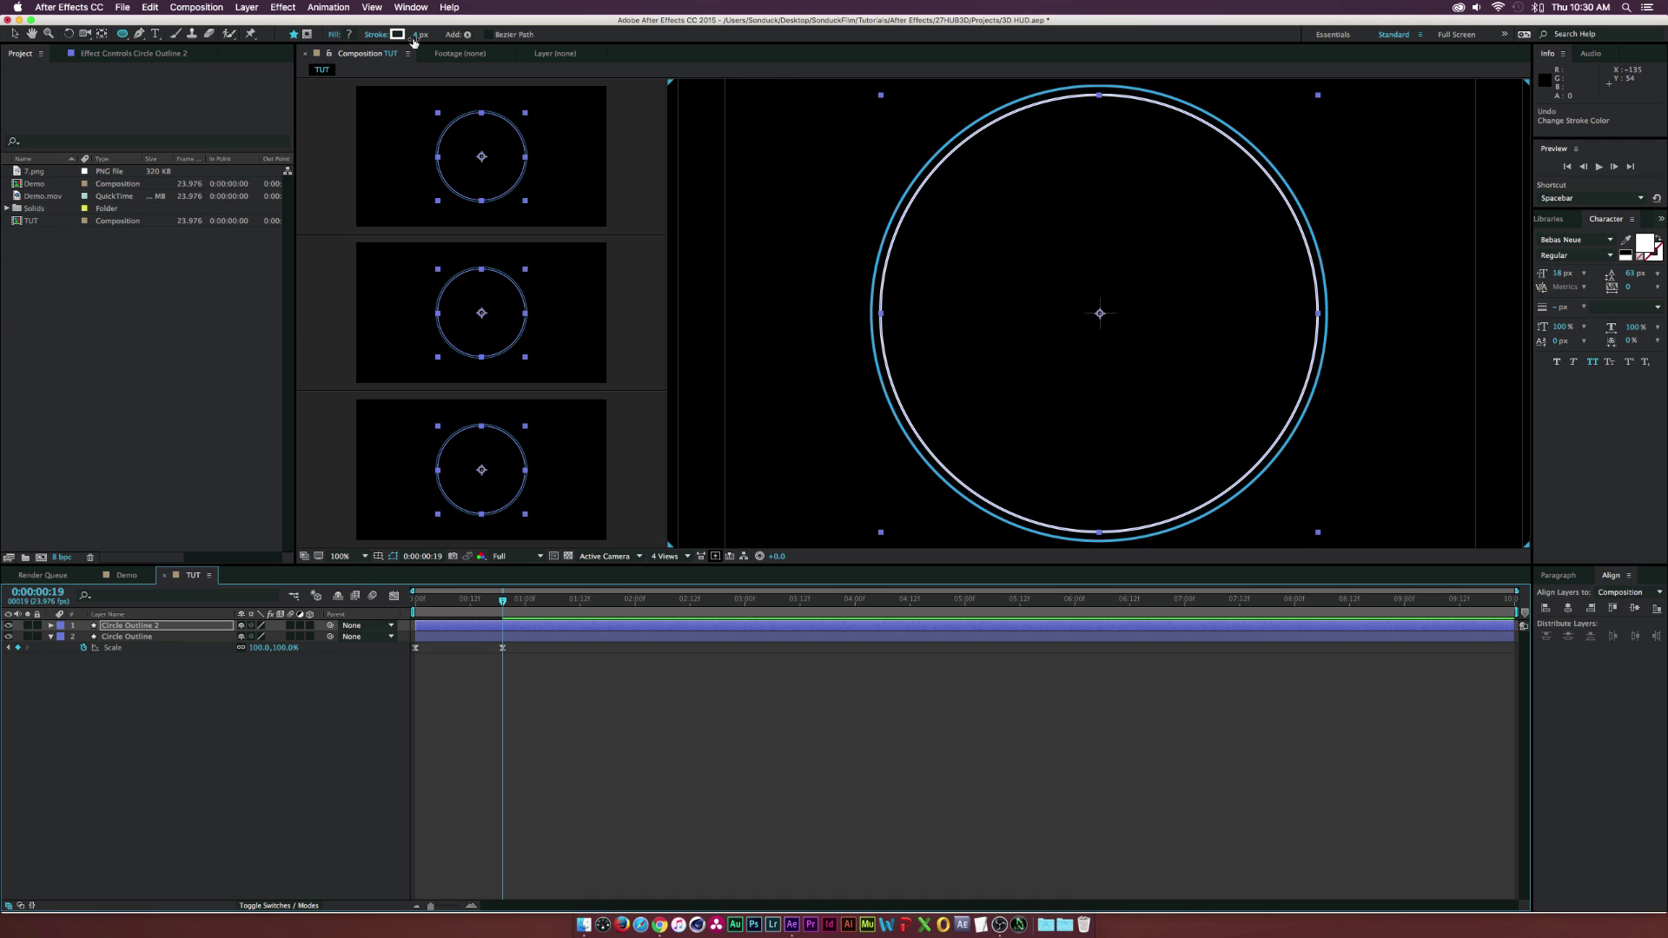
pyautogui.click(419, 34)
pyautogui.write('1')
pyautogui.click(259, 672)
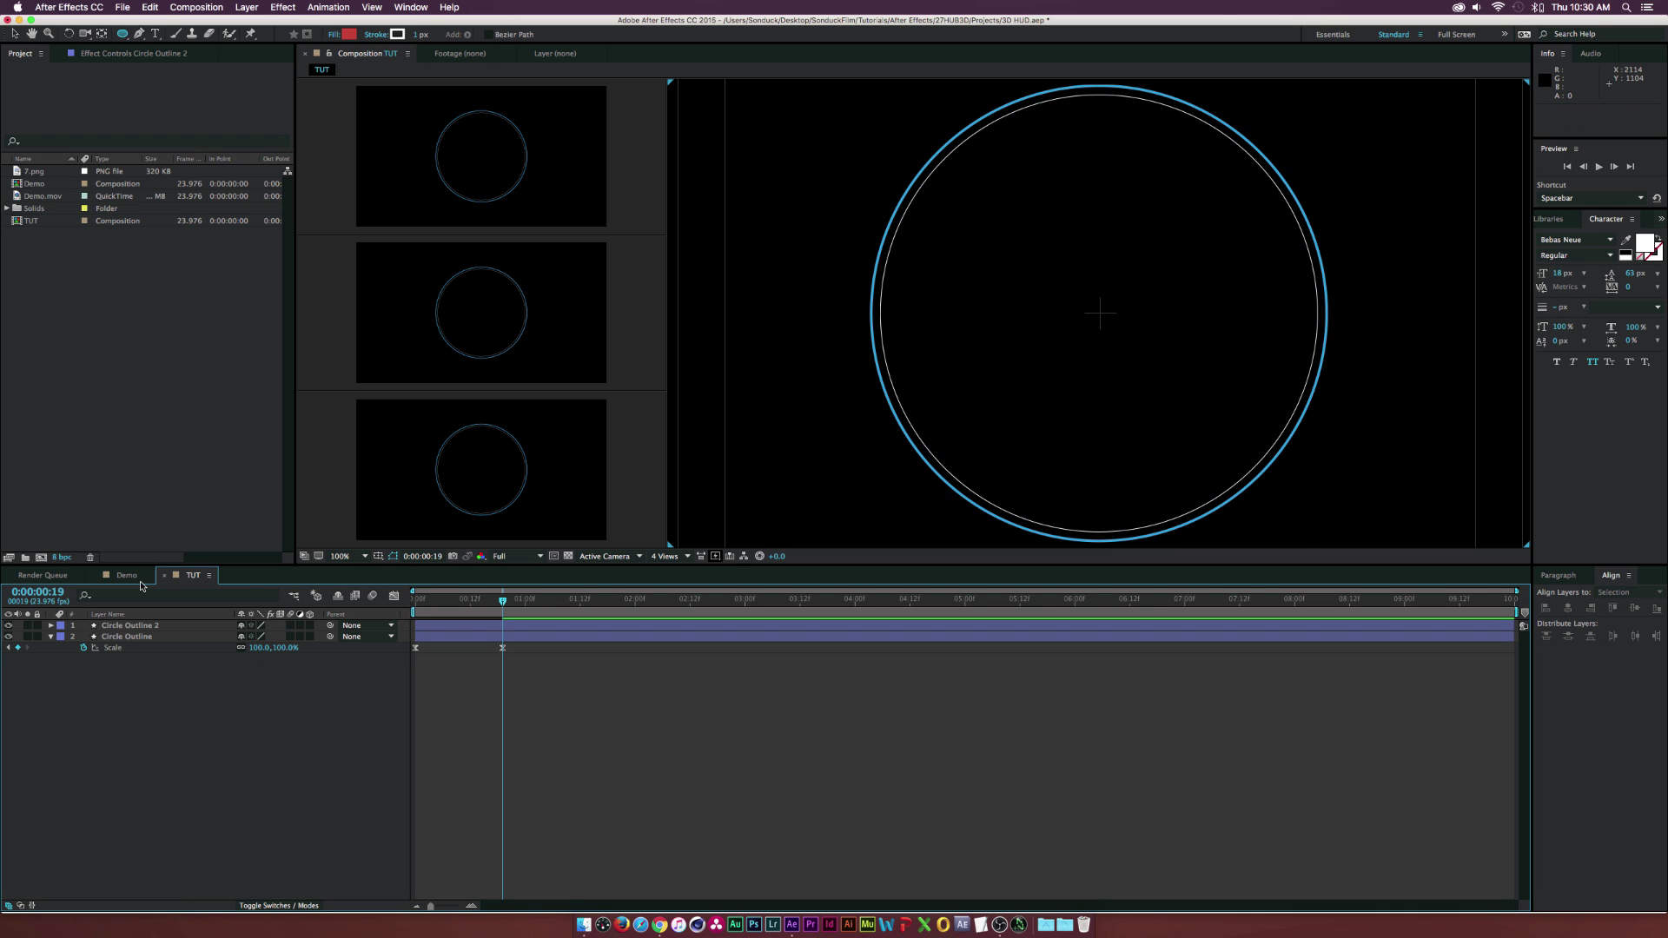
# Duplicate Circle Outline and Circle Outline 2, and reduce the copies' Scale together to 73% for the blue ring and 69% for the white
pyautogui.click(149, 627)
pyautogui.click(149, 626)
pyautogui.keyDown('shift'); pyautogui.click(150, 637); pyautogui.keyUp('shift')
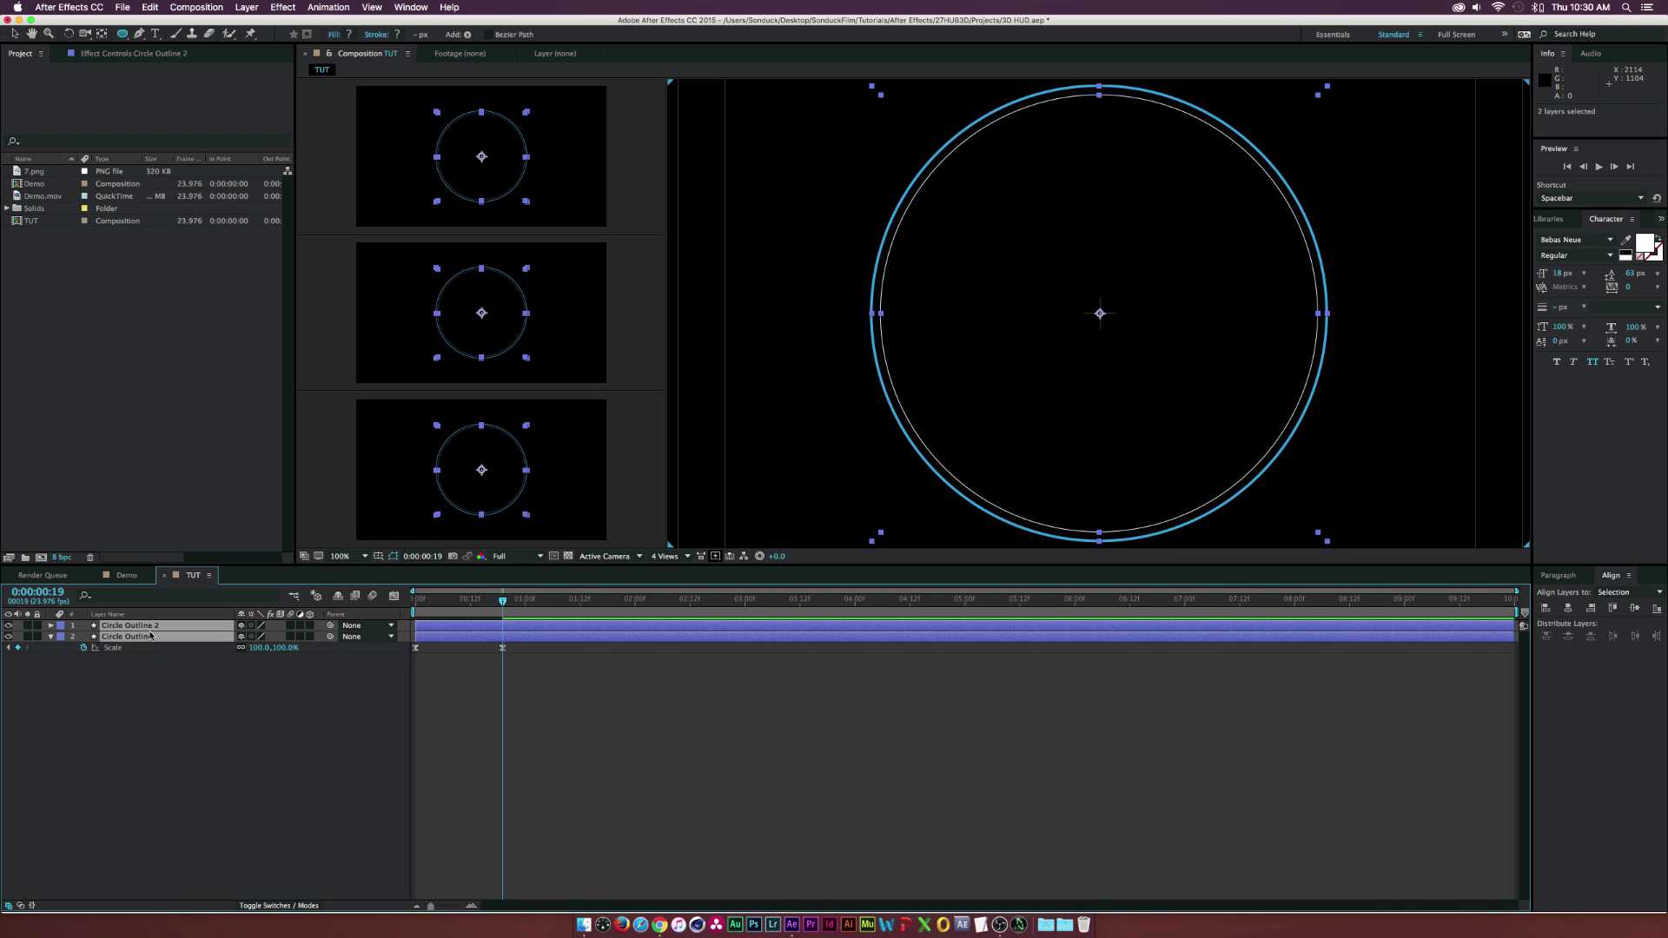
pyautogui.press('super+d')
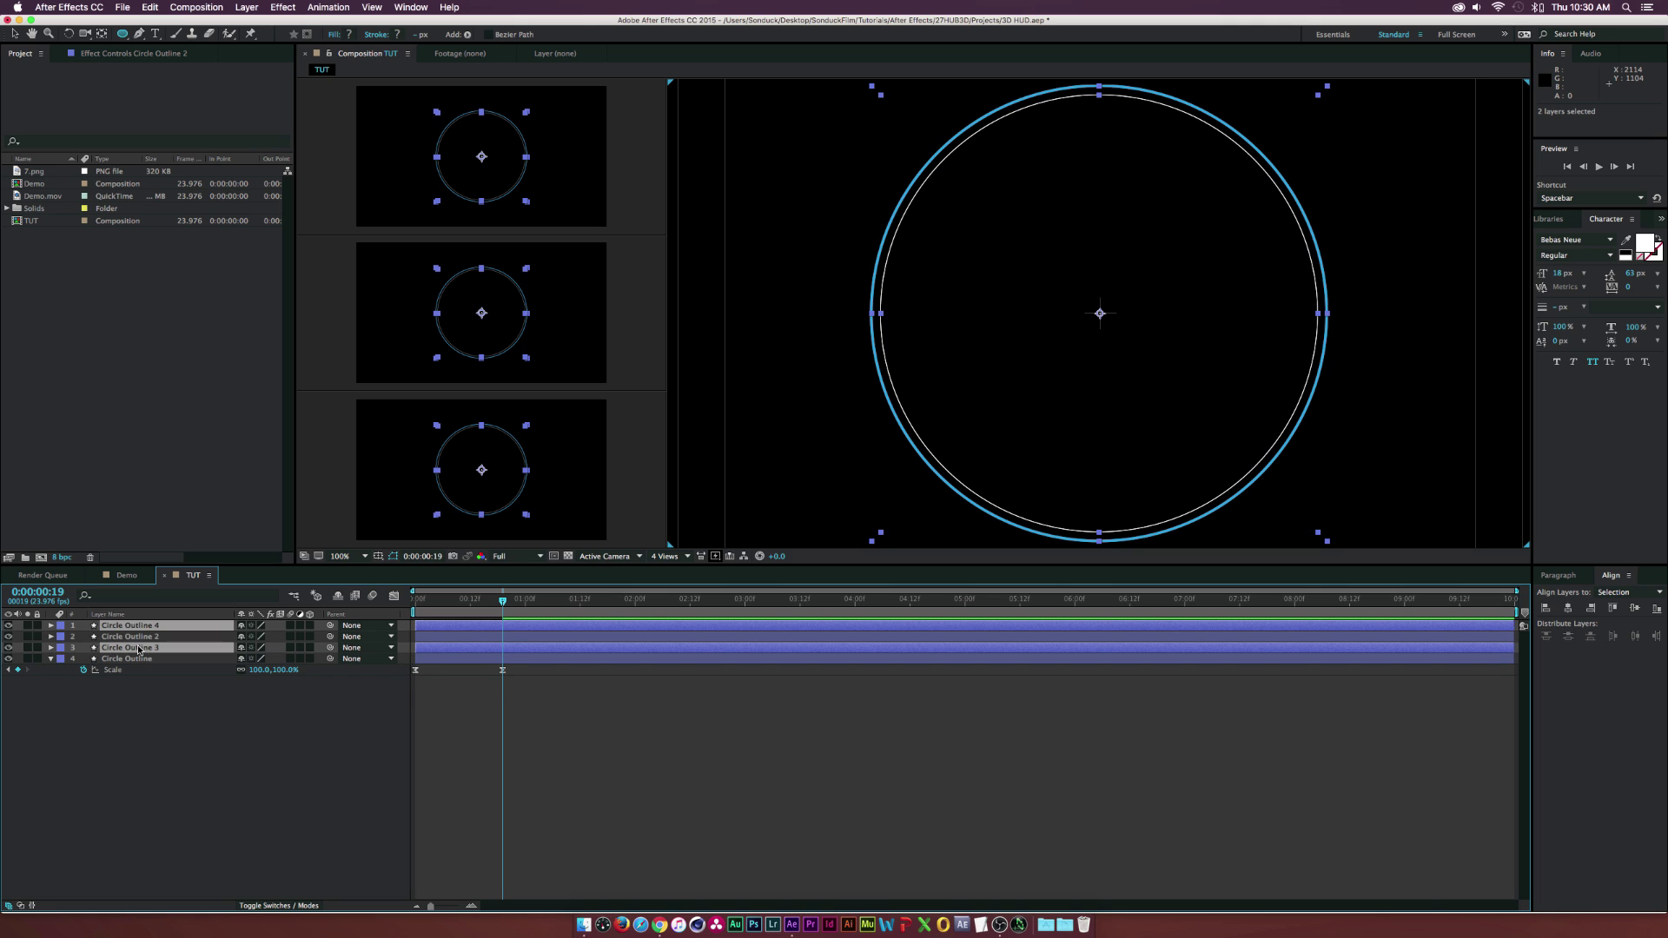
pyautogui.press('s')
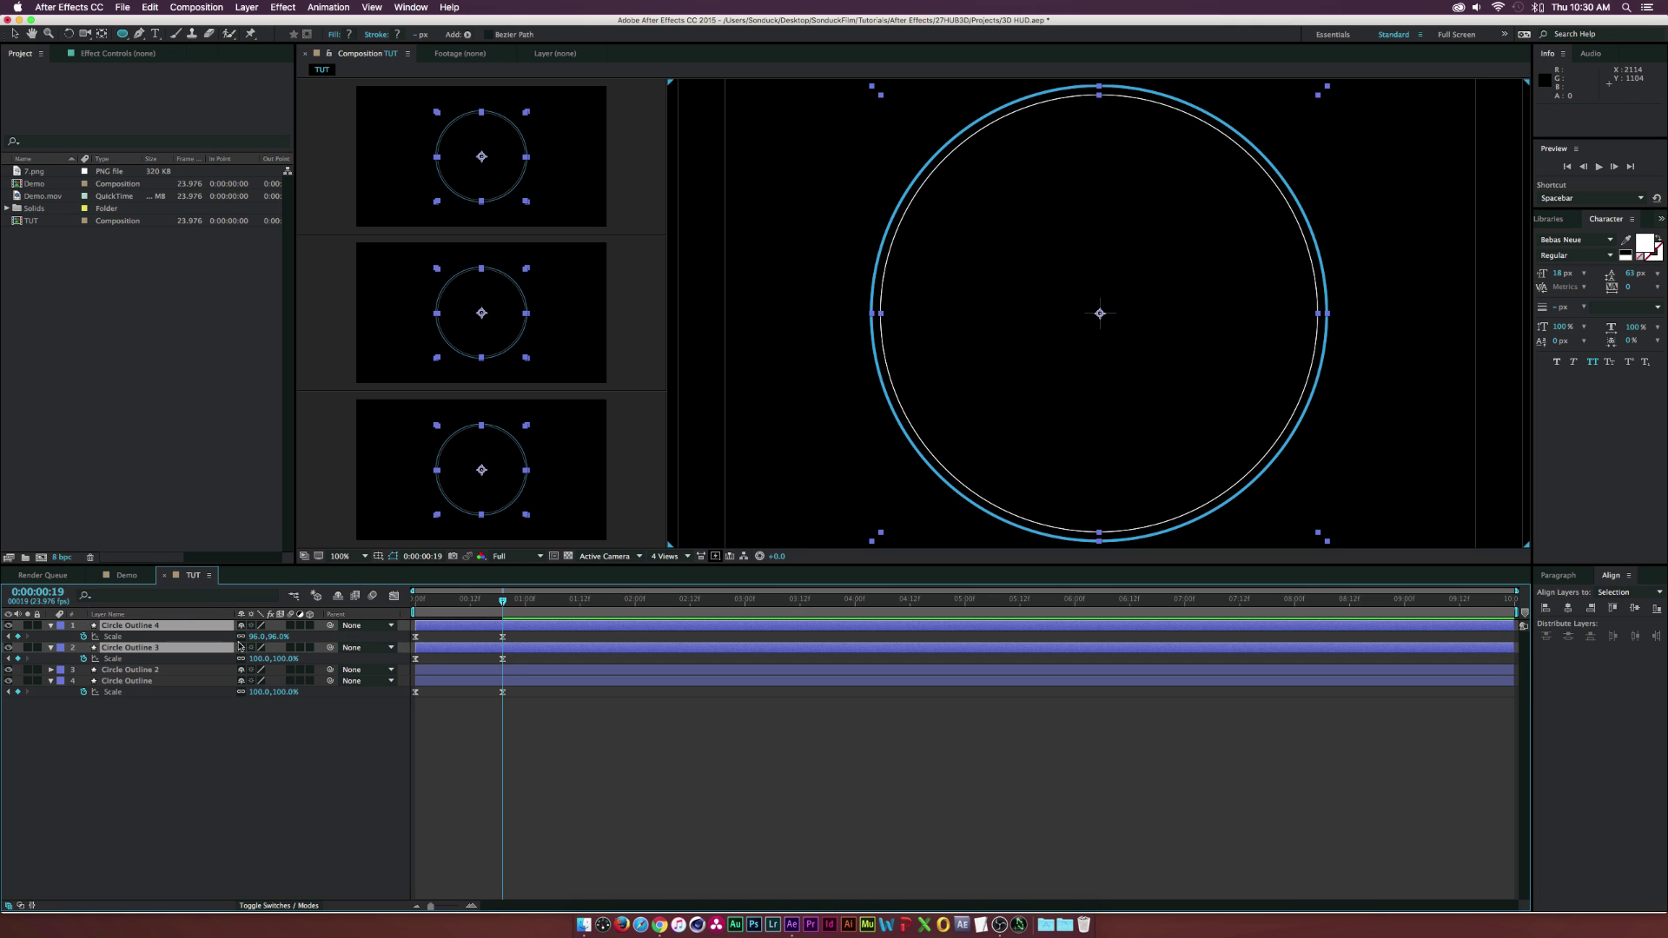
pyautogui.moveTo(257, 637); pyautogui.dragTo(241, 637)
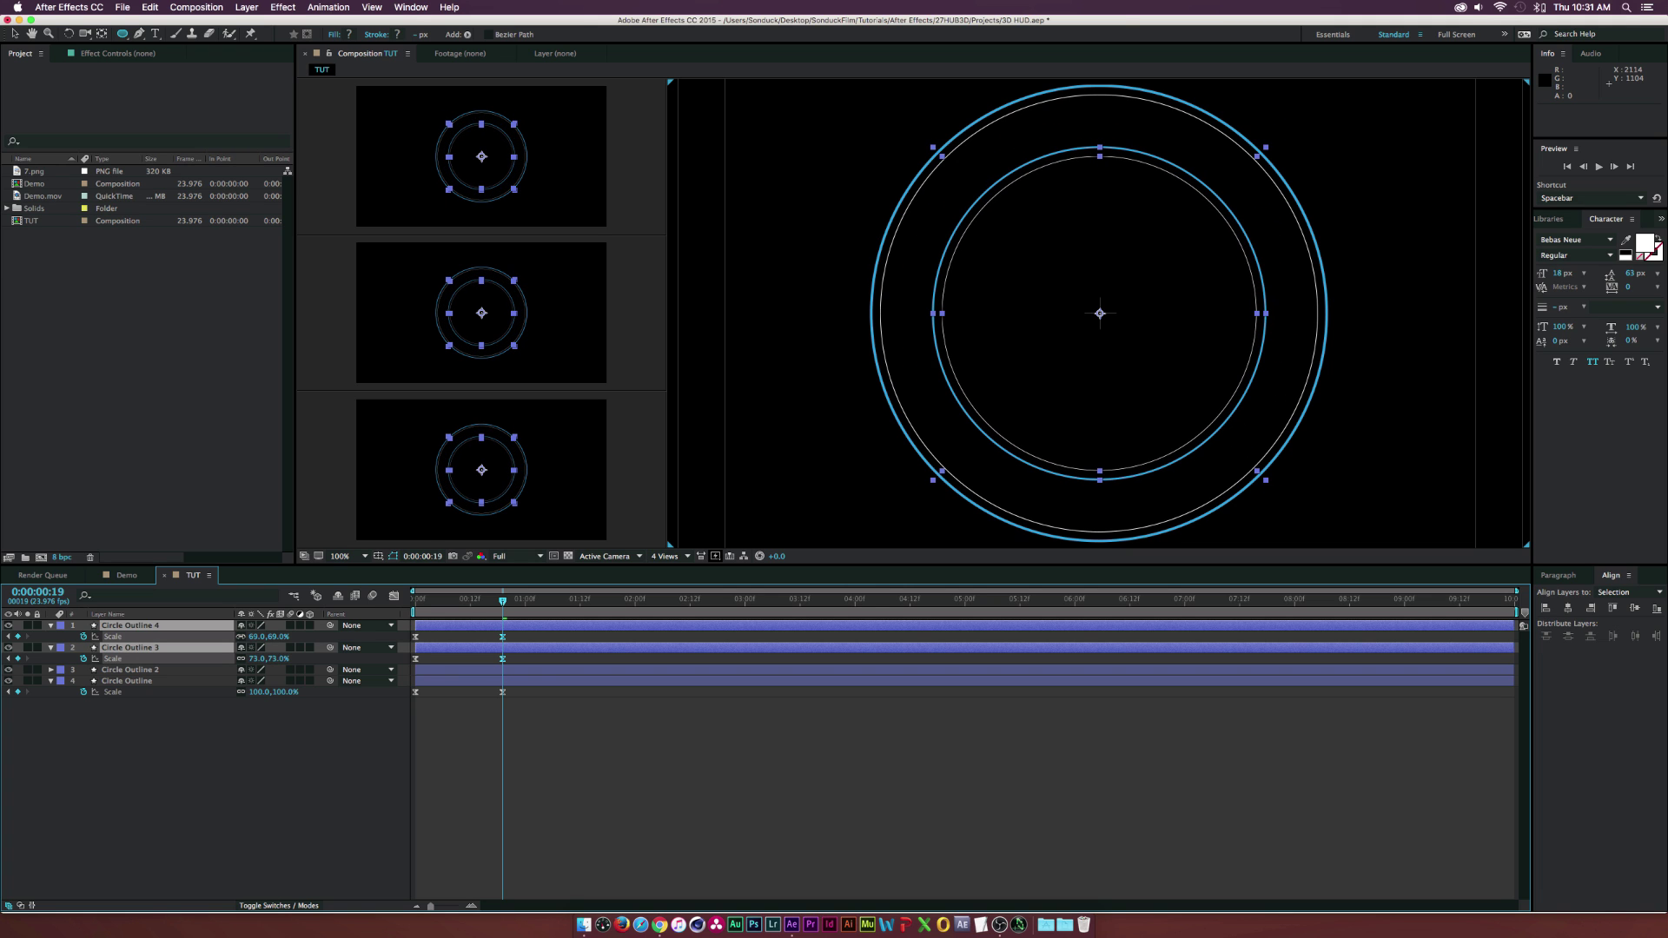
pyautogui.click(212, 748)
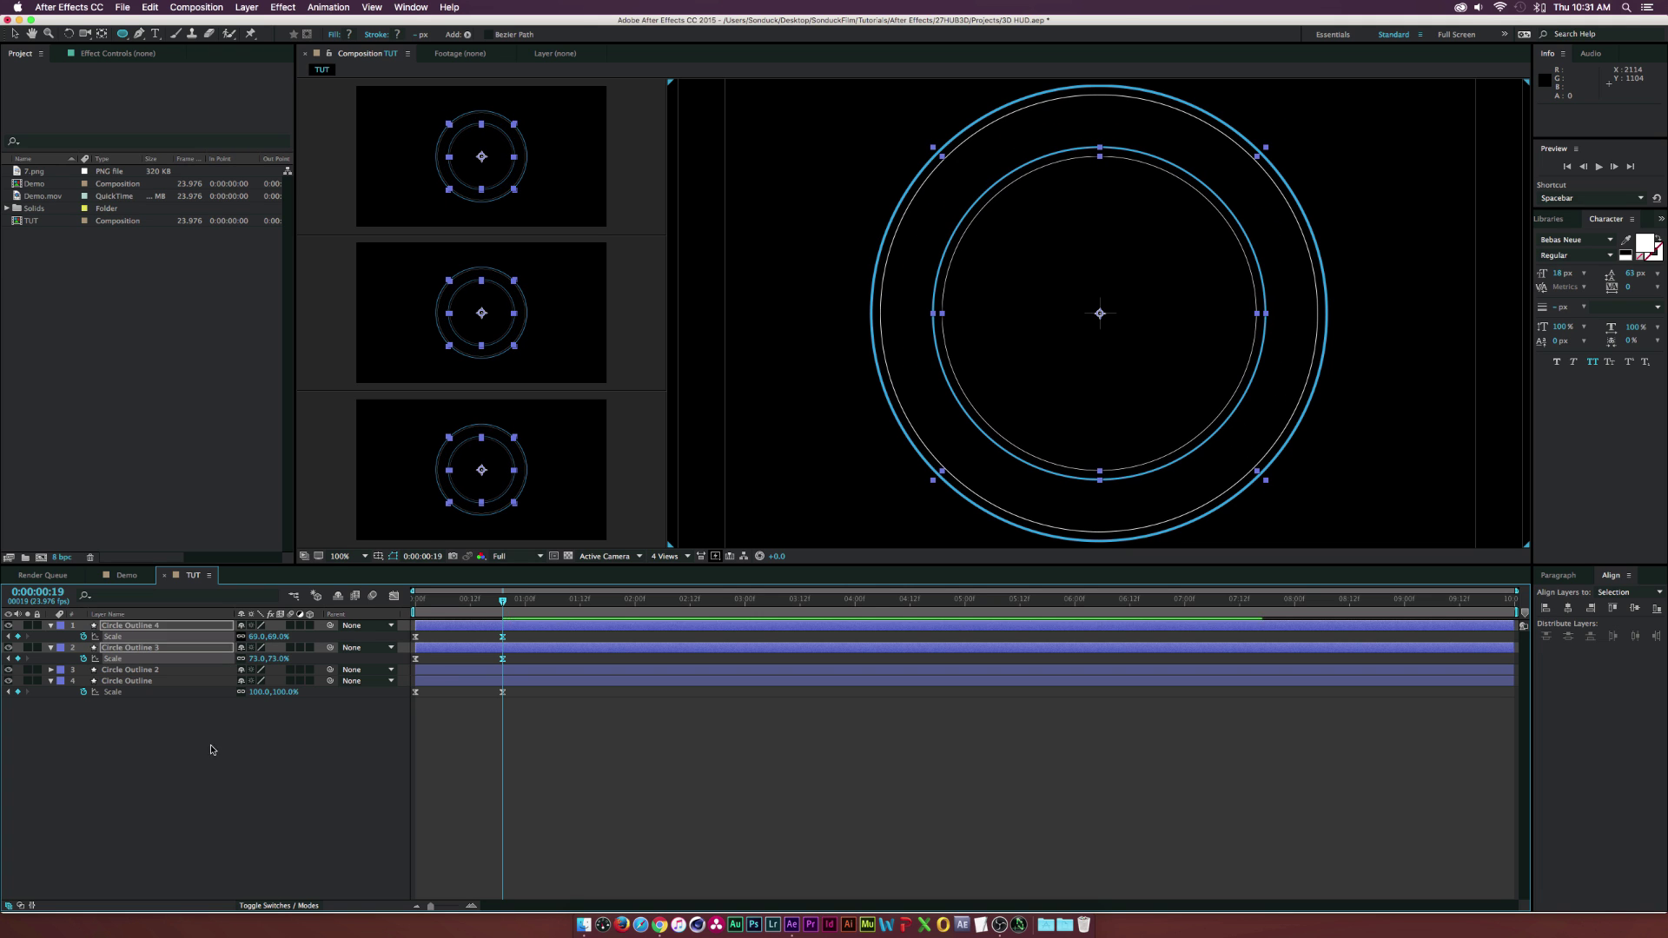
# Set the Scale of Circle Outline 4 to 77% so the white ring sits just outside the inner blue ring
pyautogui.click(154, 626)
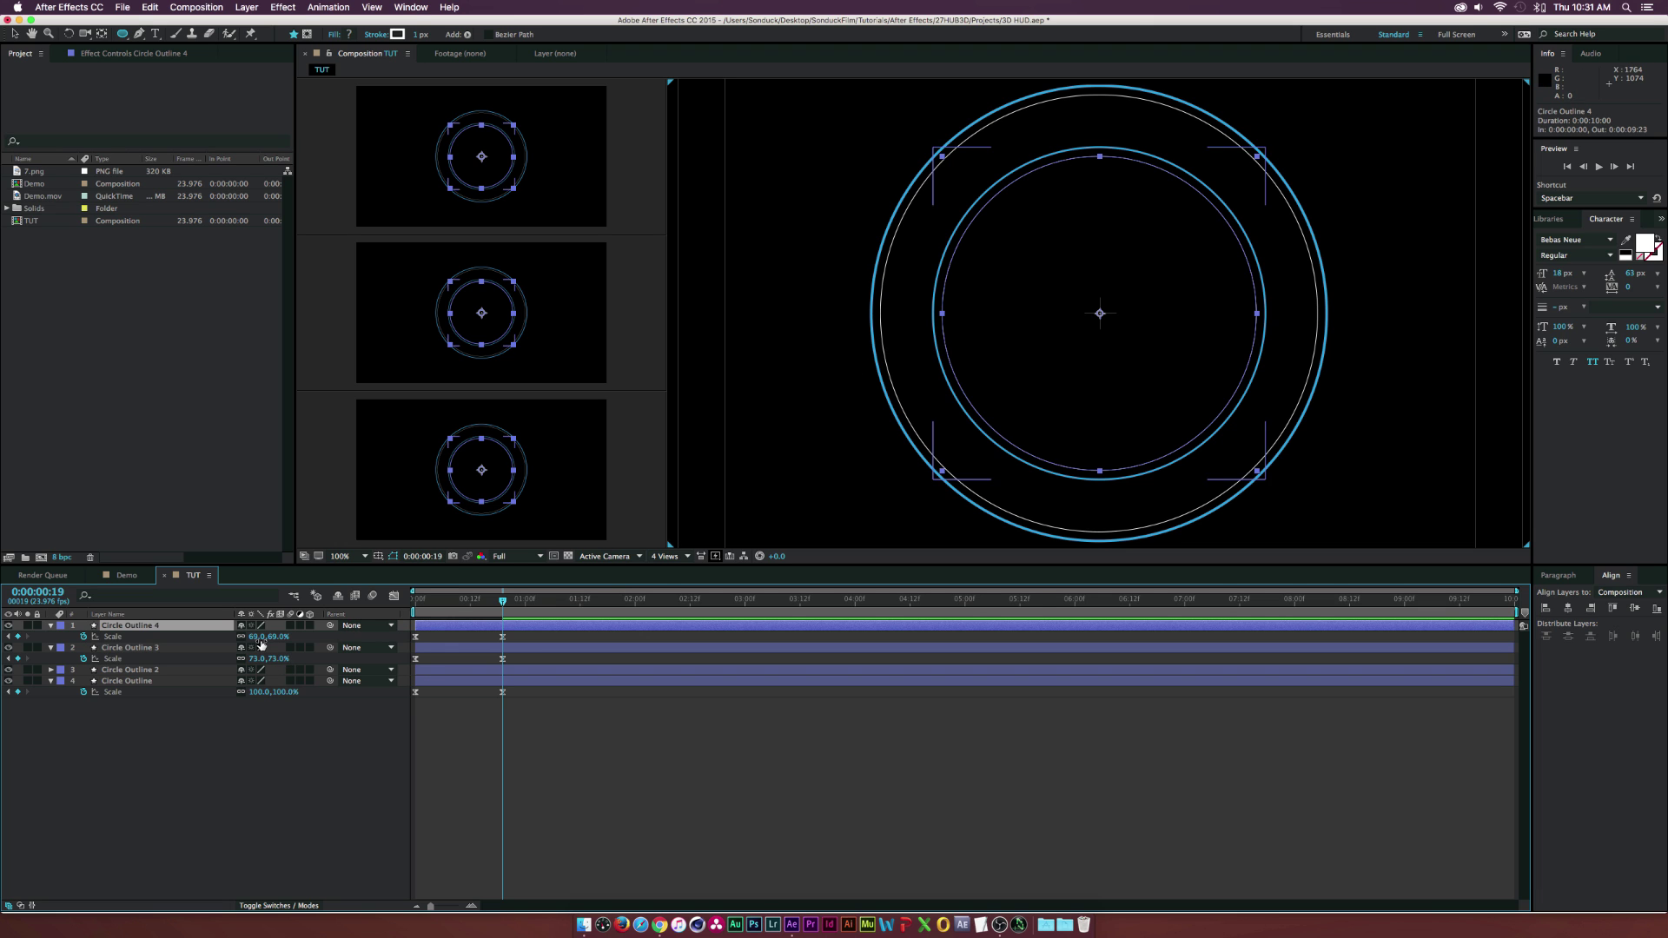
pyautogui.moveTo(259, 637); pyautogui.dragTo(263, 636)
pyautogui.moveTo(265, 637); pyautogui.dragTo(264, 638)
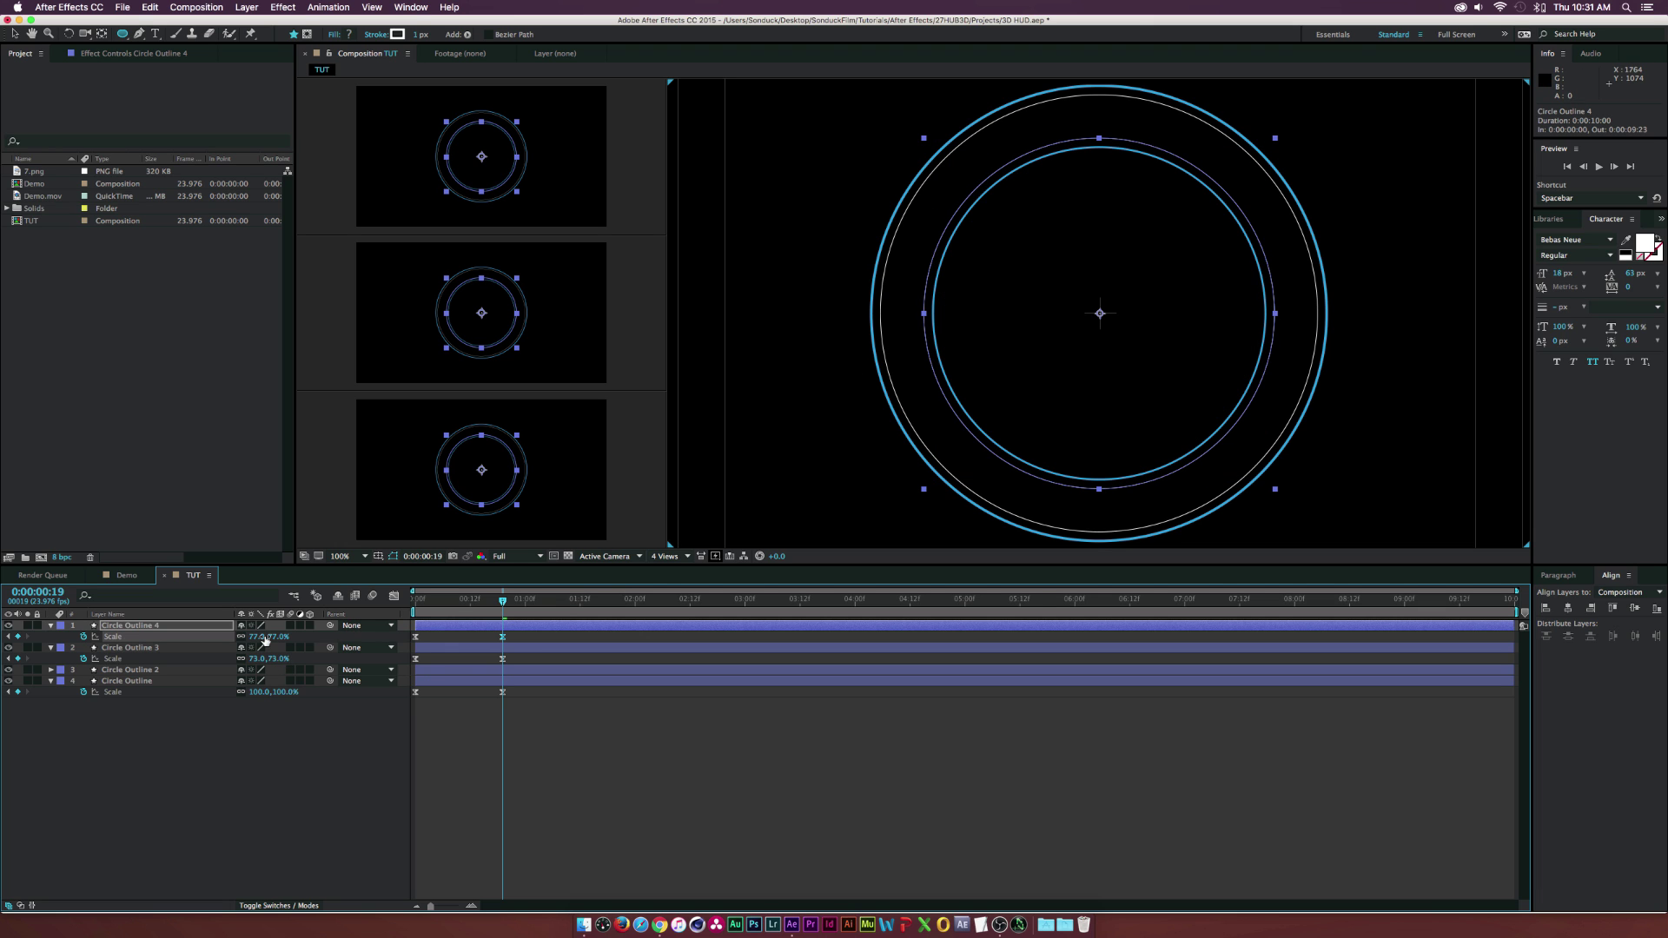
pyautogui.click(173, 794)
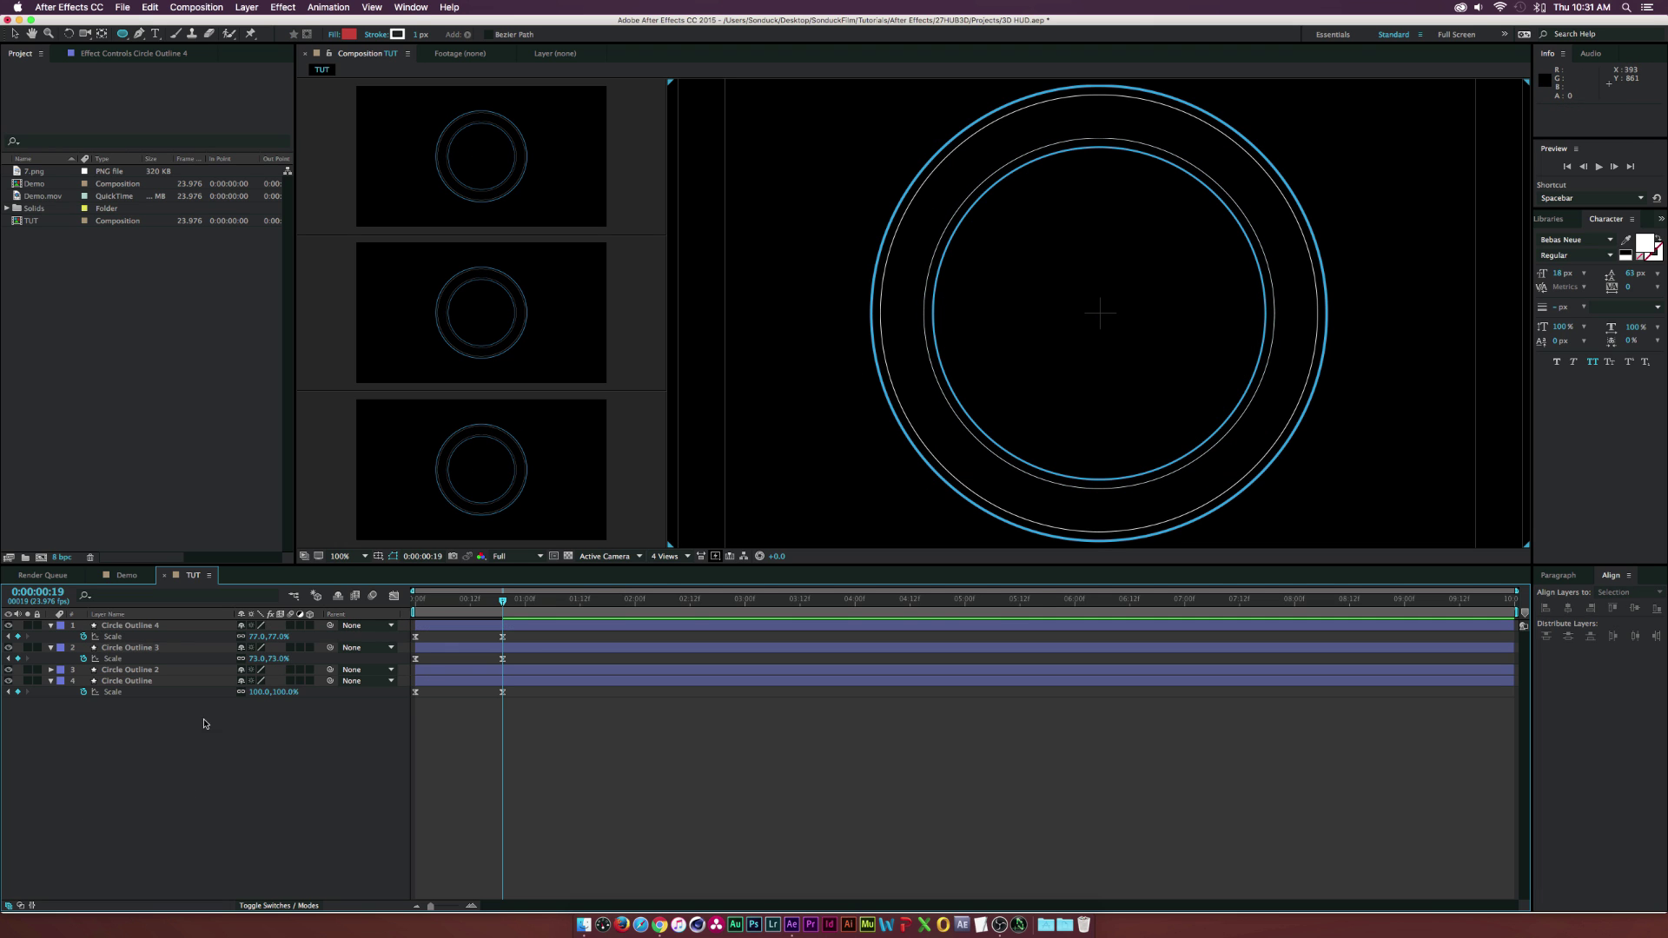
# Duplicate Circle Outline 3 and 4, and set the copies' Scale to 40% for the blue ring and 41% for the white
pyautogui.click(130, 625)
pyautogui.keyDown('shift'); pyautogui.click(127, 648); pyautogui.keyUp('shift')
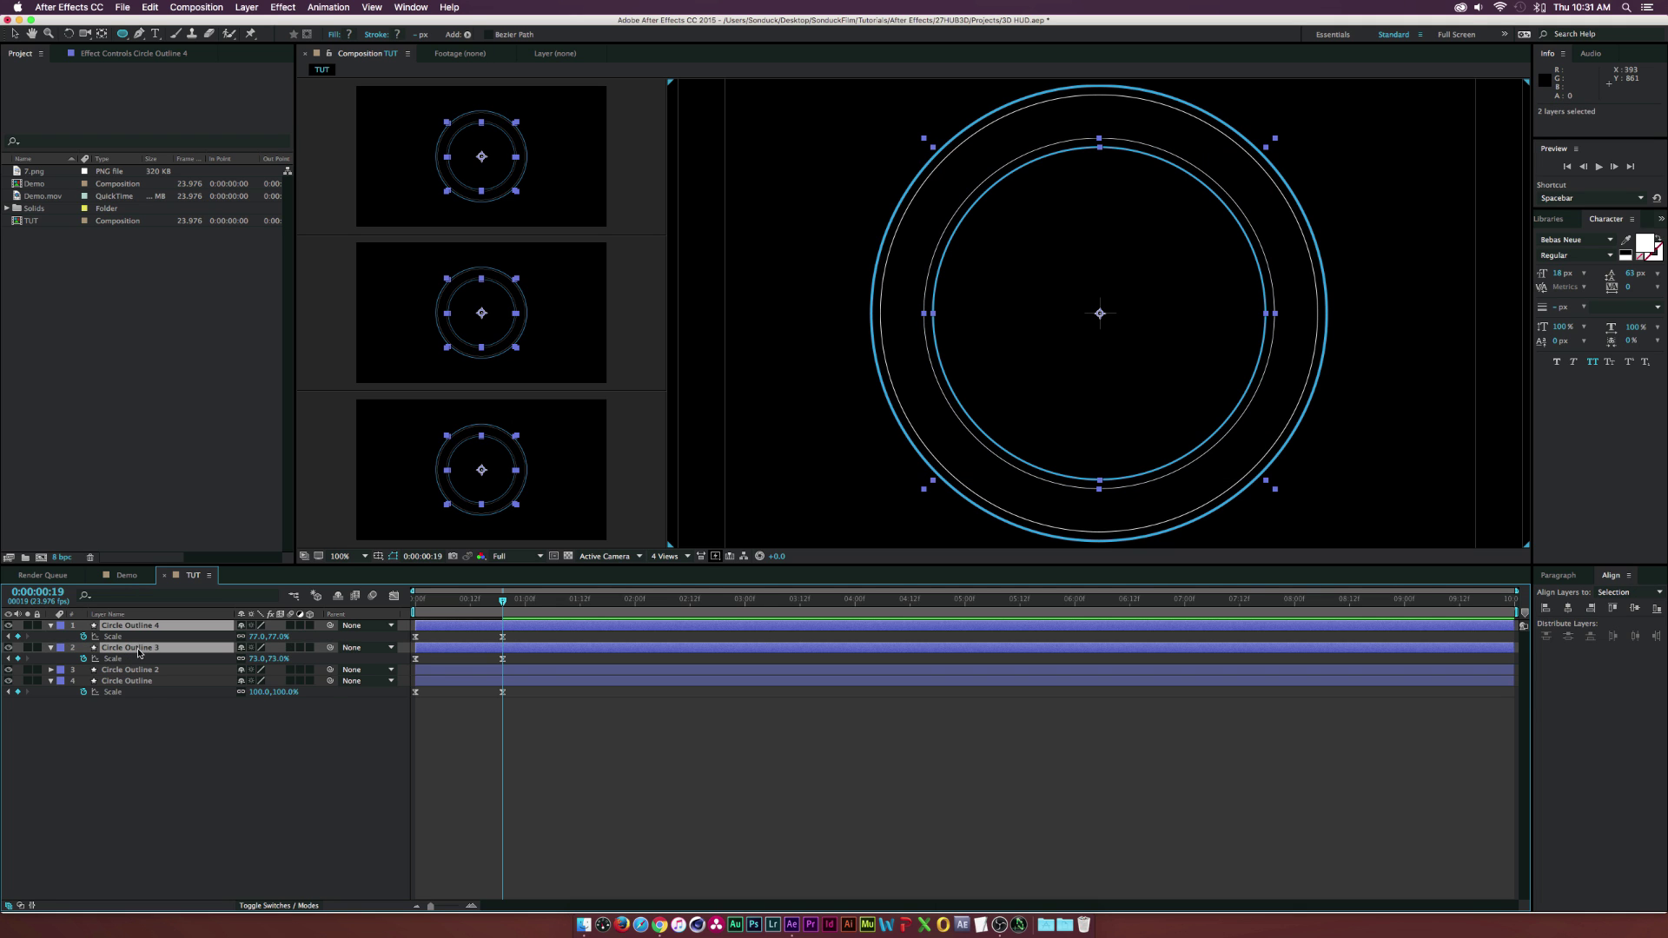
pyautogui.press('super+d')
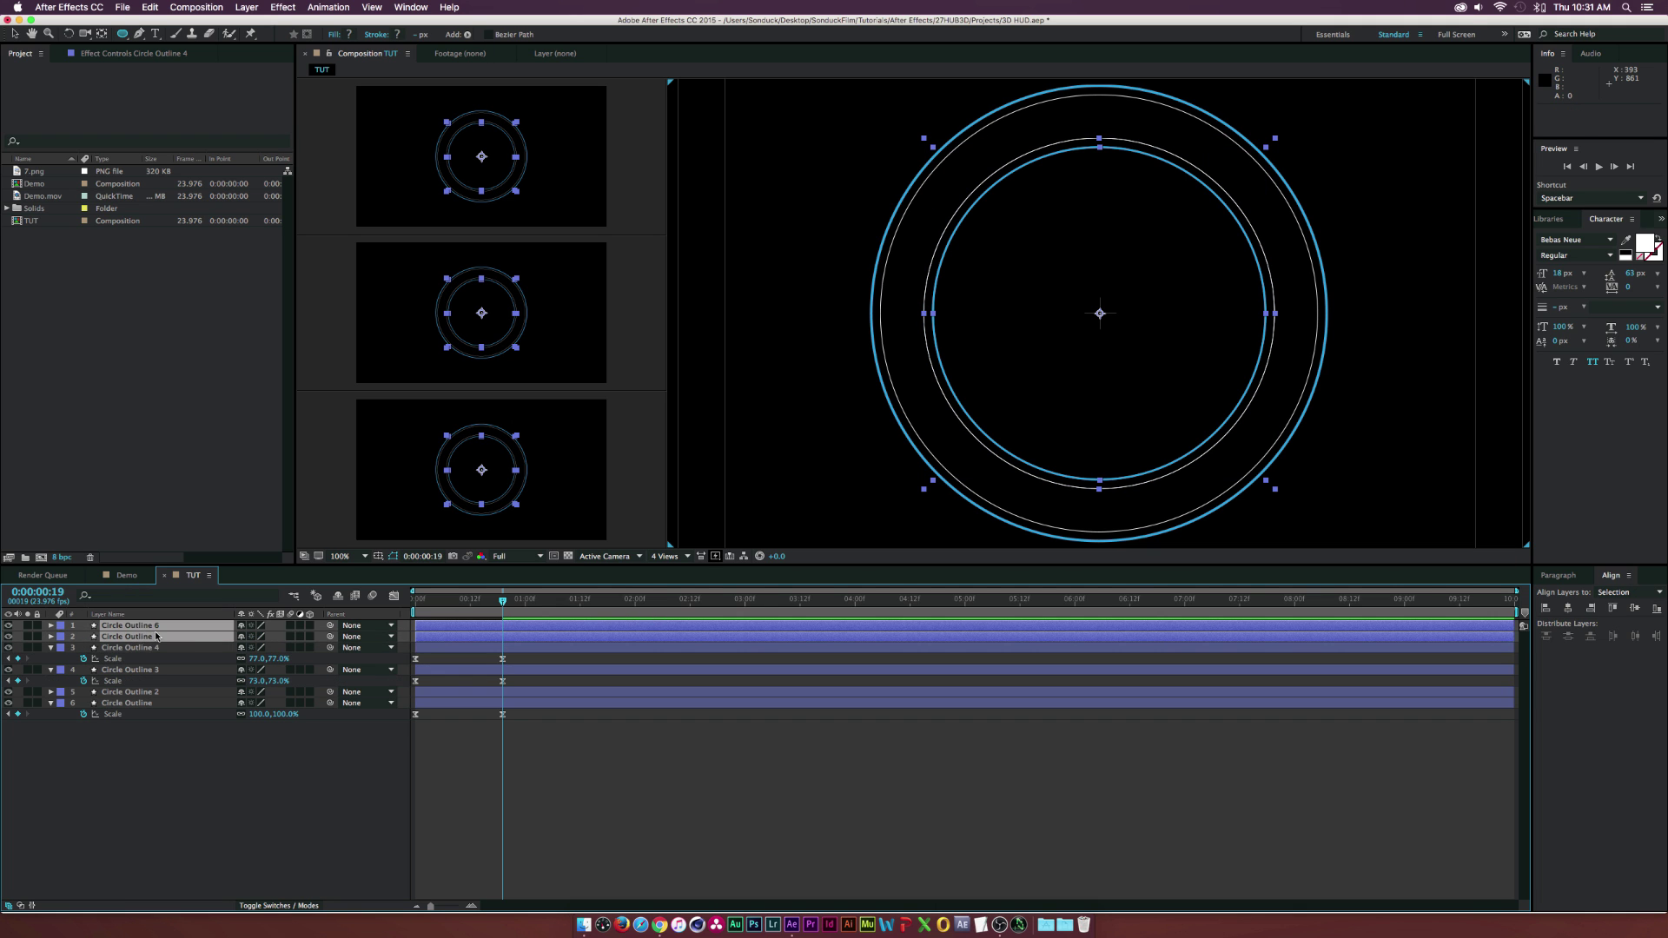
pyautogui.press('s')
pyautogui.moveTo(259, 636)
pyautogui.mouseDown()
pyautogui.moveTo(237, 638)
pyautogui.moveTo(261, 637)
pyautogui.mouseUp()
pyautogui.click(211, 817)
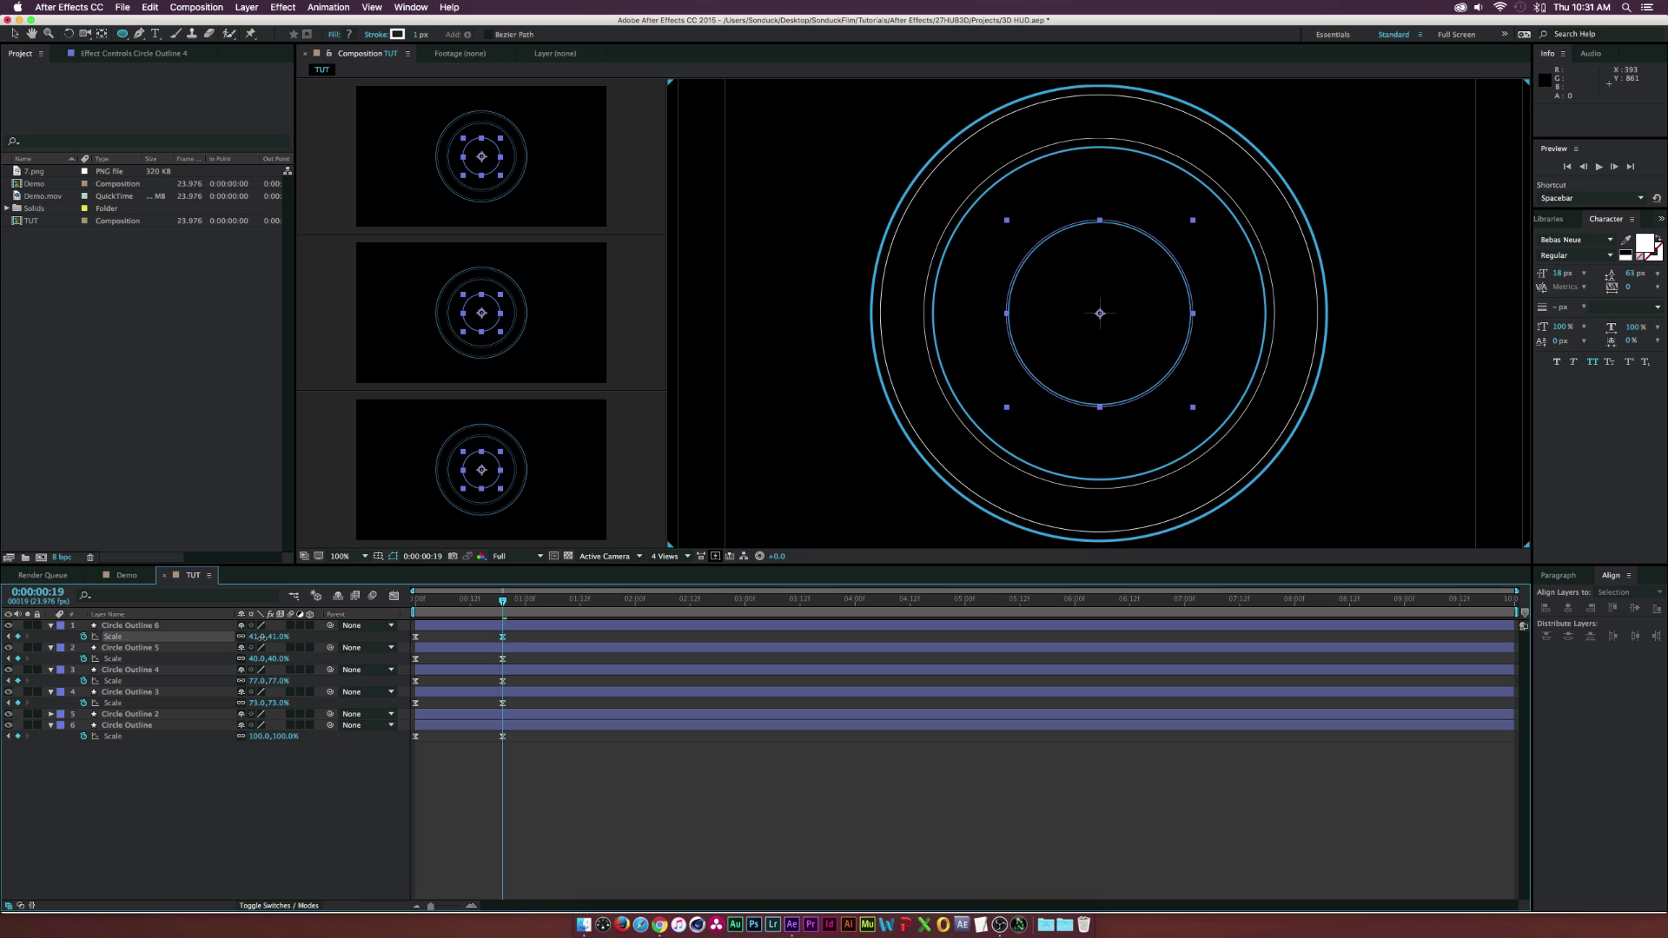
pyautogui.click(253, 821)
# Duplicate Circle Outline 6 and set the copy's Scale to 27%
pyautogui.click(141, 629)
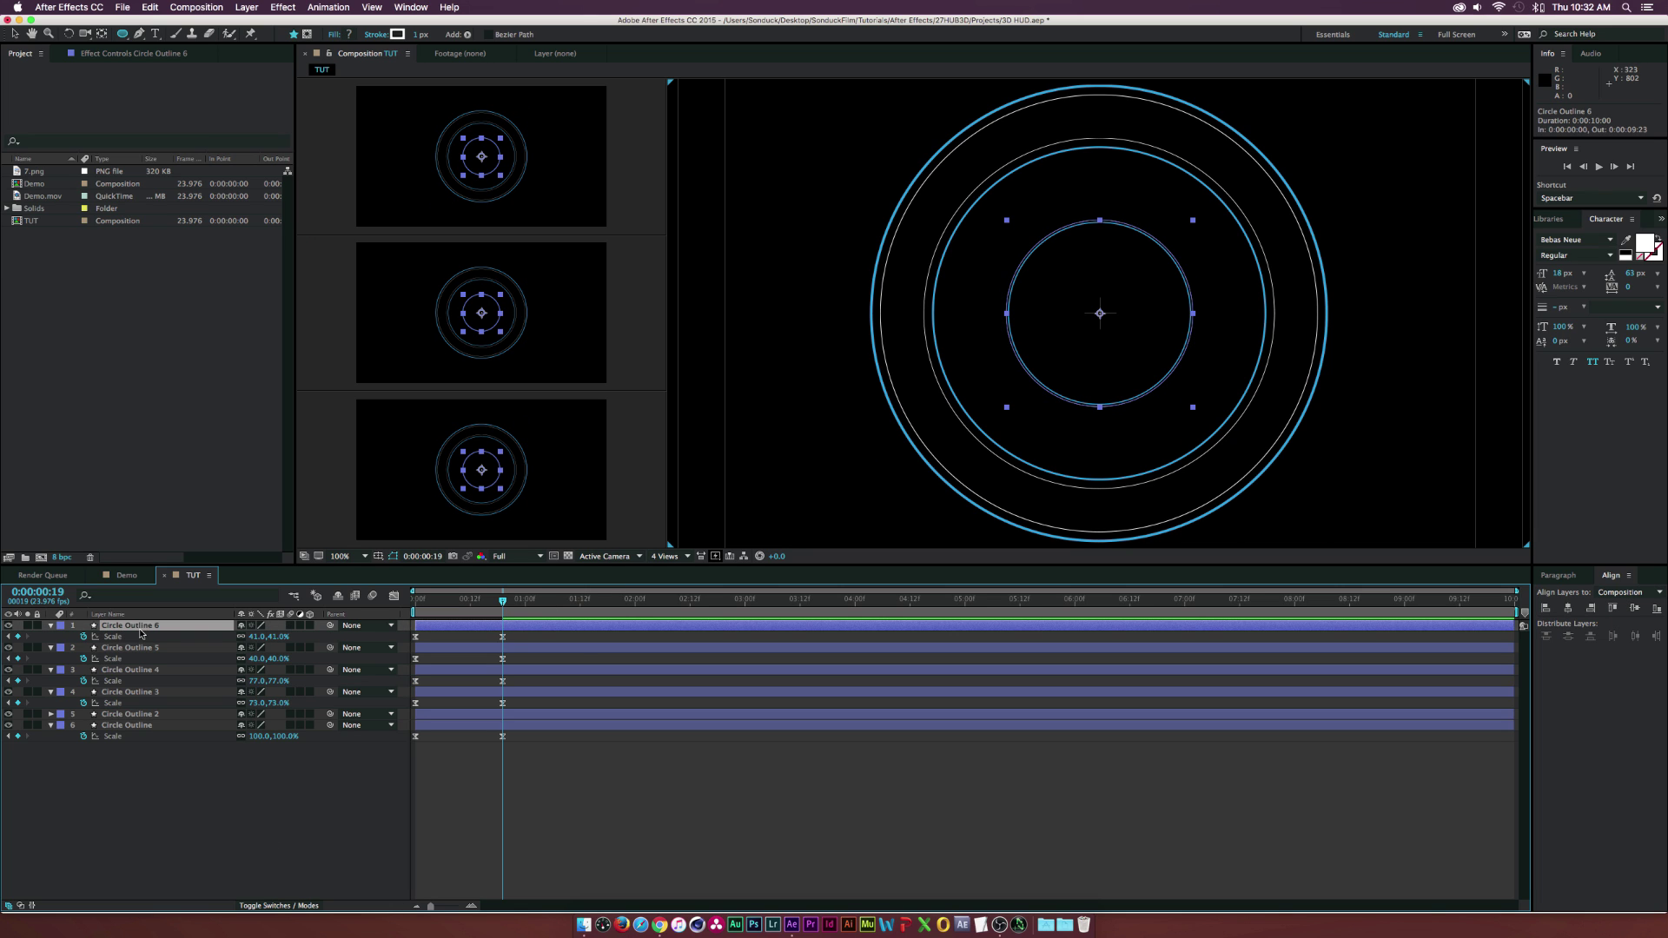
pyautogui.press('super+d')
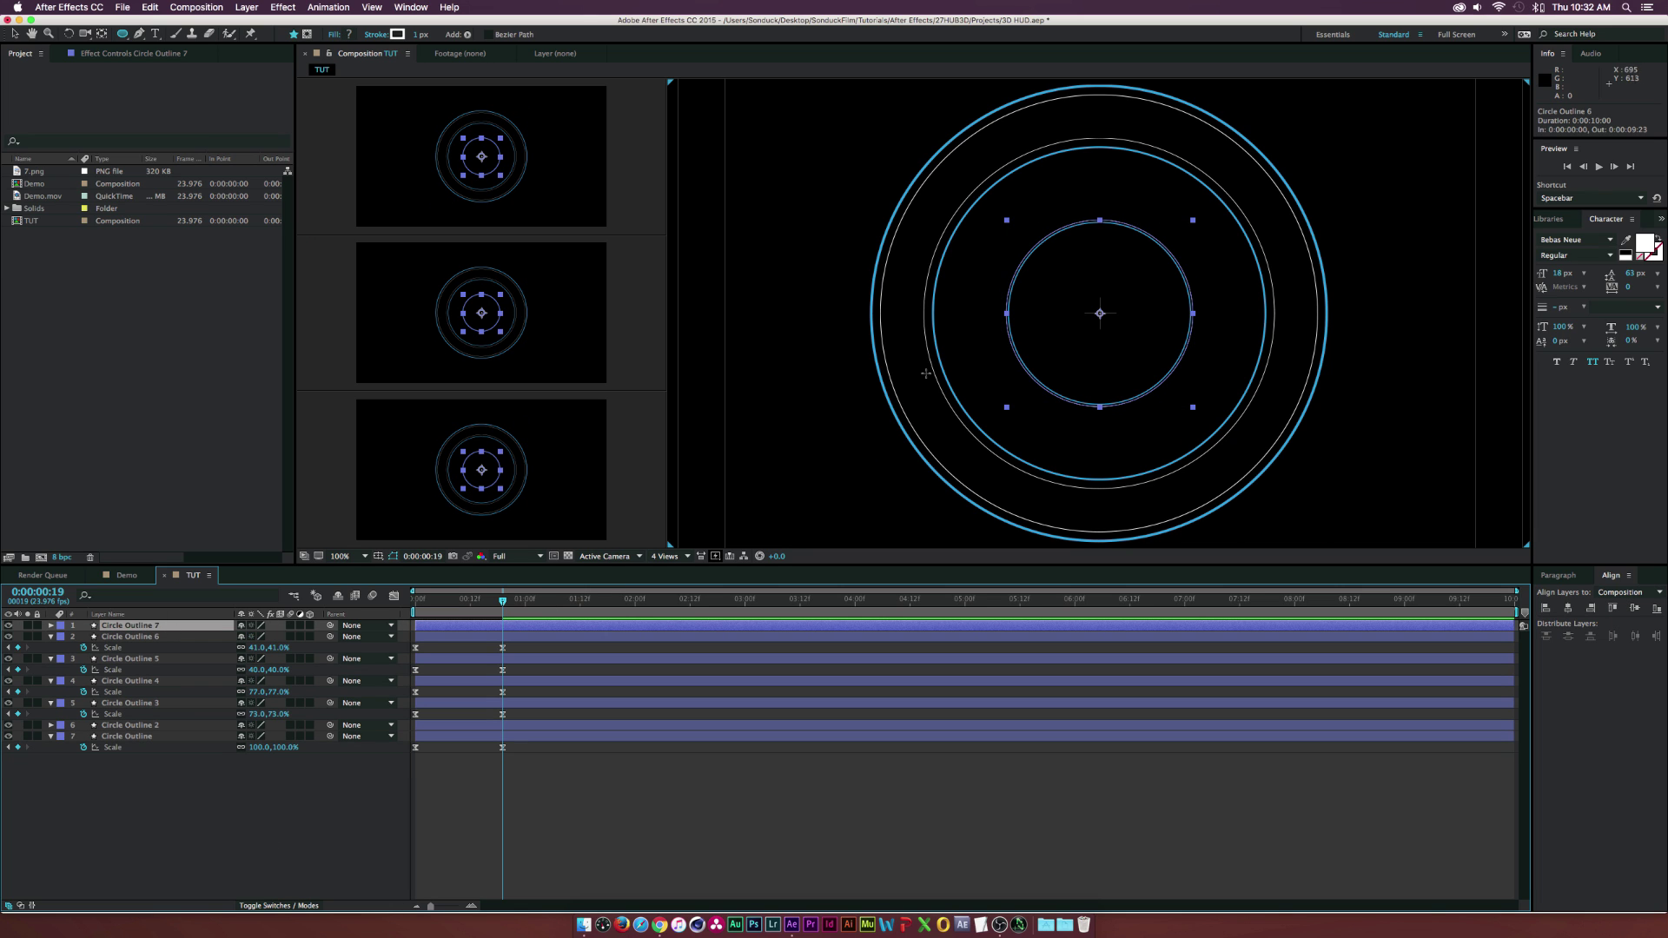
pyautogui.press('s')
pyautogui.moveTo(261, 638); pyautogui.dragTo(251, 639)
# Duplicate Circle Outline 5 onto the top of the layer stack, with the copy scaled to 15% and its stroke widened to 40 px
pyautogui.click(196, 670)
pyautogui.press('super+d')
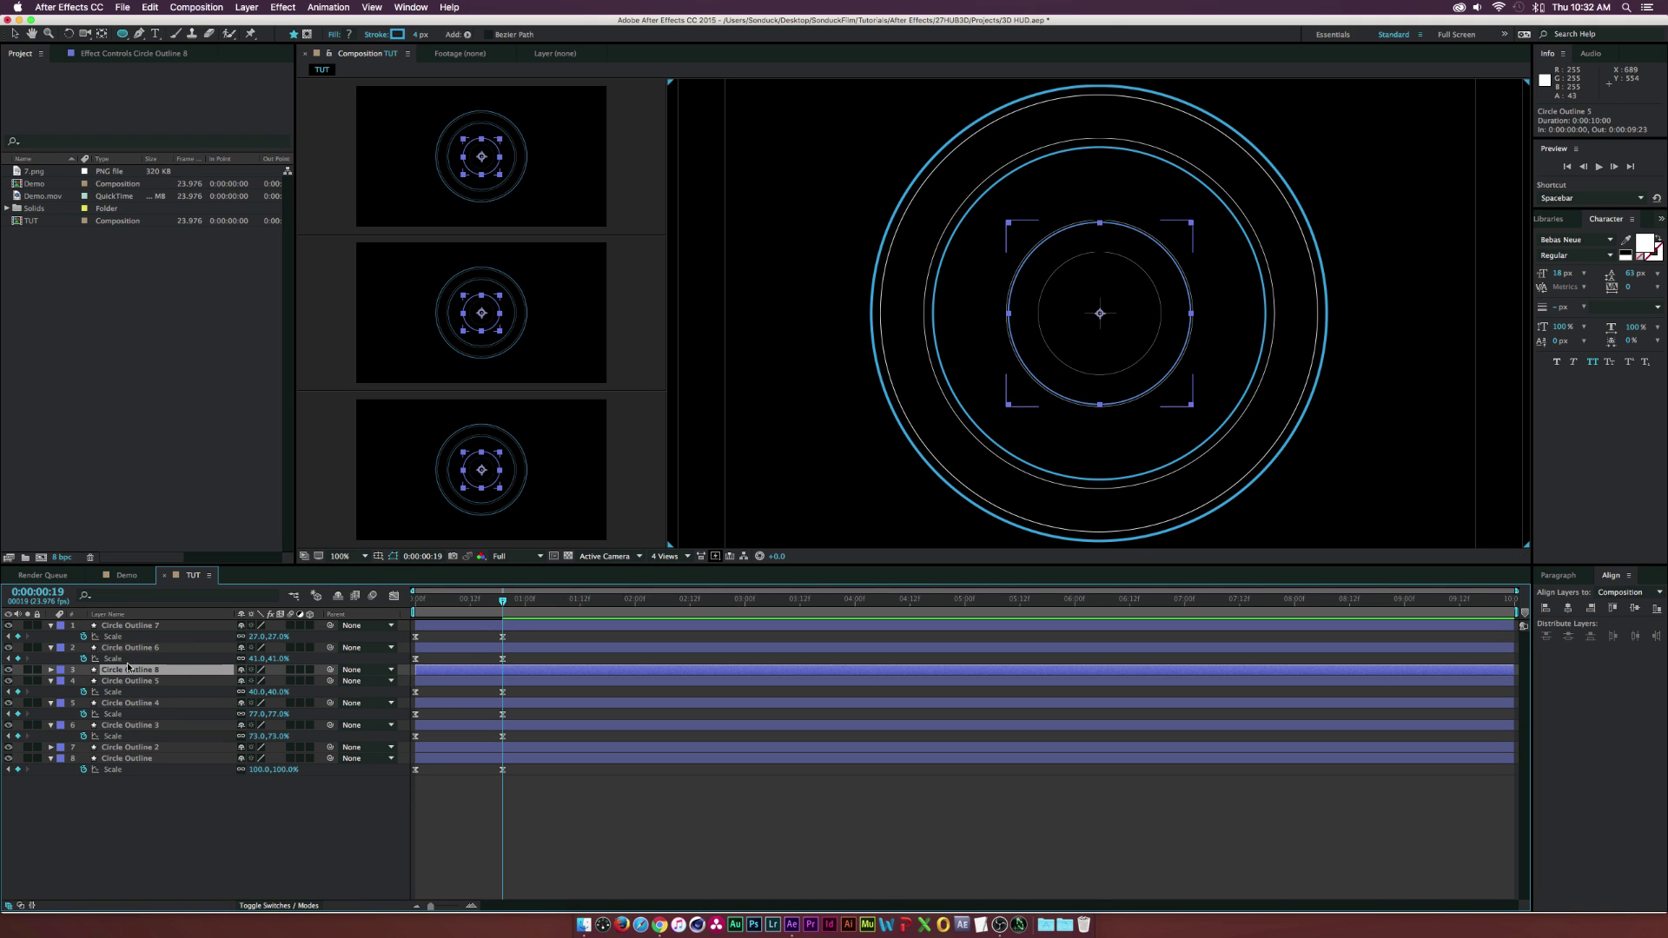
pyautogui.moveTo(132, 620); pyautogui.dragTo(132, 625)
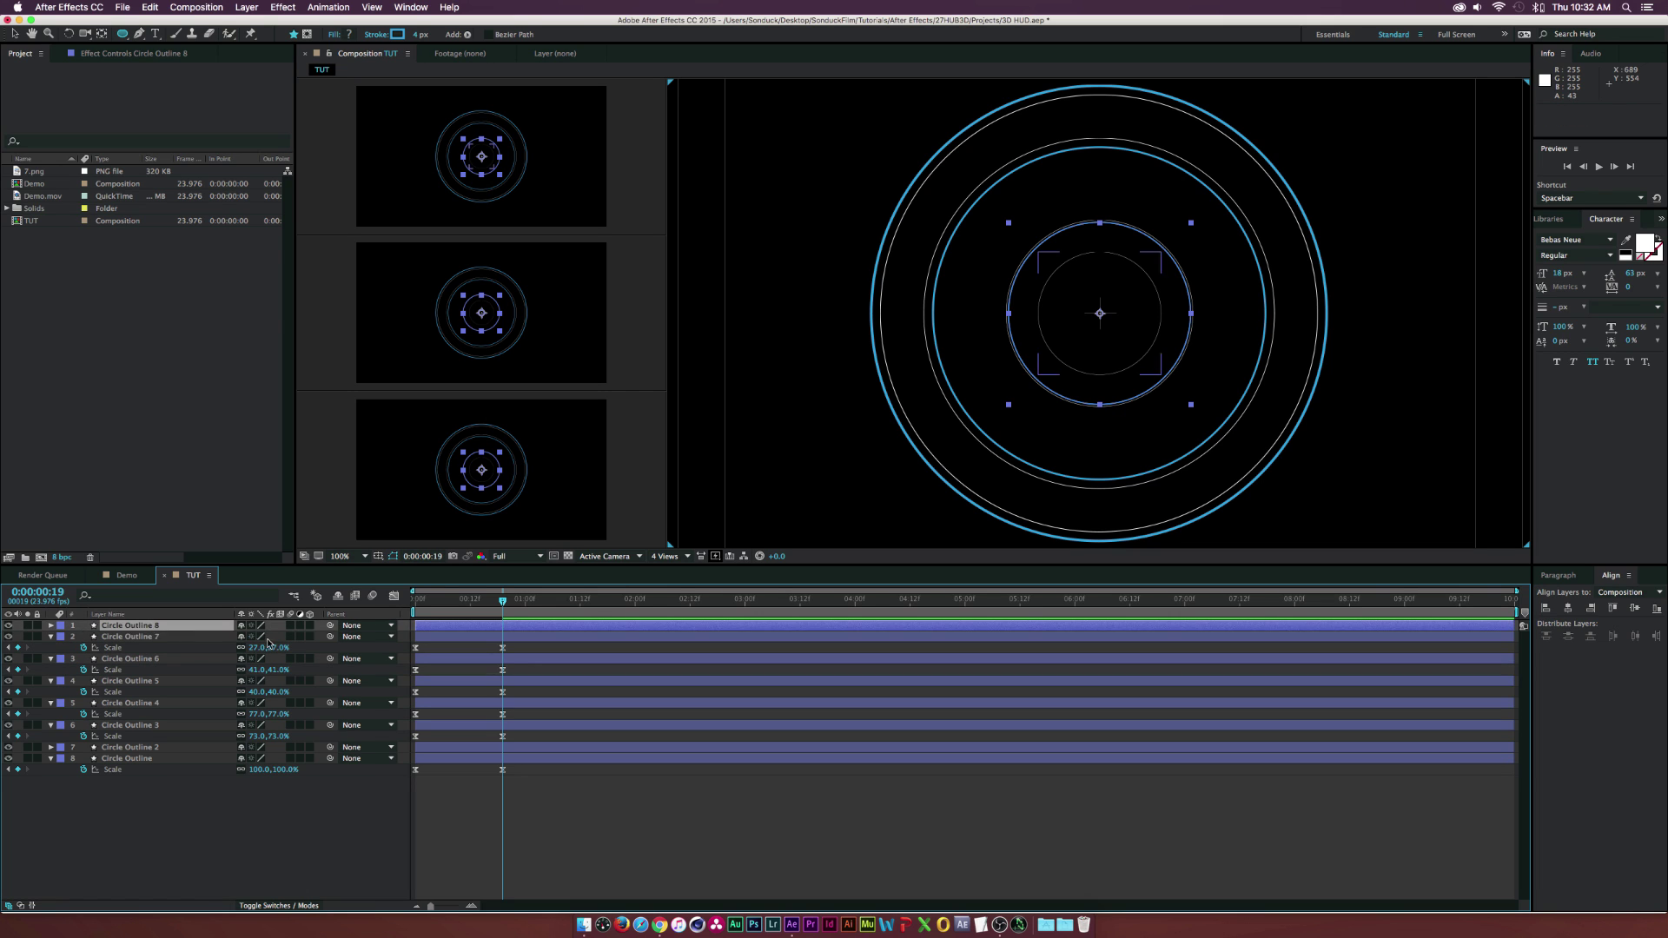
pyautogui.press('u')
pyautogui.moveTo(264, 638); pyautogui.dragTo(242, 637)
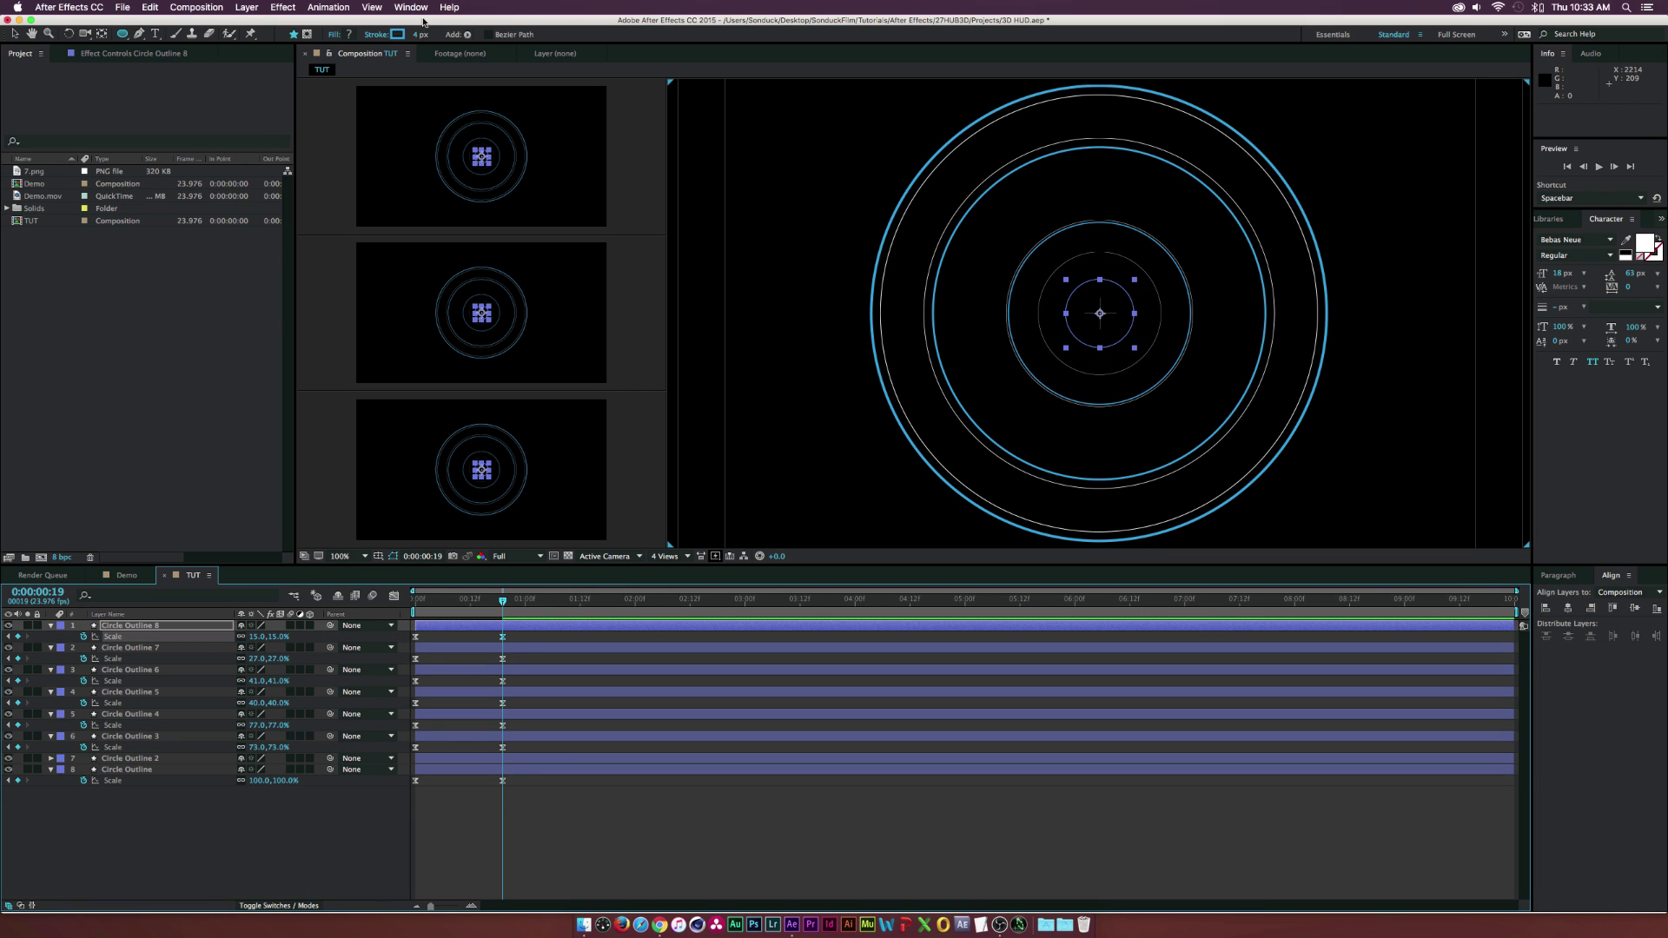
pyautogui.moveTo(417, 35); pyautogui.dragTo(452, 35)
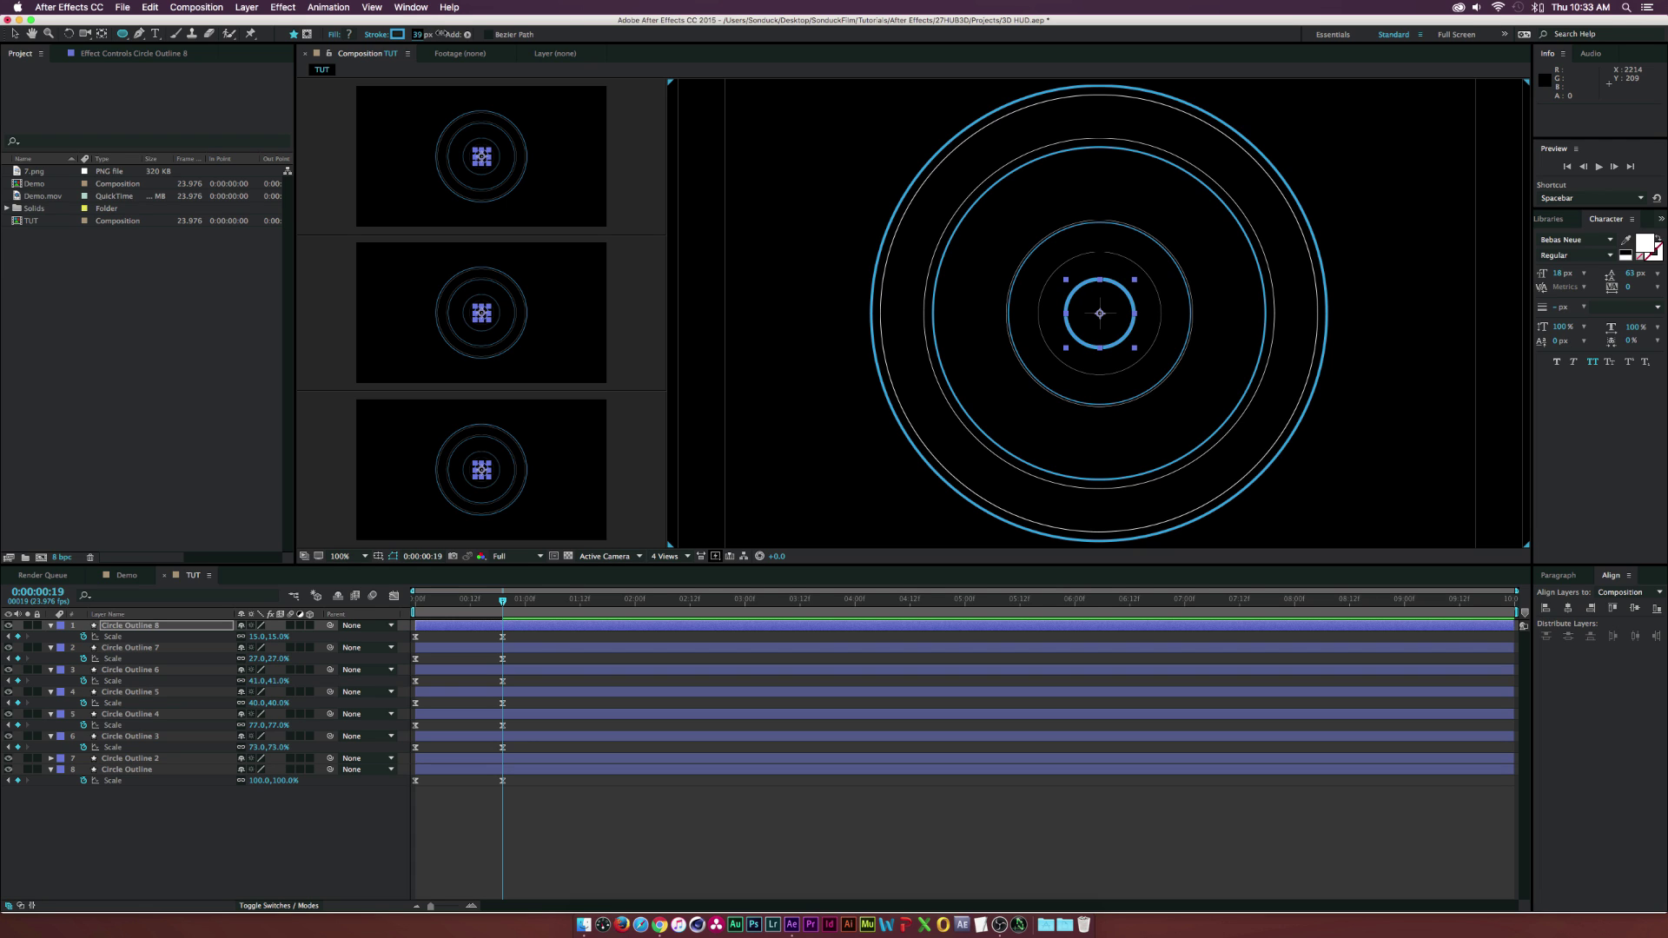
pyautogui.click(556, 830)
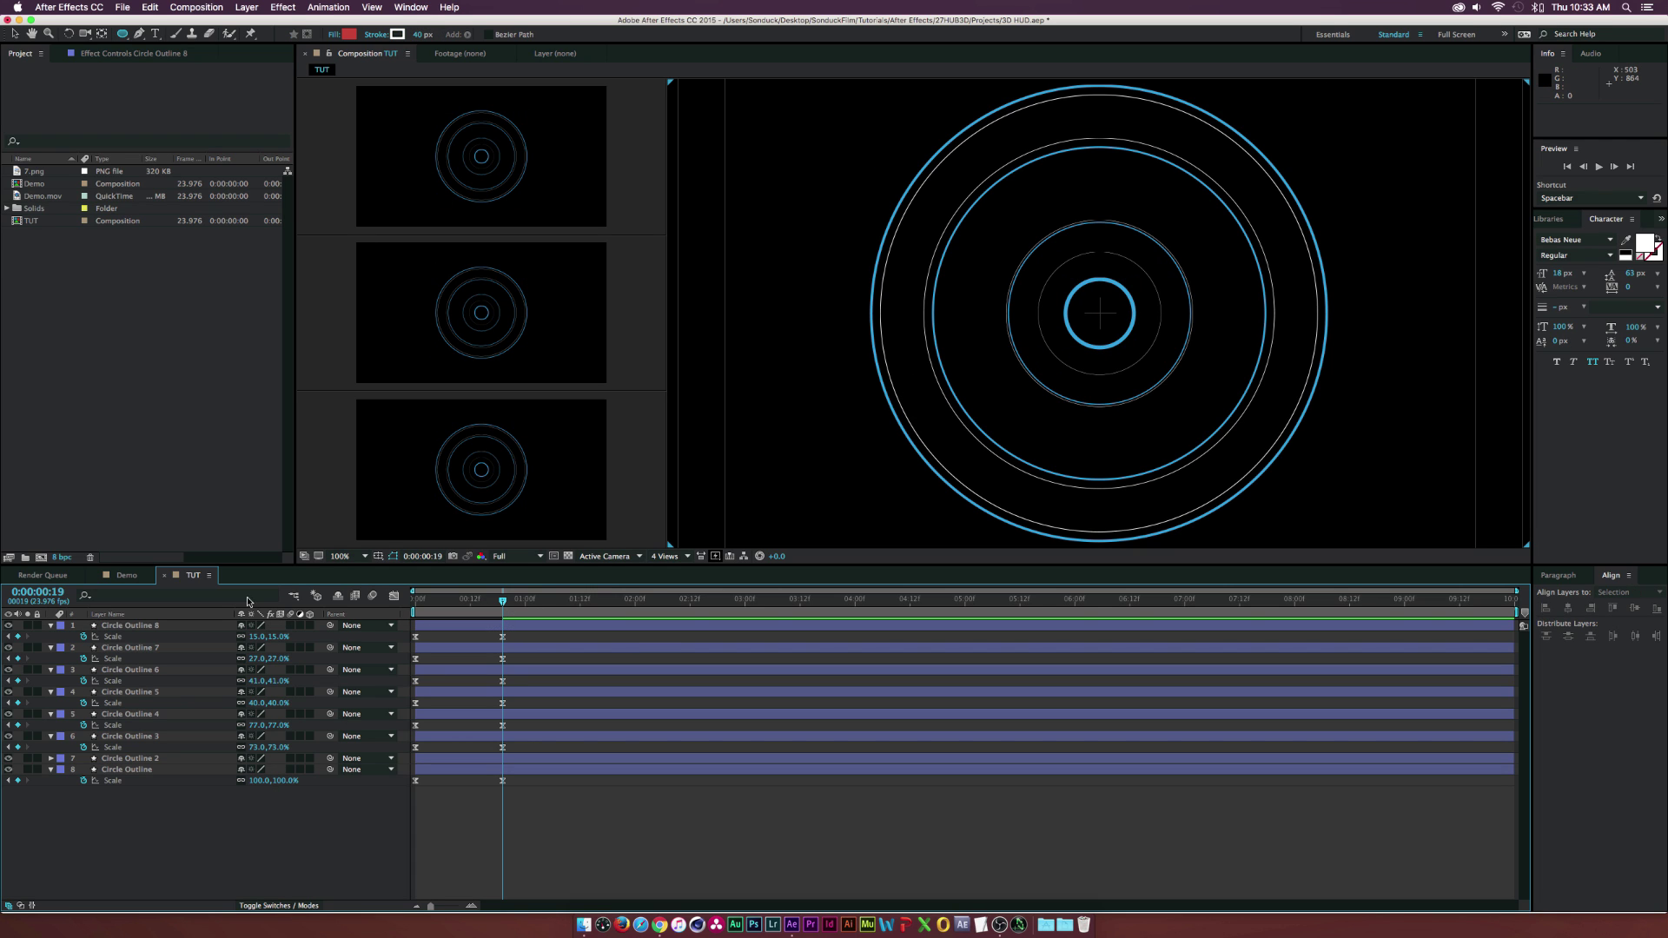
# Duplicate Circle Outline 8 and give the copy a darker blue stroke 10 px wide
pyautogui.click(130, 626)
pyautogui.press('super+d')
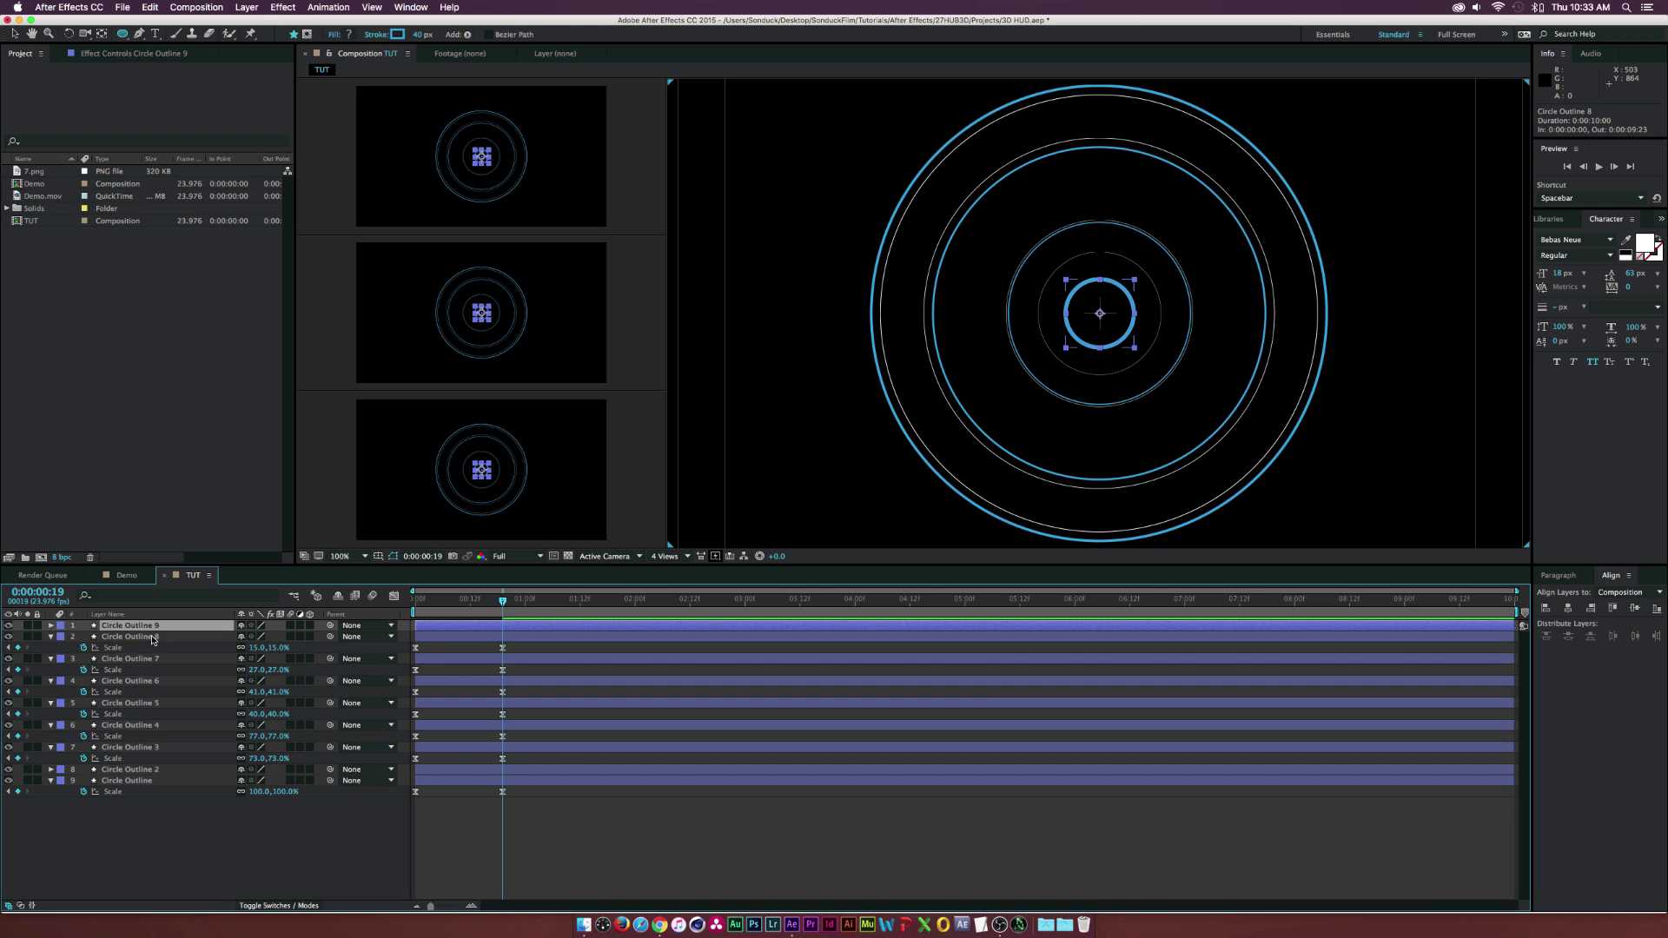
pyautogui.click(396, 36)
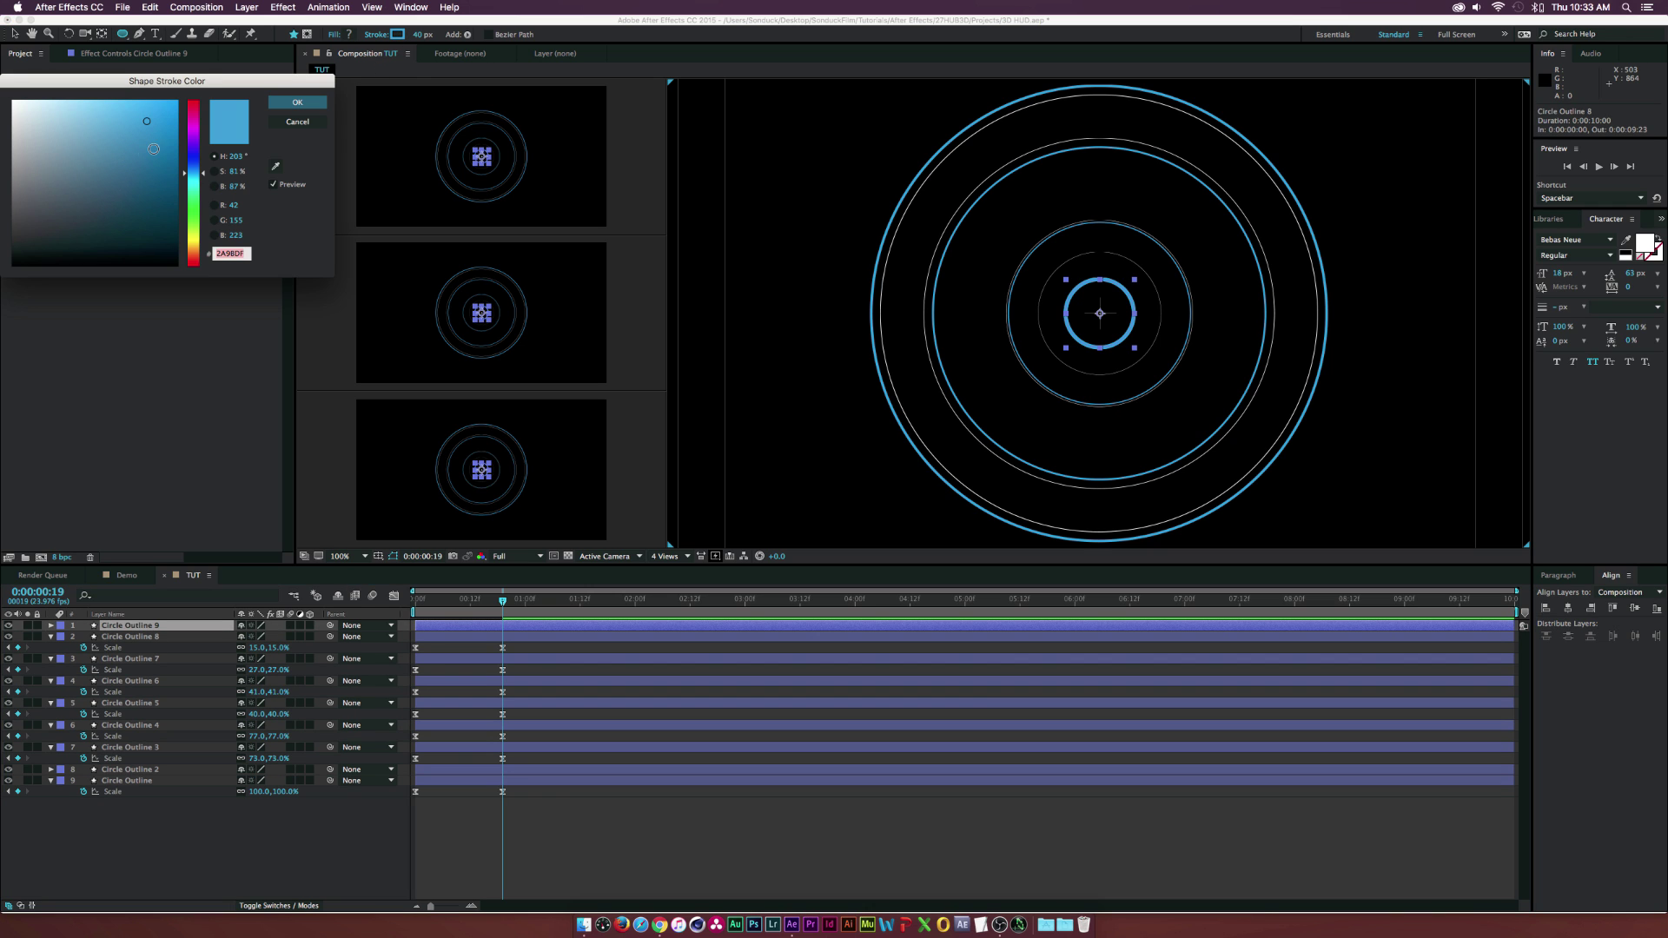
pyautogui.click(160, 152)
pyautogui.click(291, 103)
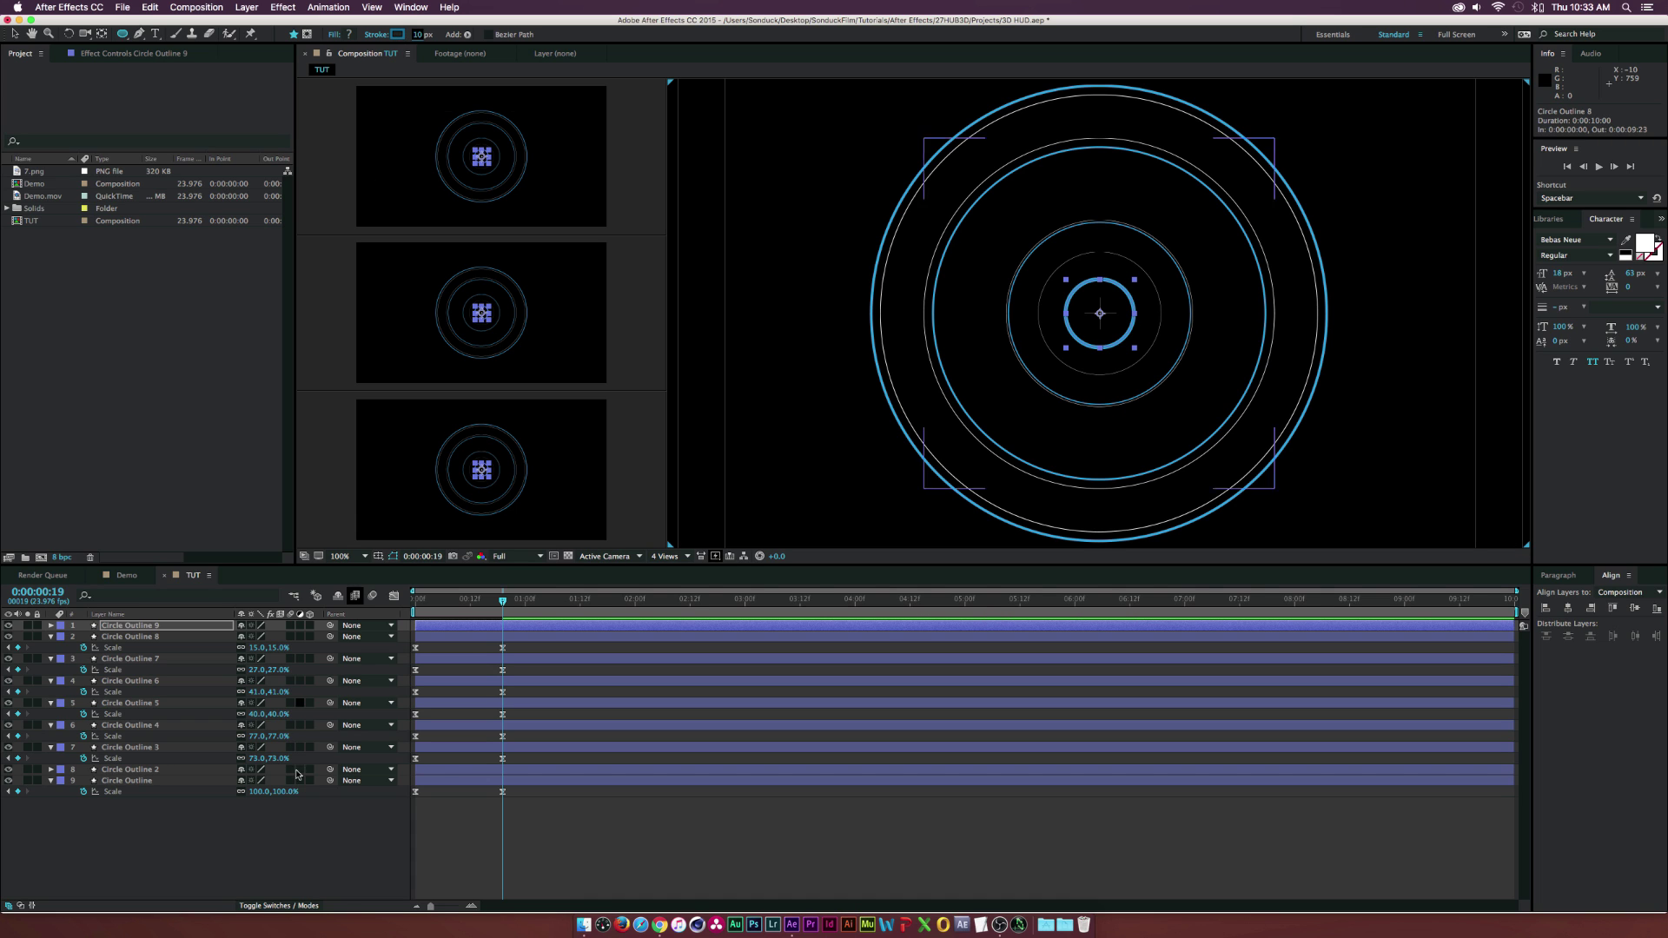
pyautogui.click(304, 839)
pyautogui.scroll(1, 1072, 250)
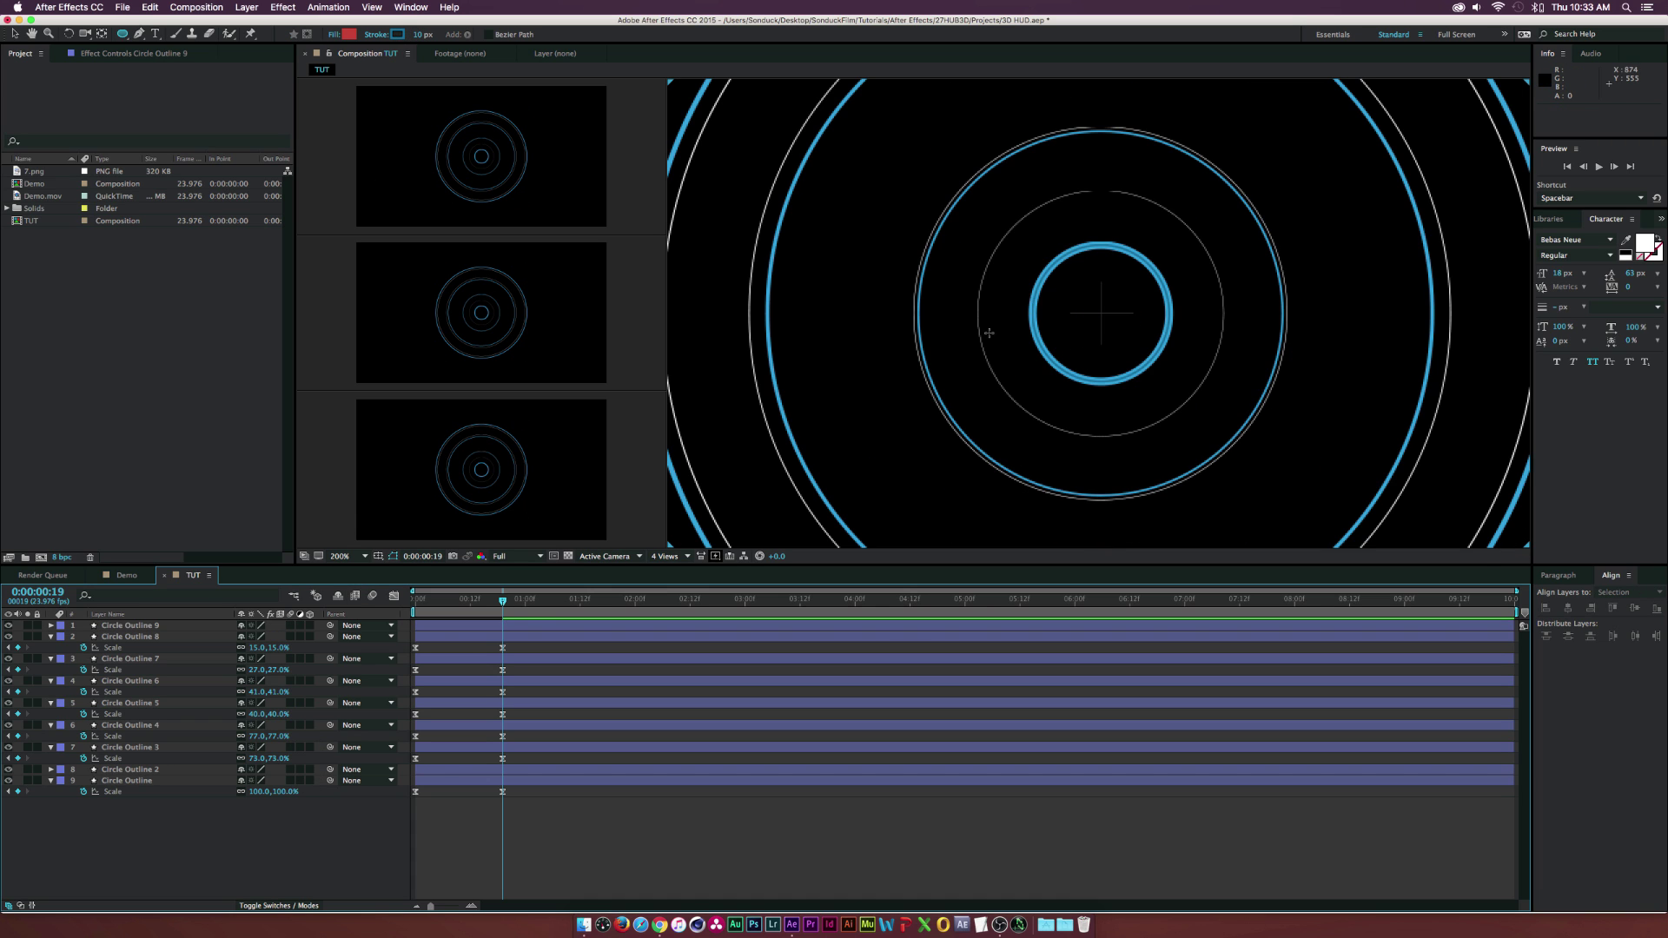
pyautogui.scroll(-1, 988, 333)
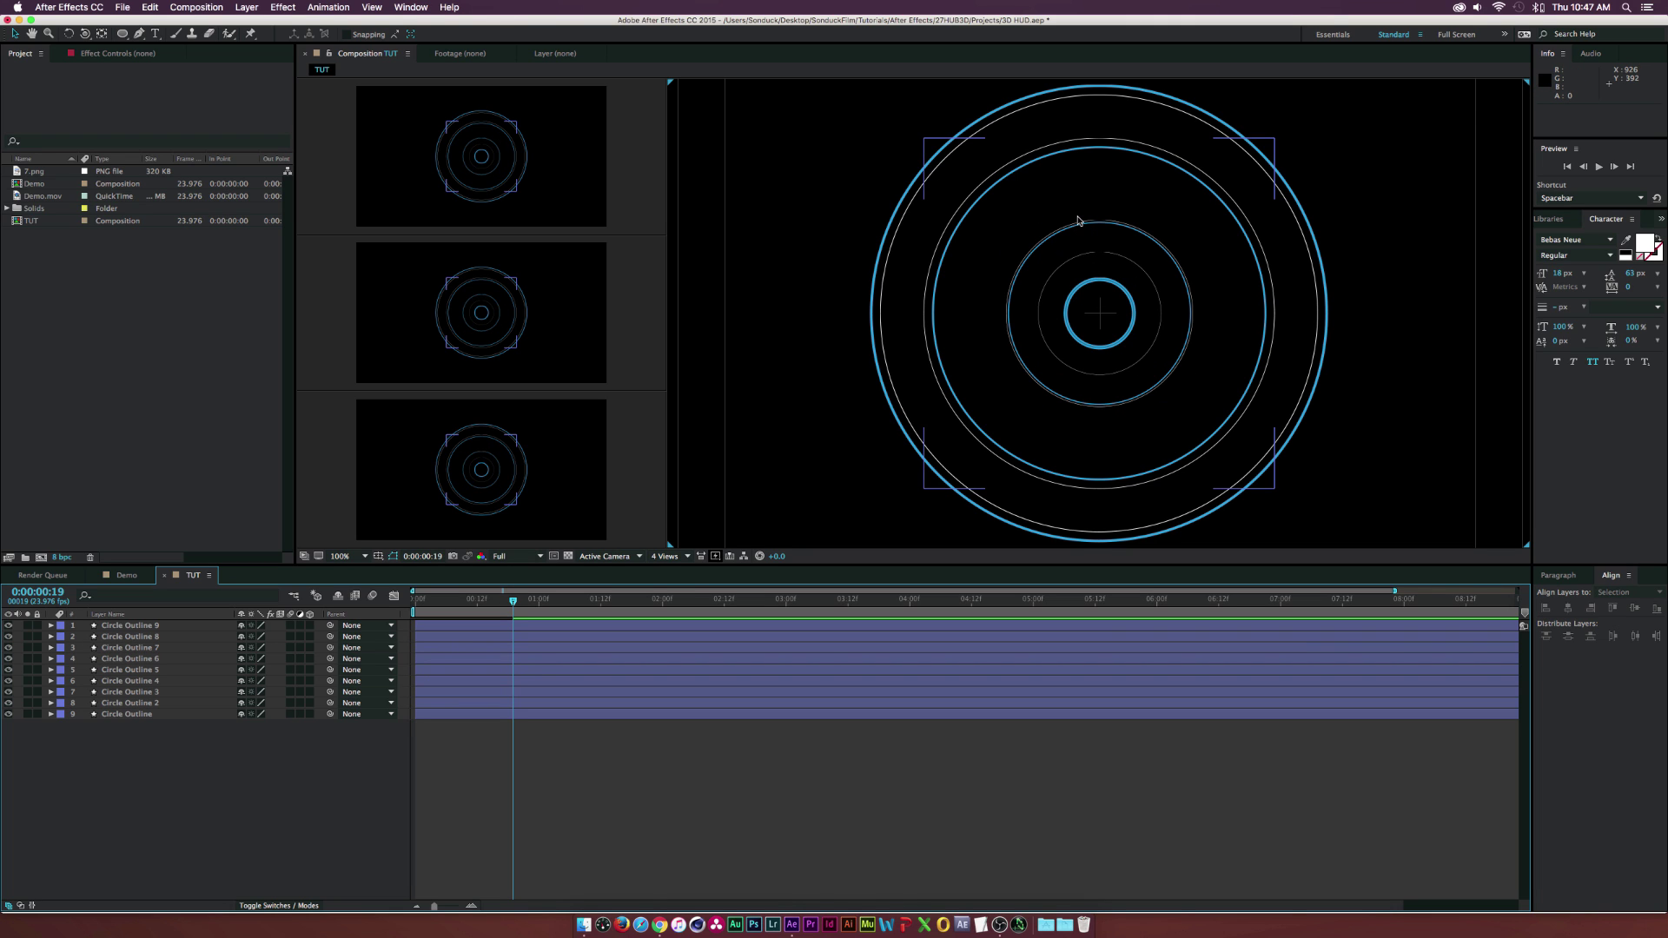
# Make all nine Circle Outline layers 3D layers
pyautogui.moveTo(311, 723); pyautogui.dragTo(311, 622)
pyautogui.click(310, 625)
pyautogui.click(306, 785)
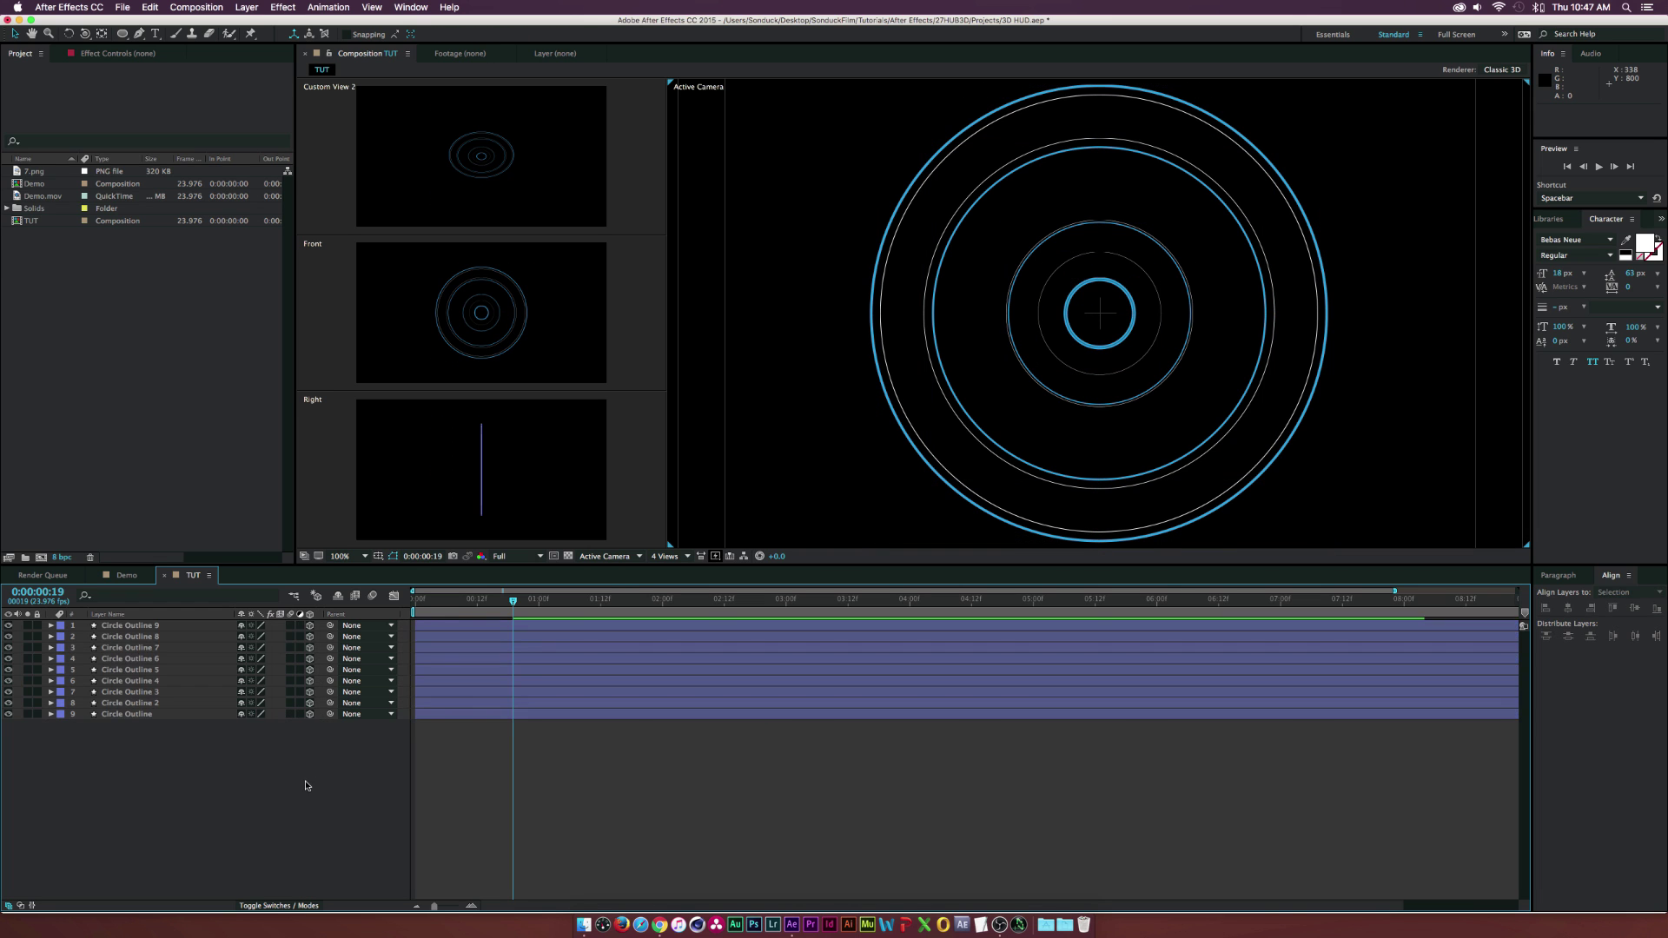
# Add a two-node camera with the 50mm preset and depth of field enabled
pyautogui.click(247, 8)
pyautogui.moveTo(261, 22)
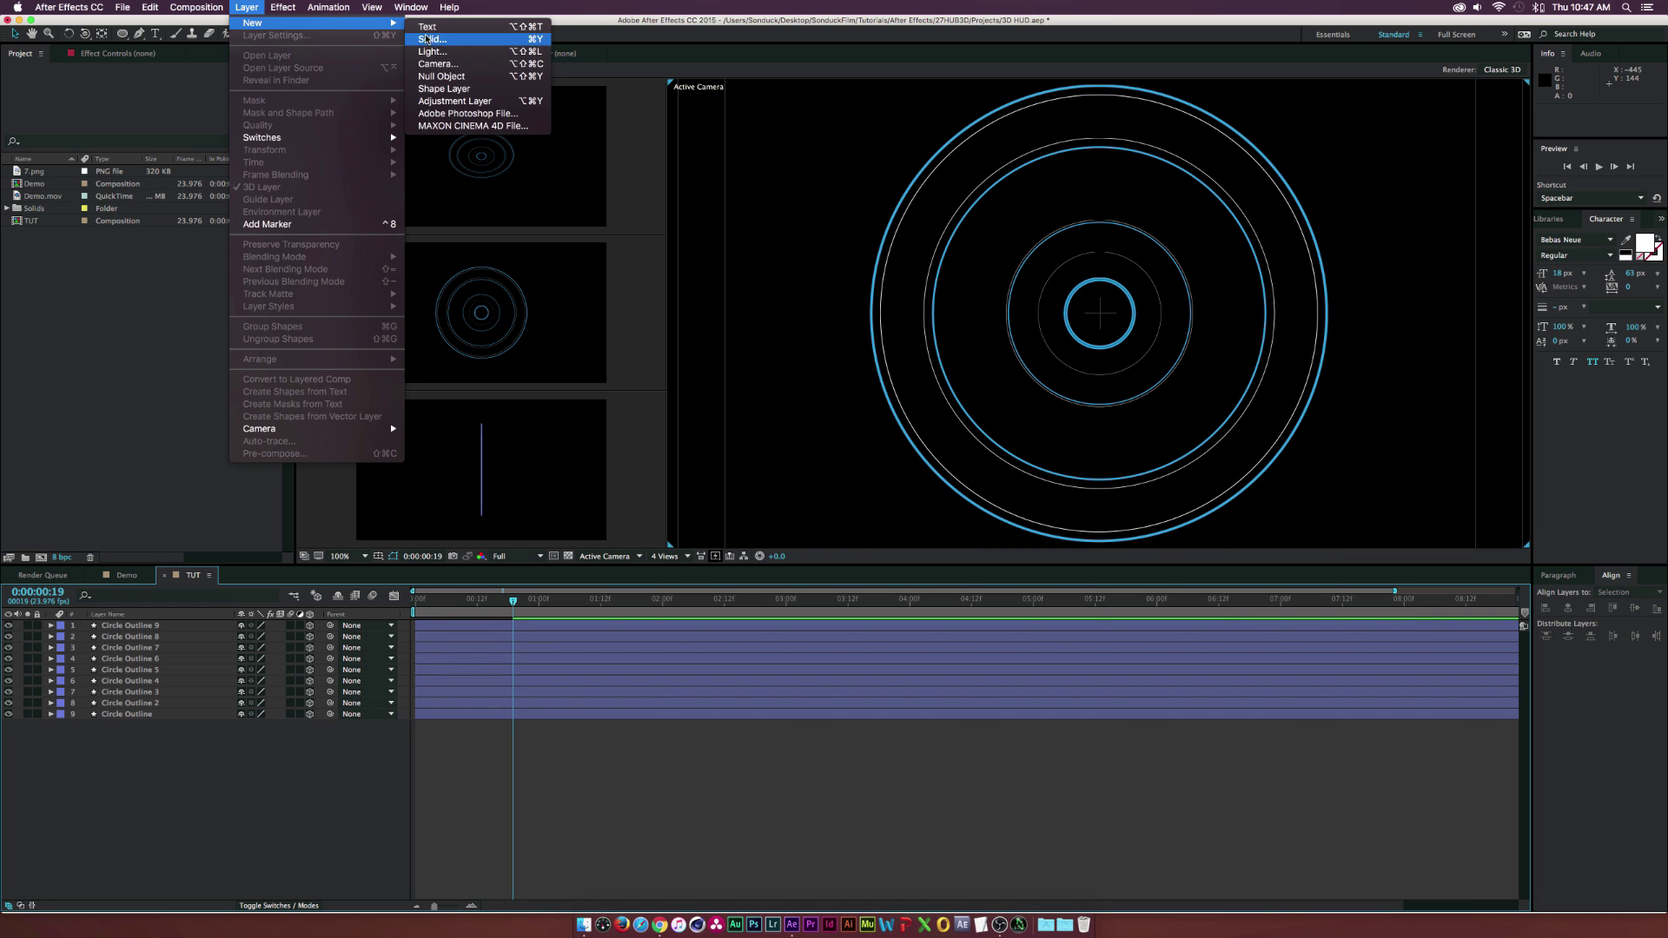
pyautogui.click(436, 63)
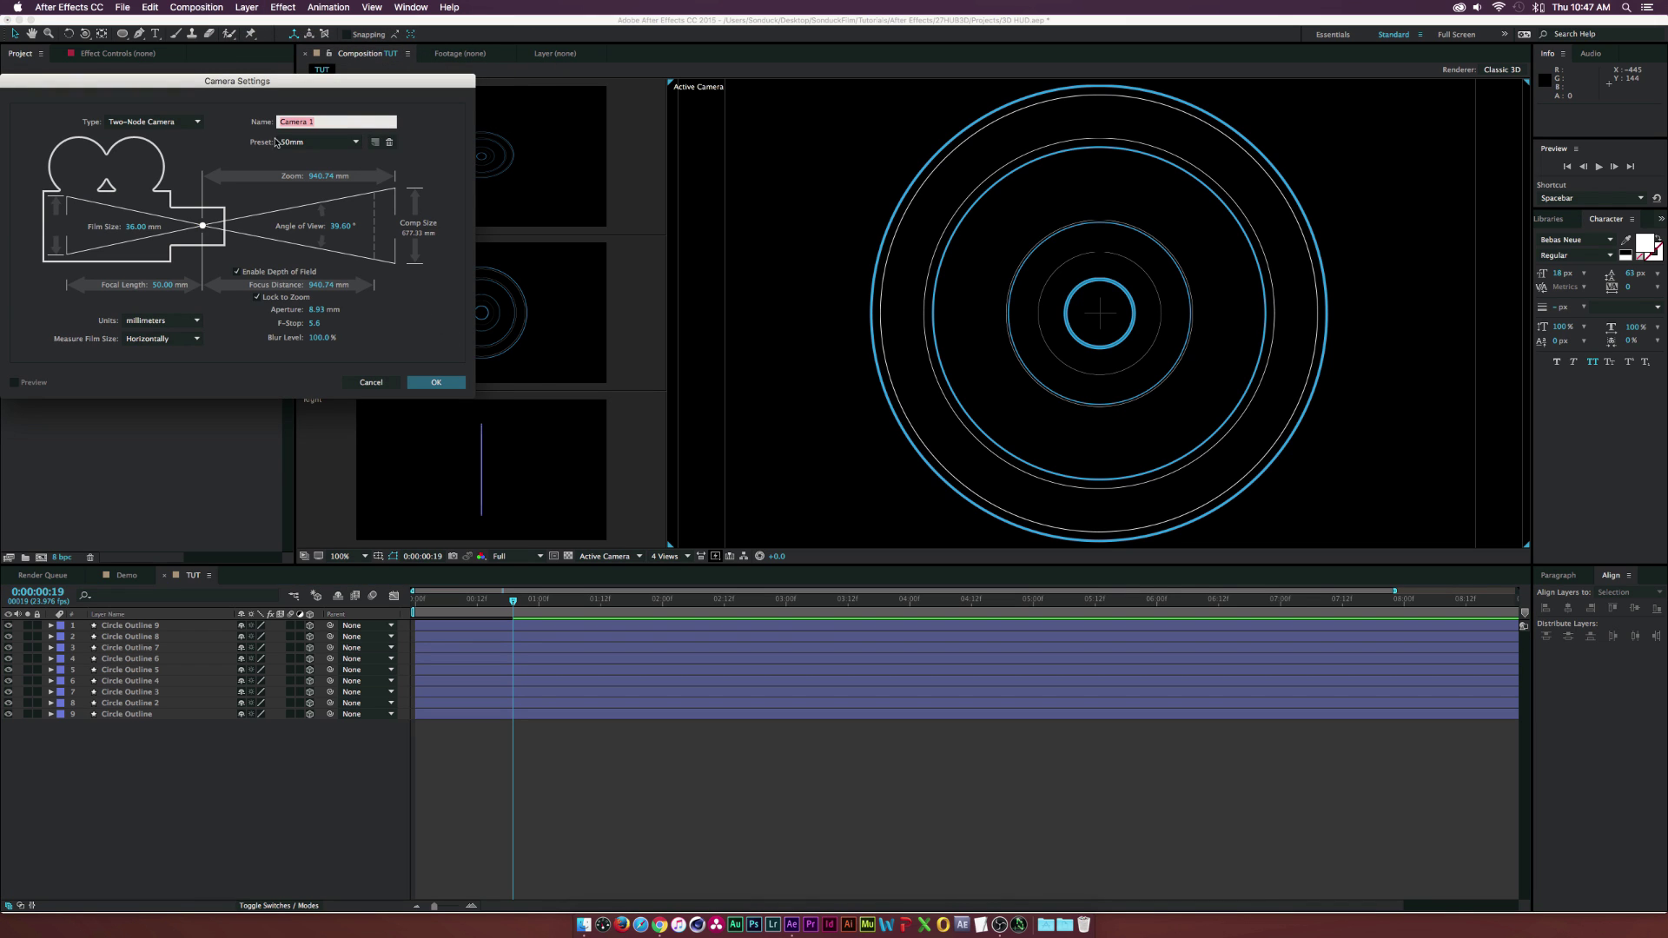
pyautogui.click(453, 389)
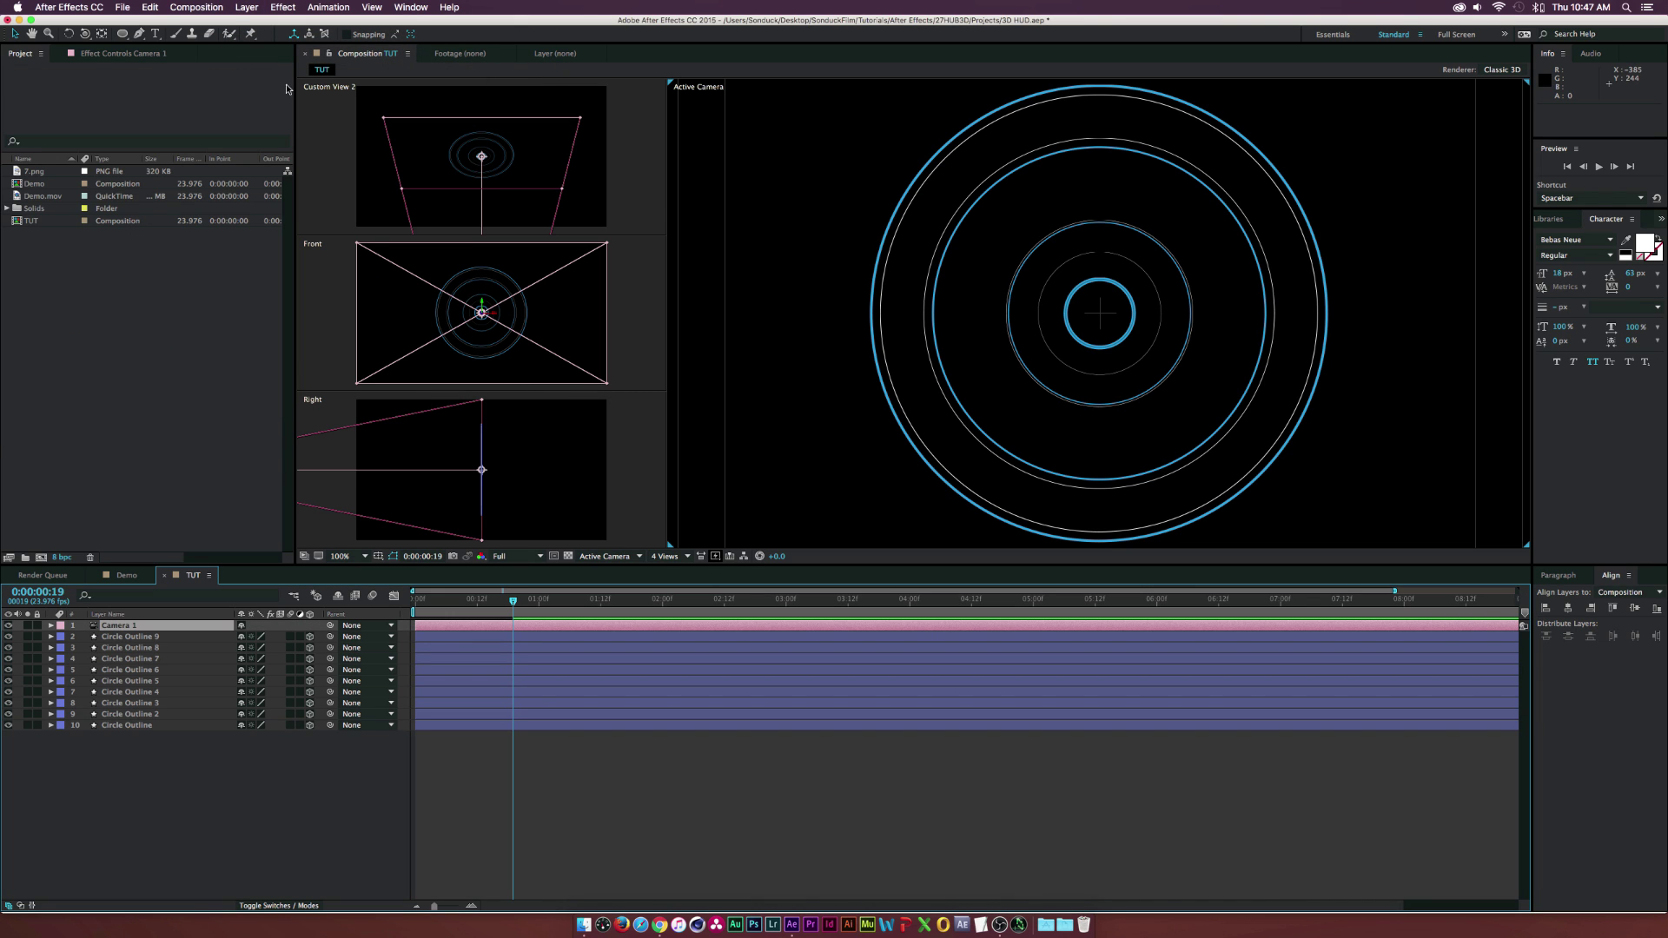
# Orbit the camera to a low, slightly rotated angle so the rings appear as a tilted disc
pyautogui.click(102, 35)
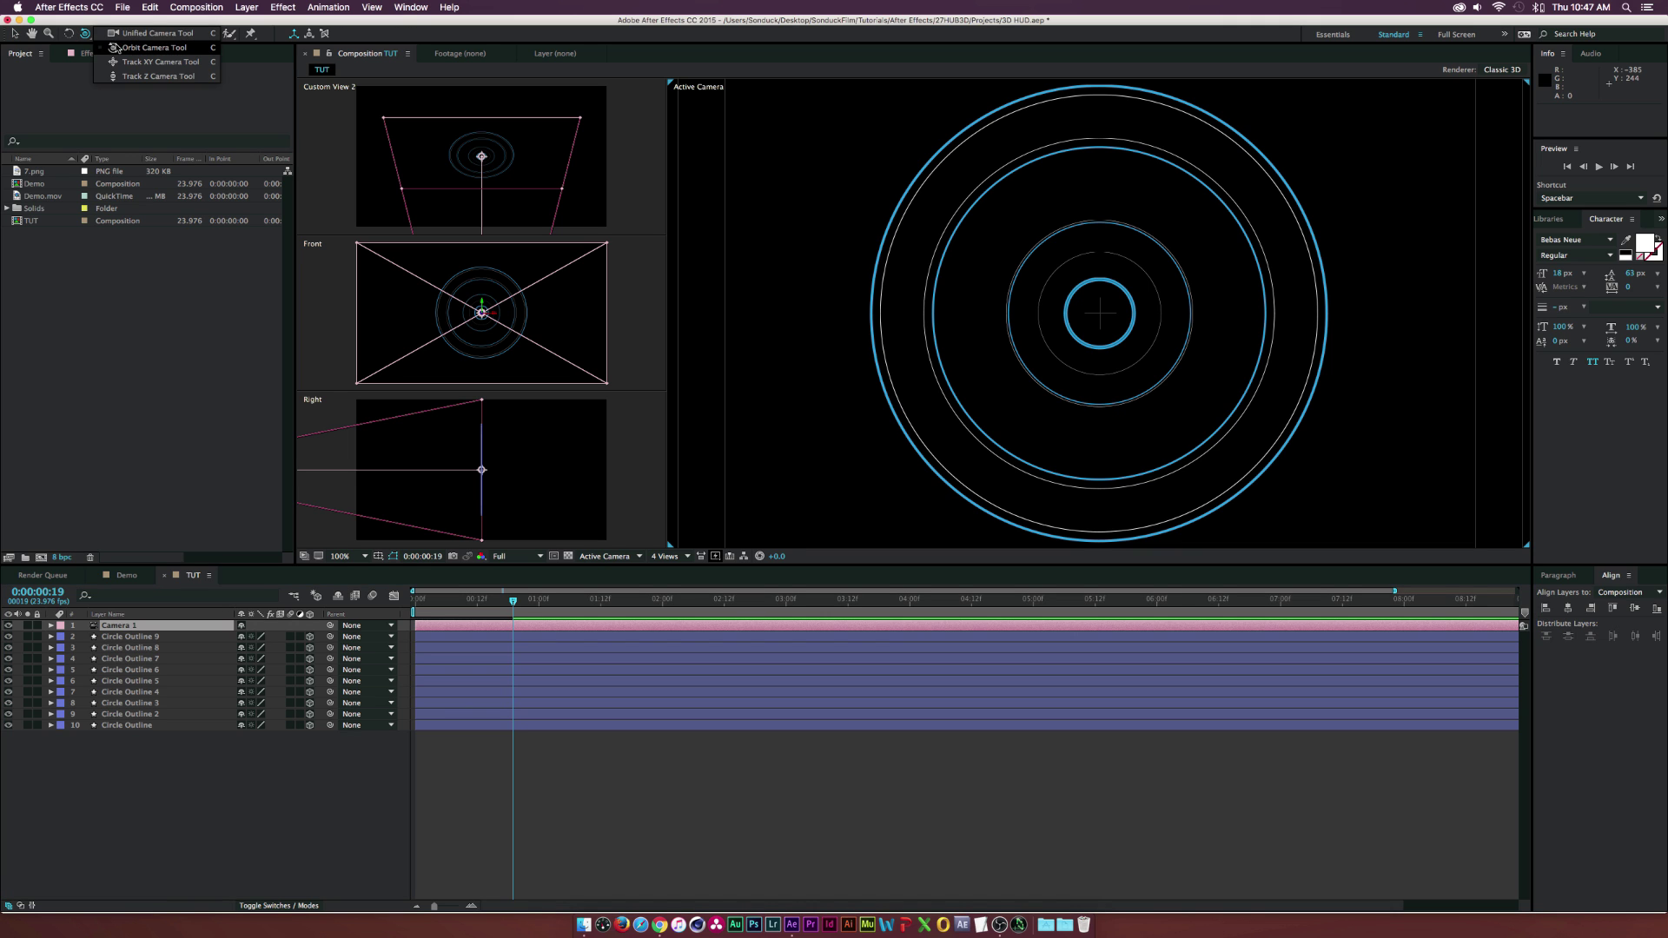
pyautogui.click(138, 50)
pyautogui.moveTo(1103, 321); pyautogui.dragTo(1087, 156)
pyautogui.scroll(4, 1088, 156)
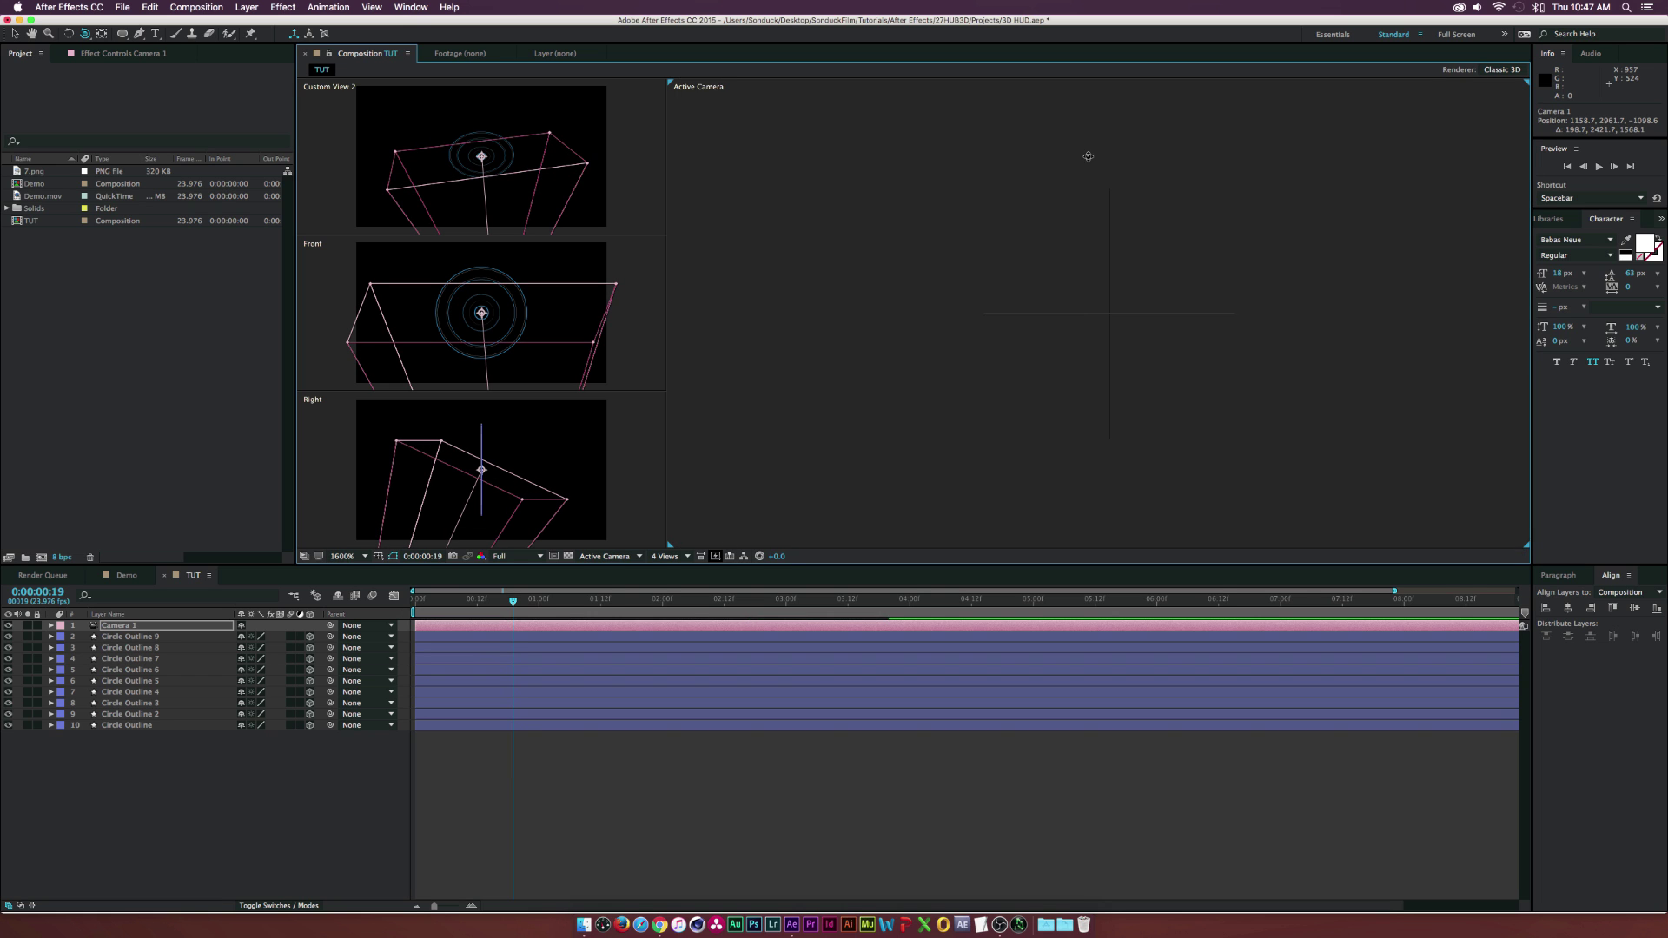
pyautogui.scroll(-4, 1089, 176)
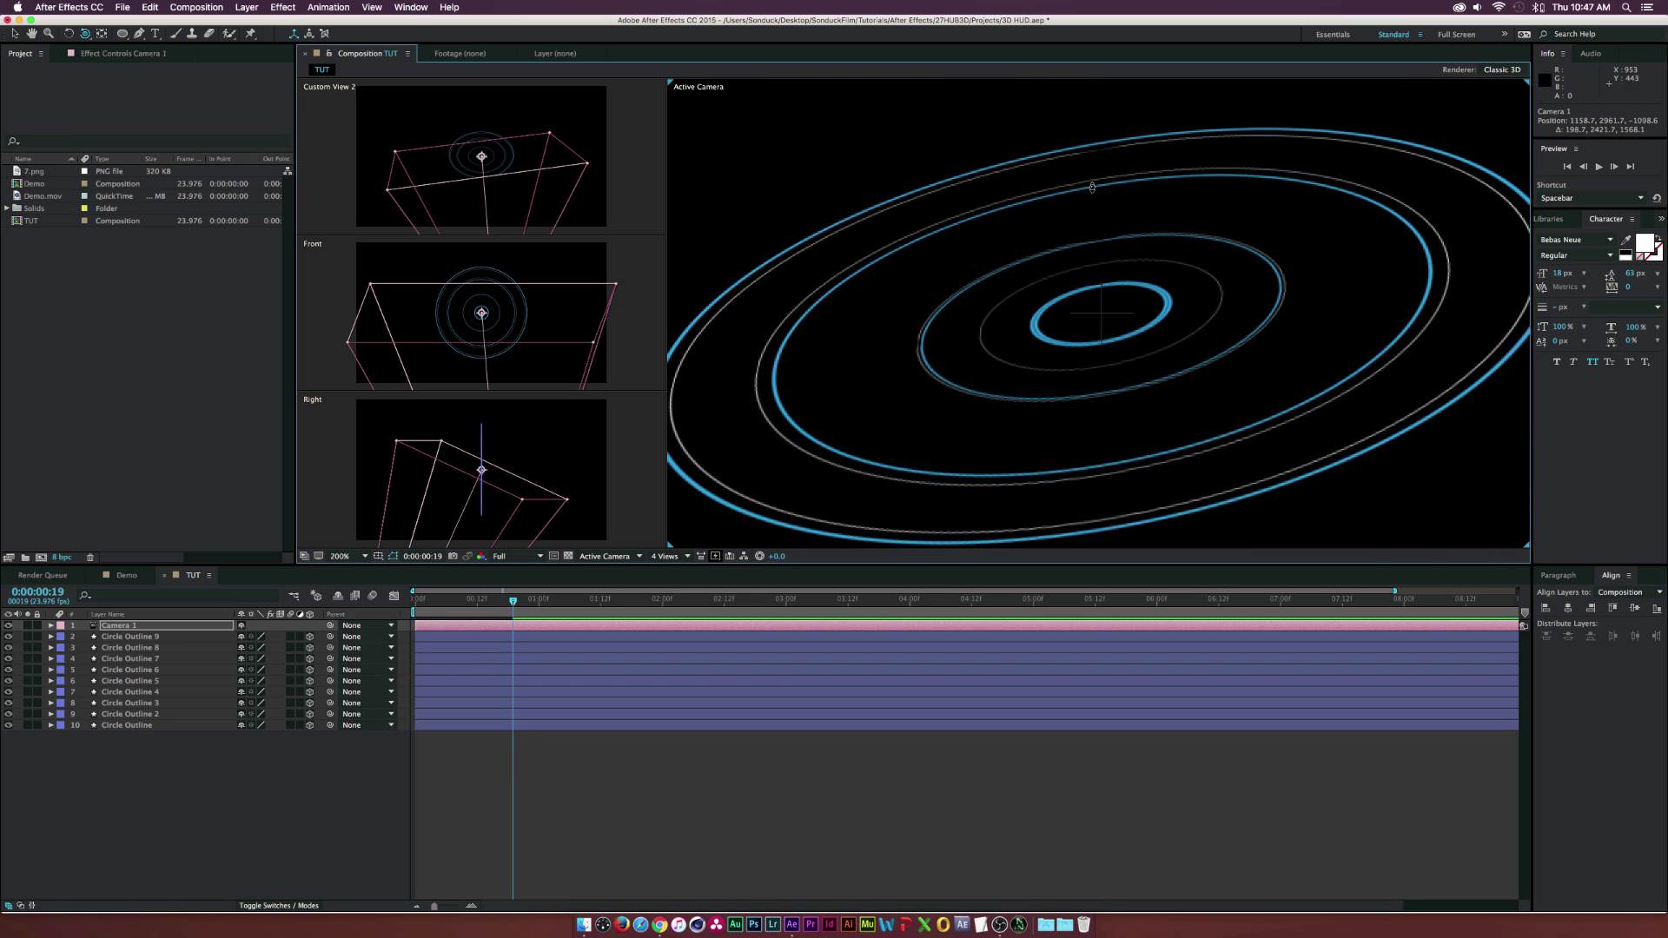
# Move the camera closer to the rings with the Track Z Camera tool, to a position of about 1044, 1564, -465
pyautogui.moveTo(85, 37); pyautogui.dragTo(143, 79)
pyautogui.moveTo(1159, 375); pyautogui.dragTo(1158, 157)
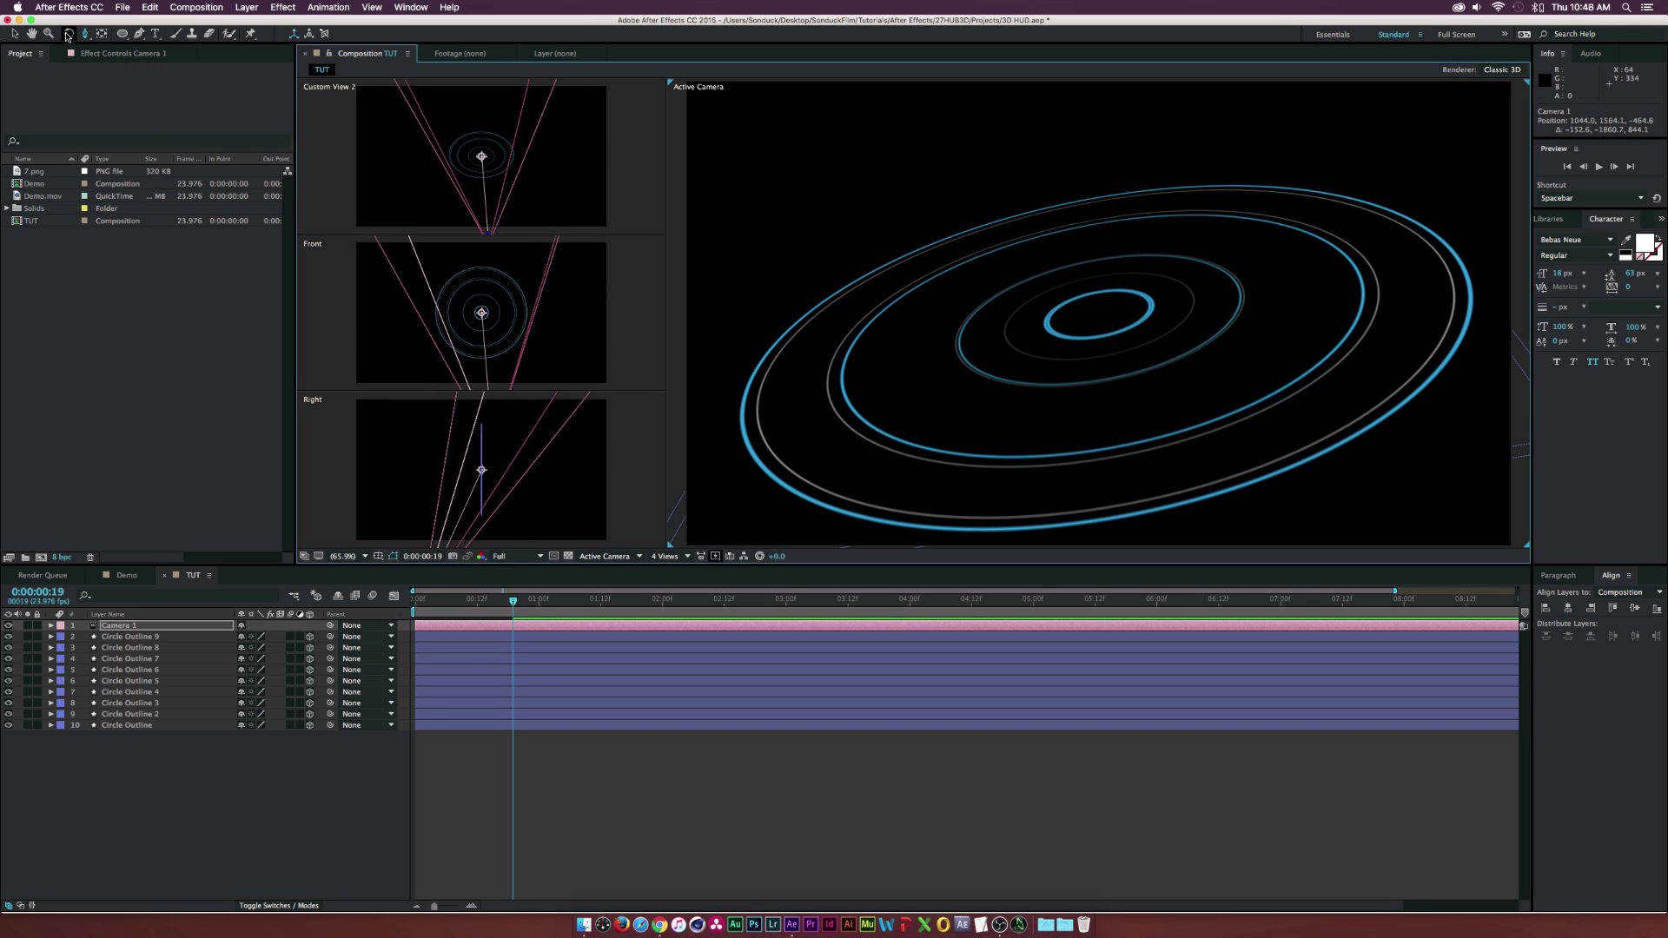
pyautogui.click(15, 33)
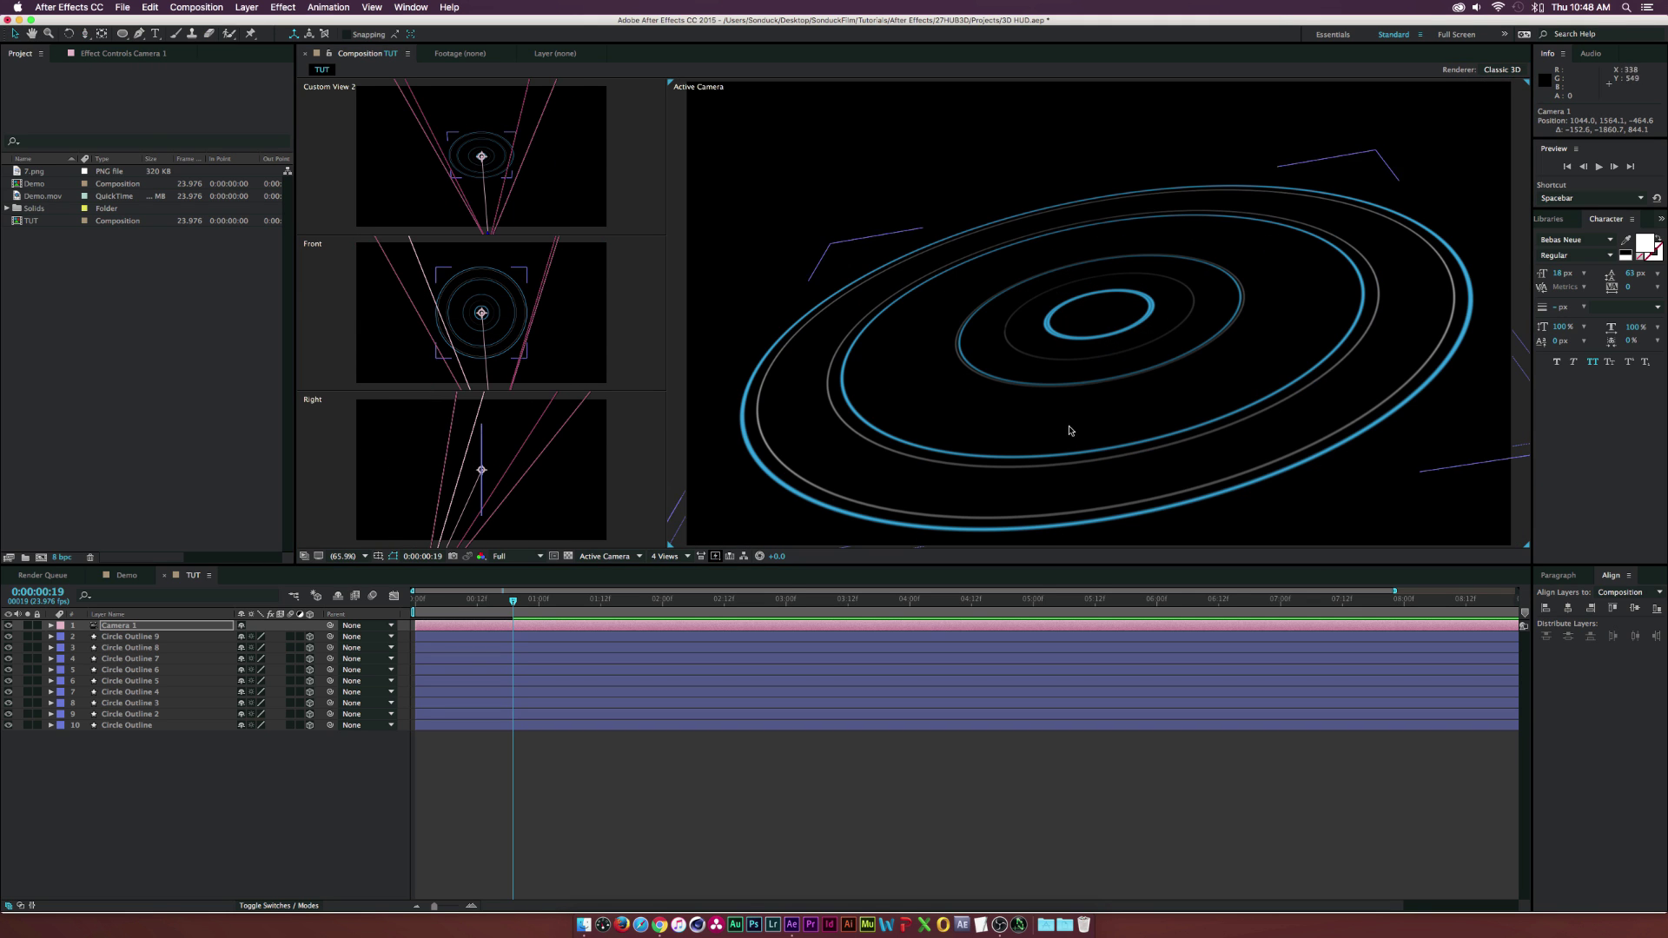
# Thicken the white stroke of Circle Outline 7, the thin ring around the small blue center circle
pyautogui.click(113, 638)
pyautogui.click(138, 648)
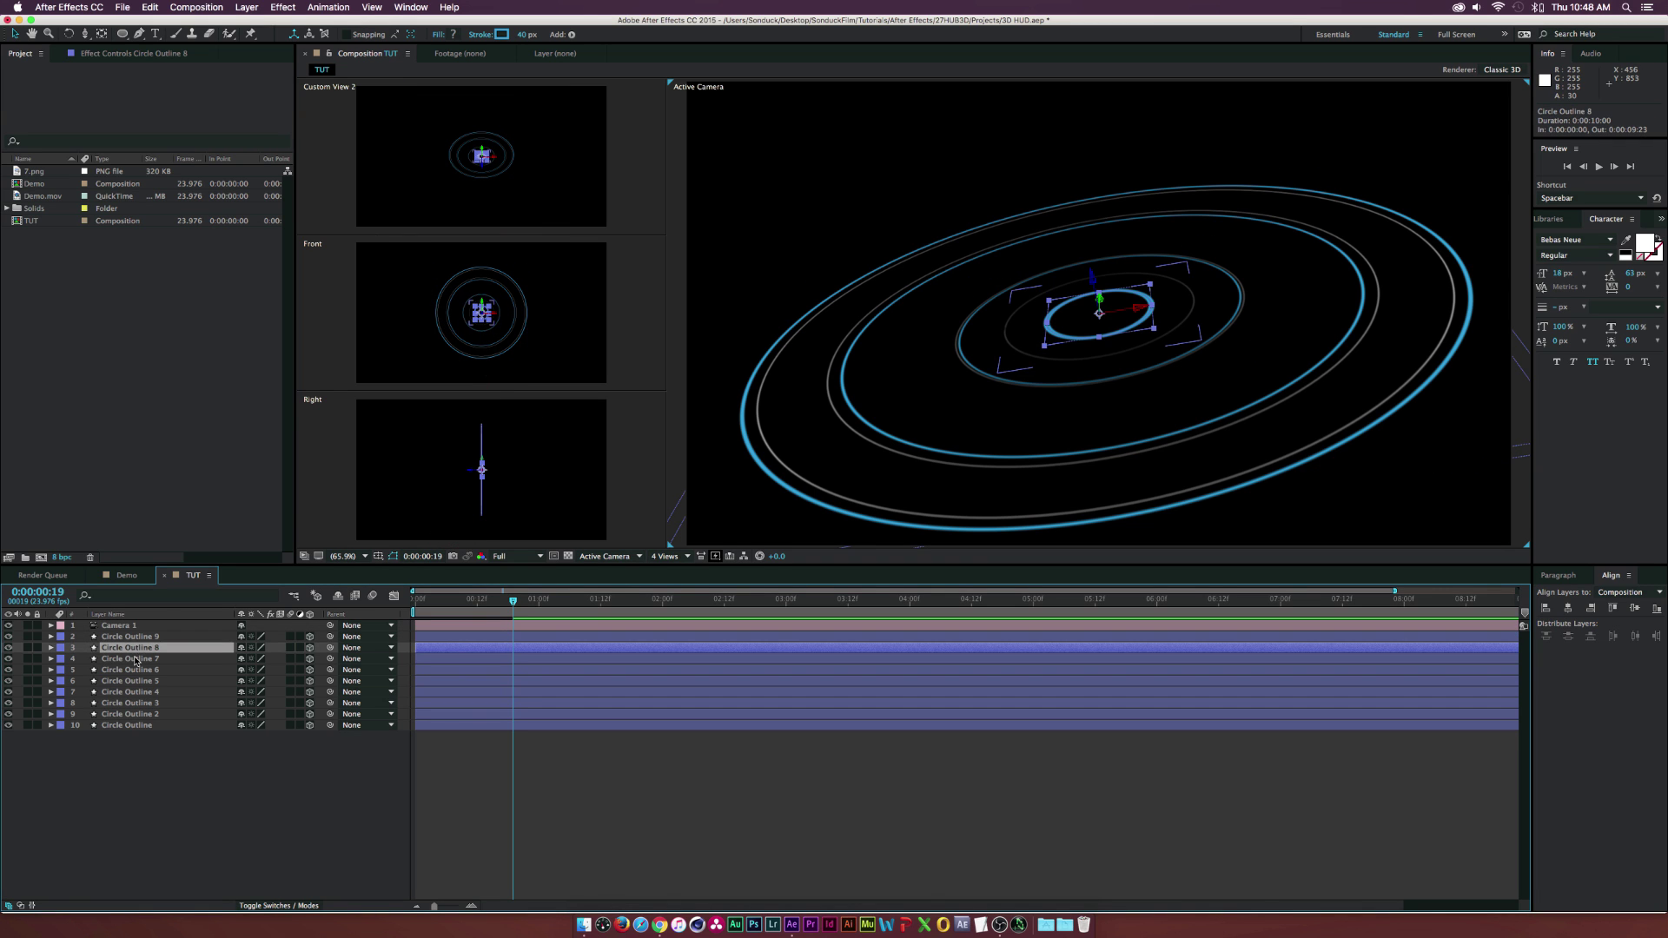
pyautogui.click(135, 660)
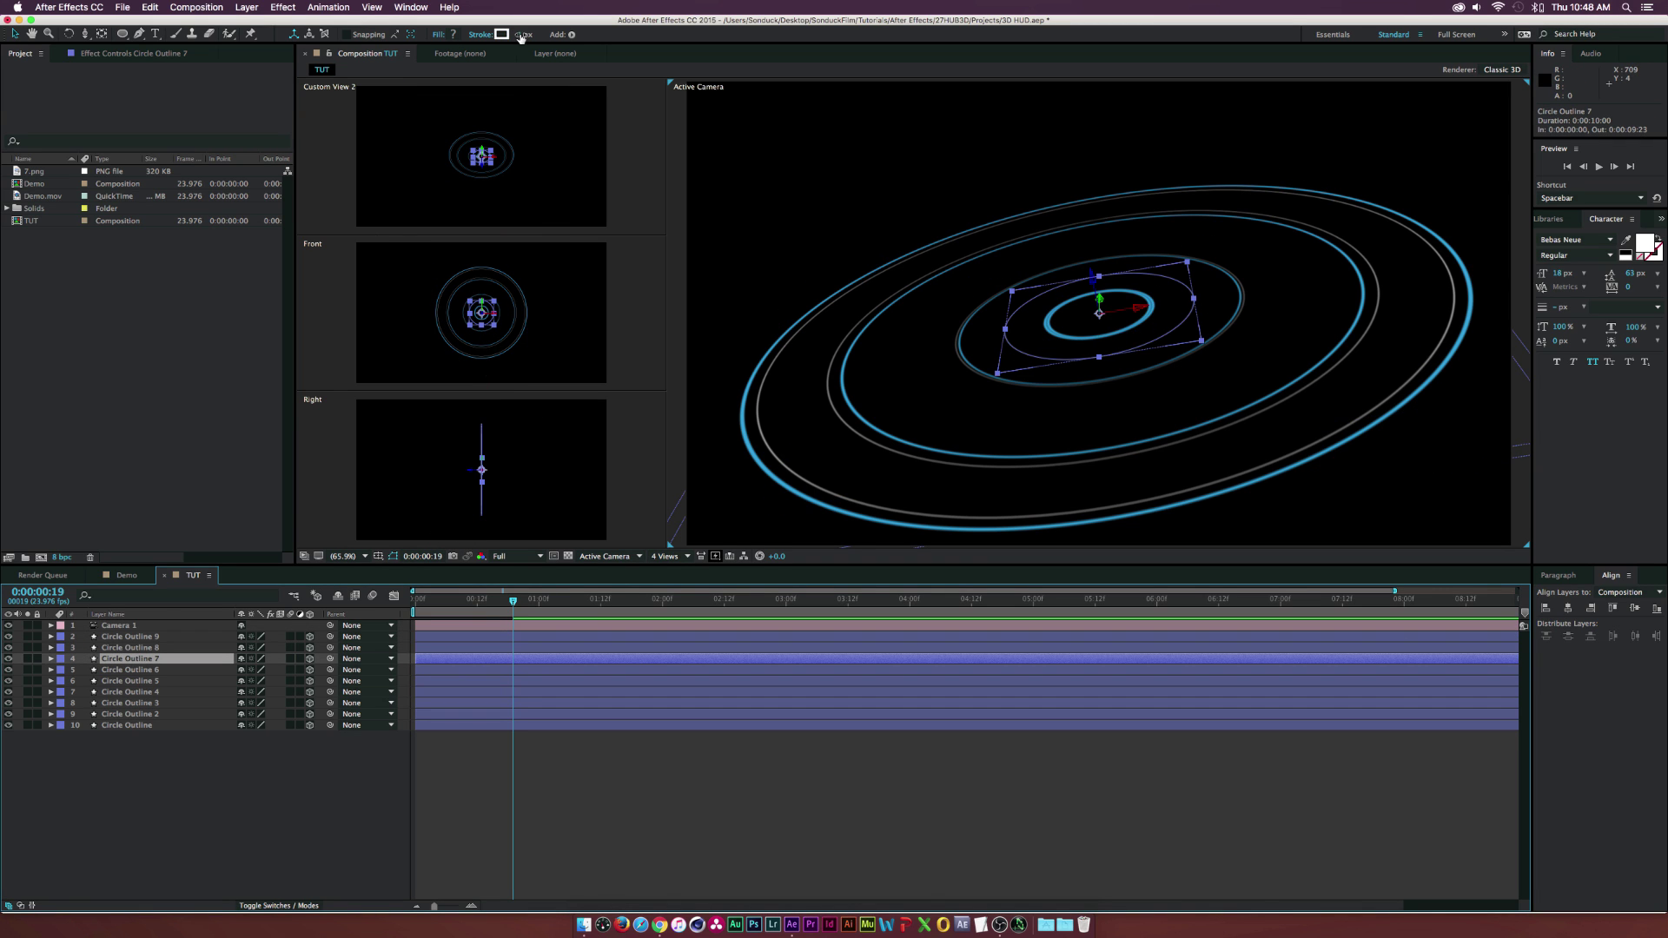
pyautogui.click(790, 385)
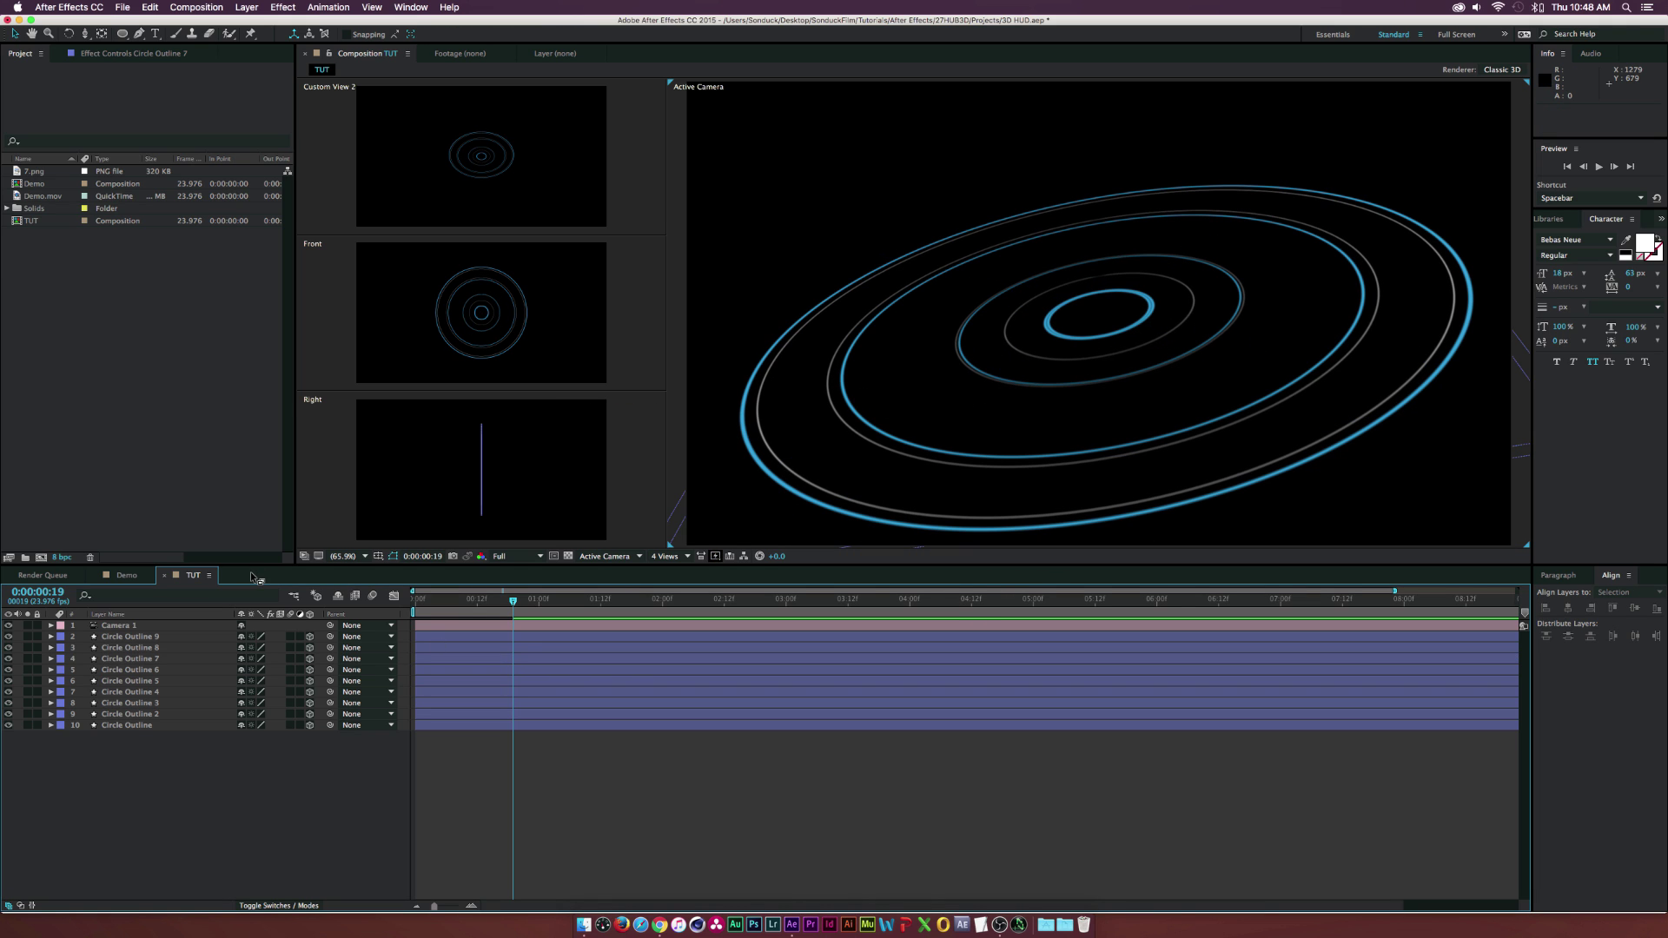
# Thicken the white stroke of Circle Outline 6 and set the blue stroke of Circle Outline 5 to 10 px
pyautogui.click(118, 658)
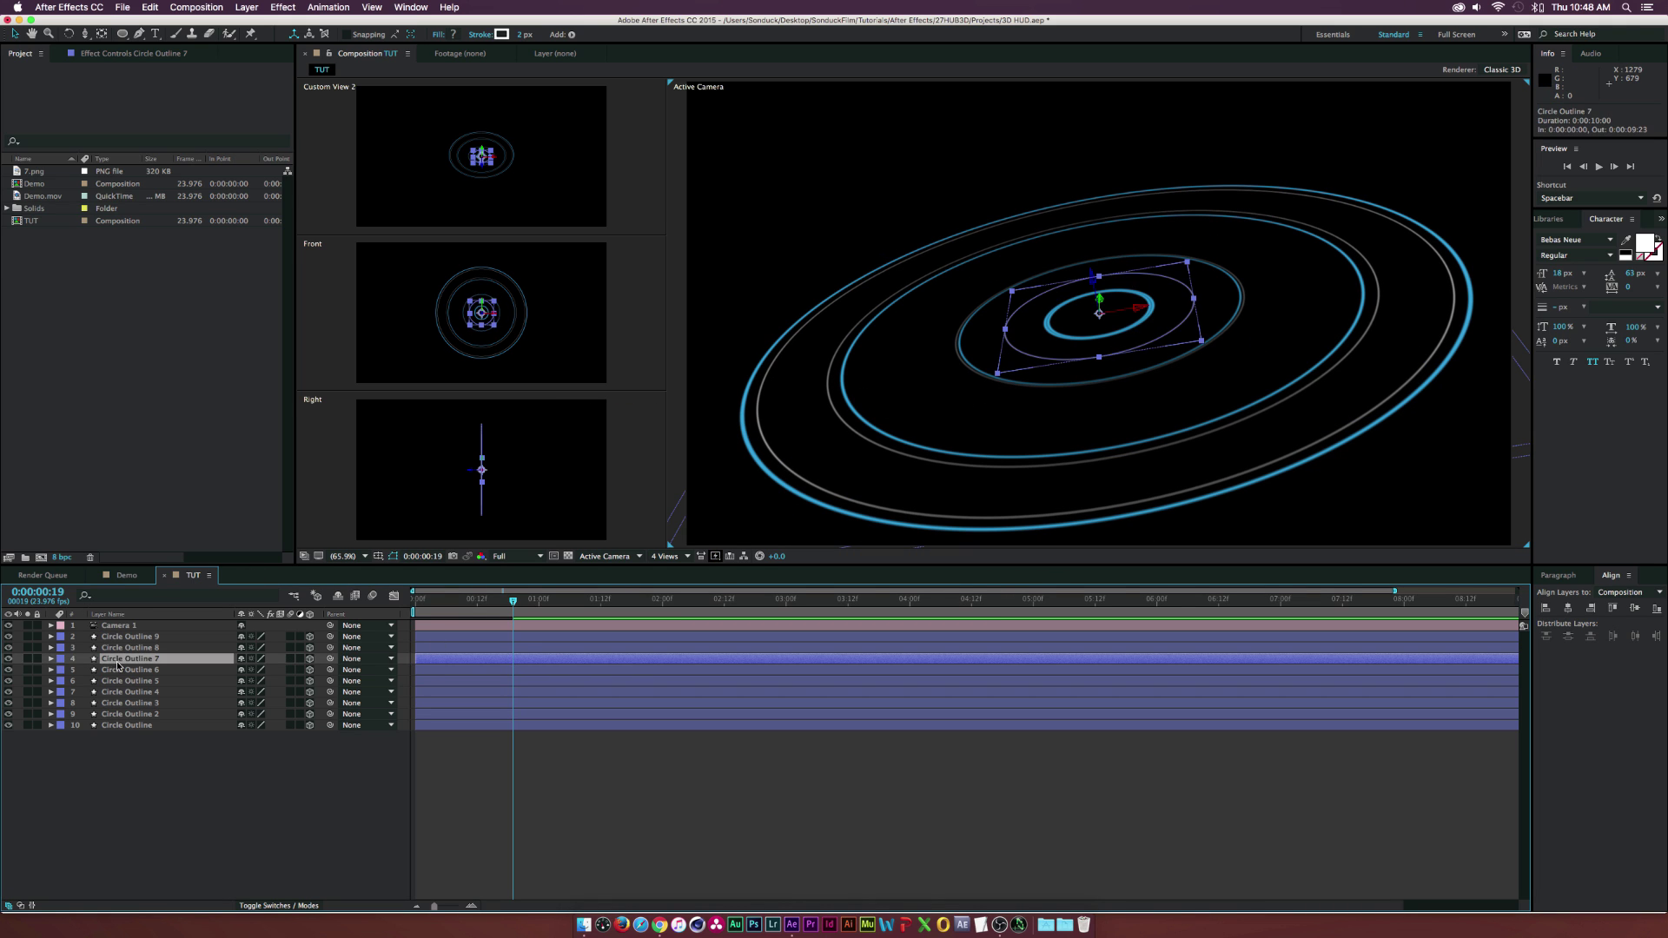
pyautogui.click(120, 670)
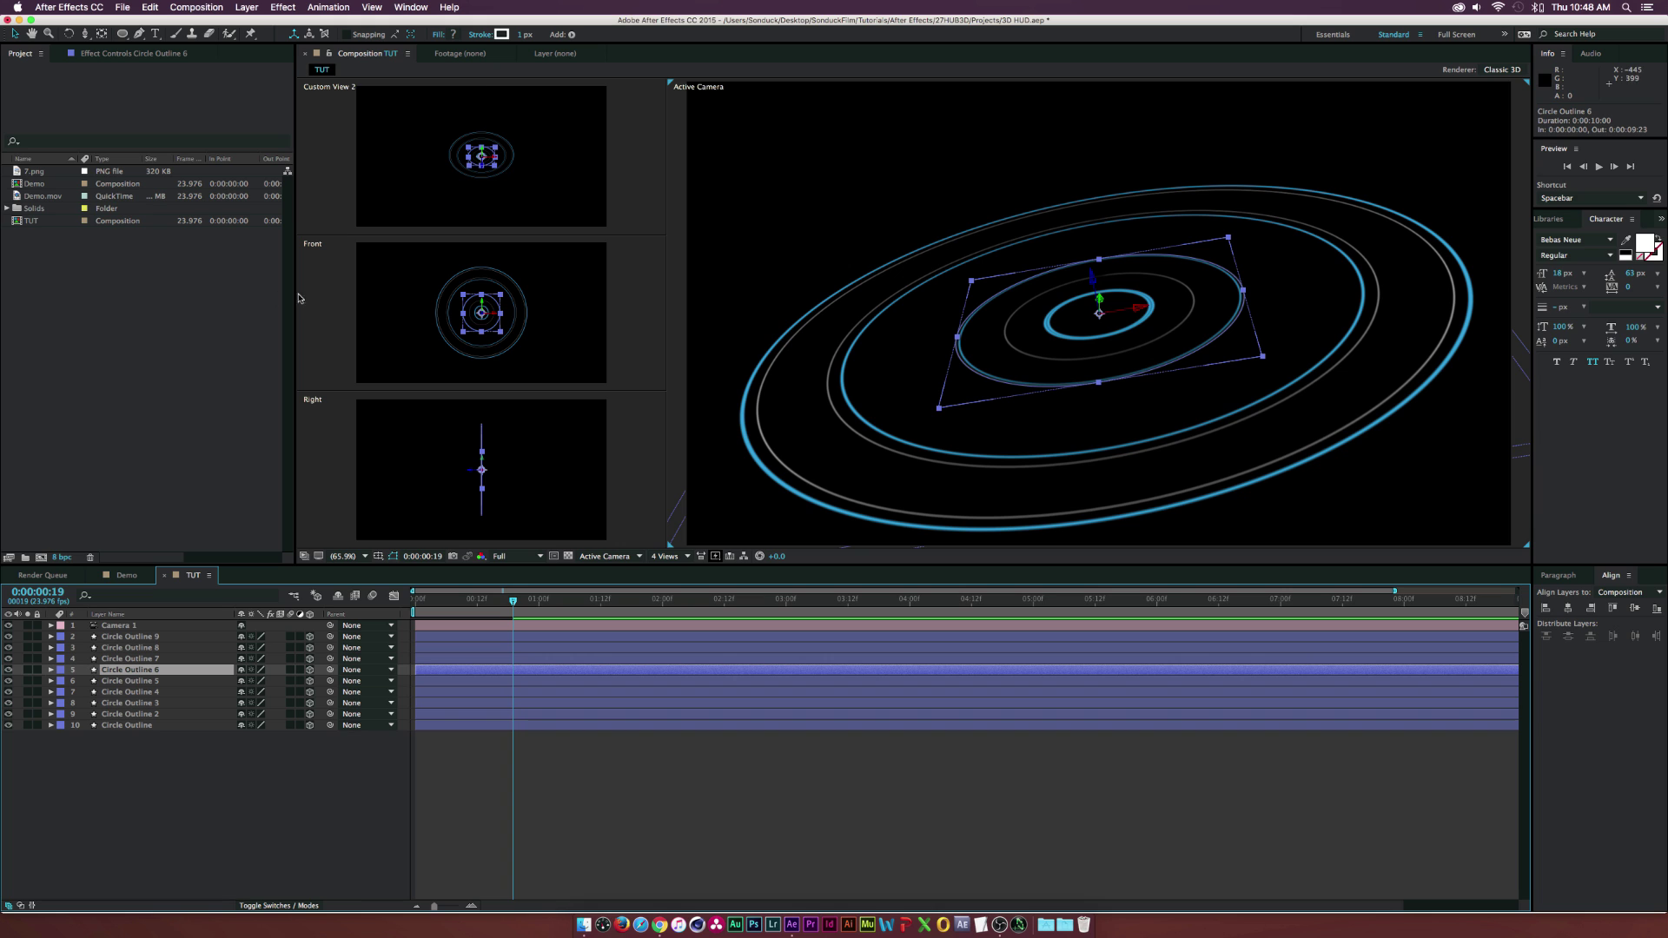
pyautogui.click(521, 34)
pyautogui.write('4')
pyautogui.press('Return')
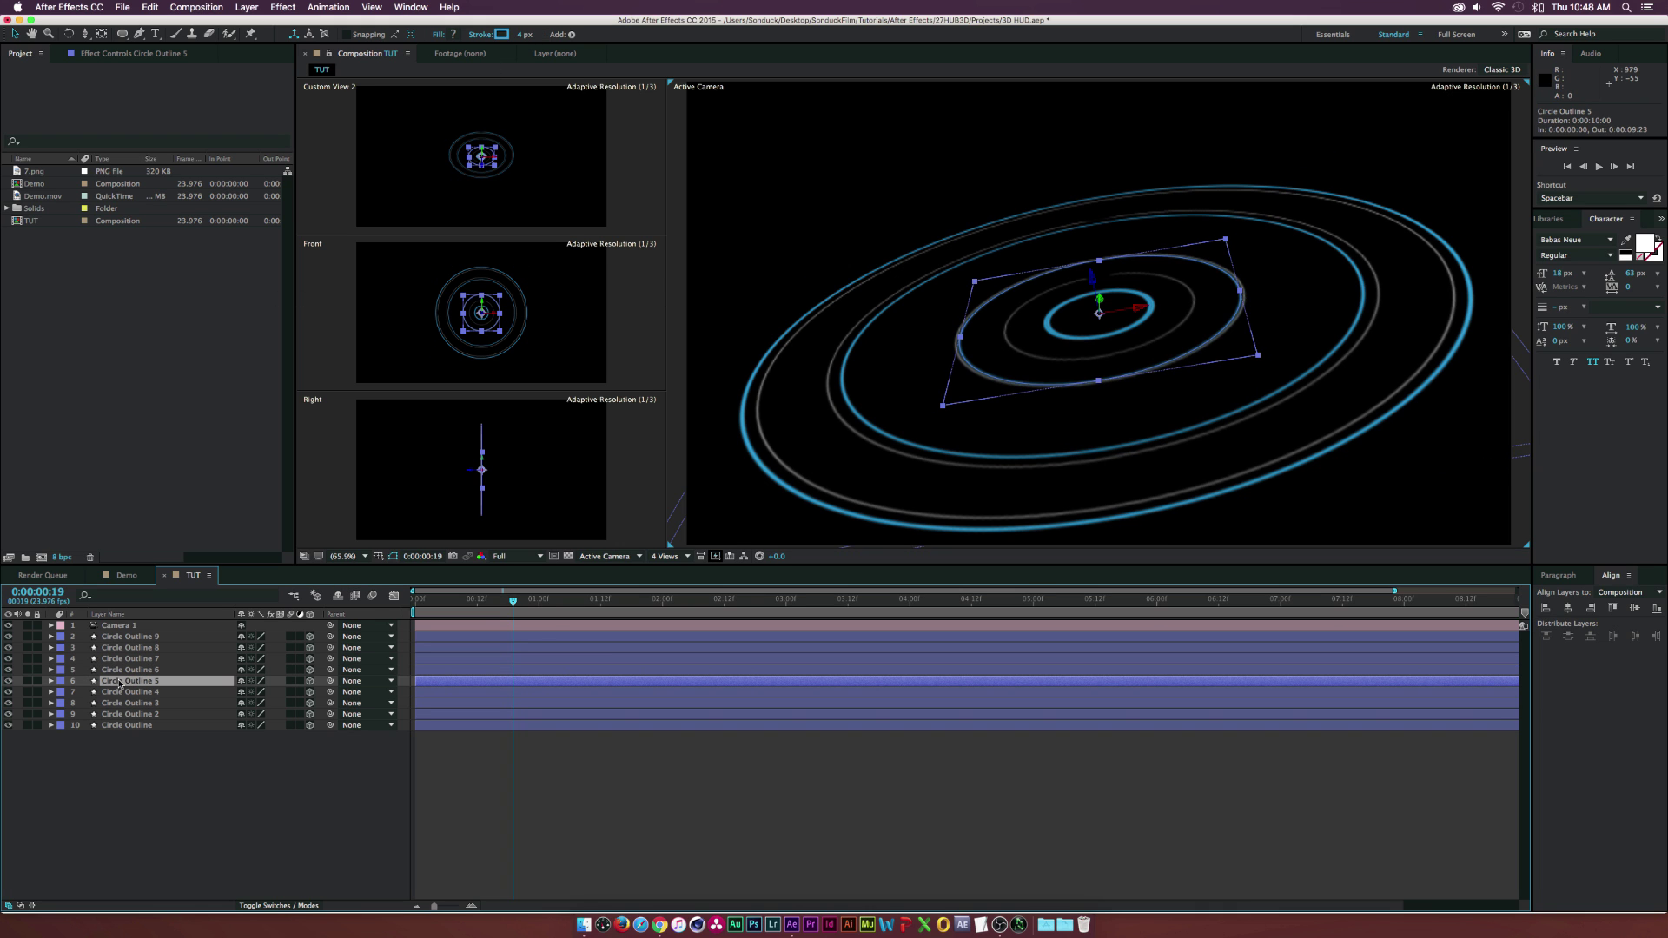
pyautogui.press('super+Down')
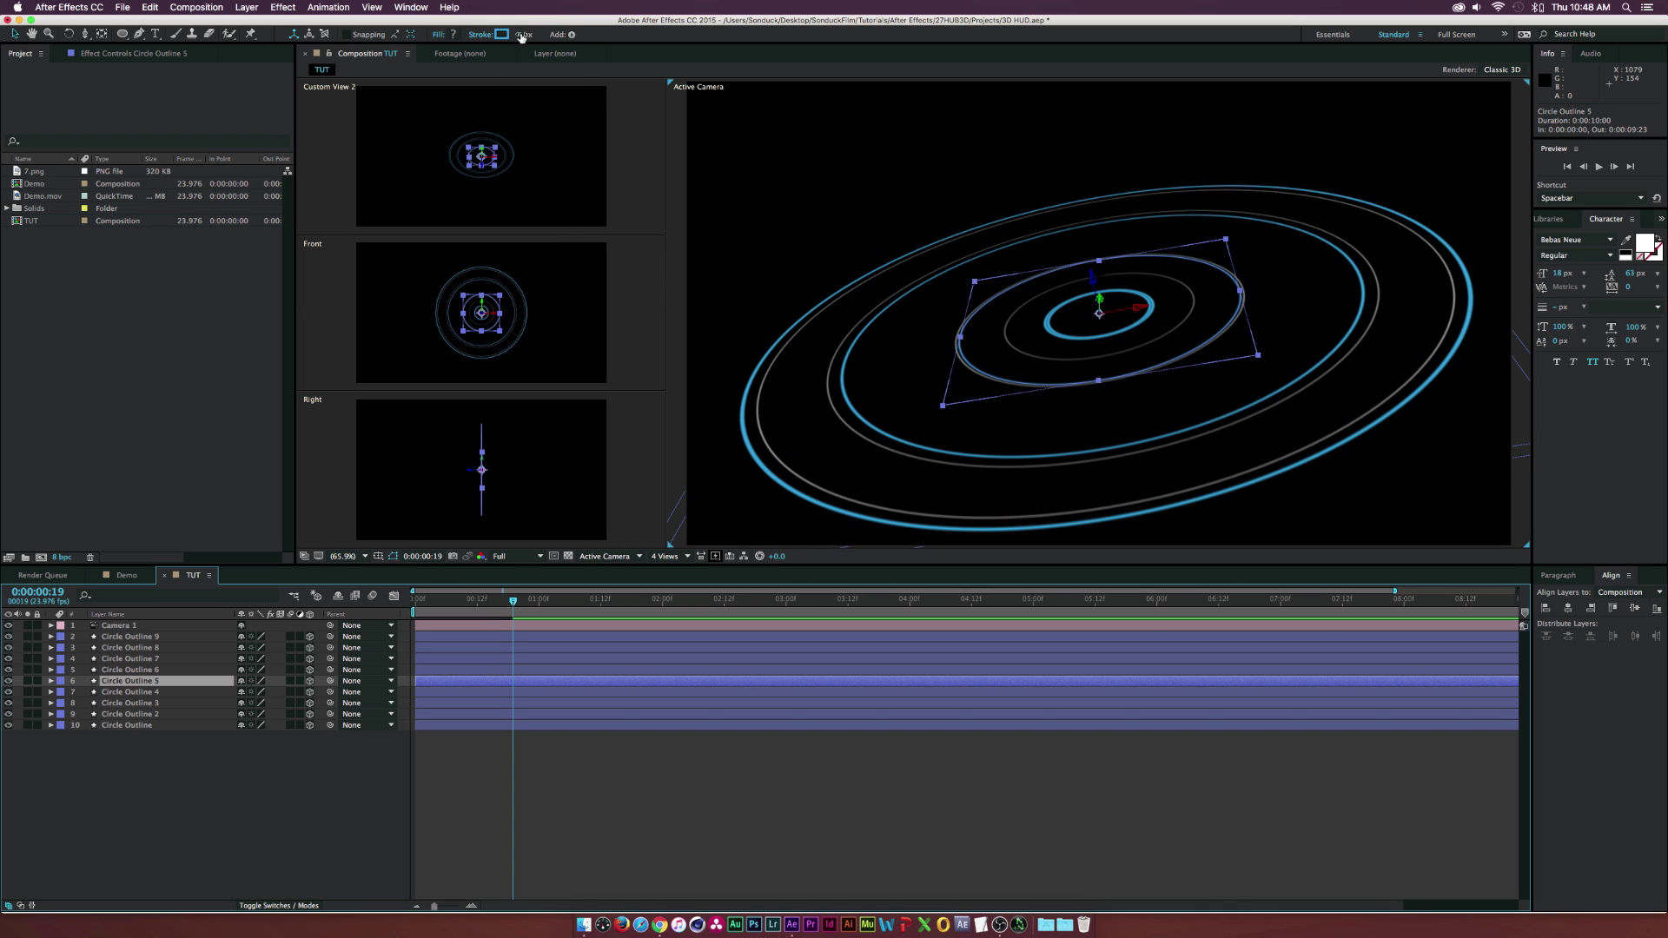
pyautogui.click(521, 35)
pyautogui.write('10')
pyautogui.press('Return')
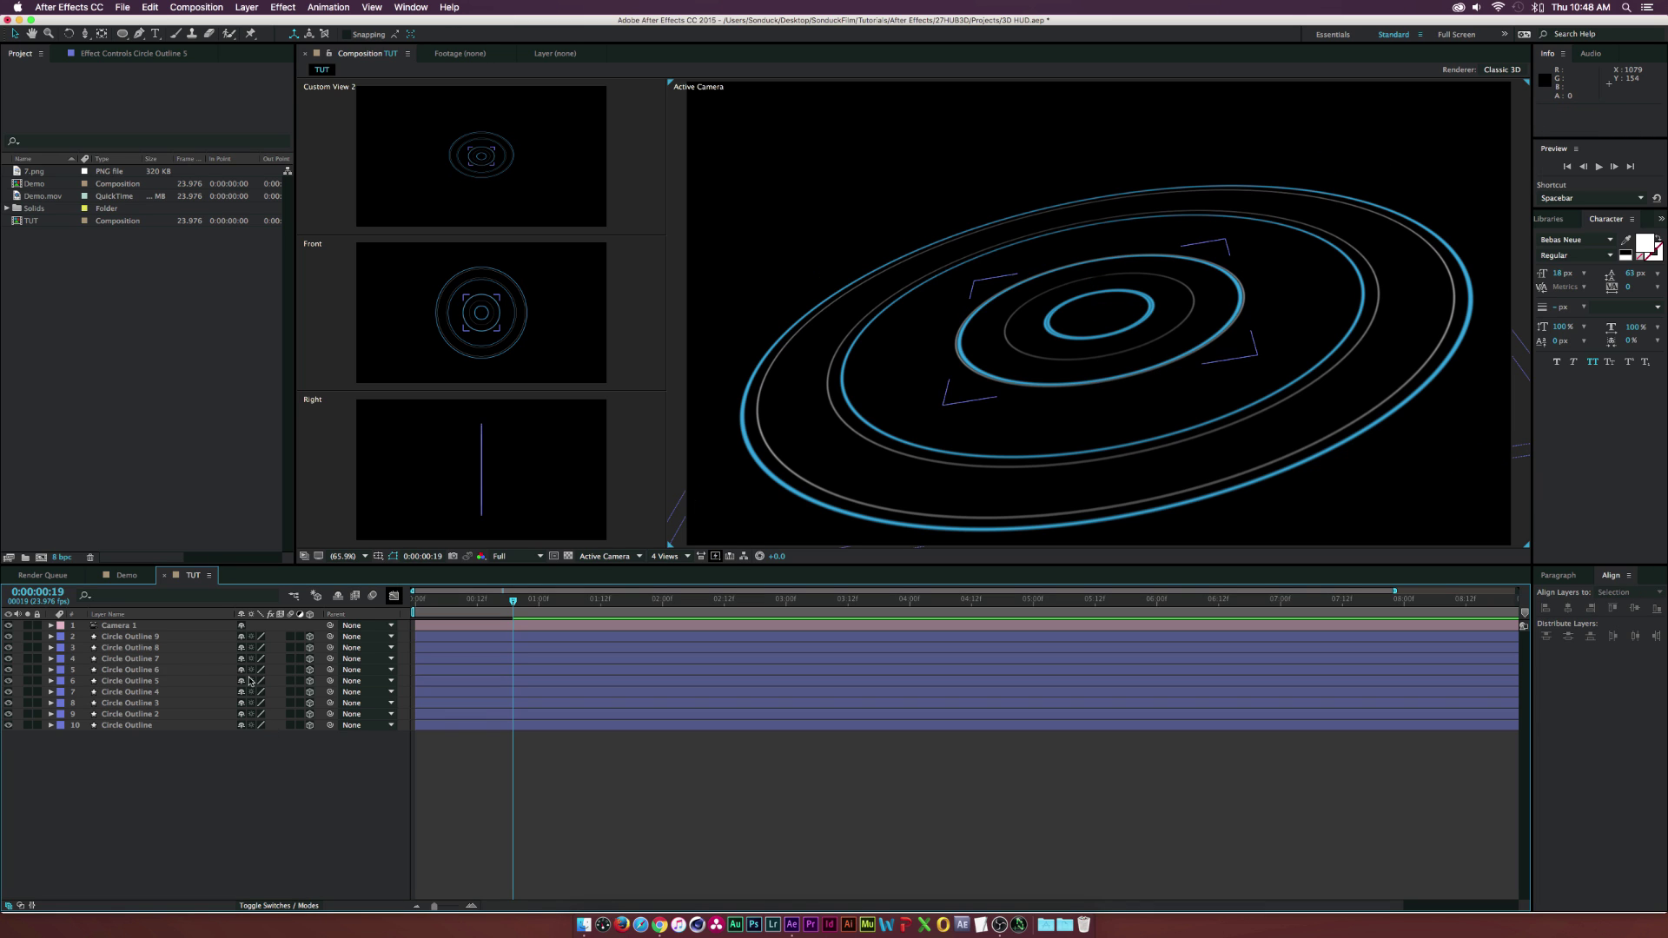
# Set the scale of Circle Outline 5 to 38% at the 0:00:00:19 keyframe so it sits inside Circle Outline 6
pyautogui.click(157, 679)
pyautogui.press('s')
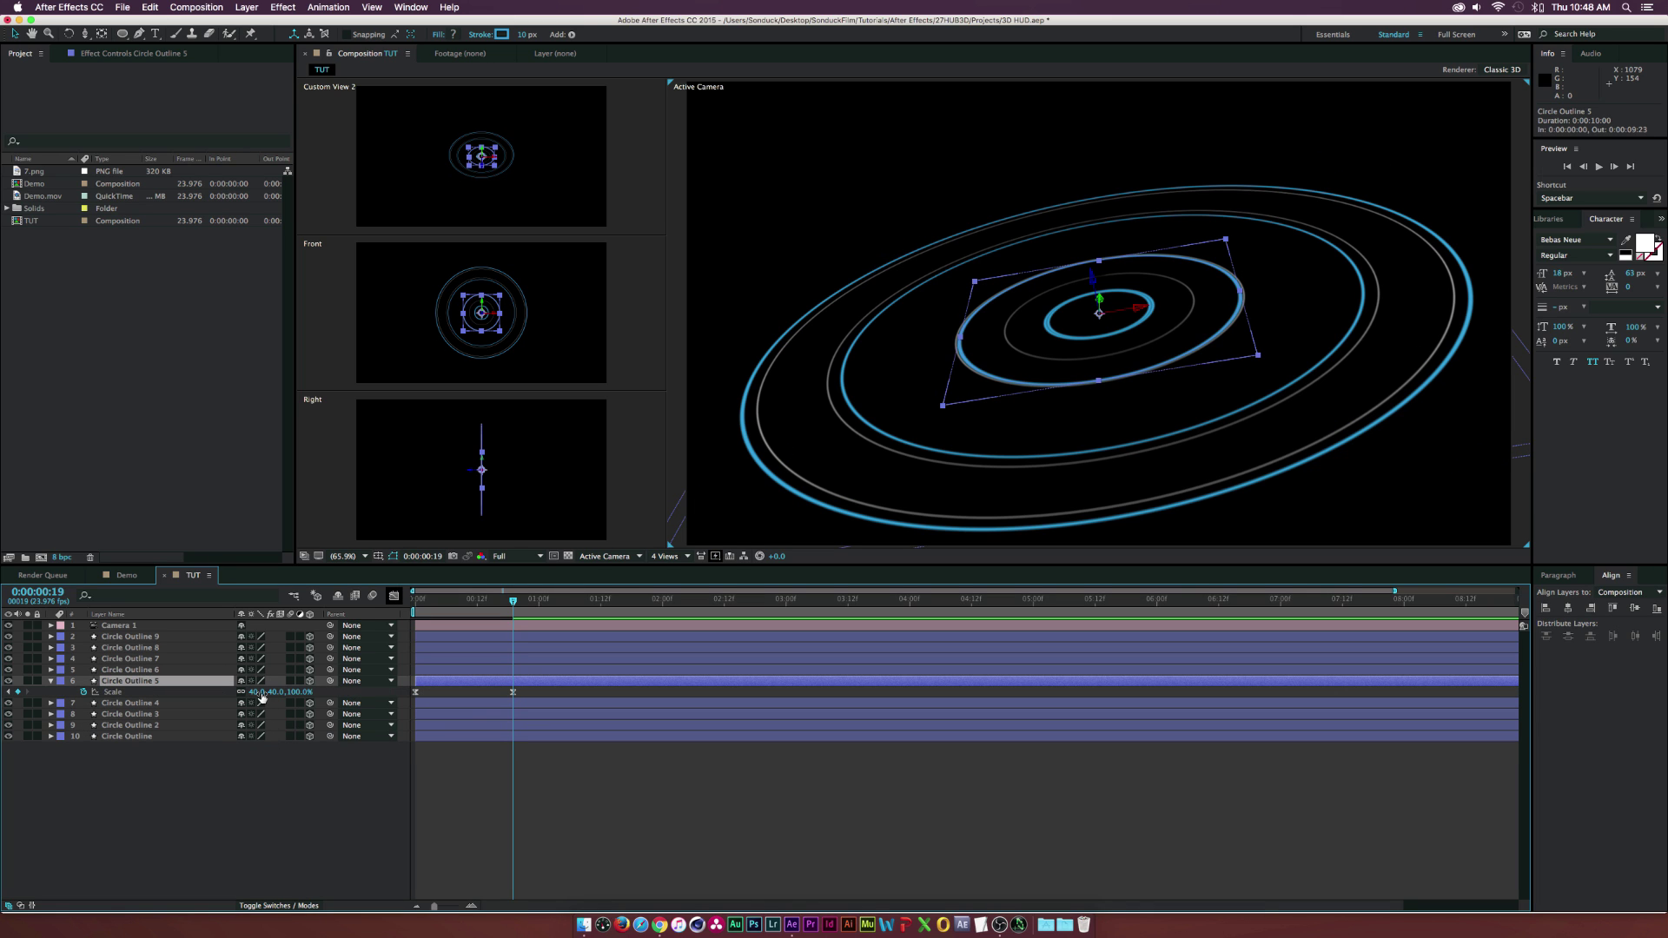
pyautogui.click(258, 693)
pyautogui.press('Return')
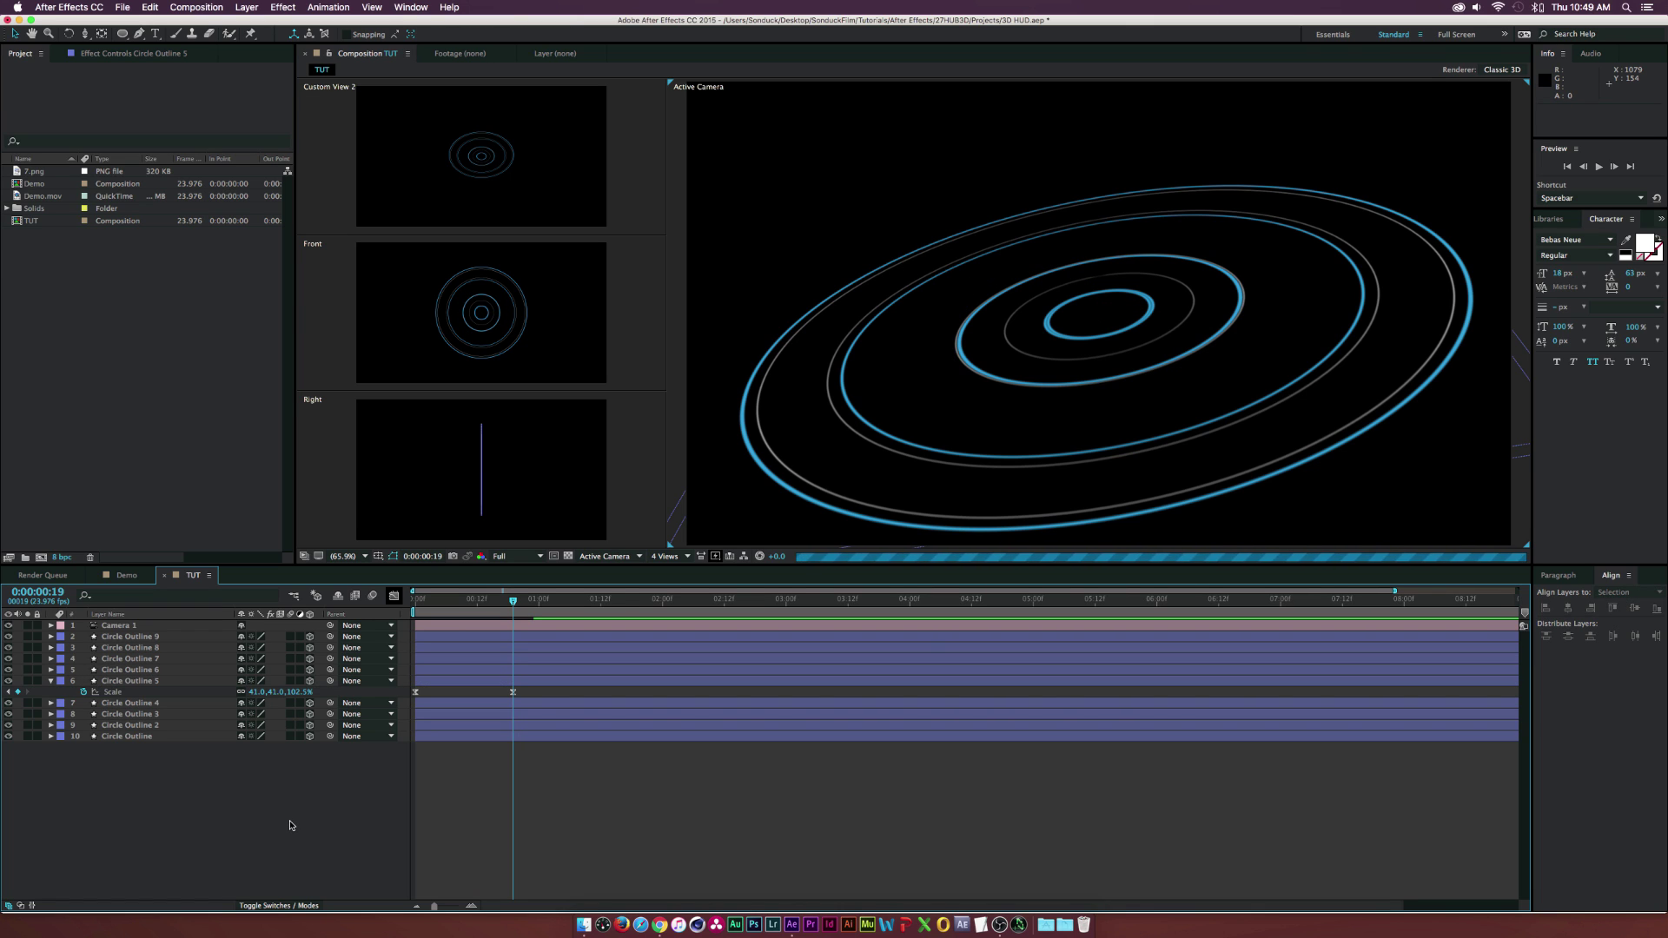
pyautogui.click(258, 693)
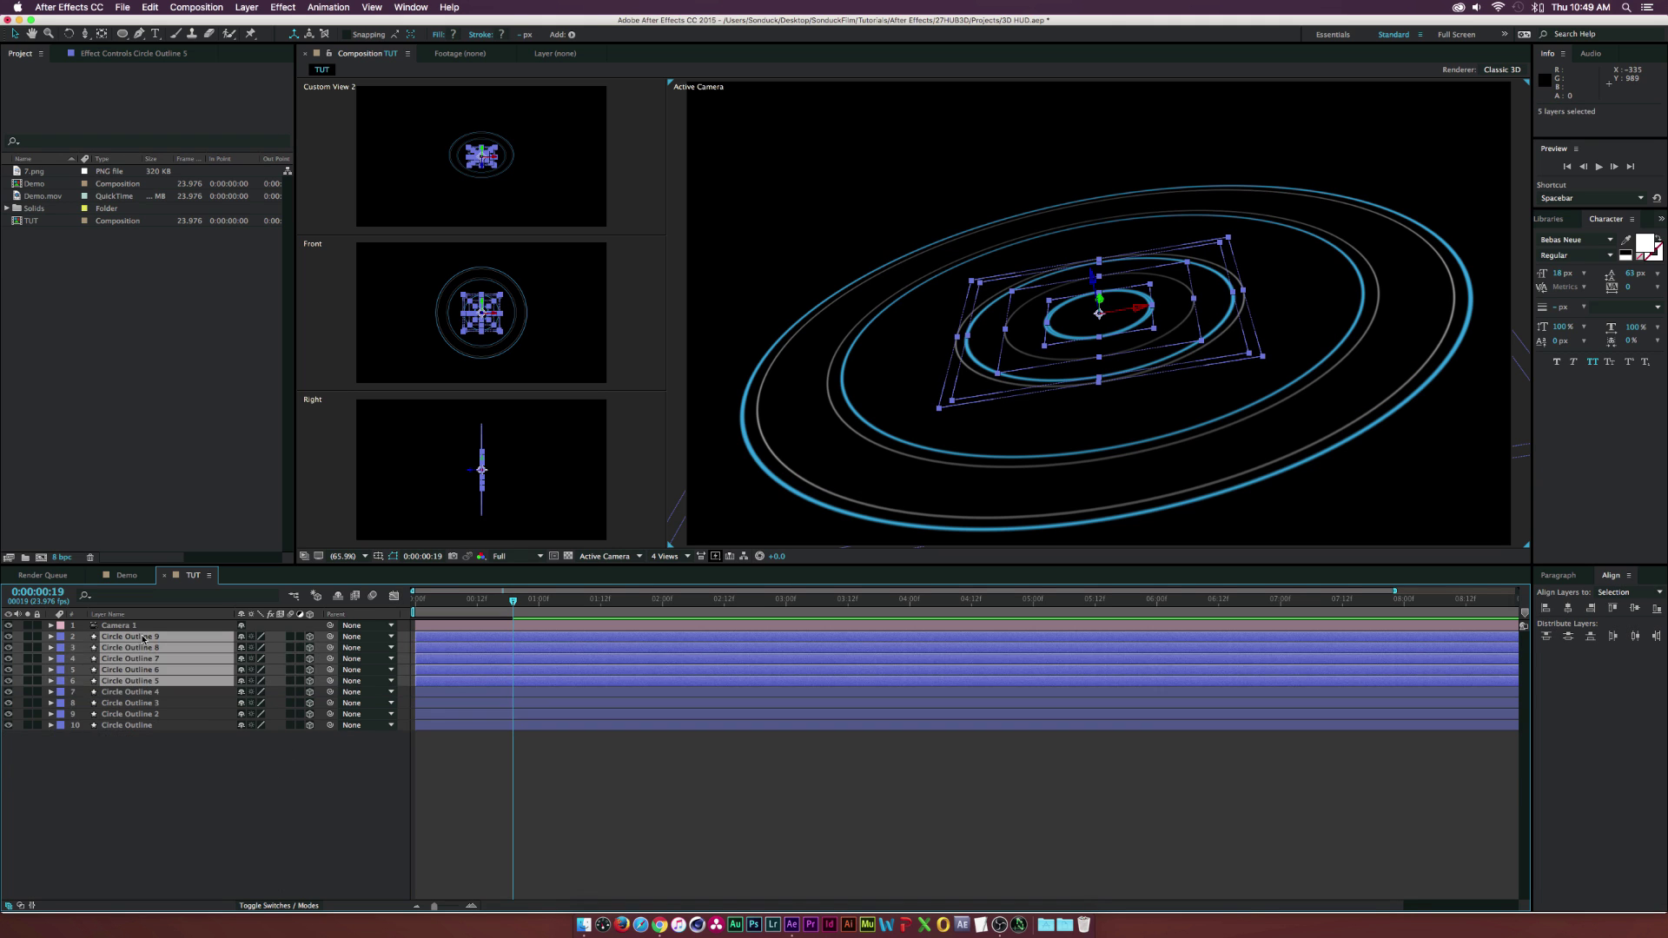
# Enlarge Circle Outlines 5 through 9 together at the 0:00:00:19 keyframe, bringing the scale of Circle Outline 9 to 24%
pyautogui.press('u')
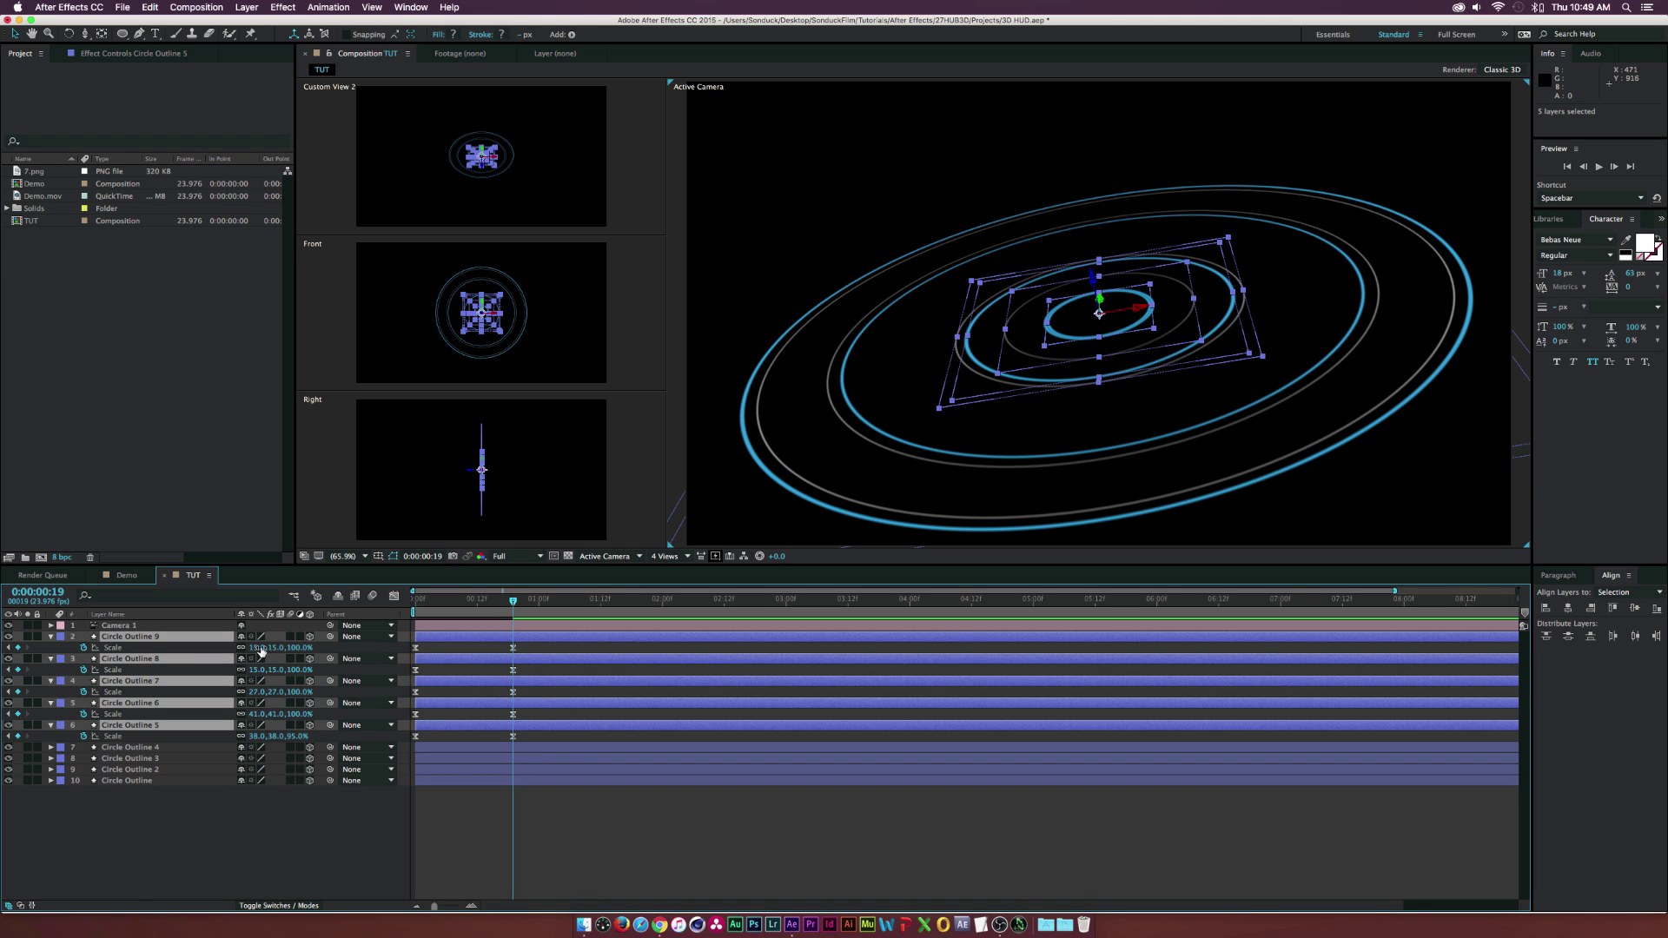
pyautogui.moveTo(260, 648); pyautogui.dragTo(264, 647)
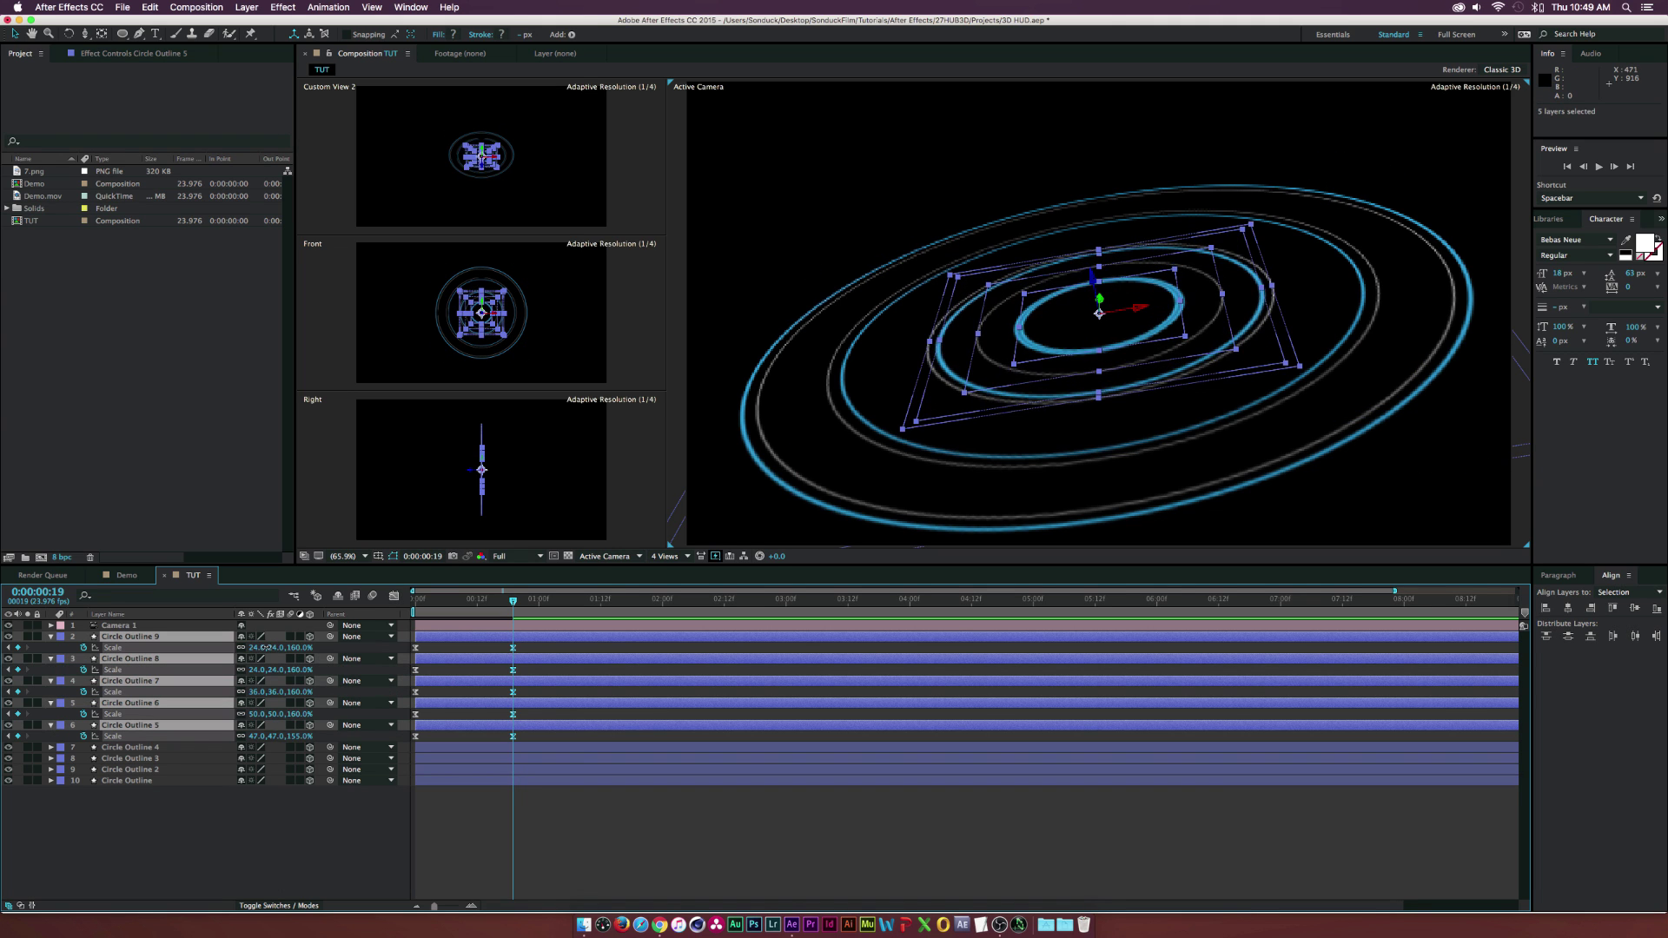
pyautogui.click(265, 822)
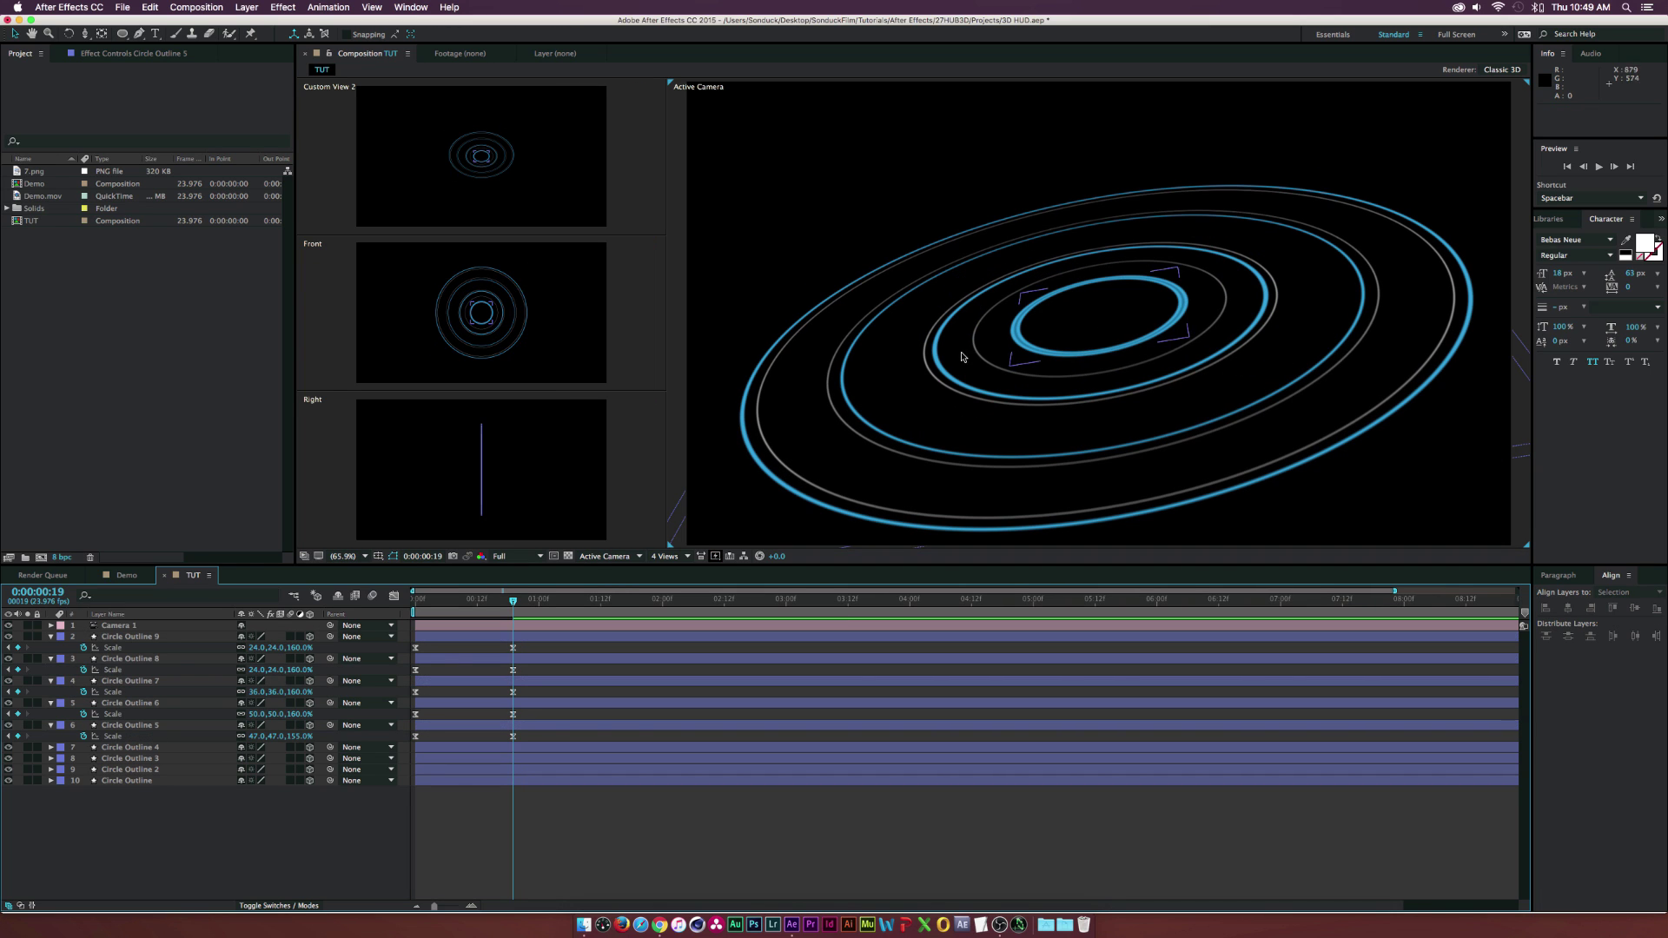
# Duplicate Circle Outline 7, move the copy directly below the camera layer, and reduce its scale to 17%
pyautogui.click(160, 639)
pyautogui.click(127, 640)
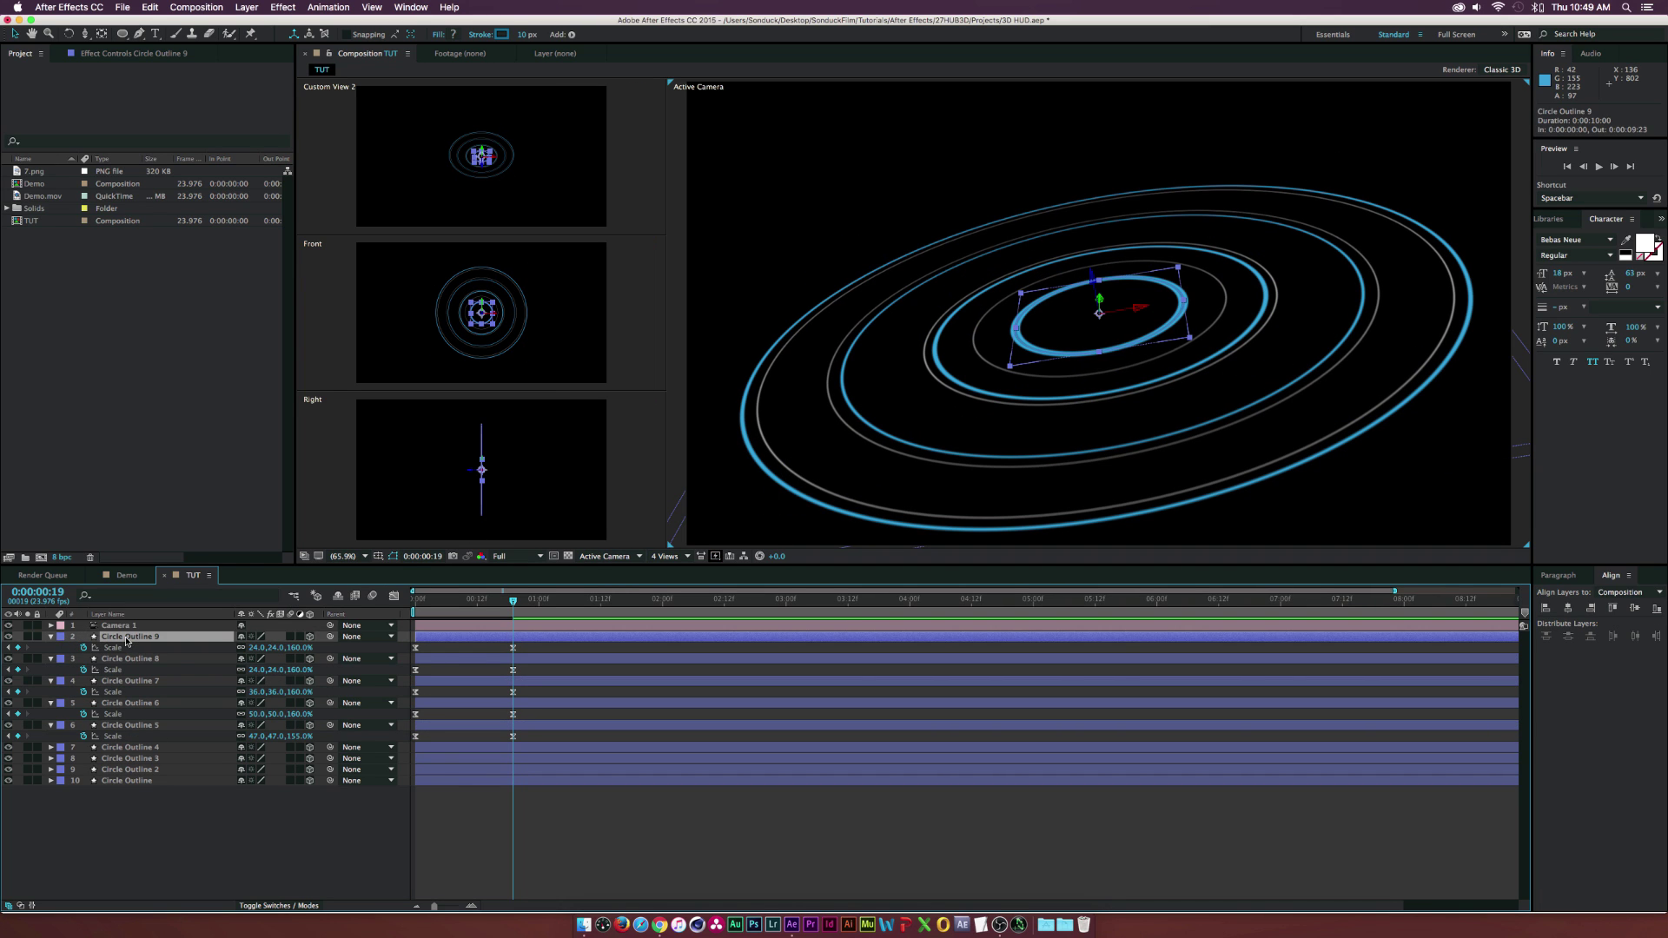
pyautogui.click(128, 660)
pyautogui.click(127, 681)
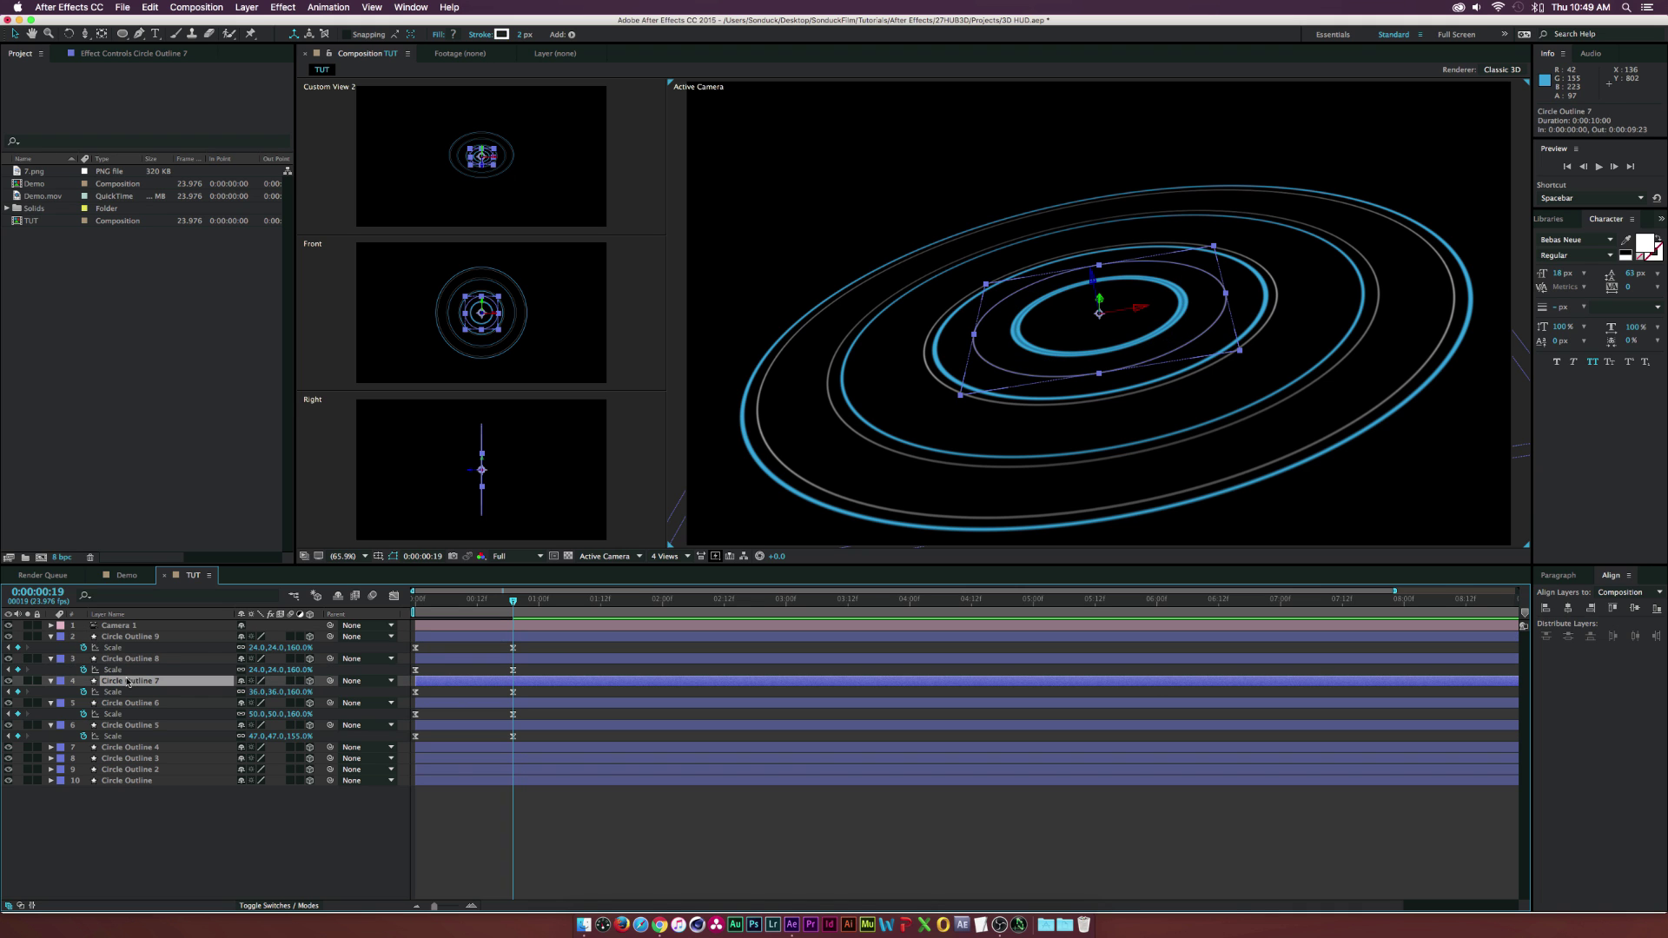
pyautogui.press('super+d')
pyautogui.moveTo(167, 684); pyautogui.dragTo(251, 648)
pyautogui.press('u')
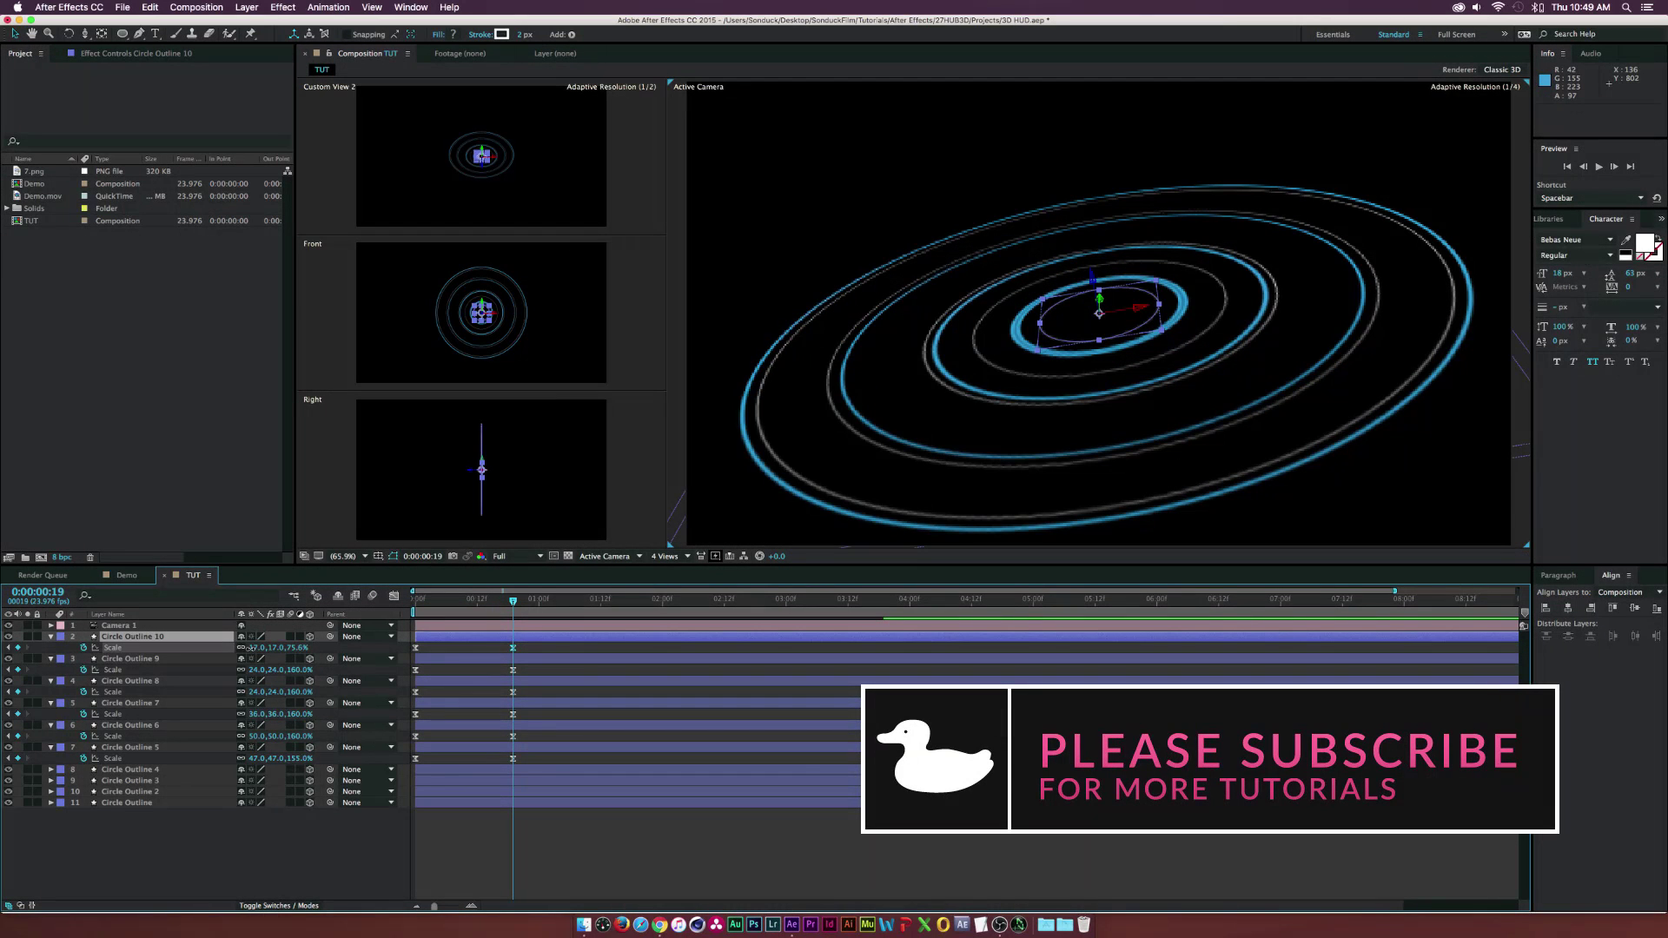
# Duplicate Circle Outline 8, move the copy directly below the camera layer, and reduce its scale to 8%
pyautogui.click(139, 681)
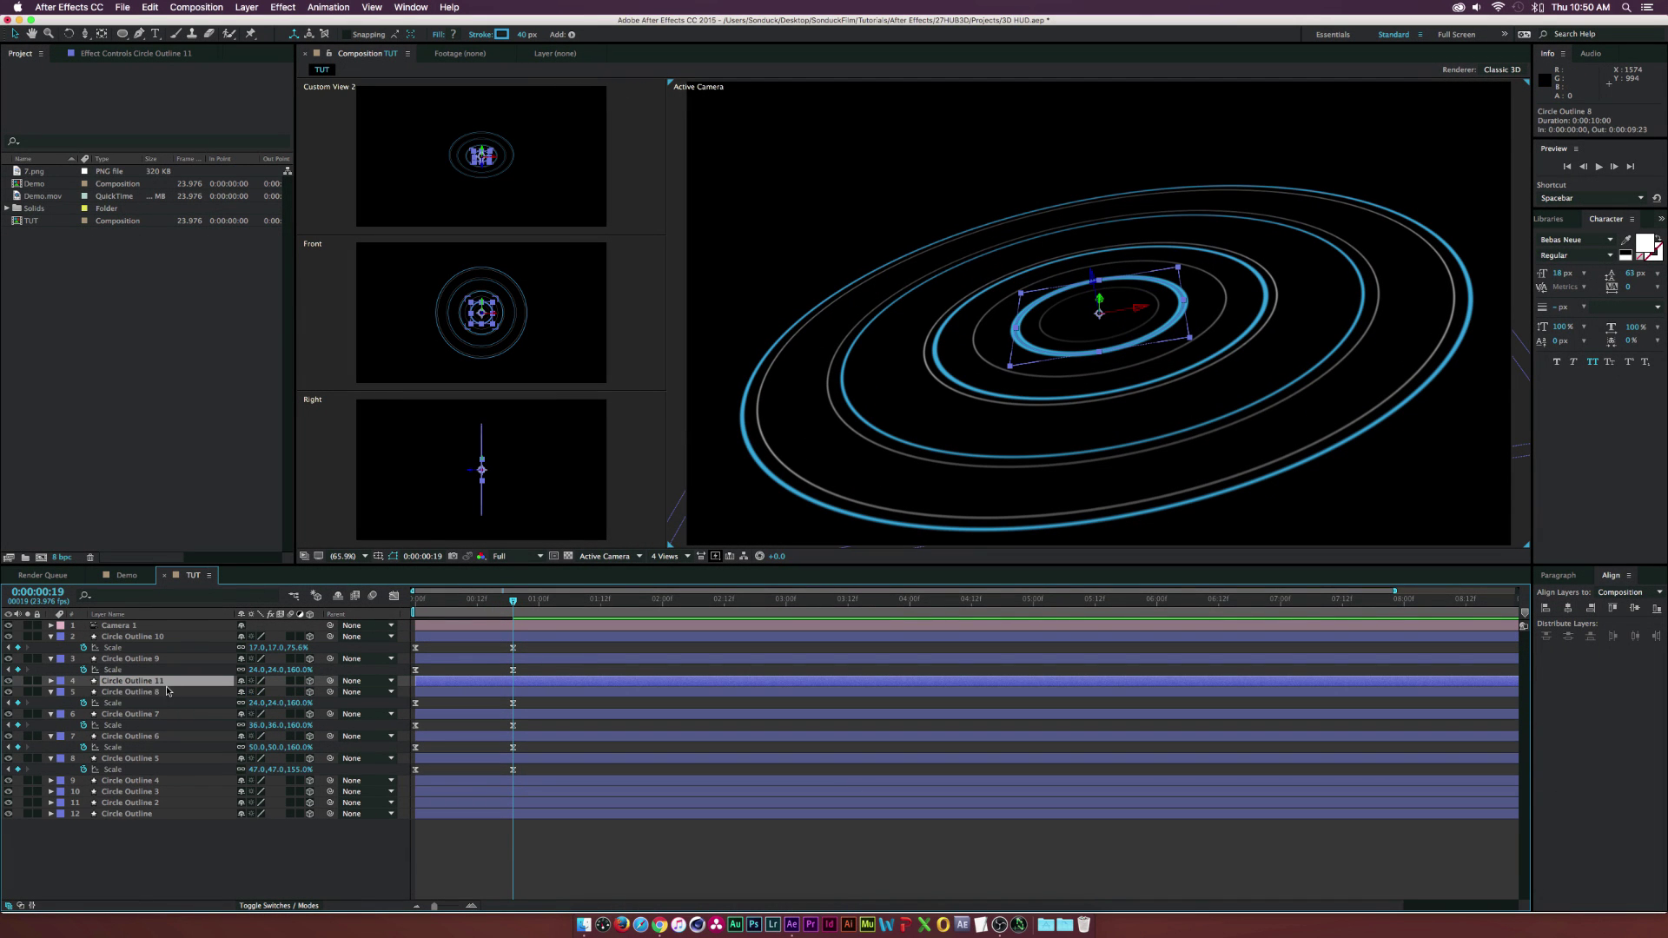
pyautogui.click(131, 637)
pyautogui.press('super+d')
pyautogui.press('s')
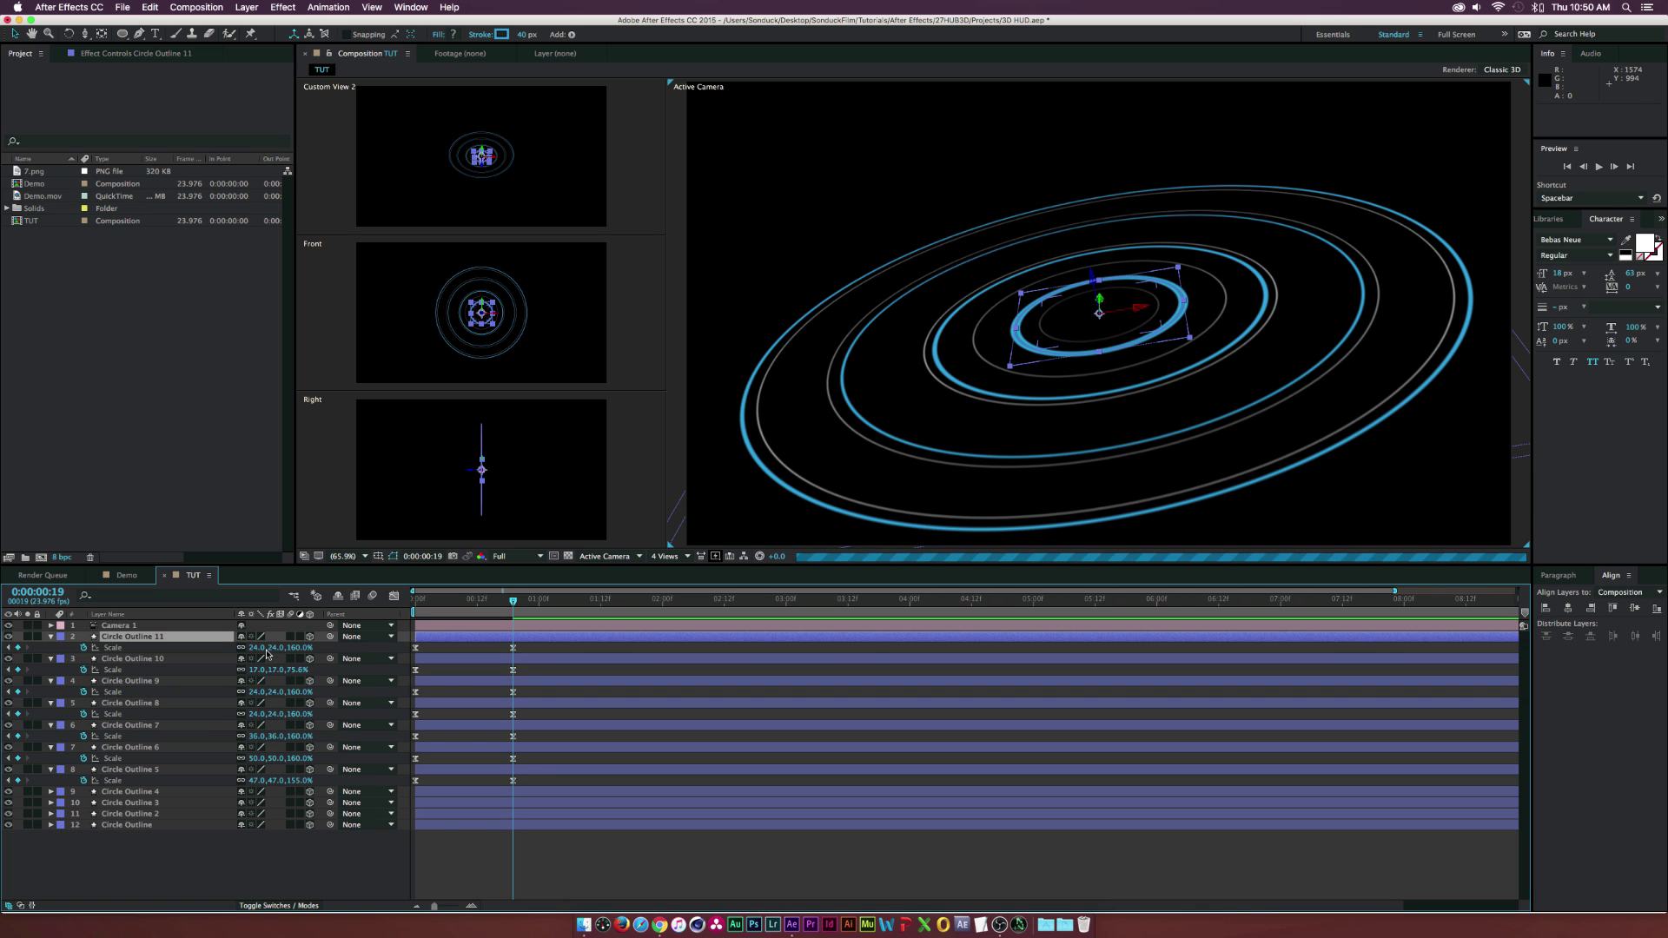
pyautogui.moveTo(258, 650); pyautogui.dragTo(249, 648)
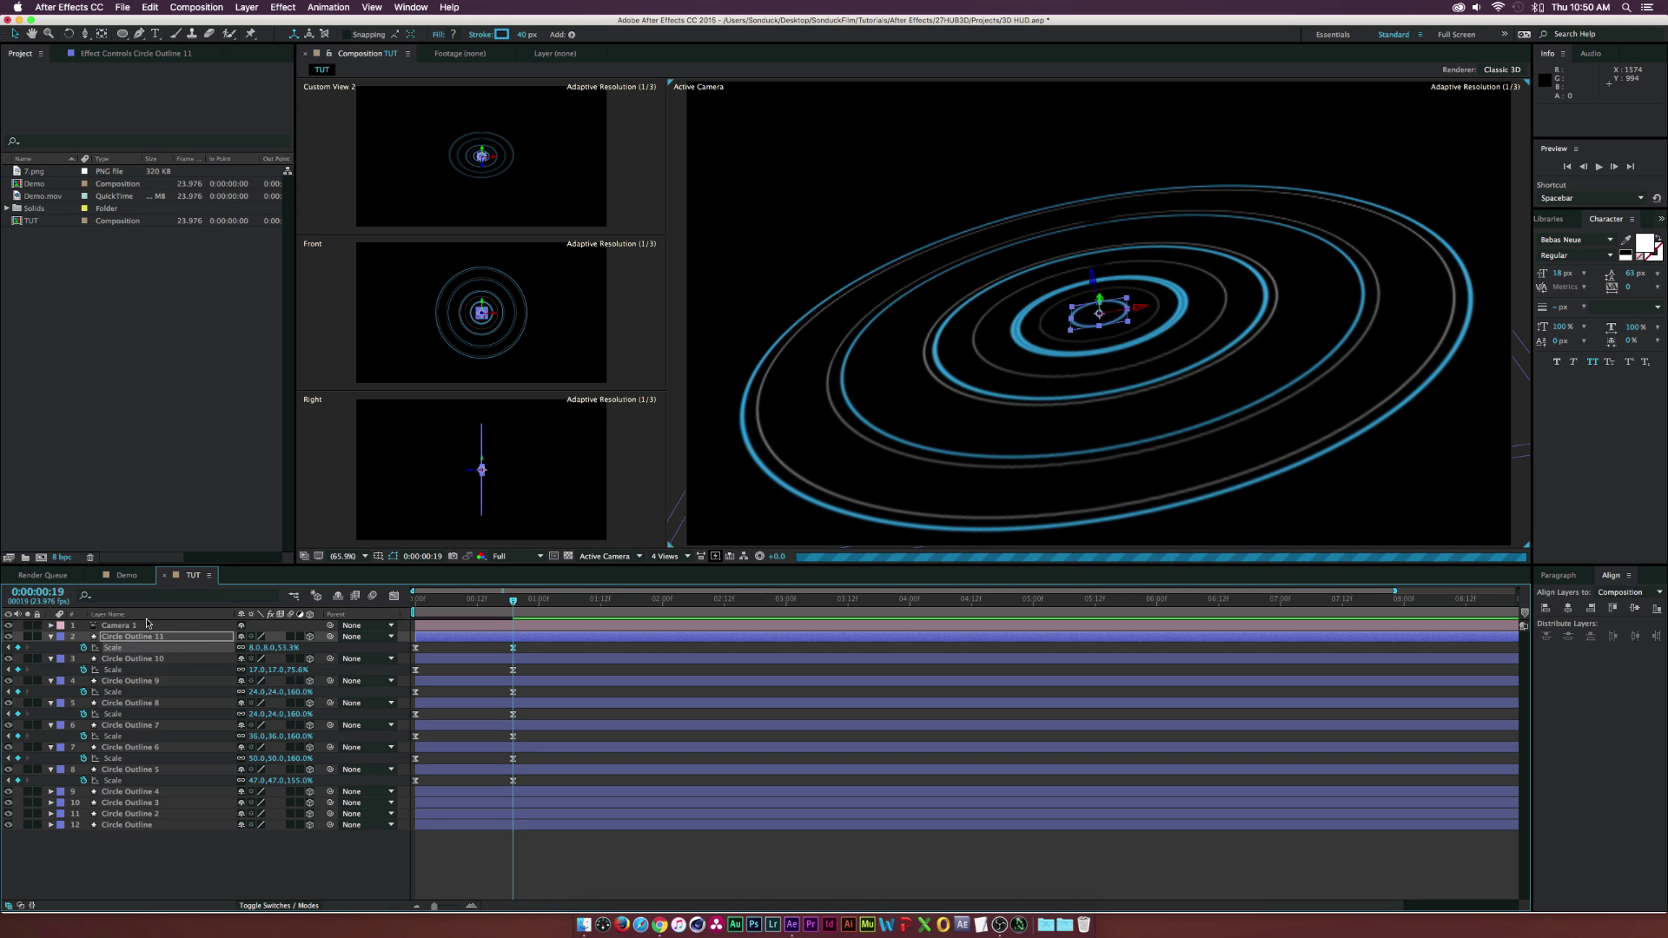
# Add a fill to the ellipse of Circle Outline 11 and sample its color from a blue ring in the composition
pyautogui.click(50, 637)
pyautogui.click(62, 648)
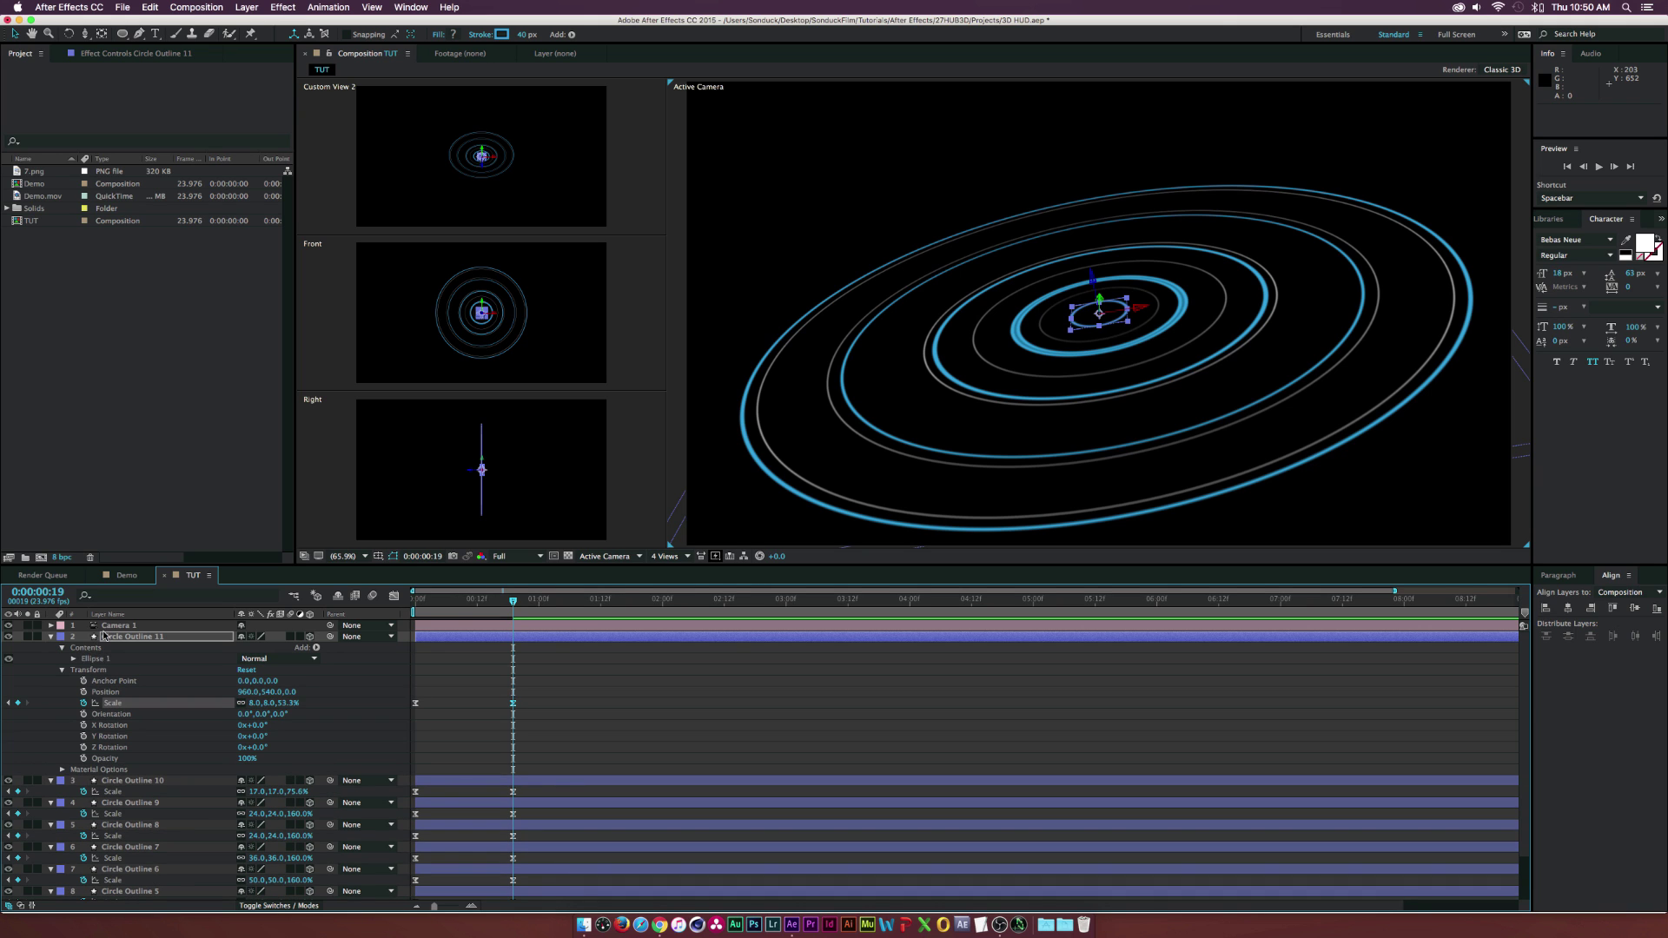
pyautogui.click(73, 659)
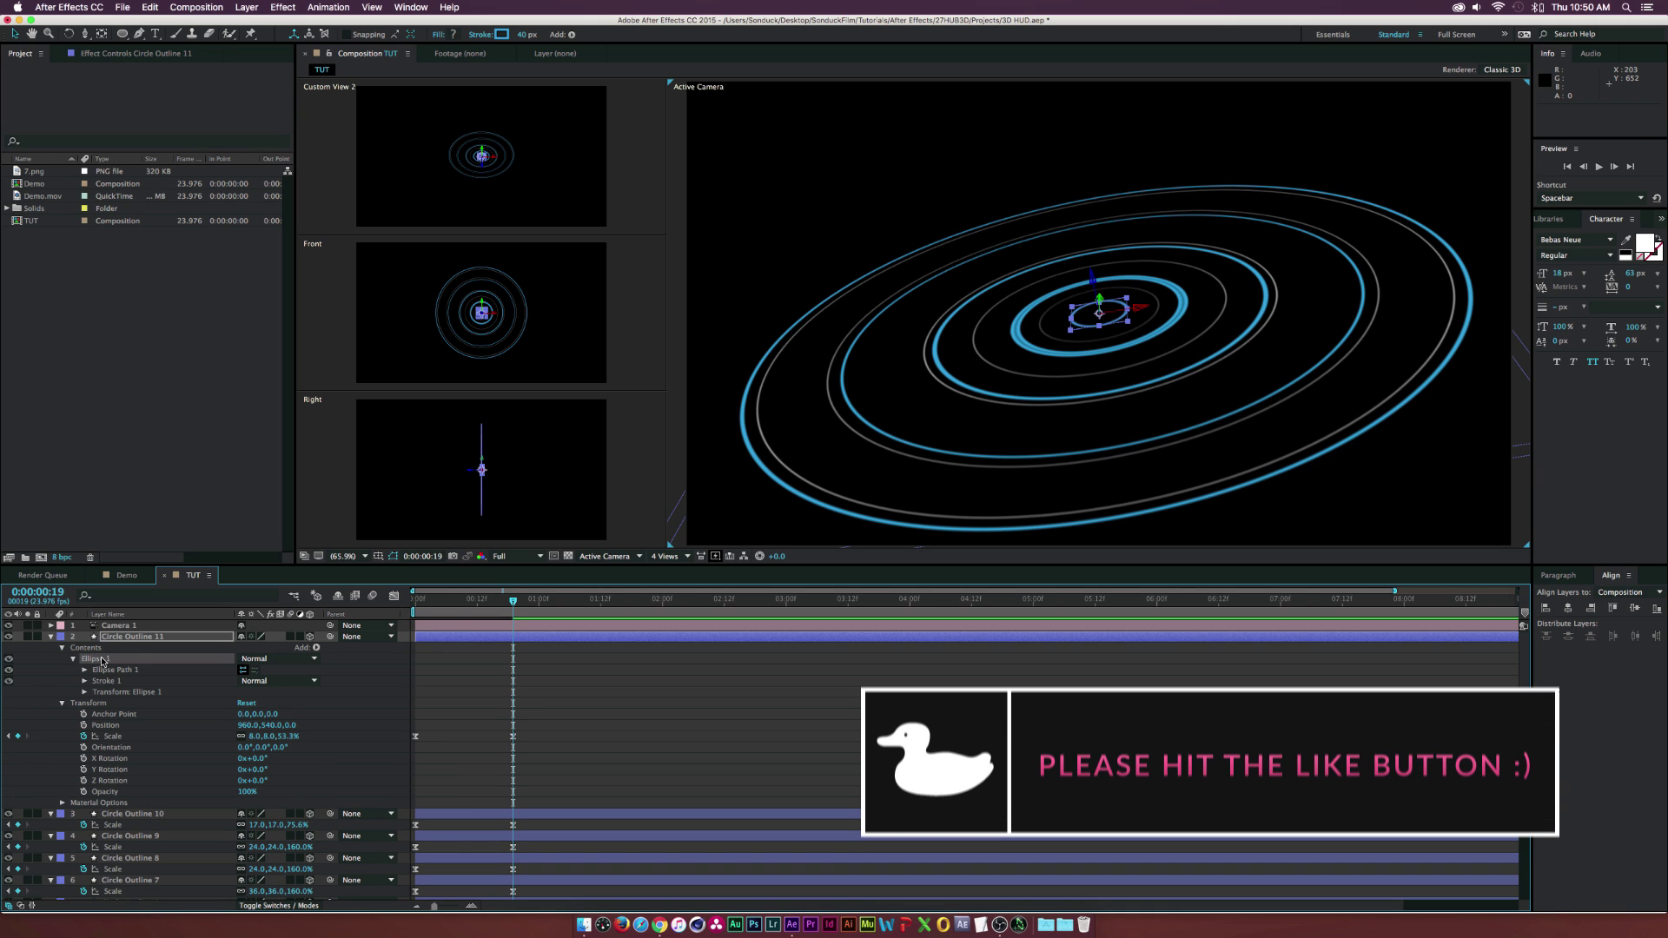
pyautogui.click(317, 648)
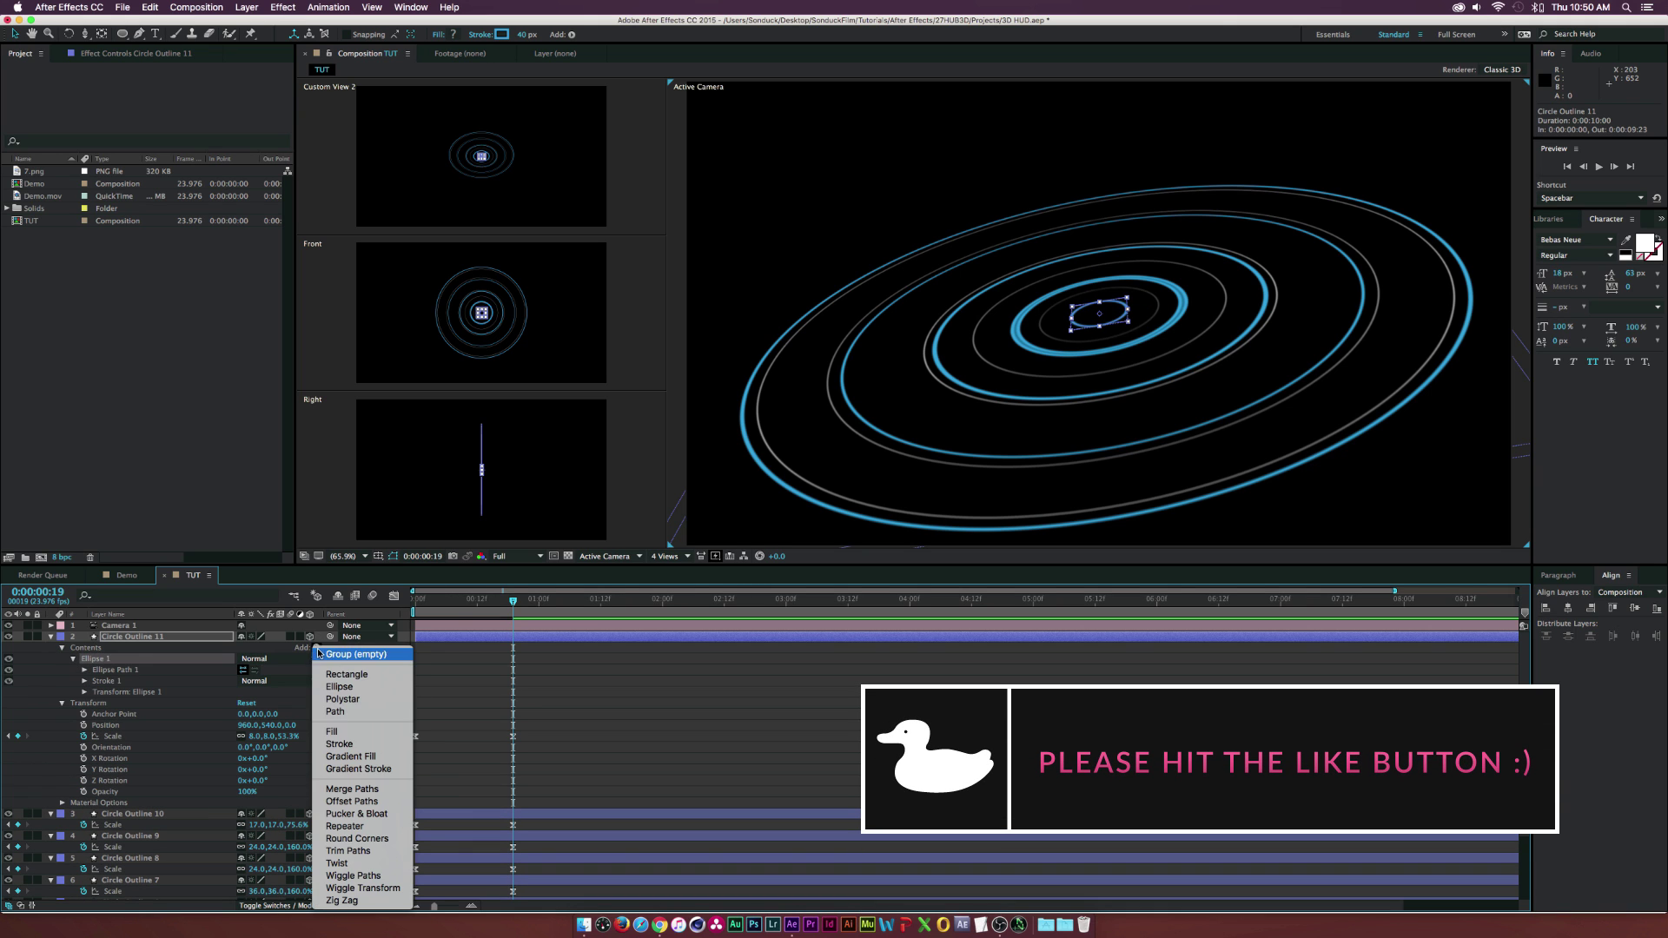
pyautogui.click(334, 744)
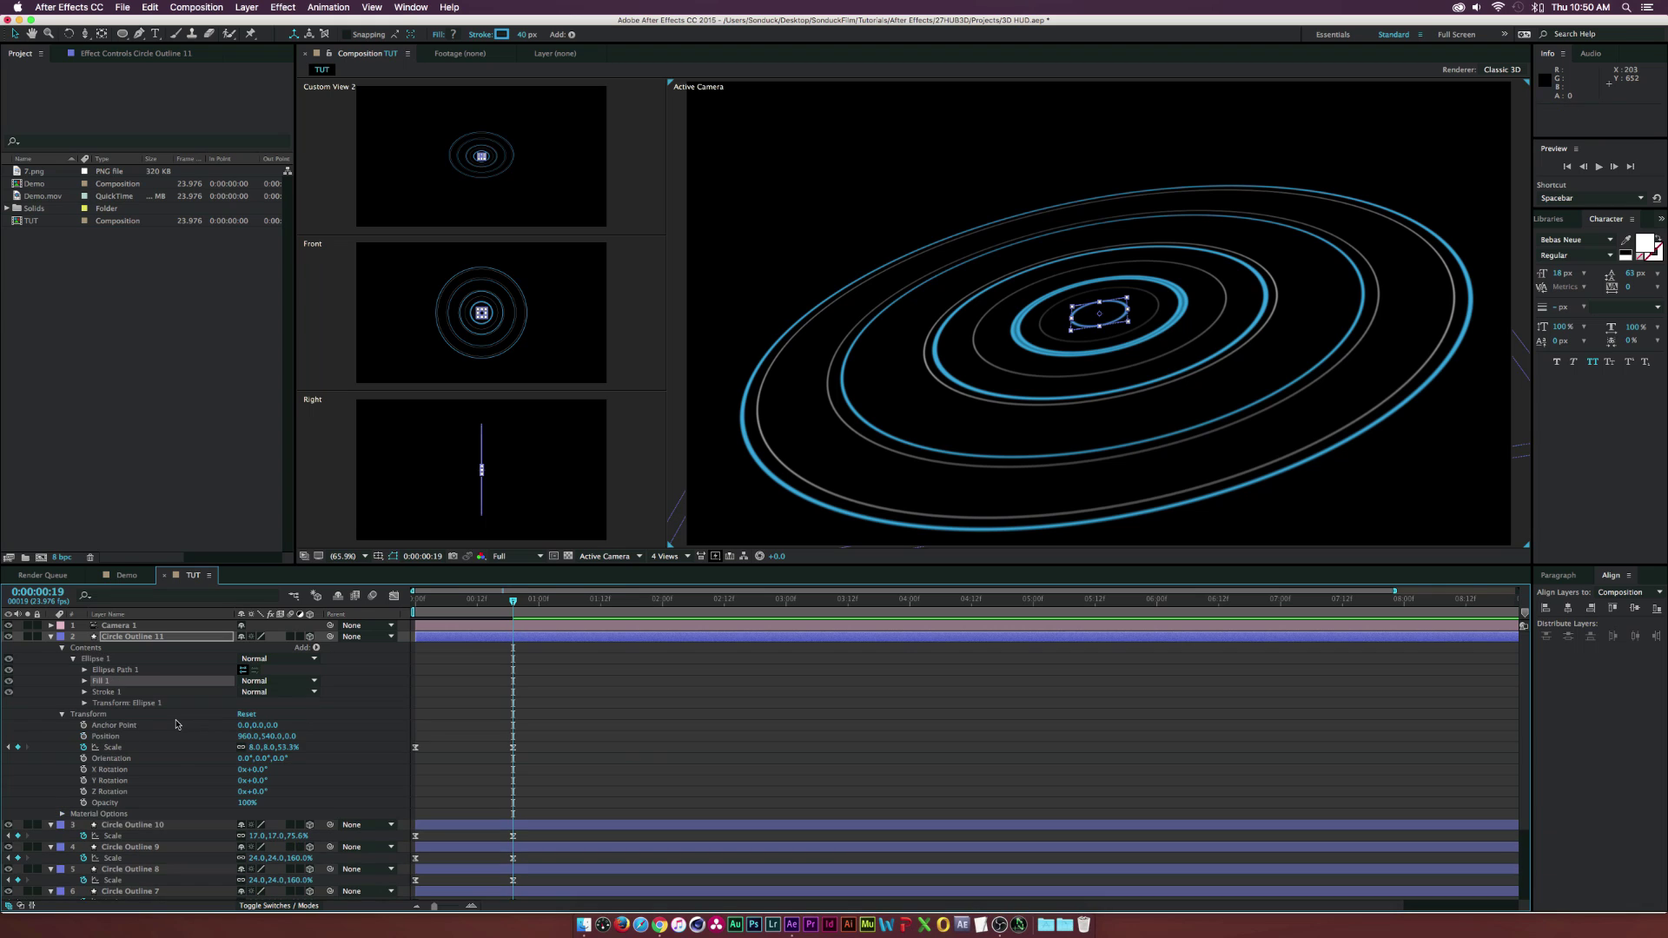
pyautogui.click(84, 682)
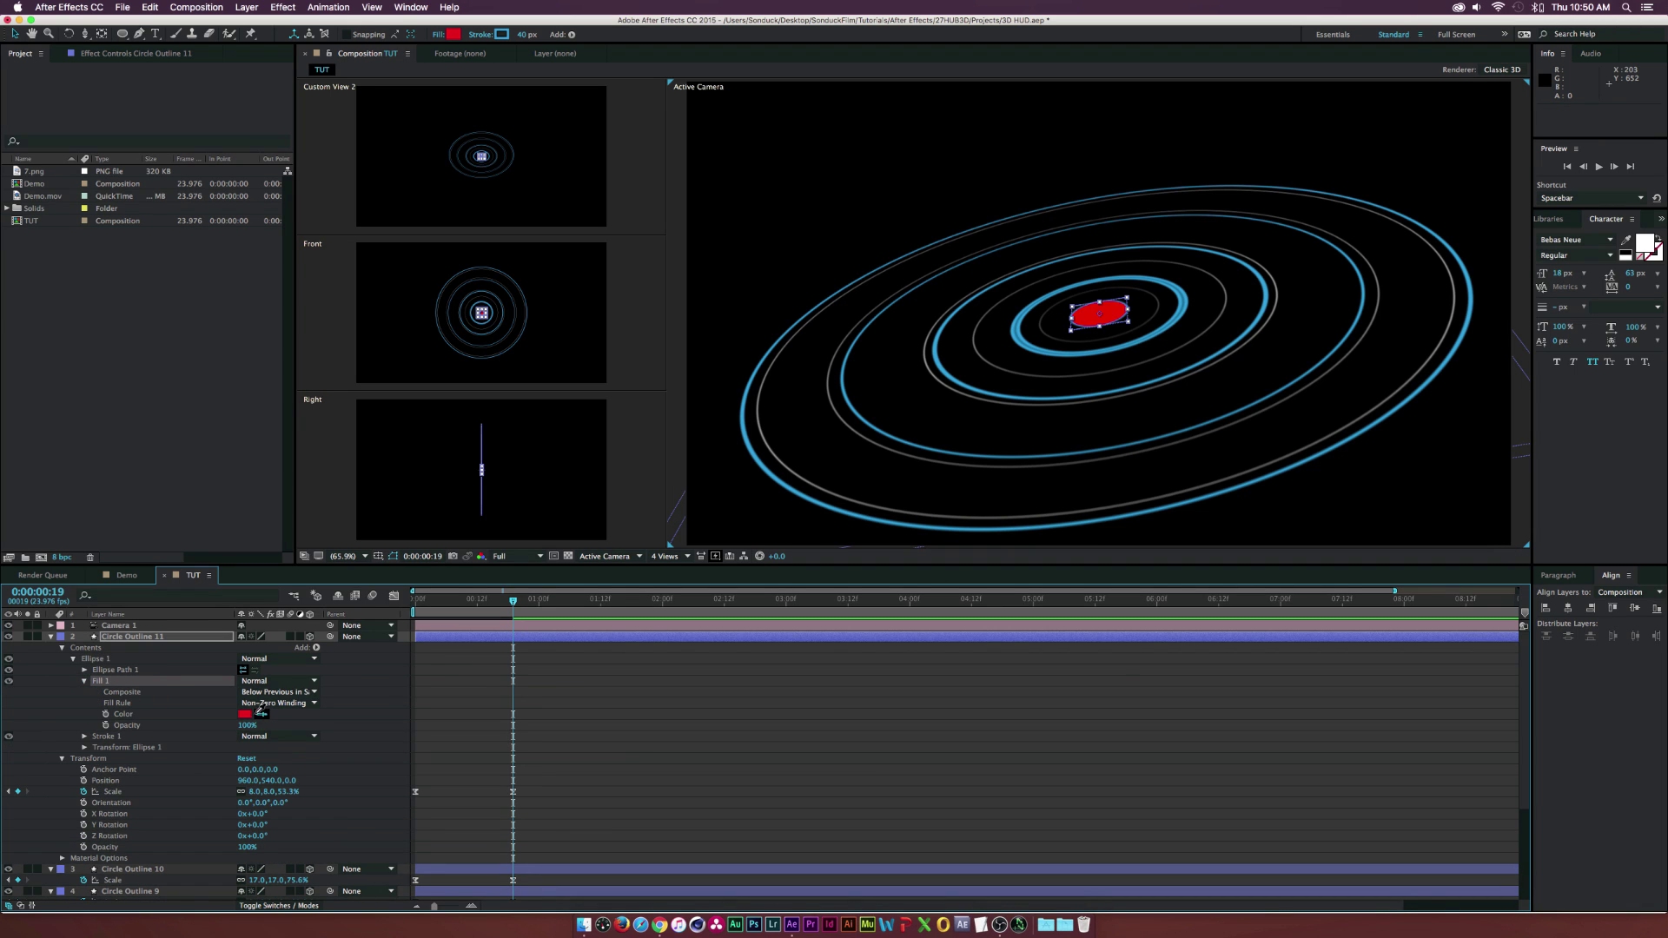
pyautogui.click(881, 427)
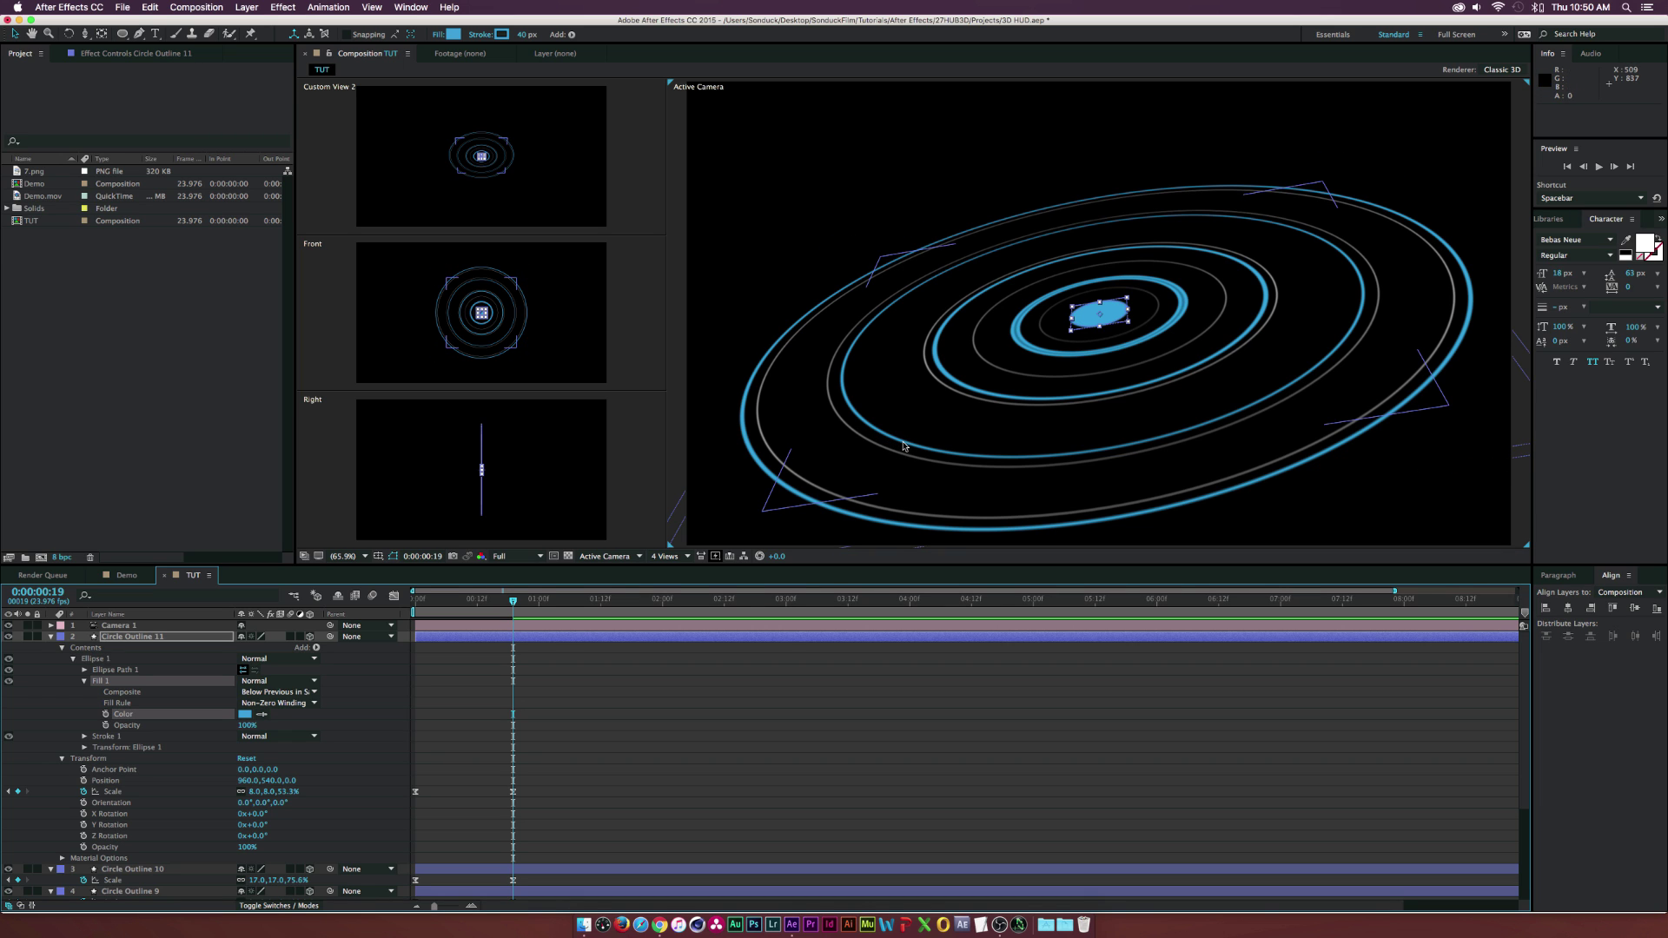
# Lower the fill opacity of Circle Outline 11 to 21% and enlarge the layer's scale to 12%
pyautogui.click(245, 714)
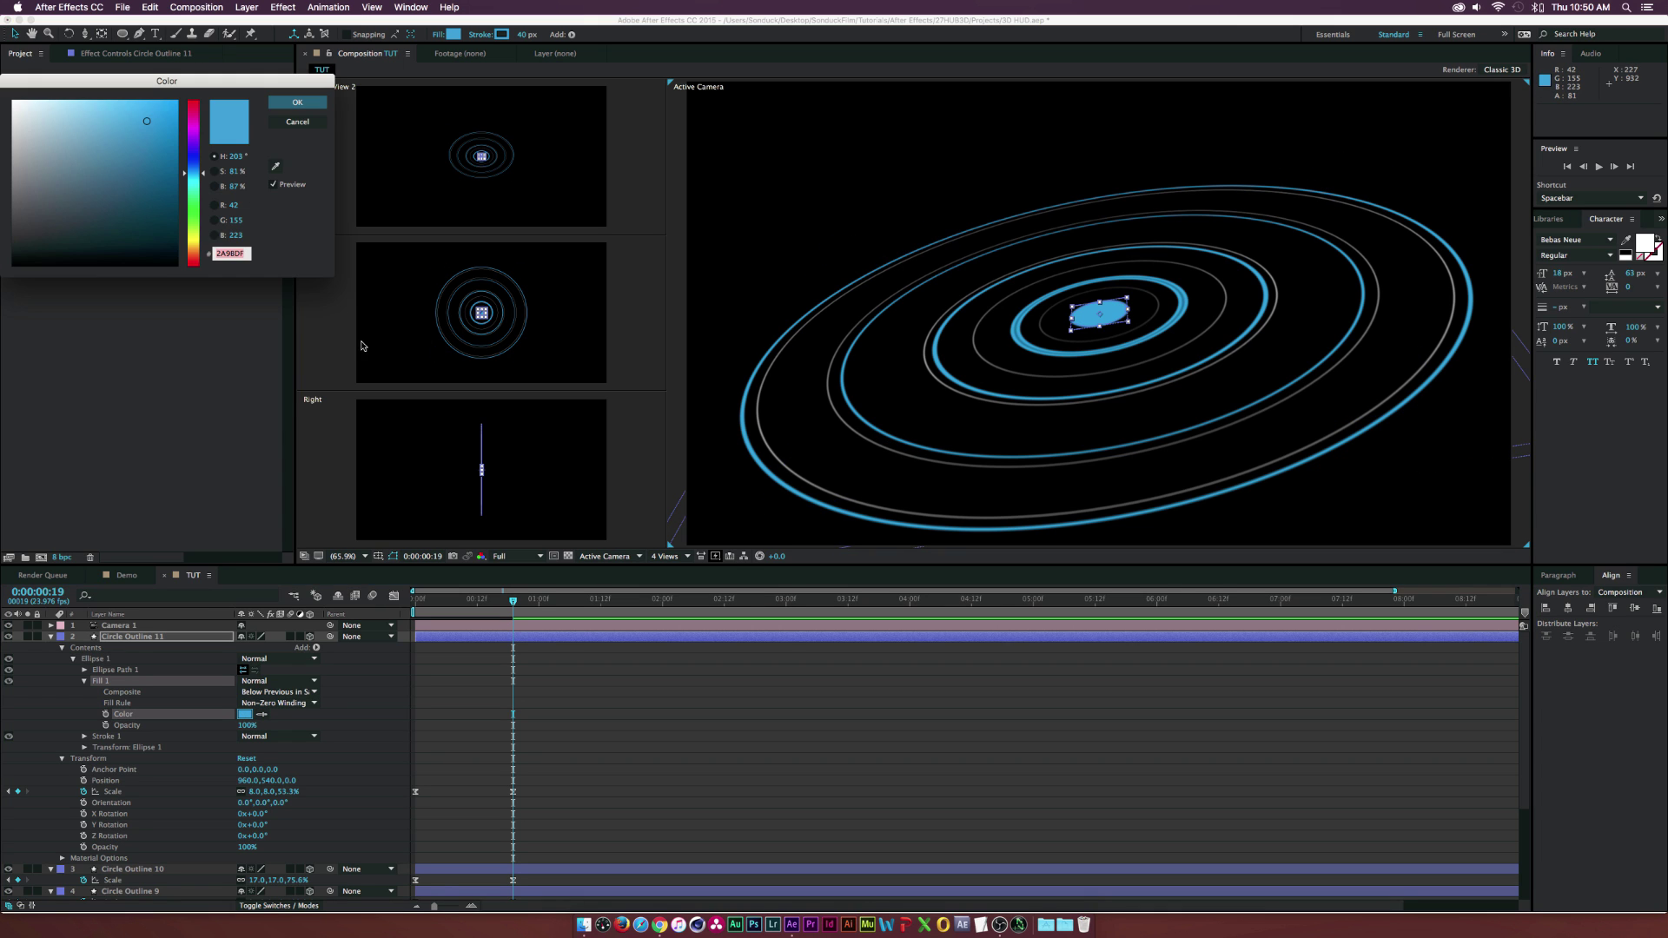
pyautogui.click(232, 253)
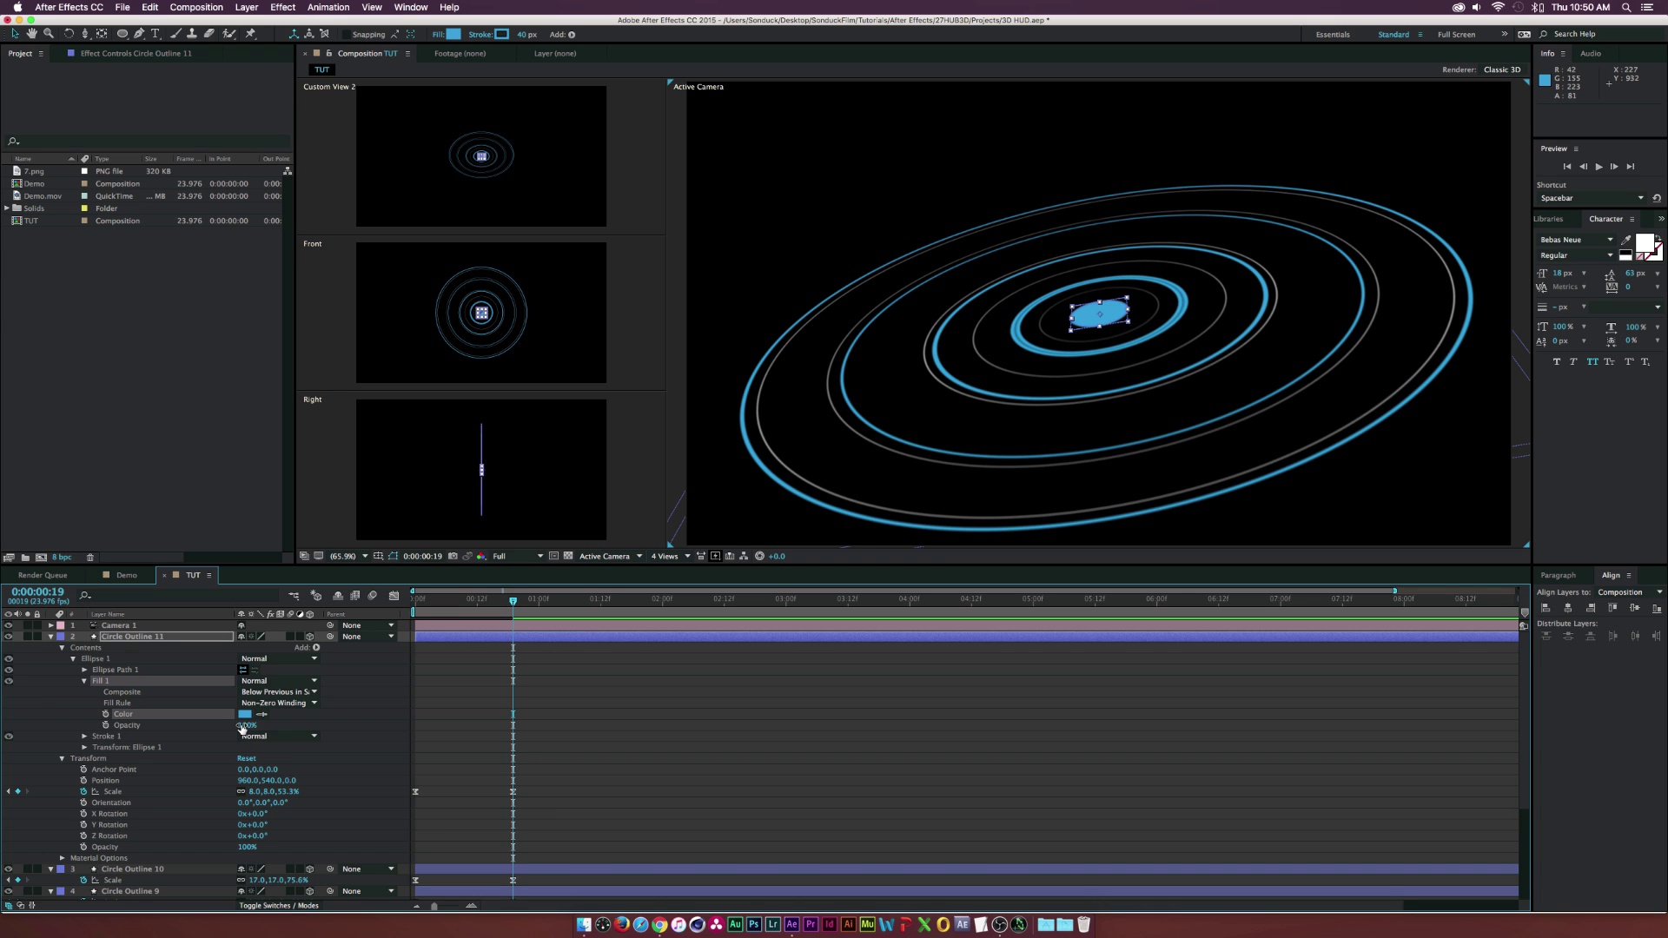
pyautogui.press('Return')
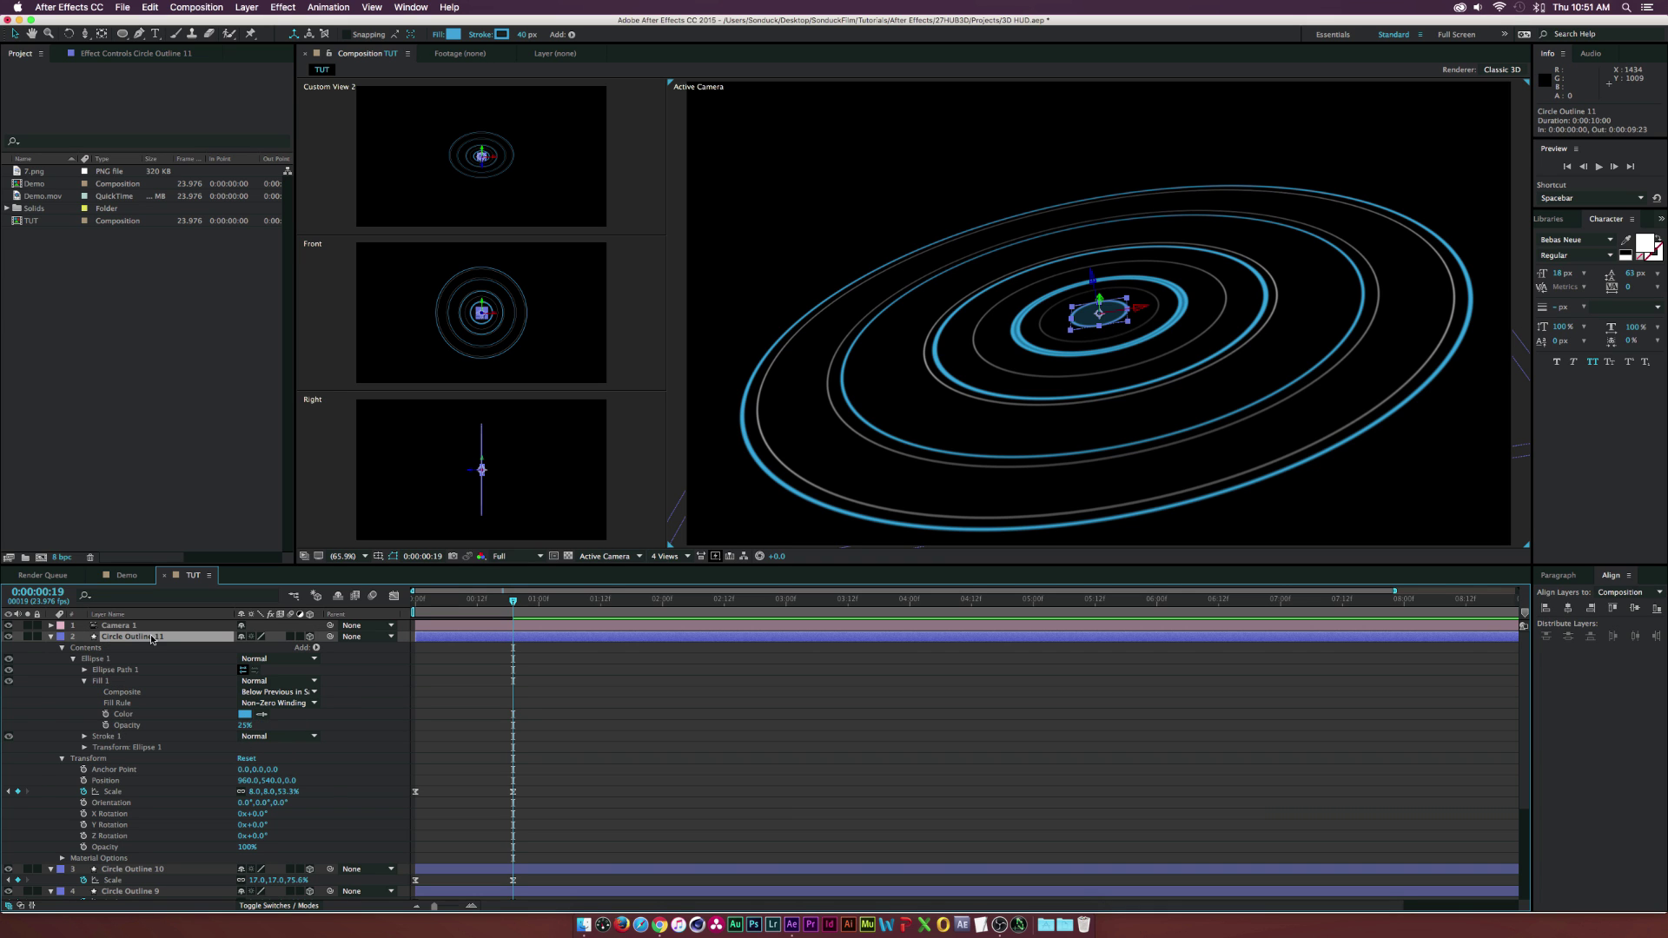
pyautogui.press('u')
pyautogui.moveTo(255, 647); pyautogui.dragTo(258, 647)
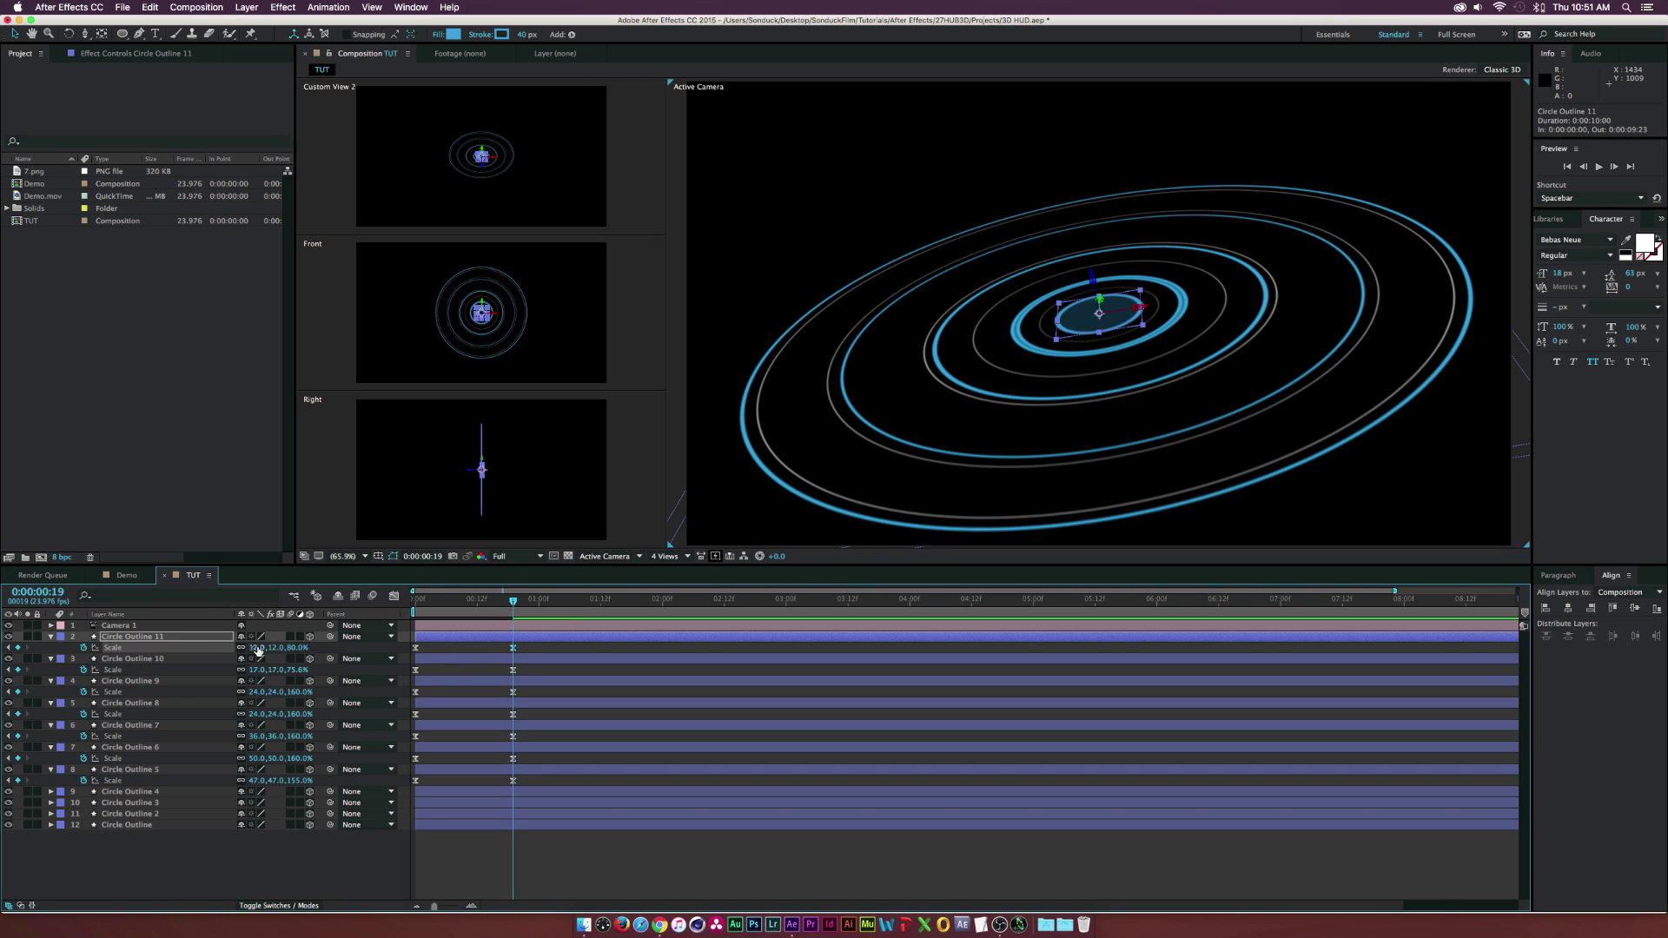
# Duplicate the filled Circle Outline 11 and reduce the copy's scale to 5% at the 0:00:00:19 keyframe
pyautogui.click(190, 640)
pyautogui.press('super+d')
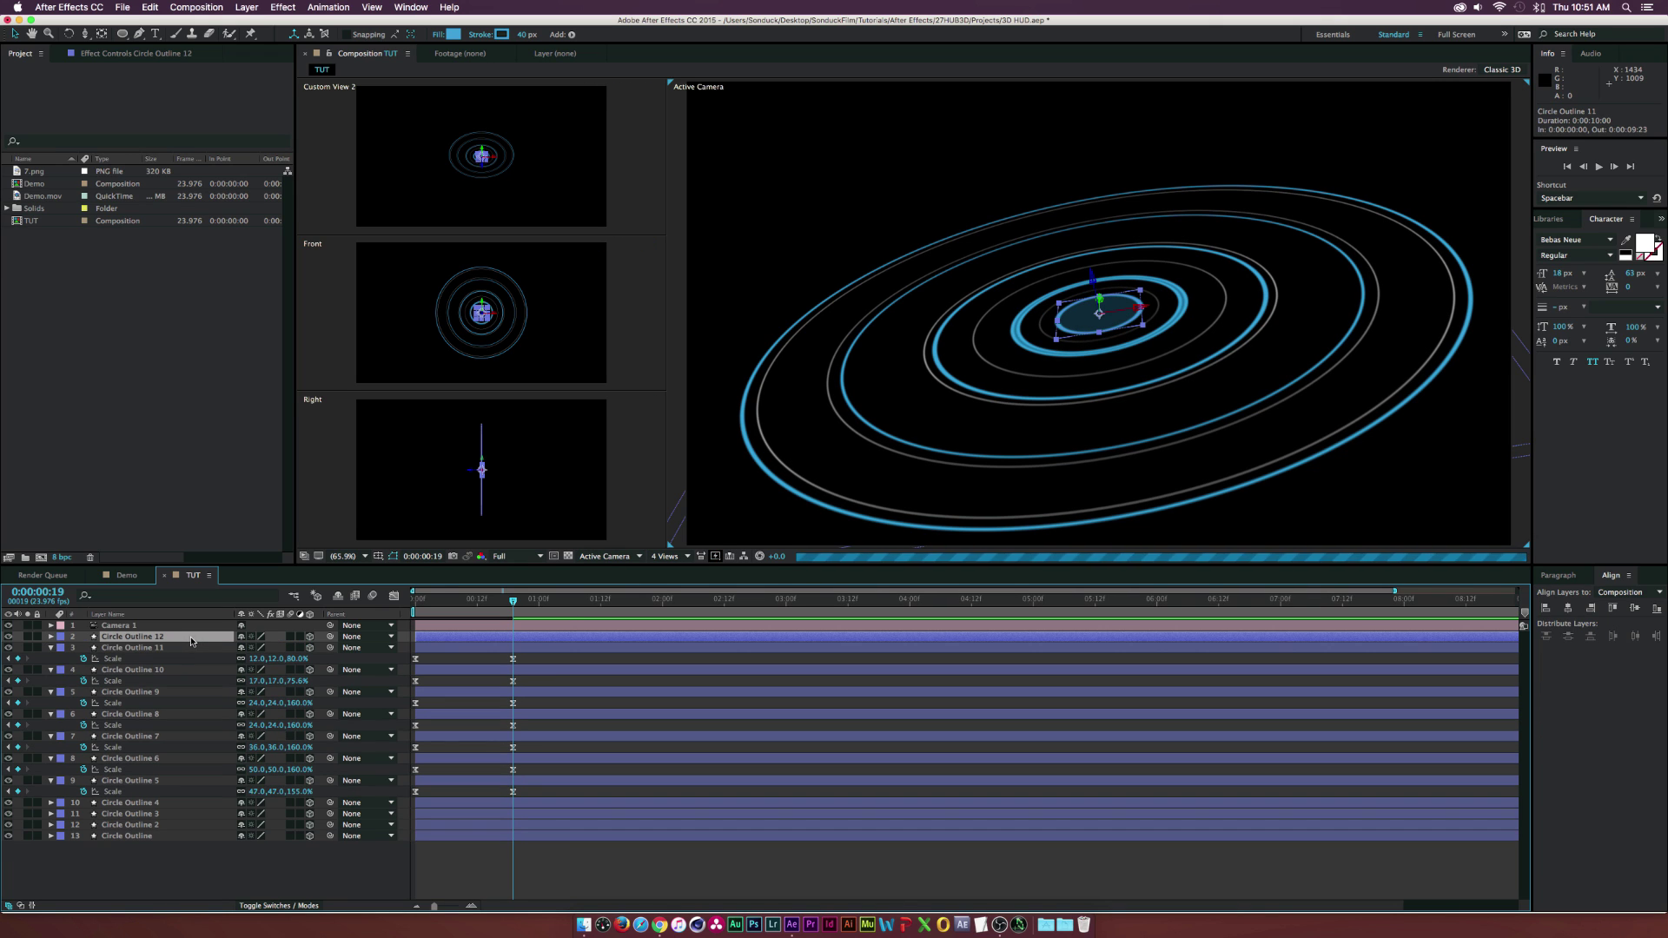
pyautogui.press('s')
pyautogui.moveTo(255, 648); pyautogui.dragTo(253, 648)
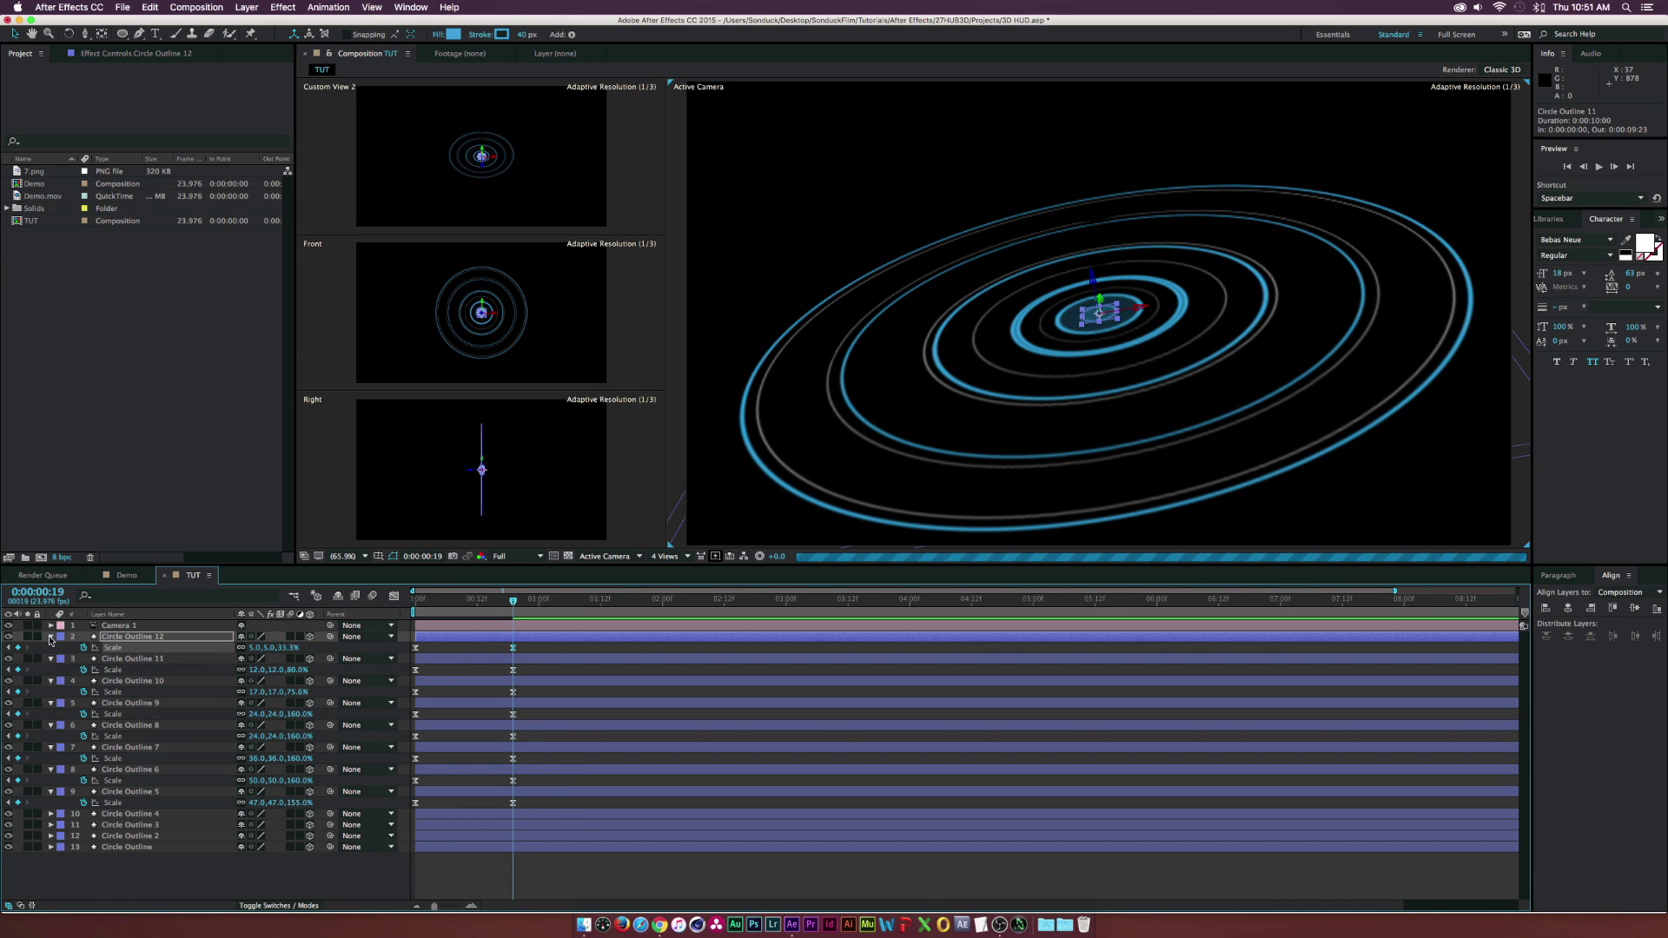
# Delete the stroke from the ellipse of Circle Outline 12 and raise its fill opacity to make a brighter center disc
pyautogui.click(51, 637)
pyautogui.click(61, 648)
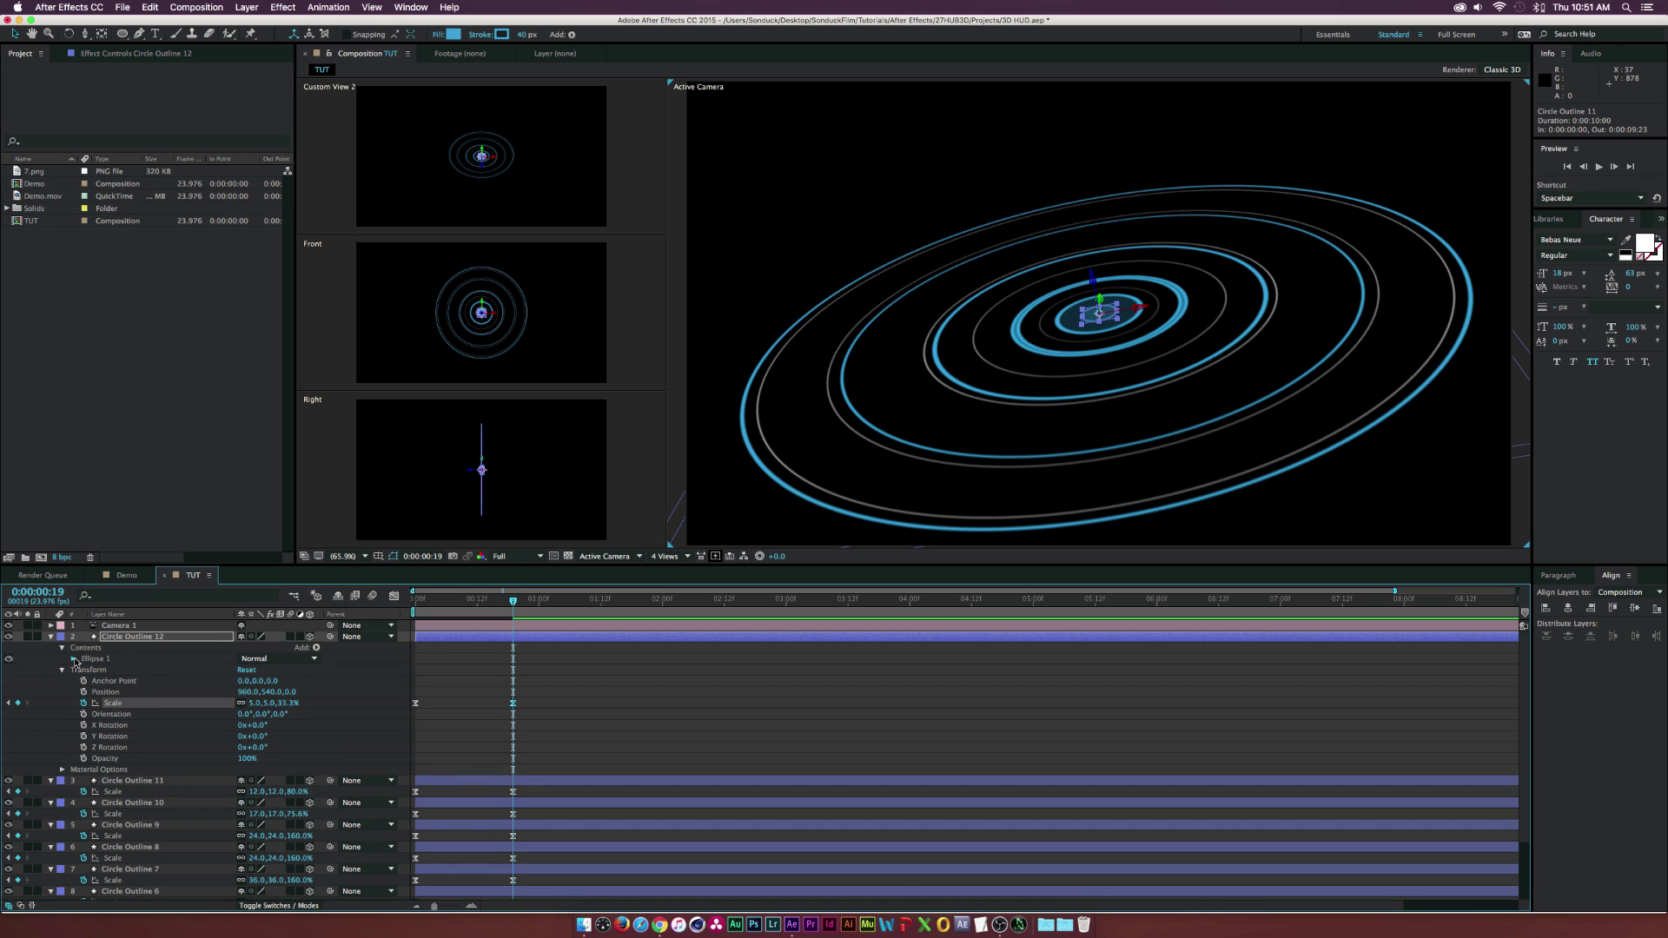
pyautogui.click(74, 658)
pyautogui.click(103, 692)
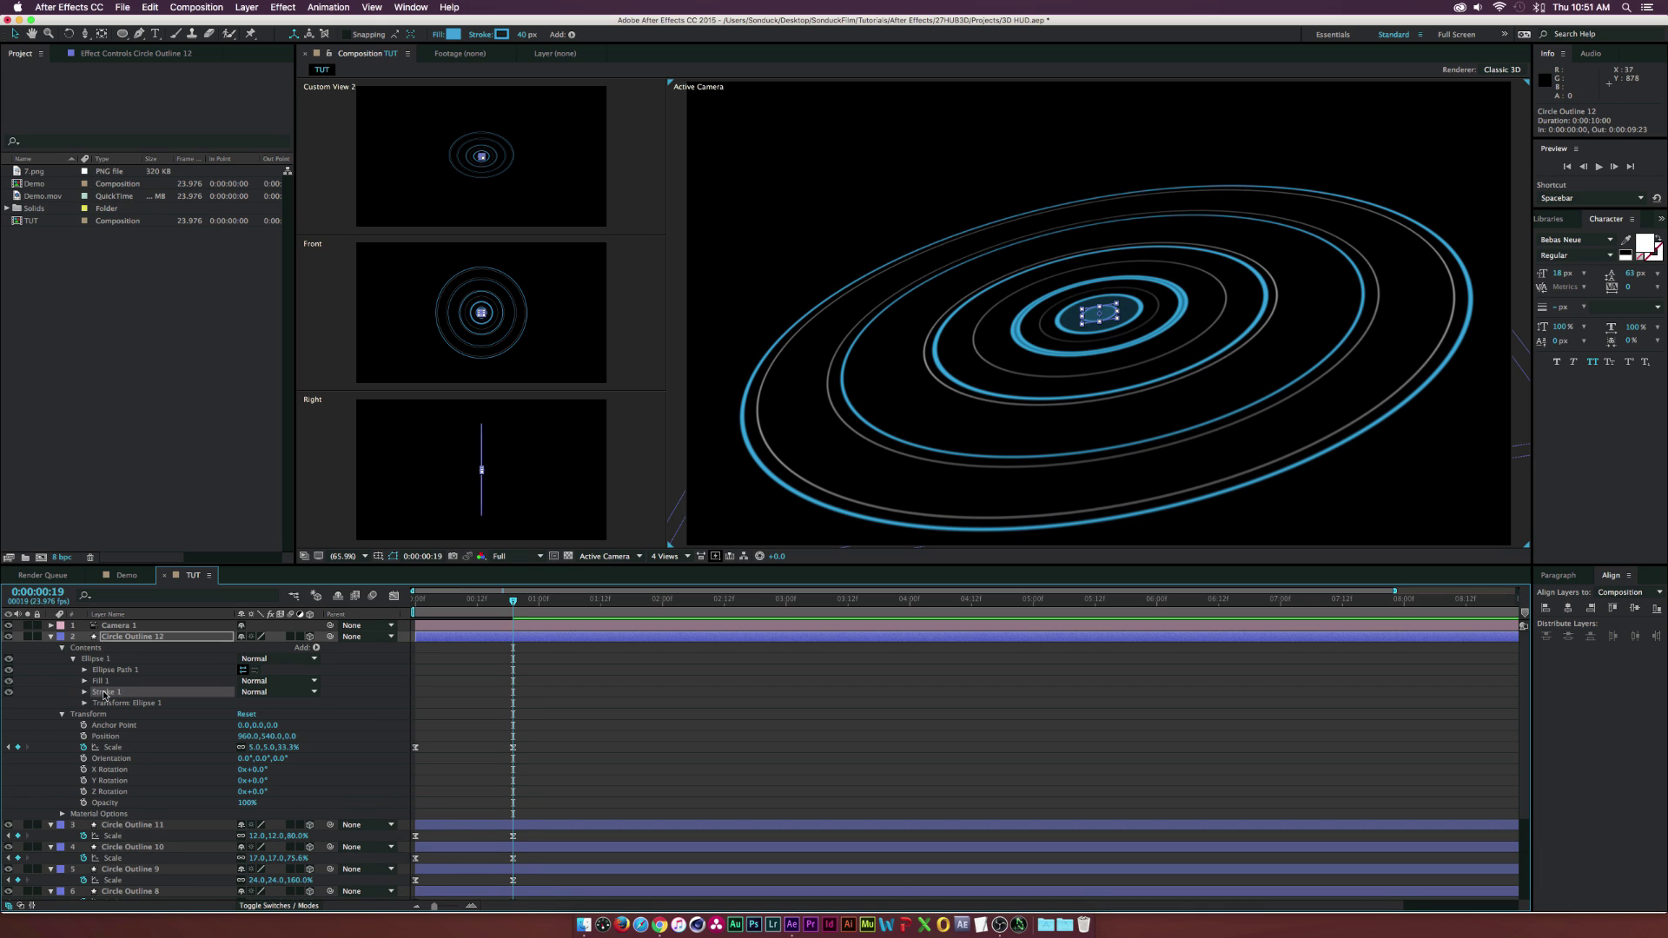
pyautogui.press('Delete')
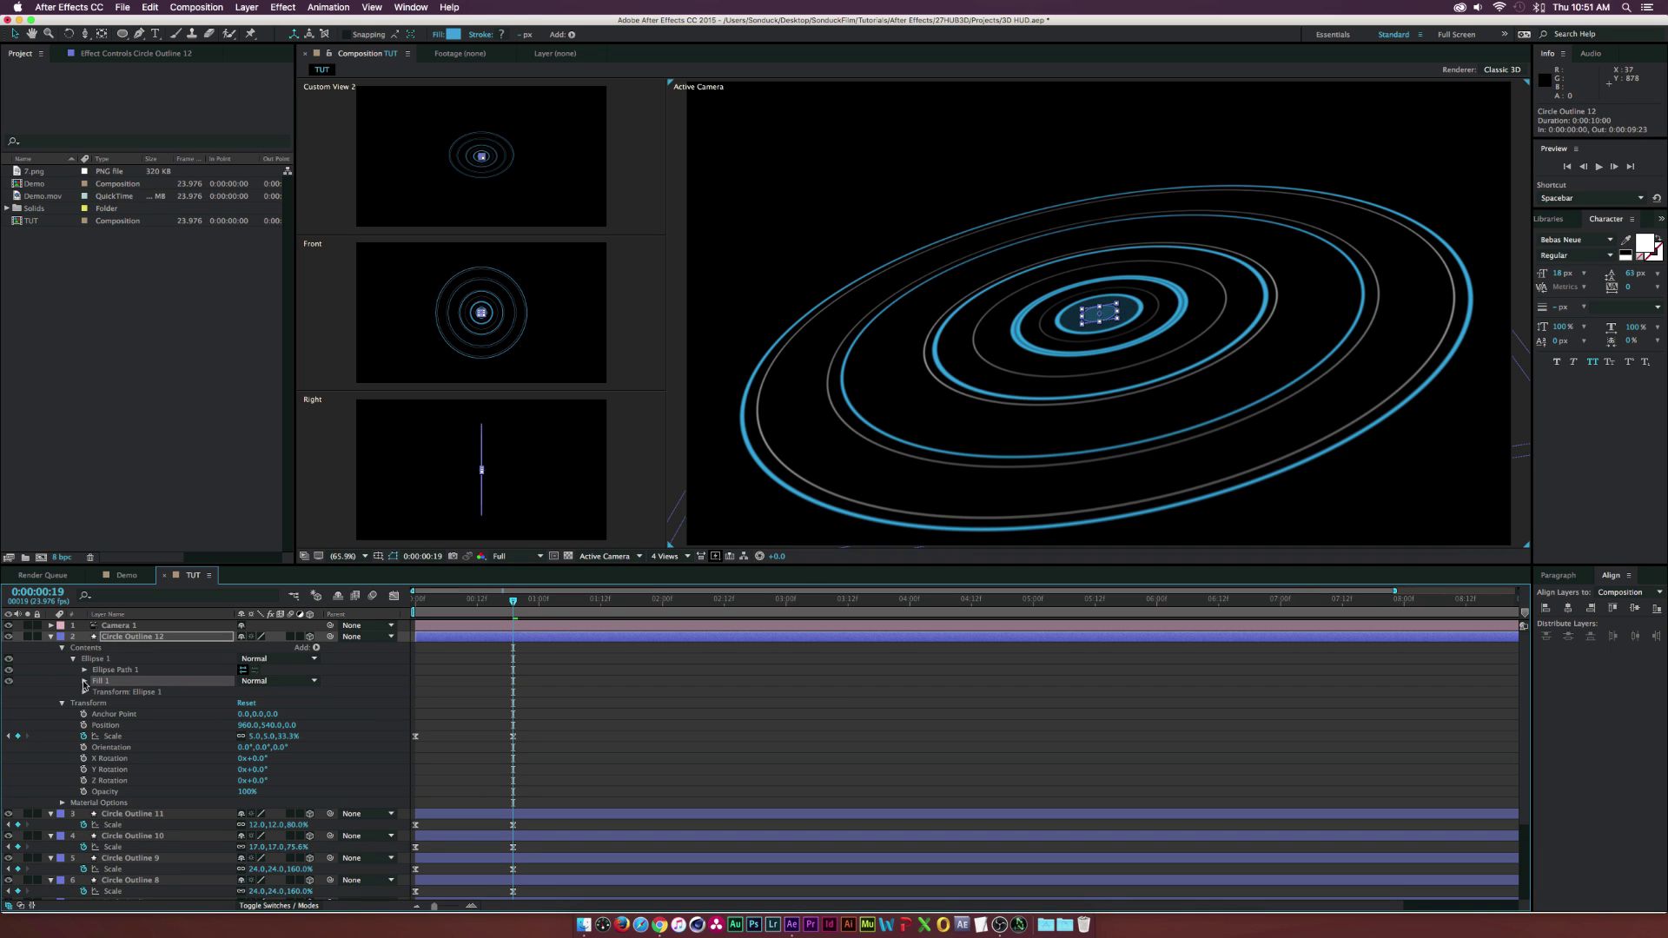
pyautogui.click(85, 681)
pyautogui.moveTo(244, 726); pyautogui.dragTo(355, 724)
pyautogui.click(355, 725)
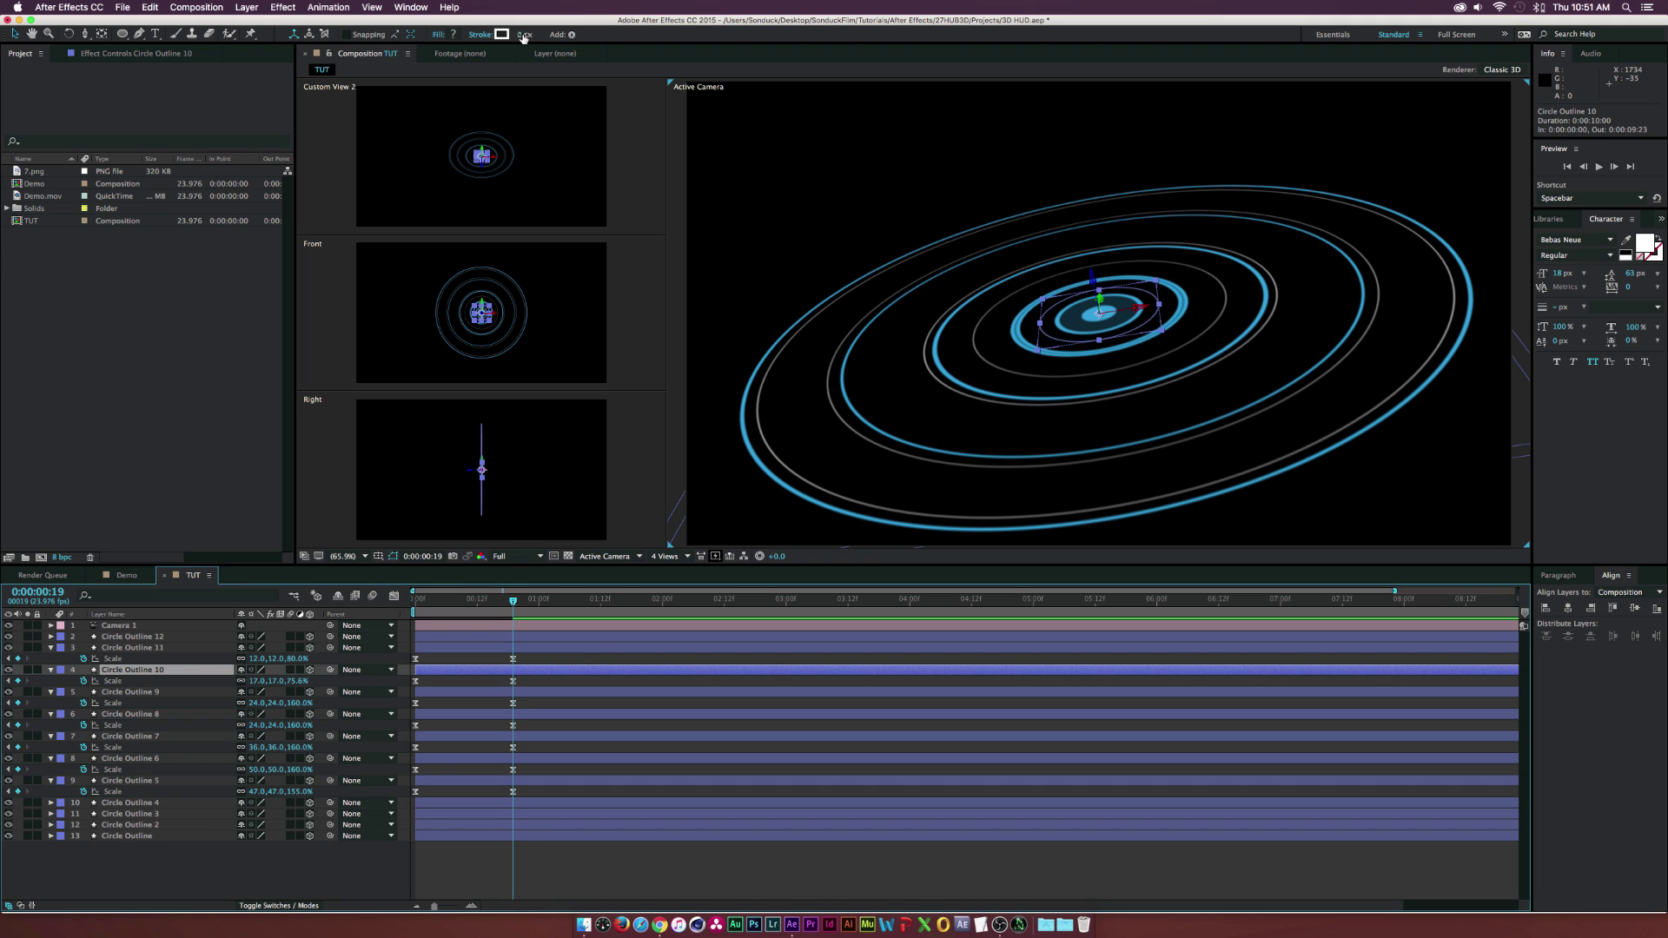
# Set the white stroke of Circle Outline 10, the thin ring around the filled center discs, to 3 px
pyautogui.click(519, 35)
pyautogui.write('3')
pyautogui.click(634, 36)
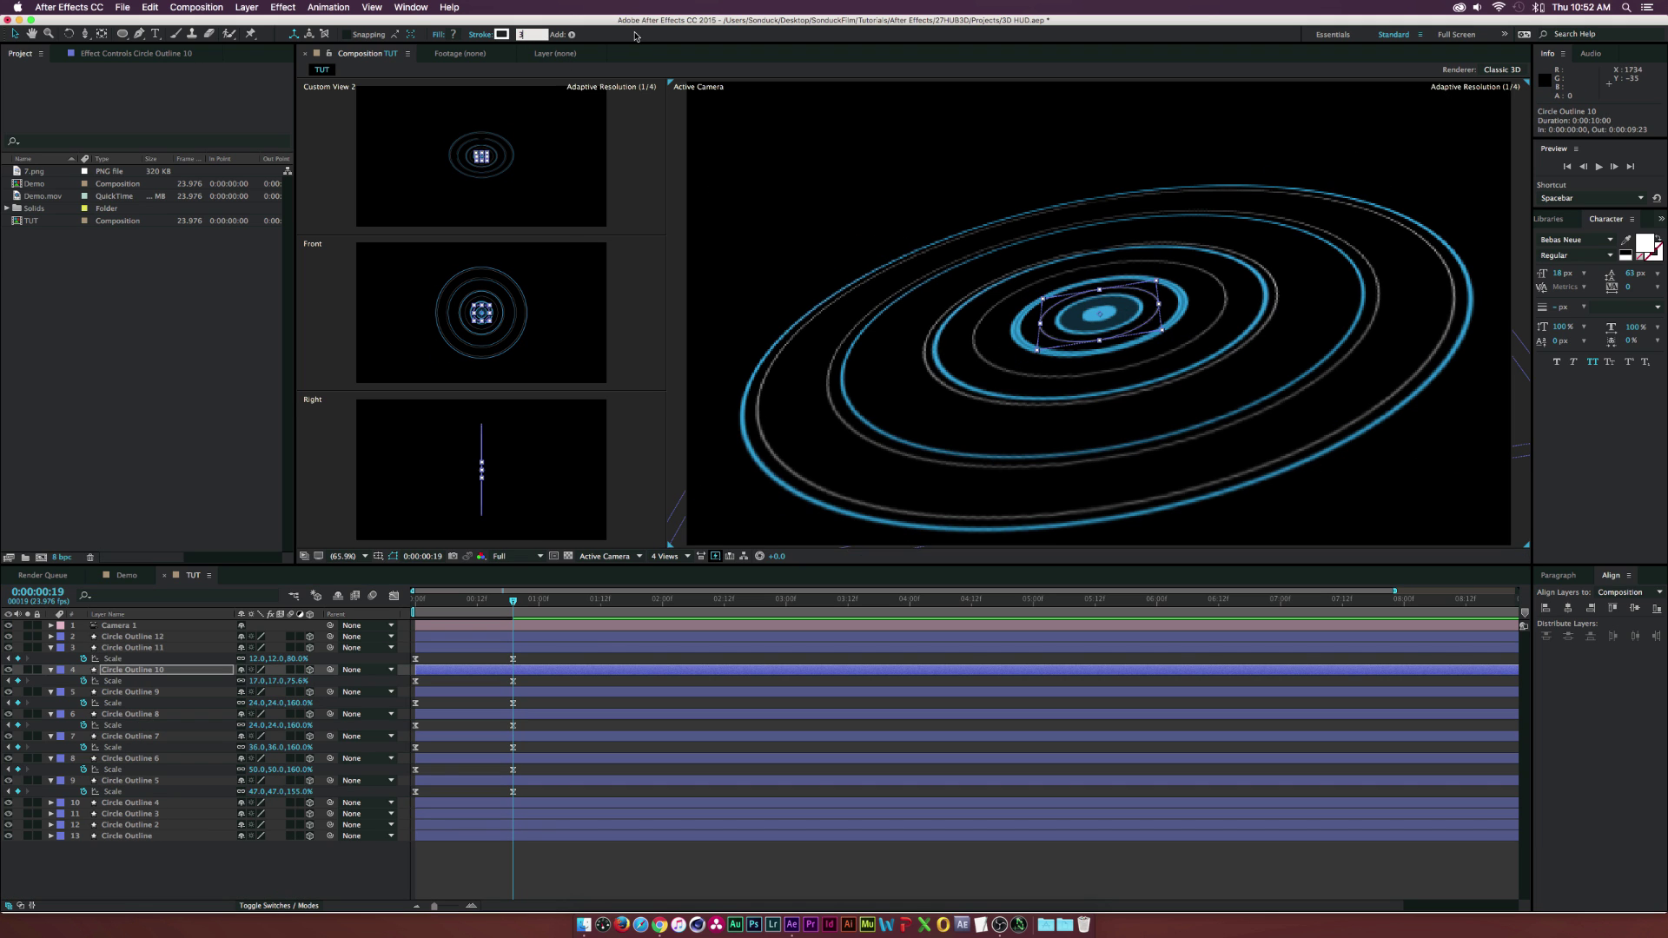
pyautogui.click(148, 670)
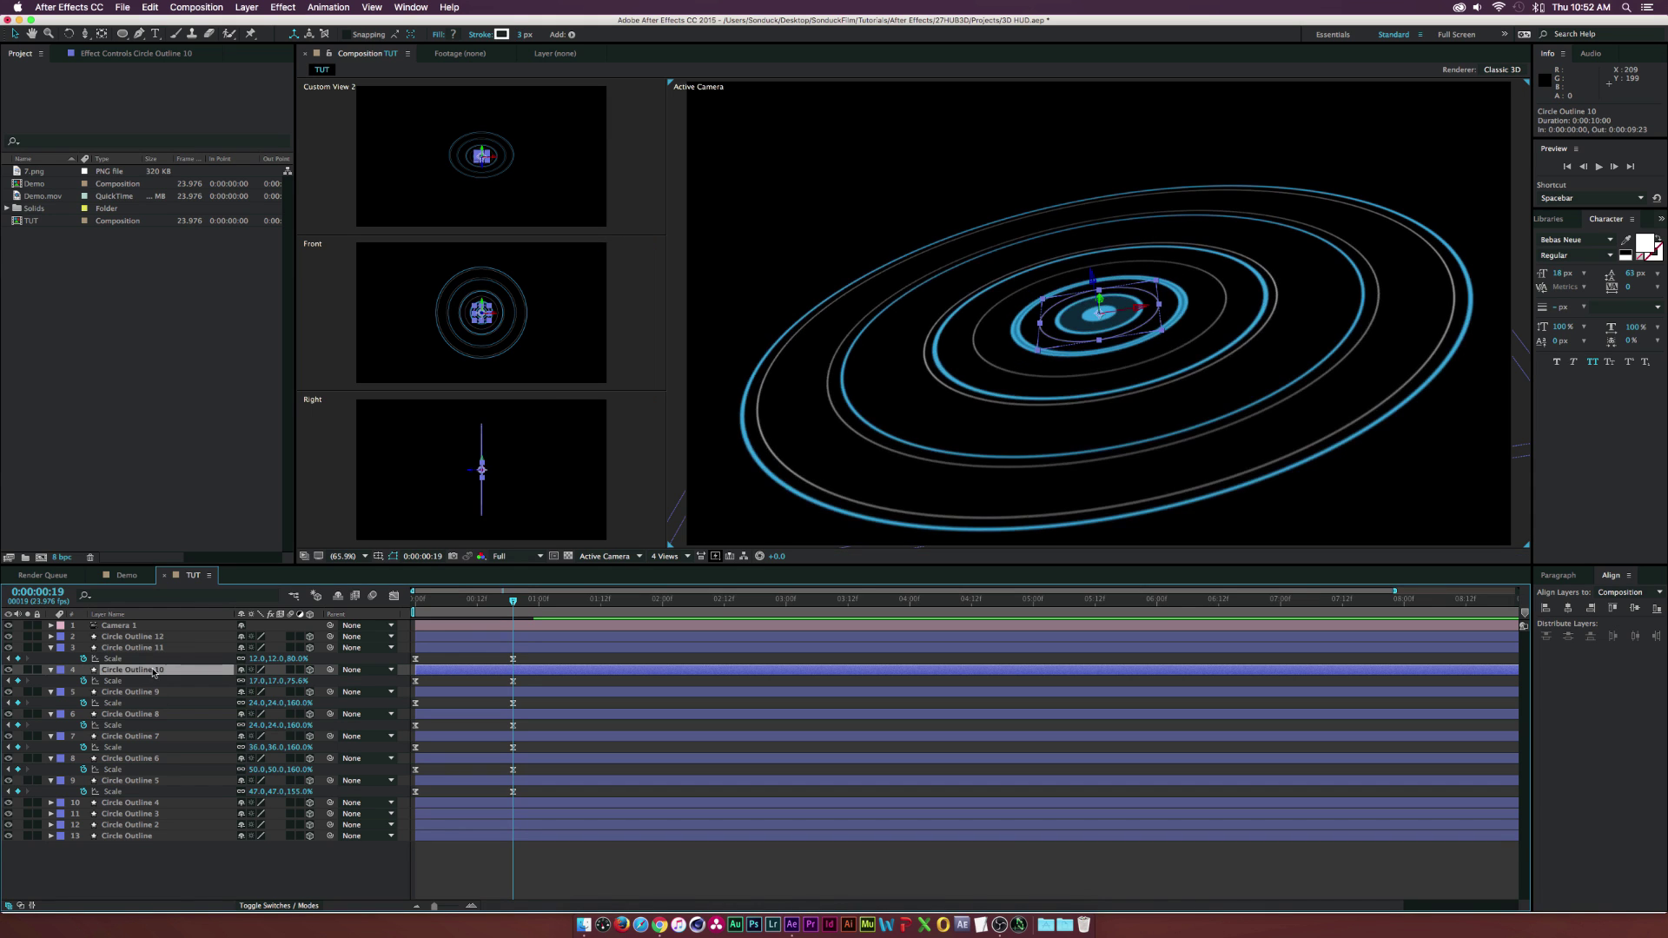
# Duplicate Circle Outline 10, move the copy directly beneath Camera 1, and reduce its scale to 8% at the 0:00:00:19 keyframe
pyautogui.press('super+d')
pyautogui.moveTo(149, 670); pyautogui.dragTo(157, 634)
pyautogui.press('s')
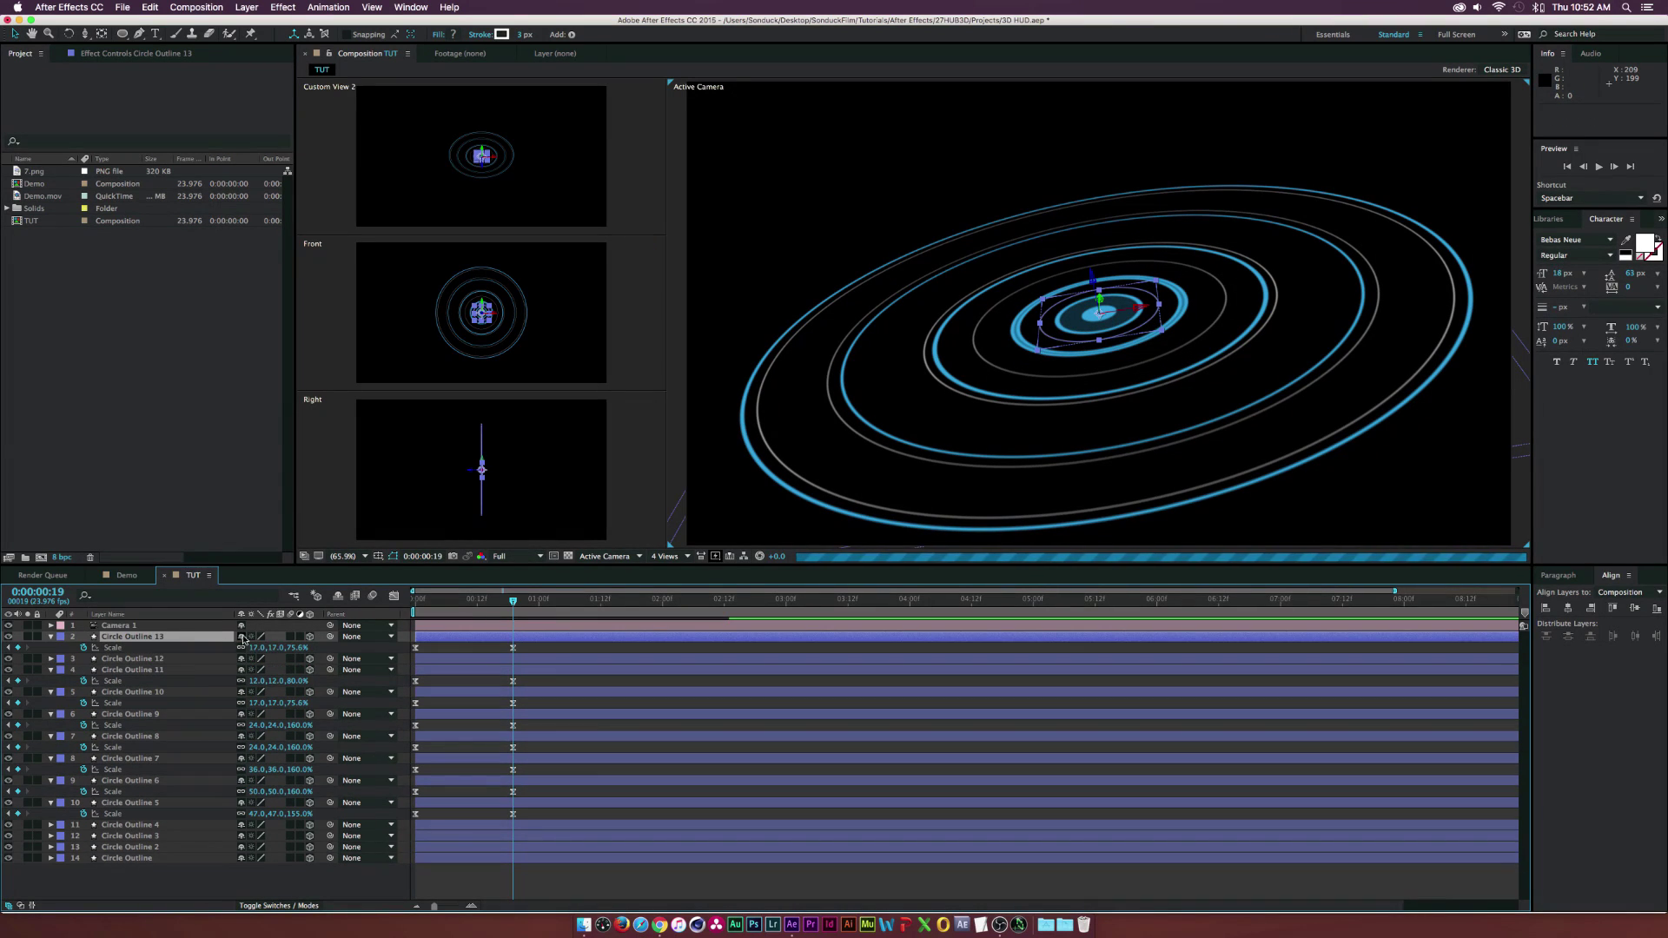
pyautogui.press('F2')
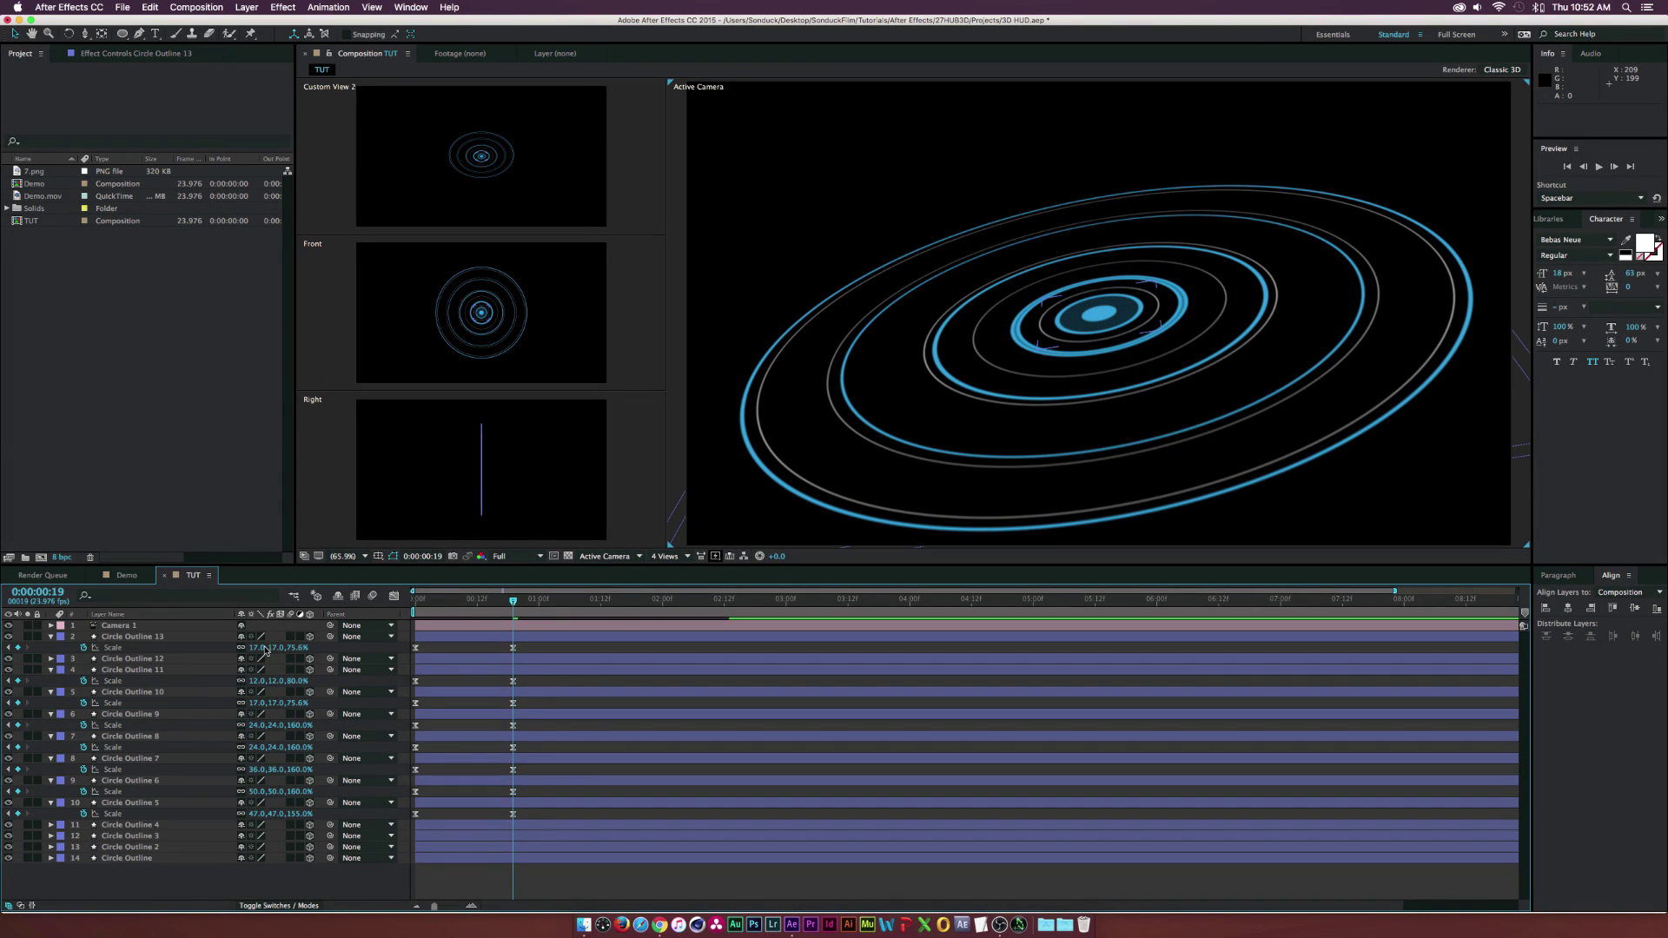
pyautogui.moveTo(259, 647); pyautogui.dragTo(256, 647)
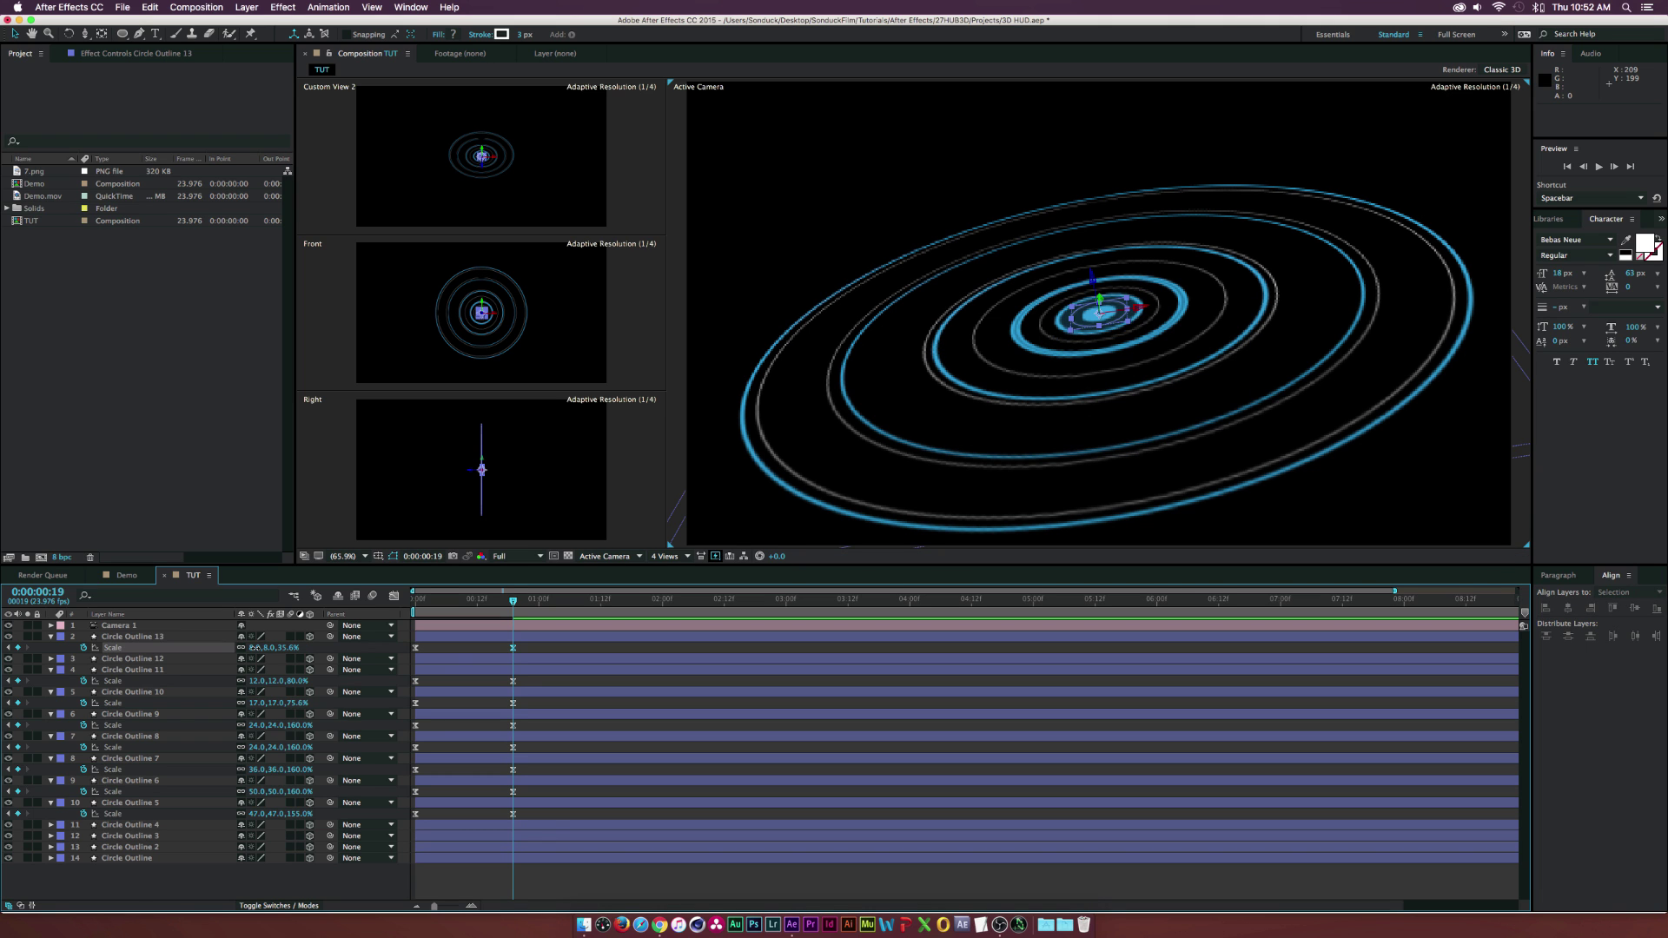
pyautogui.click(189, 637)
pyautogui.press(',')
pyautogui.press('F2')
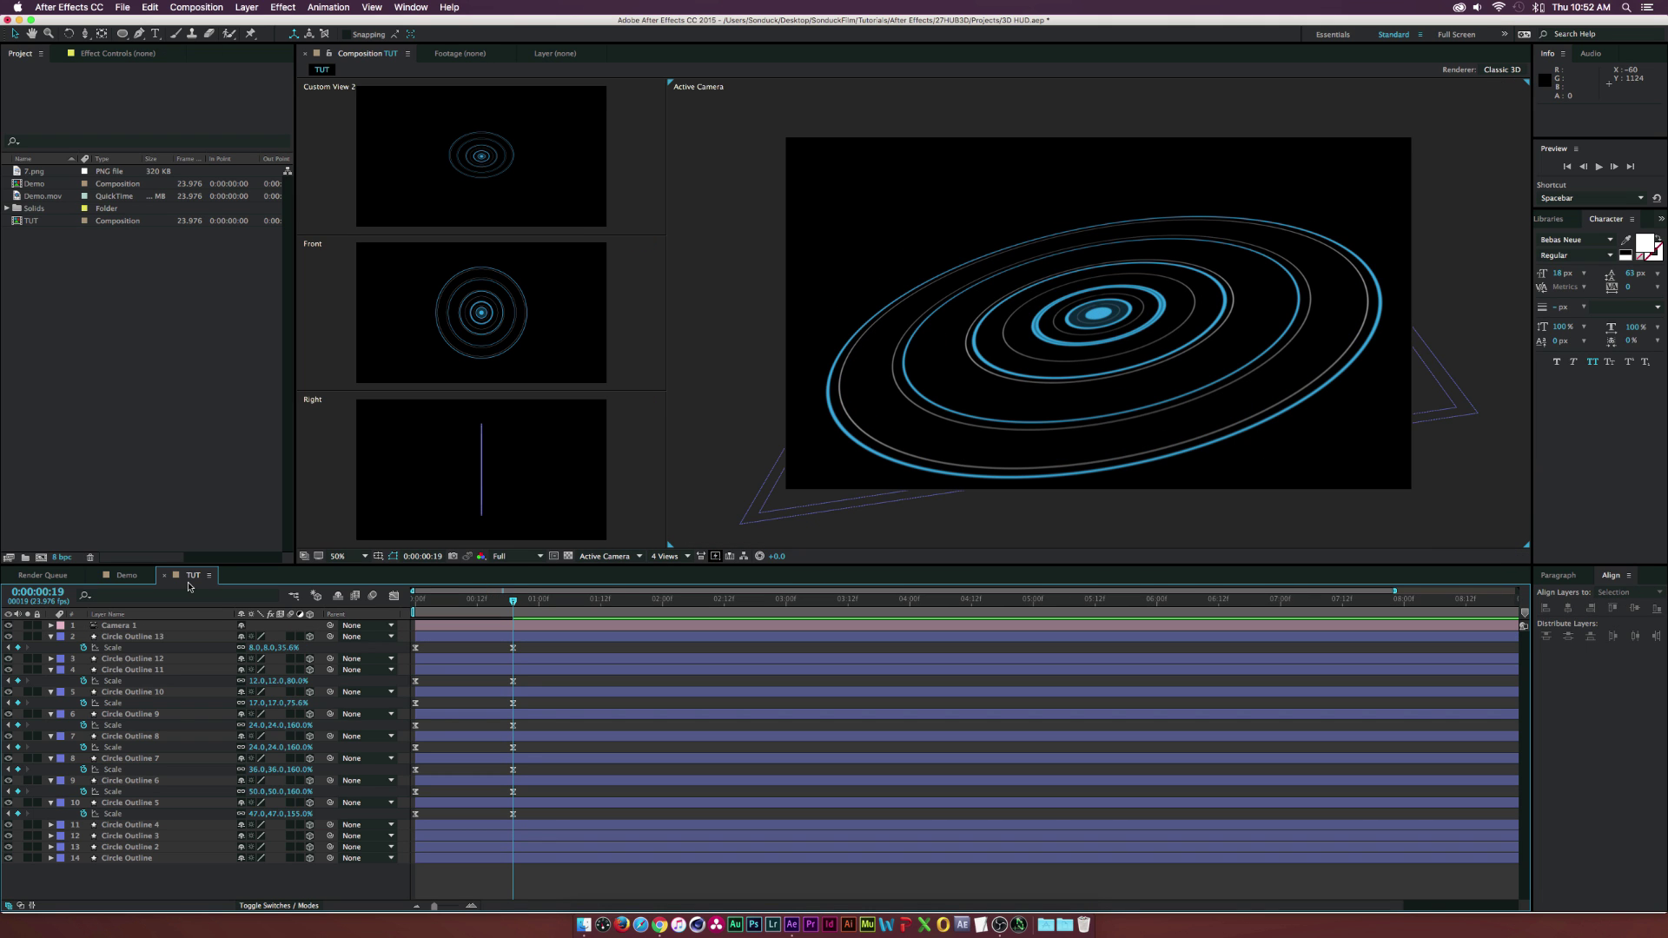
pyautogui.click(822, 470)
pyautogui.press('F2')
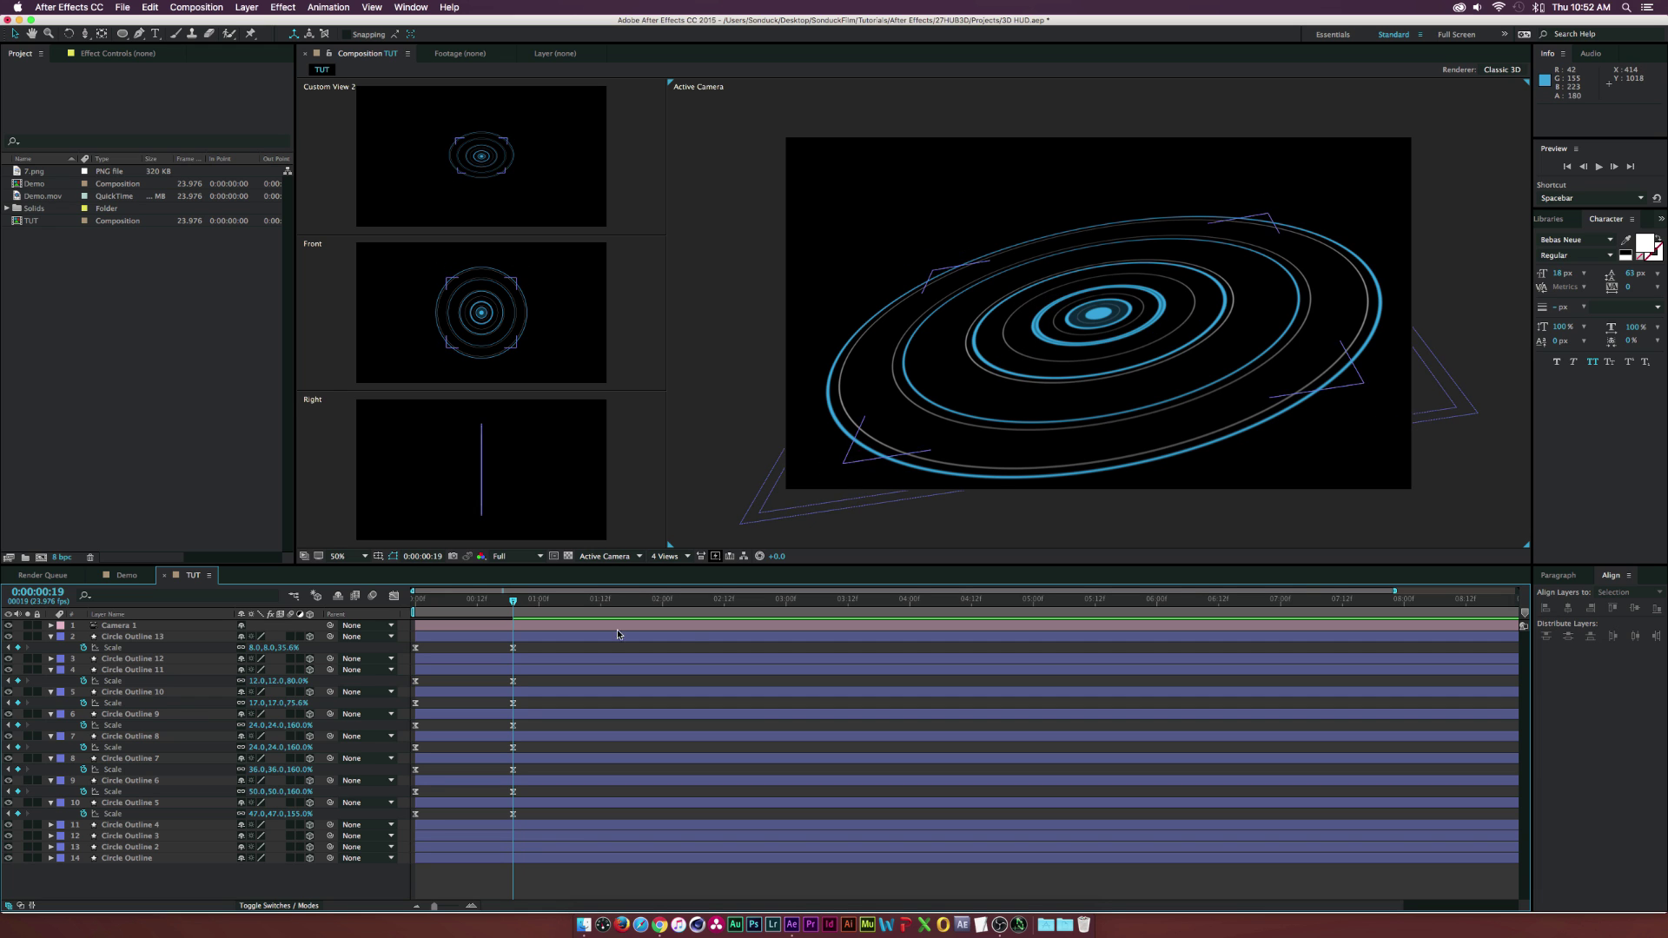
pyautogui.moveTo(513, 601)
pyautogui.mouseDown()
pyautogui.moveTo(432, 602)
pyautogui.moveTo(514, 602)
pyautogui.mouseUp()
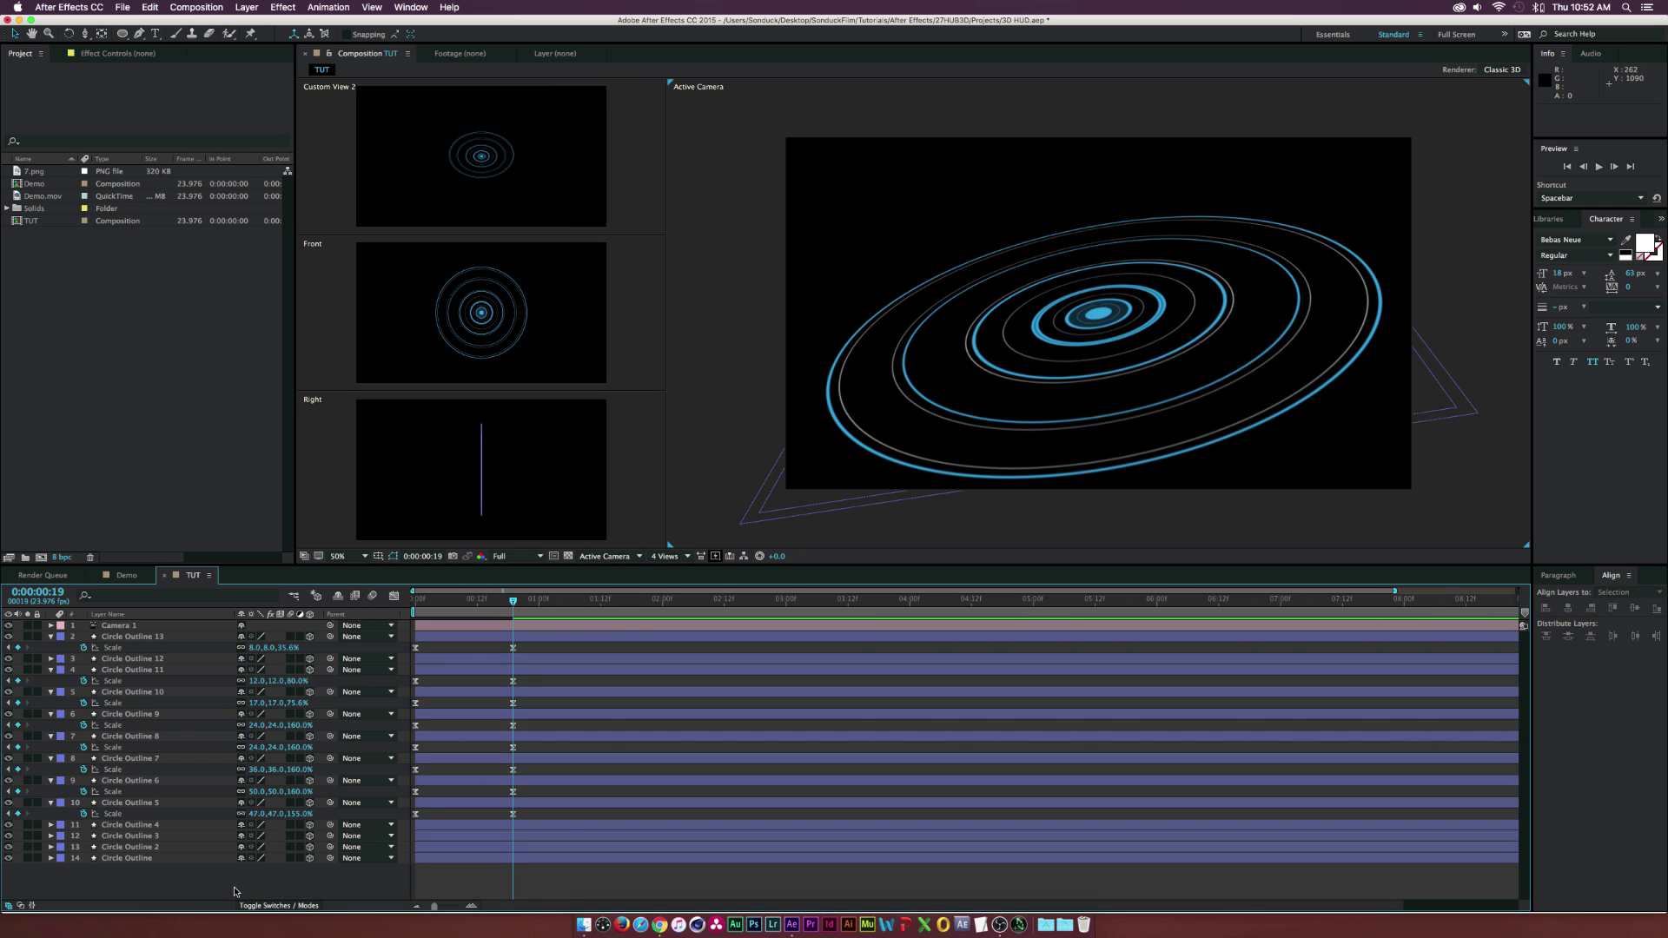
# Duplicate Circle Outline 3, the thin blue ring, and reduce the copy's scale to 63% at the 0:00:00:19 keyframe
pyautogui.click(139, 651)
pyautogui.click(141, 715)
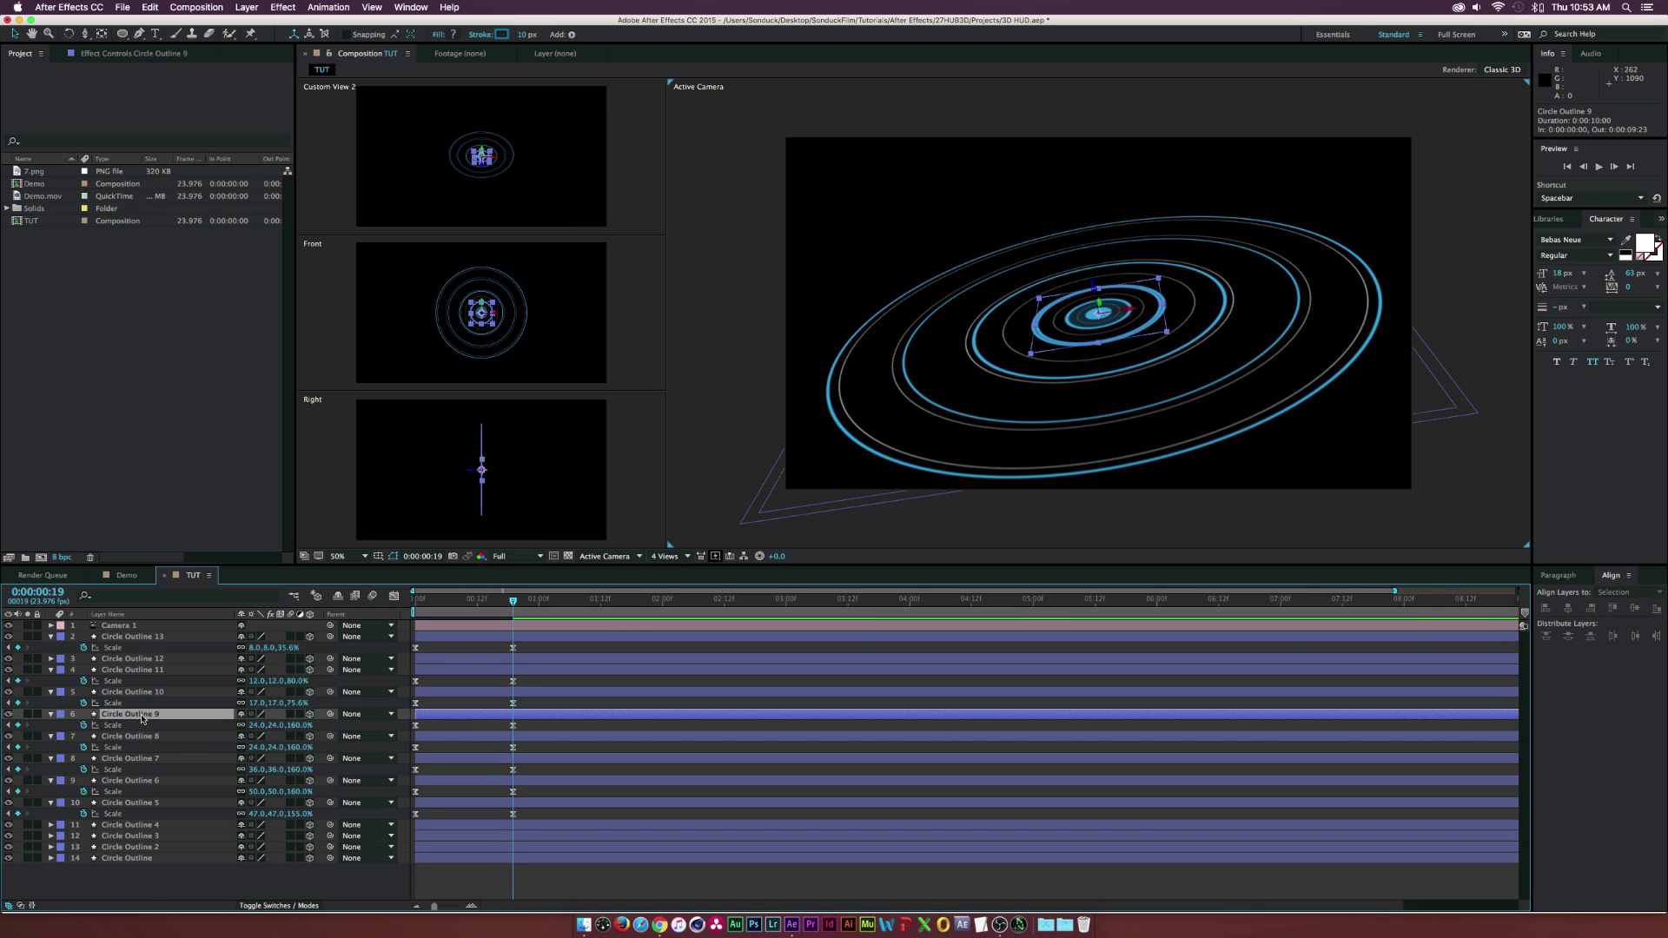
pyautogui.click(146, 738)
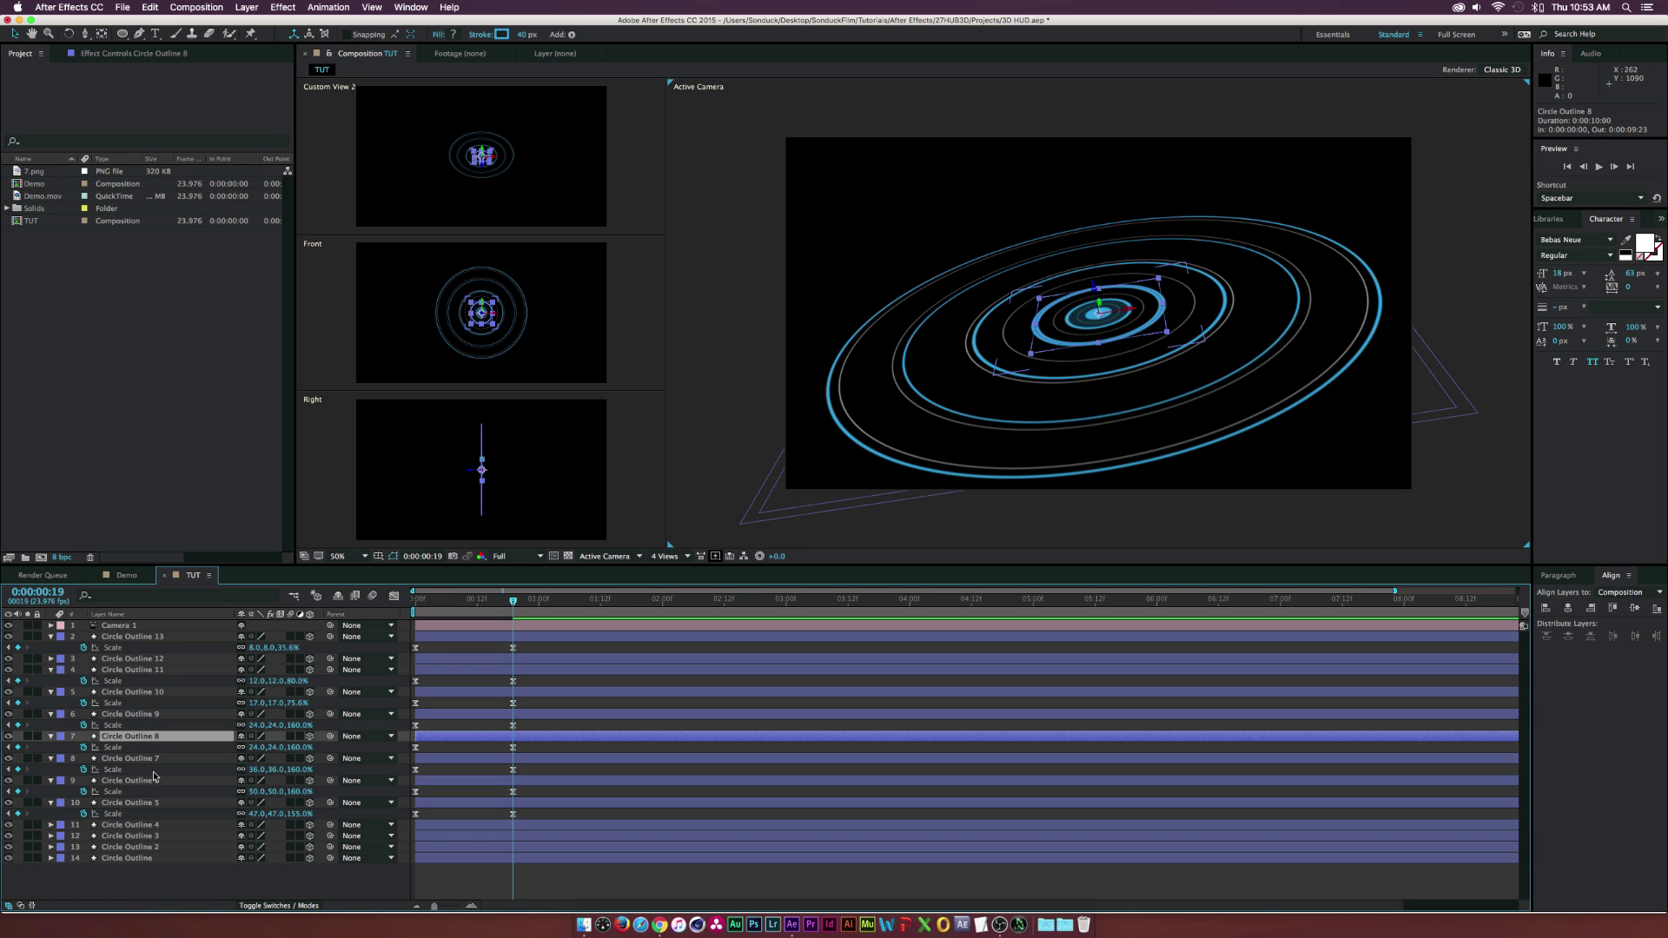
pyautogui.click(1018, 425)
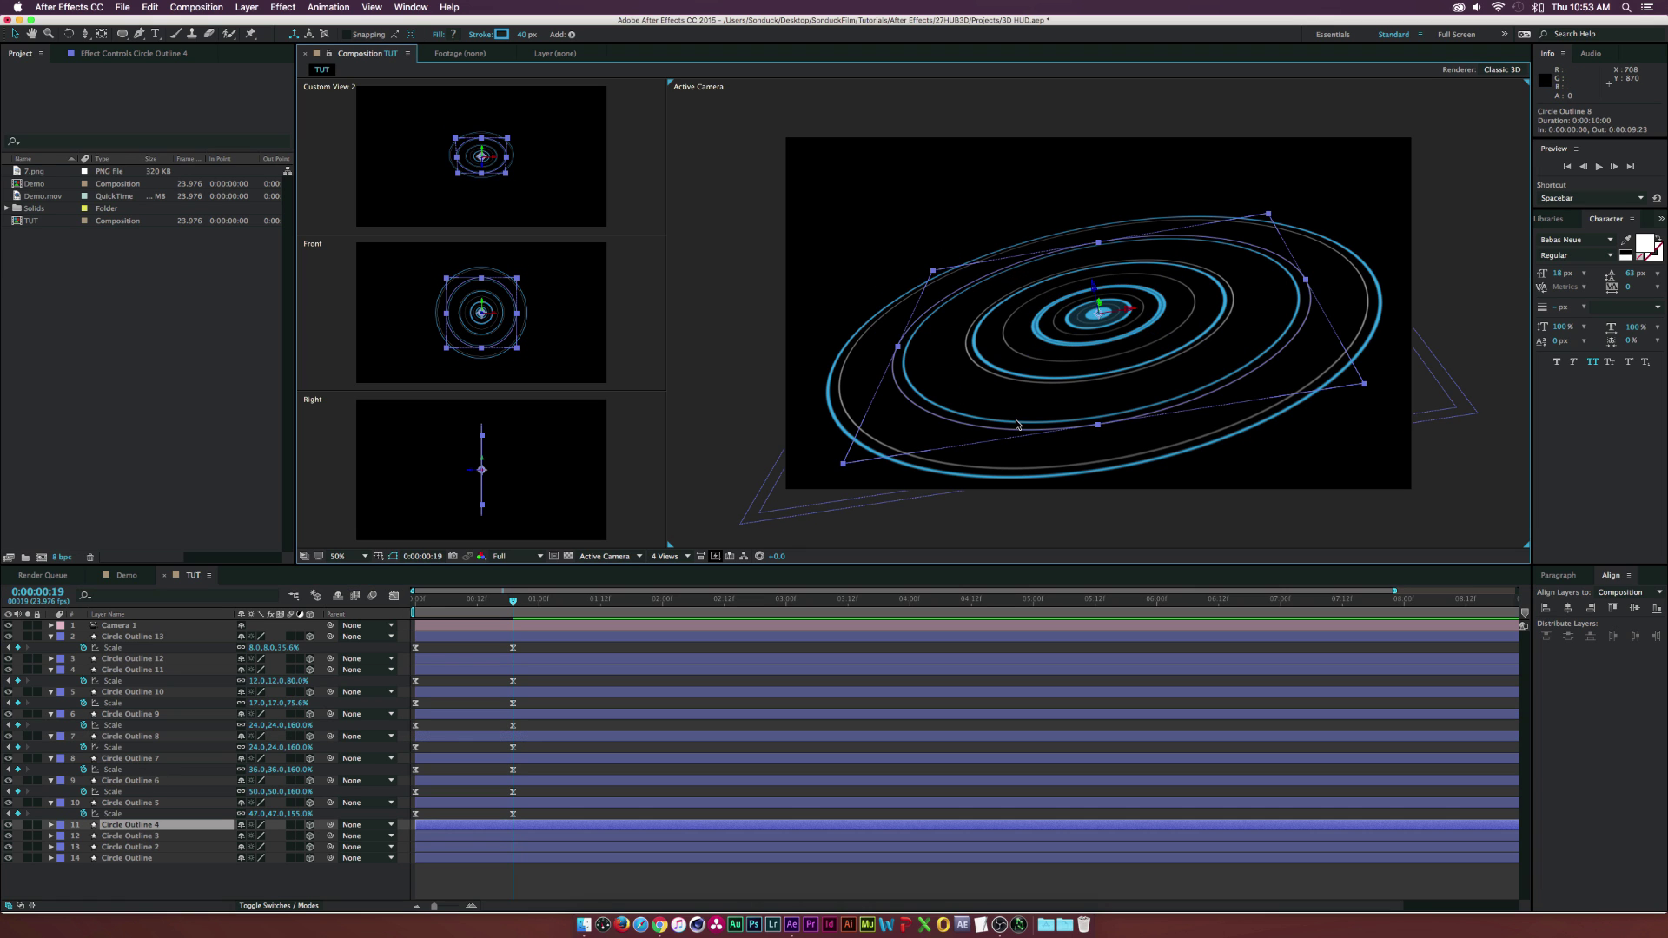
pyautogui.click(128, 837)
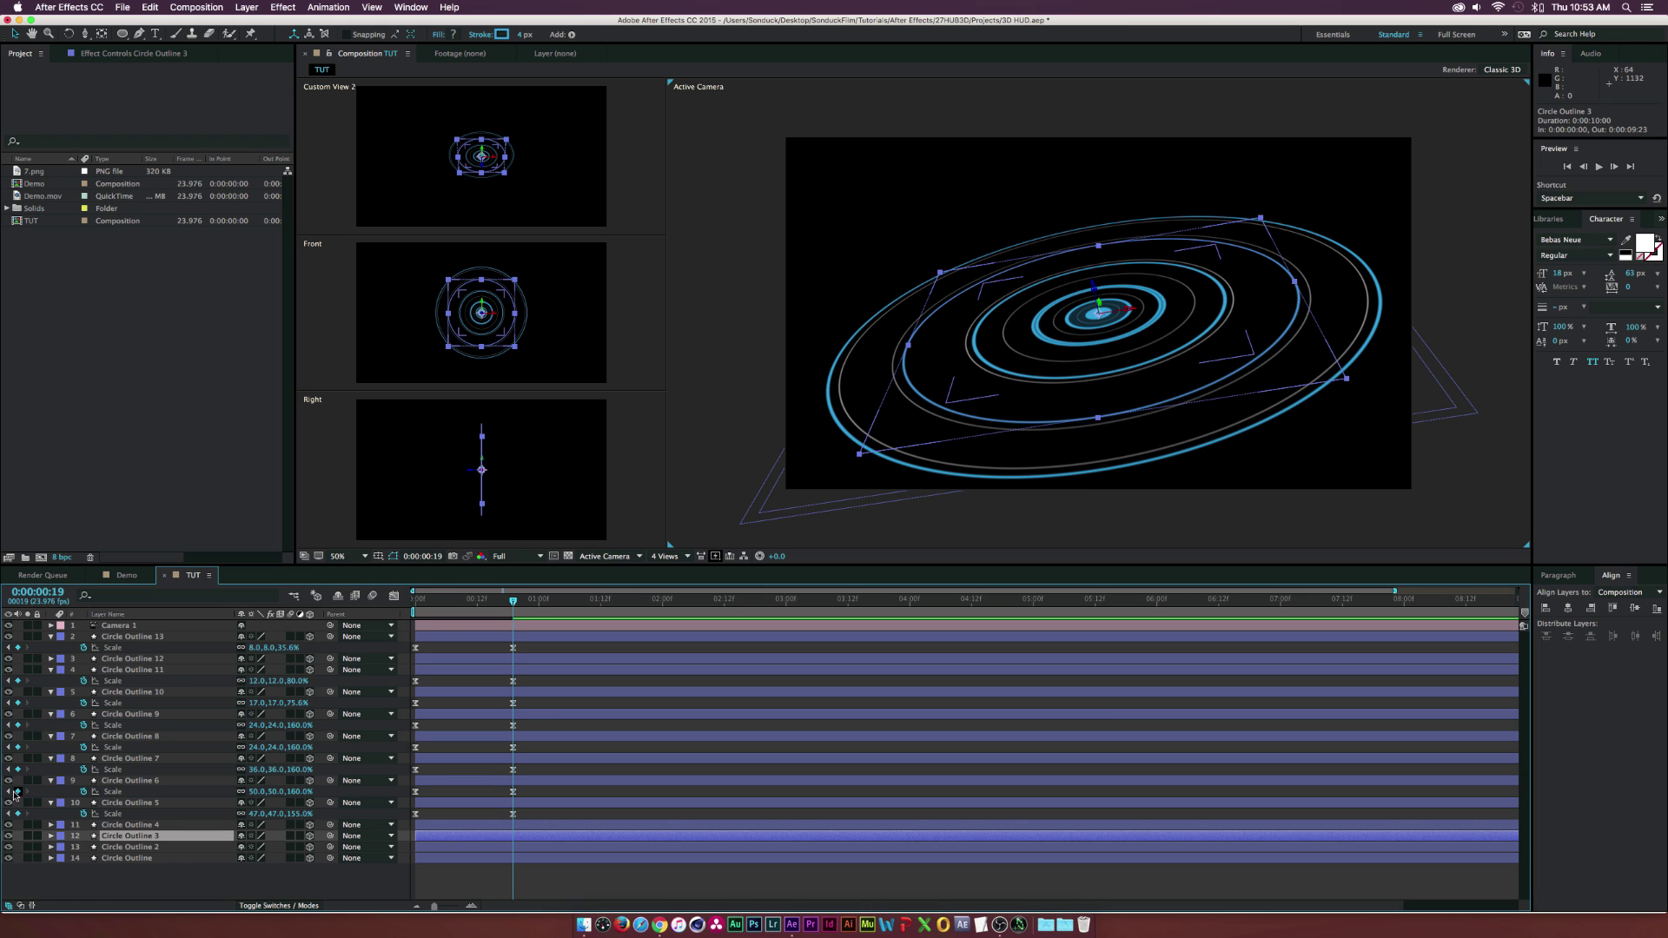
pyautogui.press('super+d')
pyautogui.moveTo(154, 839)
pyautogui.mouseDown()
pyautogui.moveTo(139, 639)
pyautogui.moveTo(148, 838)
pyautogui.mouseUp()
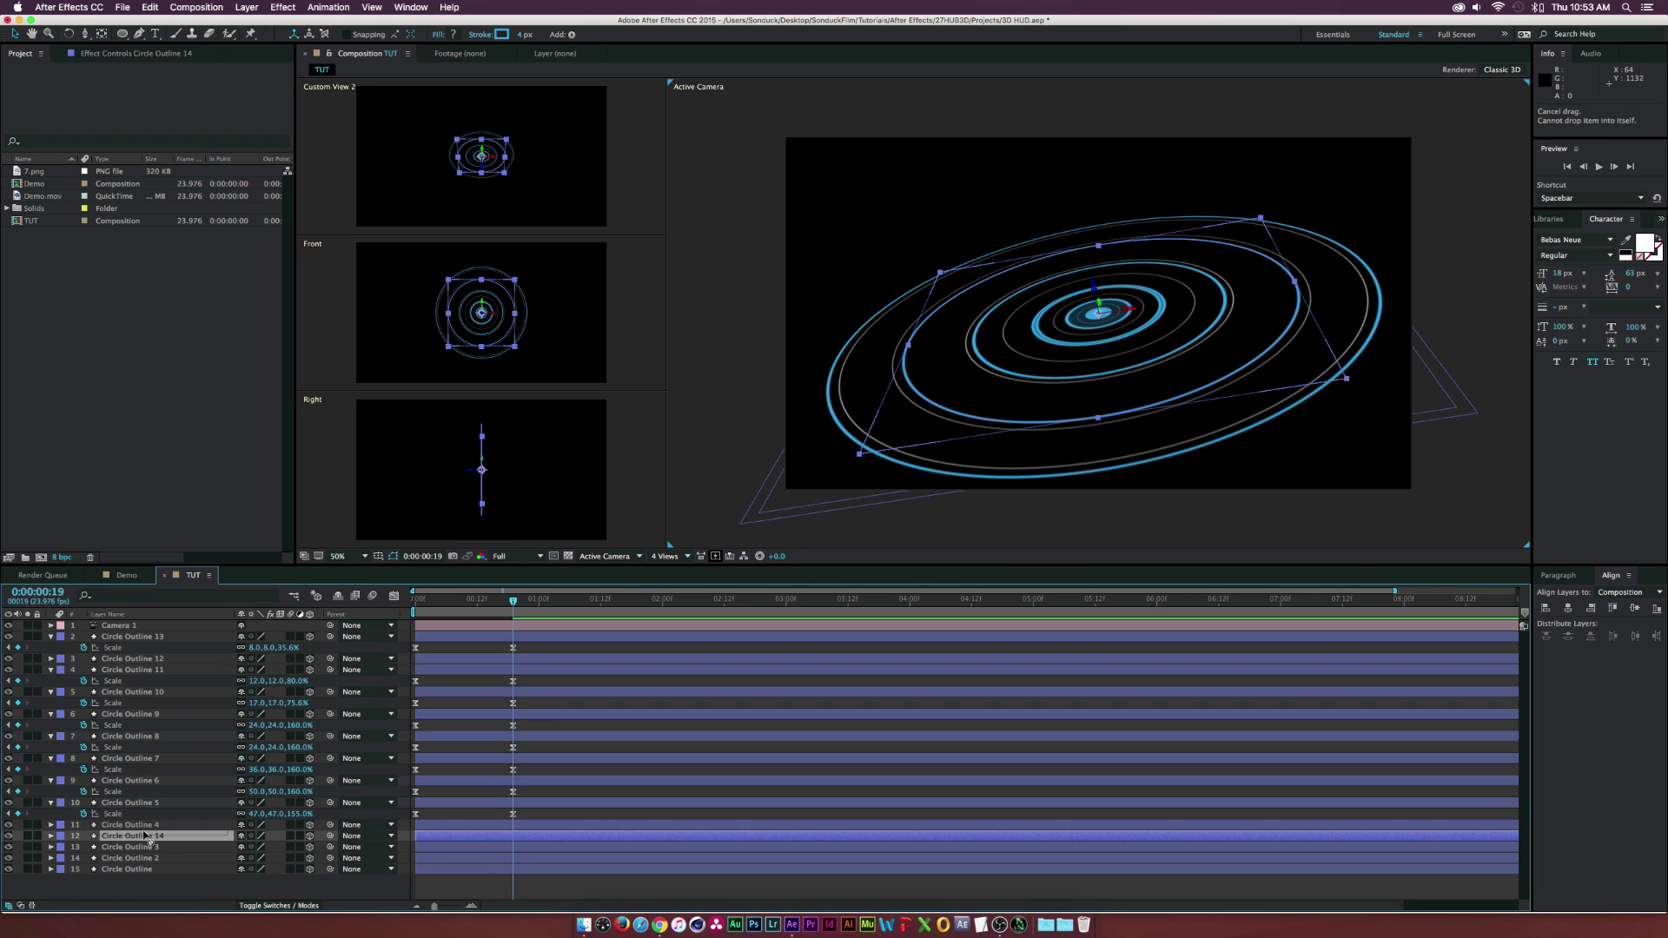
pyautogui.press('s')
pyautogui.moveTo(257, 847); pyautogui.dragTo(251, 850)
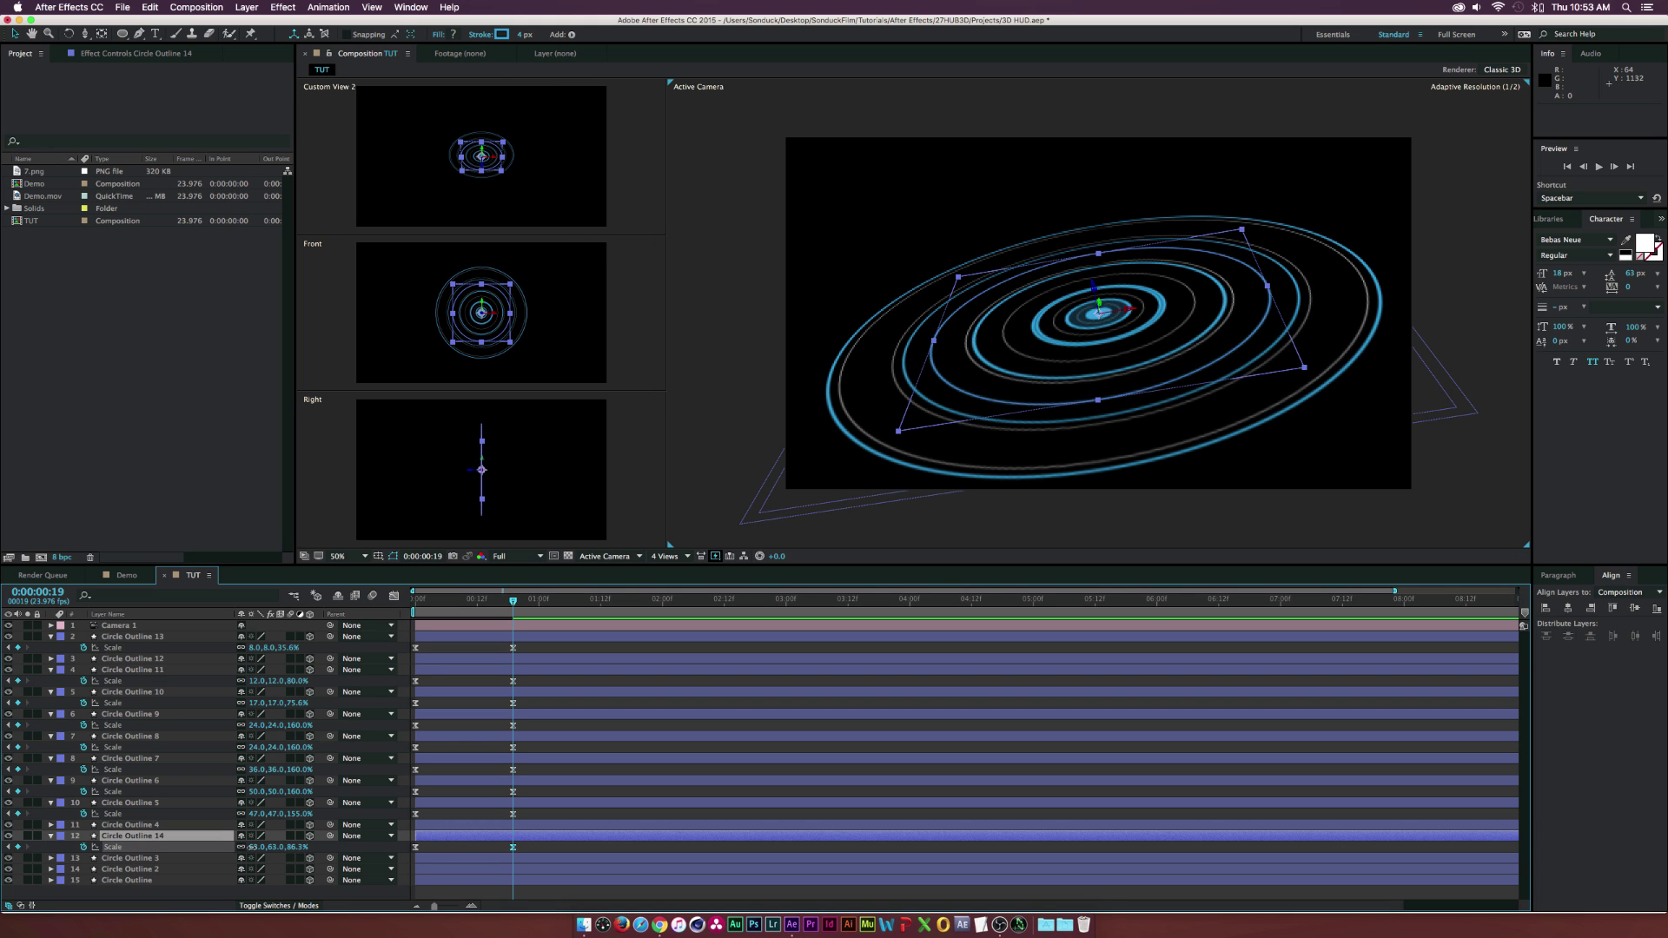
# Add a Trim Paths operator to the contents of Circle Outline 14 and expand its properties
pyautogui.click(50, 836)
pyautogui.click(51, 836)
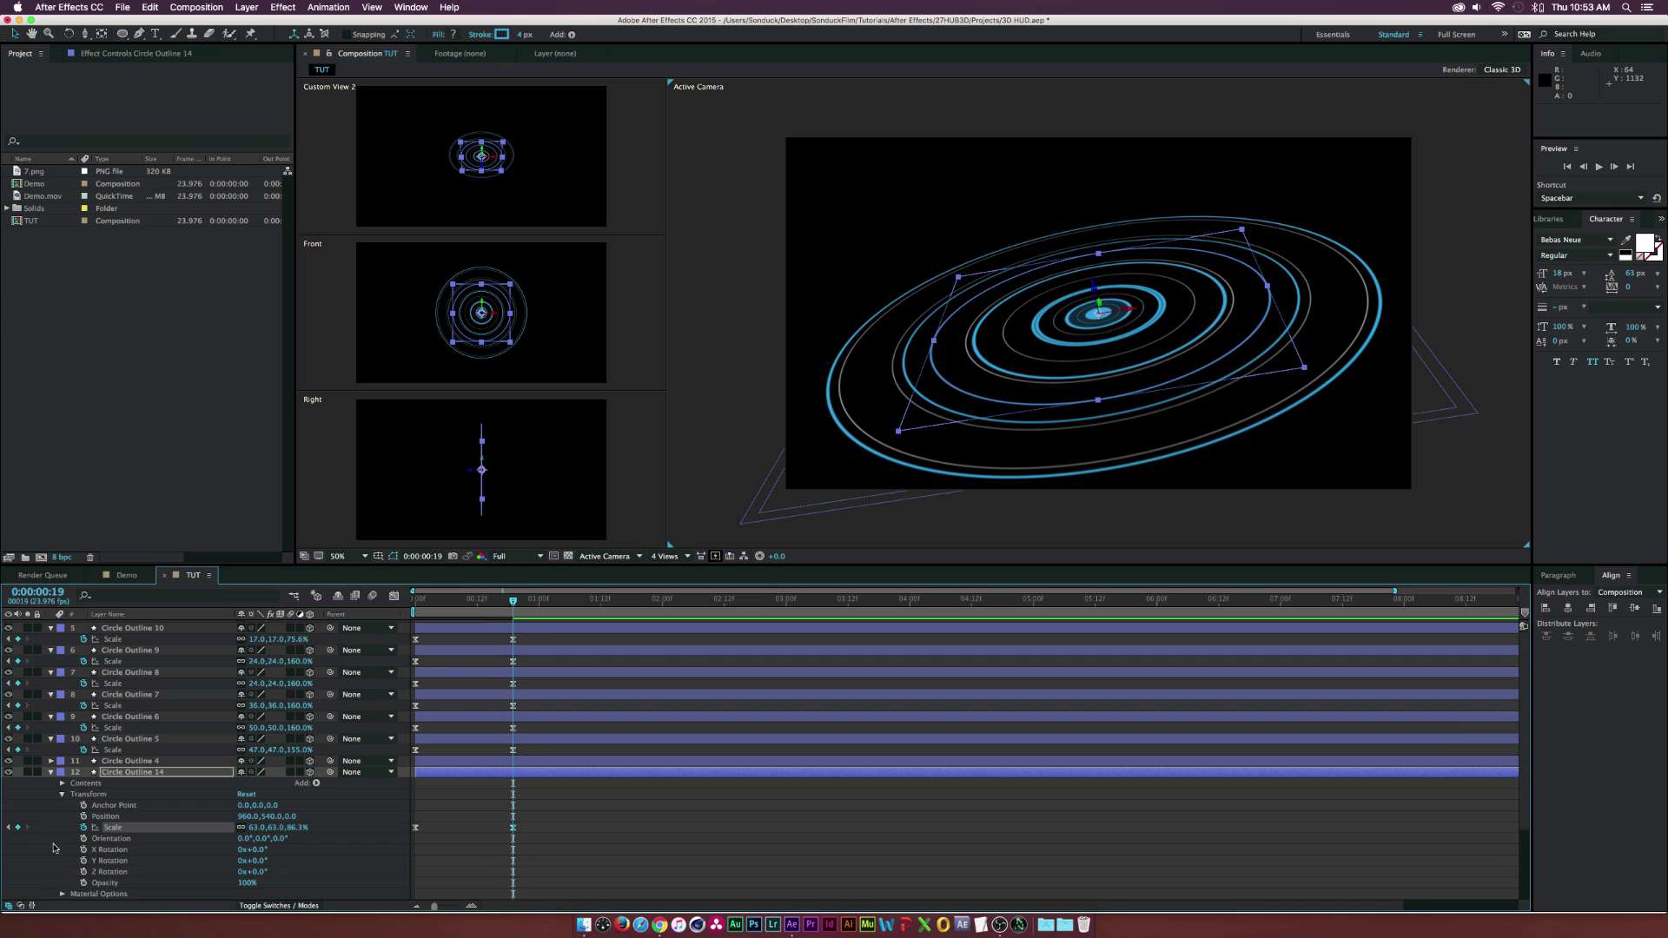
pyautogui.click(62, 784)
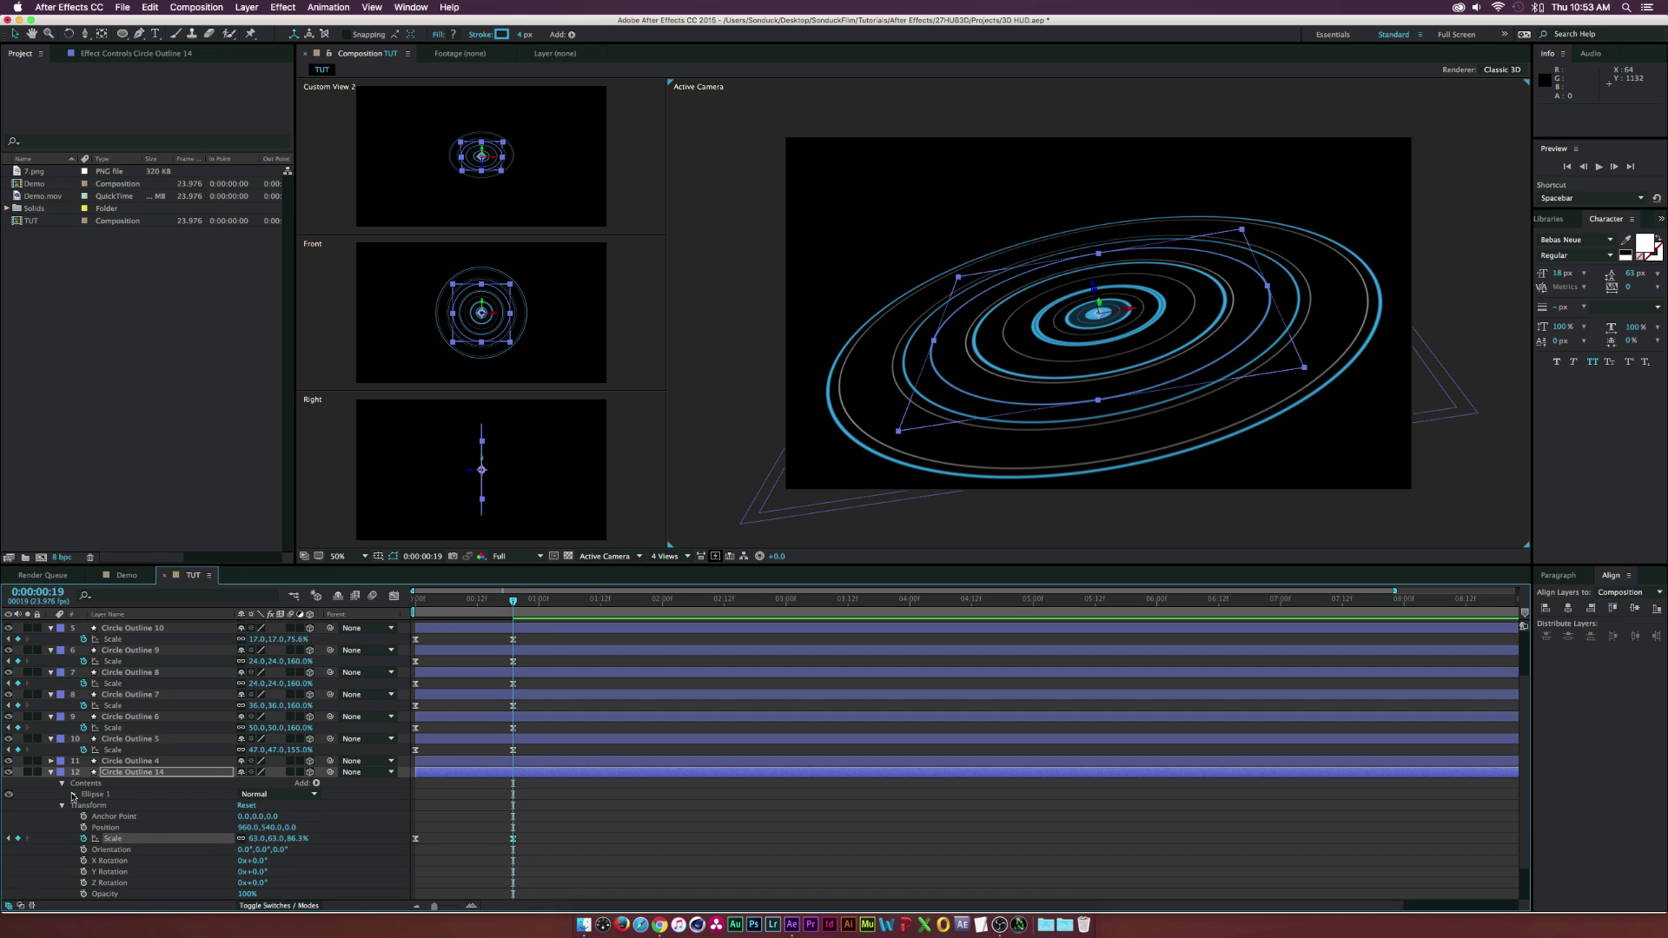
pyautogui.click(73, 794)
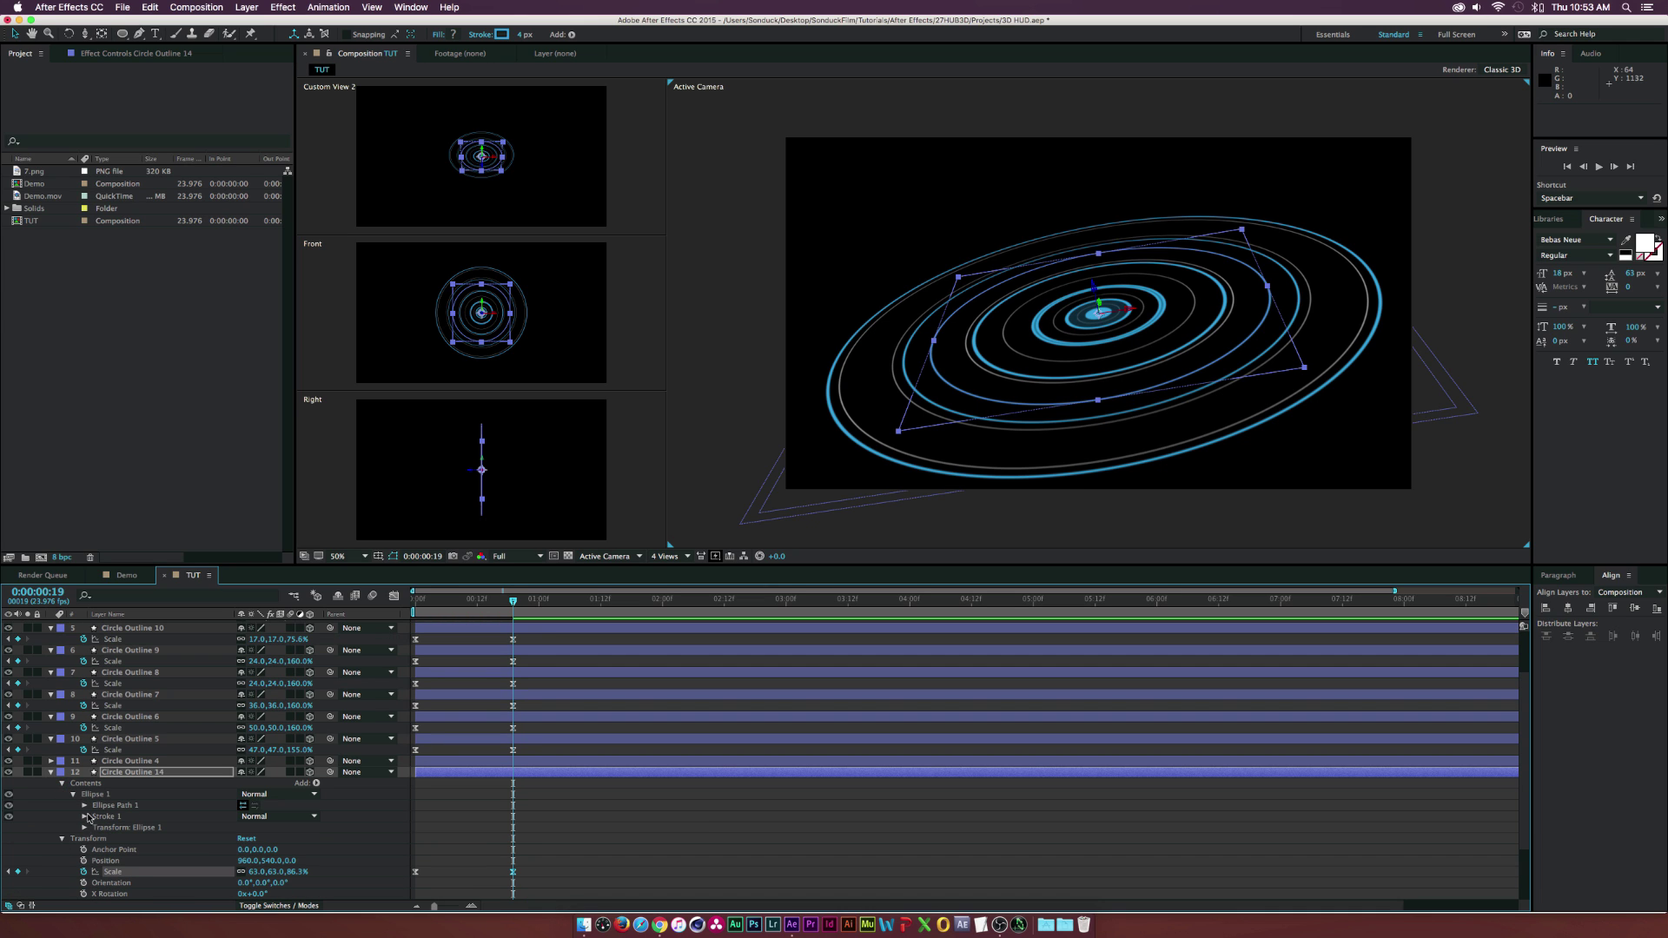
pyautogui.click(317, 783)
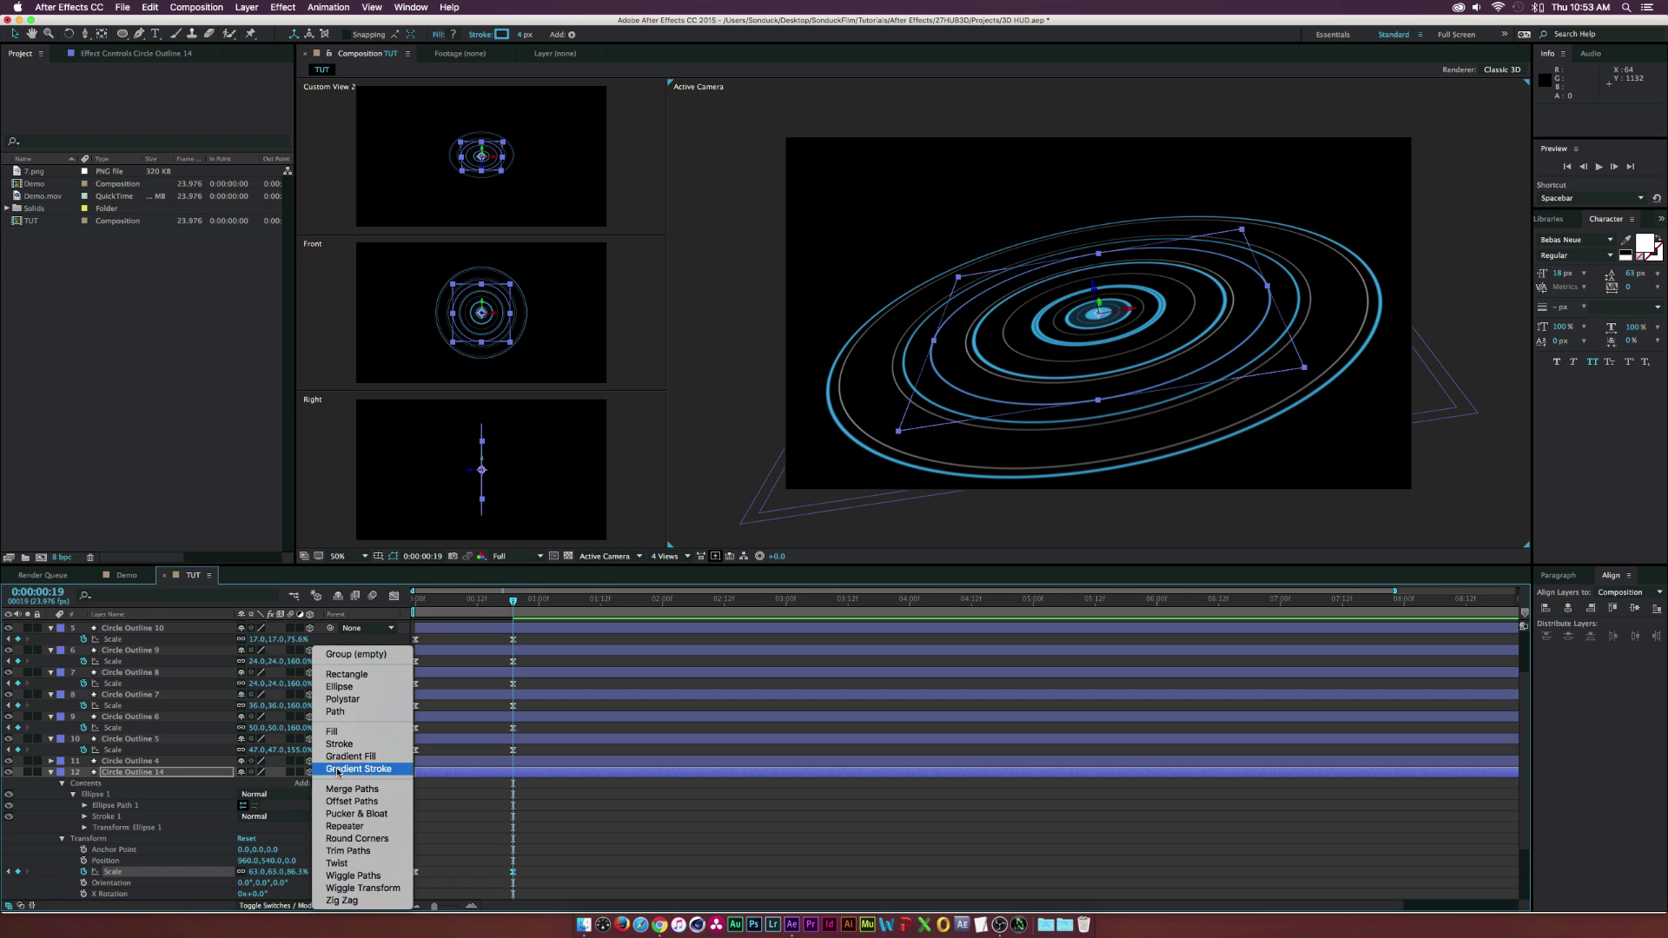
pyautogui.click(348, 852)
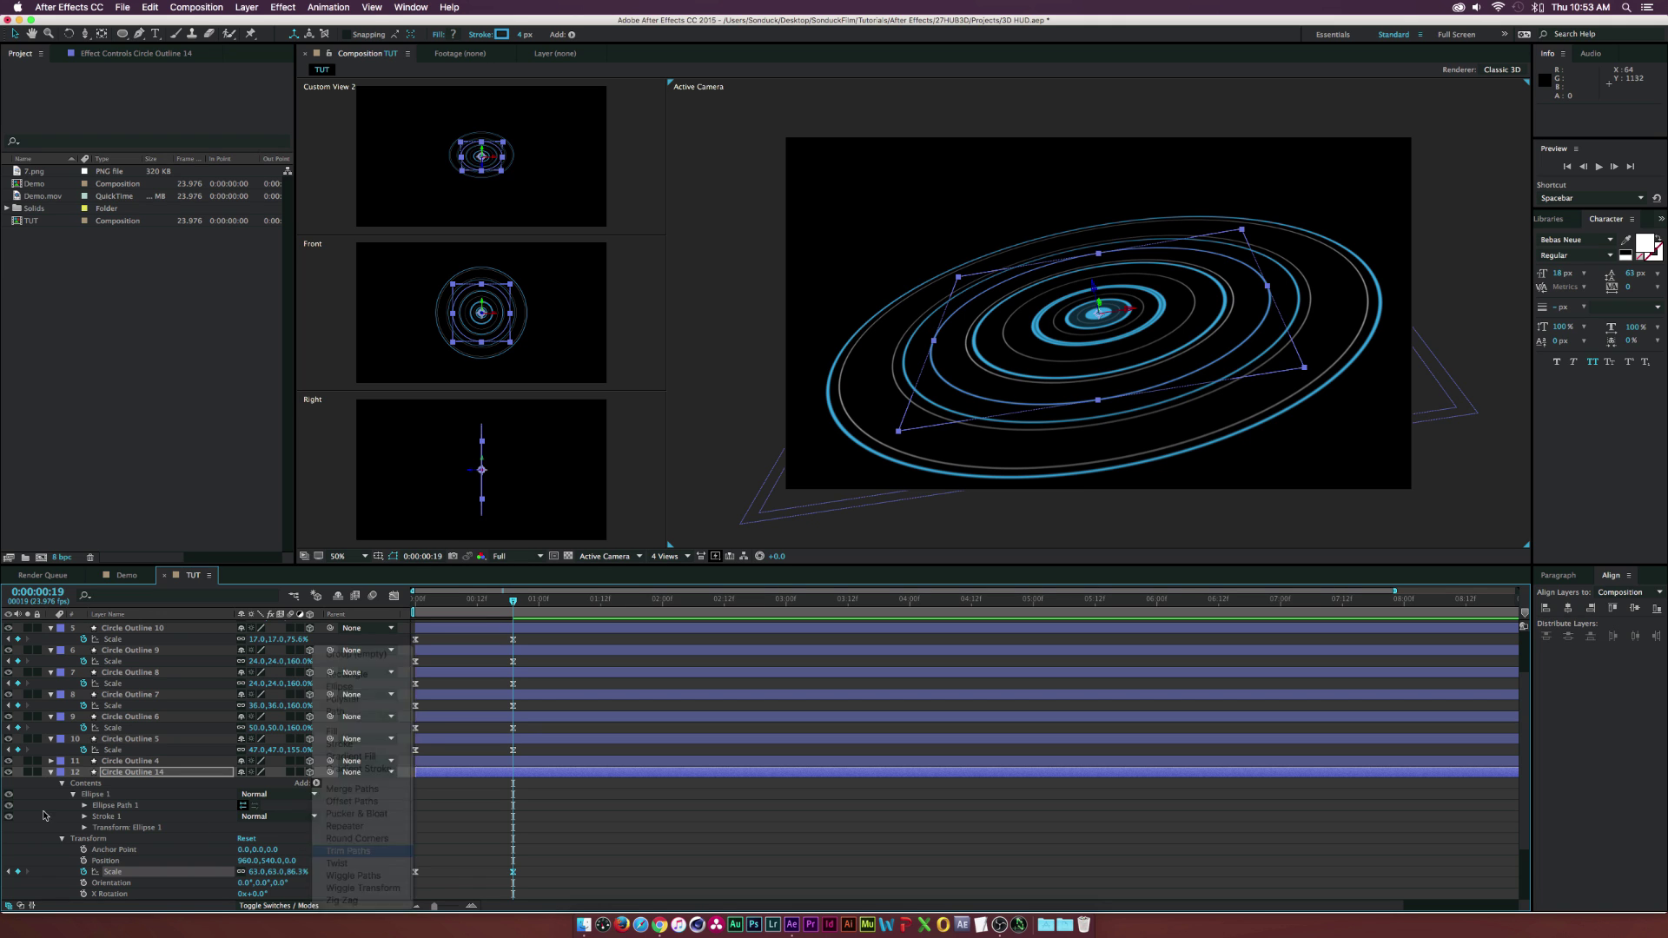
pyautogui.click(74, 839)
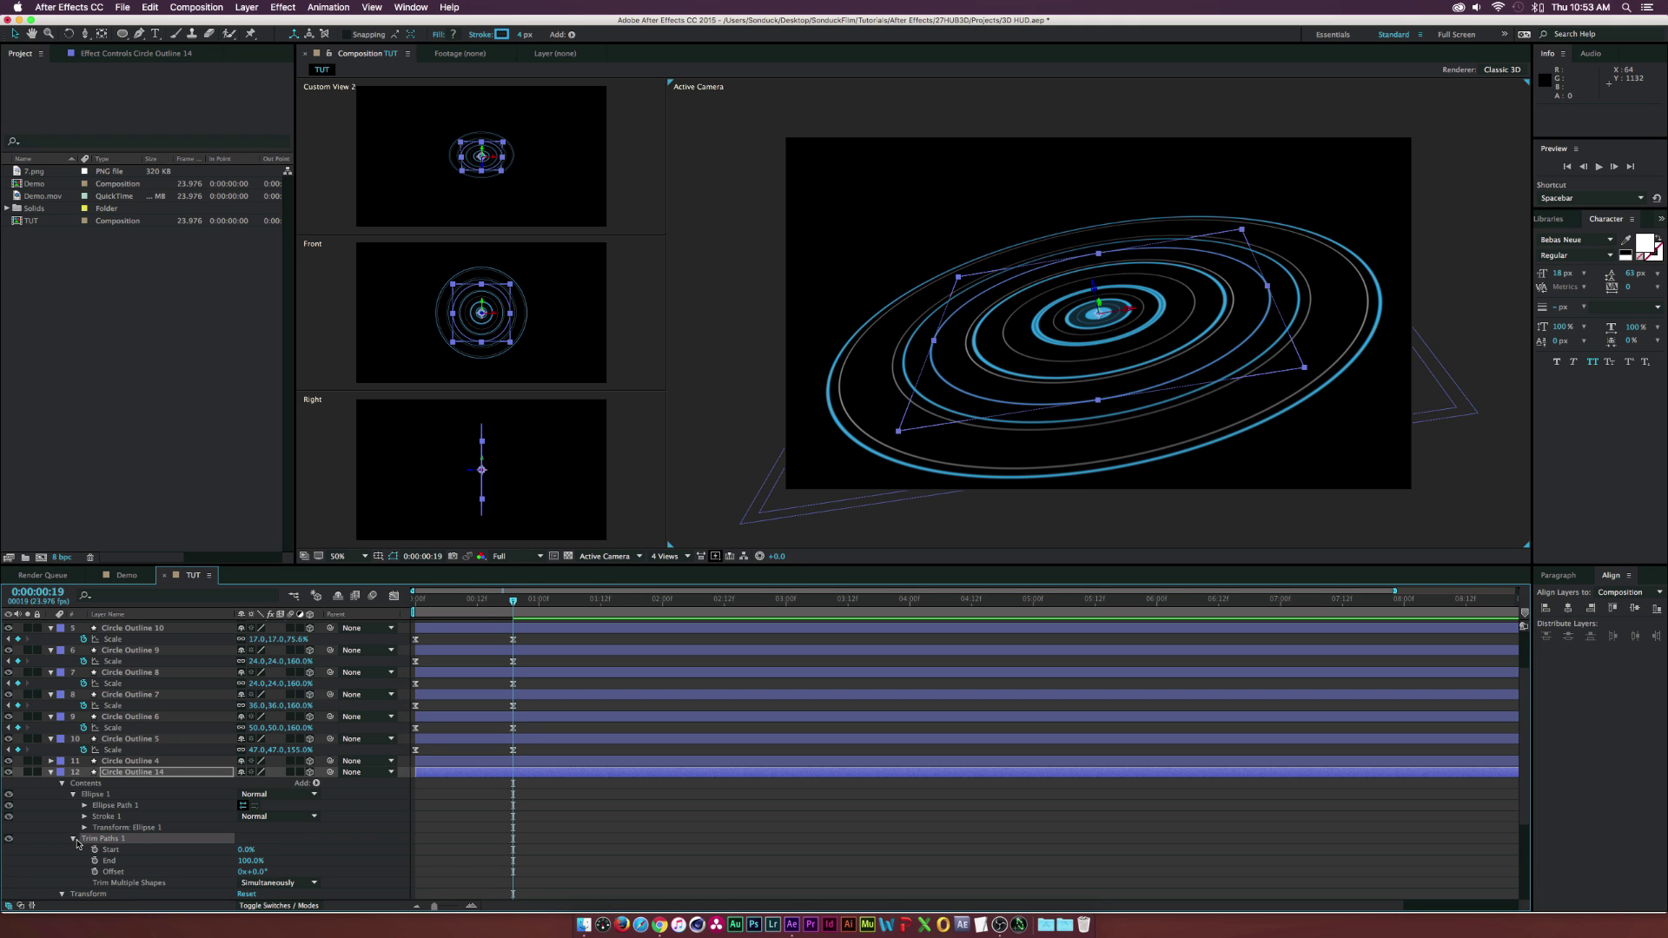
# Set the Trim Paths start of Circle Outline 14 to 83% to reduce the ring to a short arc
pyautogui.moveTo(245, 851); pyautogui.dragTo(280, 851)
pyautogui.click(301, 852)
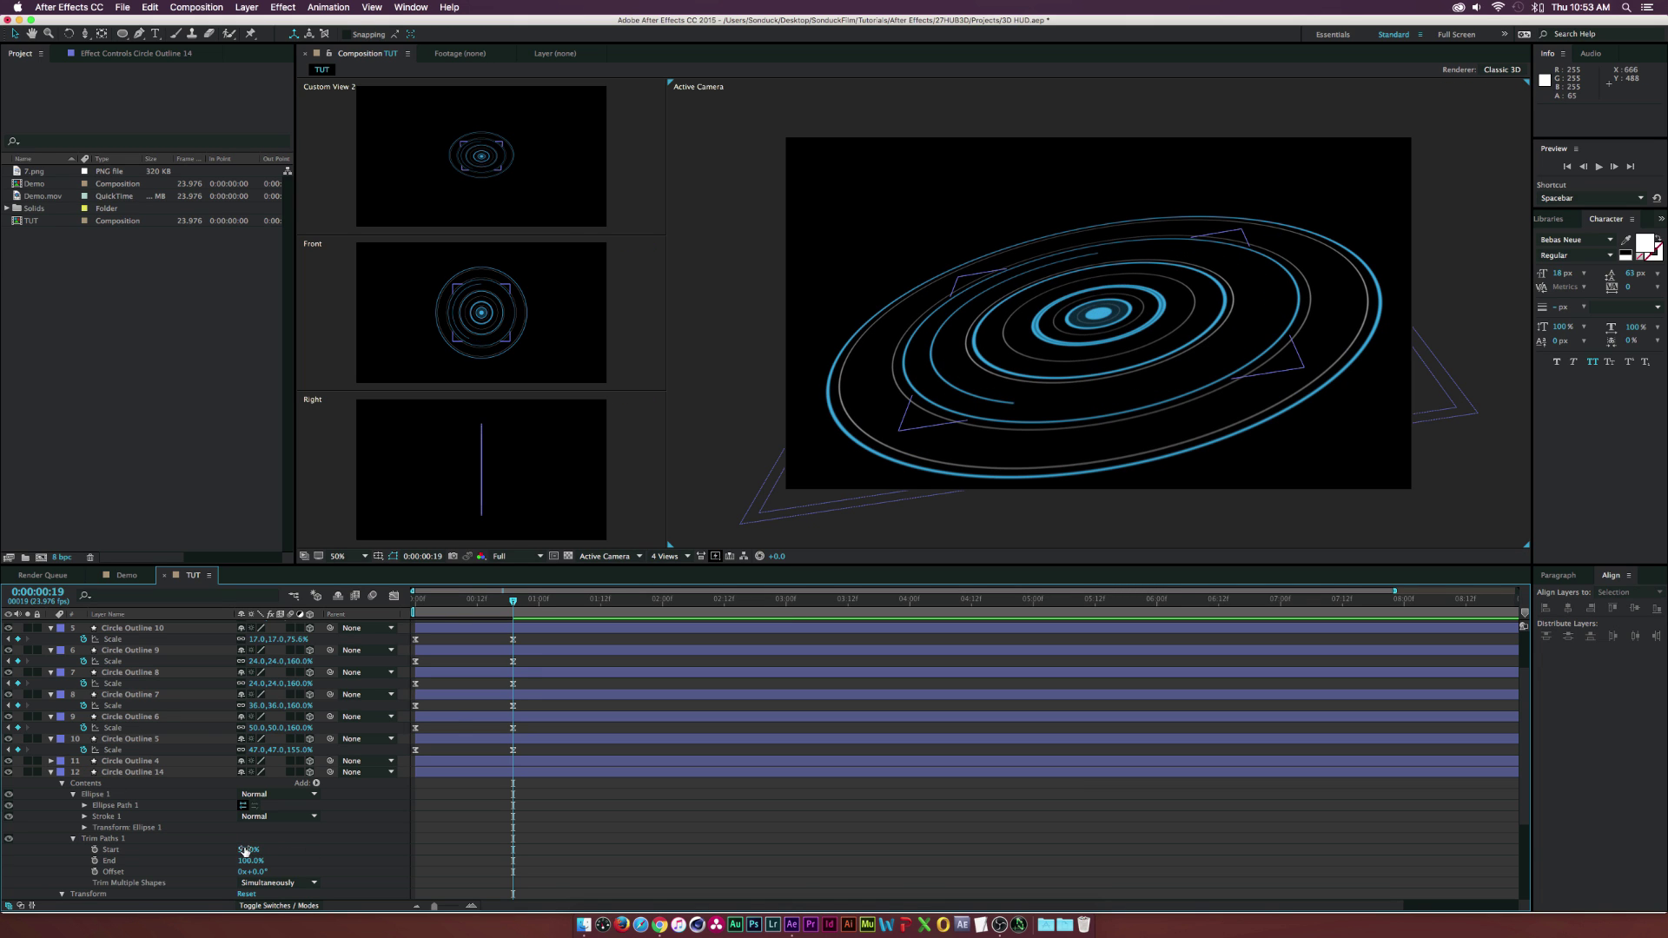
pyautogui.moveTo(247, 850); pyautogui.dragTo(258, 849)
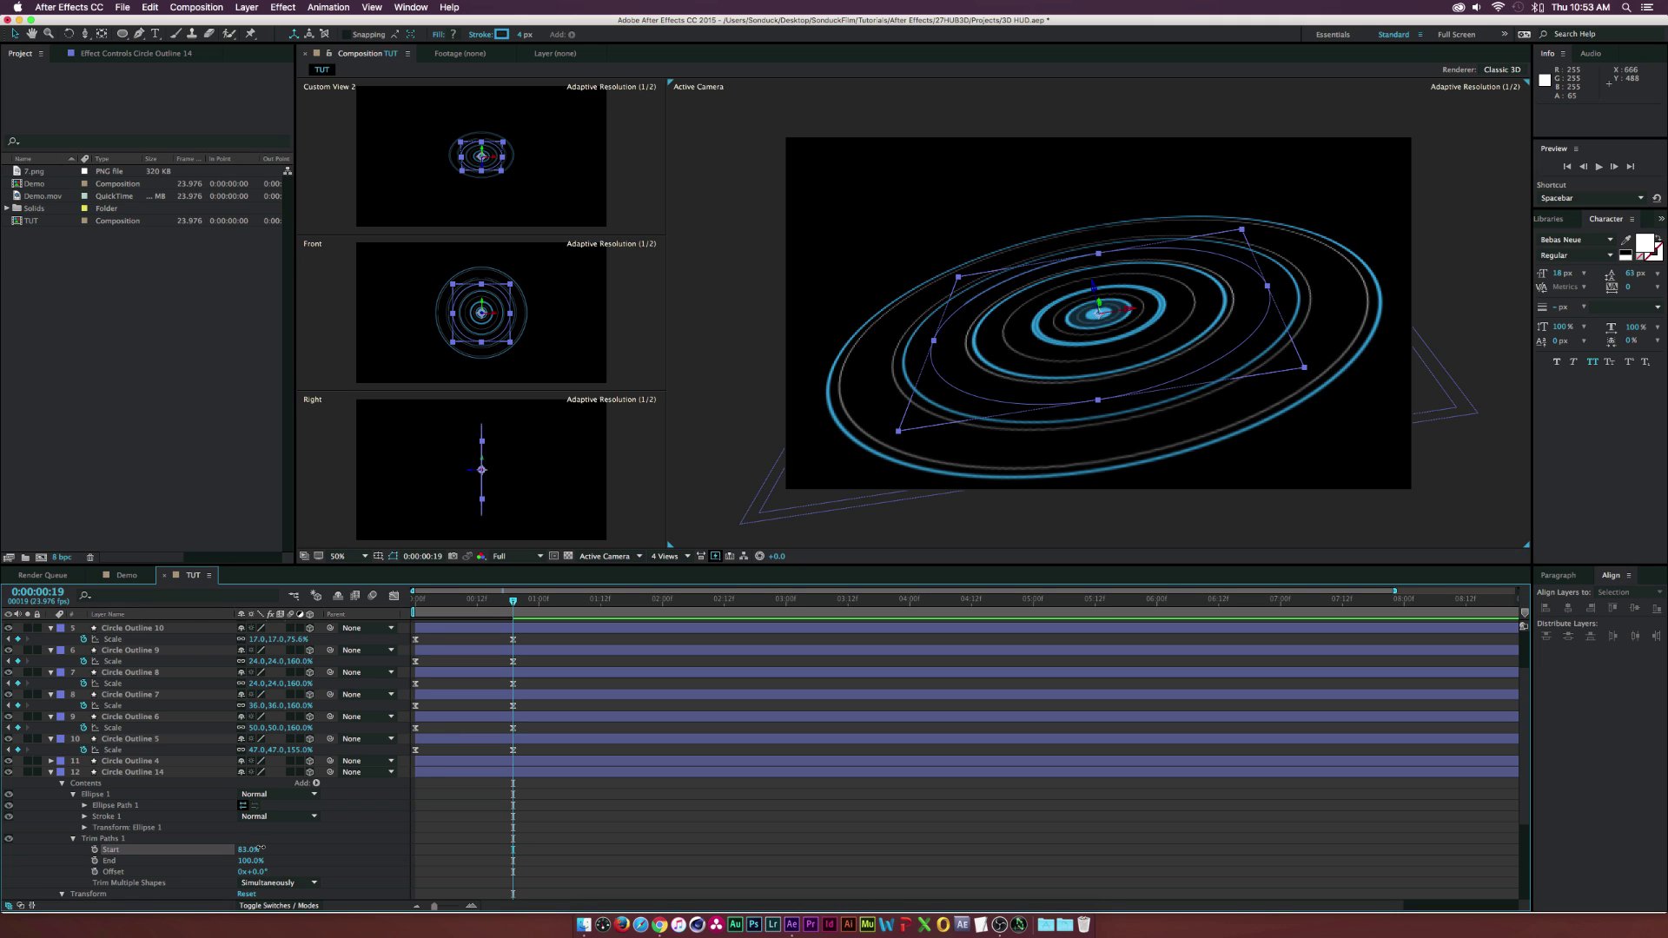
pyautogui.click(306, 840)
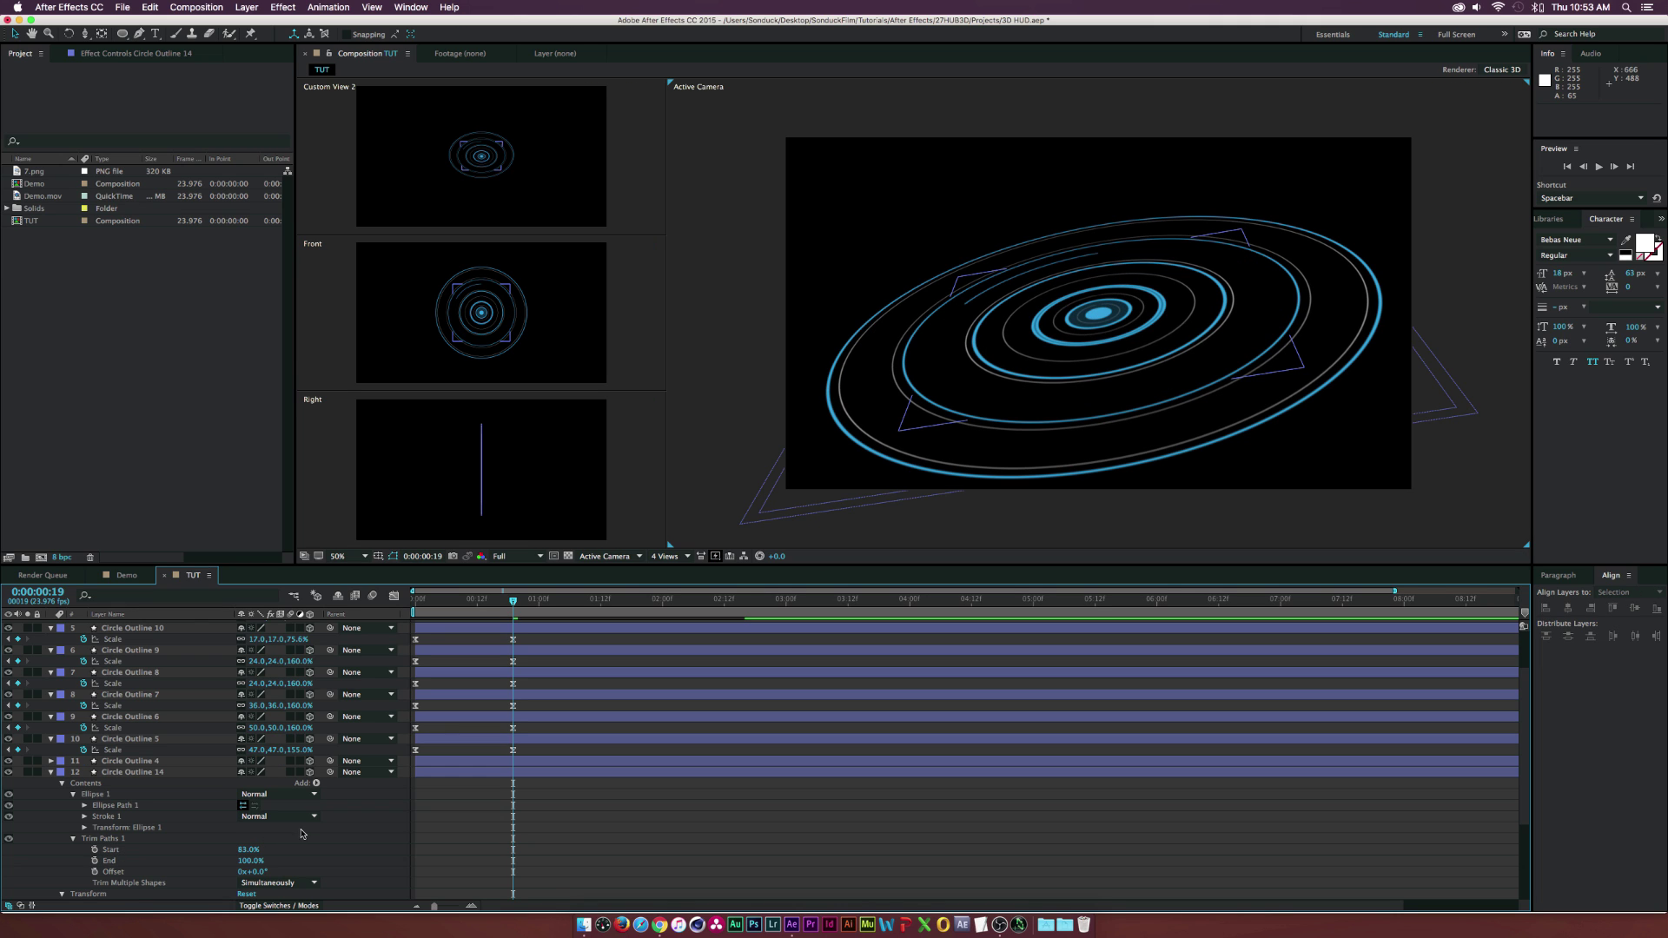
# Apply the expression wiggle(1,100) to the rotation of Ellipse 1 in Circle Outline 14 and check the motion up to 0:00:01:12
pyautogui.click(84, 828)
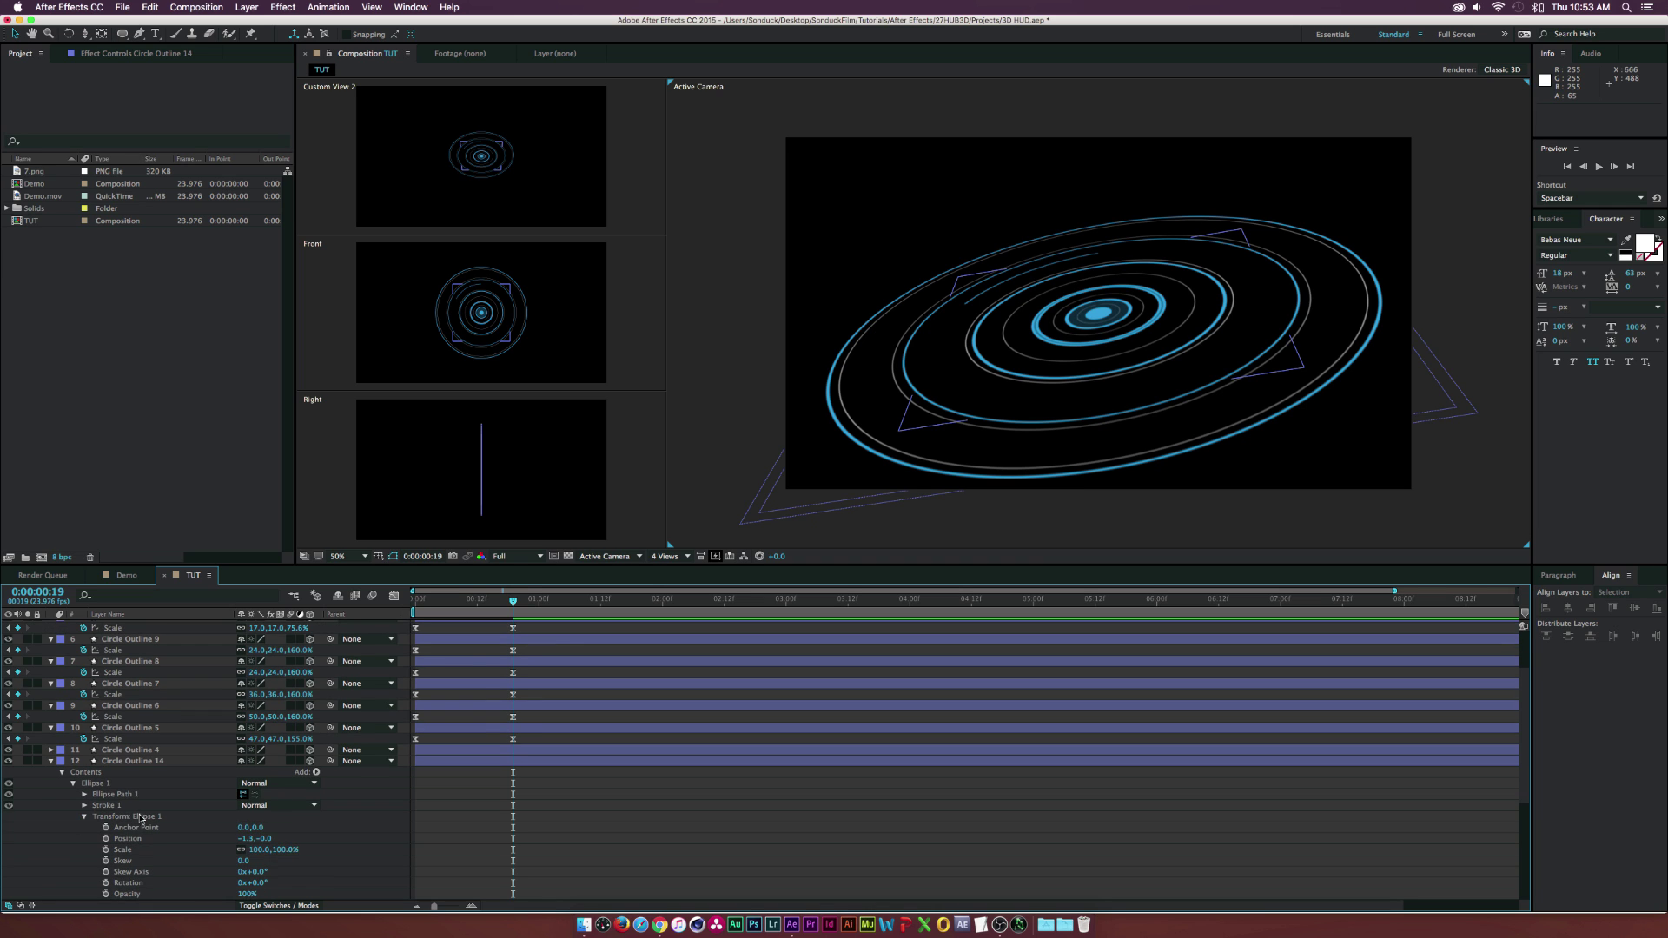
pyautogui.scroll(-2, 139, 818)
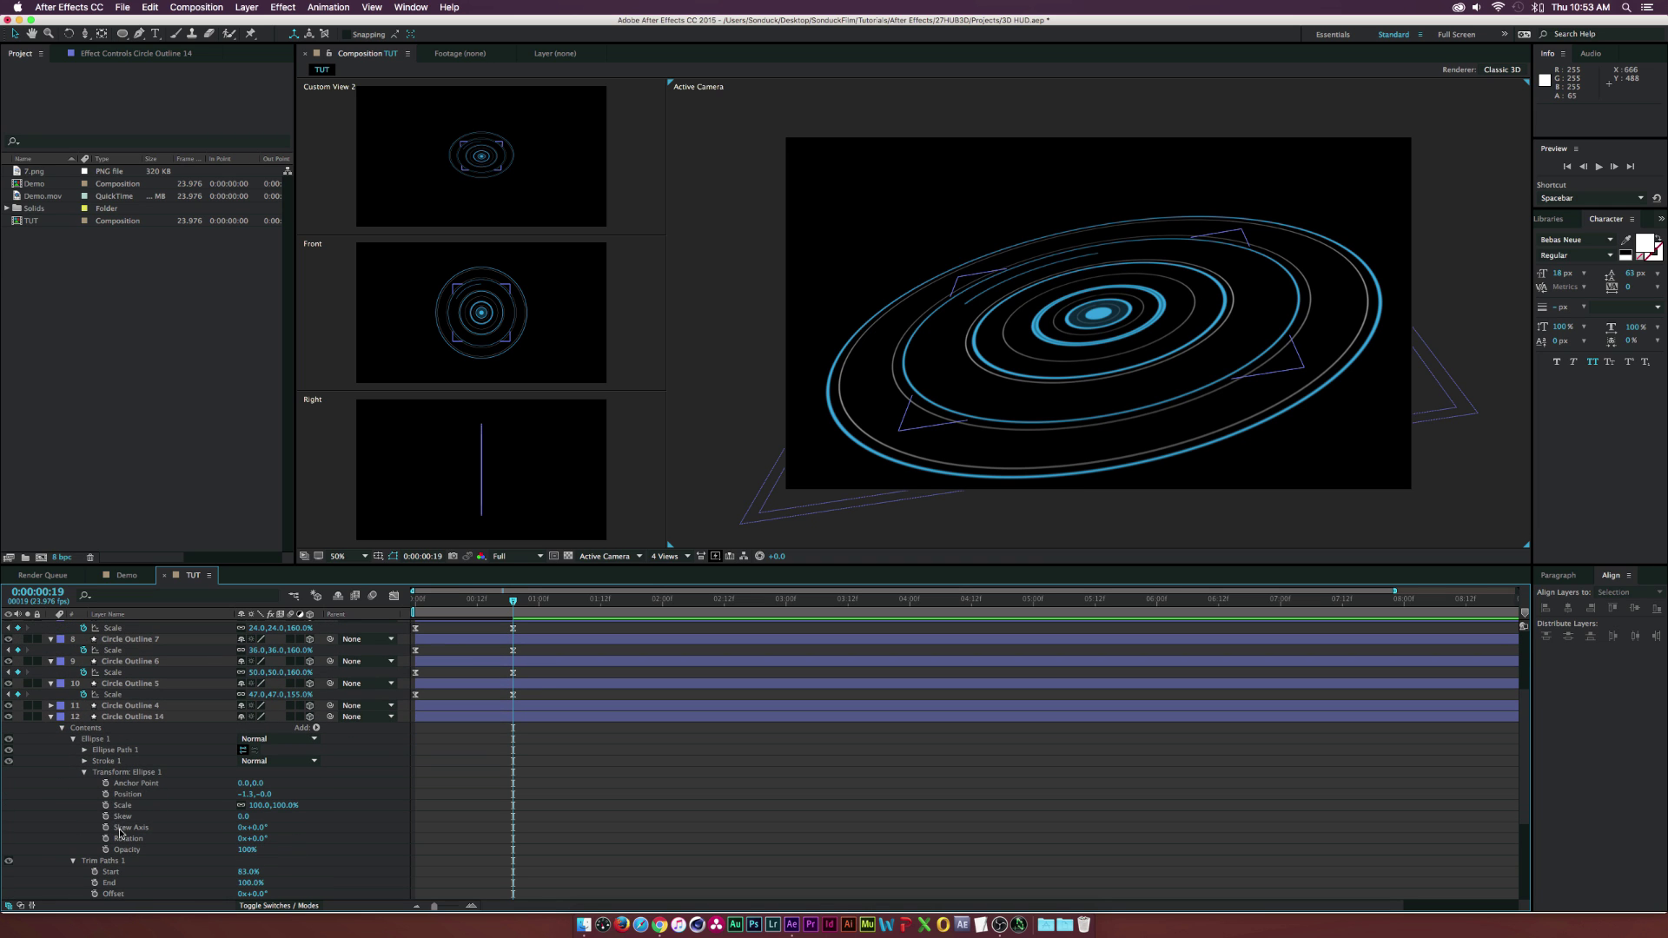
pyautogui.keyDown('alt'); pyautogui.click(106, 840); pyautogui.keyUp('alt')
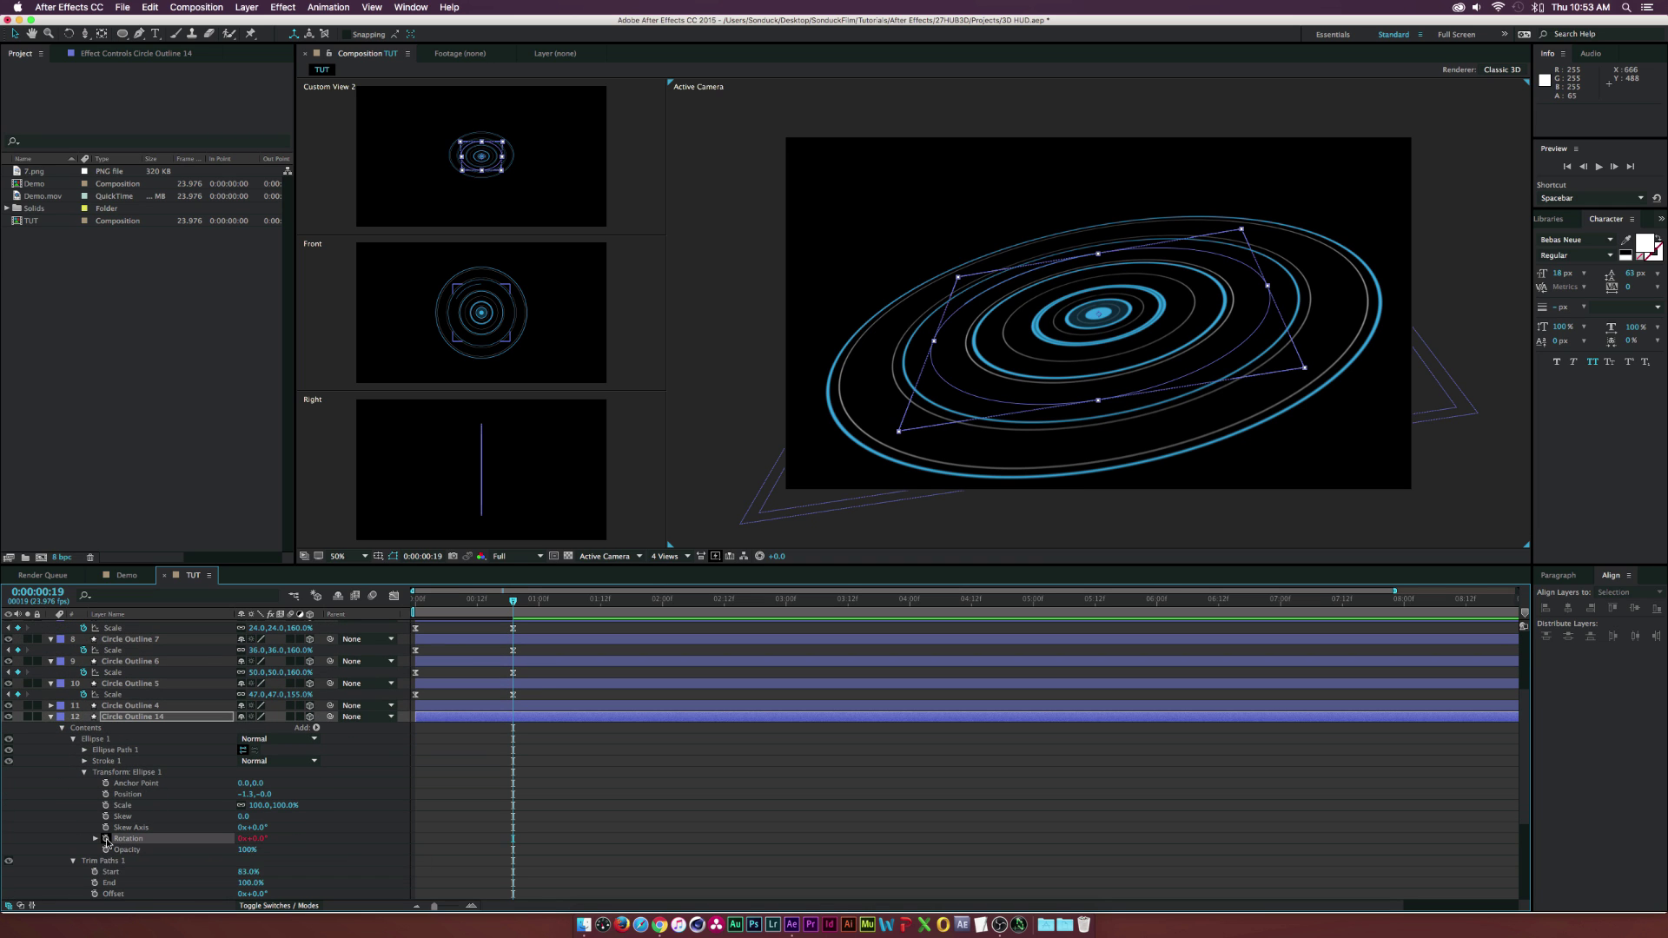
pyautogui.write('wiggle(1,100')
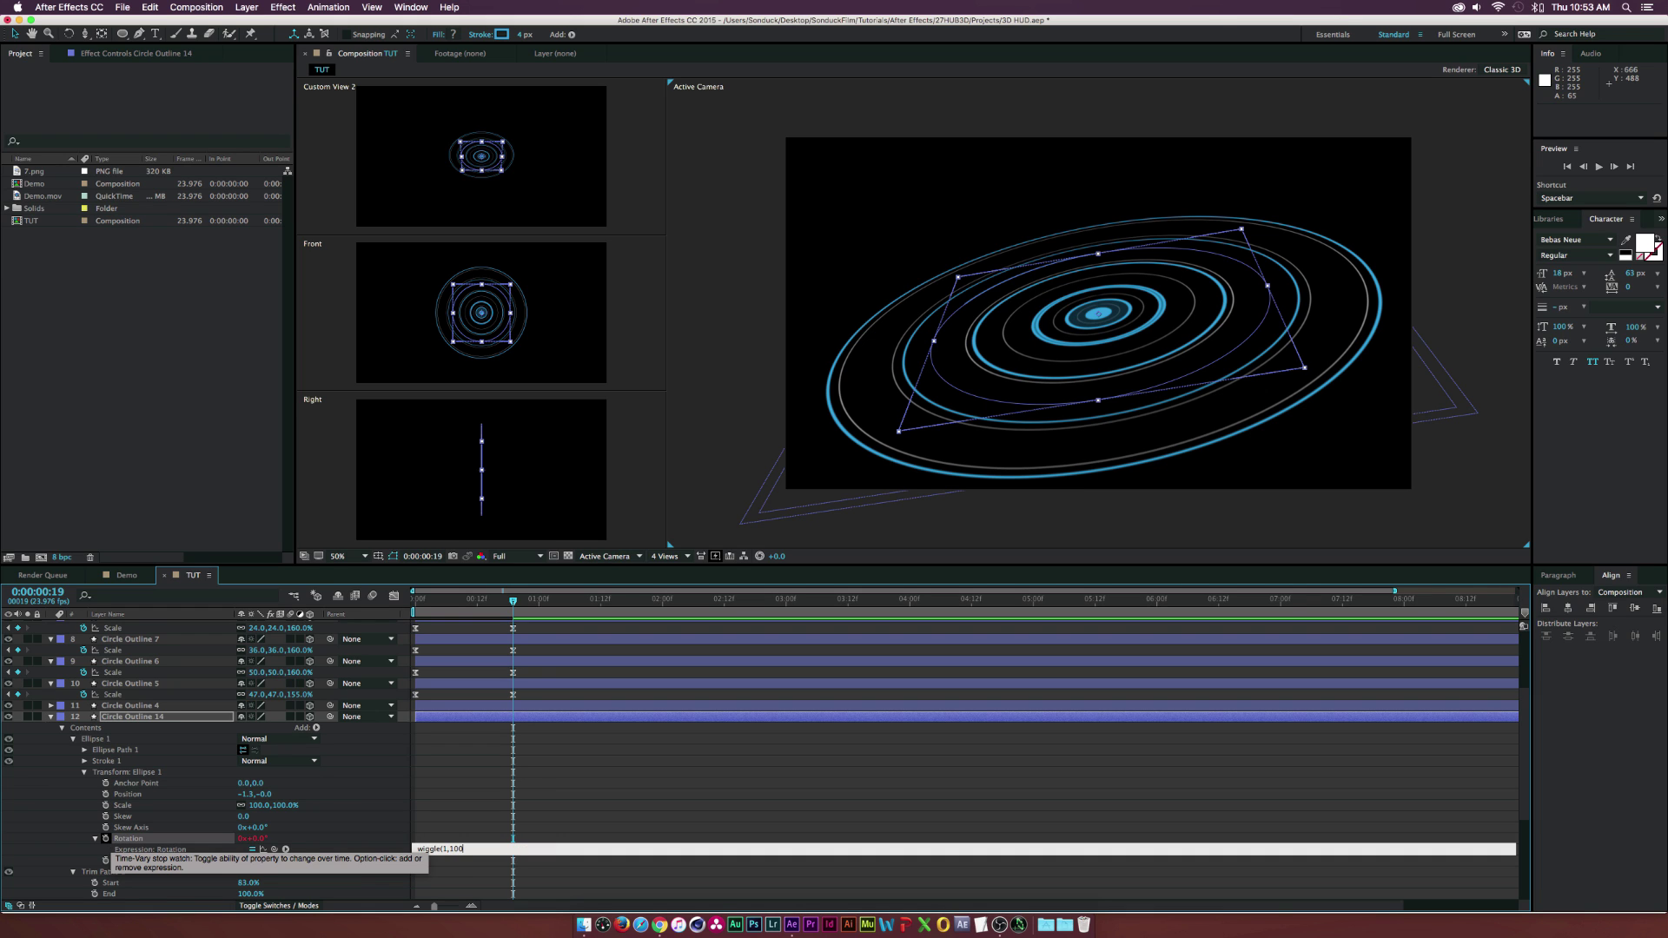
pyautogui.scroll(-2, 461, 836)
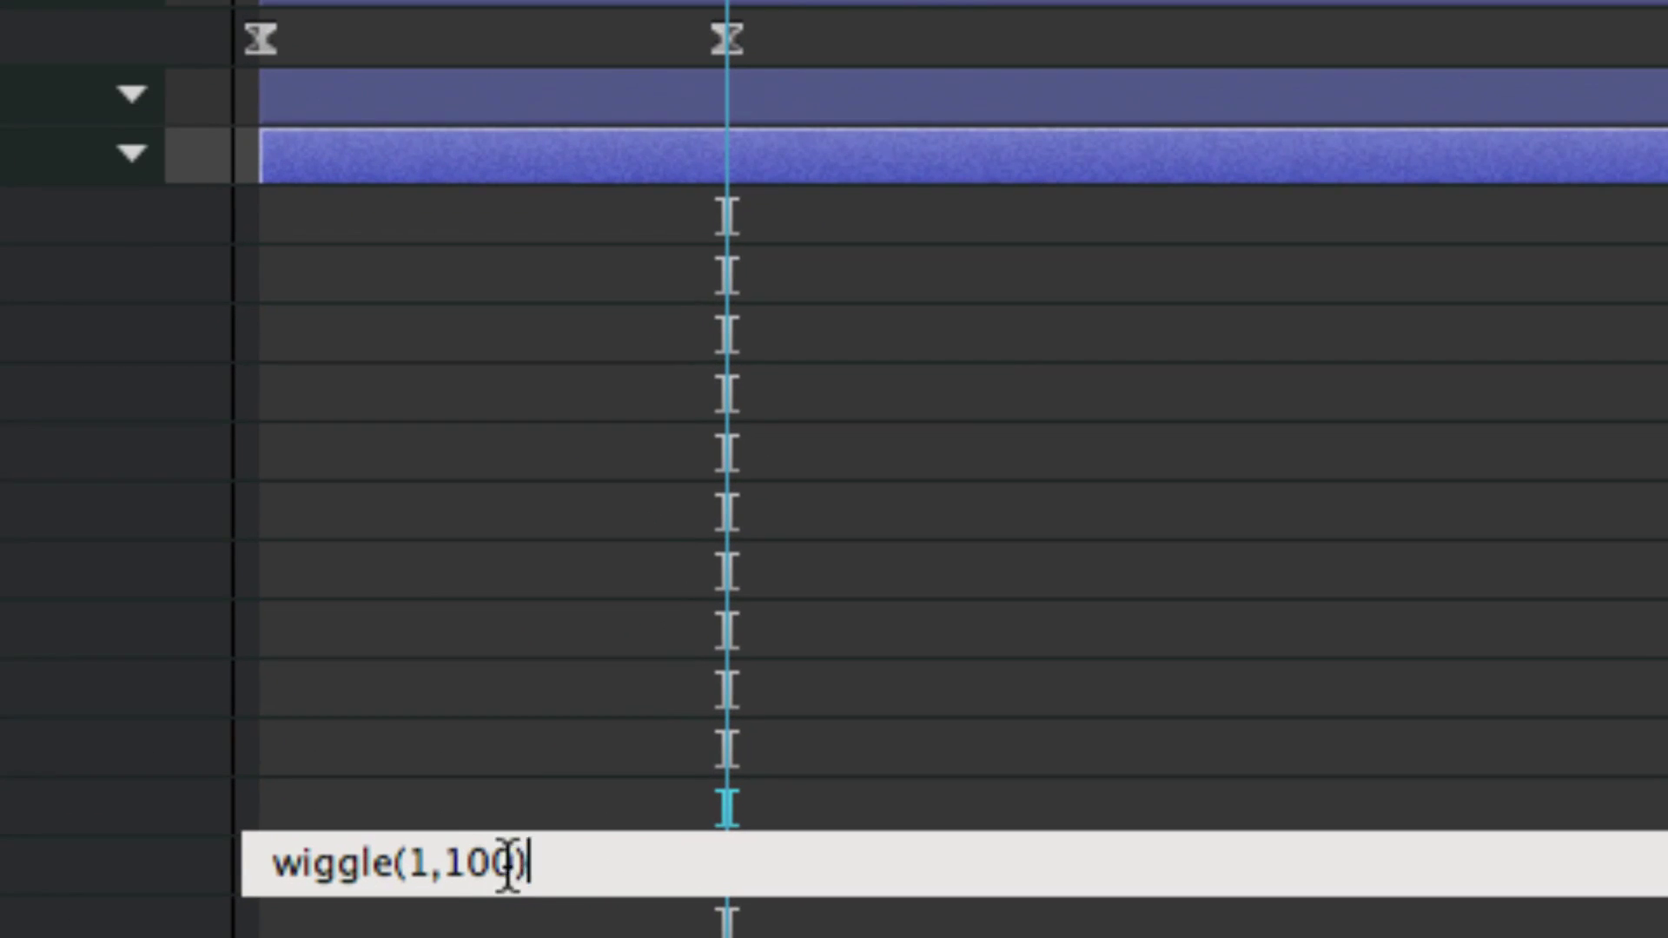
pyautogui.click(508, 860)
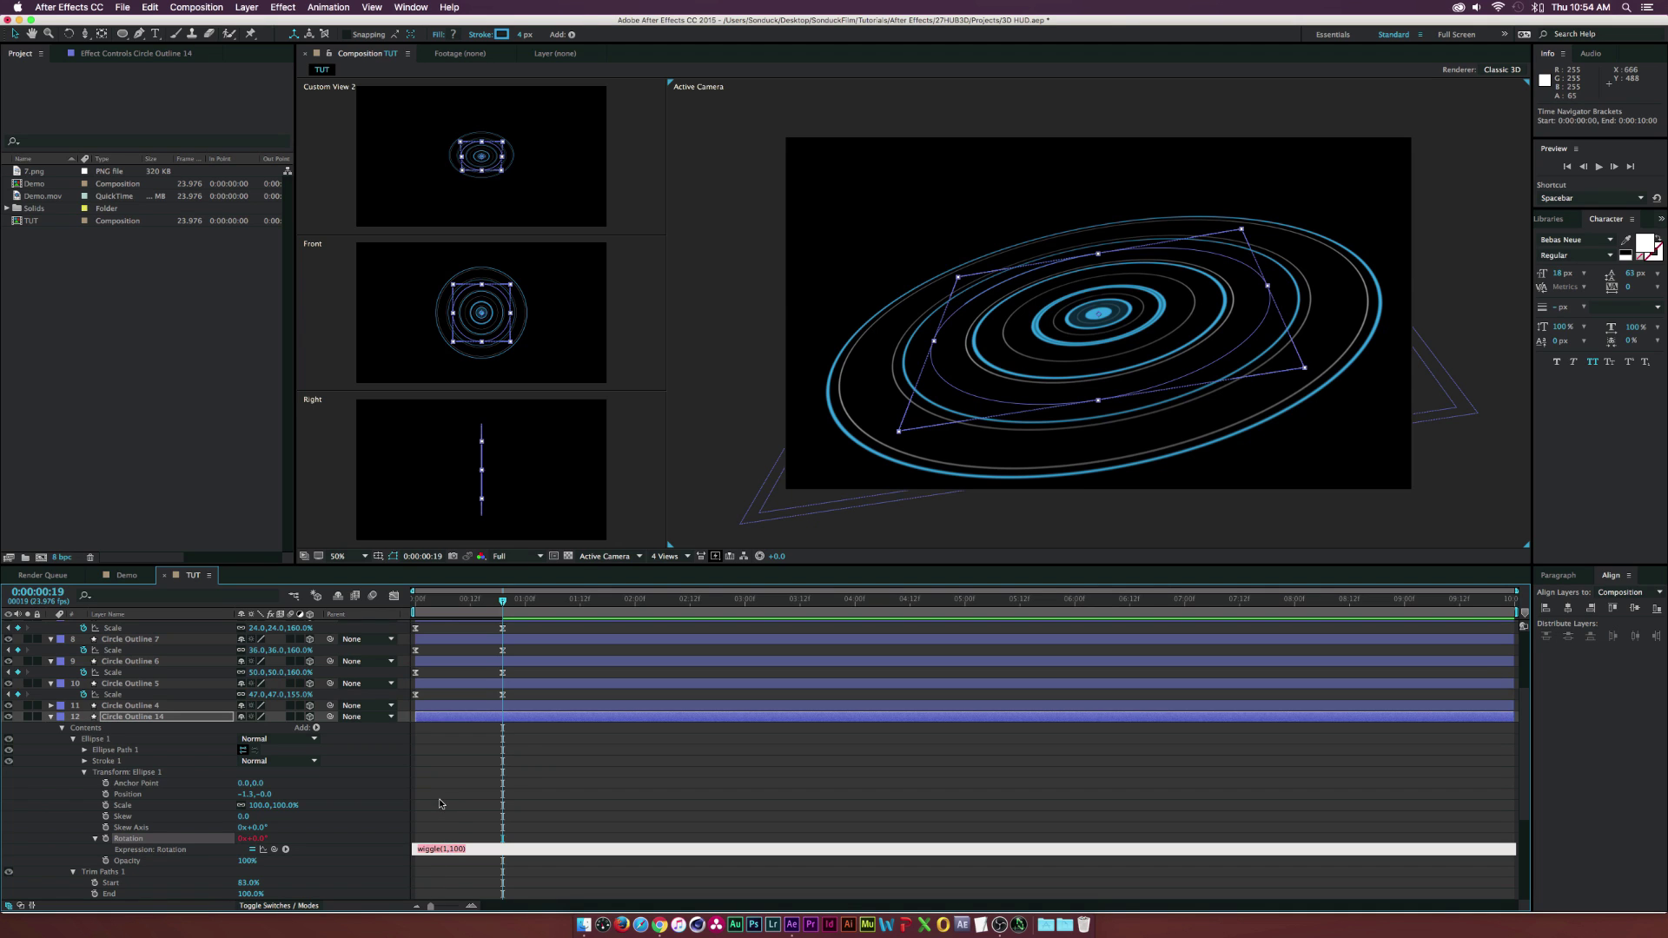
pyautogui.click(439, 804)
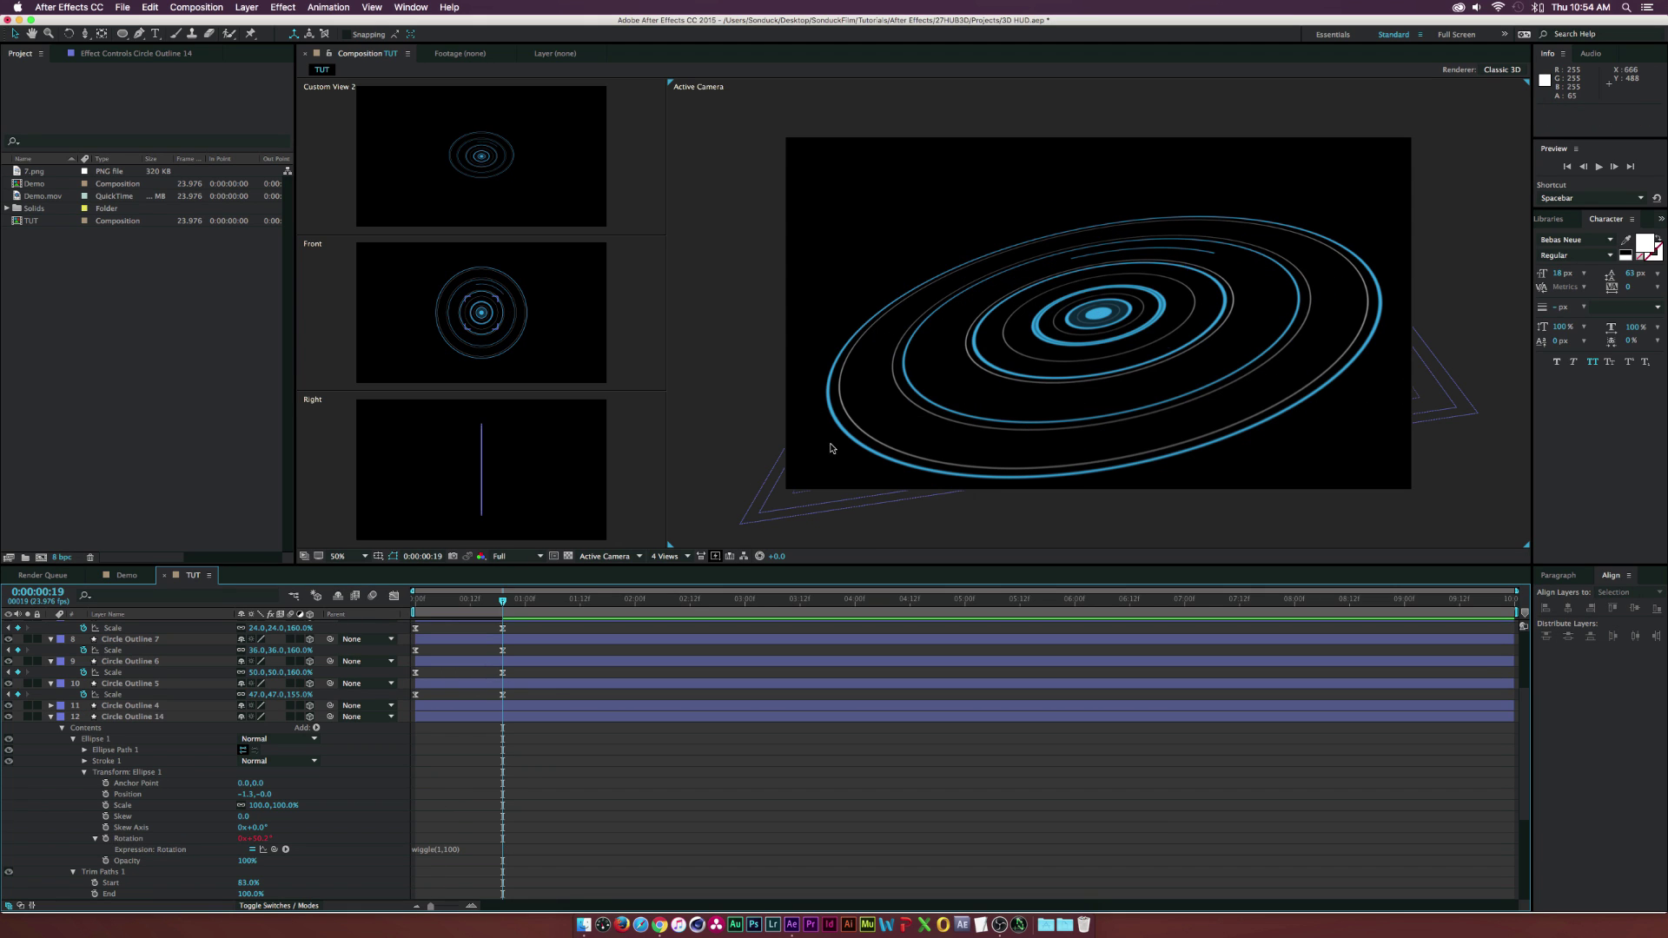
pyautogui.moveTo(538, 601); pyautogui.dragTo(581, 605)
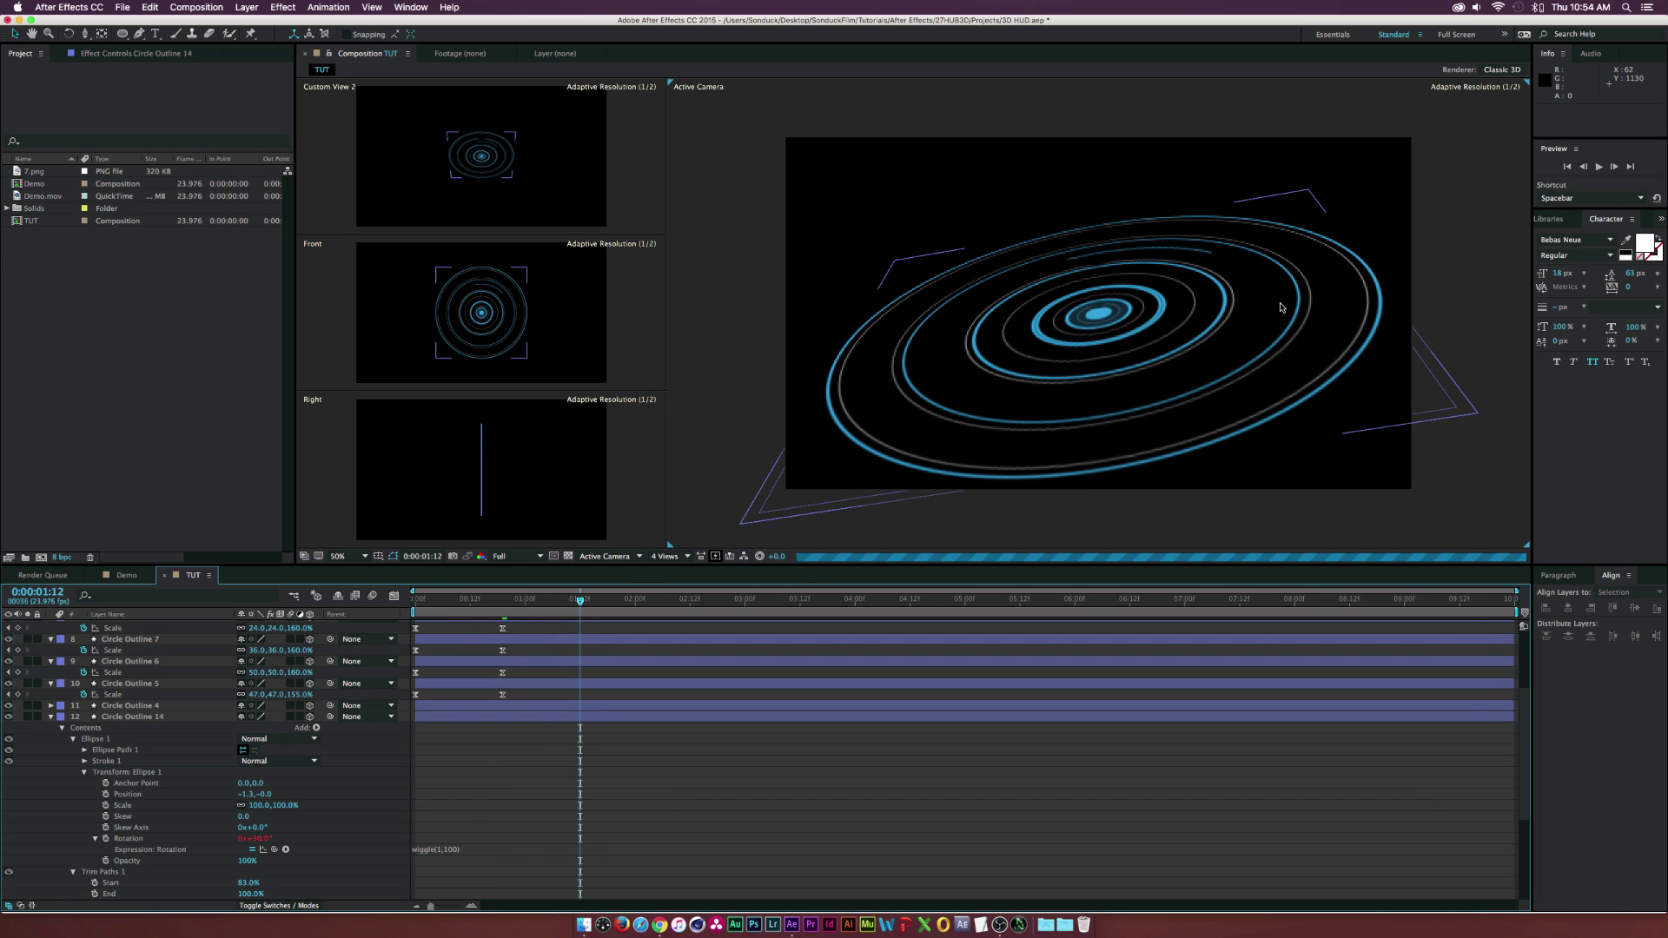
# Duplicate Ellipse 1 inside Circle Outline 14 and rotate the copy to place a second arc on the ring's right side
pyautogui.click(94, 724)
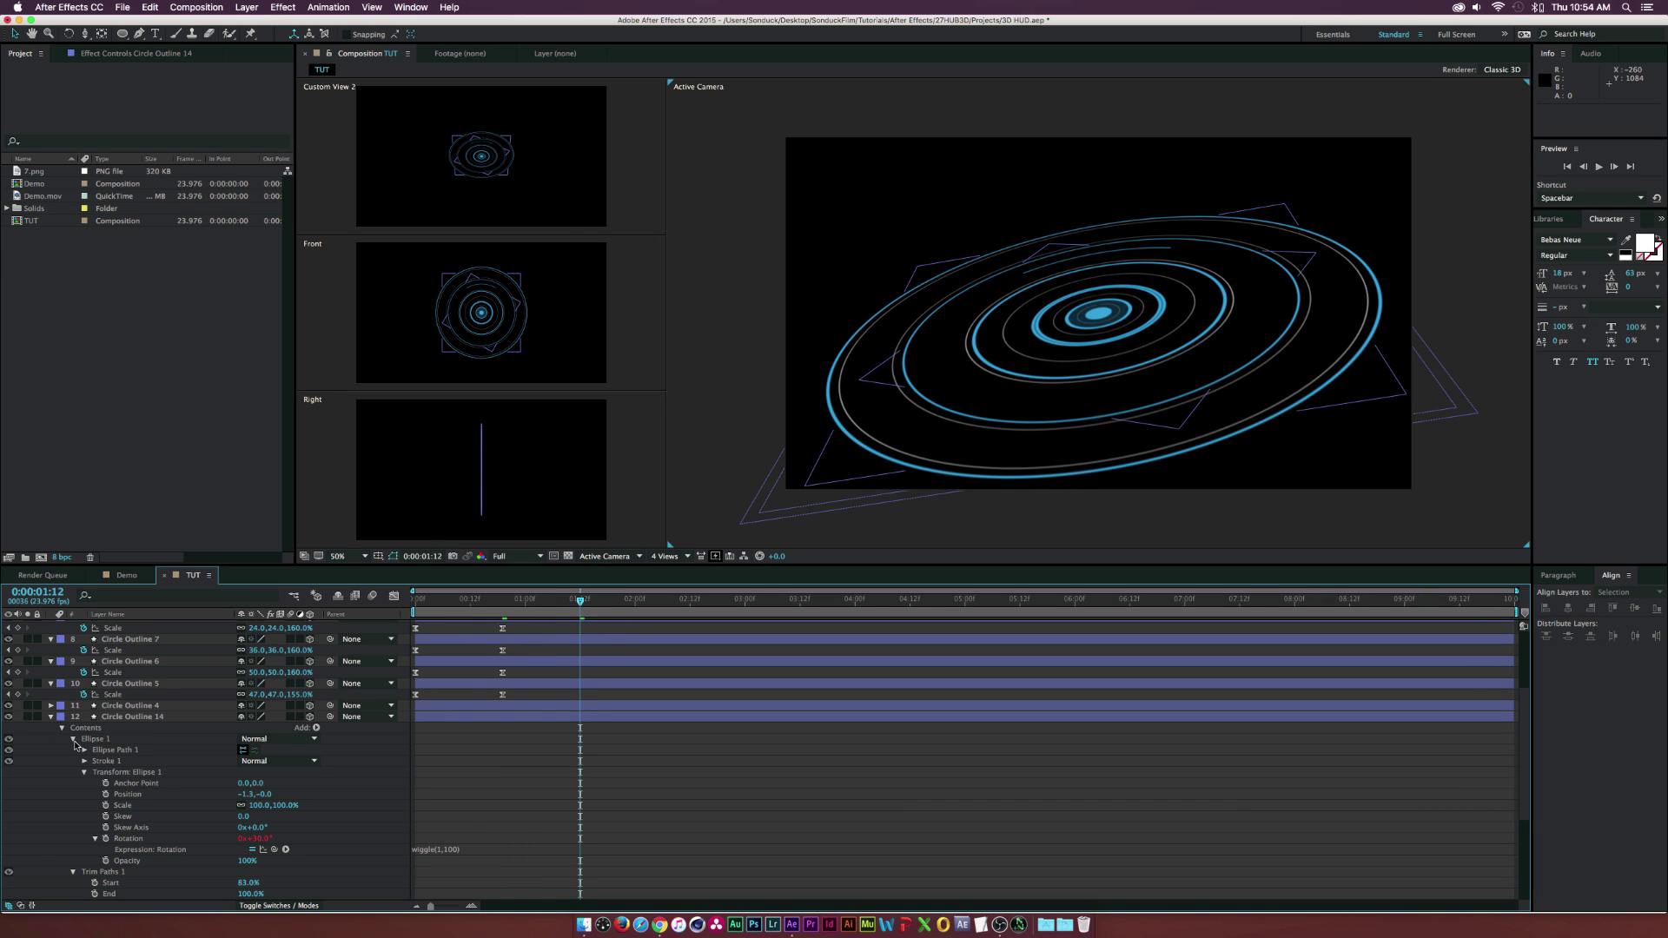
pyautogui.click(73, 740)
pyautogui.click(94, 739)
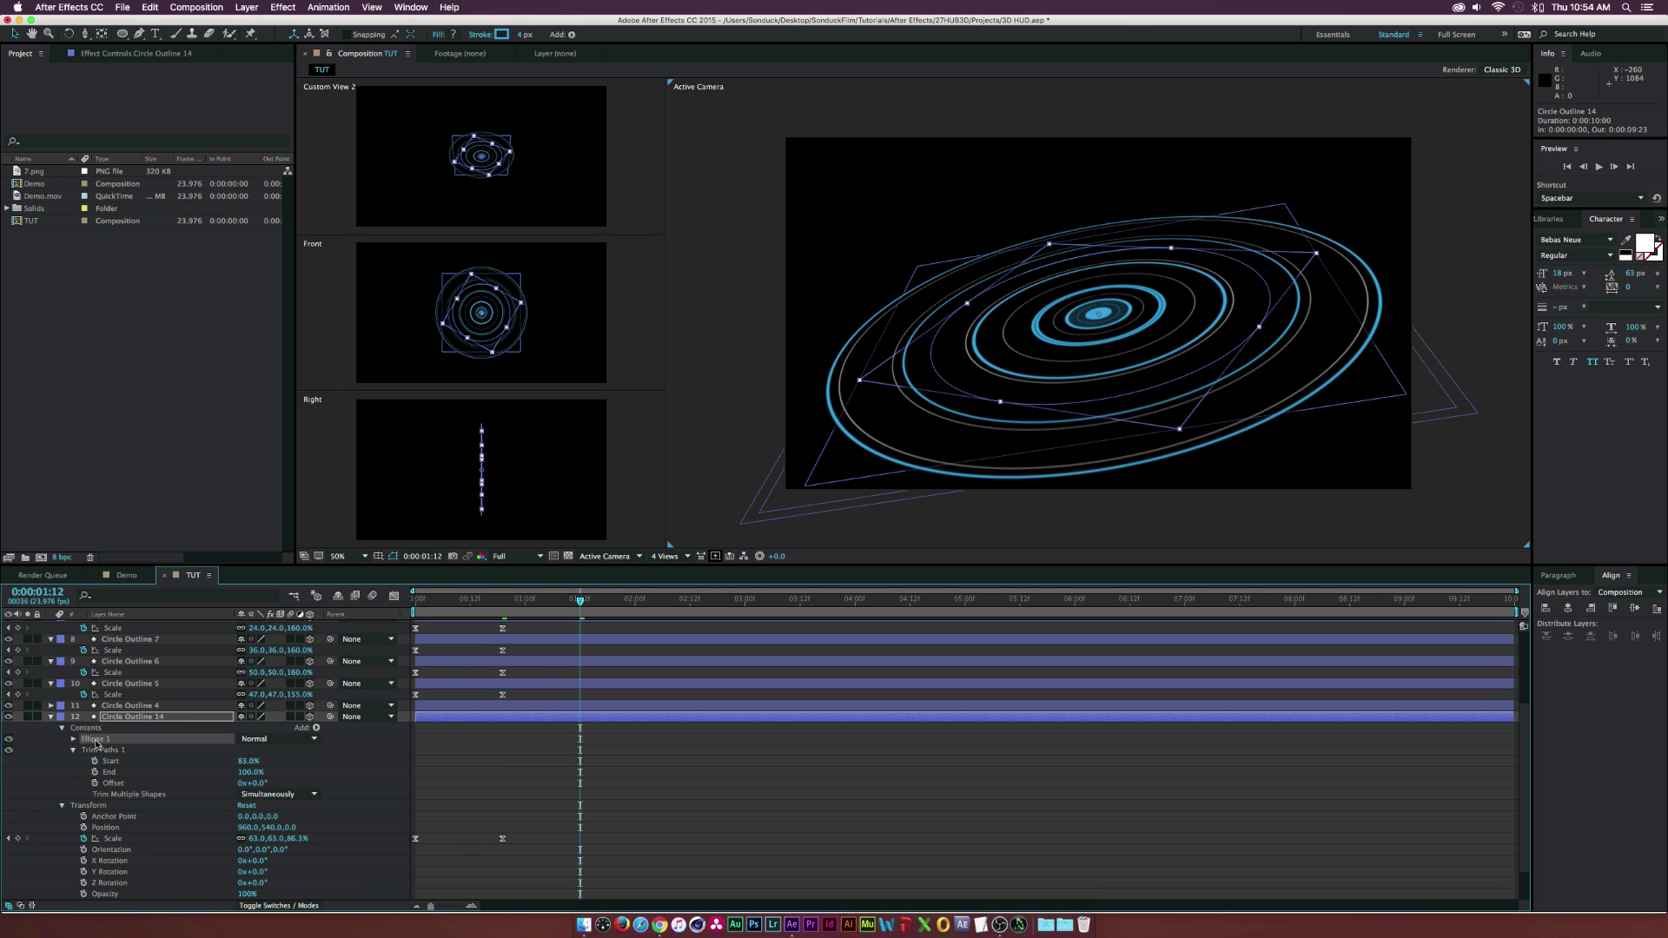
pyautogui.press('super+d')
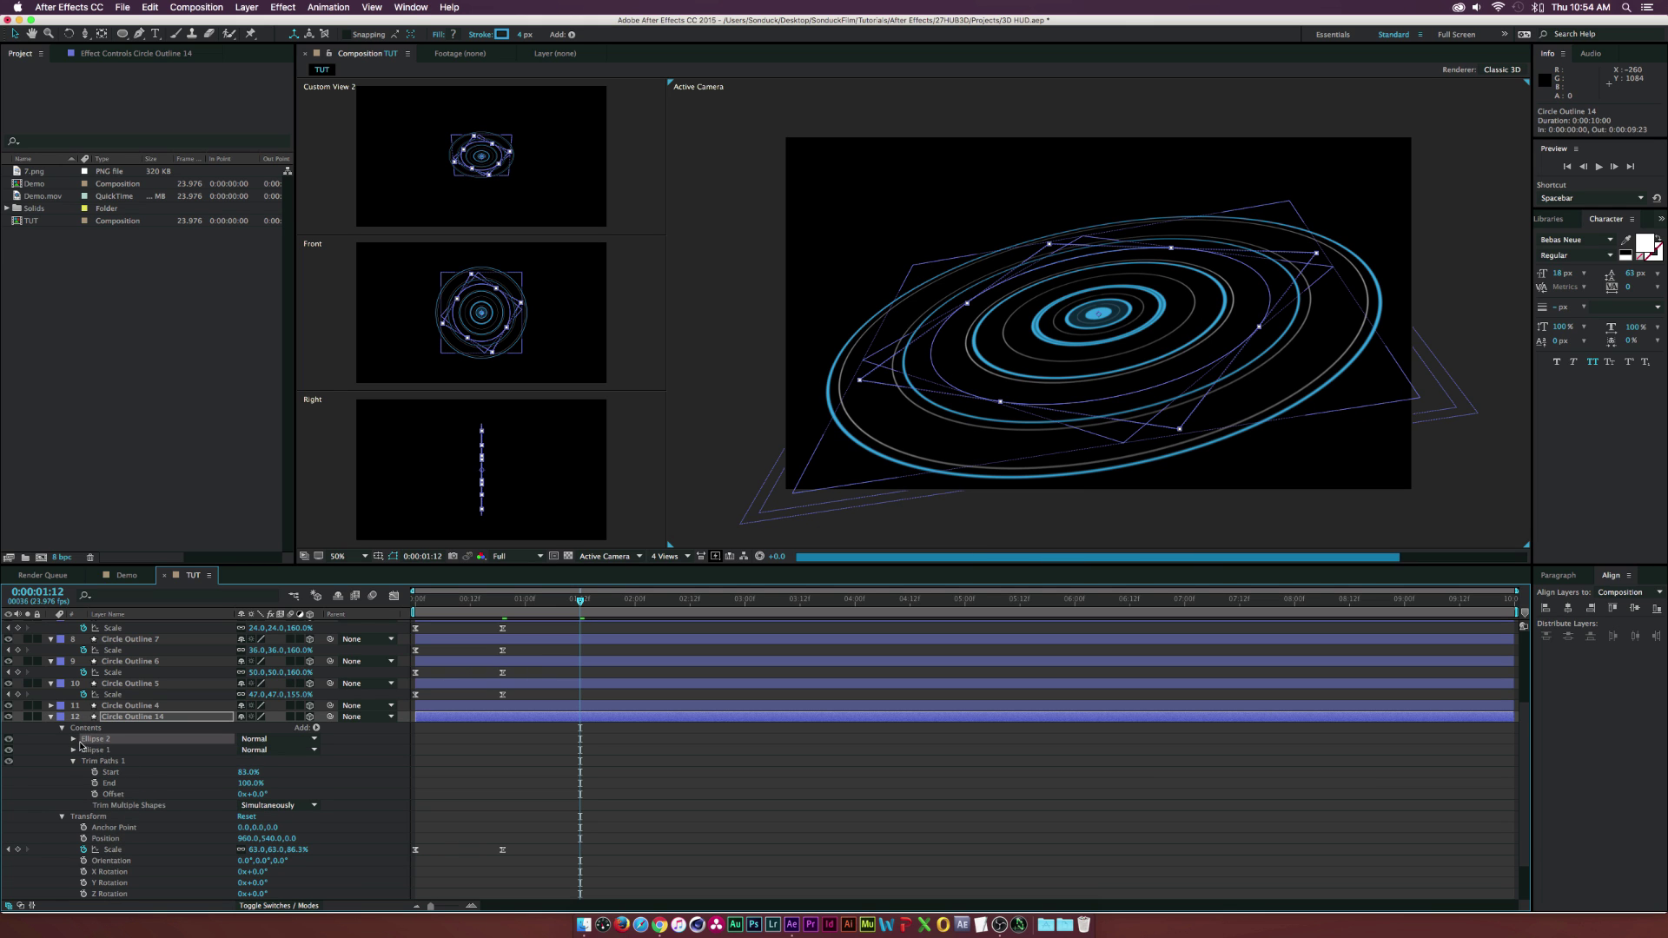
pyautogui.click(73, 740)
pyautogui.click(83, 773)
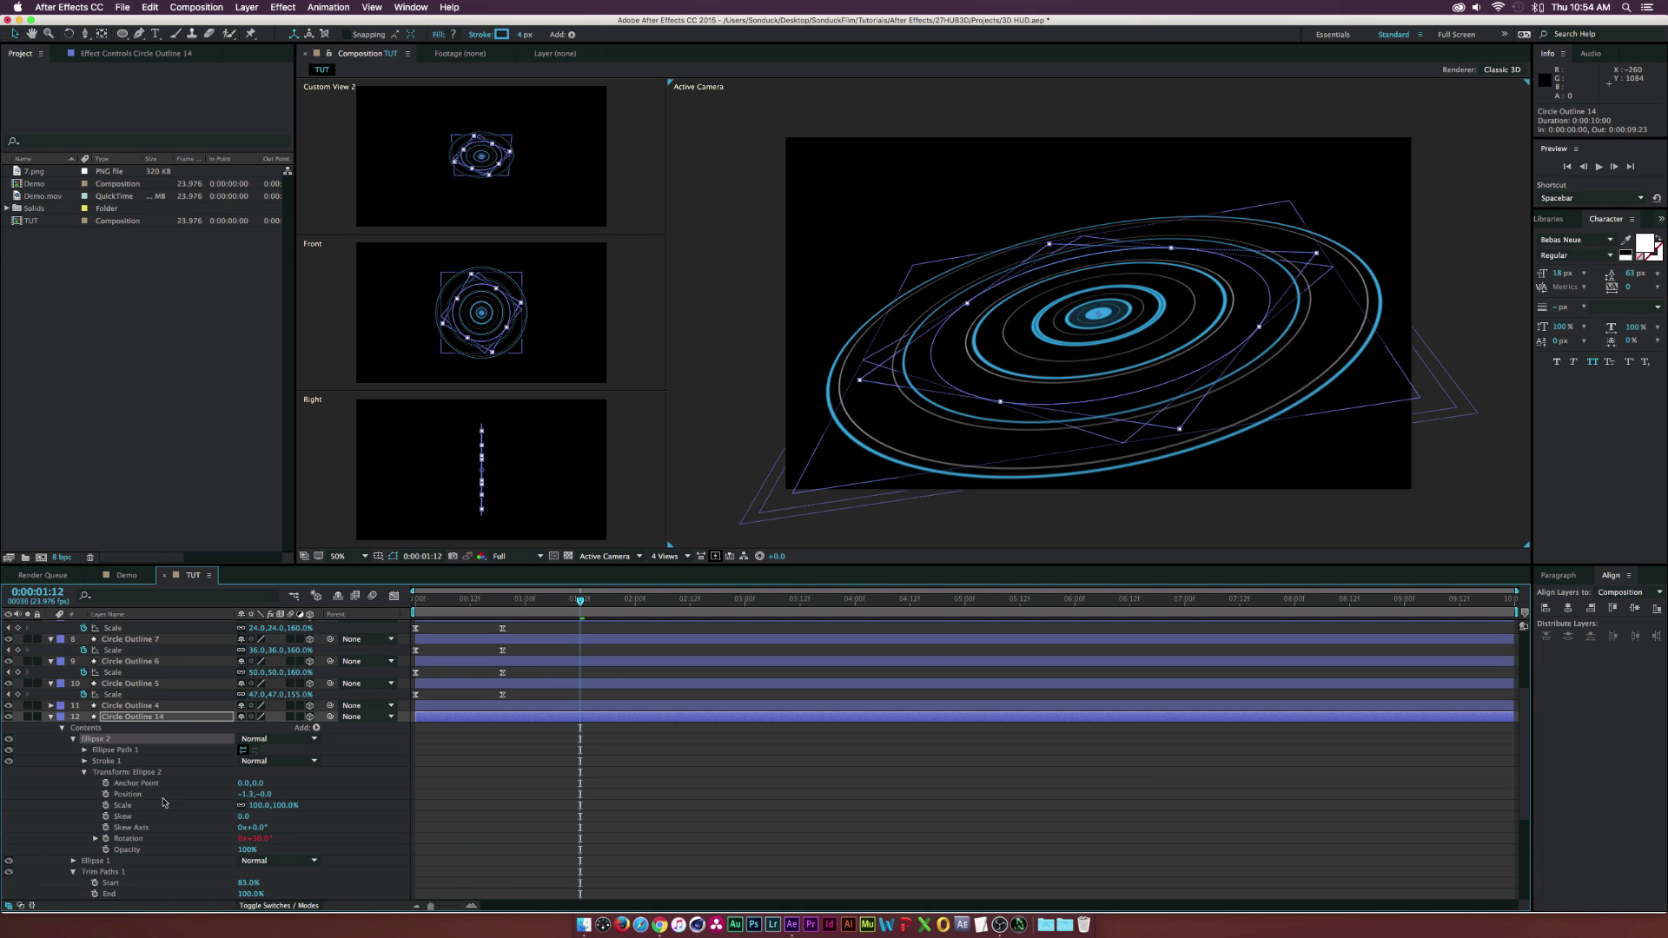
pyautogui.moveTo(261, 839); pyautogui.dragTo(1253, 357)
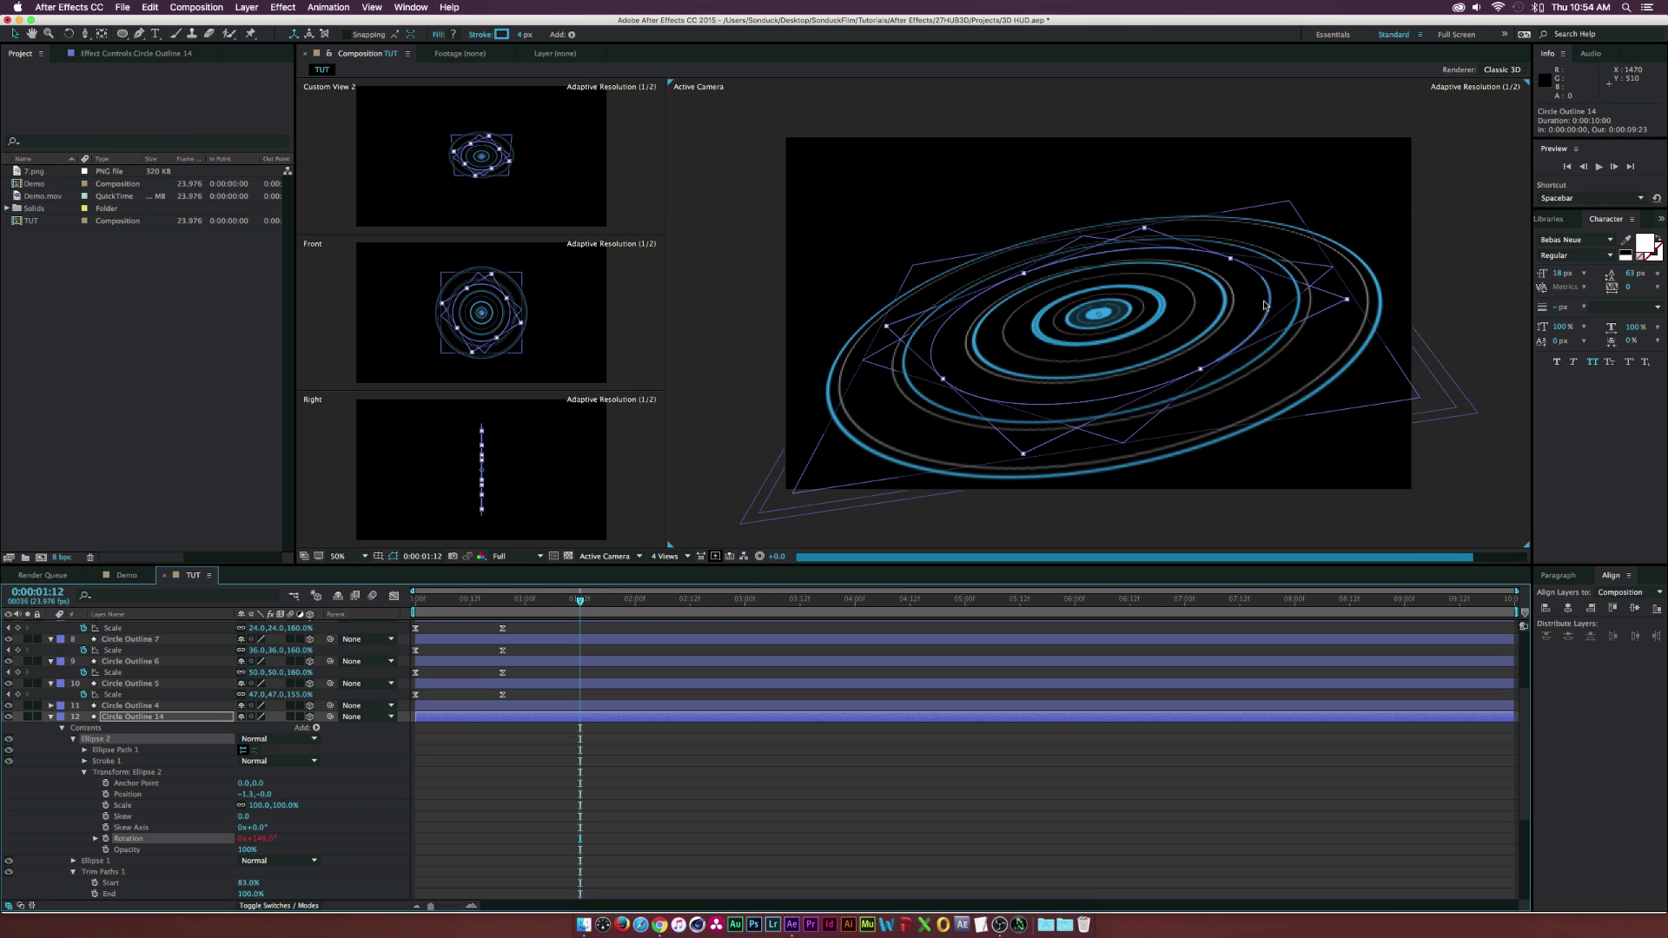
pyautogui.click(1302, 506)
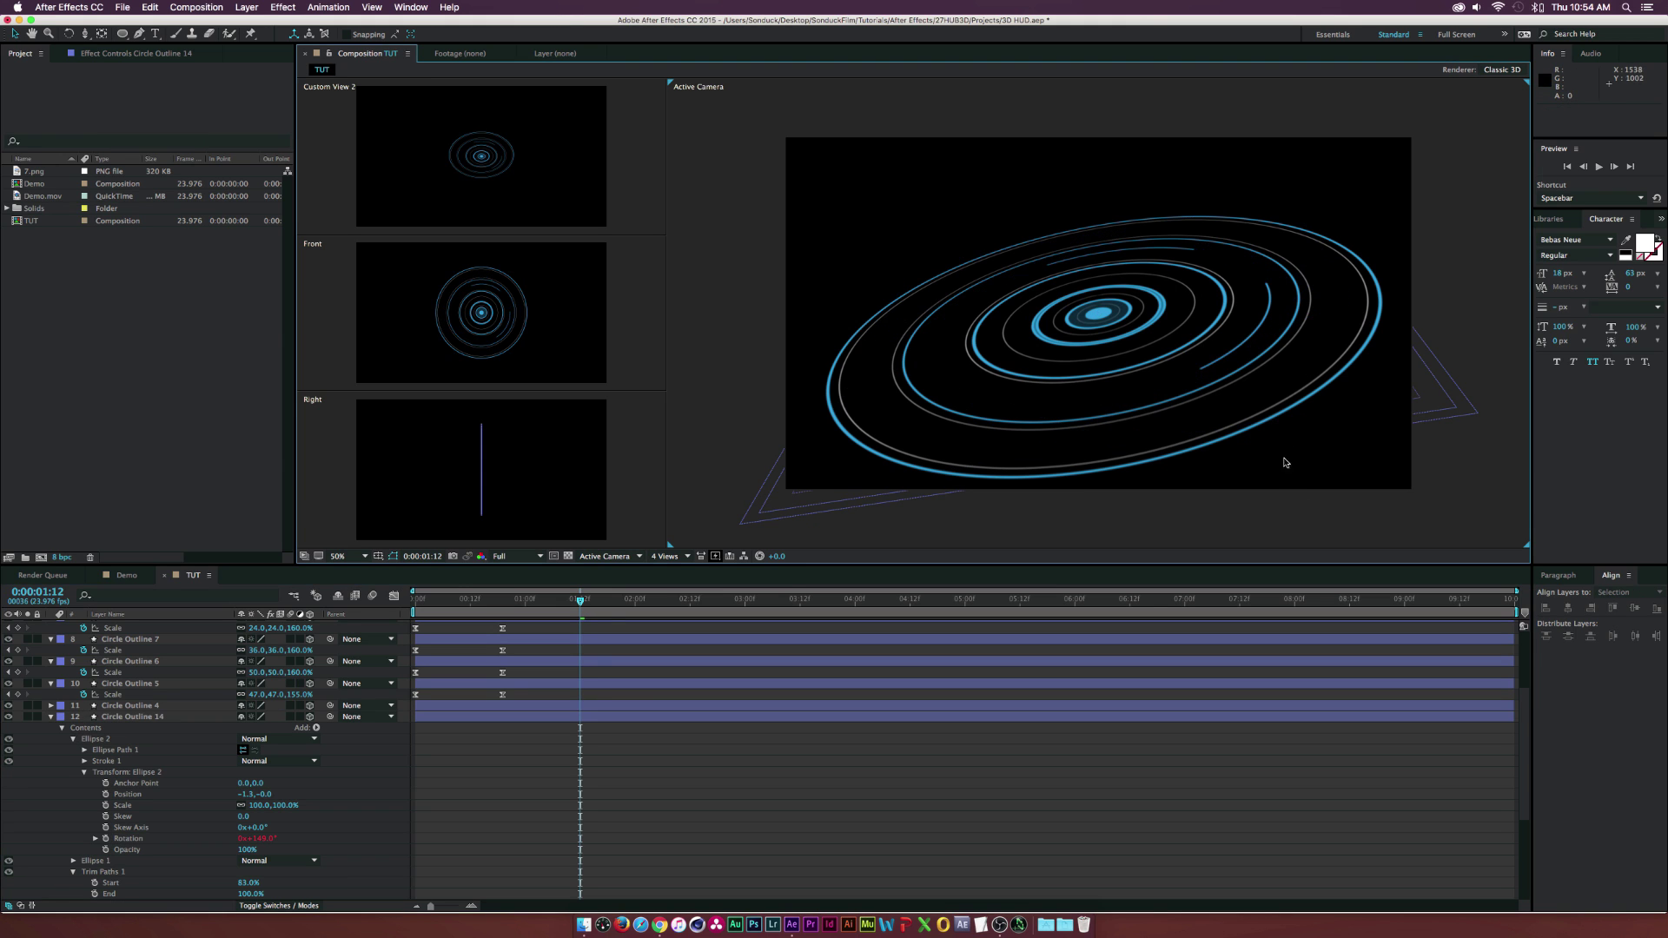
# Duplicate Ellipse 2 inside Circle Outline 14, rotate the copy to add a third arc, check it at 0:00:00:23 and collapse the layer
pyautogui.click(96, 742)
pyautogui.press('super+d')
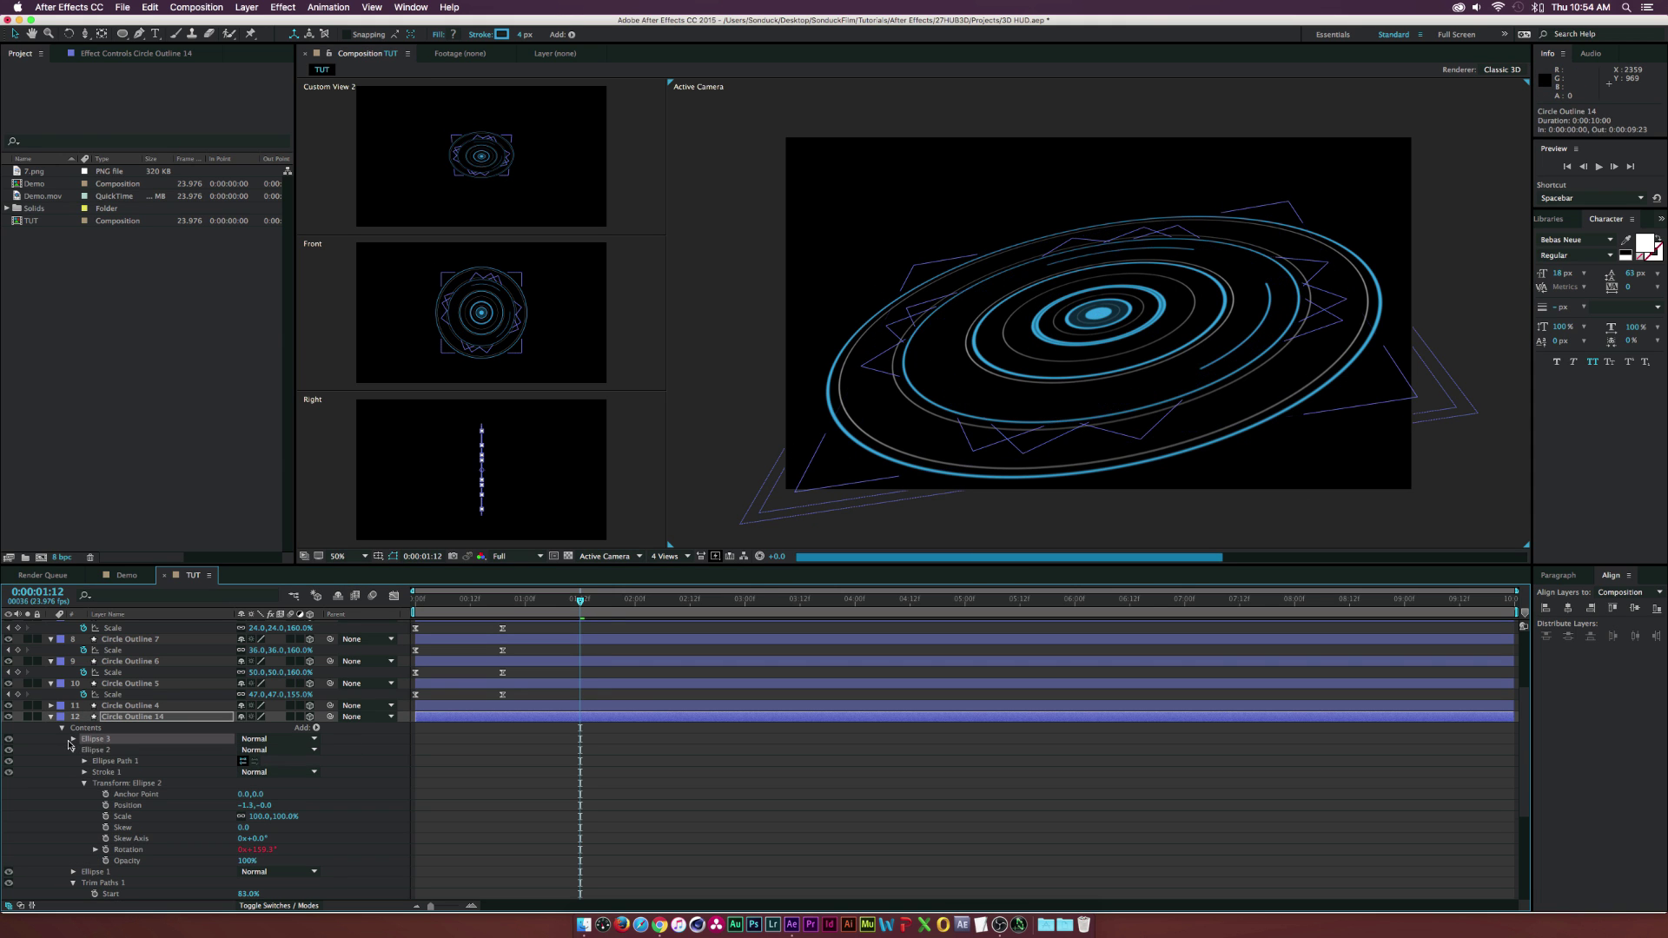
pyautogui.click(72, 743)
pyautogui.click(73, 740)
pyautogui.click(85, 773)
pyautogui.click(84, 772)
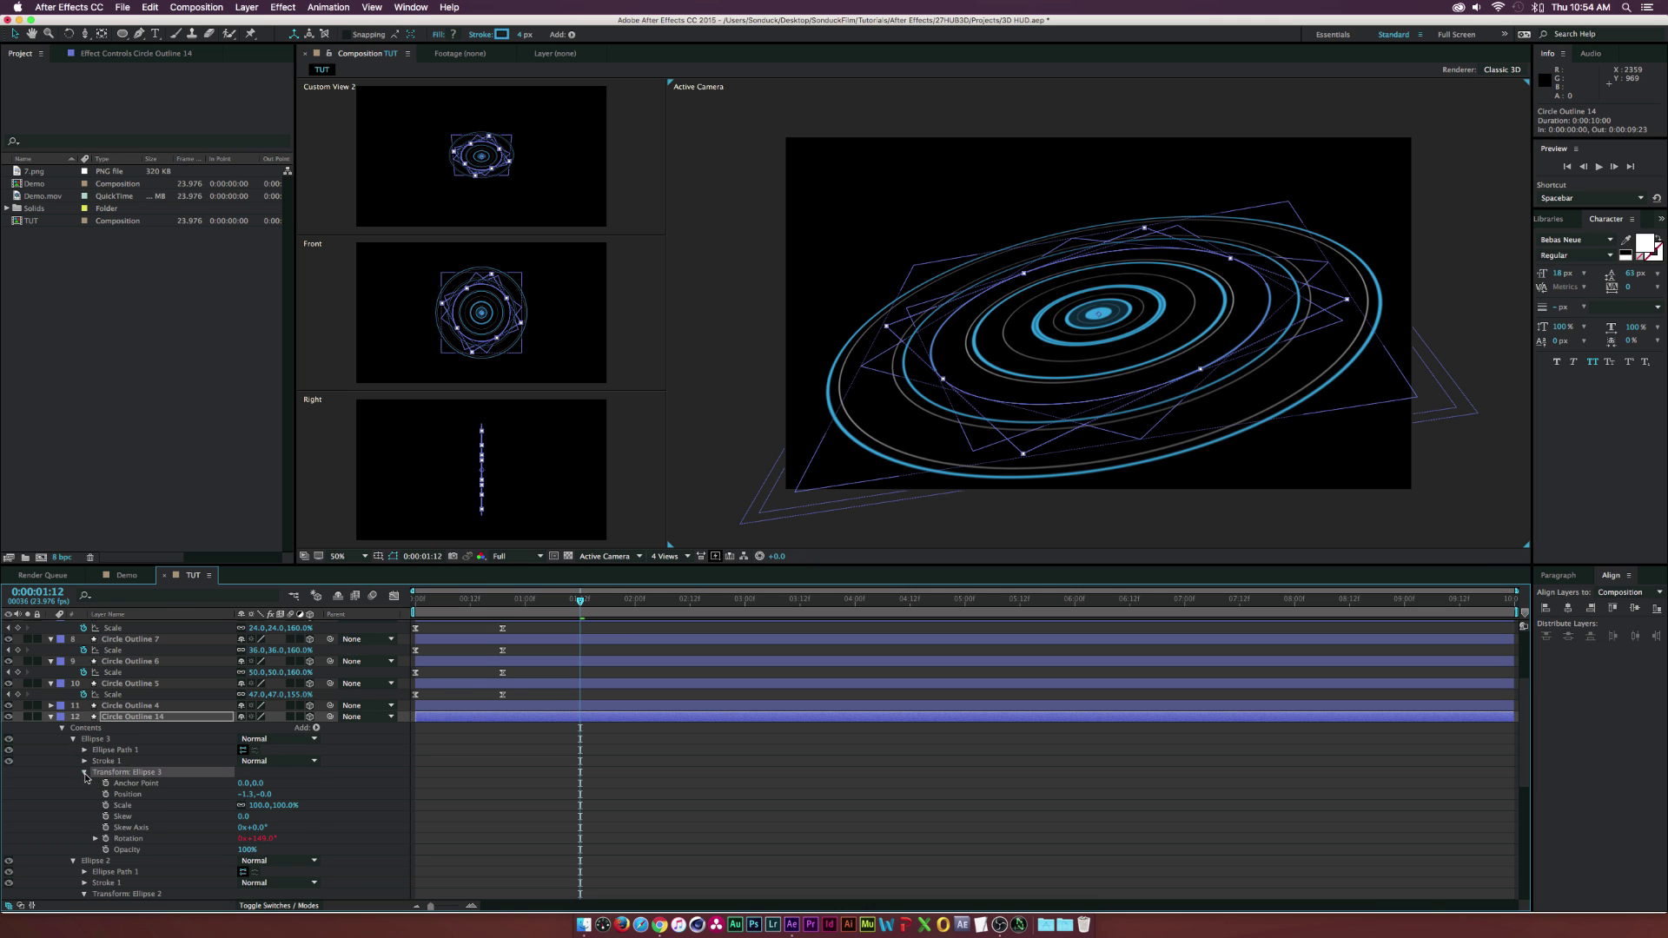
pyautogui.moveTo(271, 844); pyautogui.dragTo(337, 846)
pyautogui.press('super+v')
pyautogui.click(556, 835)
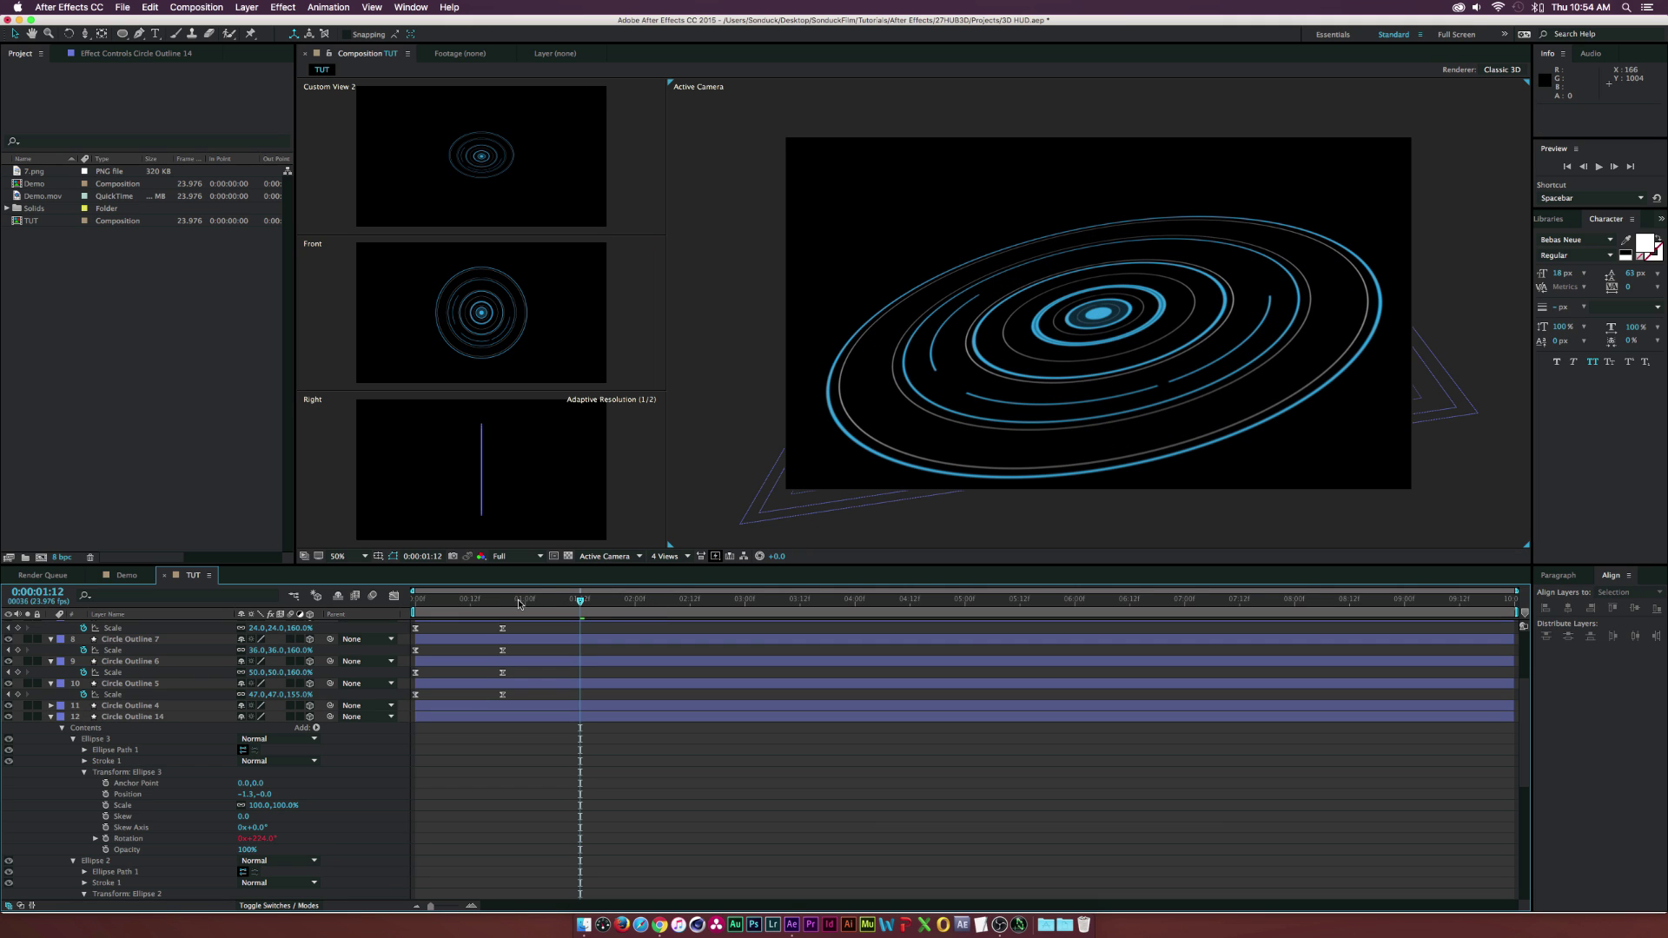
pyautogui.click(520, 600)
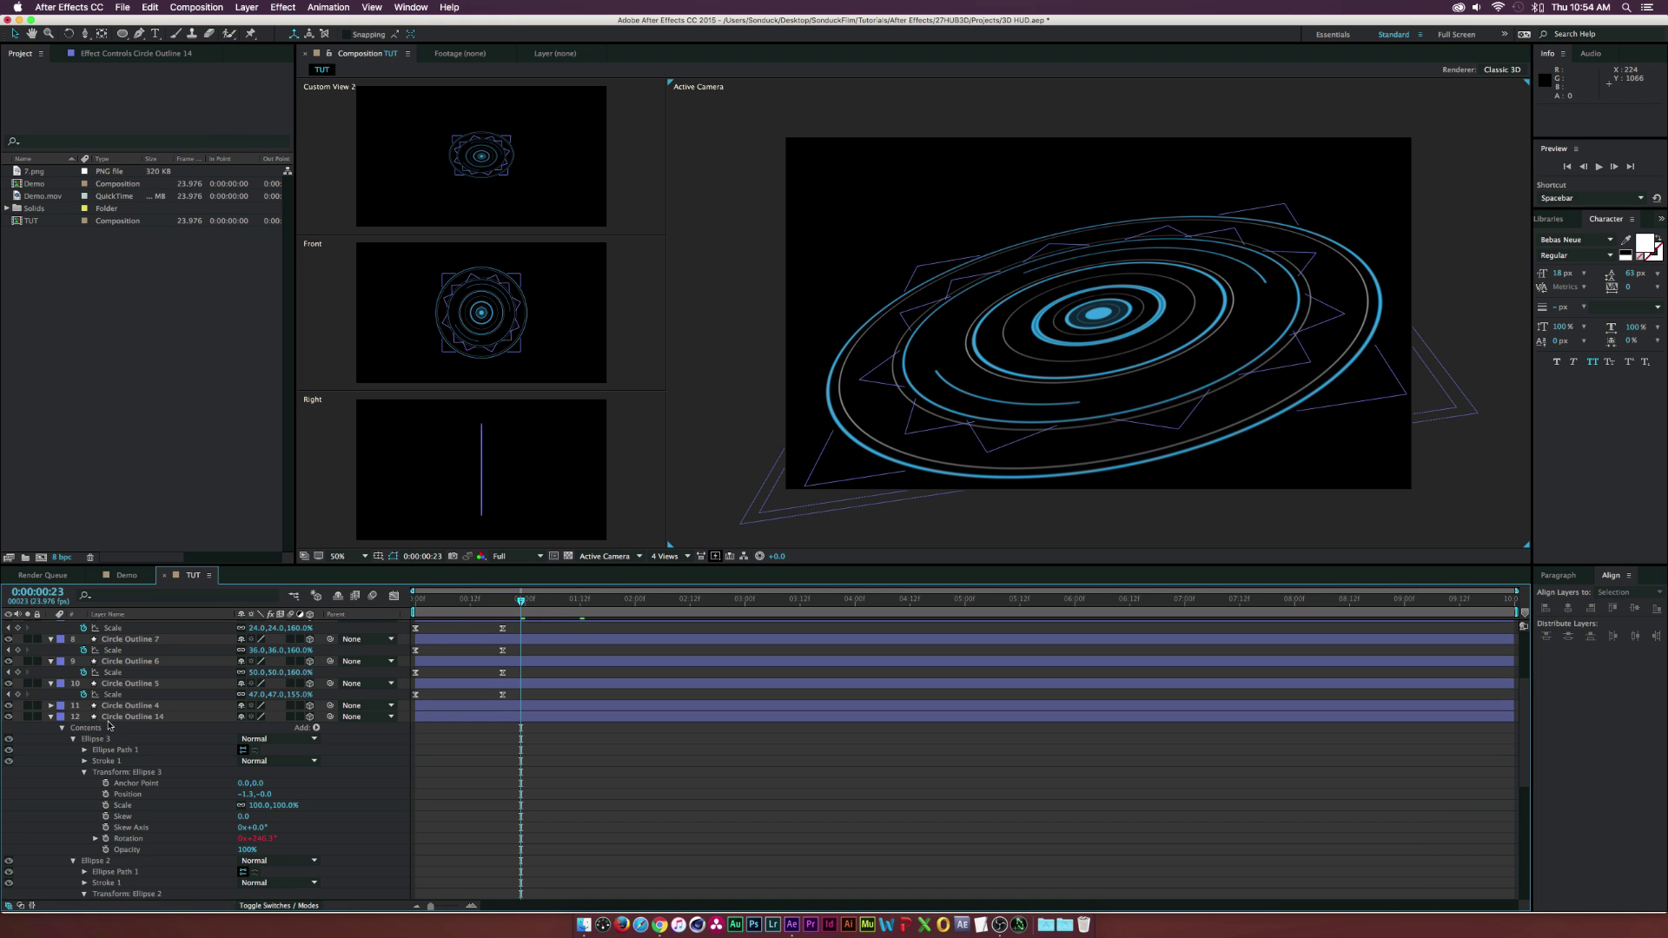
pyautogui.click(55, 721)
pyautogui.click(52, 717)
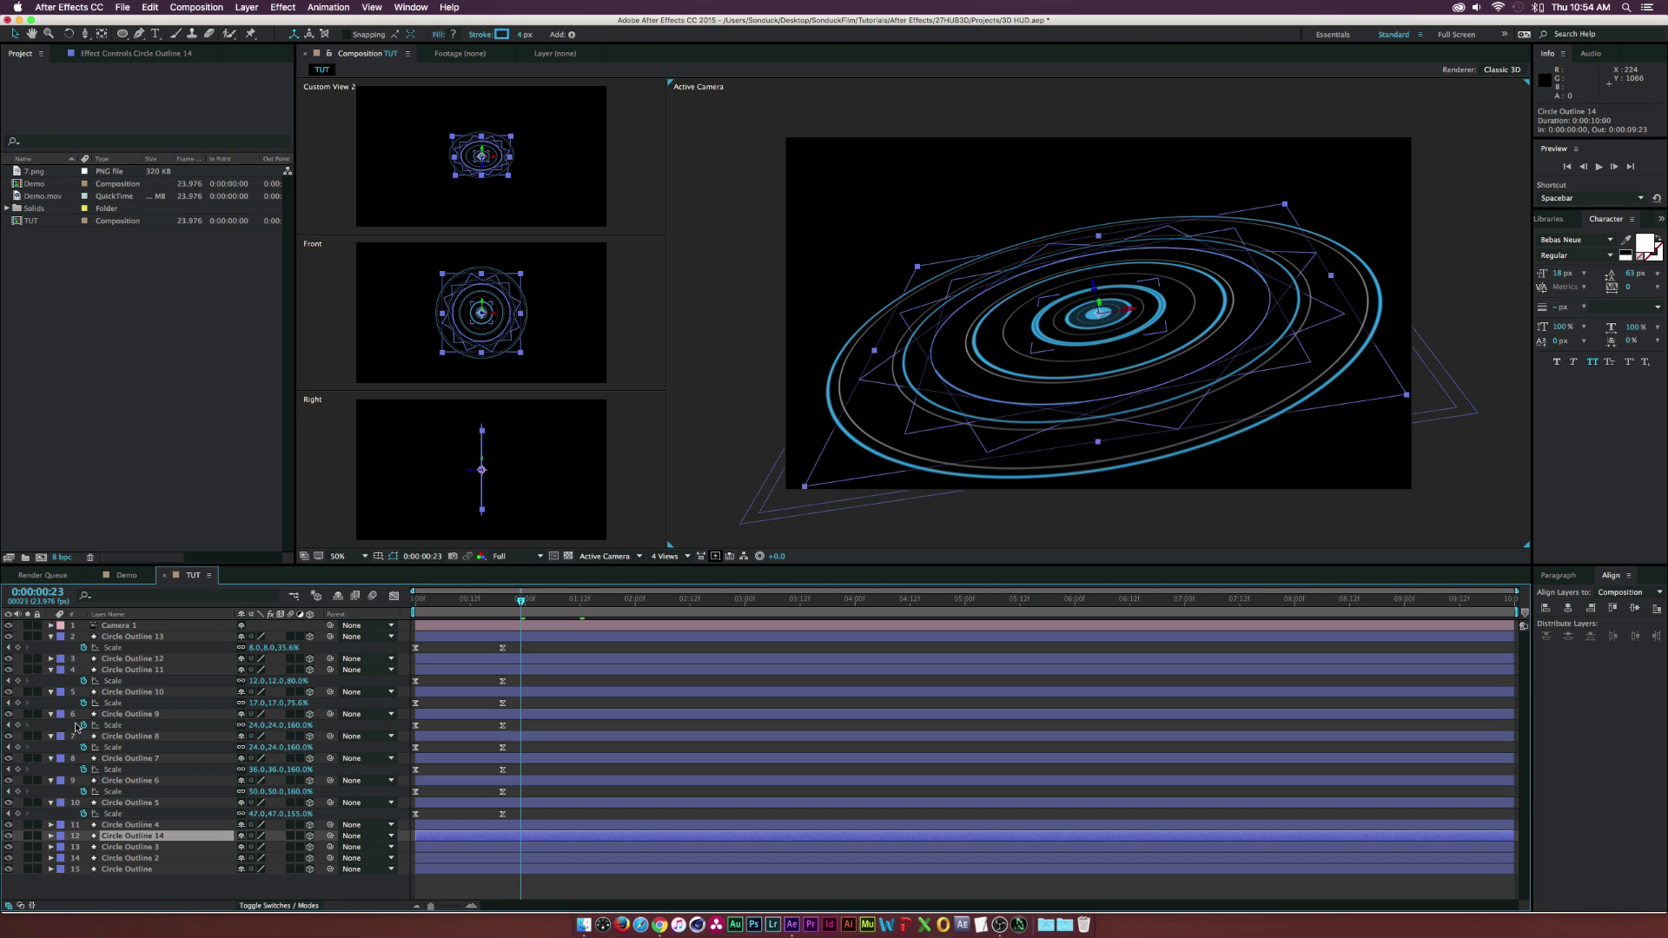
# Duplicate the Circle Outline 4 layer and move Circle Outline 14 above the copy in the layer order
pyautogui.click(132, 849)
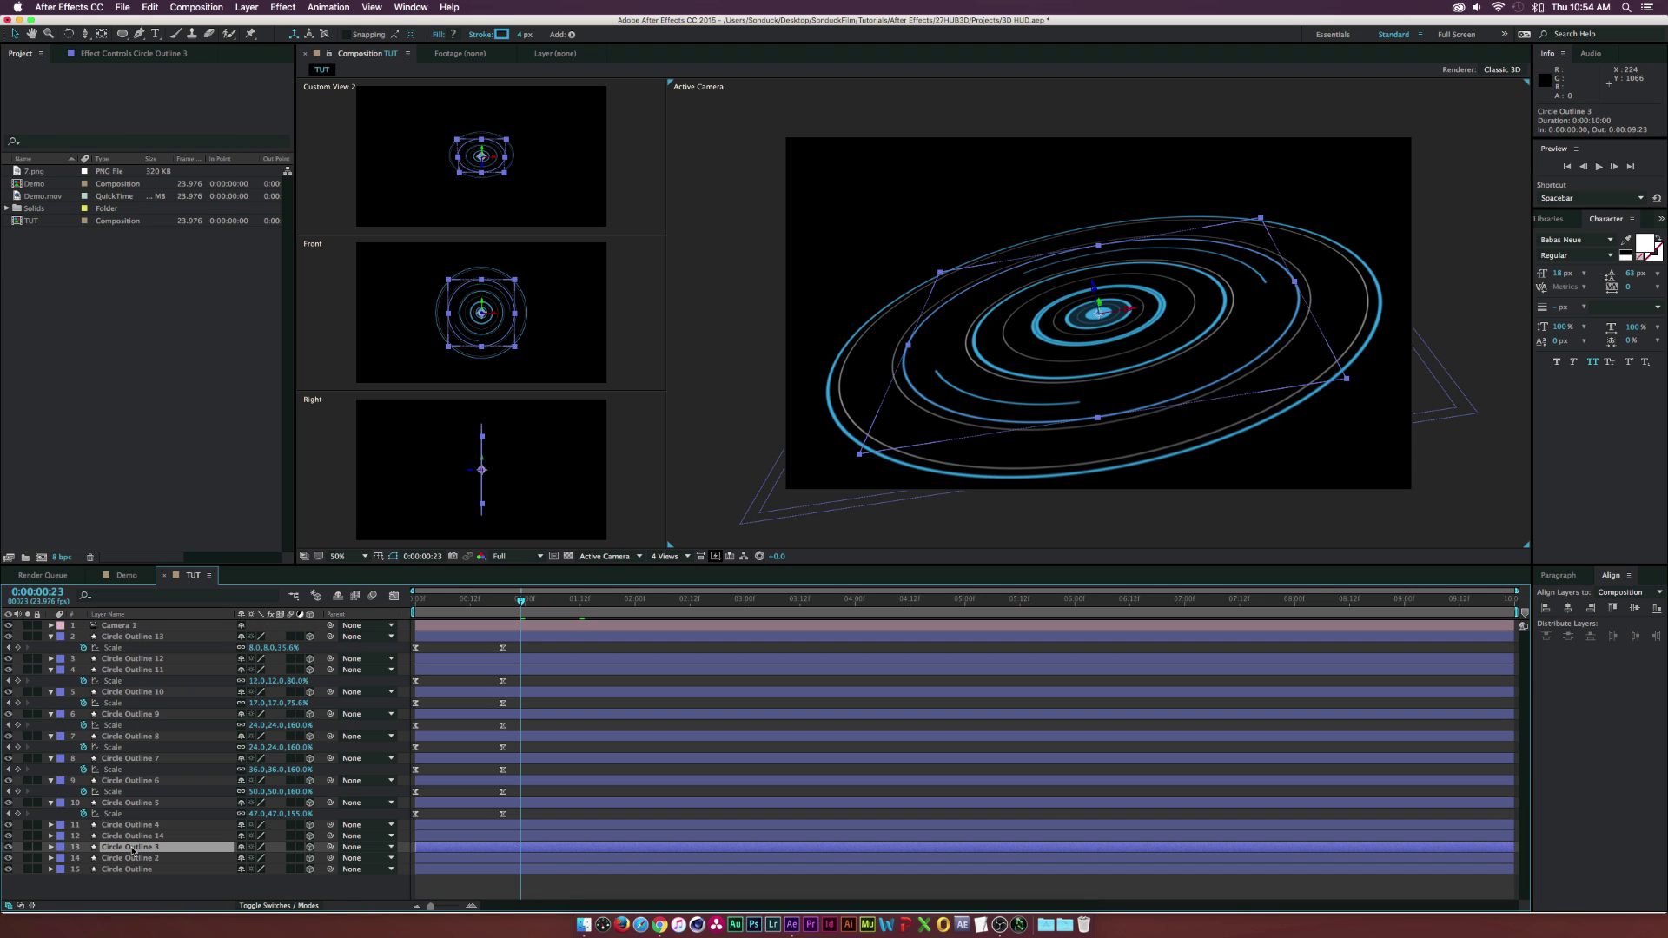
pyautogui.click(132, 859)
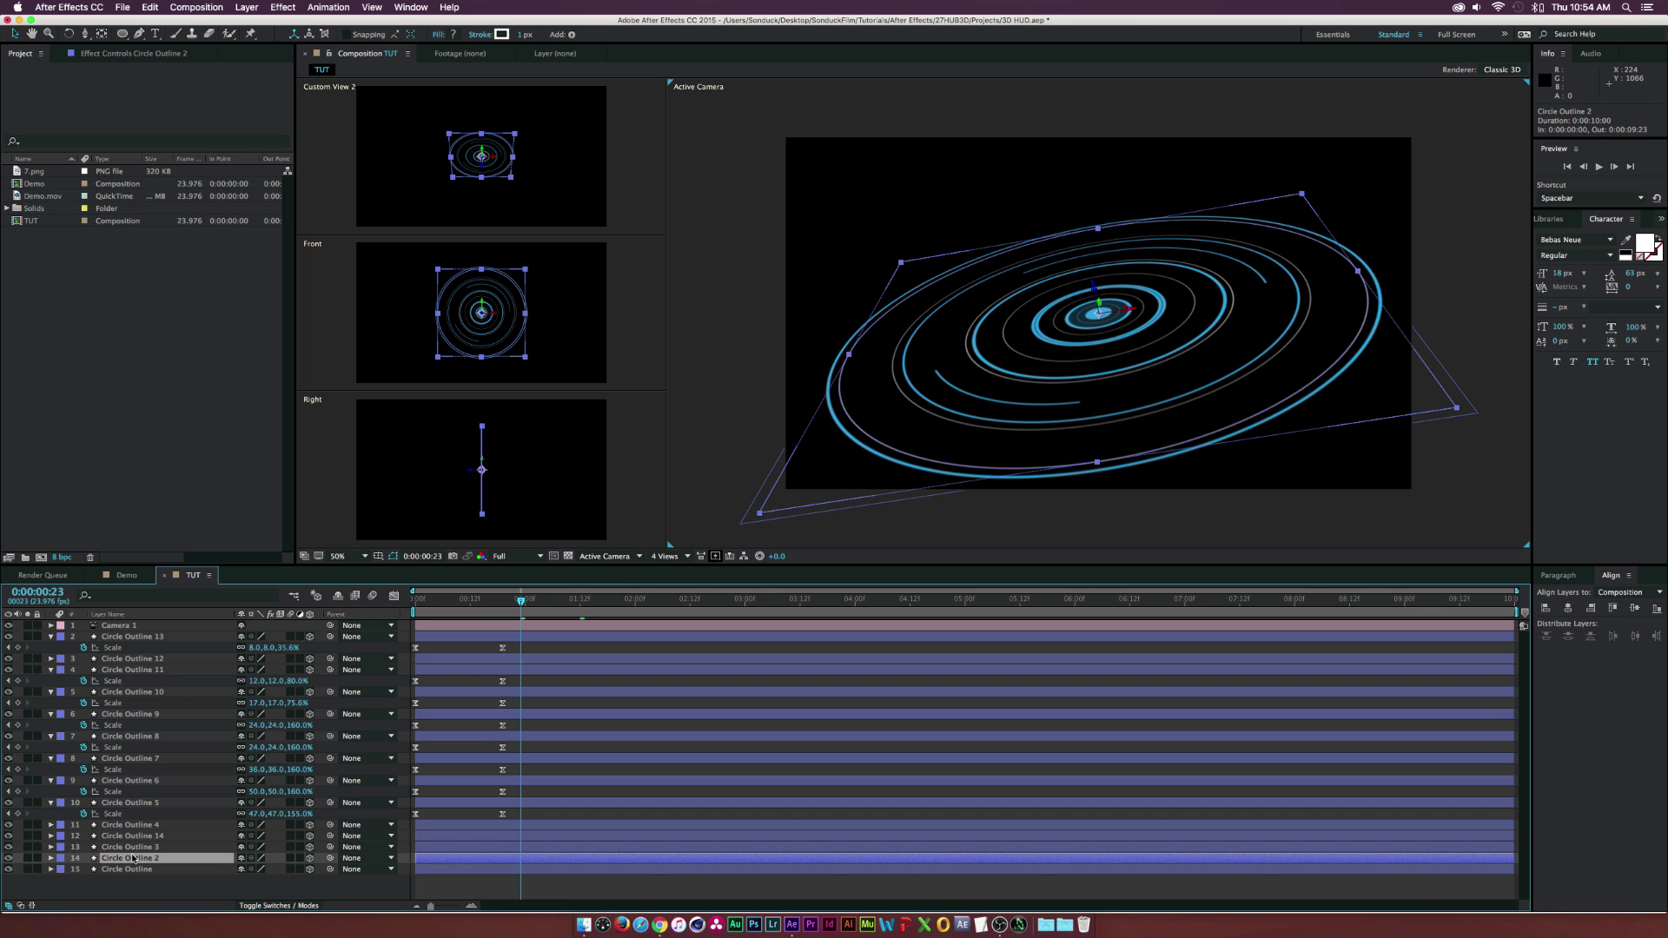
pyautogui.click(133, 847)
pyautogui.click(137, 825)
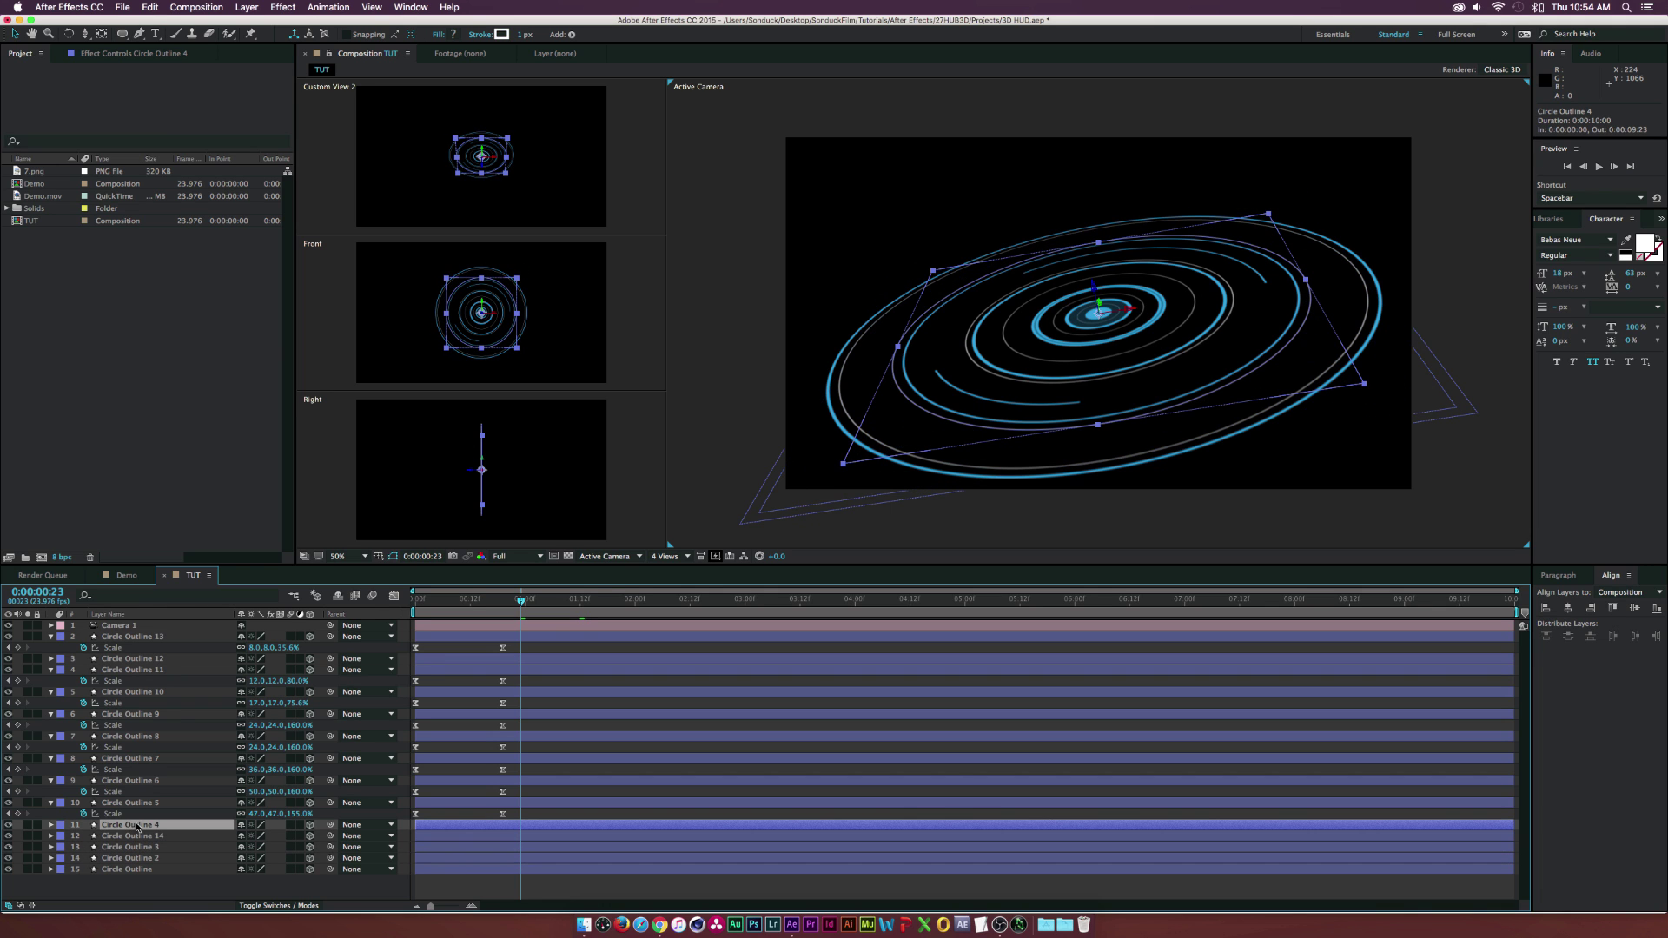
pyautogui.press('super+d')
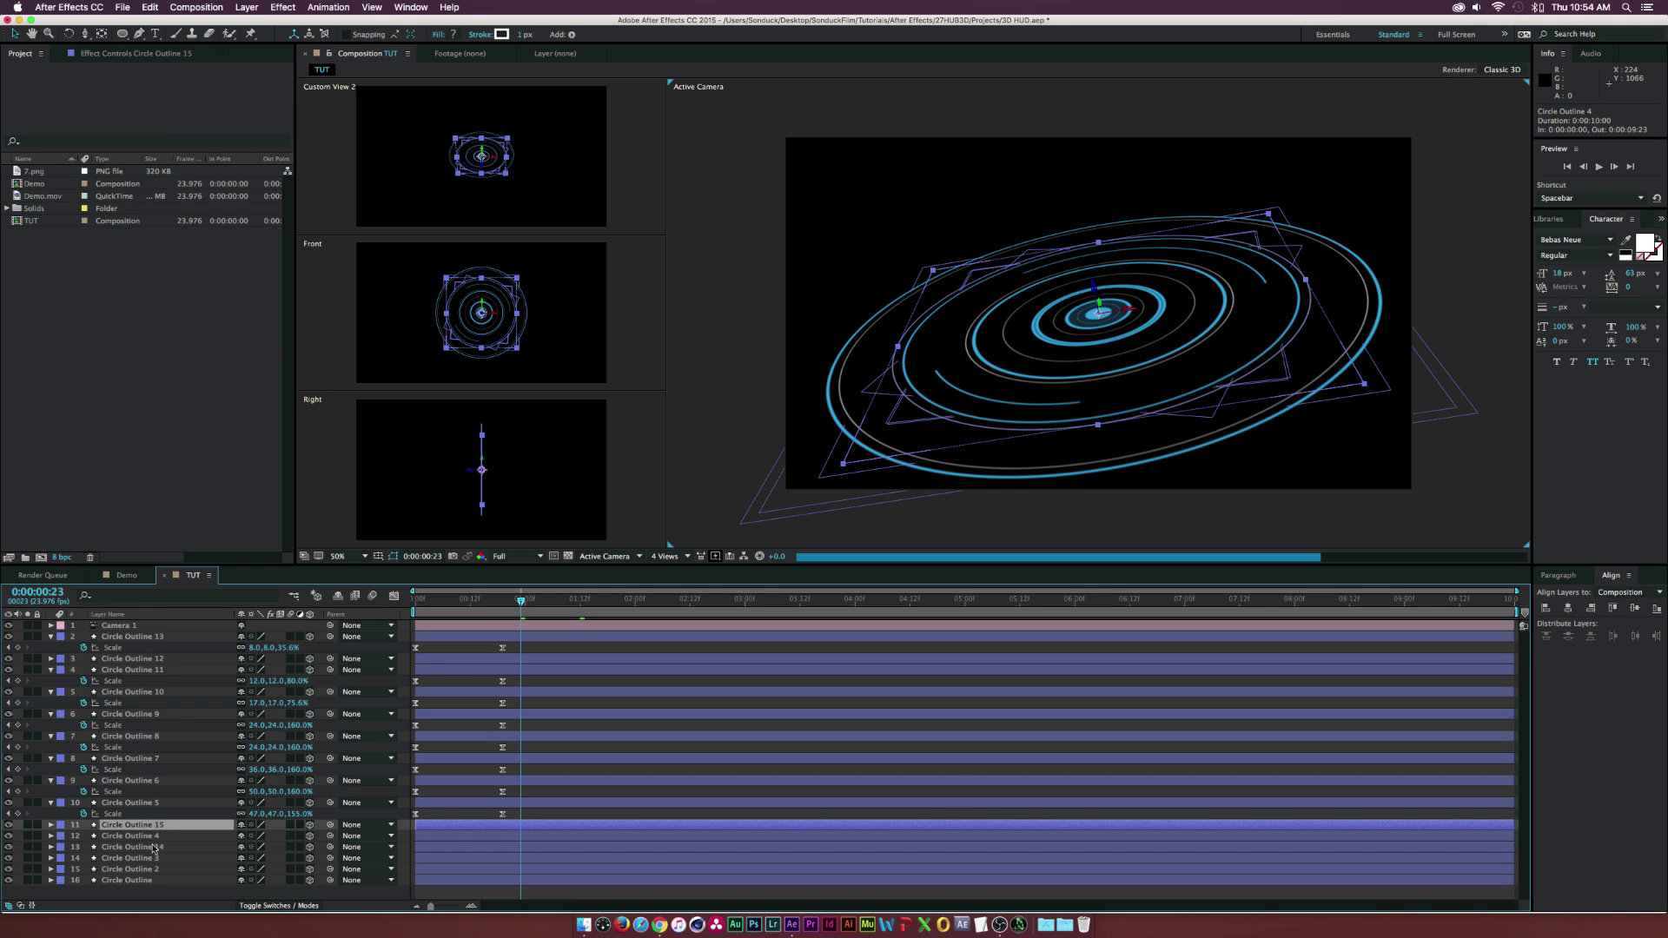
pyautogui.moveTo(153, 847); pyautogui.dragTo(156, 828)
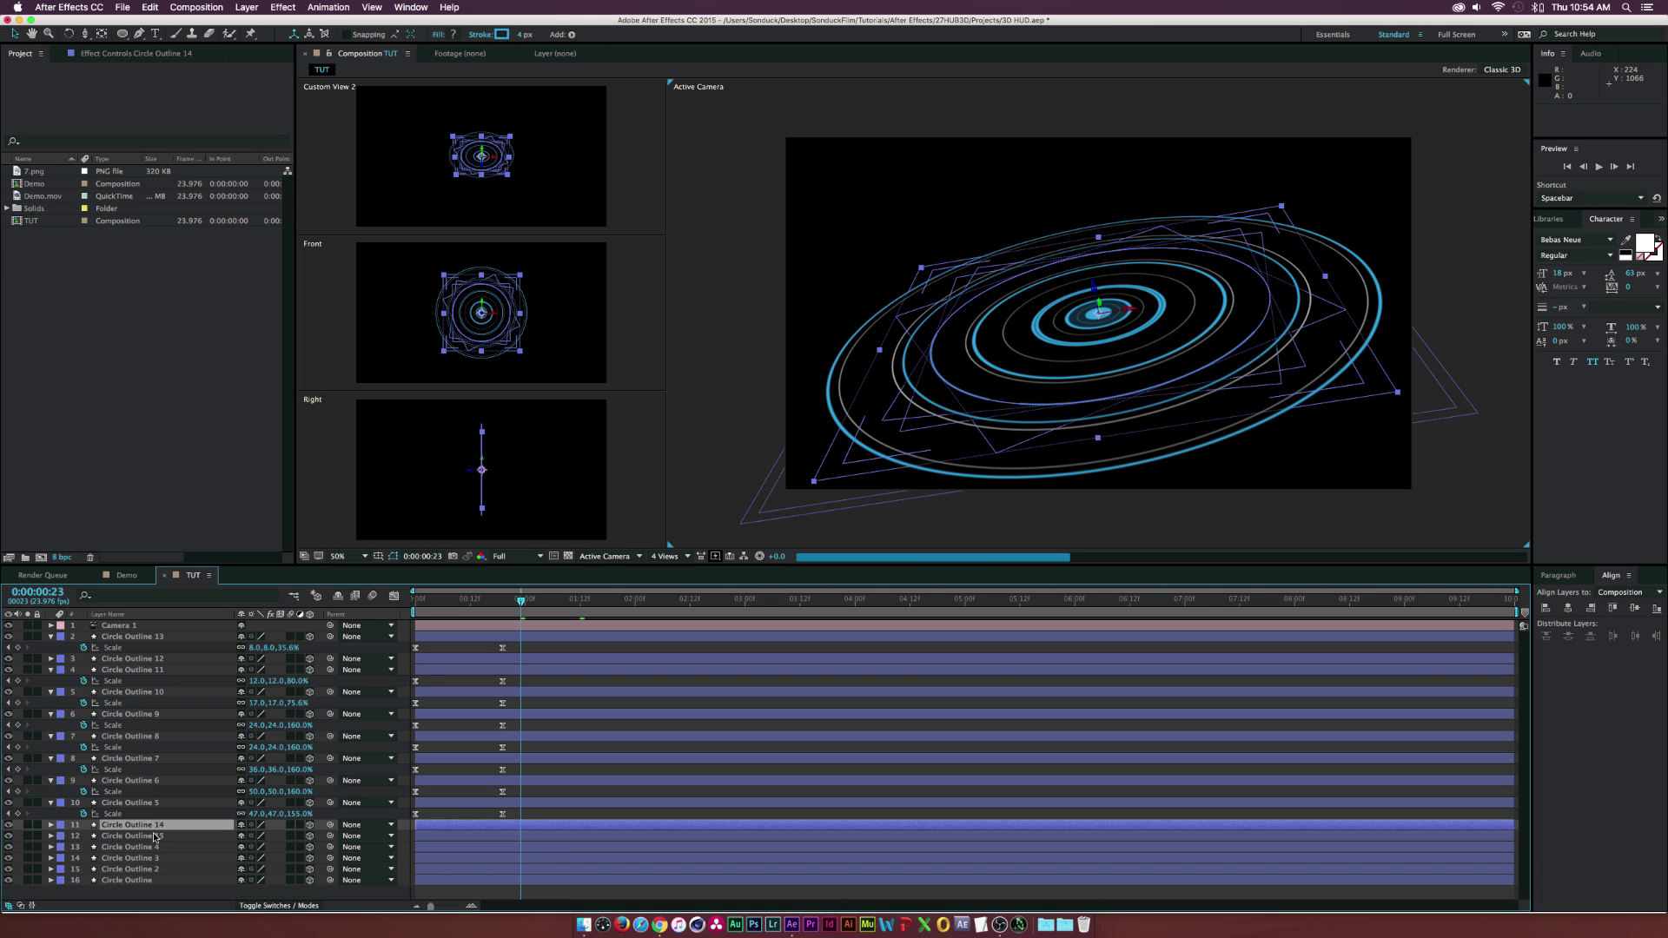
# At 0:00:00:19, set the scale of Circle Outline 15 to 63% to match Circle Outline 14, and collapse the layer properties
pyautogui.click(158, 836)
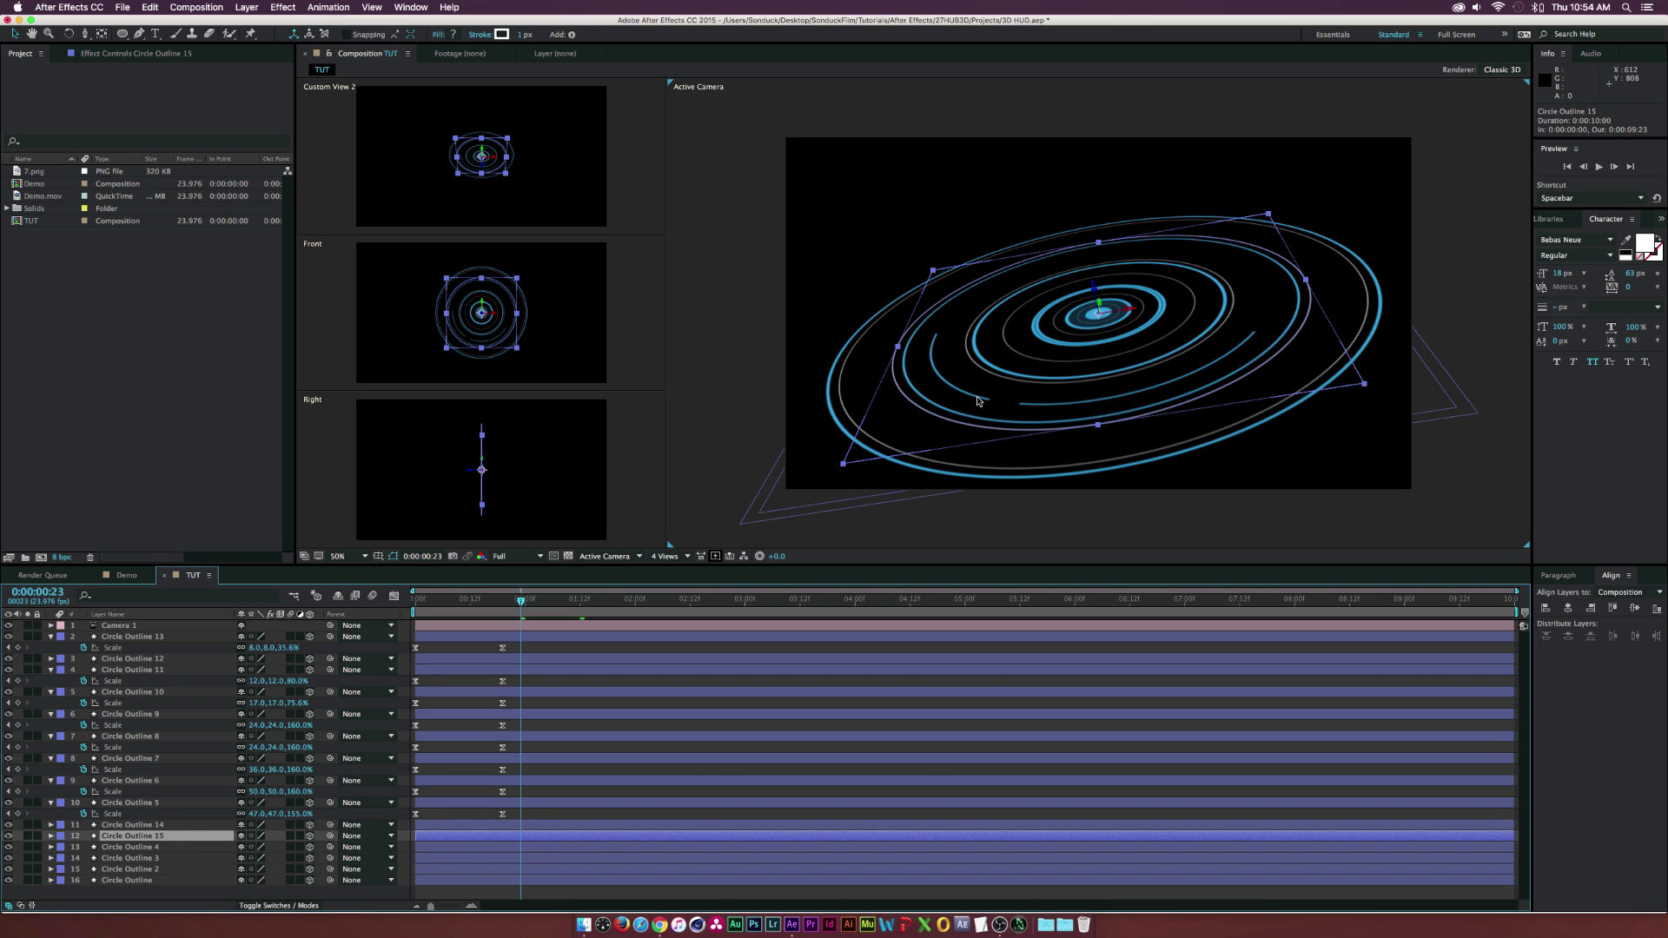
pyautogui.press('u')
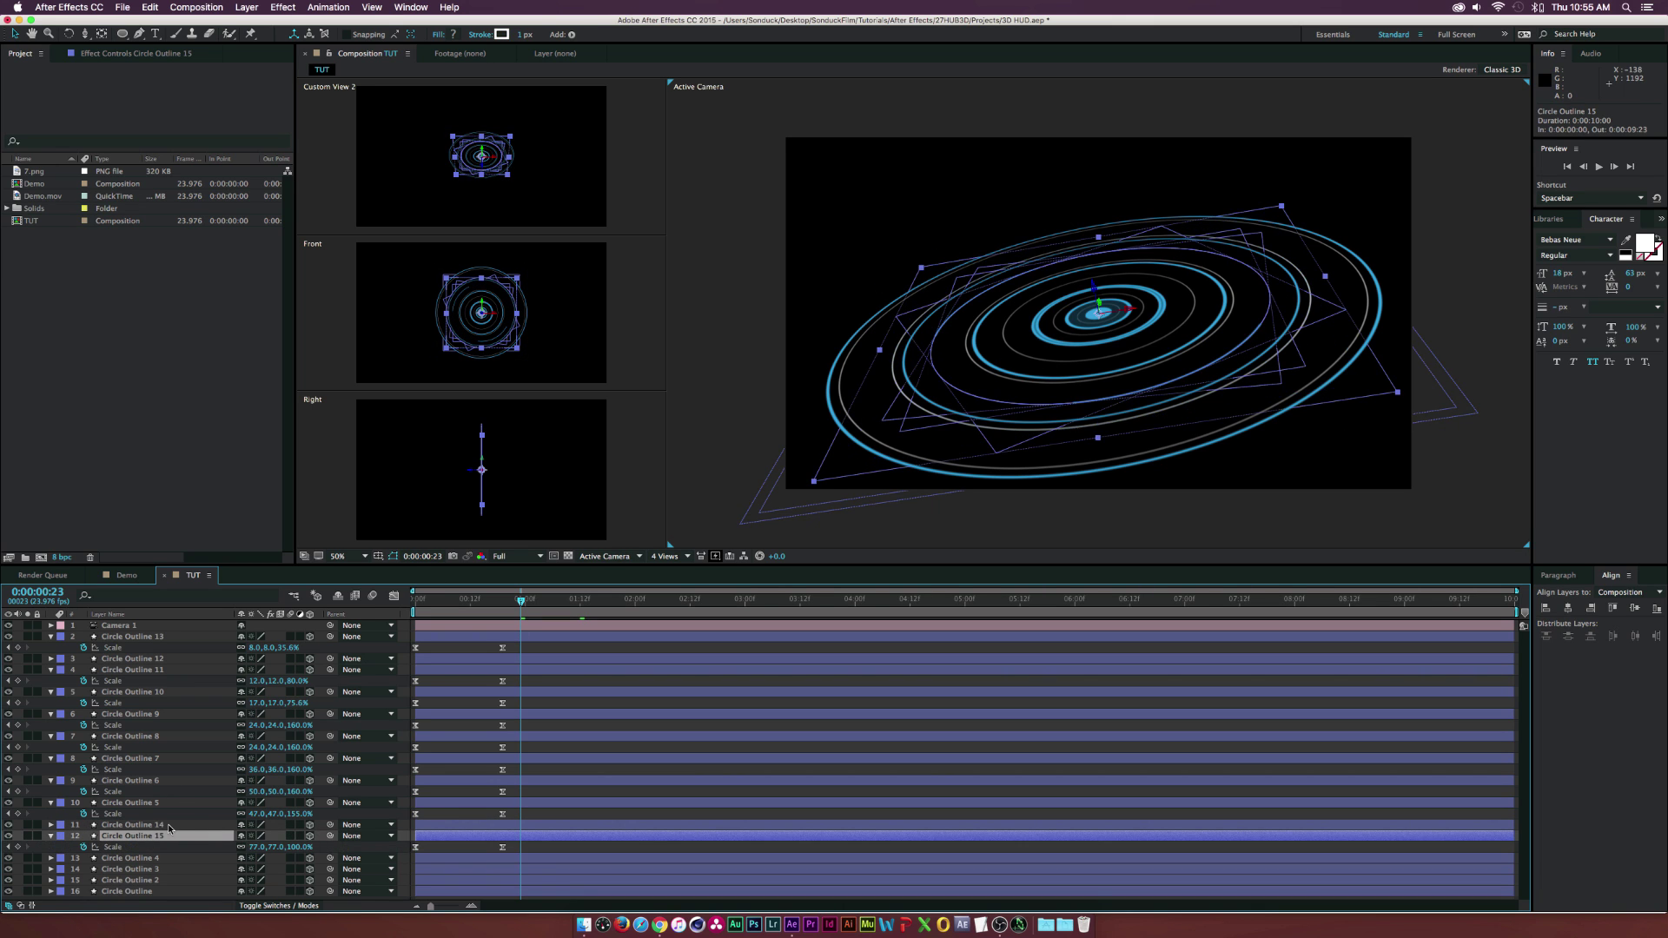
pyautogui.click(165, 826)
pyautogui.press('u')
pyautogui.click(8, 858)
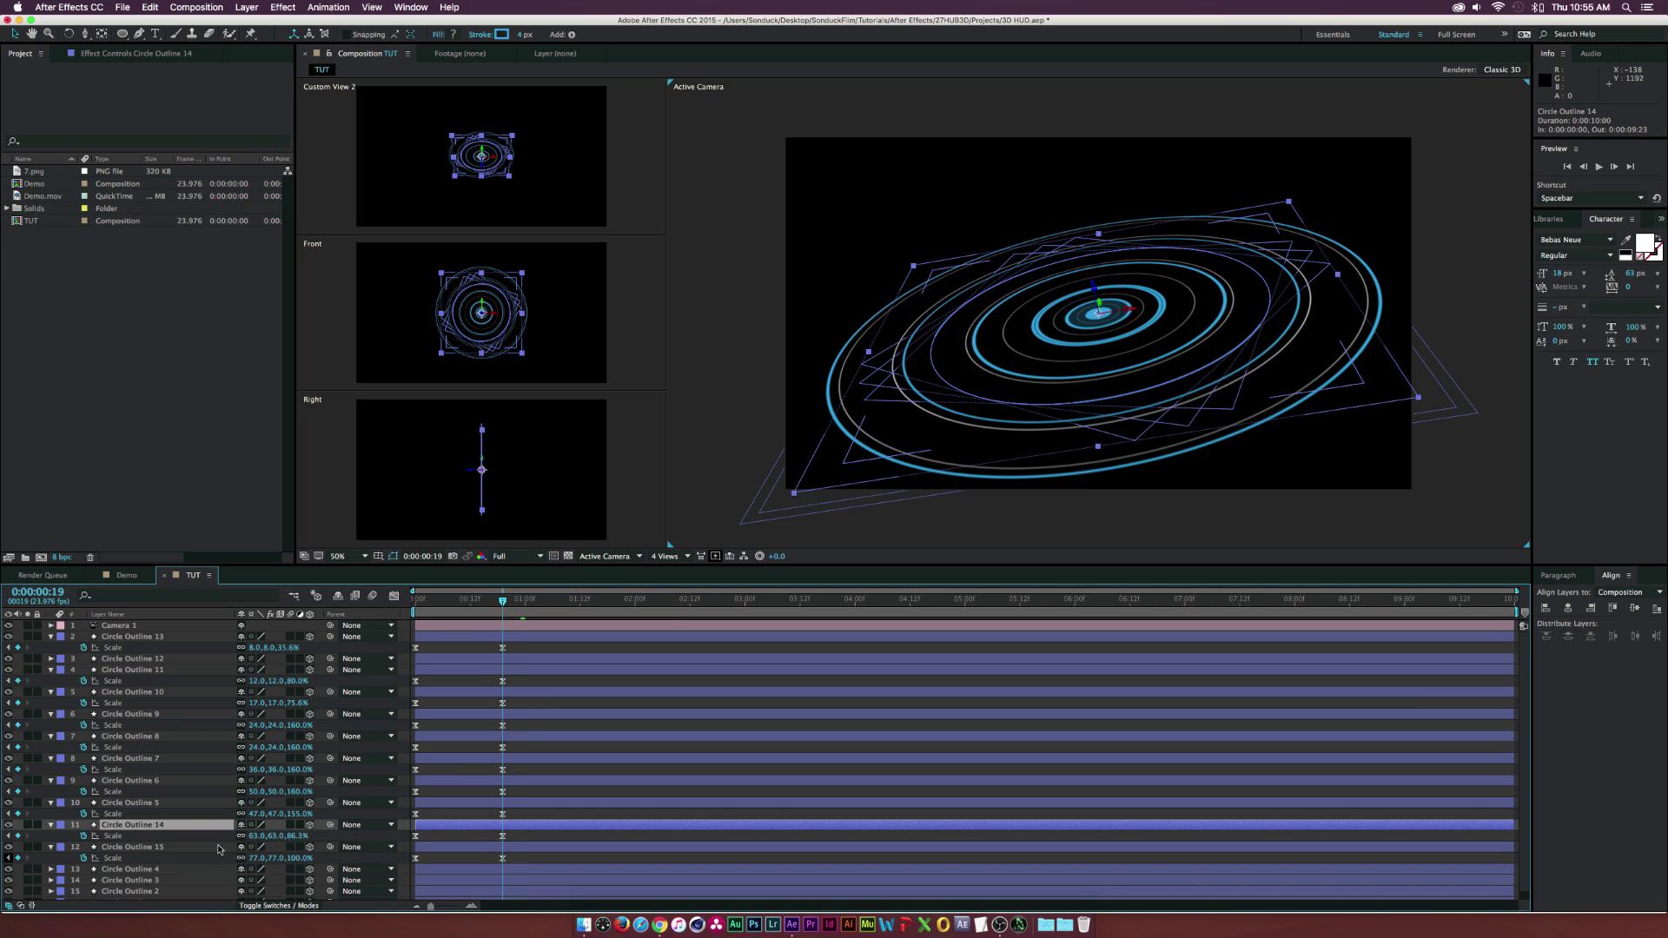
pyautogui.click(257, 836)
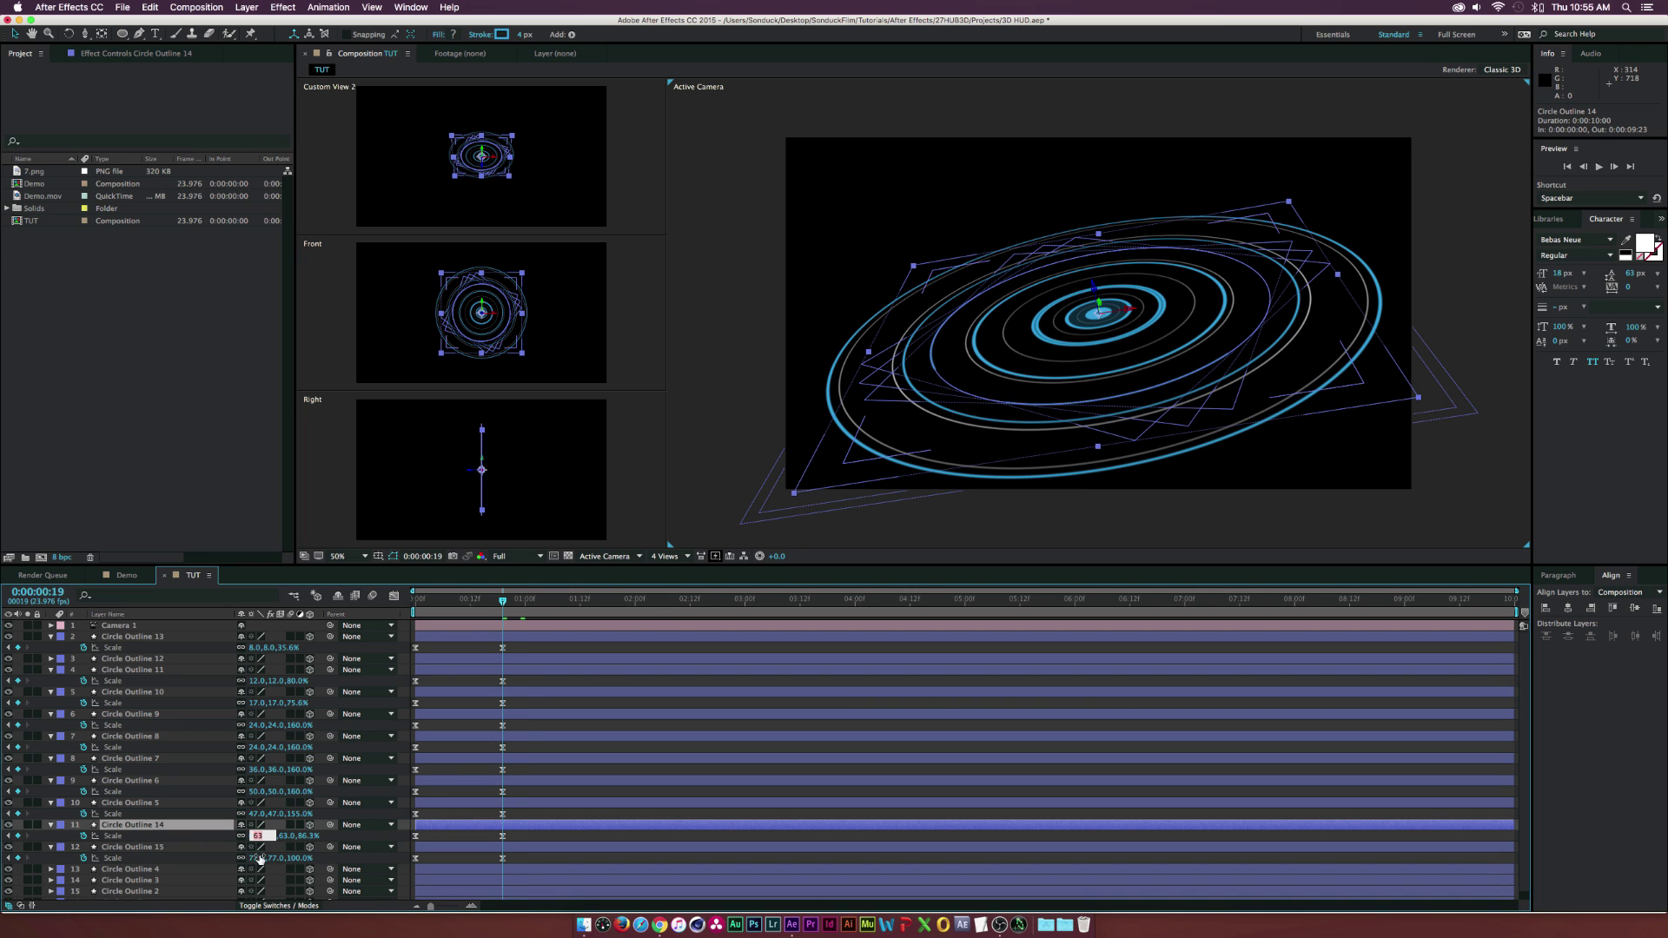
pyautogui.click(364, 859)
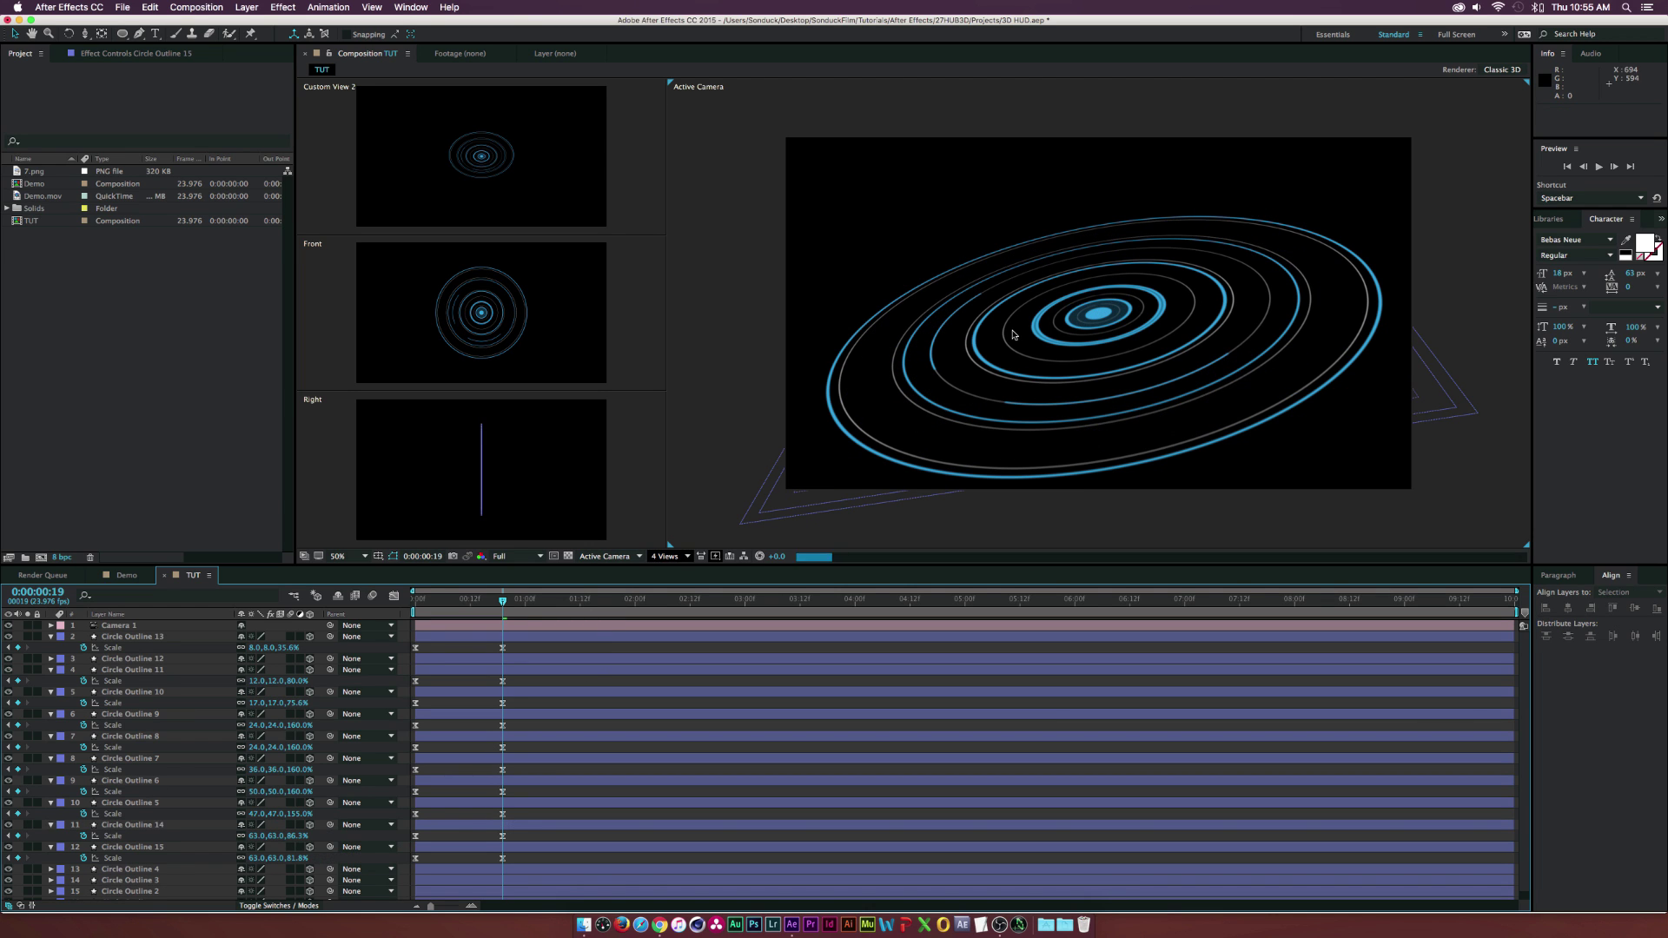
pyautogui.click(982, 316)
pyautogui.click(1100, 383)
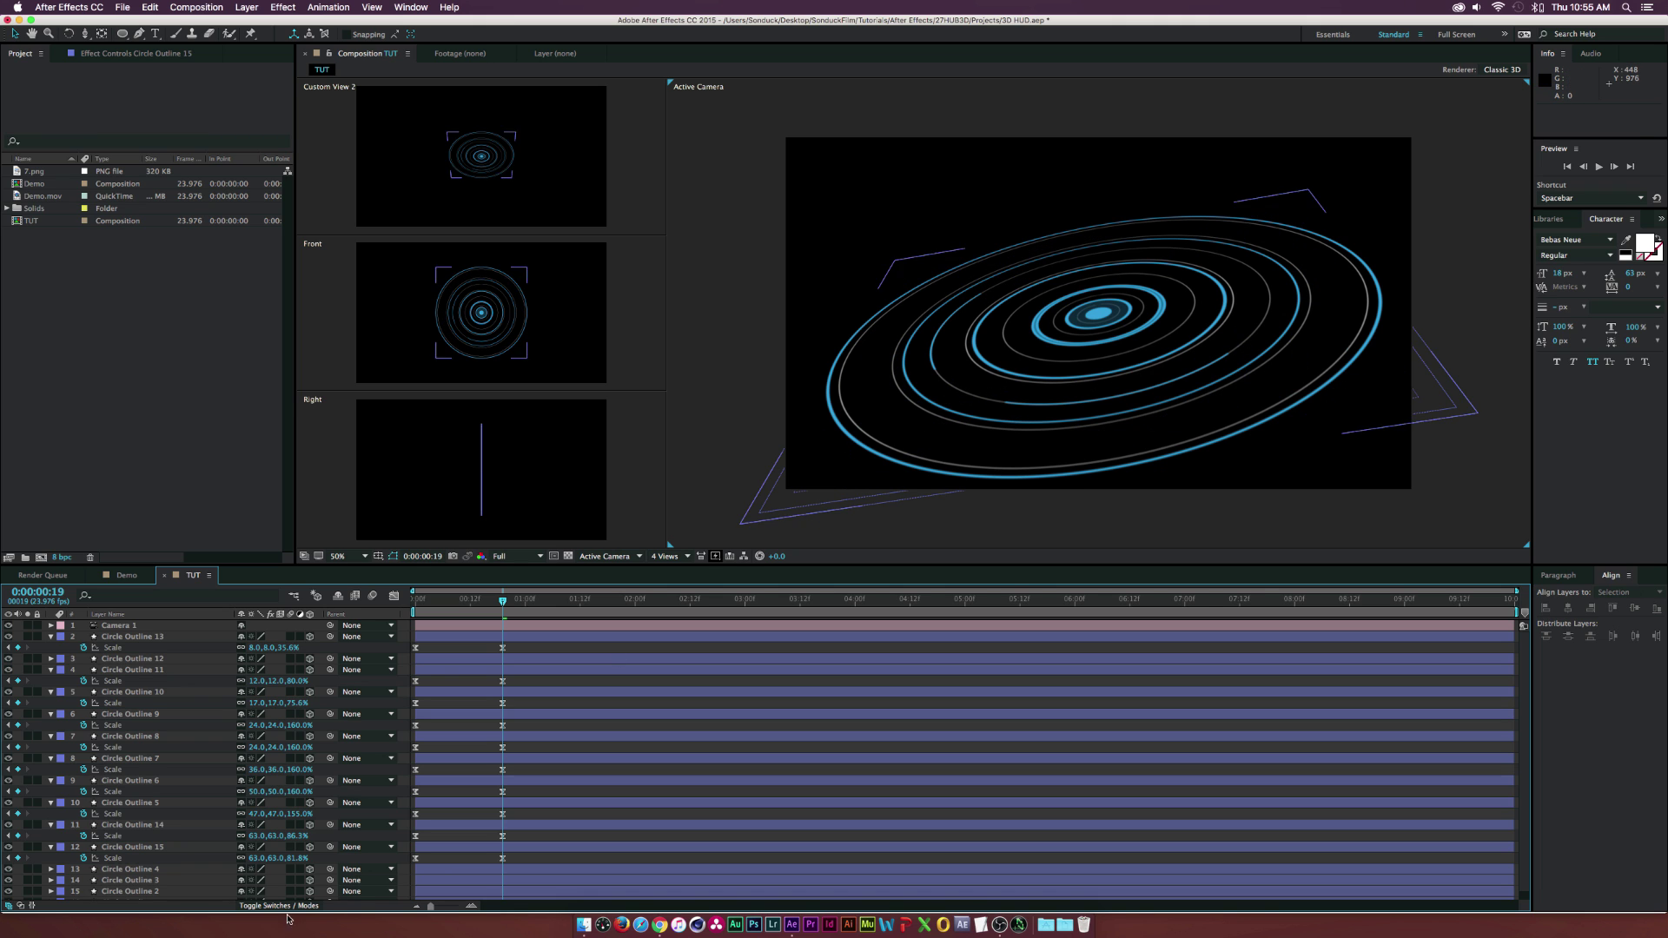
pyautogui.press('u')
# Duplicate Circle Outline 4 again, move the copy directly below Circle Outline 5 and reduce its scale to 56%
pyautogui.click(144, 770)
pyautogui.click(142, 759)
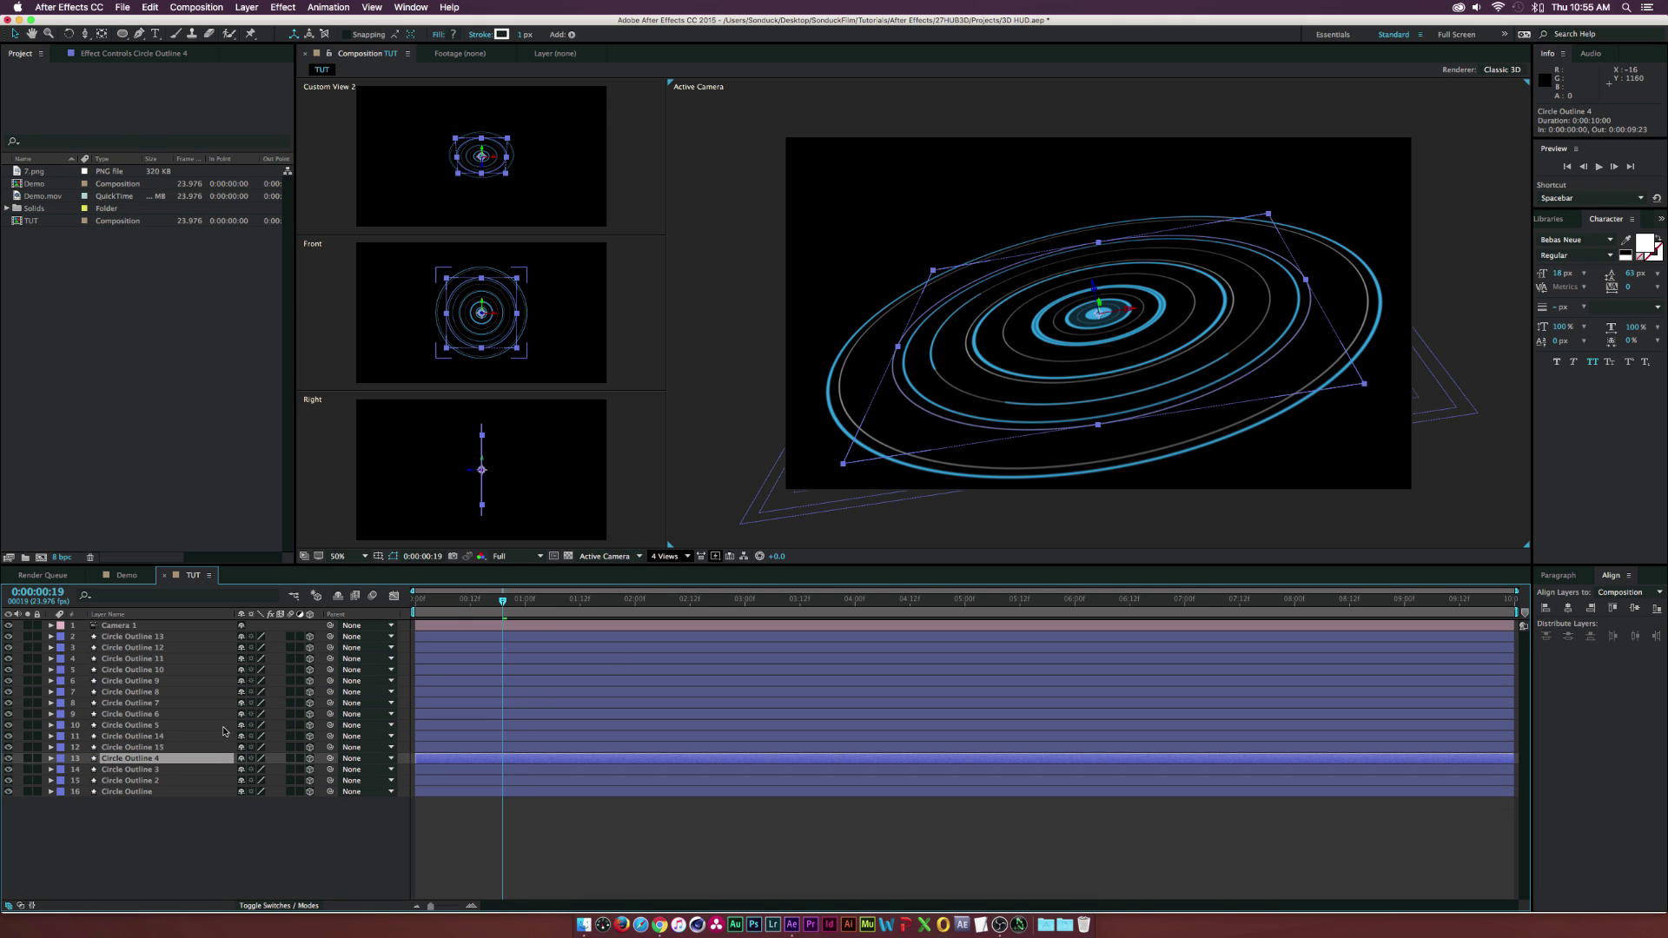
pyautogui.hotkey('ctrl', 'd')
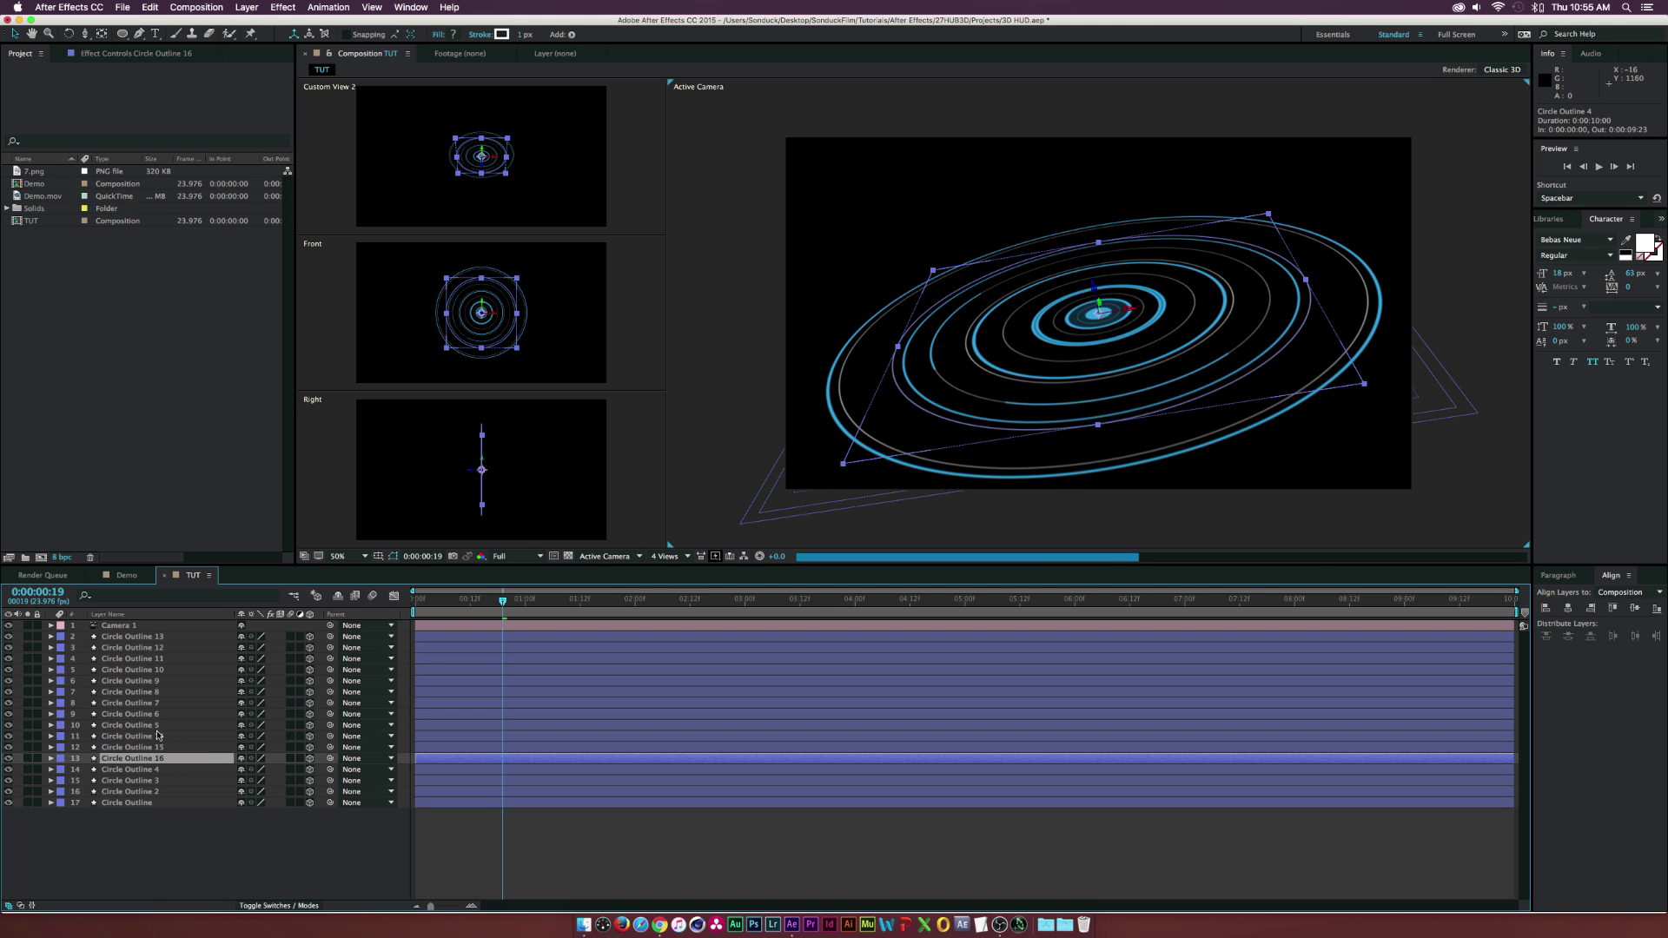
pyautogui.moveTo(156, 760); pyautogui.dragTo(158, 736)
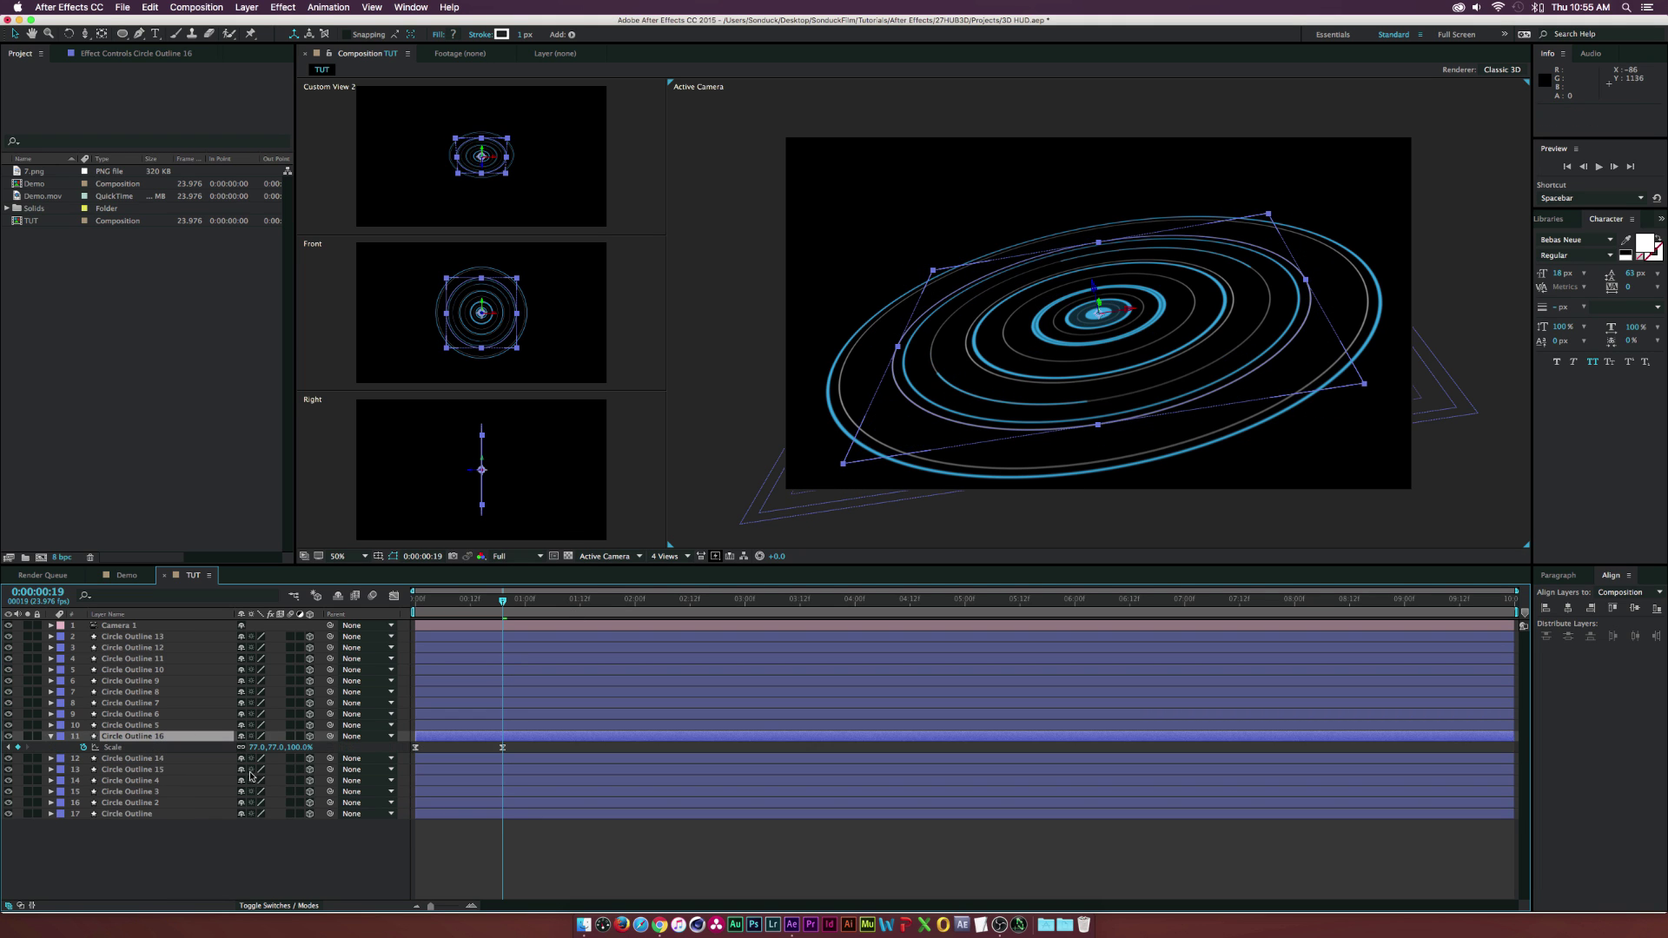
pyautogui.press('s')
pyautogui.moveTo(258, 748); pyautogui.dragTo(247, 748)
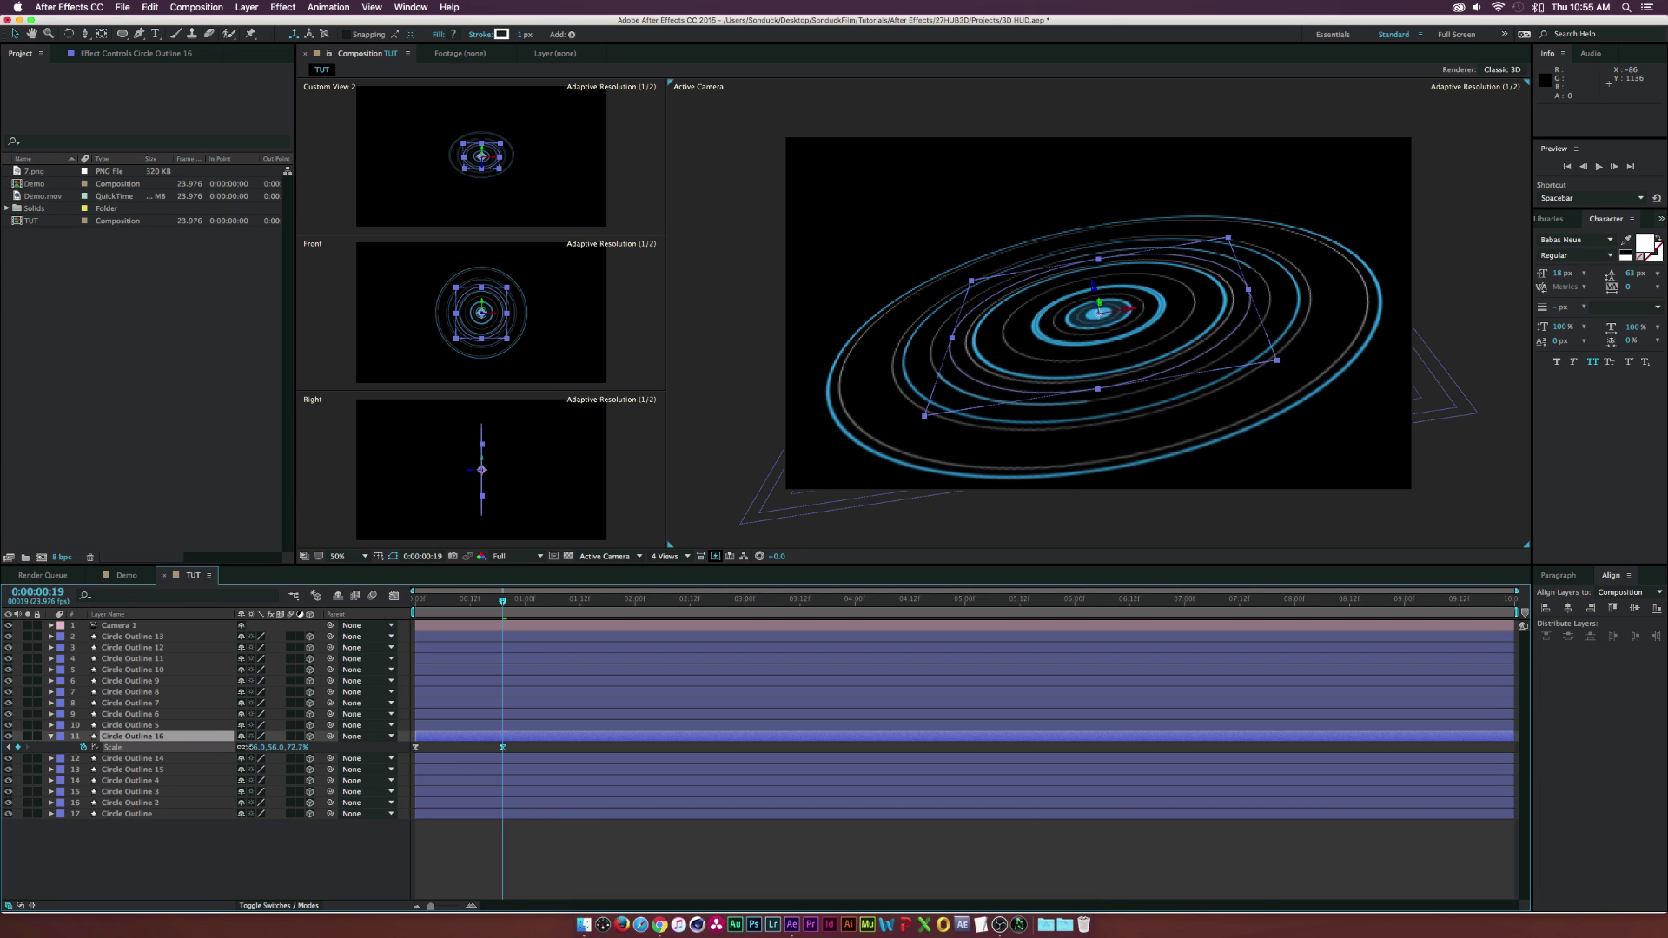
# Set the stroke width of Circle Outline 16 to 3 px and add a dash of 10 to its stroke
pyautogui.click(51, 735)
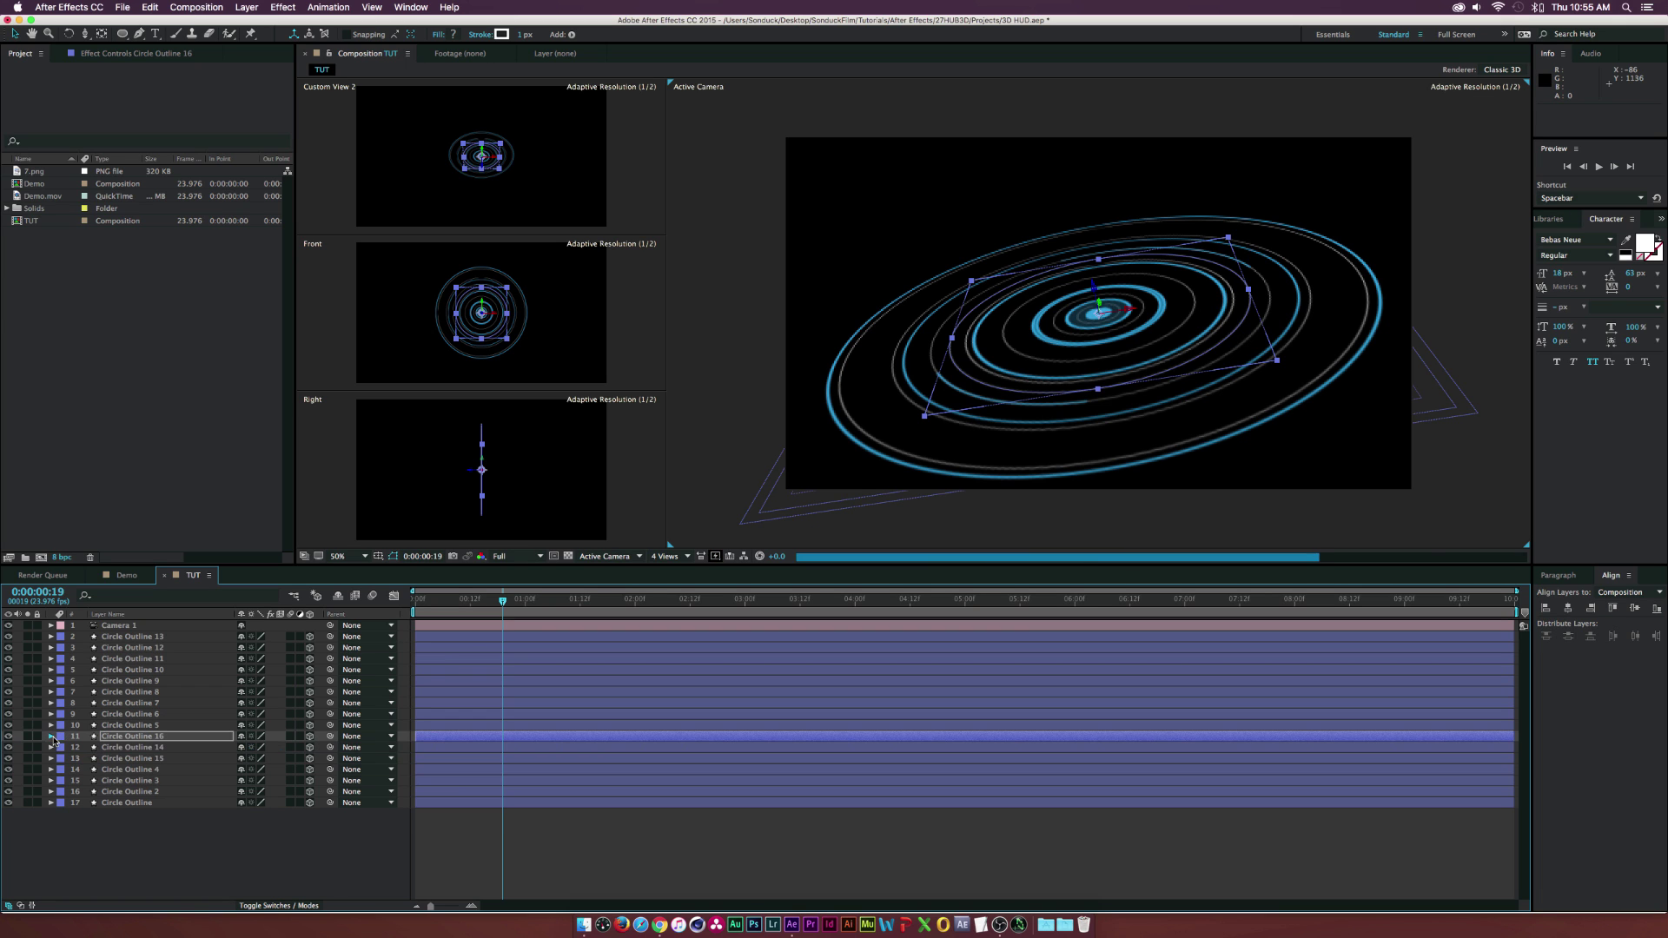
pyautogui.click(52, 736)
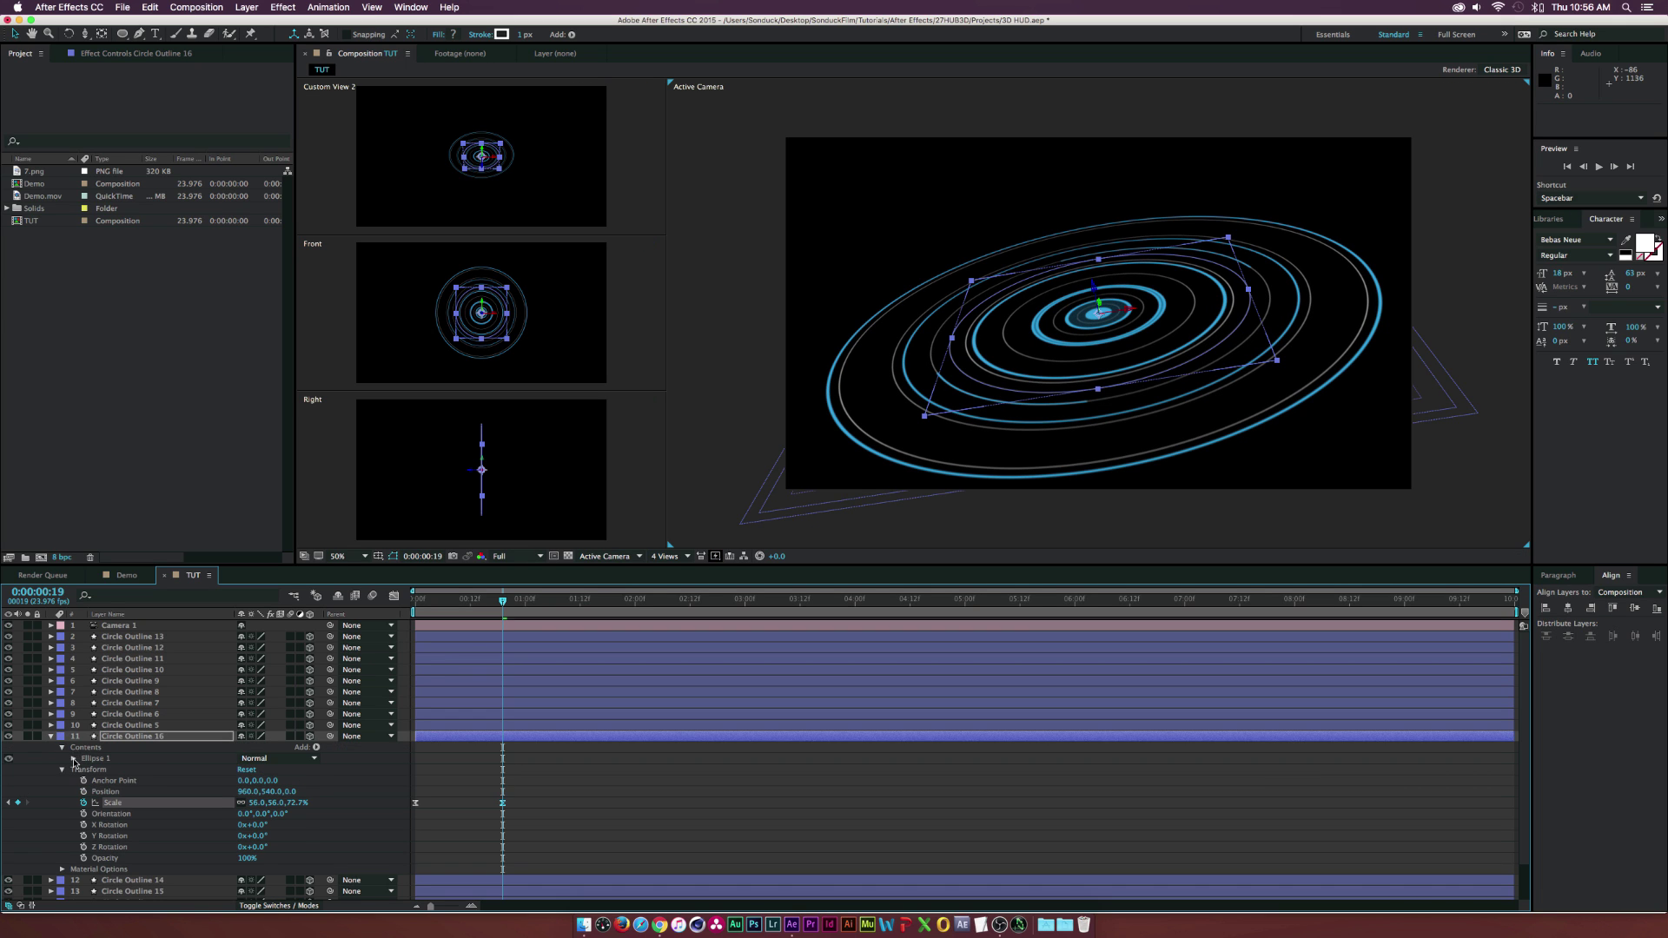
pyautogui.click(73, 759)
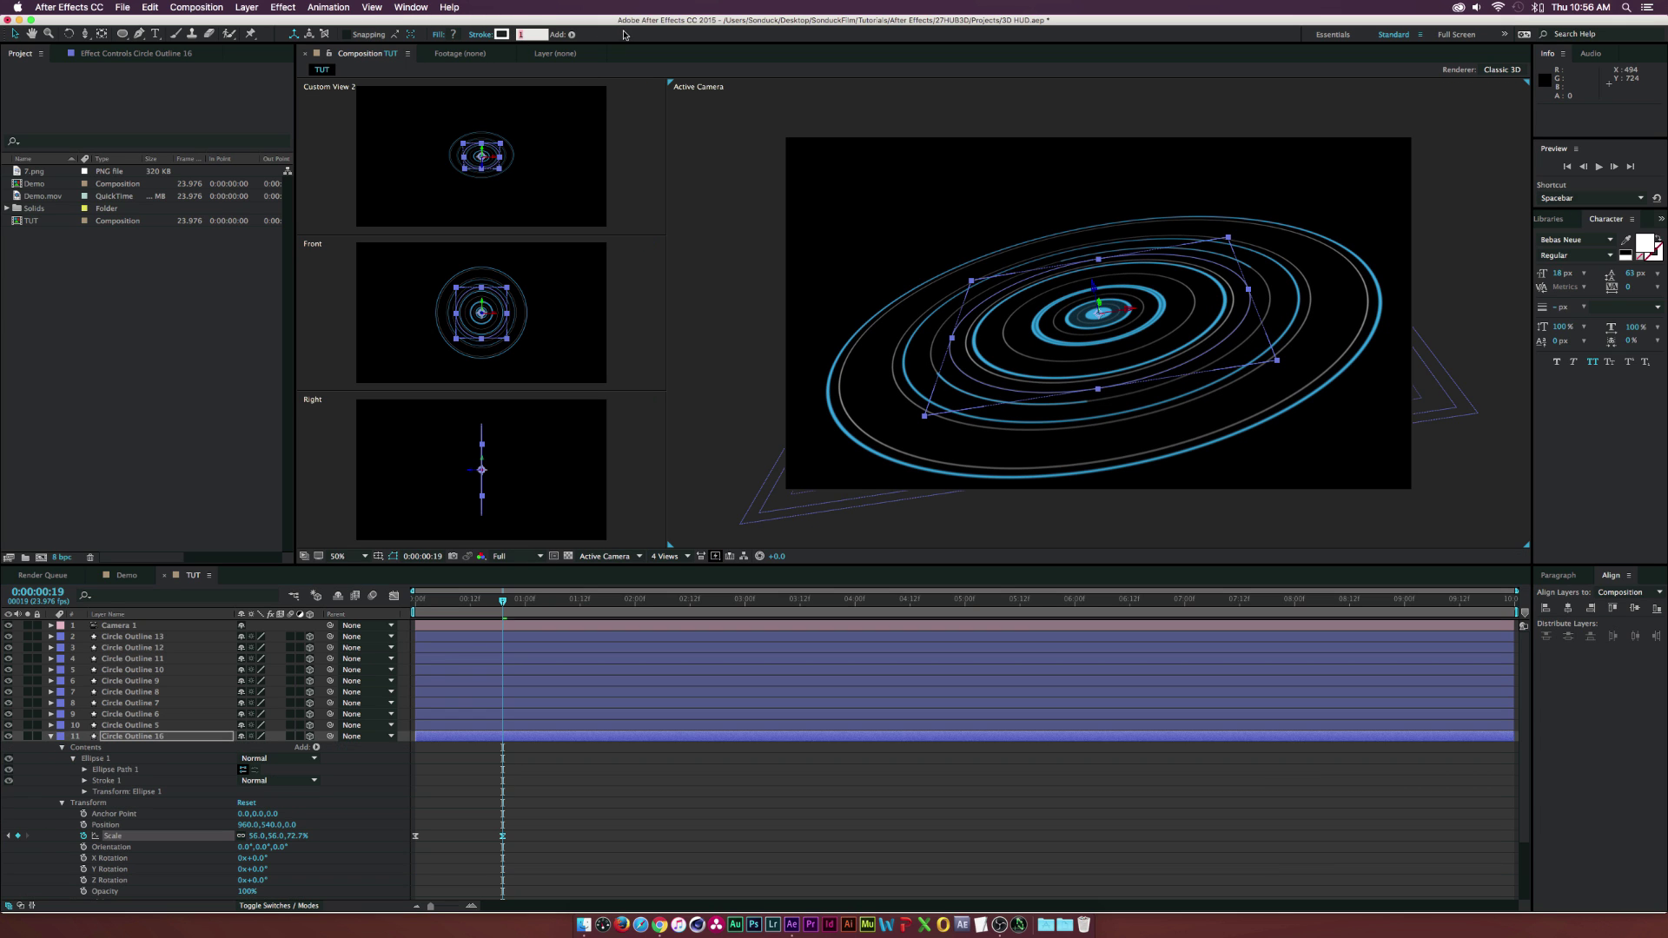
pyautogui.click(656, 33)
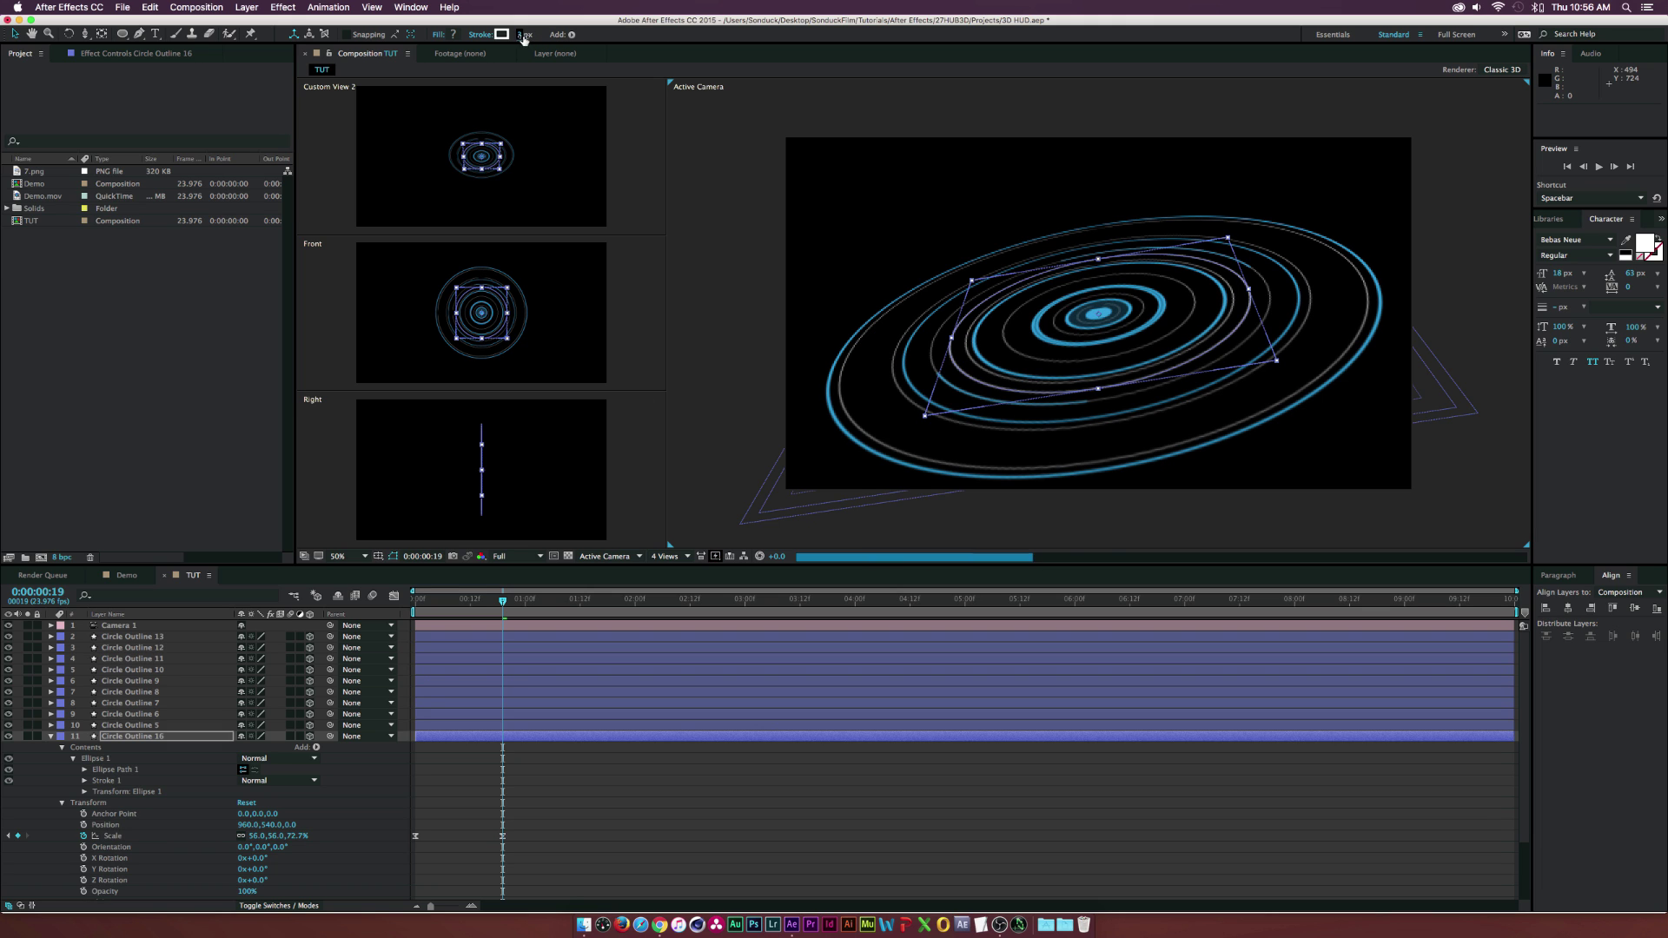
pyautogui.click(85, 782)
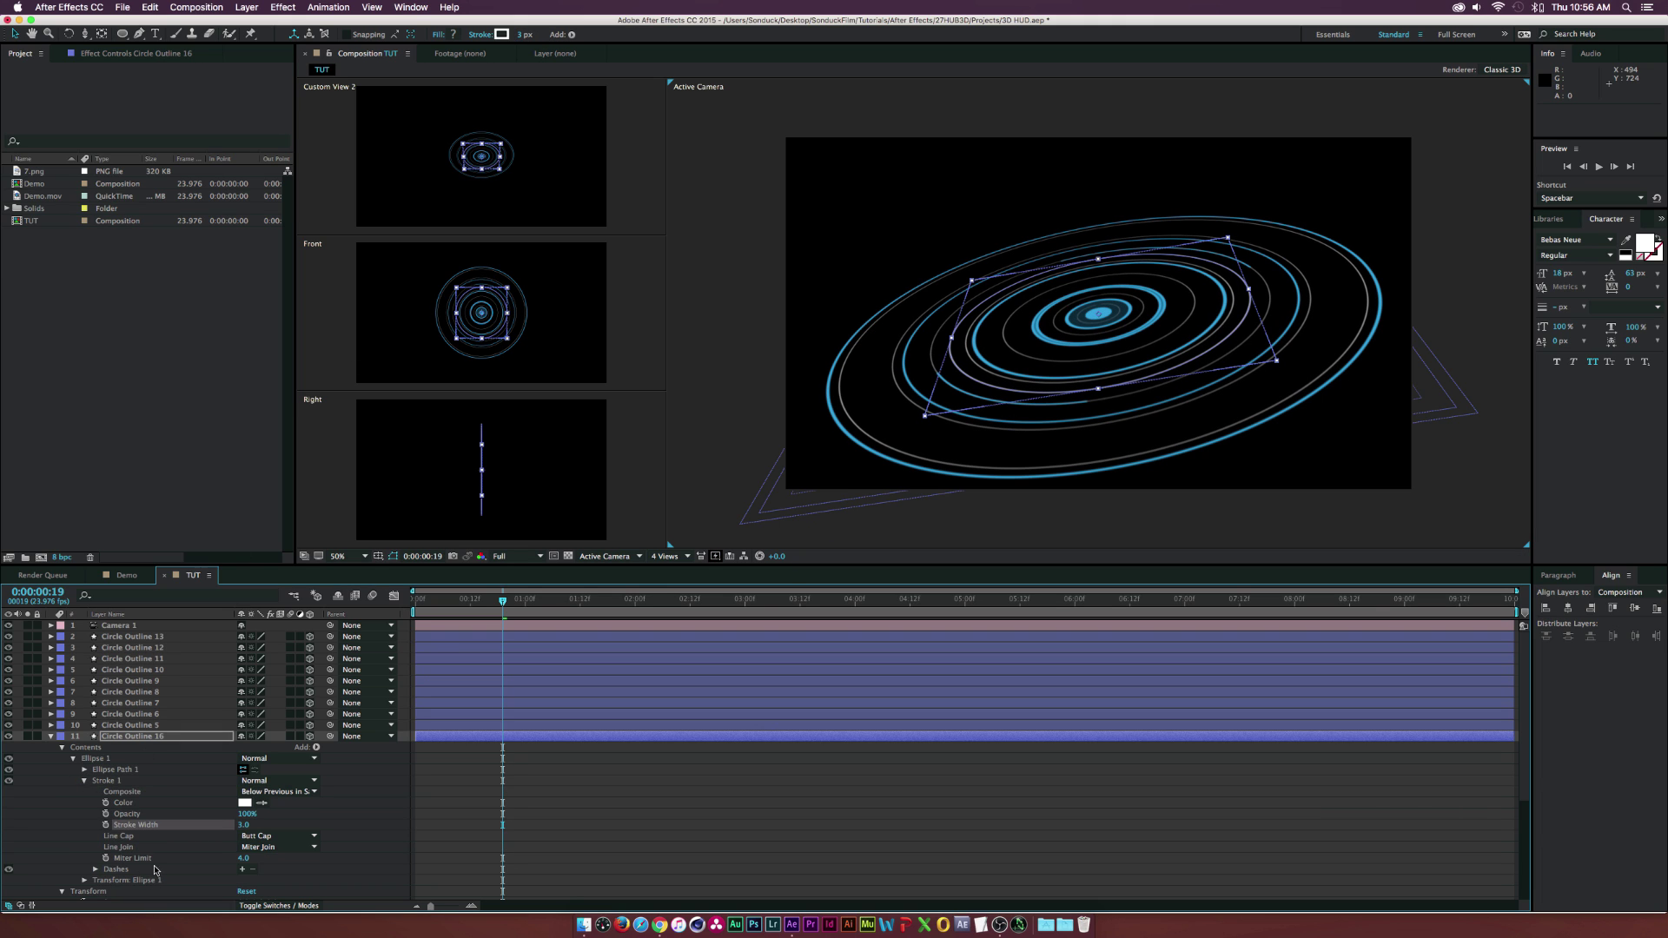
pyautogui.click(243, 869)
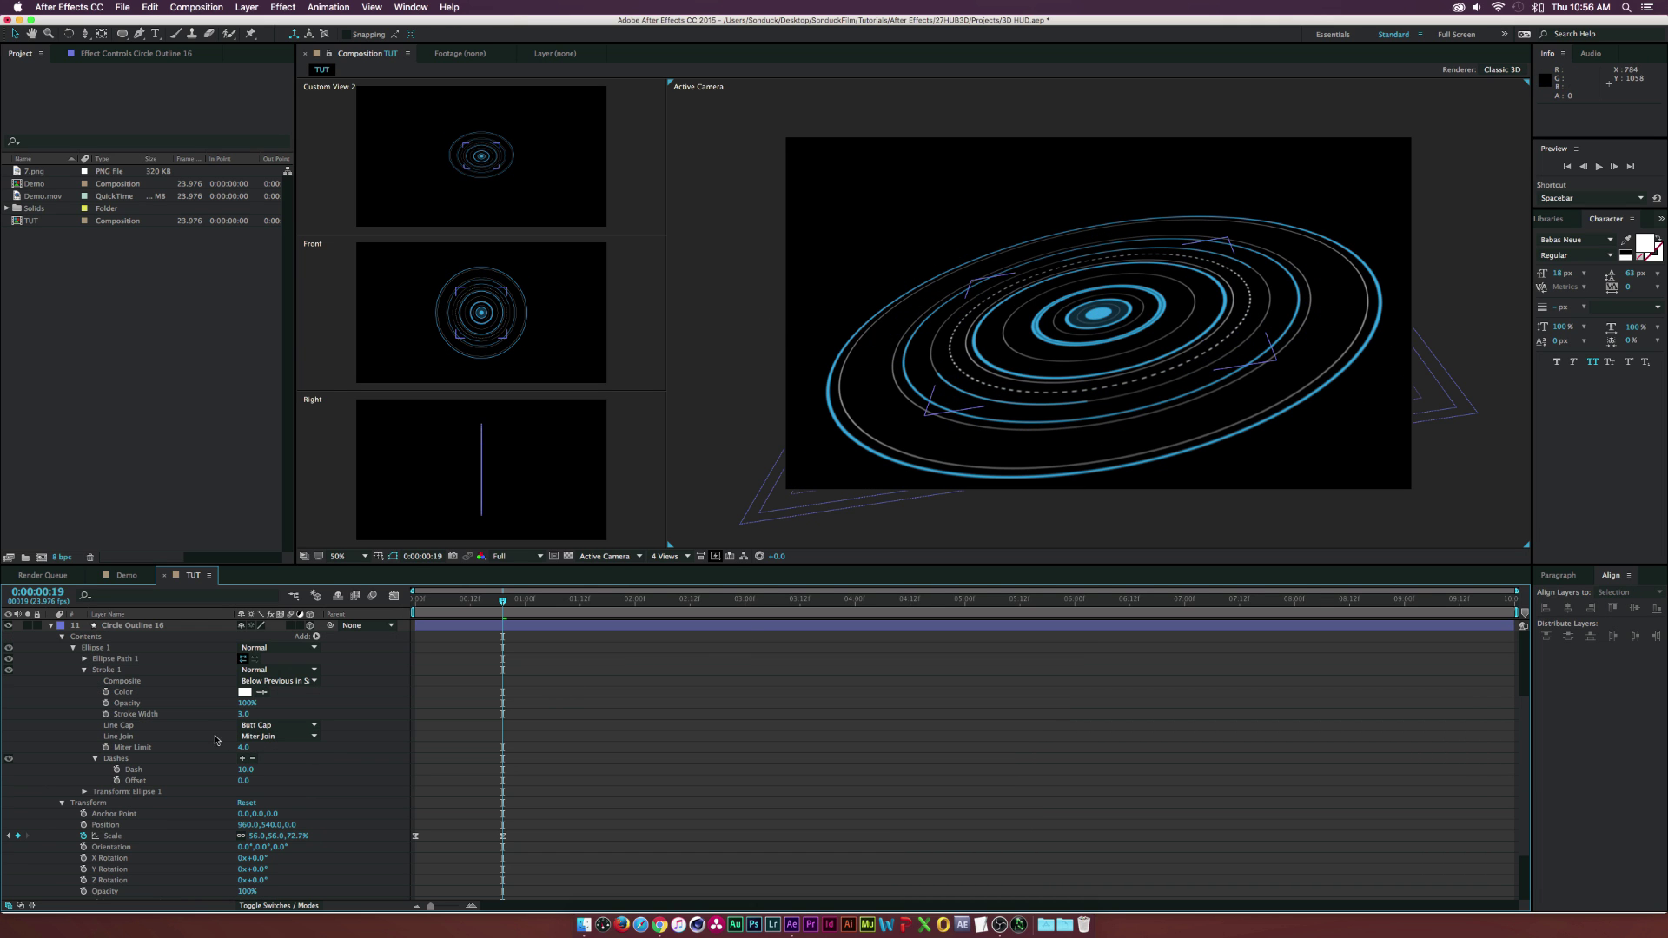
pyautogui.press('u')
# Assign the Red label color to the Circle Outline and Circle Outline 2 layers
pyautogui.click(120, 804)
pyautogui.keyDown('shift'); pyautogui.click(123, 793); pyautogui.keyUp('shift')
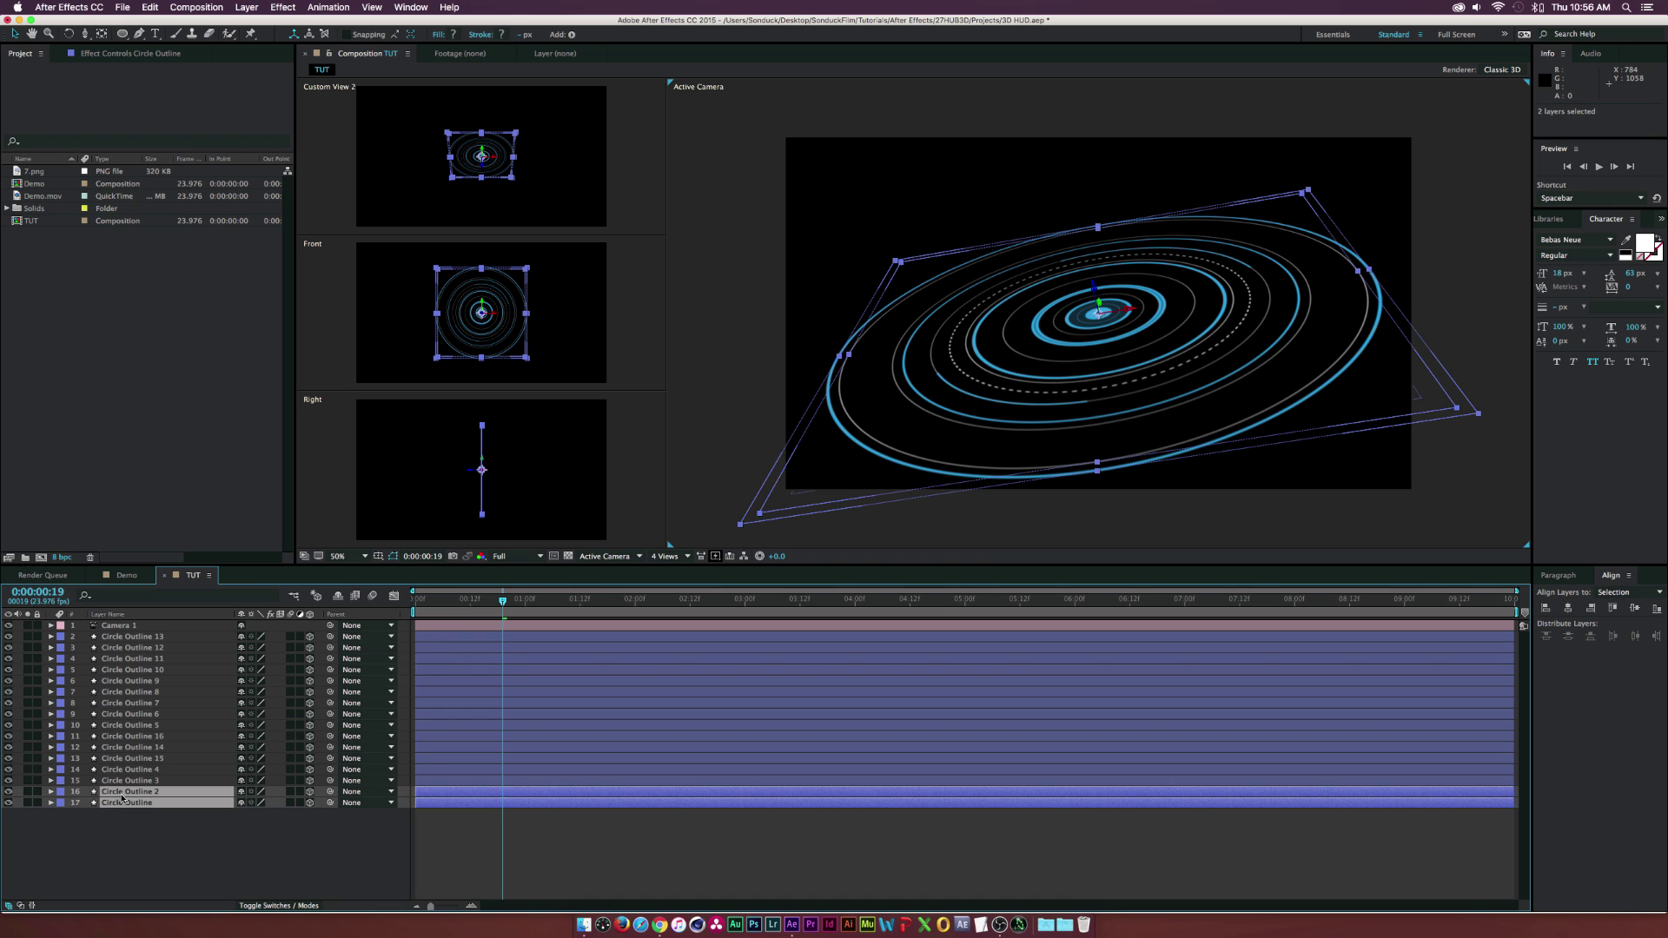
pyautogui.click(122, 782)
pyautogui.click(122, 827)
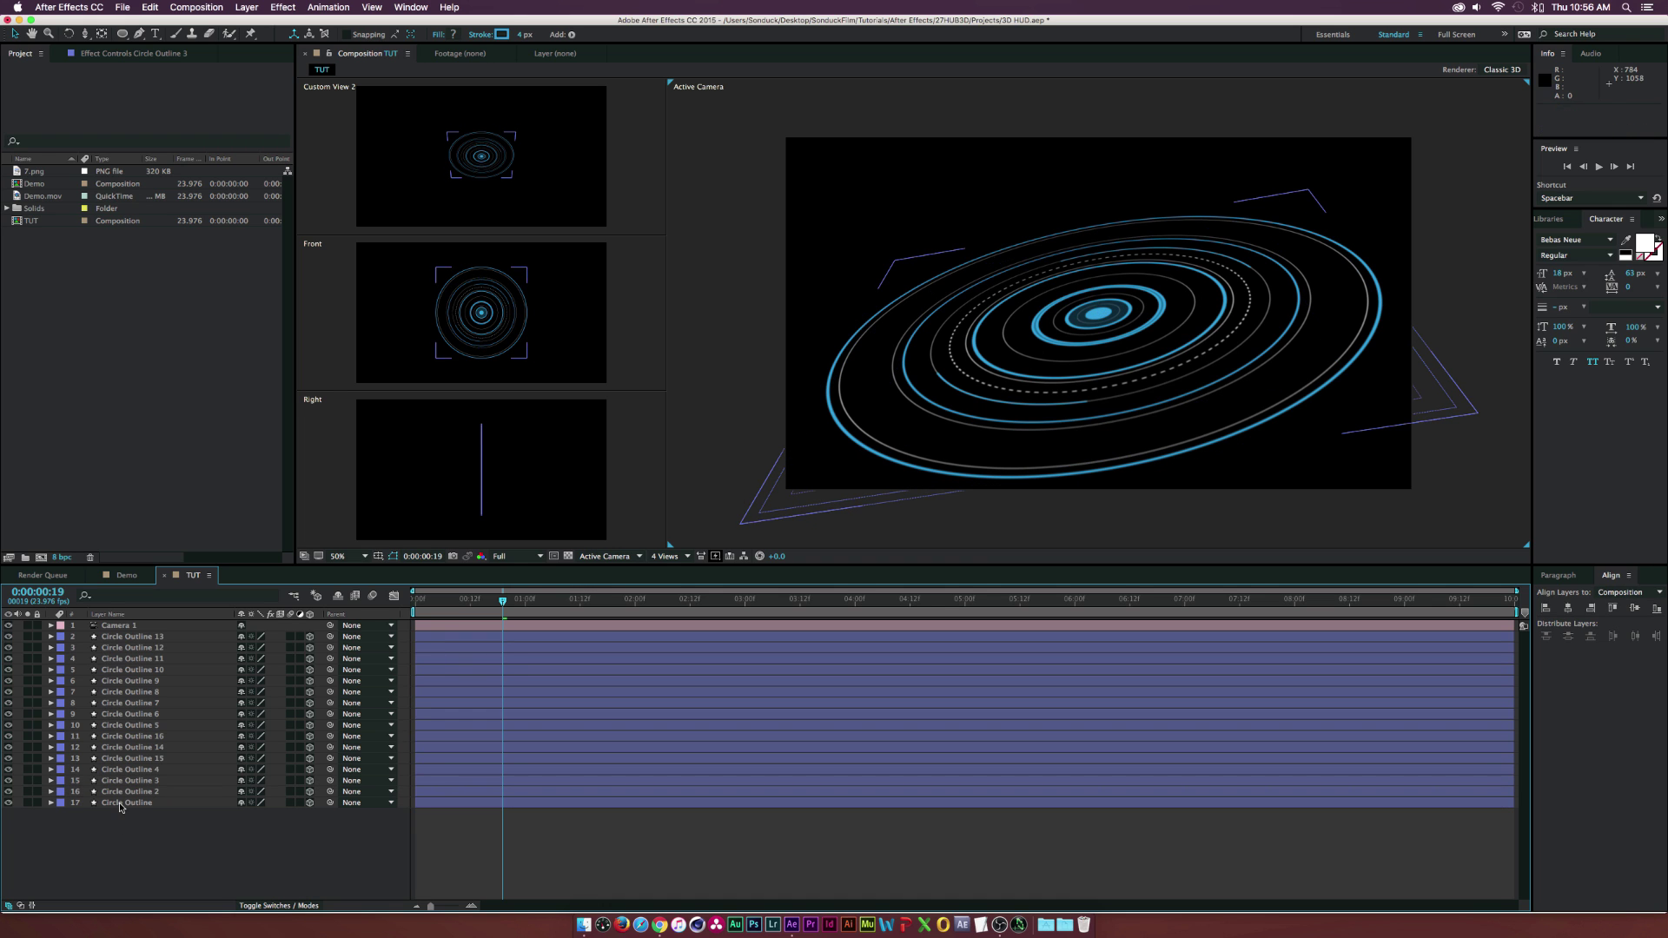
pyautogui.click(120, 804)
pyautogui.keyDown('shift'); pyautogui.click(134, 791); pyautogui.keyUp('shift')
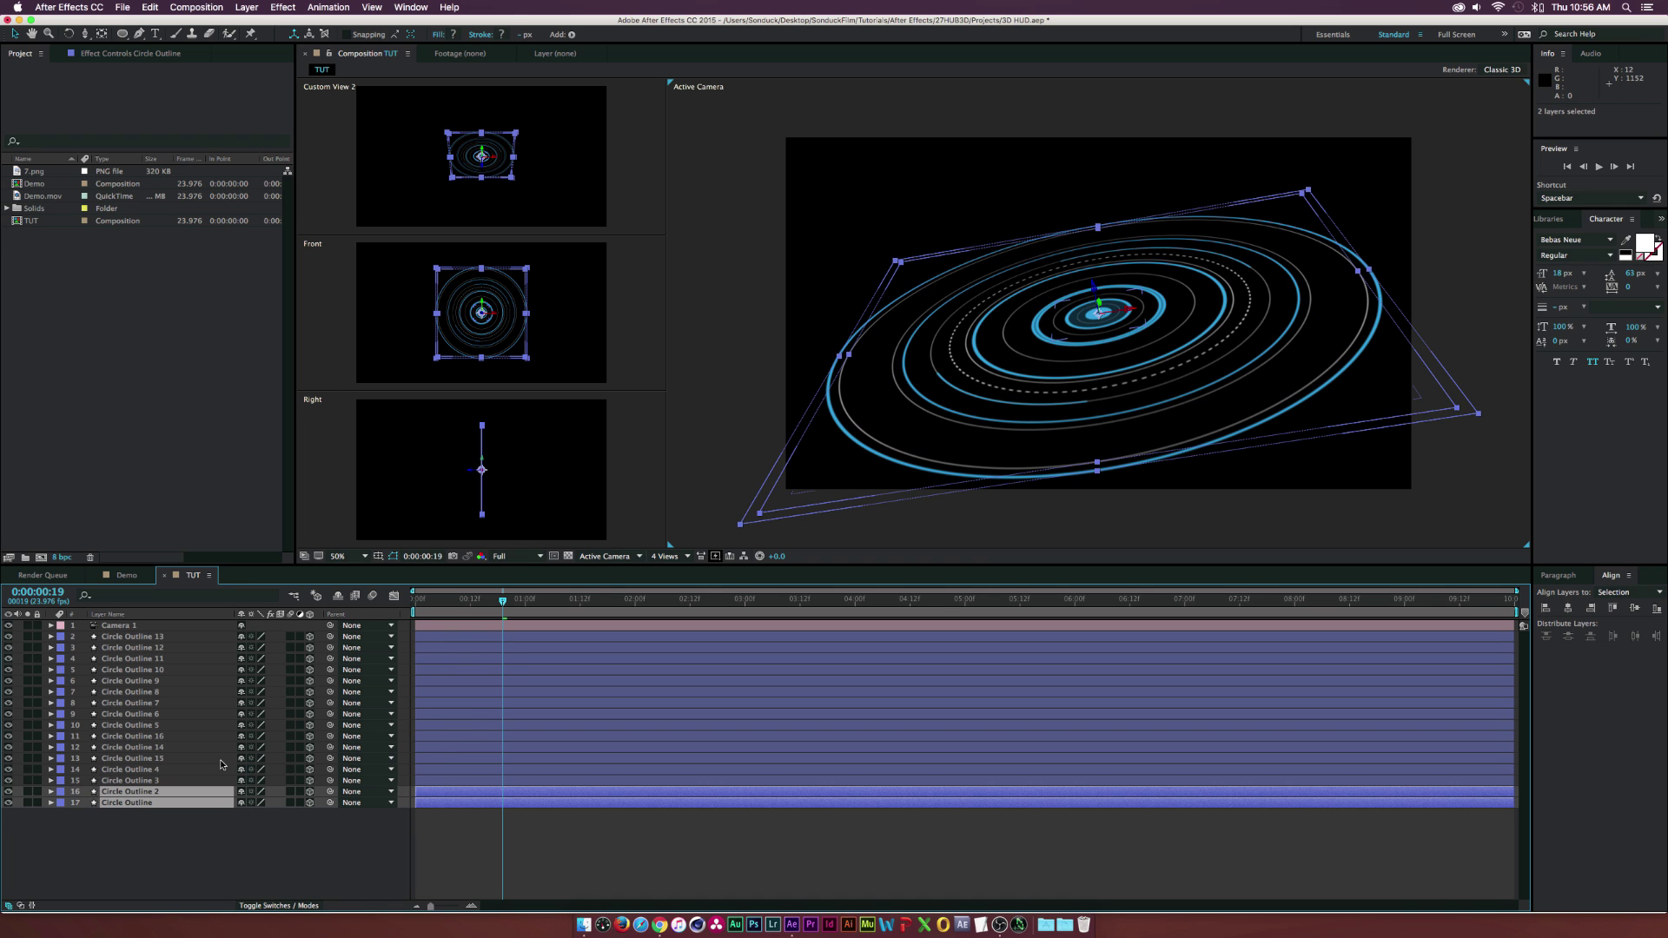
pyautogui.click(62, 793)
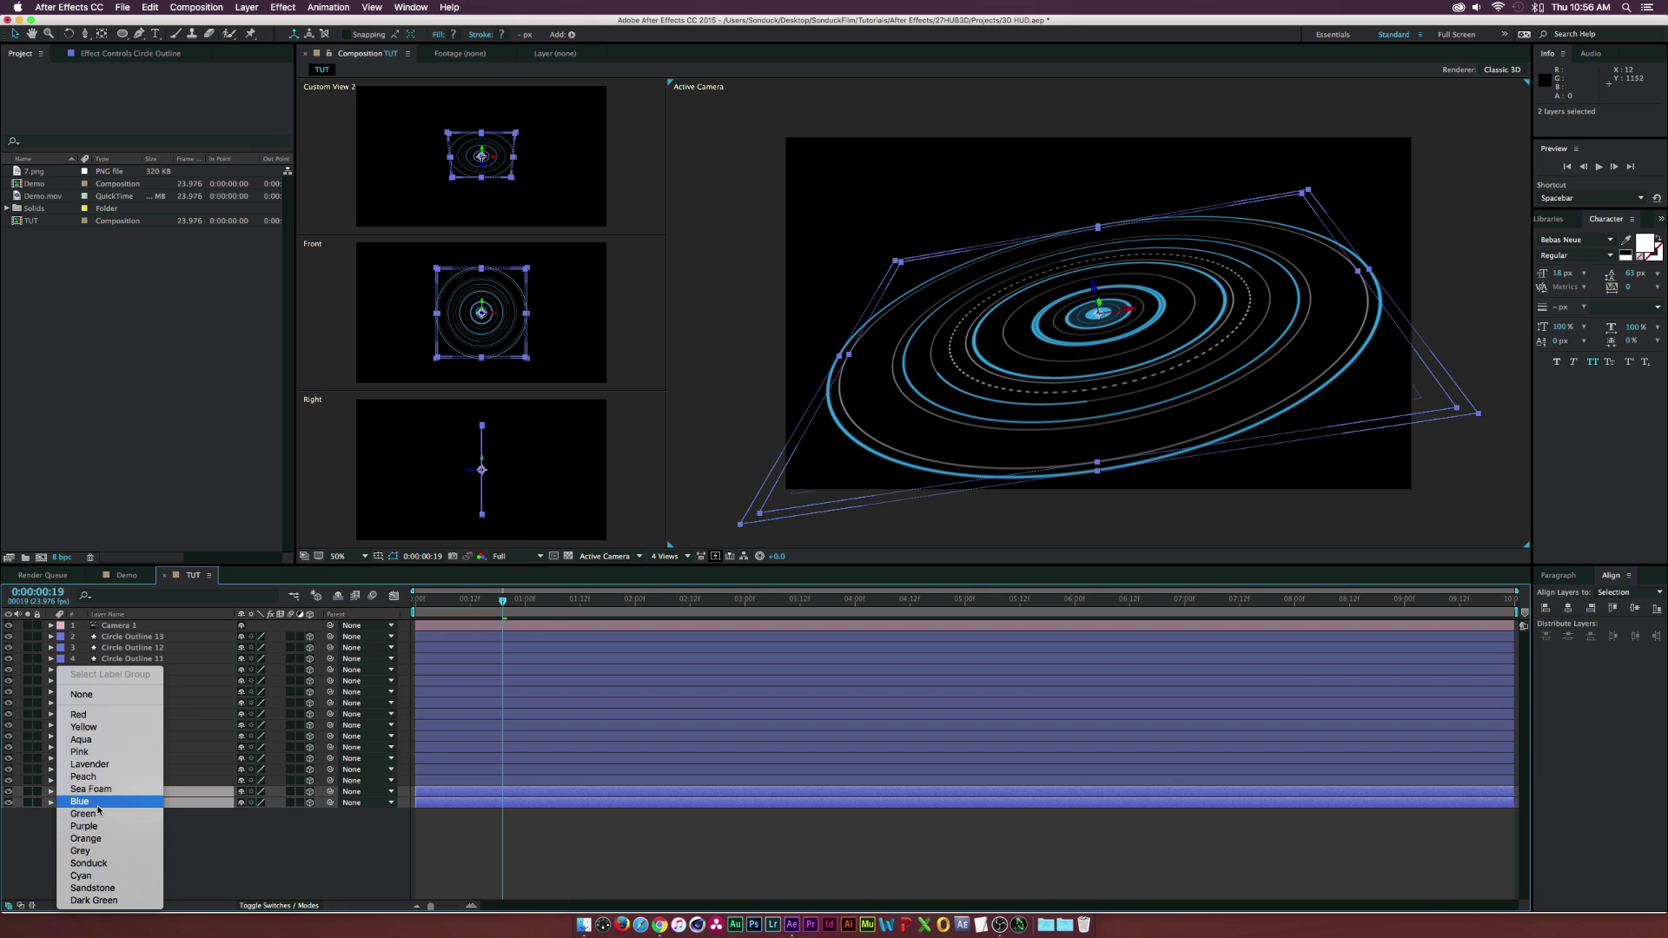
pyautogui.click(92, 715)
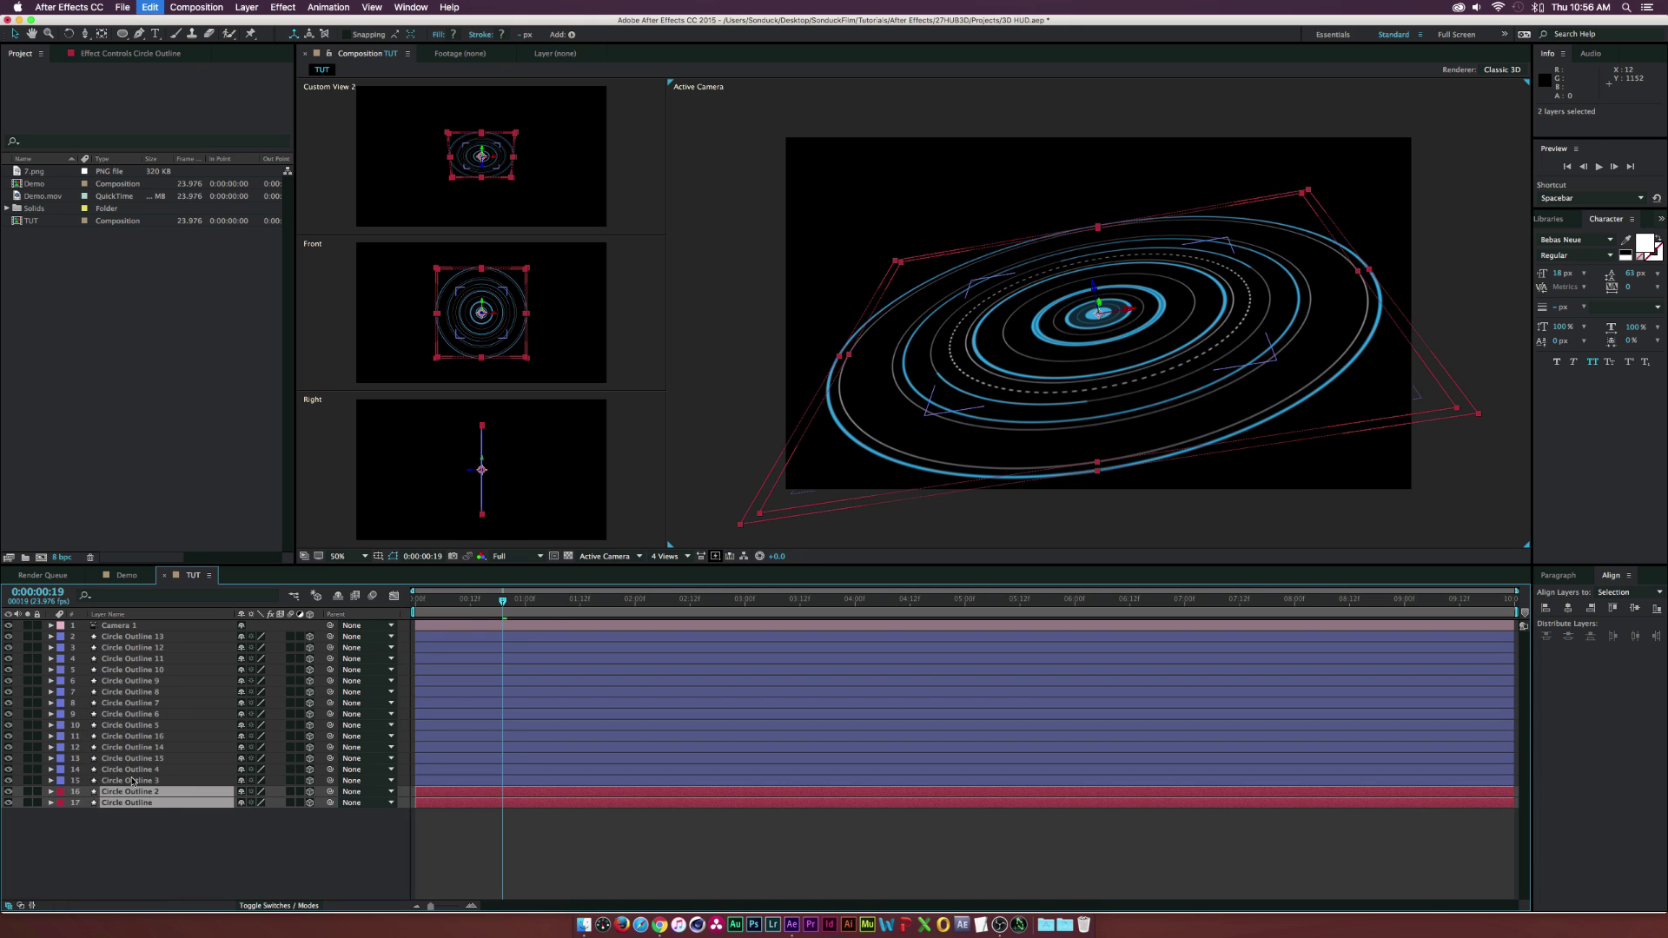
# Select the Circle Outline 3, Circle Outline 4, Circle Outline 15 and Circle Outline 14 layers for labeling
pyautogui.click(135, 780)
pyautogui.keyDown('shift'); pyautogui.click(132, 770); pyautogui.keyUp('shift')
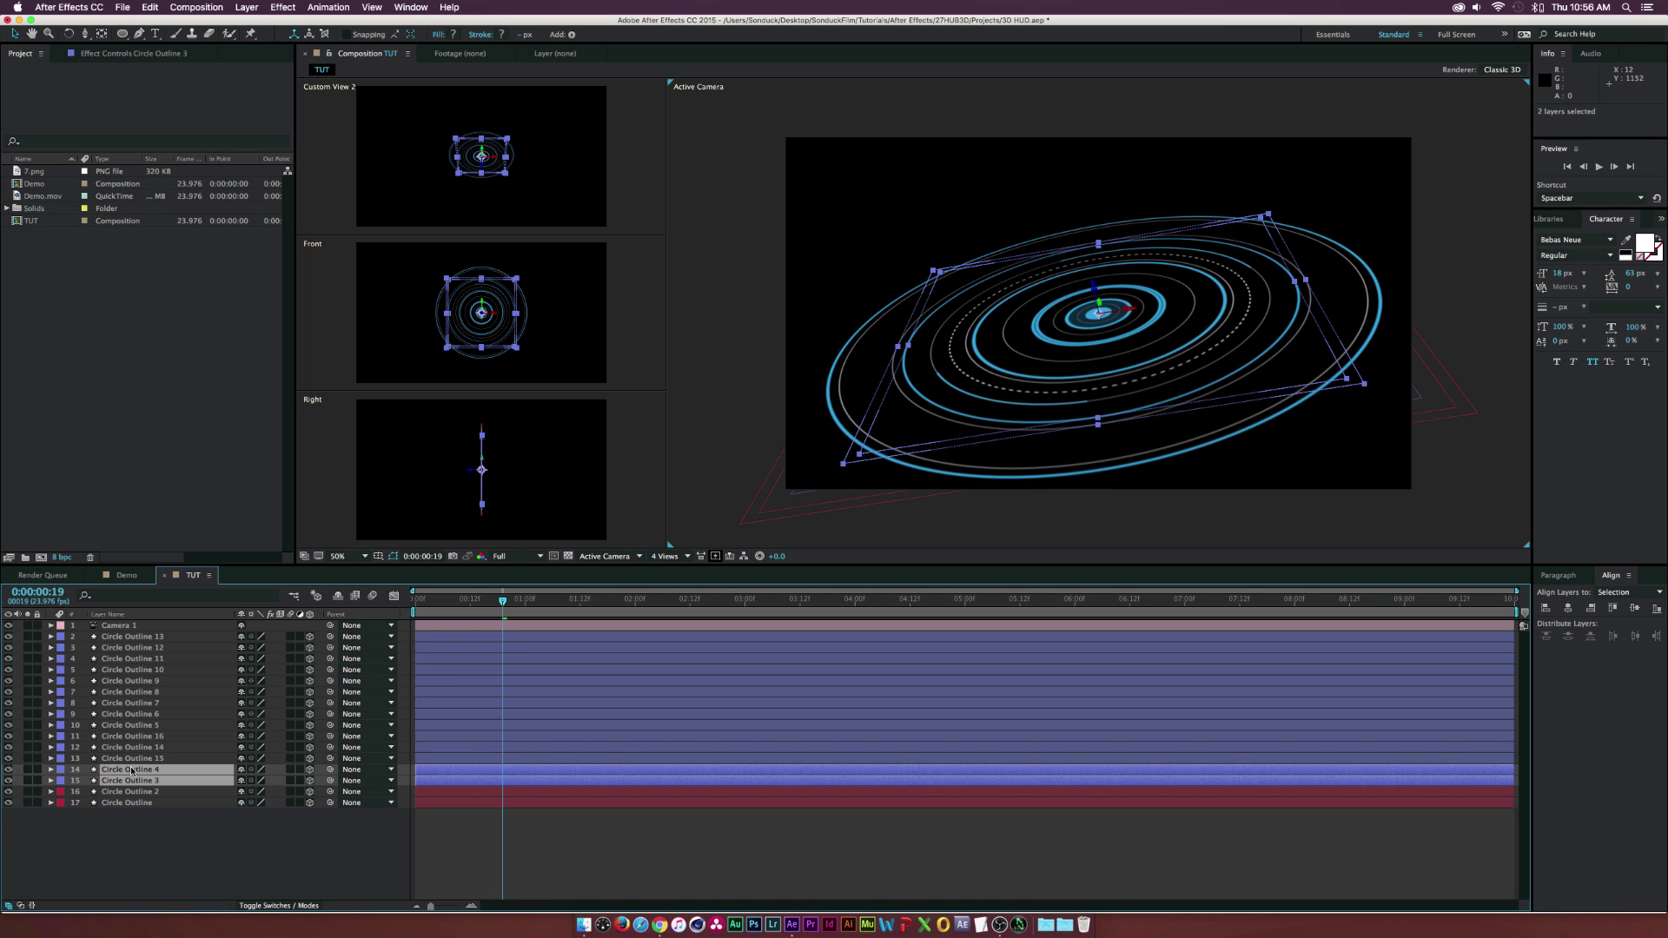
pyautogui.keyDown('shift'); pyautogui.click(132, 759); pyautogui.keyUp('shift')
pyautogui.keyDown('shift'); pyautogui.click(132, 747); pyautogui.keyUp('shift')
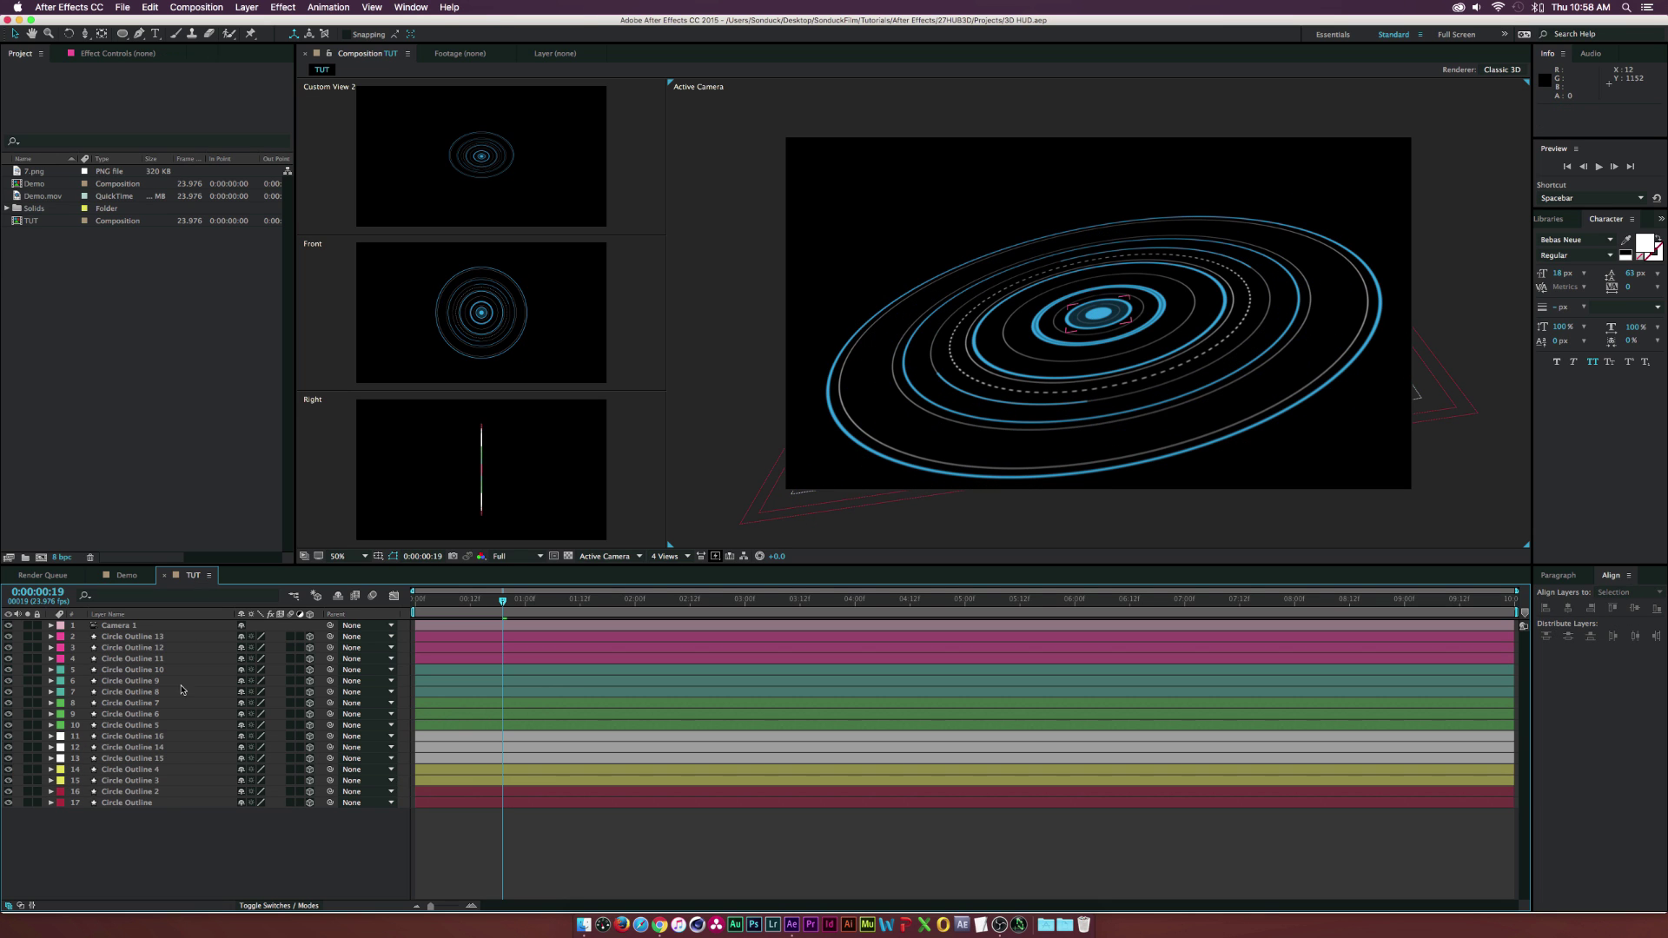
pyautogui.click(128, 880)
pyautogui.moveTo(123, 886); pyautogui.dragTo(132, 634)
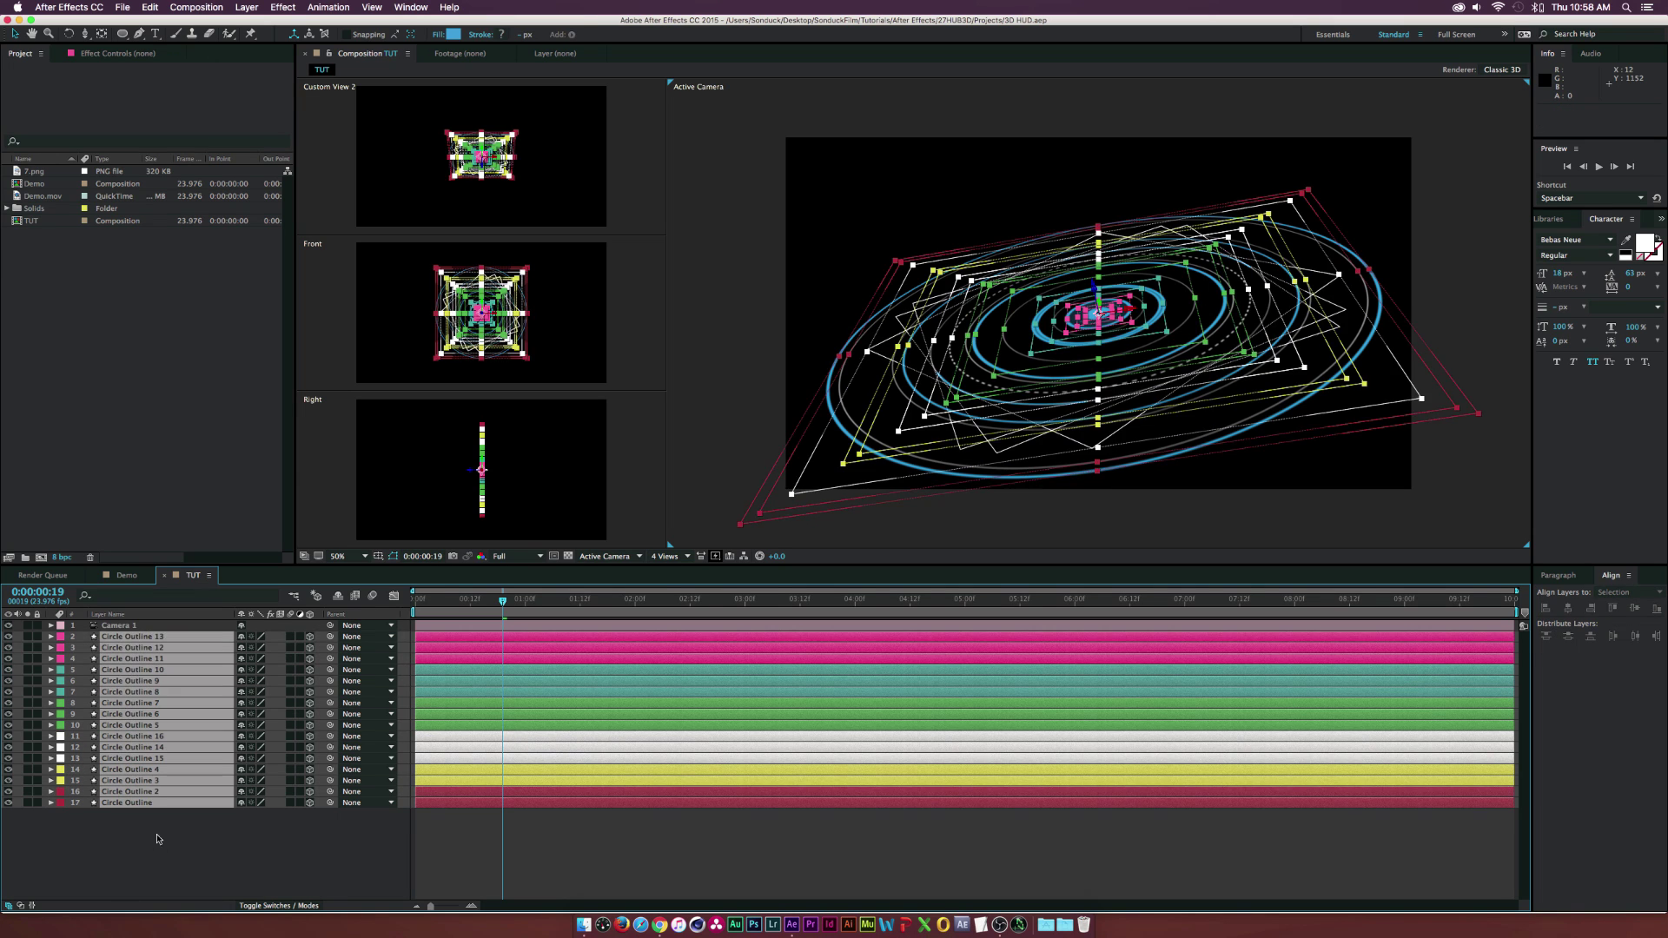
pyautogui.click(161, 835)
# Toggle the visibility of the Circle Outline 11, 12 and 13 layers off and on to check the pink-labeled group
pyautogui.click(146, 637)
pyautogui.keyDown('super'); pyautogui.click(92, 660); pyautogui.keyUp('super')
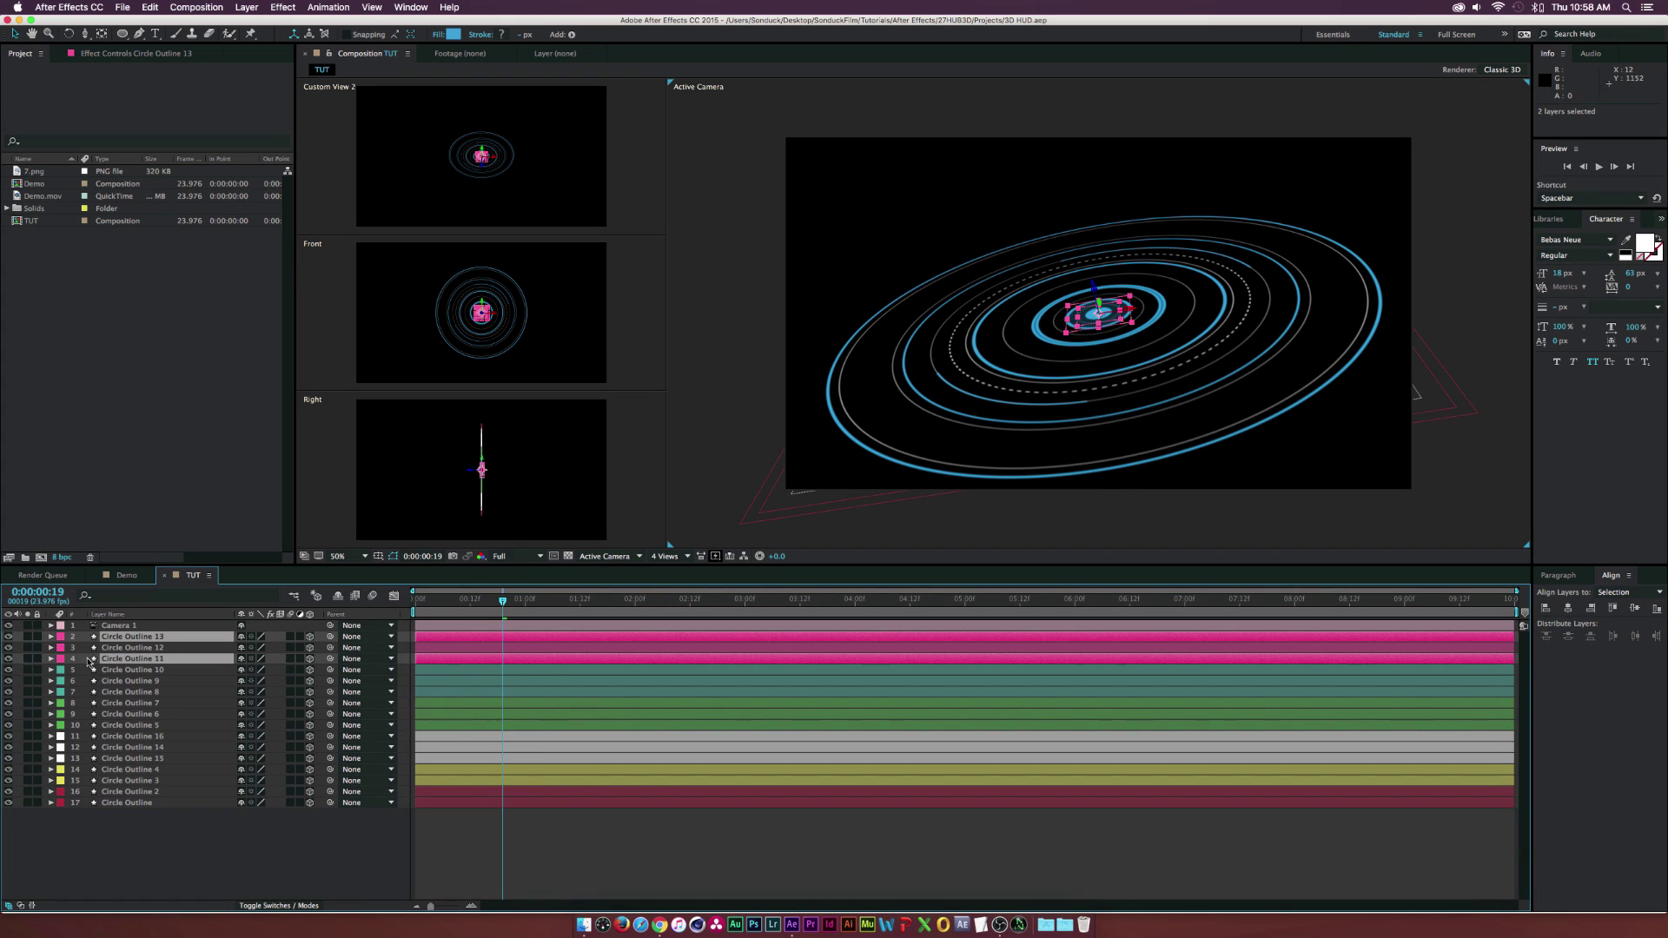
pyautogui.keyDown('super'); pyautogui.click(120, 650); pyautogui.keyUp('super')
pyautogui.moveTo(8, 647); pyautogui.dragTo(8, 659)
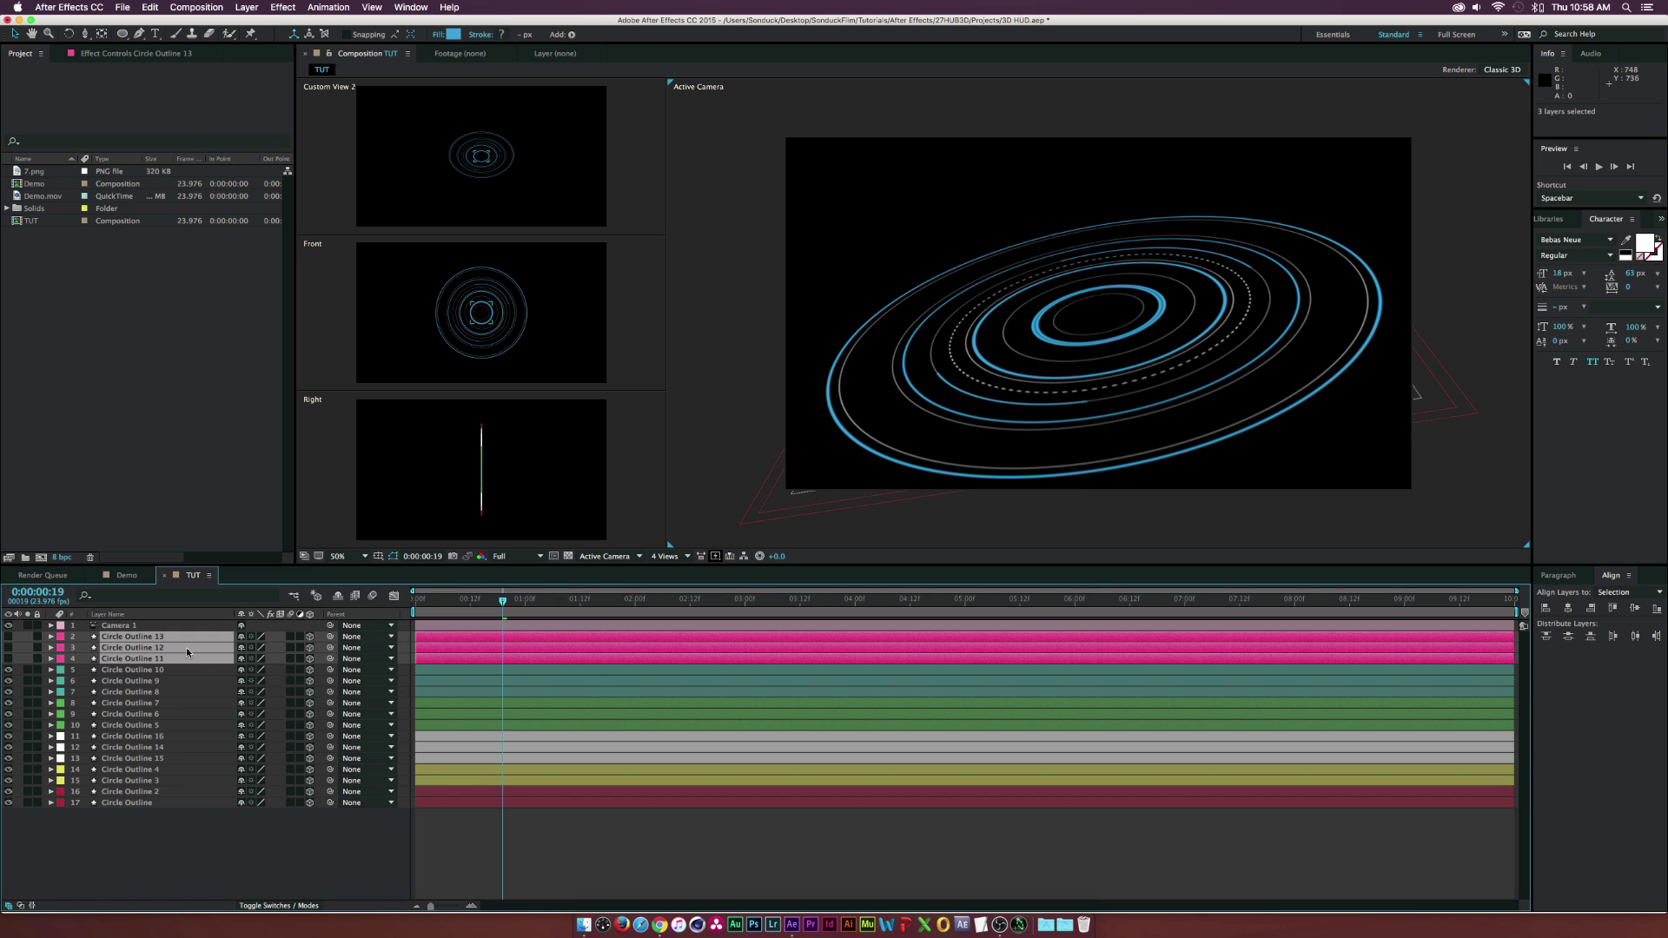
pyautogui.moveTo(12, 648); pyautogui.dragTo(11, 658)
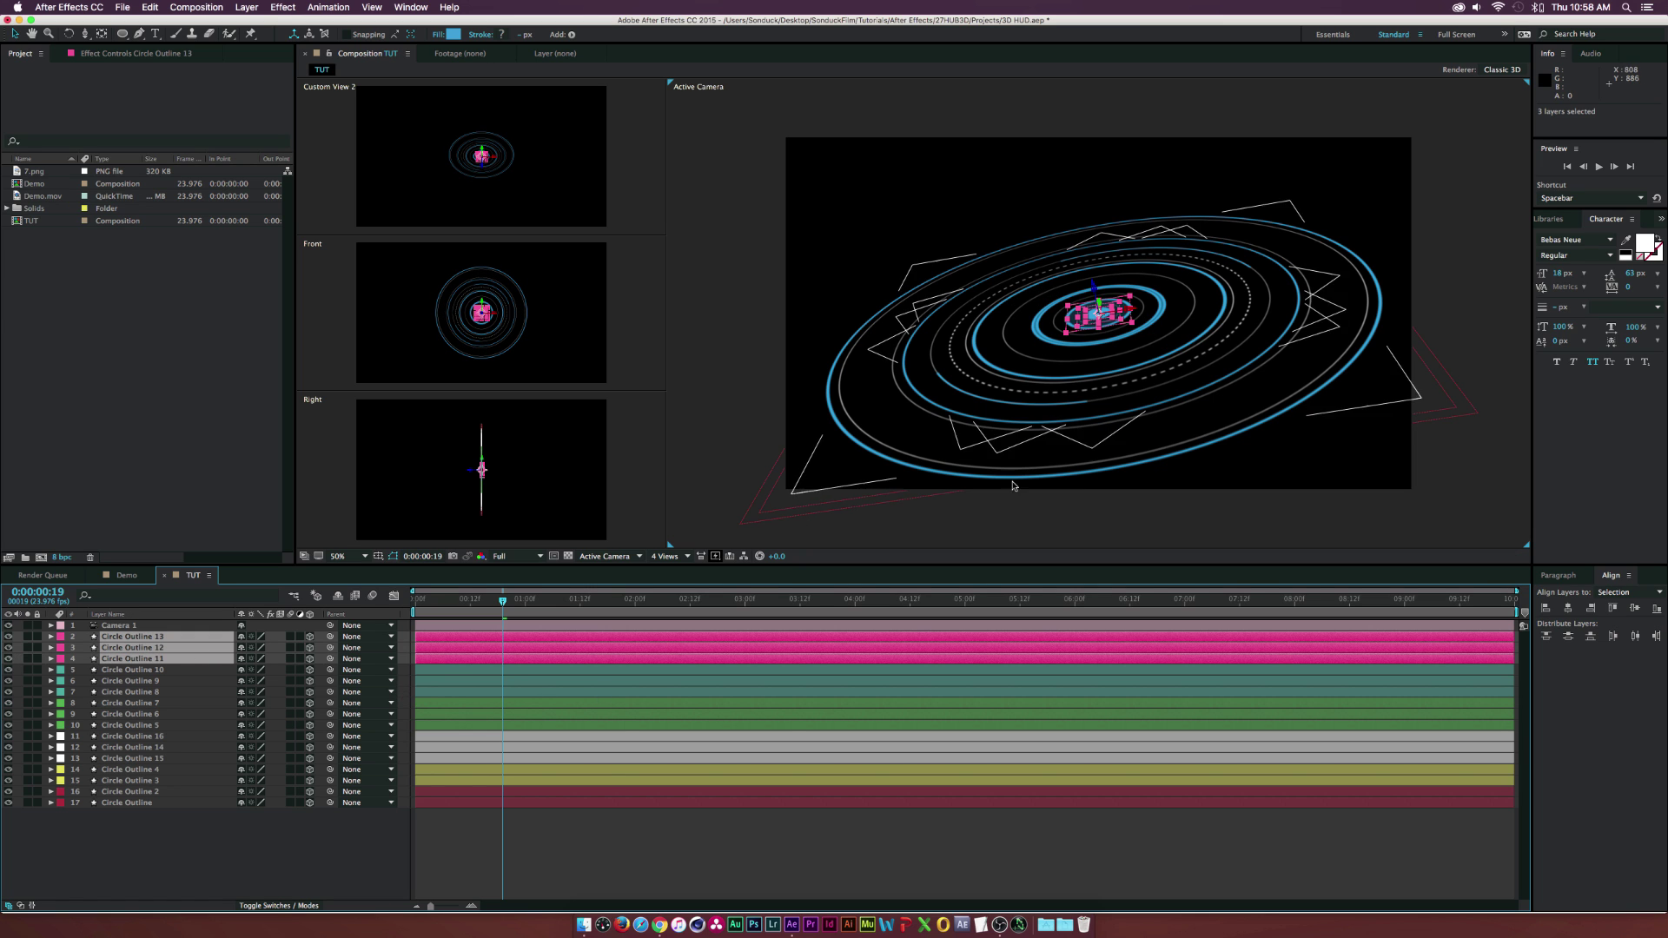
pyautogui.click(269, 808)
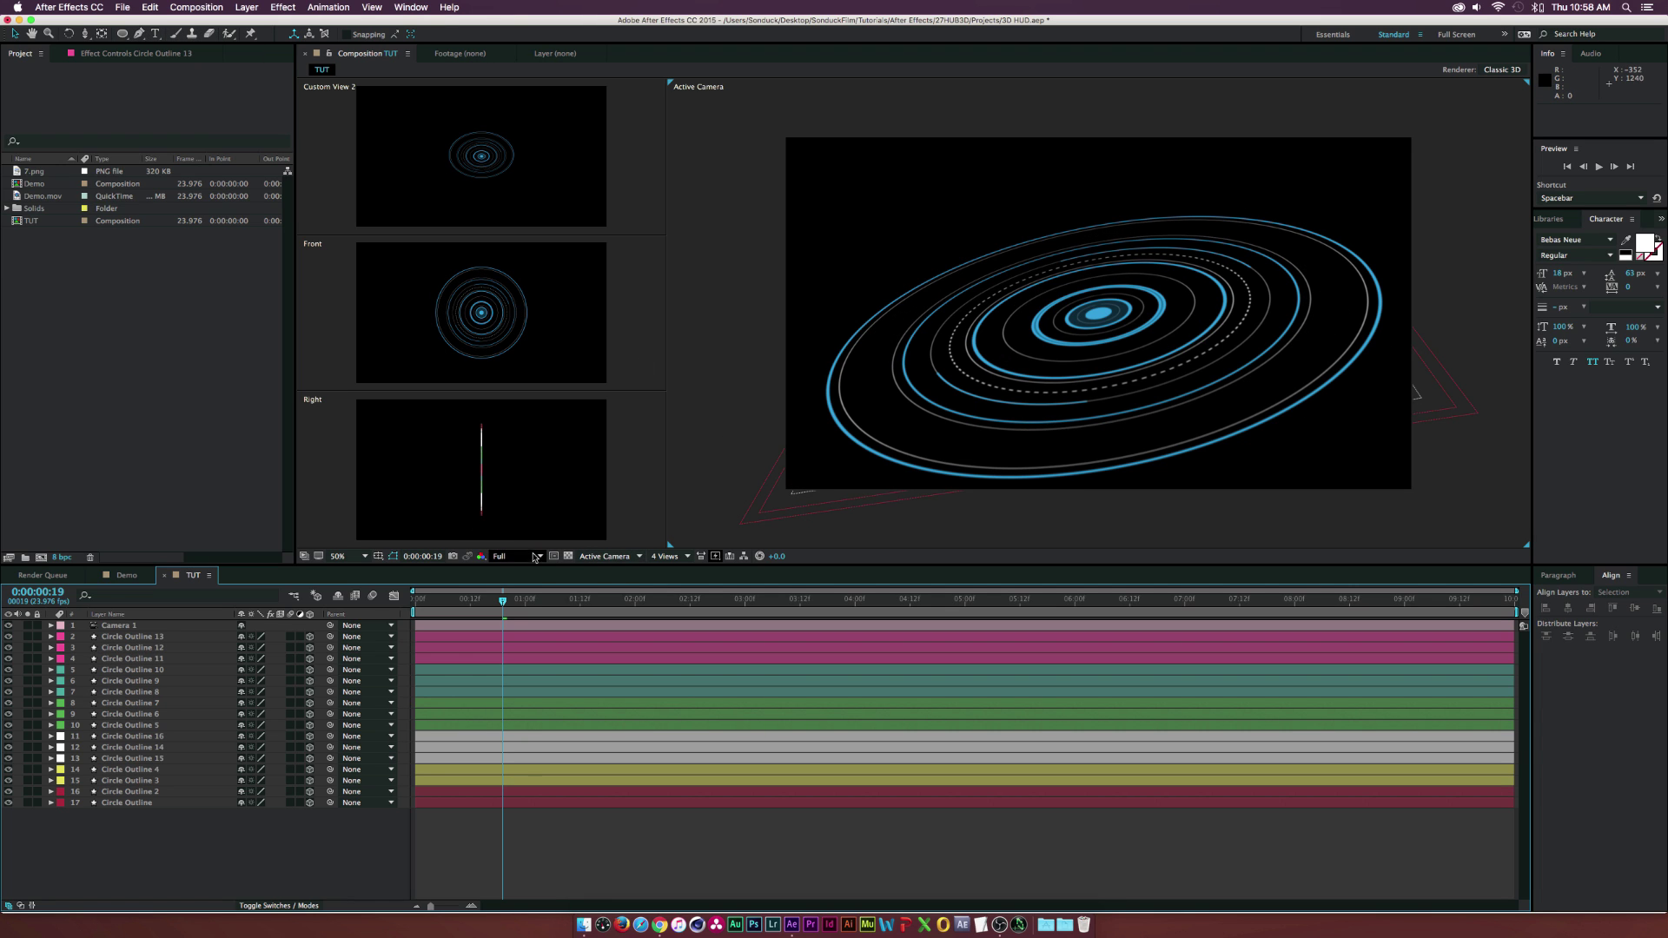
# Switch the large view to Front and draw a straight vertical line with the Pen tool from the rings' center to just inside the outer circles
pyautogui.click(625, 557)
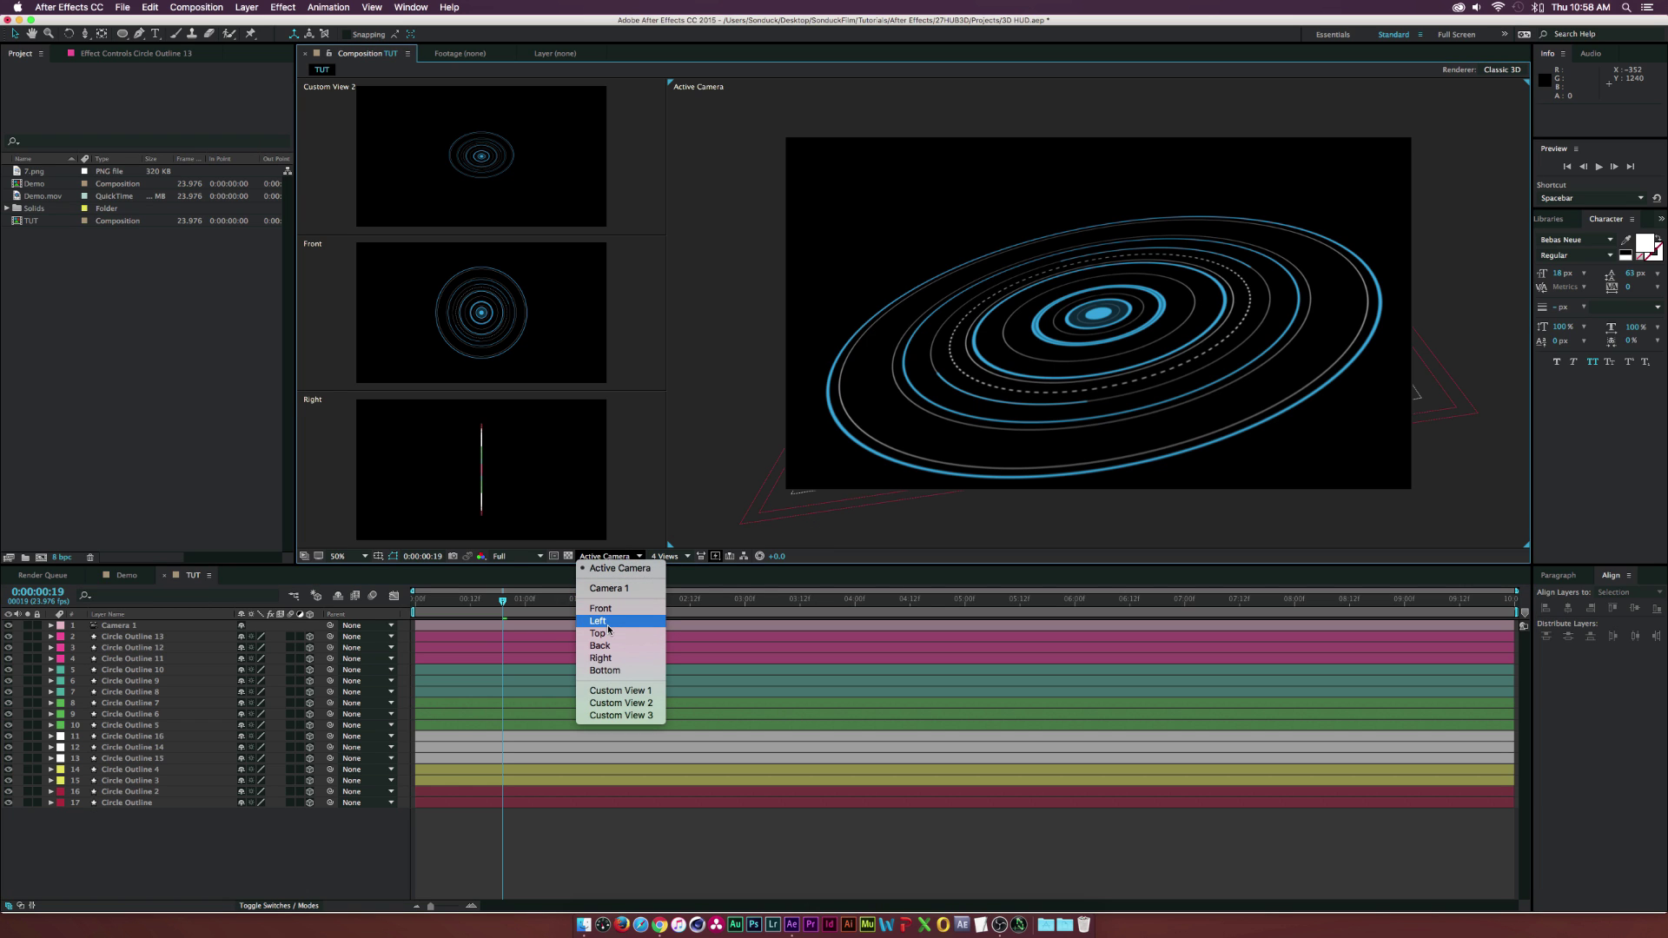
pyautogui.click(608, 608)
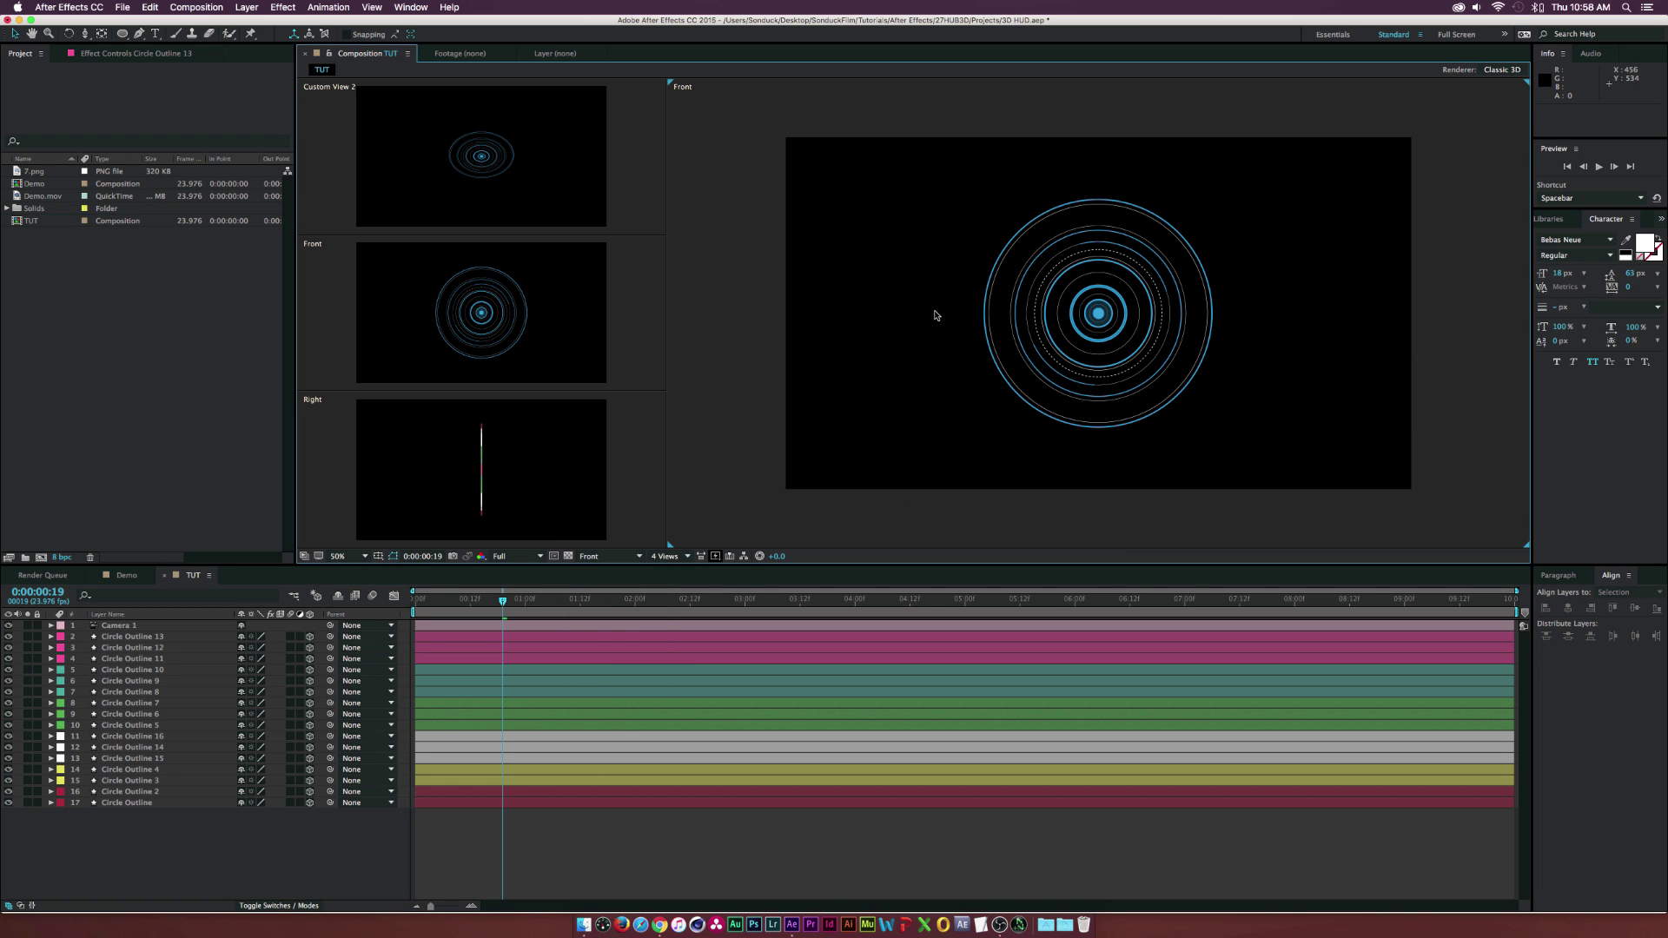
pyautogui.click(140, 34)
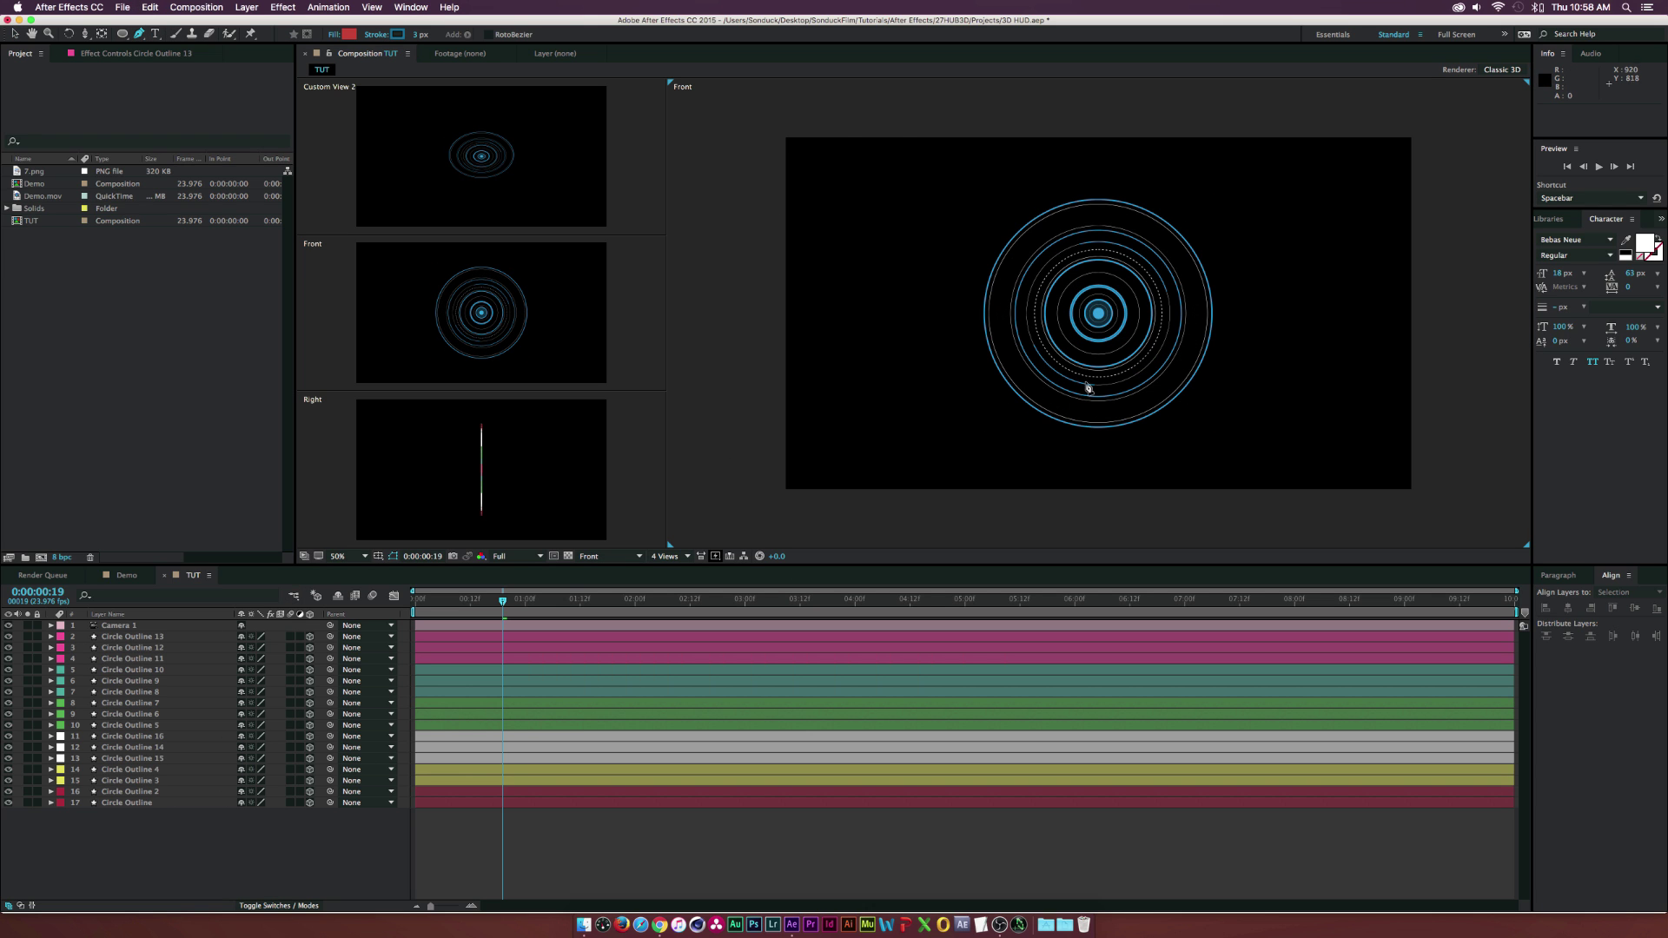
pyautogui.scroll(1, 1078, 306)
pyautogui.click(1078, 316)
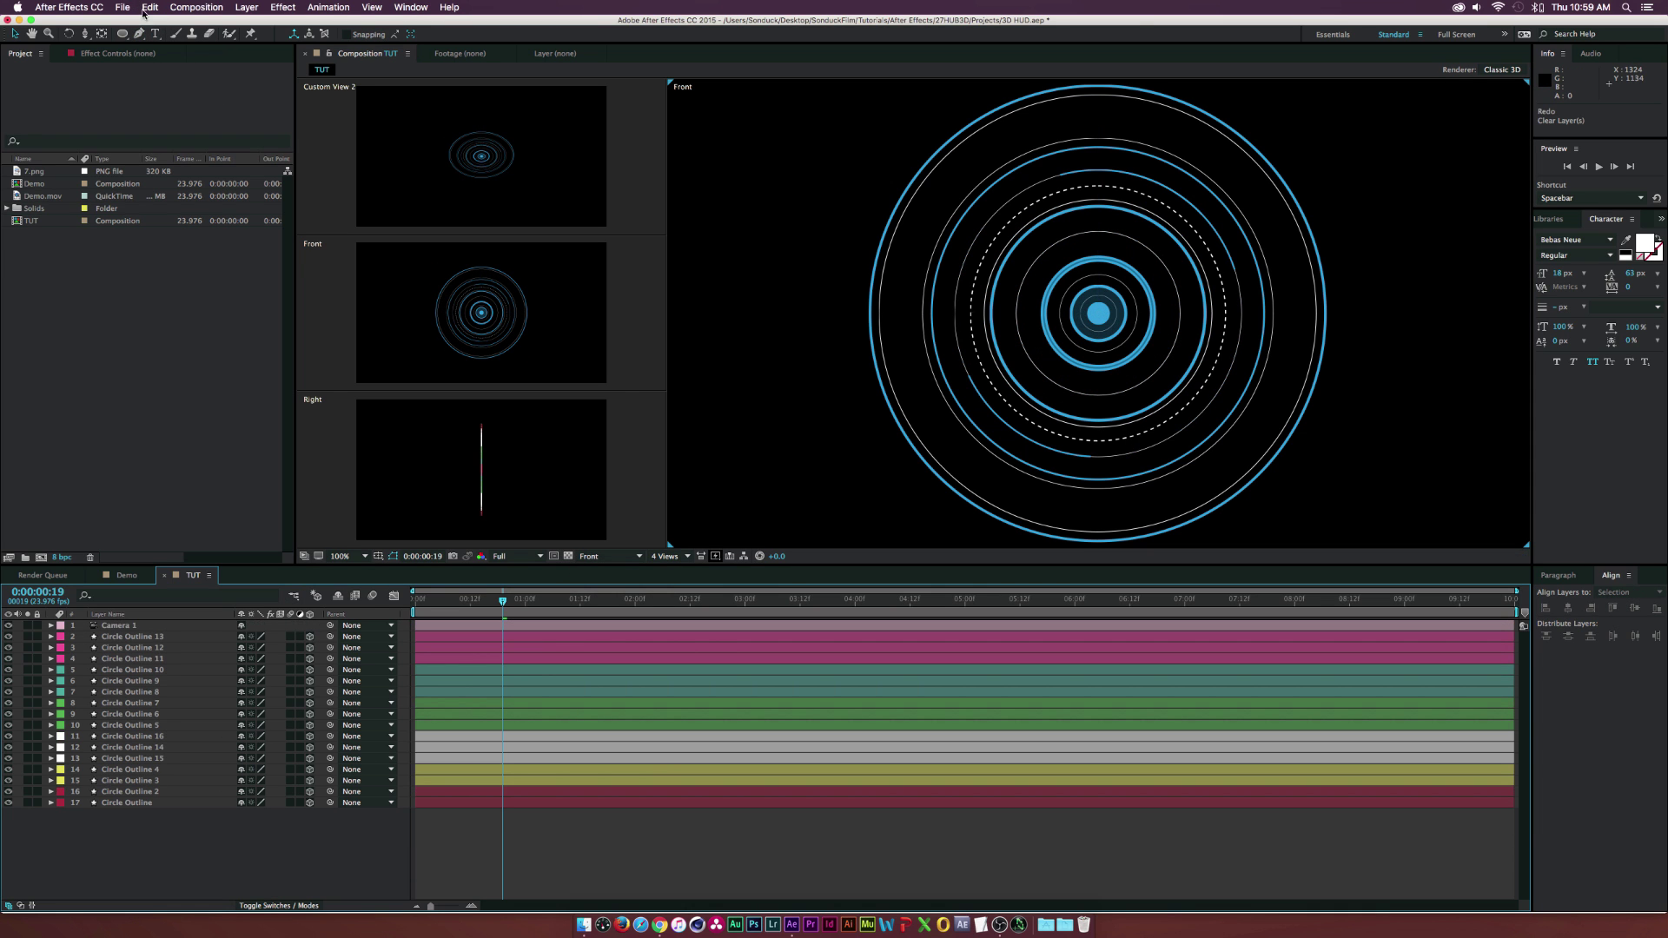
pyautogui.press('g')
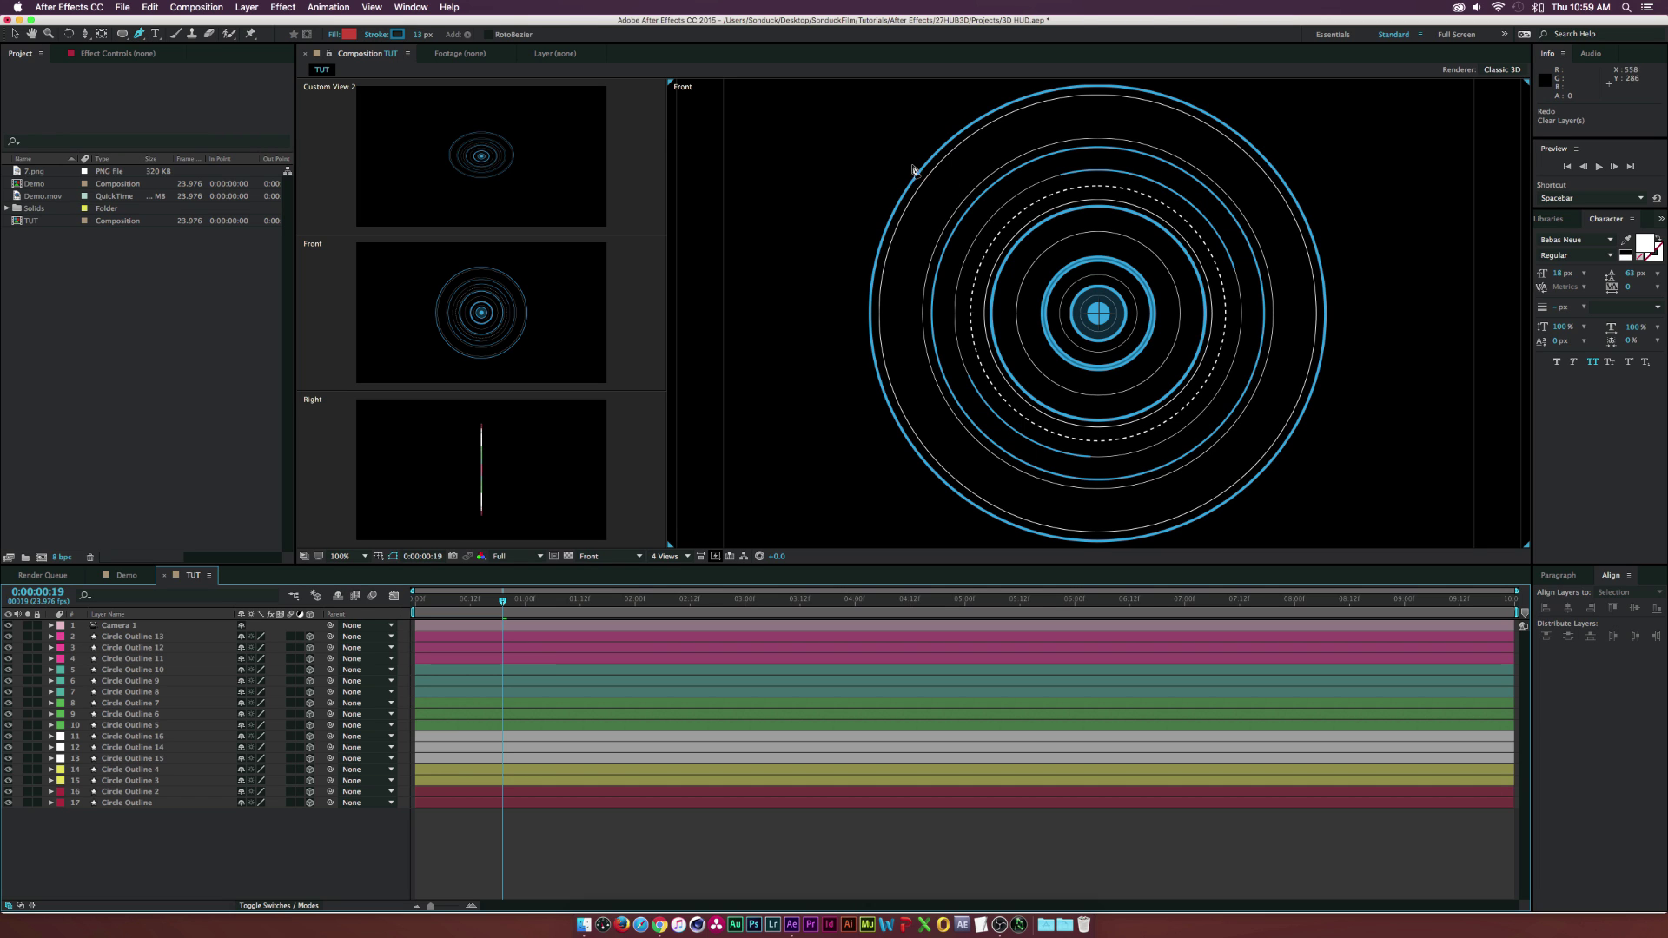
pyautogui.click(1100, 316)
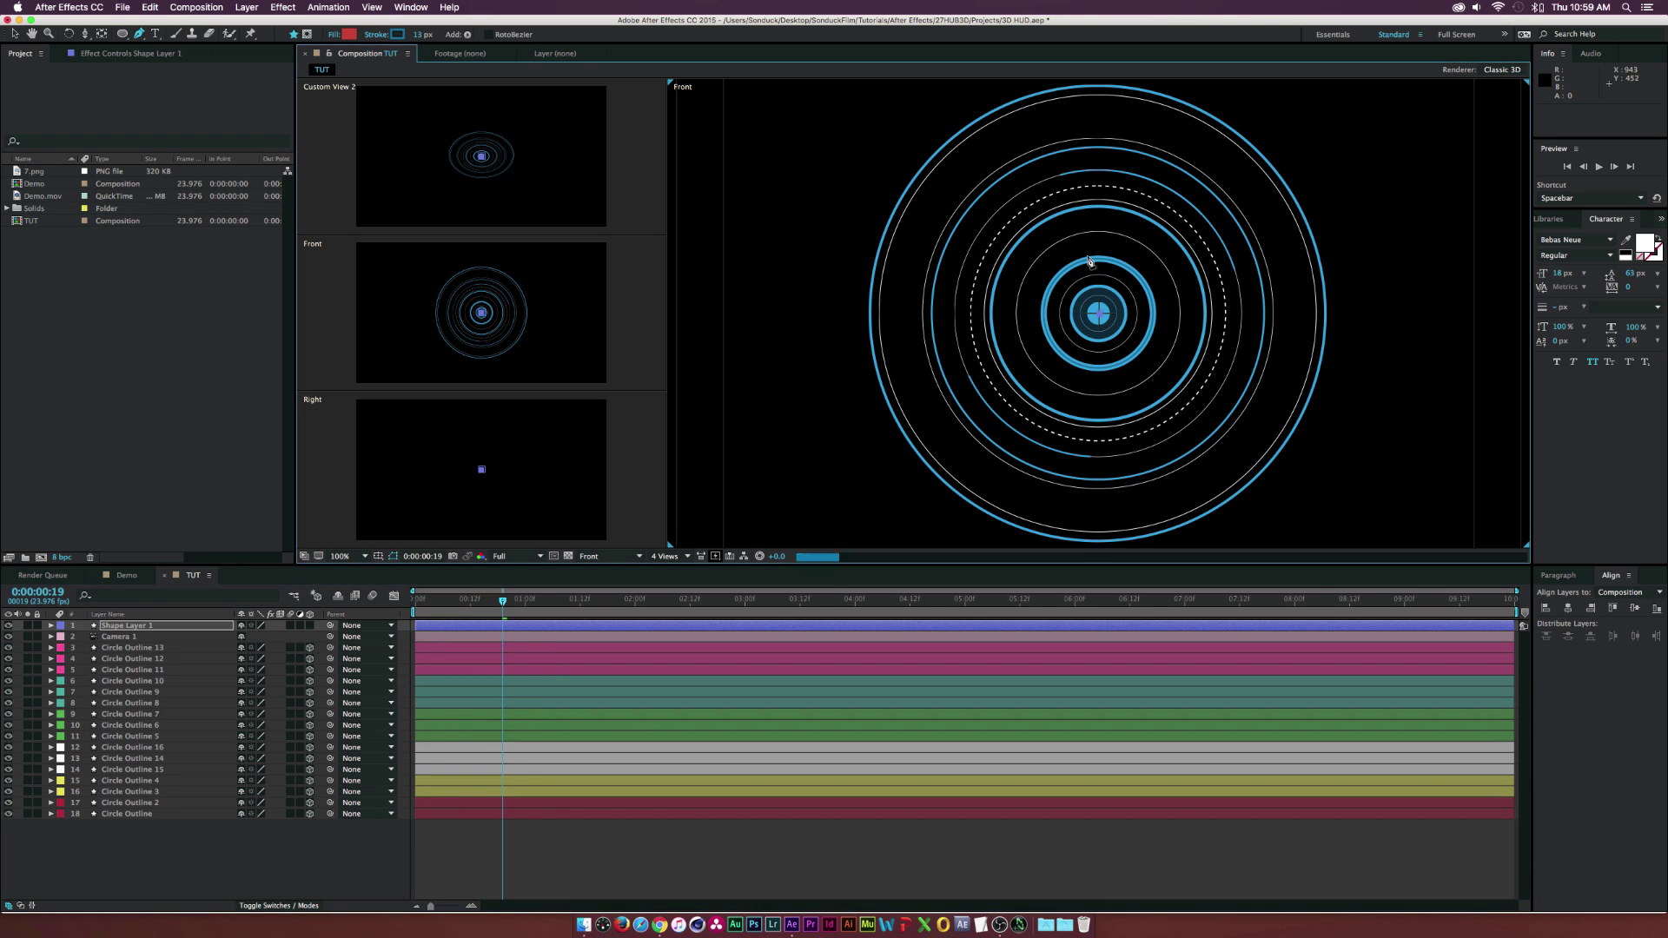
pyautogui.click(1100, 114)
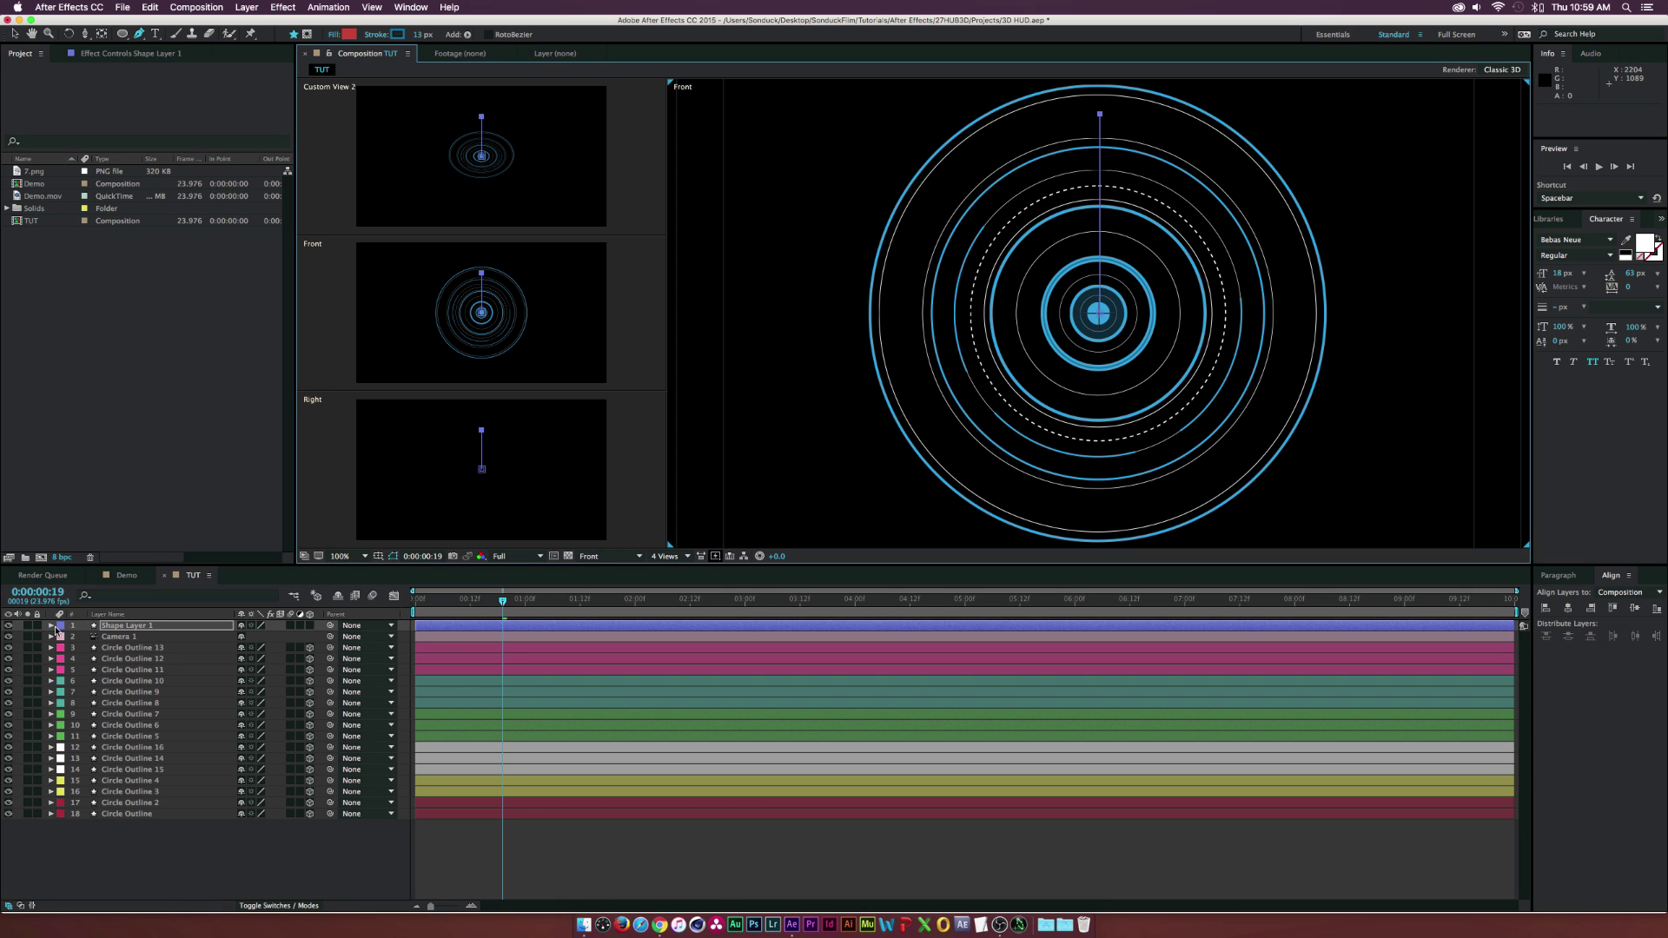
# Make Shape Layer 1 a 3D layer and set its stroke width to 3 px
pyautogui.click(309, 626)
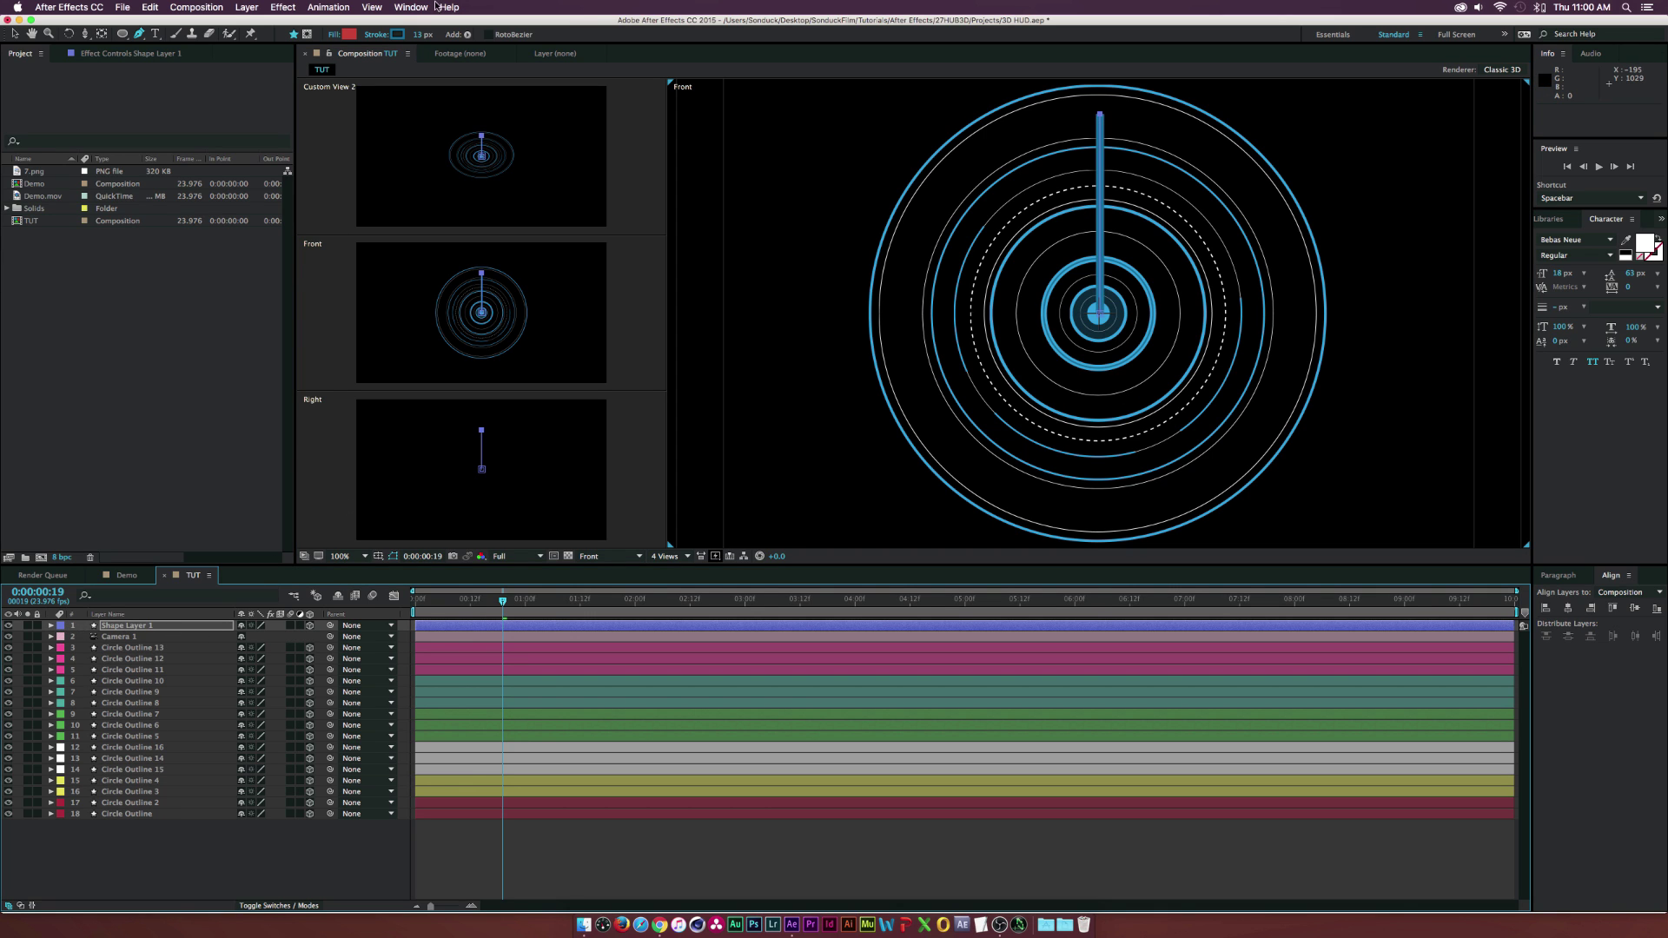
pyautogui.click(421, 37)
pyautogui.write('3')
pyautogui.press('Return')
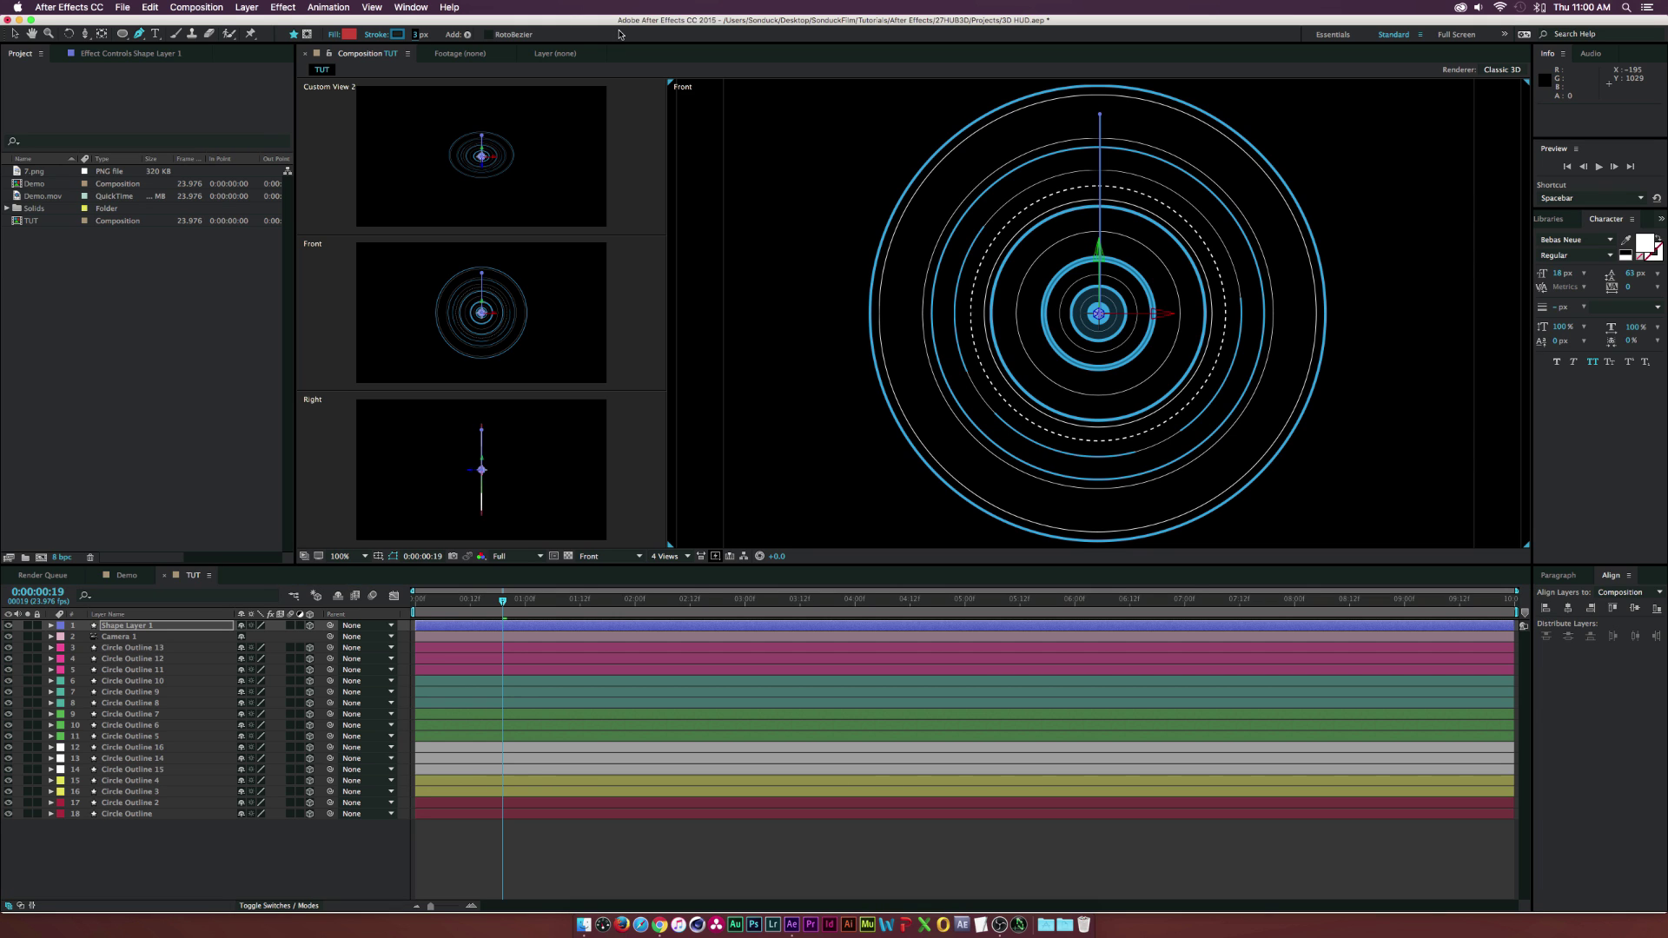
# Delete the fill from Shape 1 in the contents of Shape Layer 1
pyautogui.click(51, 626)
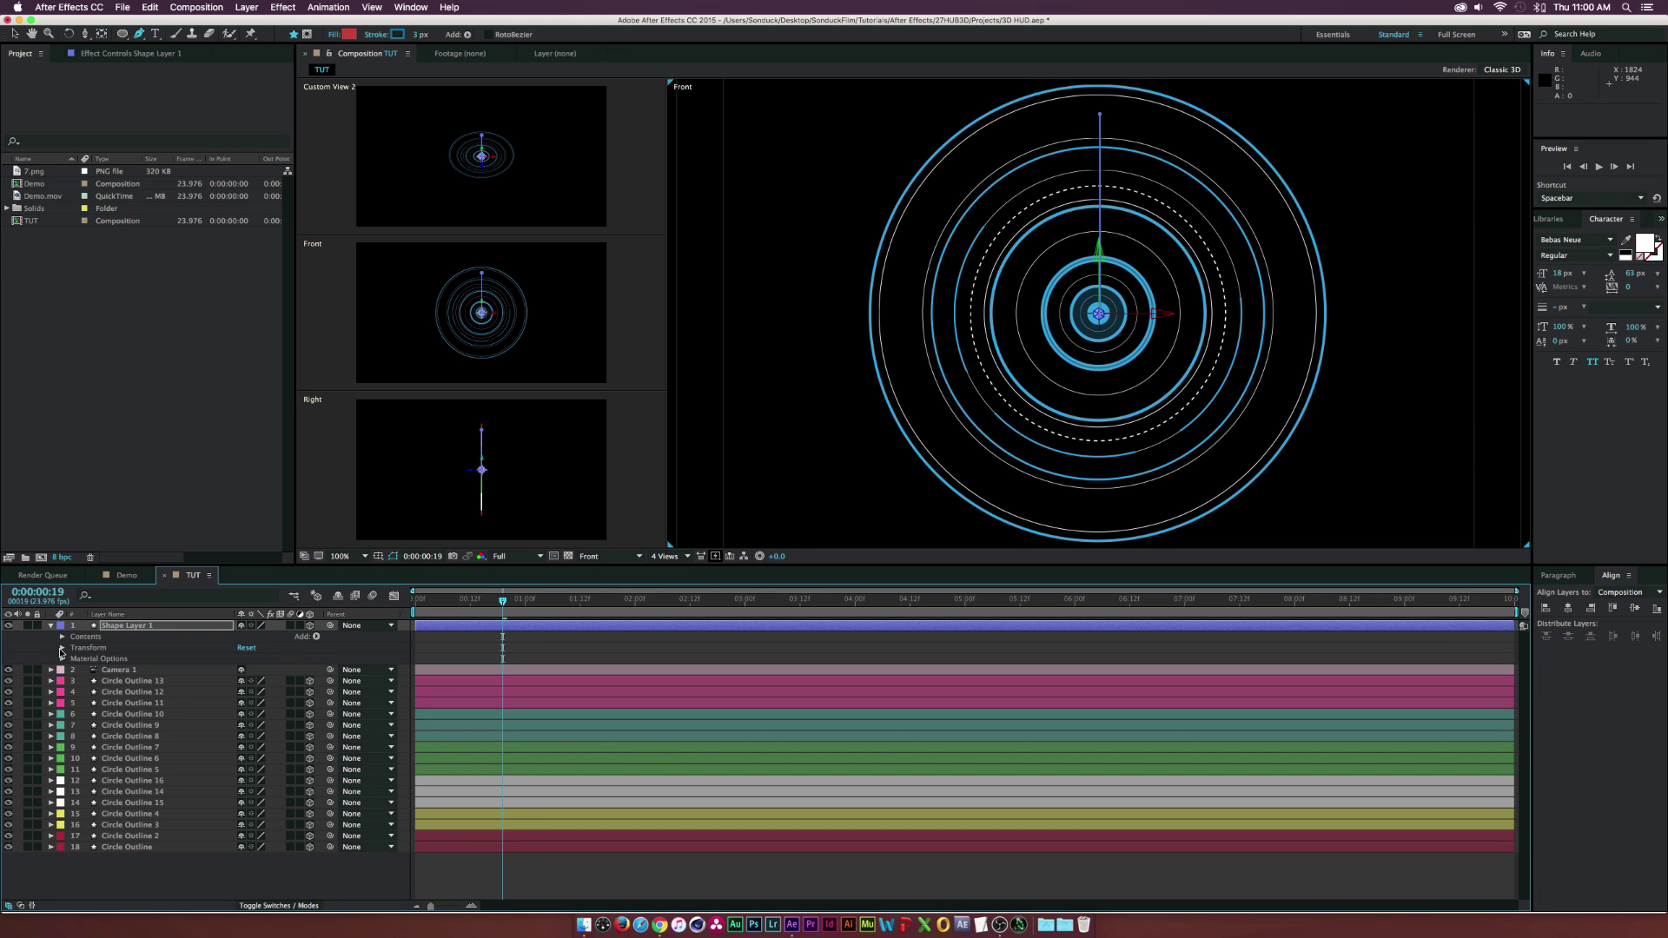
pyautogui.click(62, 647)
pyautogui.click(62, 638)
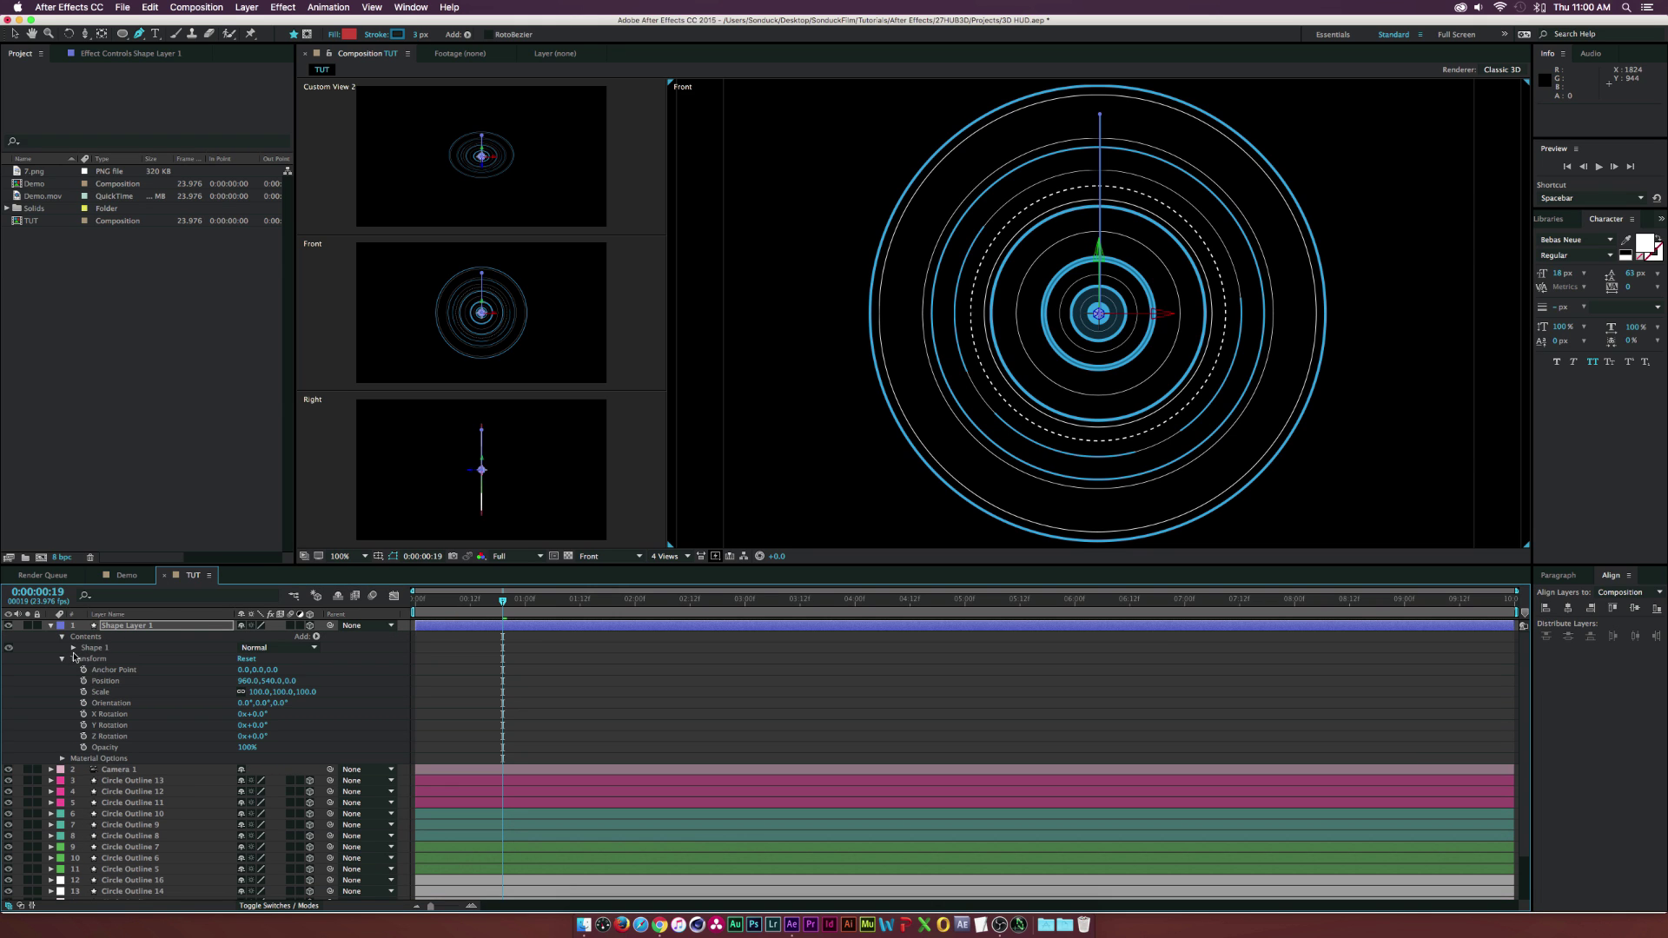
pyautogui.click(73, 648)
pyautogui.click(106, 682)
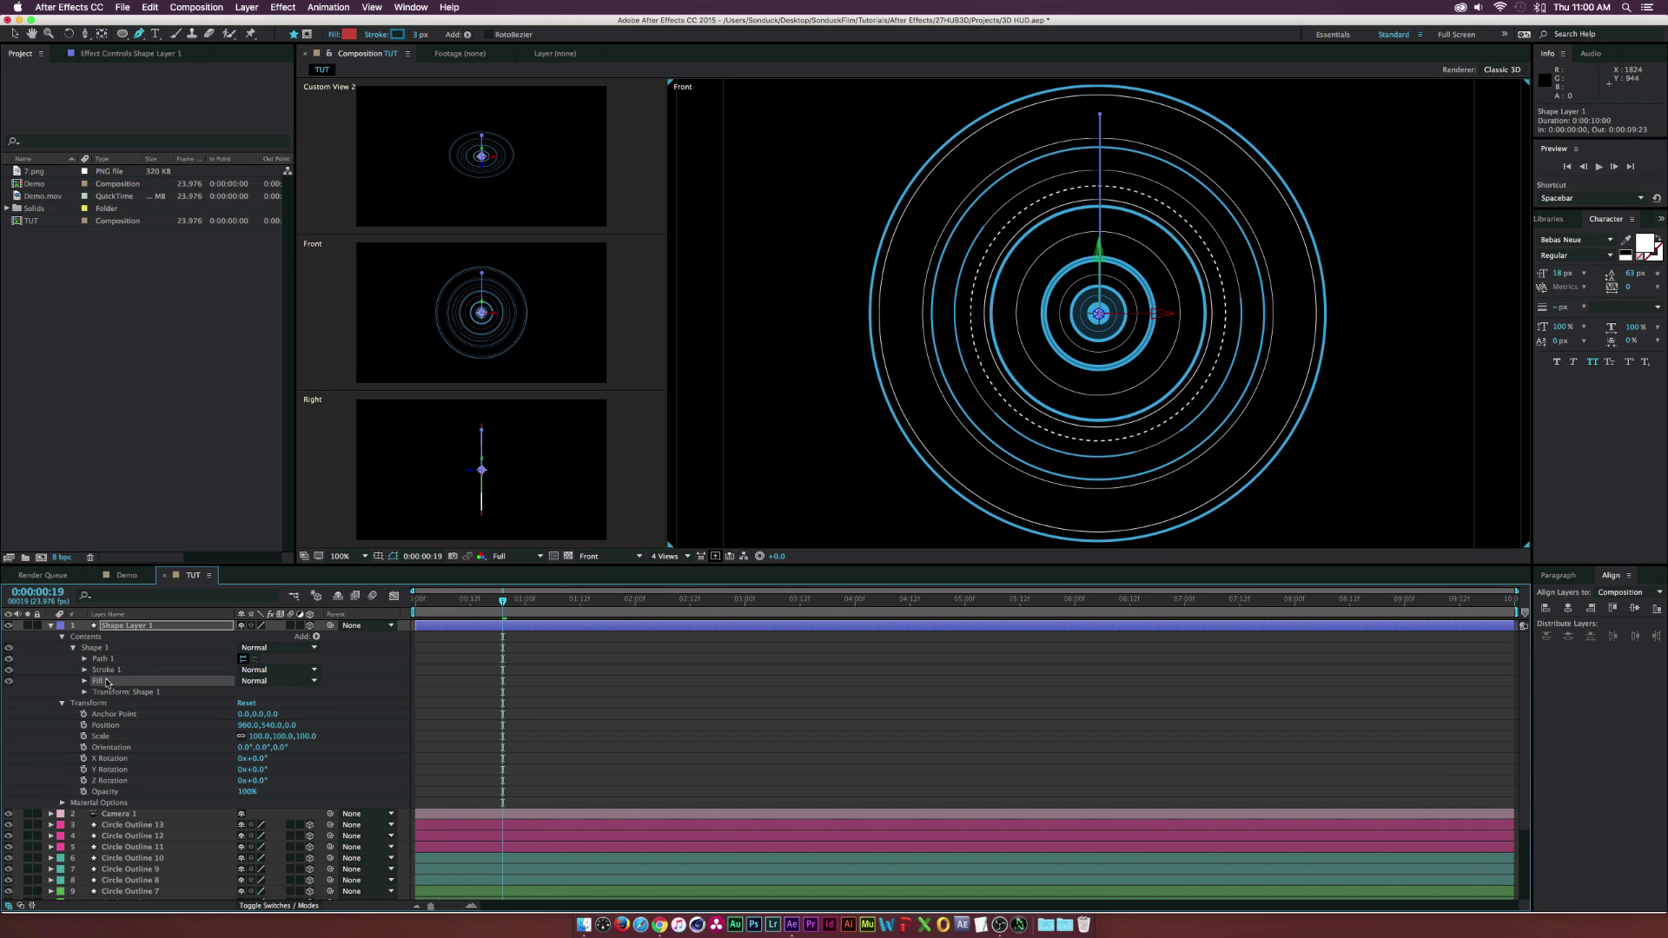
pyautogui.press('Delete')
# Add a Repeater to Shape Layer 1 and set its transform position to 0, 0 and its rotation to 120°
pyautogui.click(106, 670)
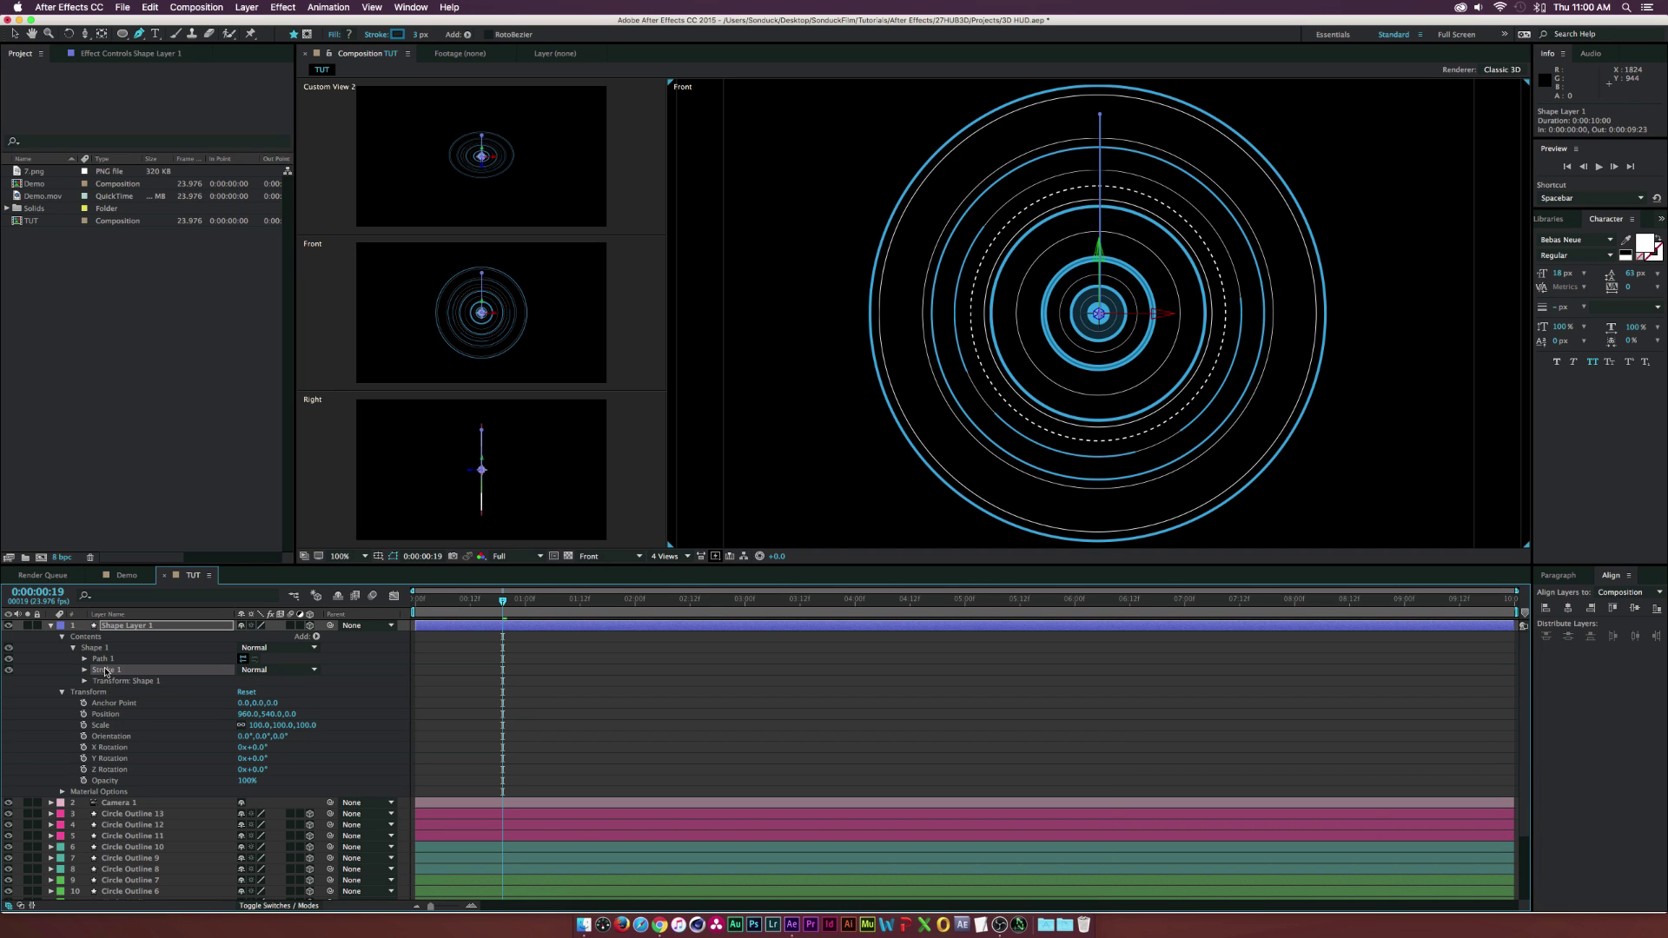
pyautogui.click(318, 637)
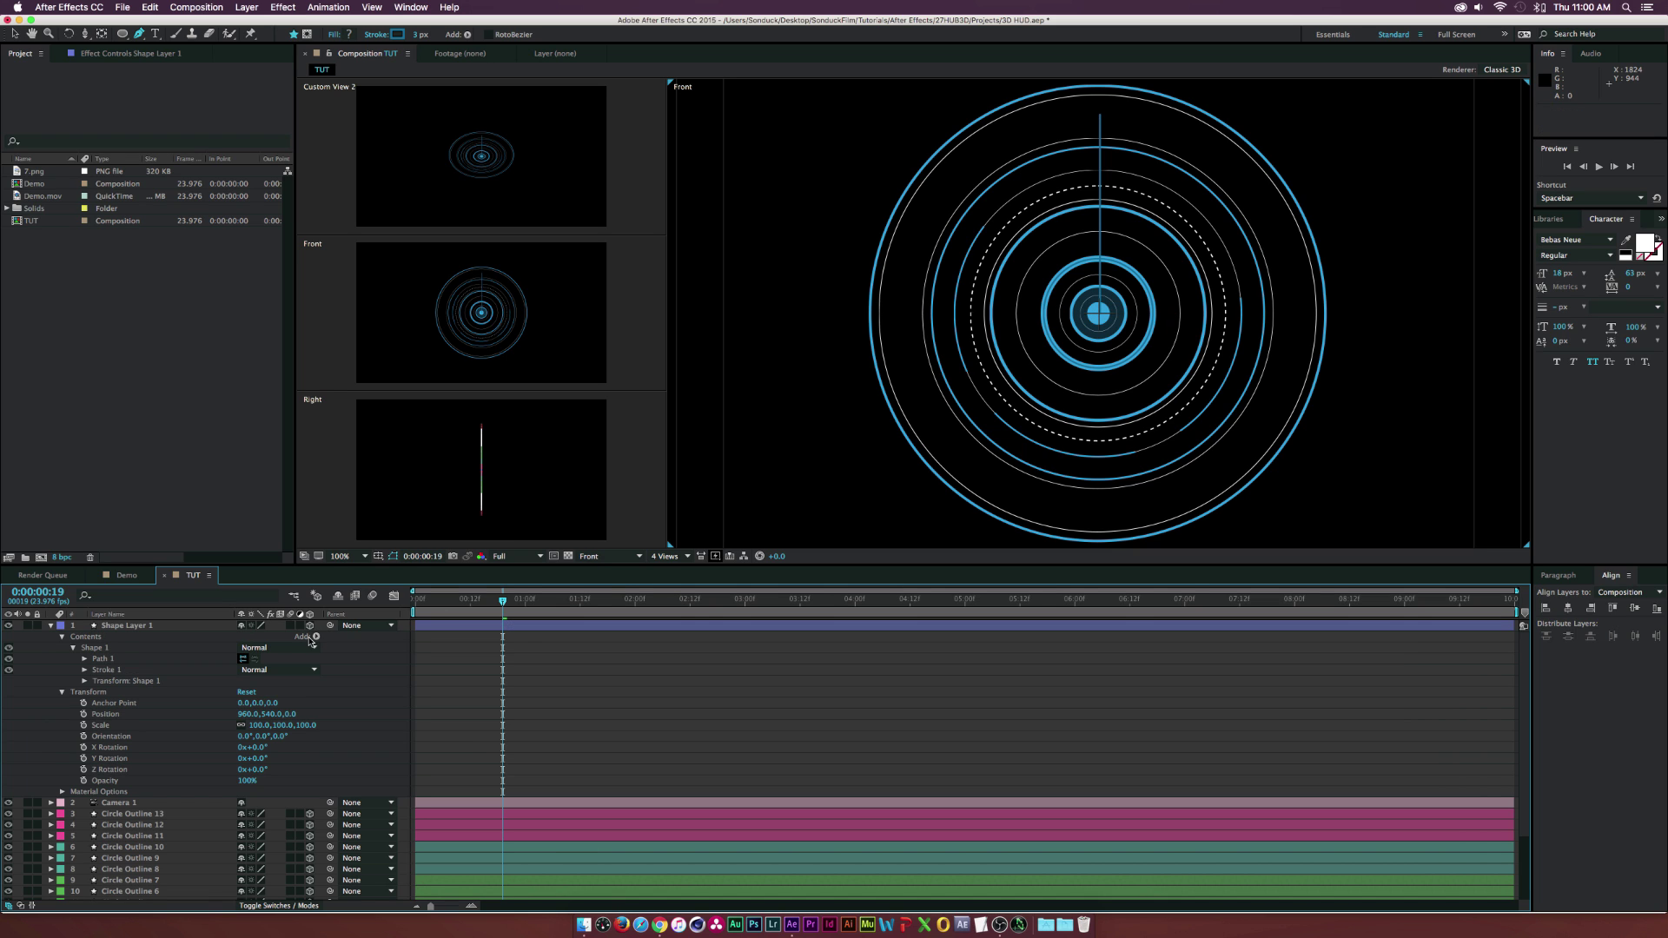
pyautogui.click(366, 820)
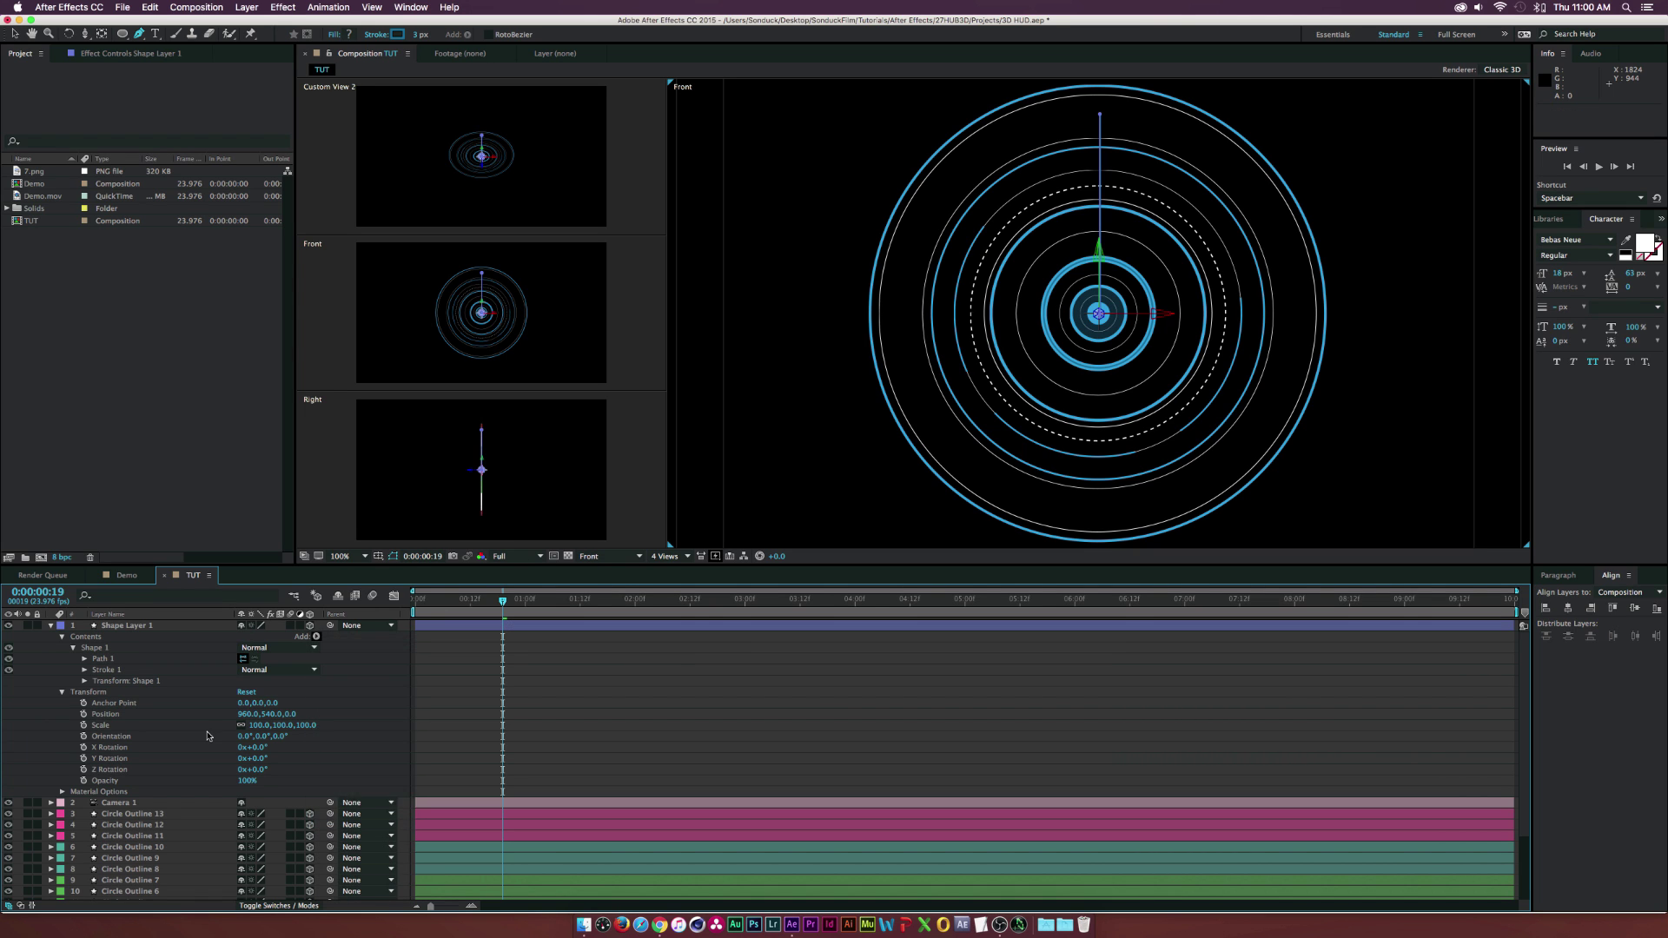
pyautogui.click(73, 692)
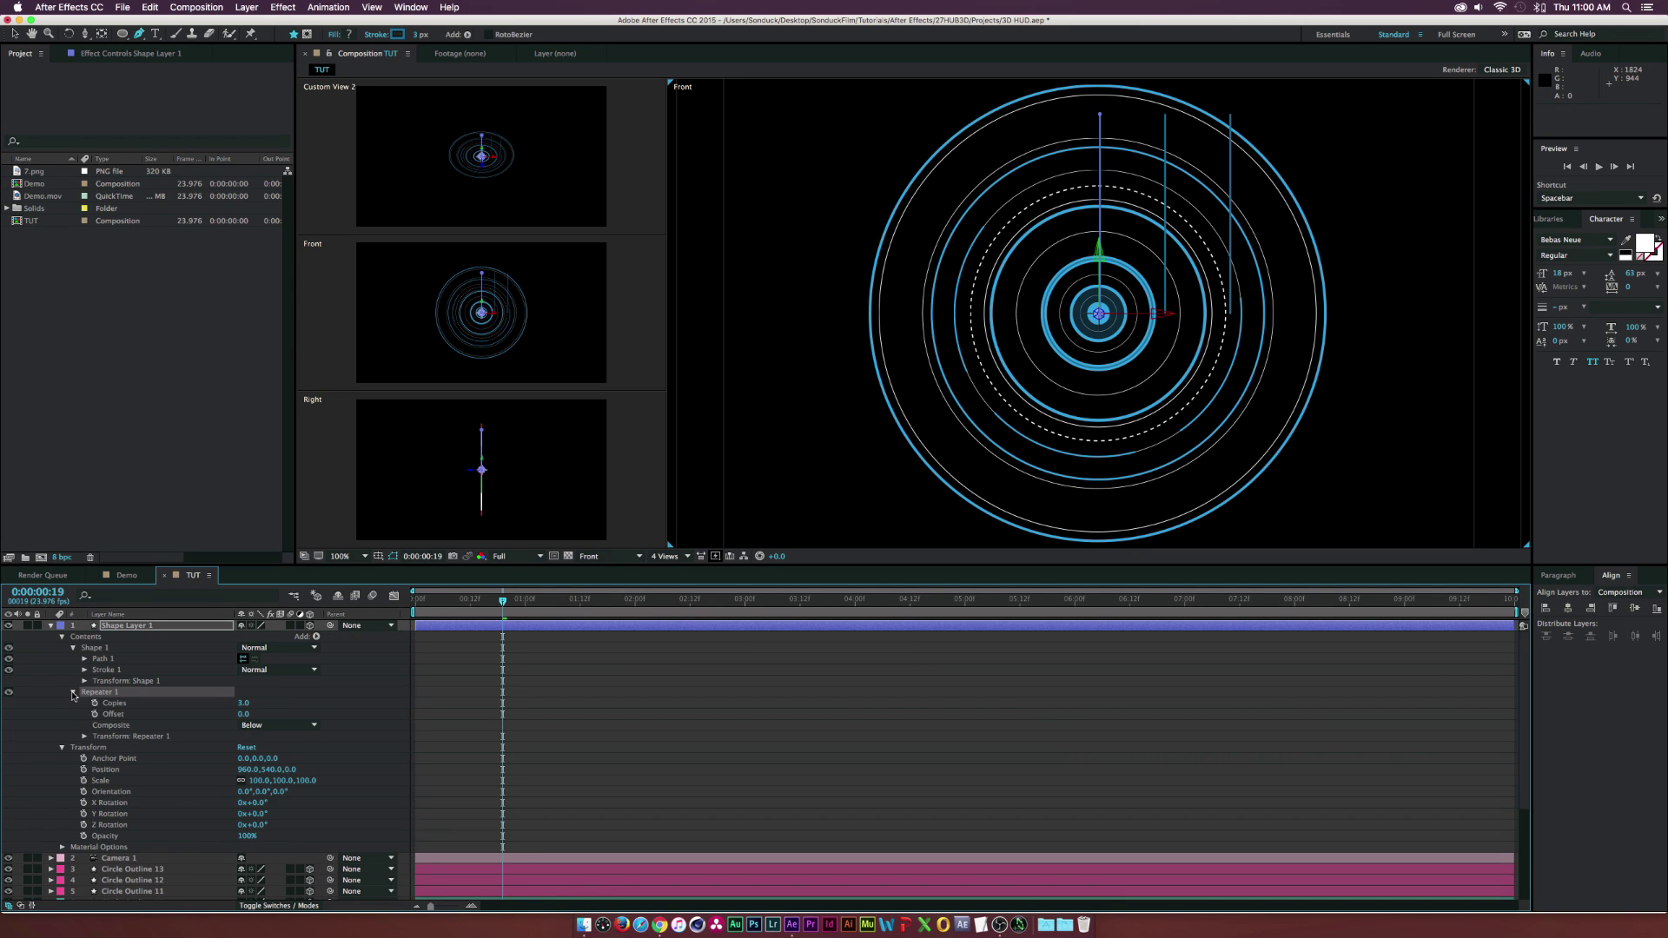
pyautogui.click(84, 737)
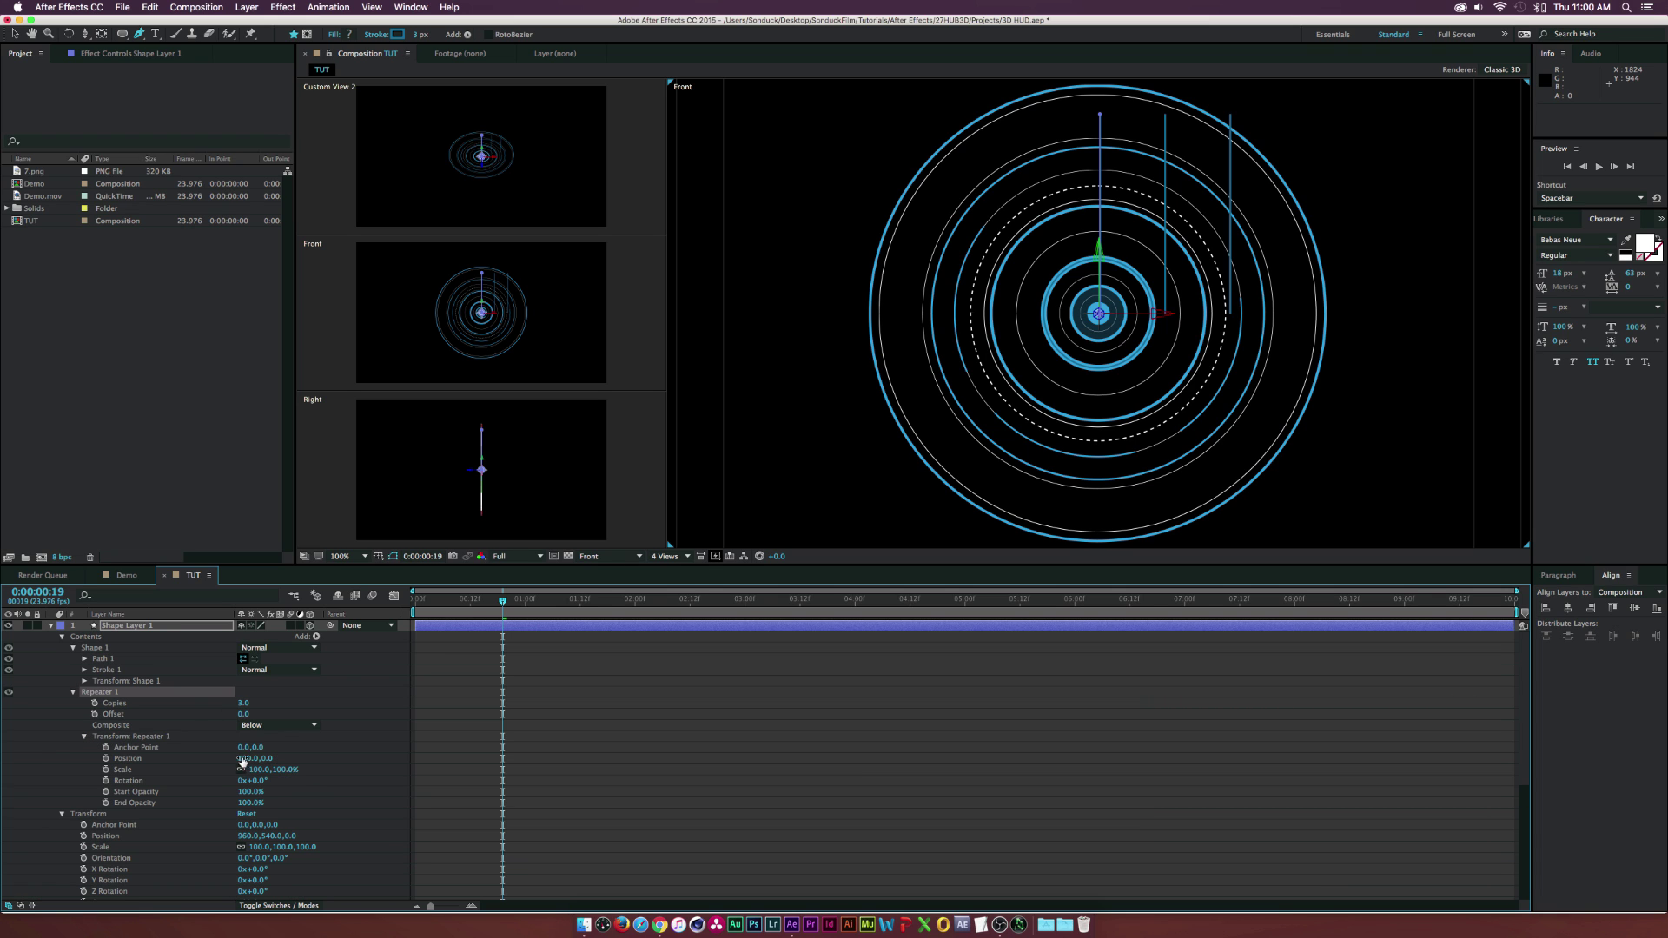
pyautogui.click(243, 759)
pyautogui.write('0')
pyautogui.click(328, 737)
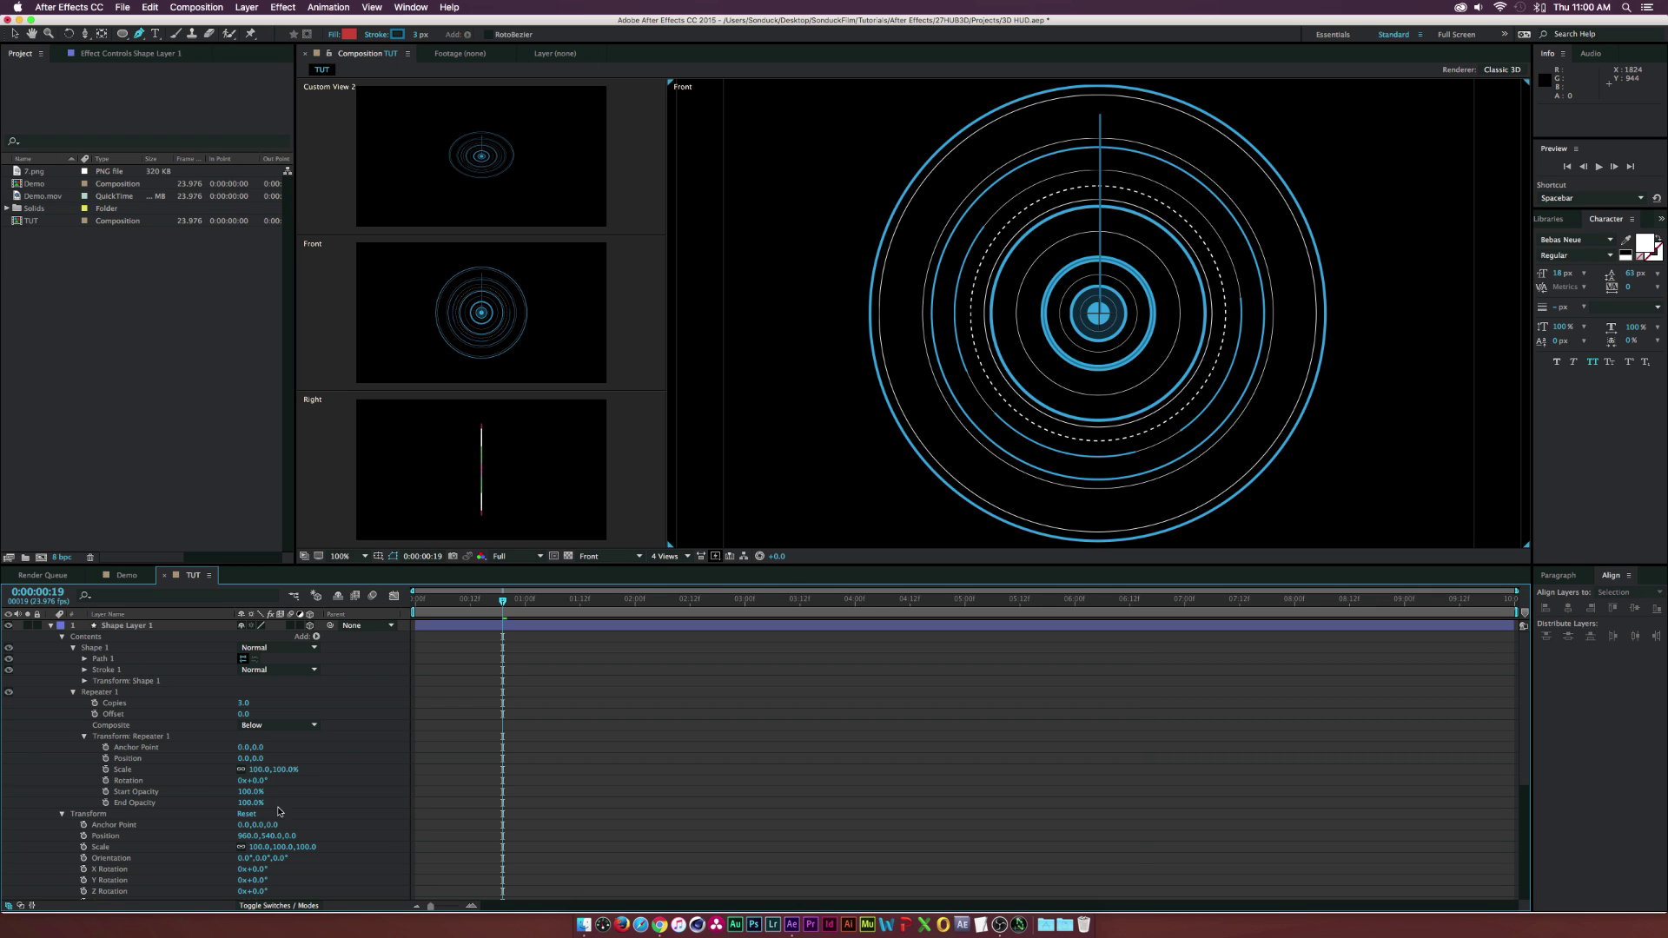
pyautogui.moveTo(255, 783); pyautogui.dragTo(336, 789)
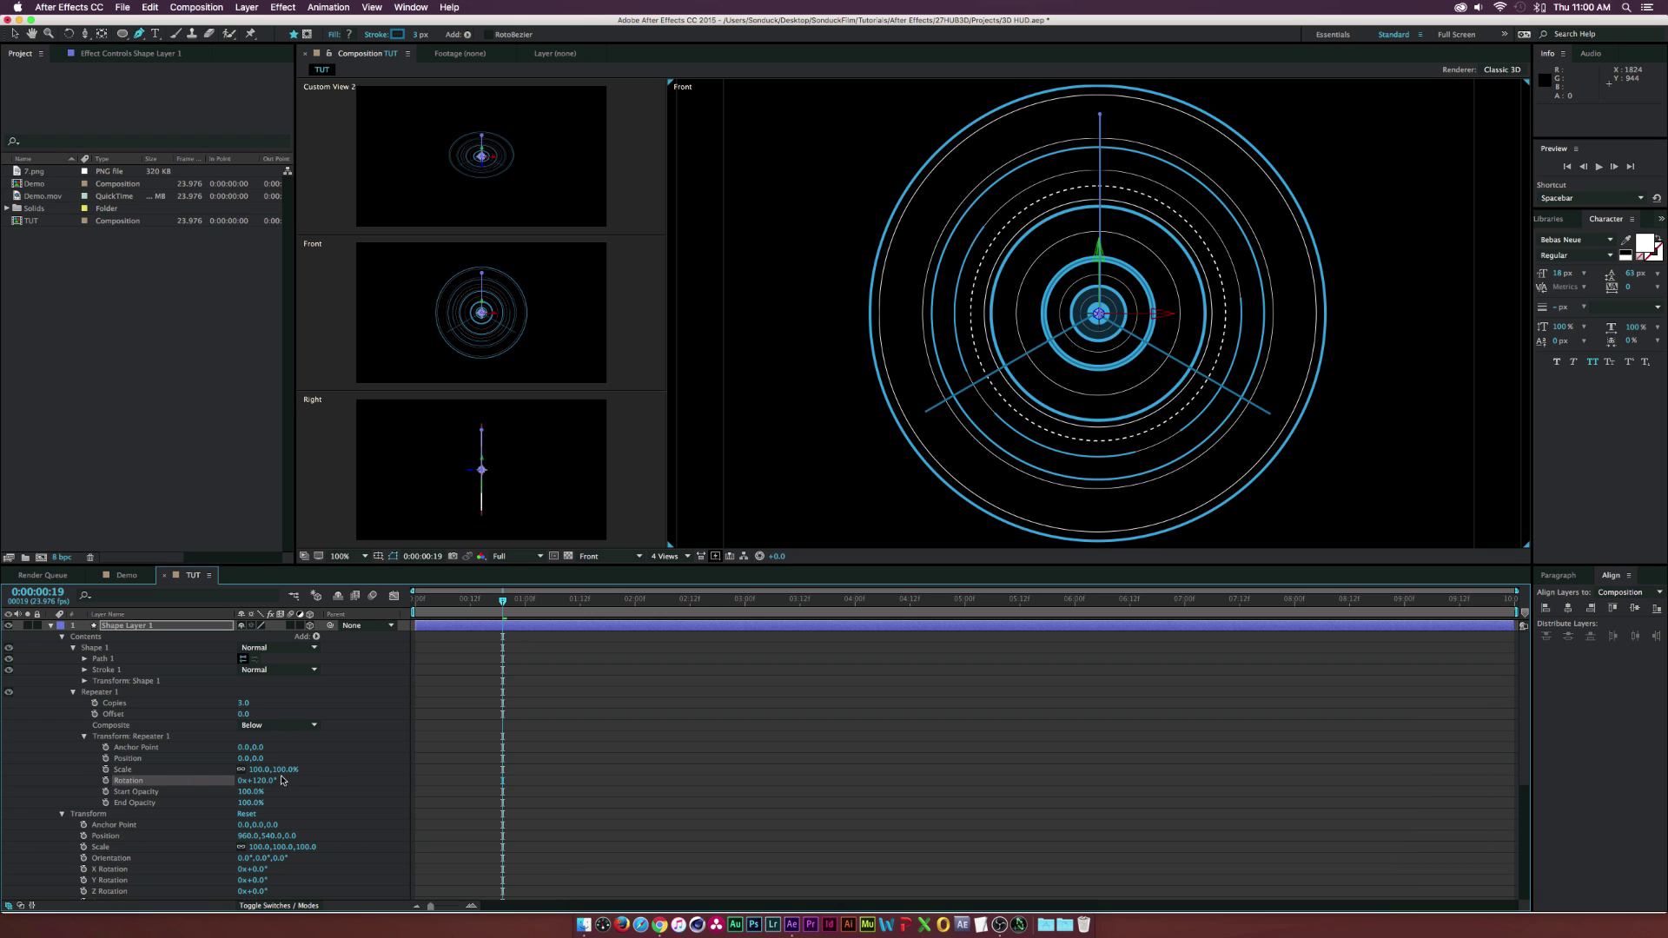
# Duplicate Shape 1 within Shape Layer 1 and move Repeater 1 into the original Shape 1 group
pyautogui.click(85, 692)
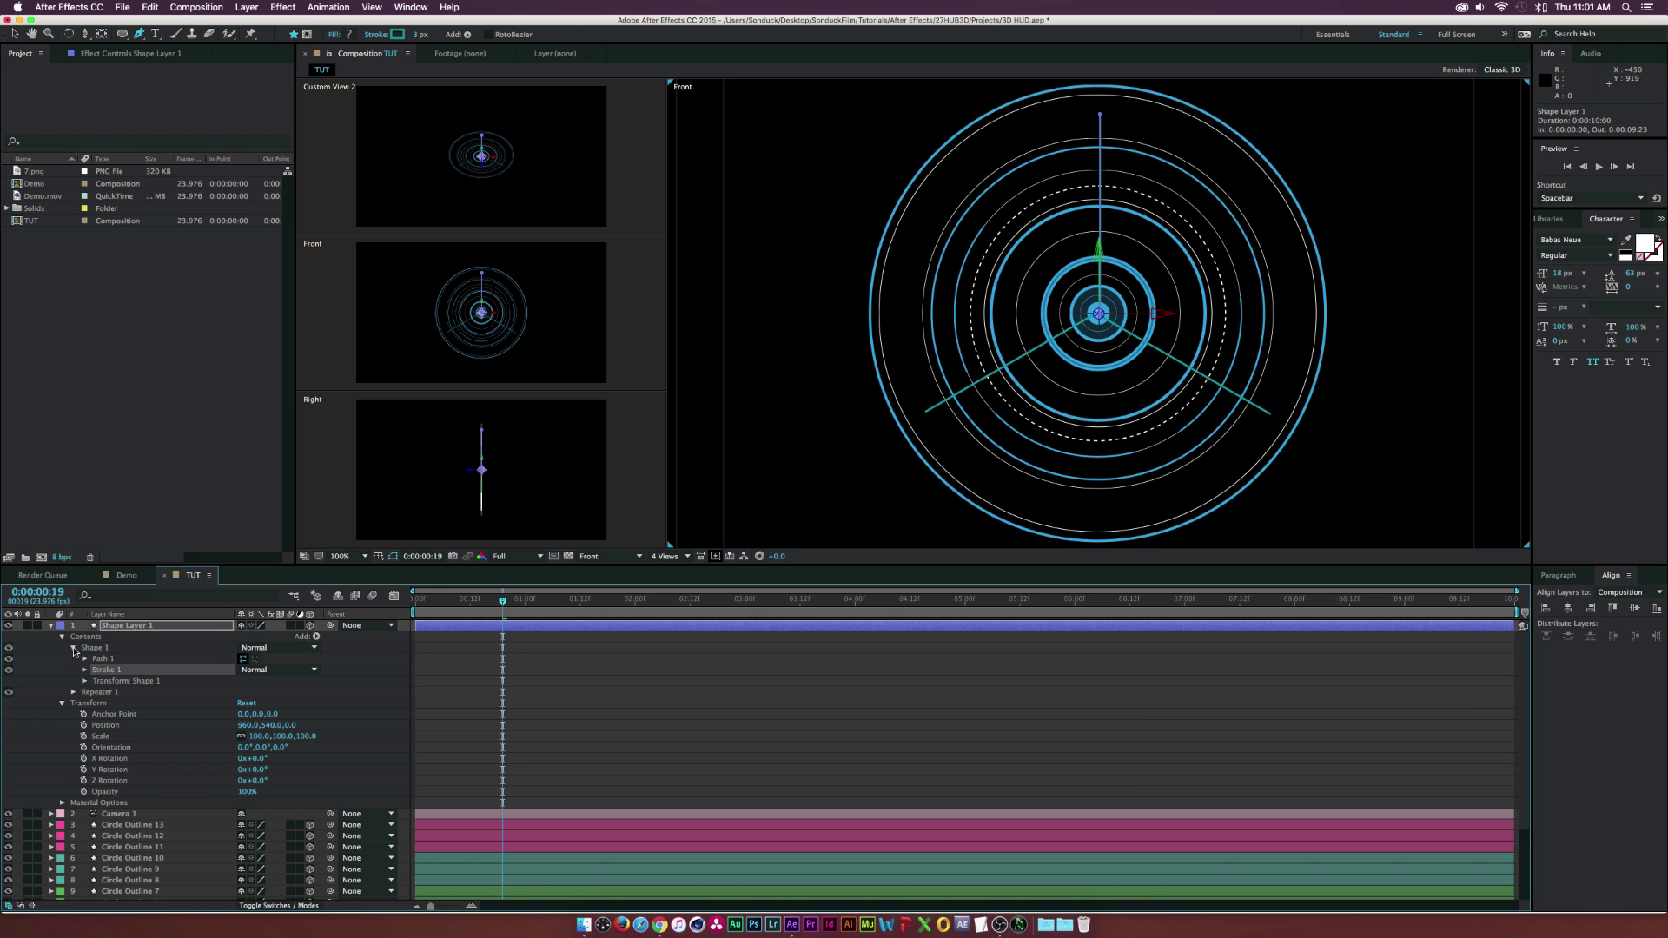
pyautogui.click(73, 648)
pyautogui.click(103, 649)
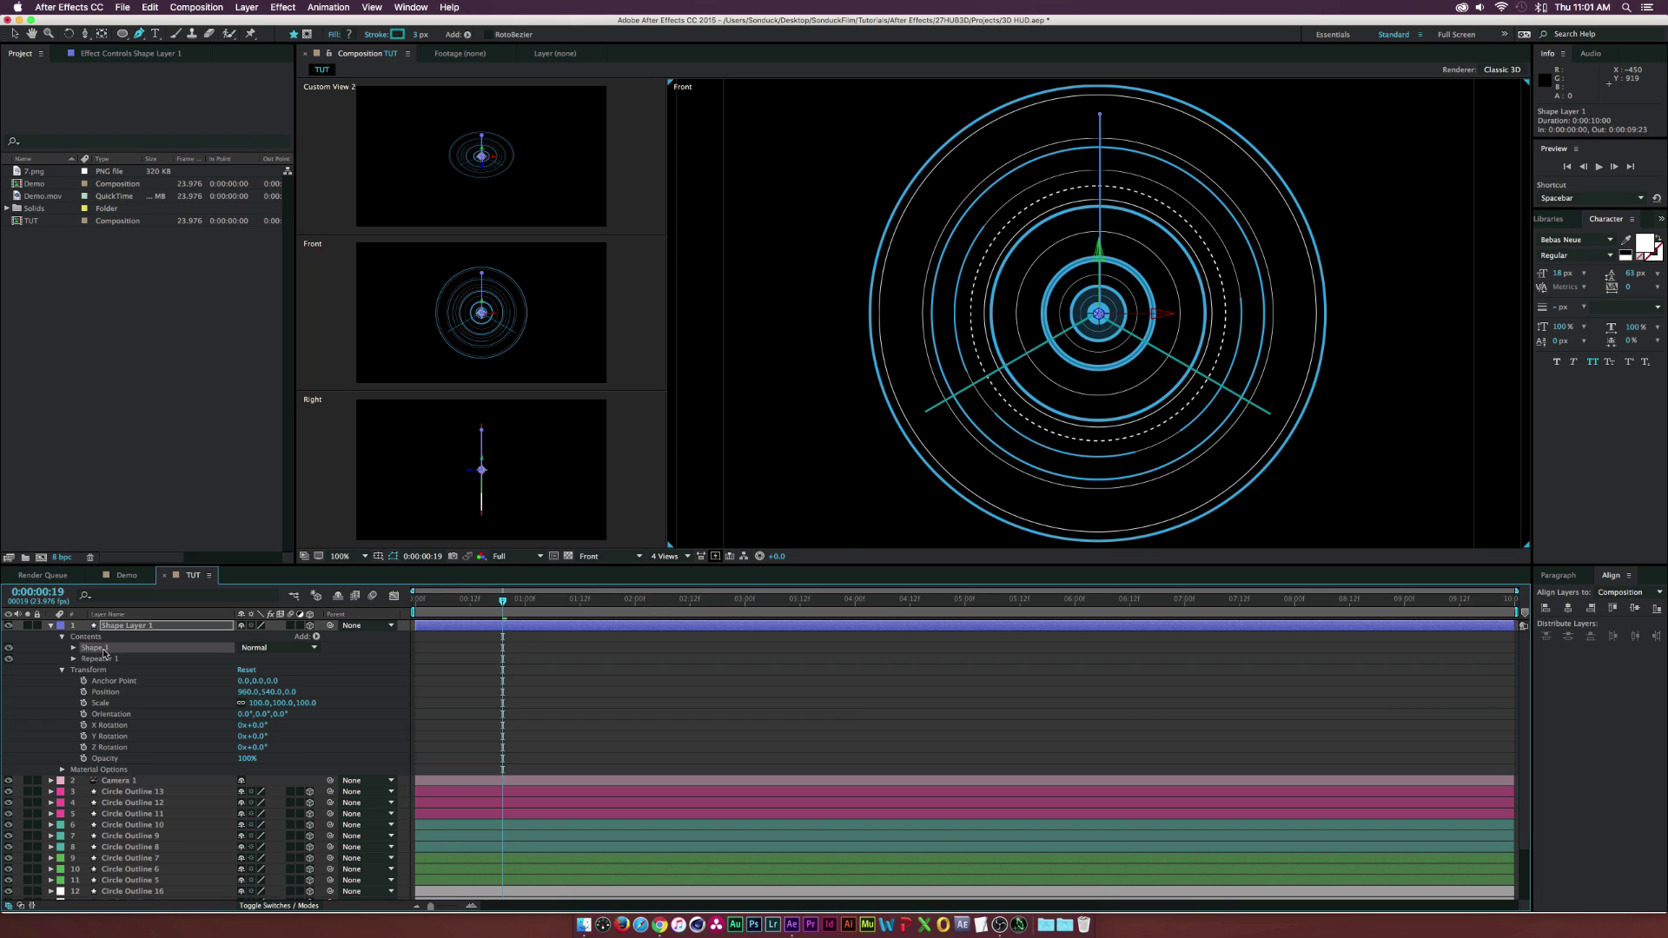
pyautogui.press('super+d')
pyautogui.moveTo(85, 673); pyautogui.dragTo(93, 660)
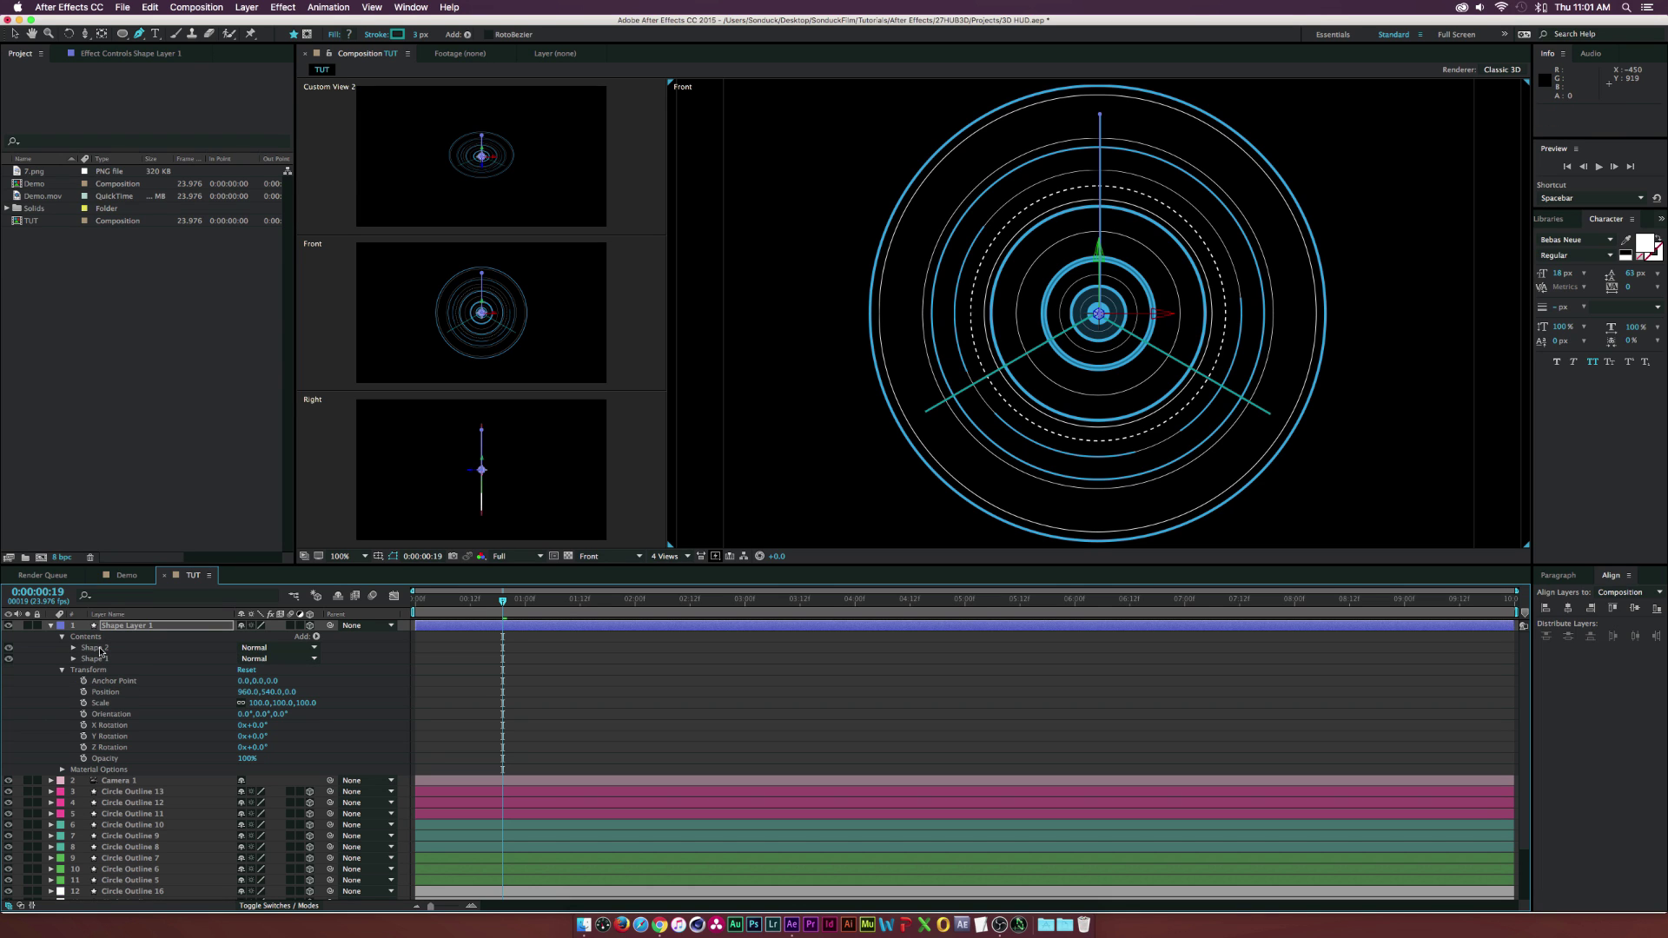
# Add a Repeater to the Shape 2 group of Shape Layer 1
pyautogui.click(100, 650)
pyautogui.click(77, 648)
pyautogui.click(73, 648)
pyautogui.click(95, 648)
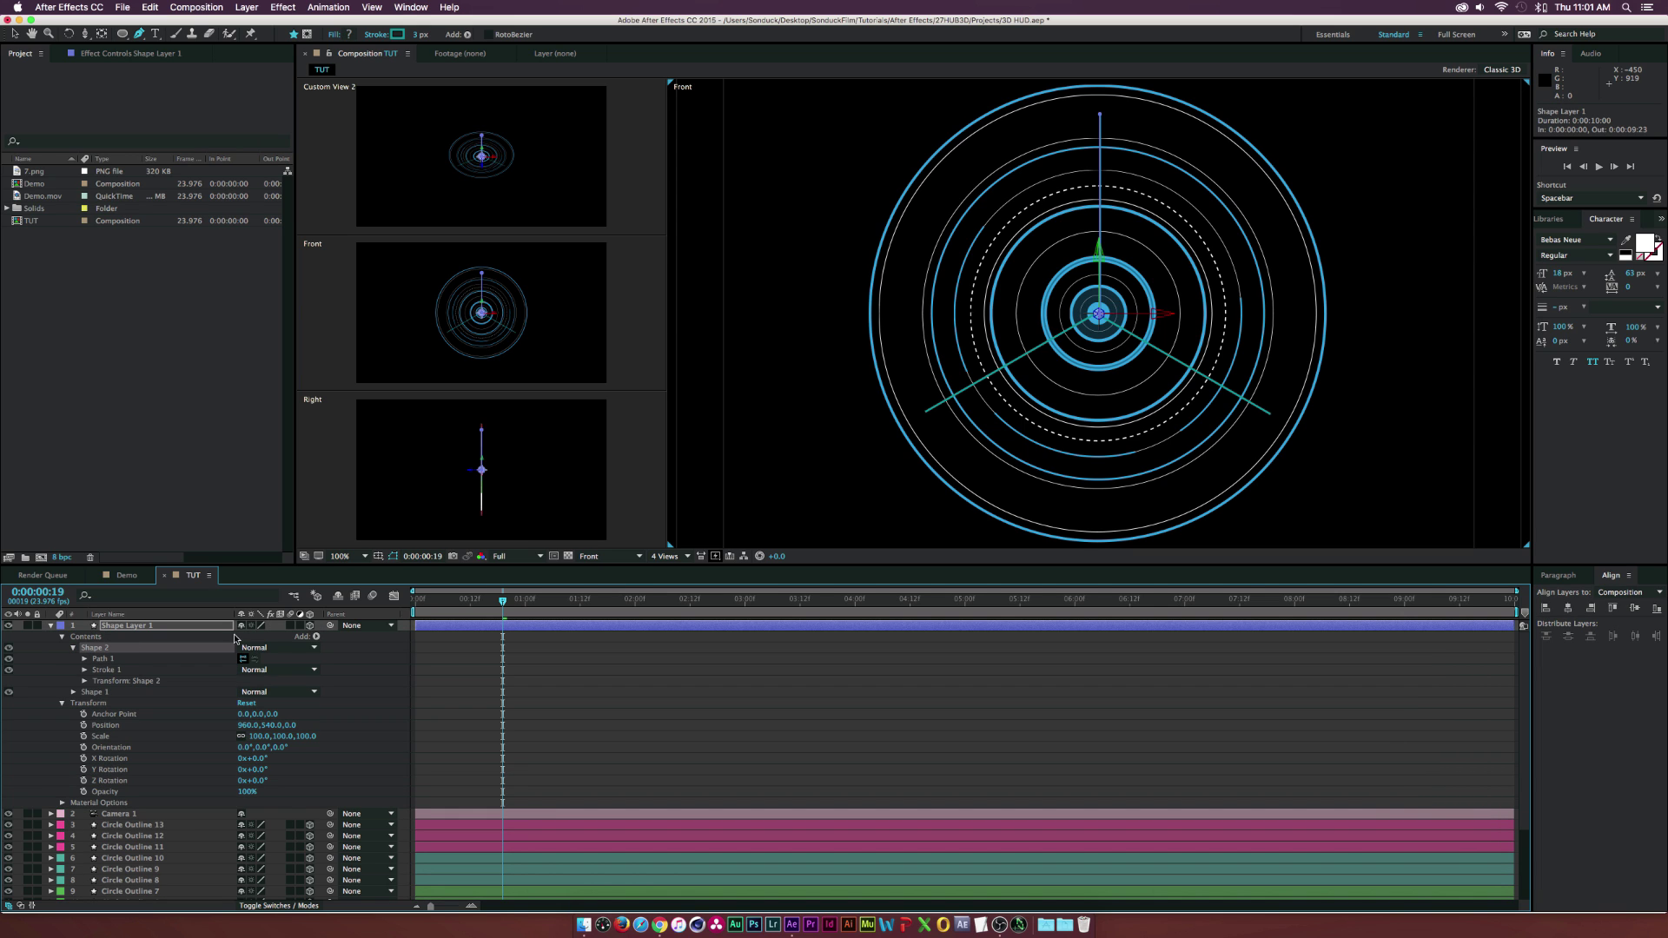
pyautogui.click(316, 637)
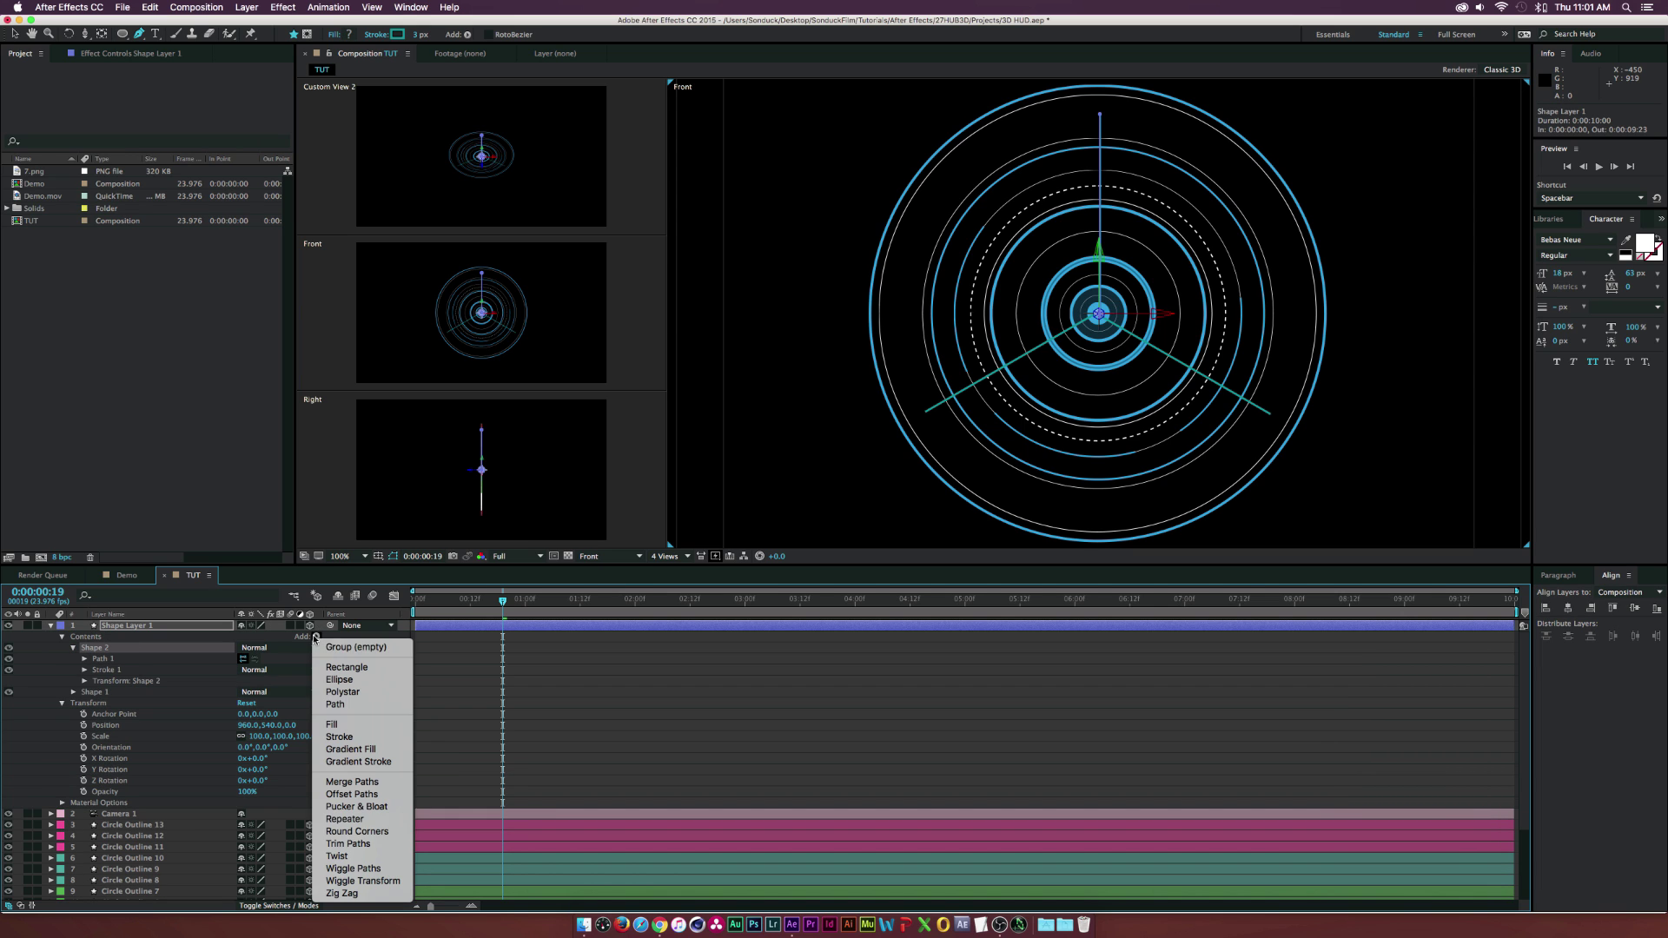
pyautogui.click(345, 819)
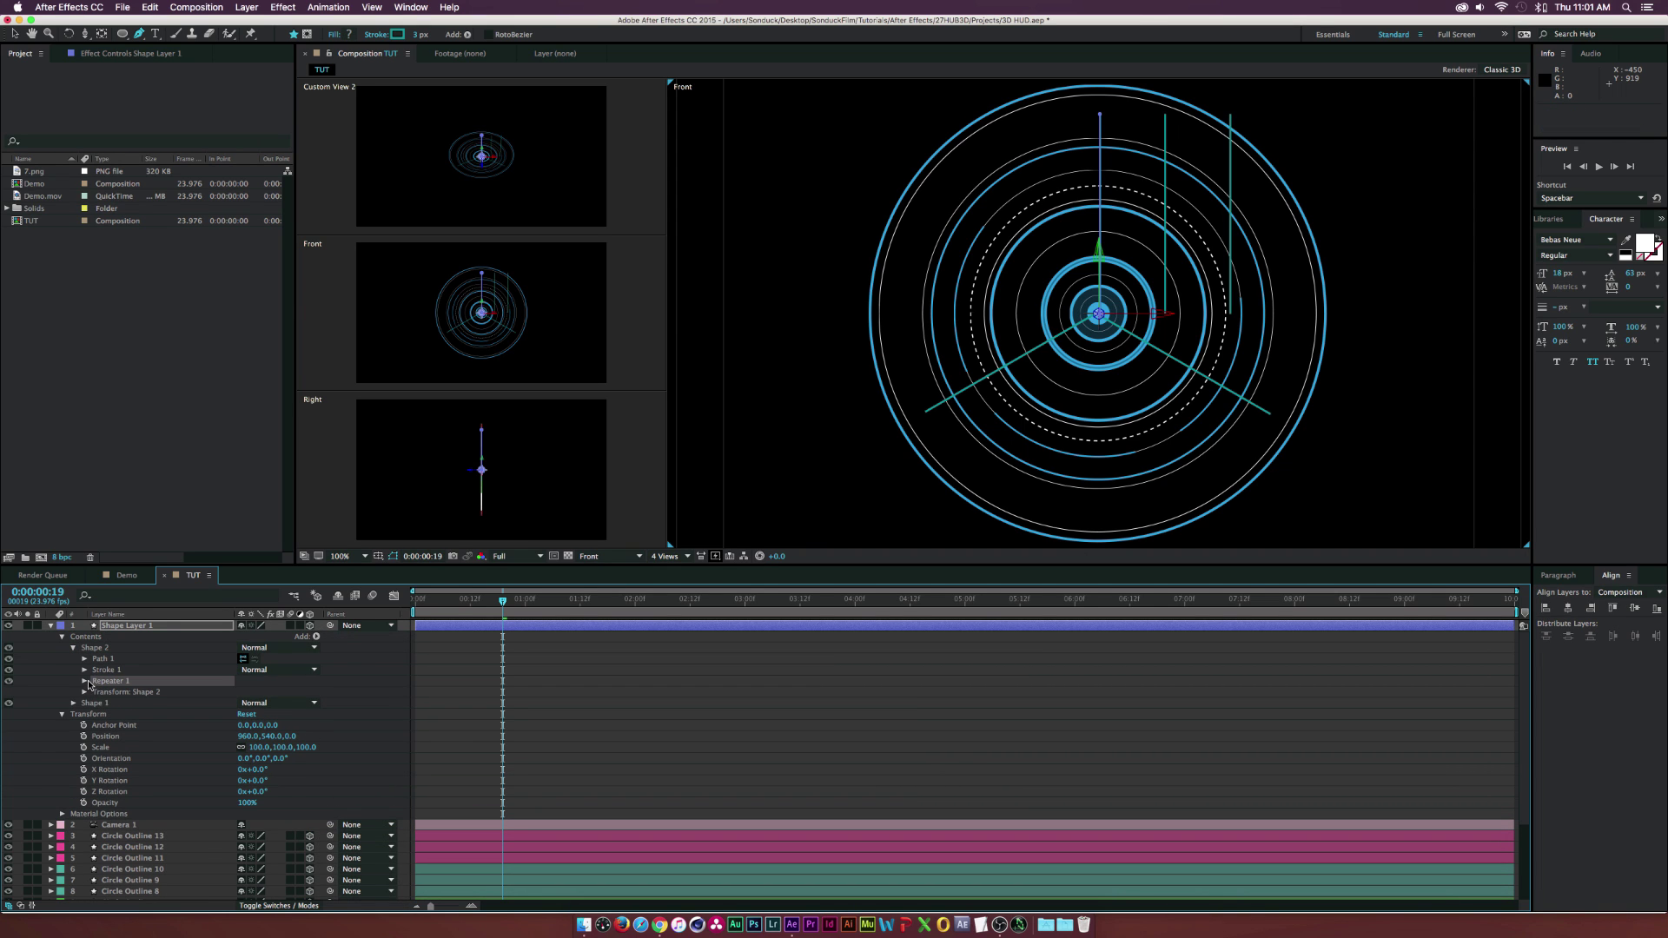
# Set the horizontal position in the repeater's transform to 0
pyautogui.click(84, 682)
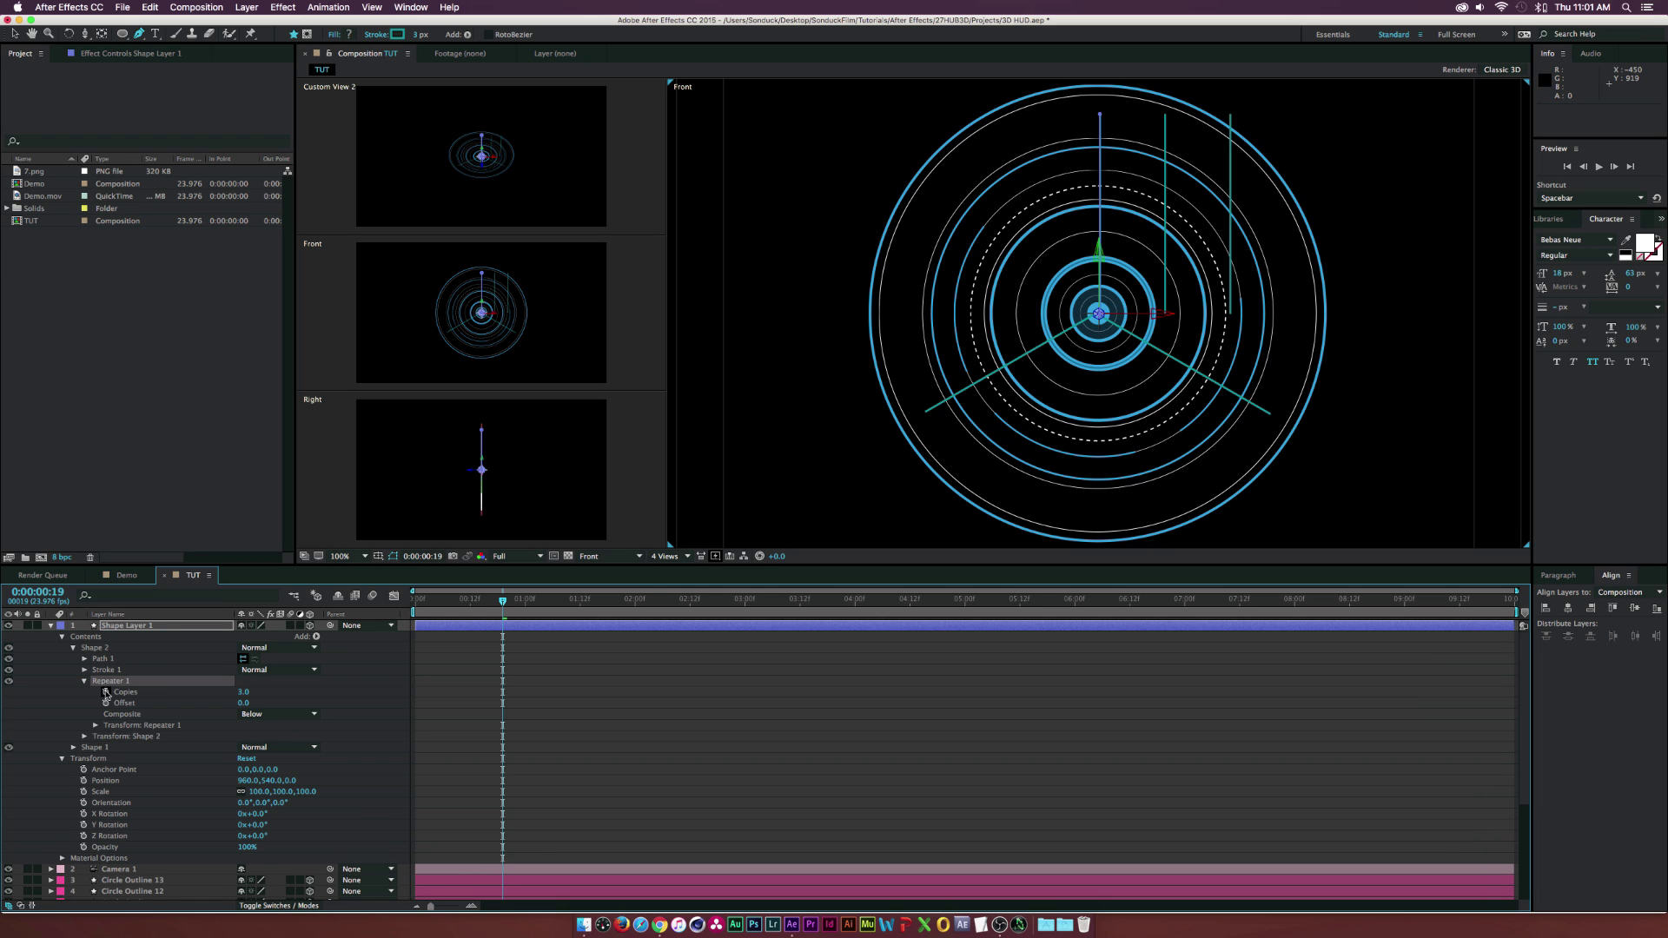
pyautogui.click(96, 725)
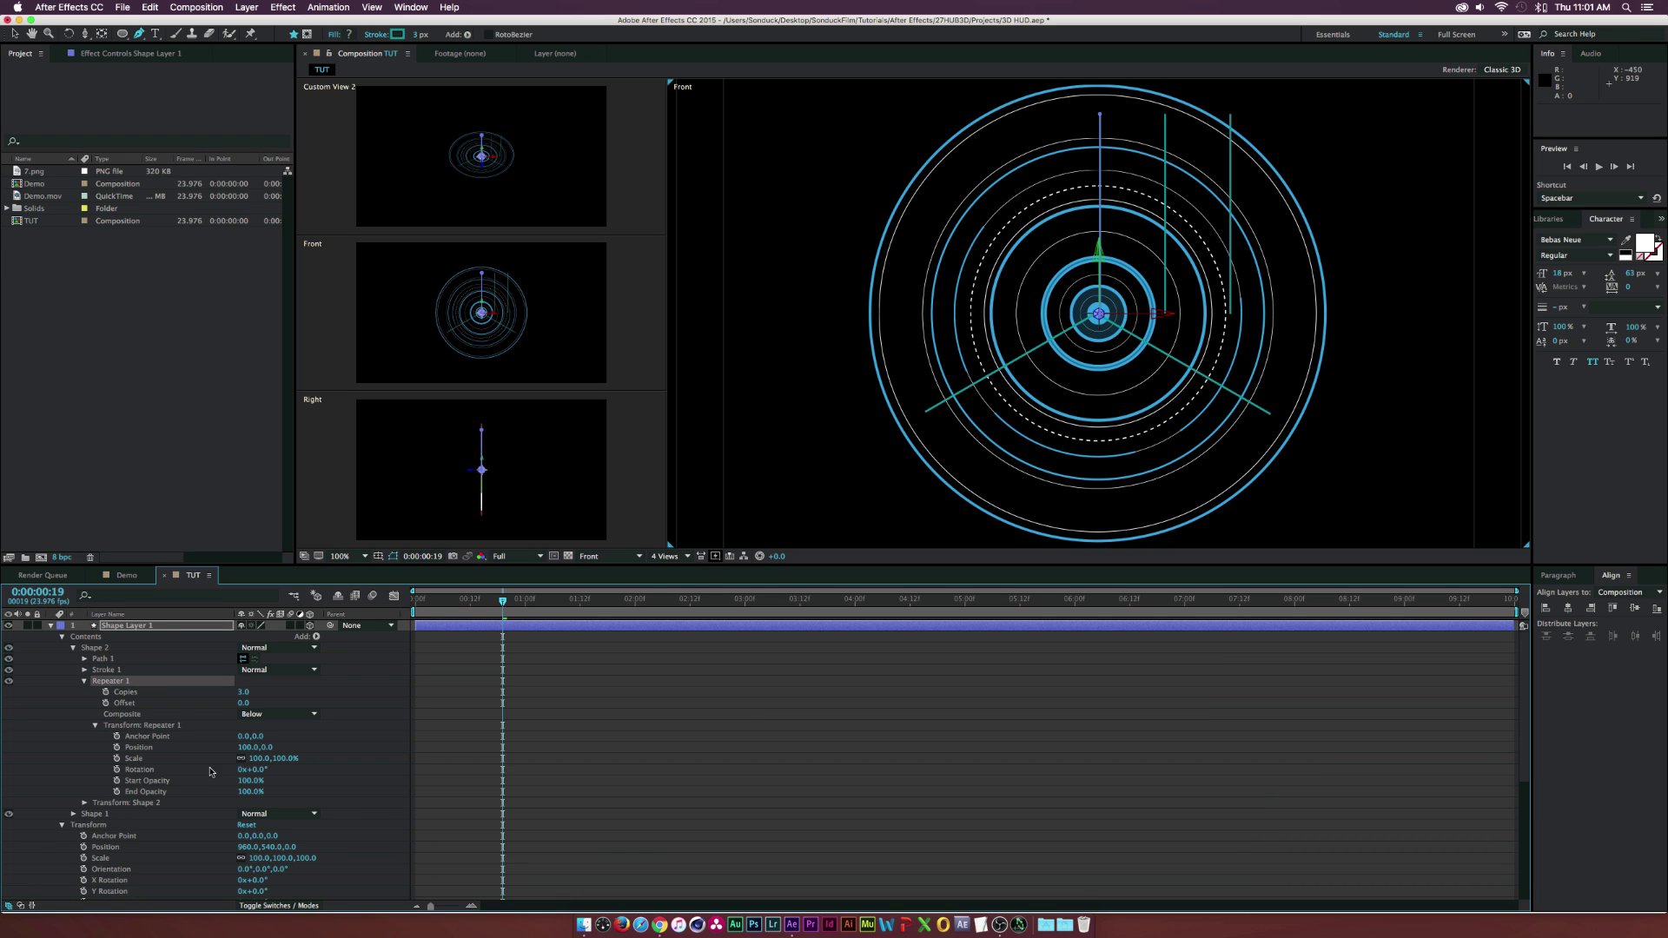
pyautogui.click(252, 747)
pyautogui.write('0')
pyautogui.press('Return')
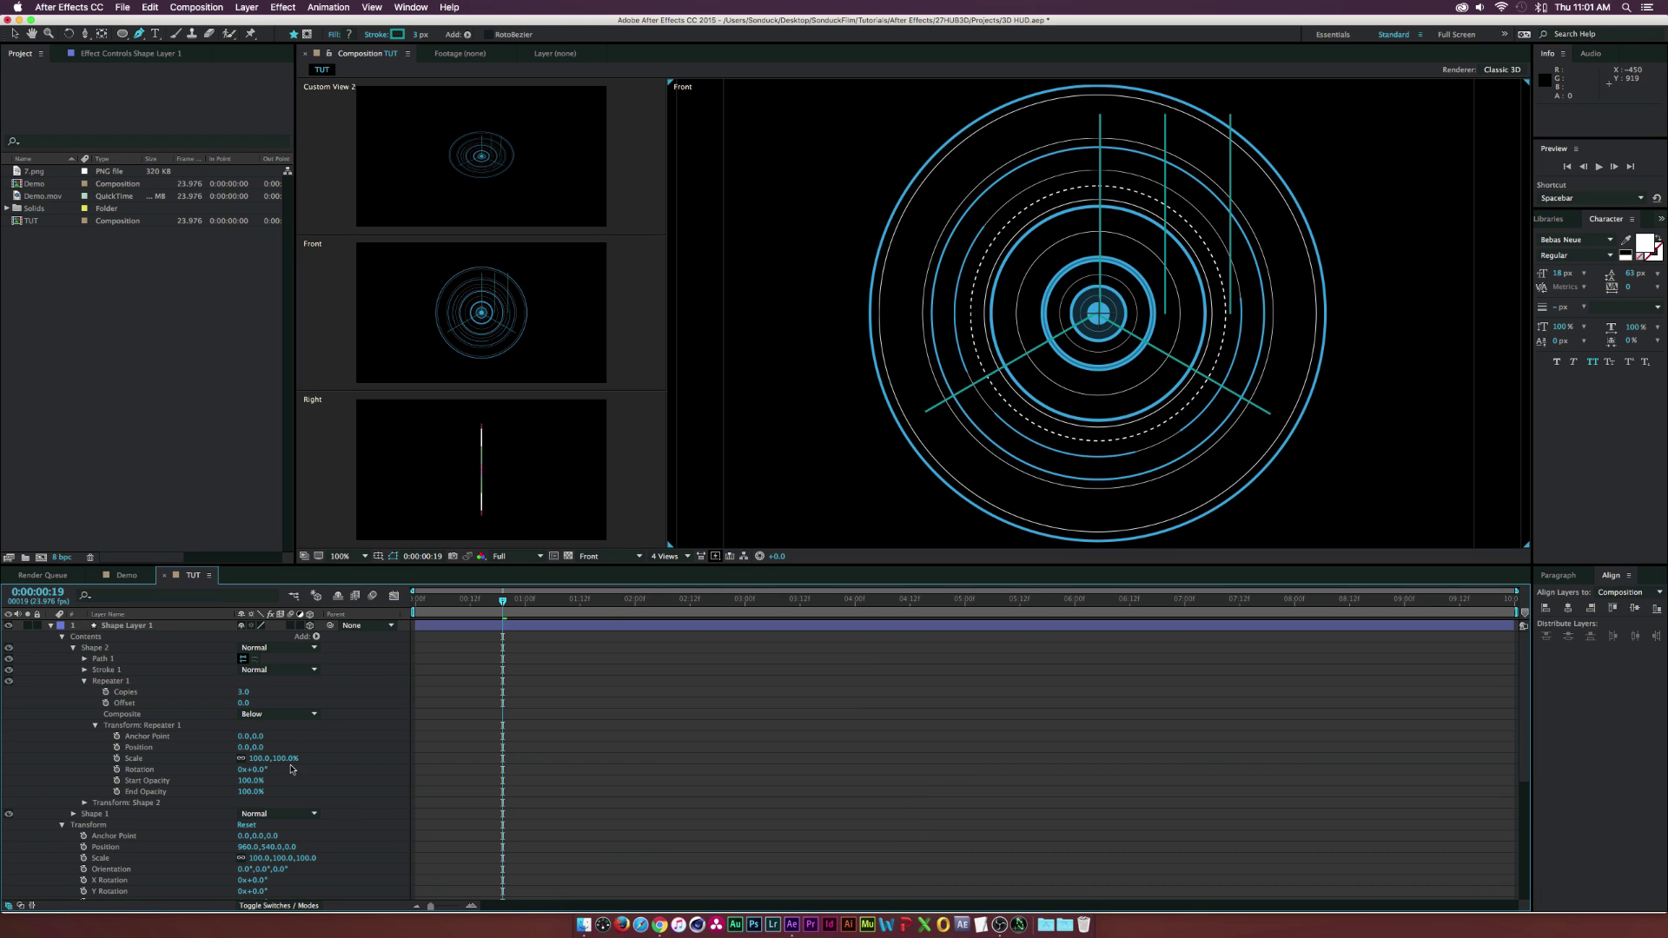
# Rotate the repeater copies by 149° and set the number of copies to 5
pyautogui.moveTo(259, 771); pyautogui.dragTo(363, 782)
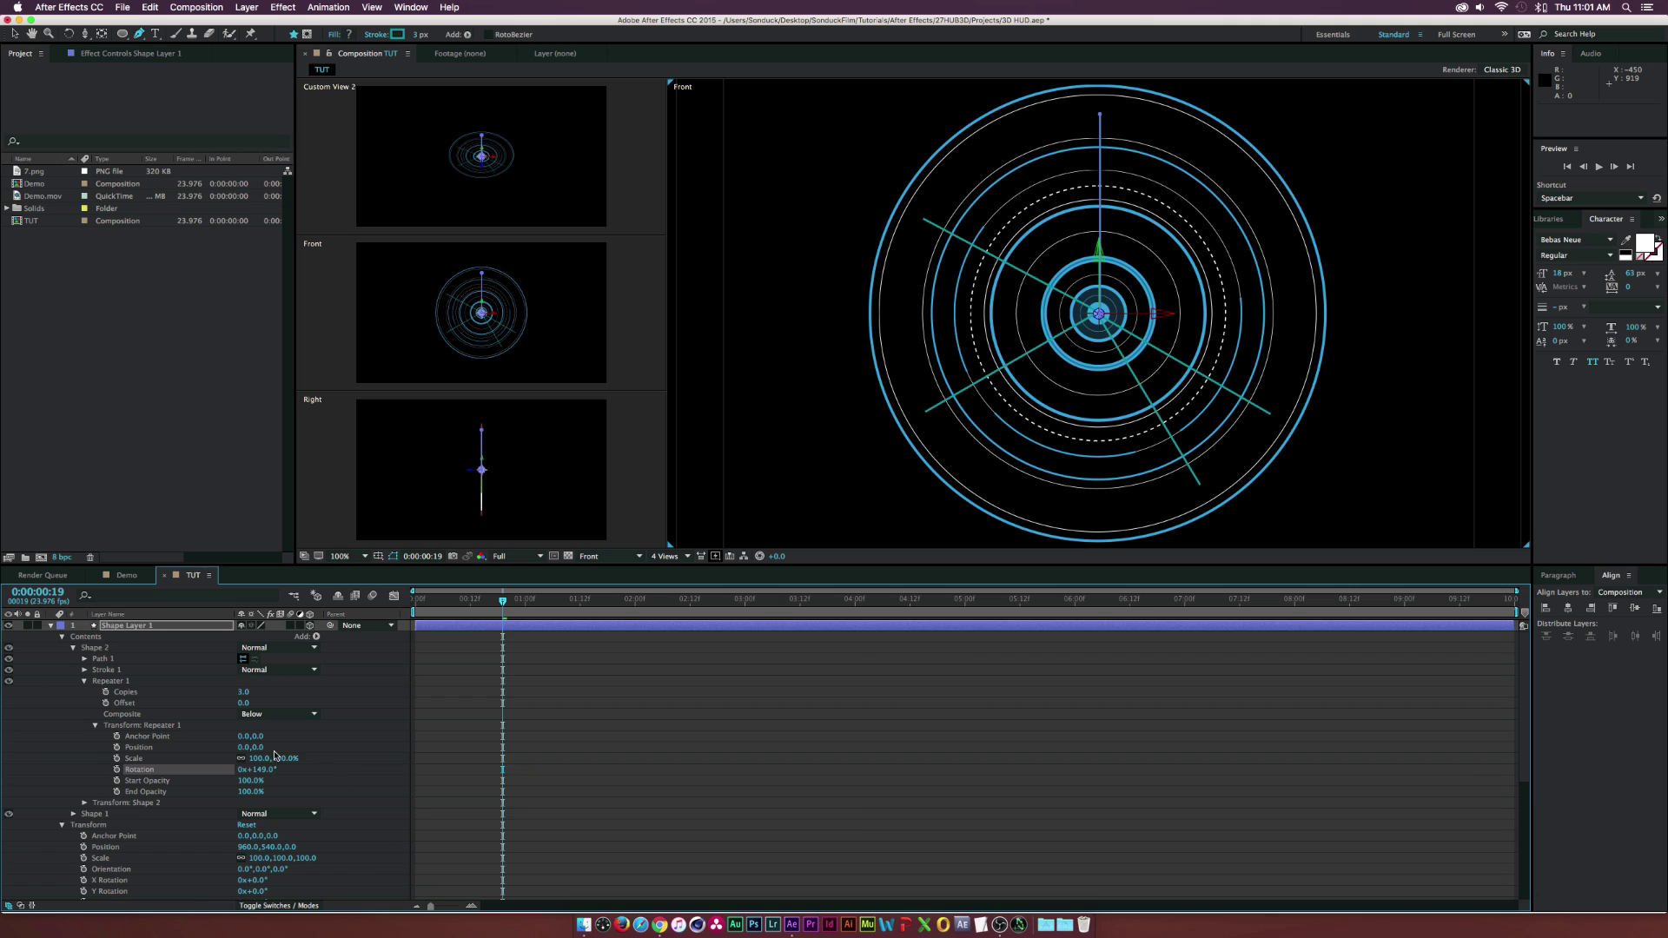
pyautogui.click(243, 692)
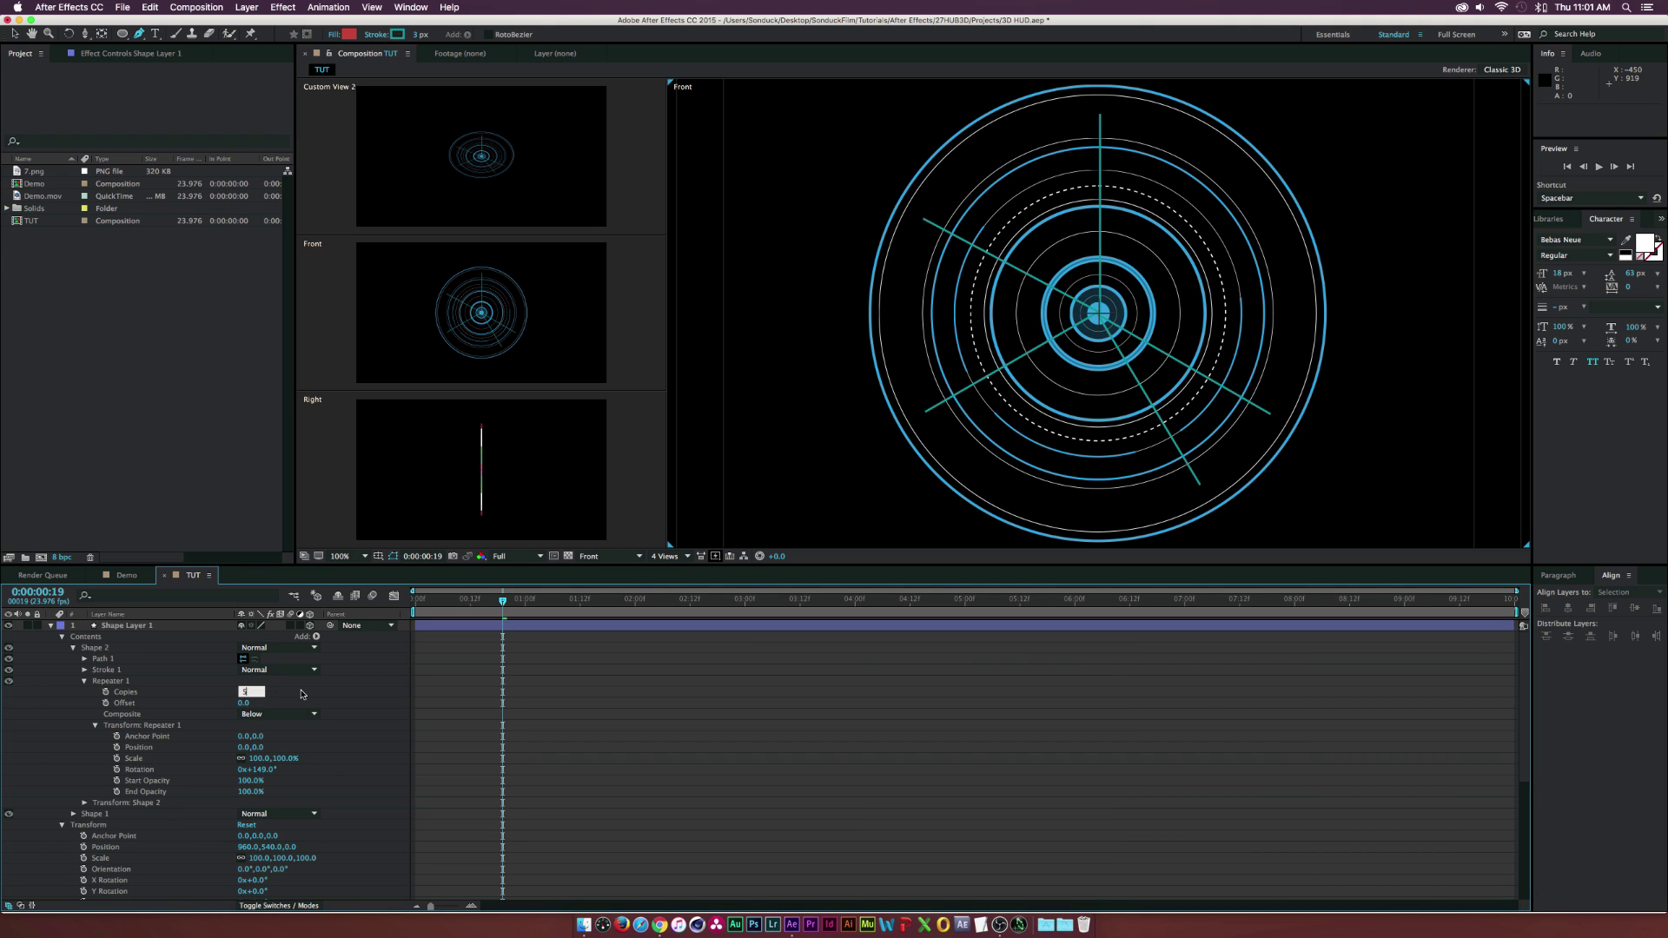
pyautogui.press('Return')
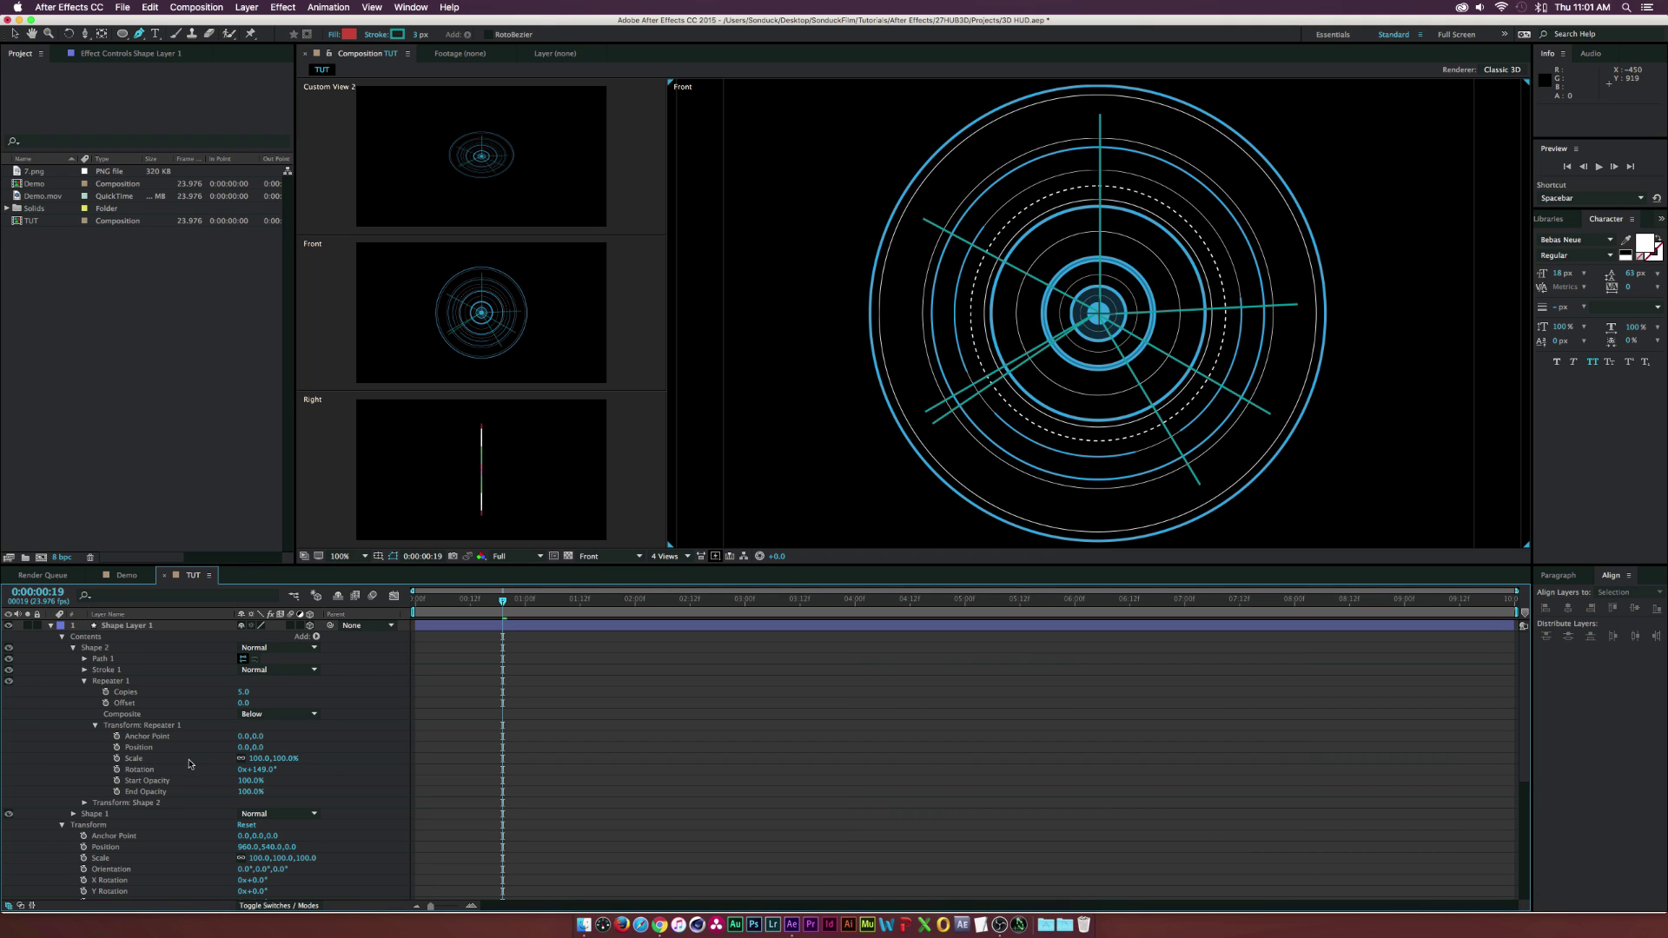
# Apply the expression wiggle(.5,100) to the repeater's rotation and preview the line animation
pyautogui.keyDown('alt'); pyautogui.click(116, 769); pyautogui.keyUp('alt')
pyautogui.write('wi')
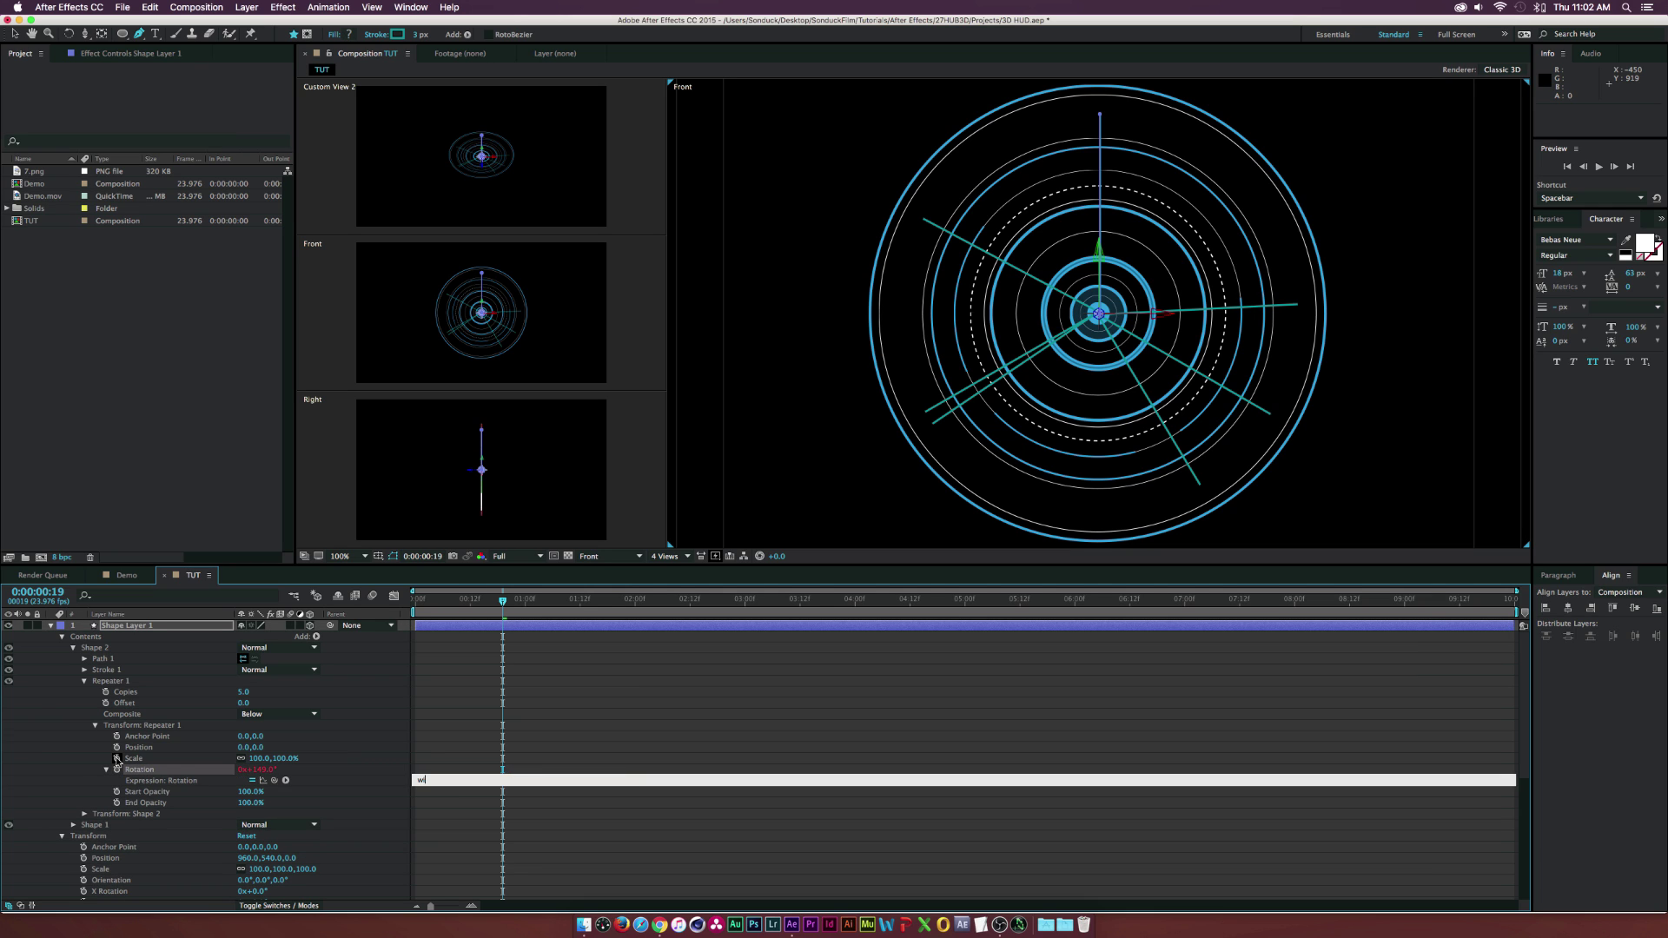
pyautogui.write('ggle')
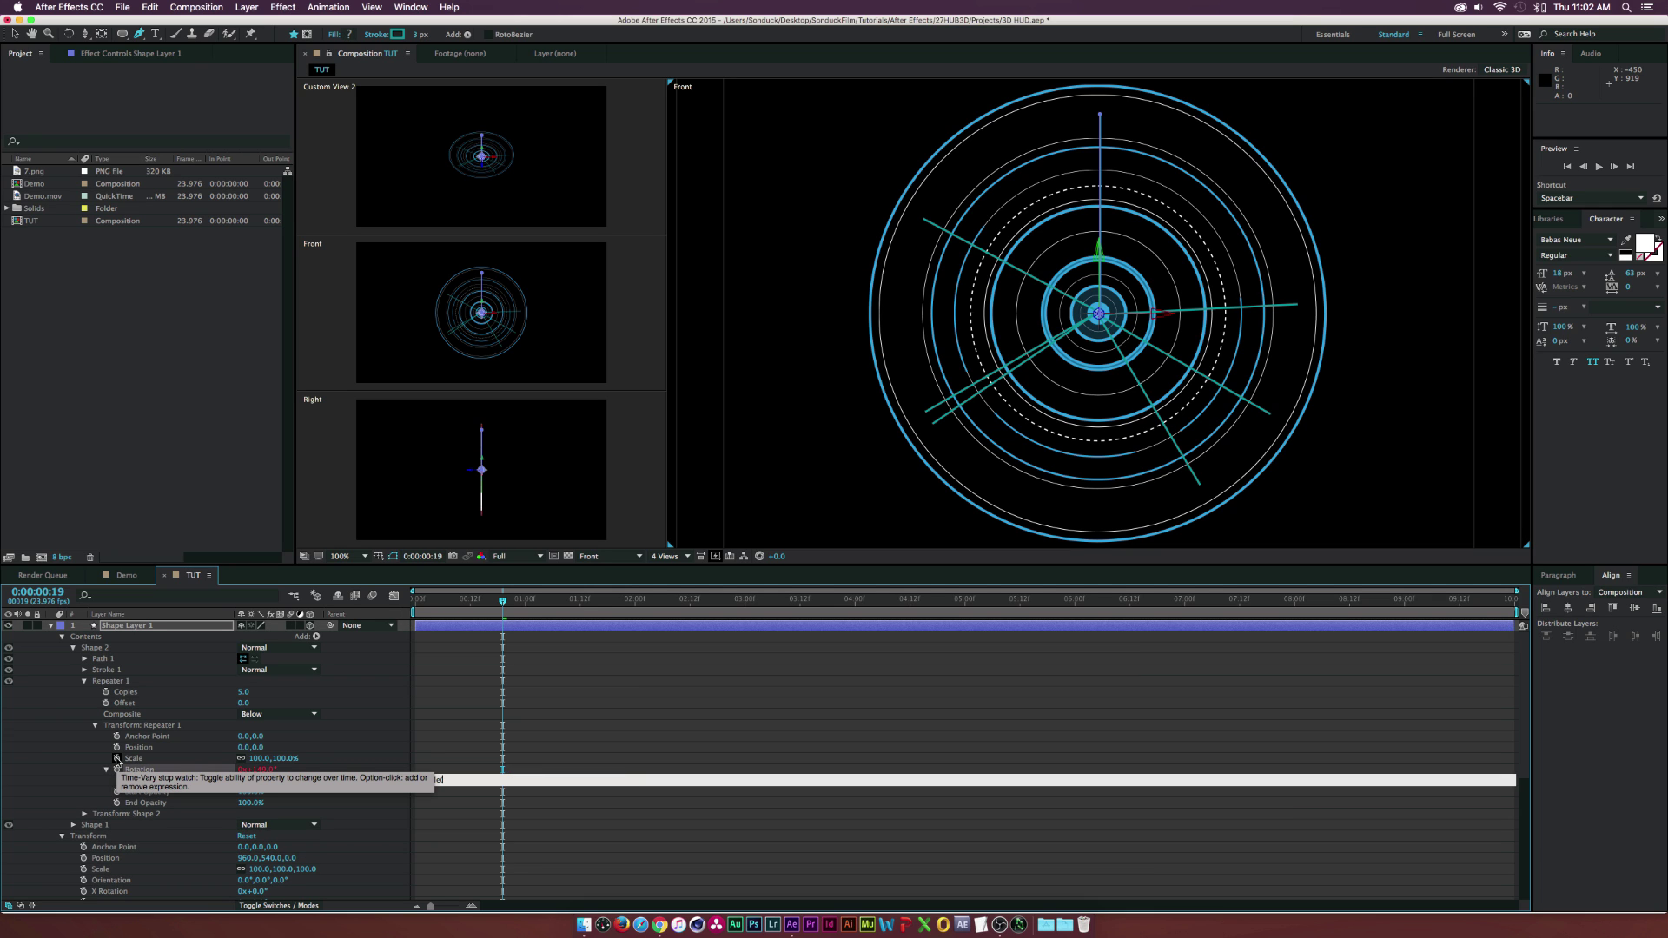
pyautogui.write('(.5,100')
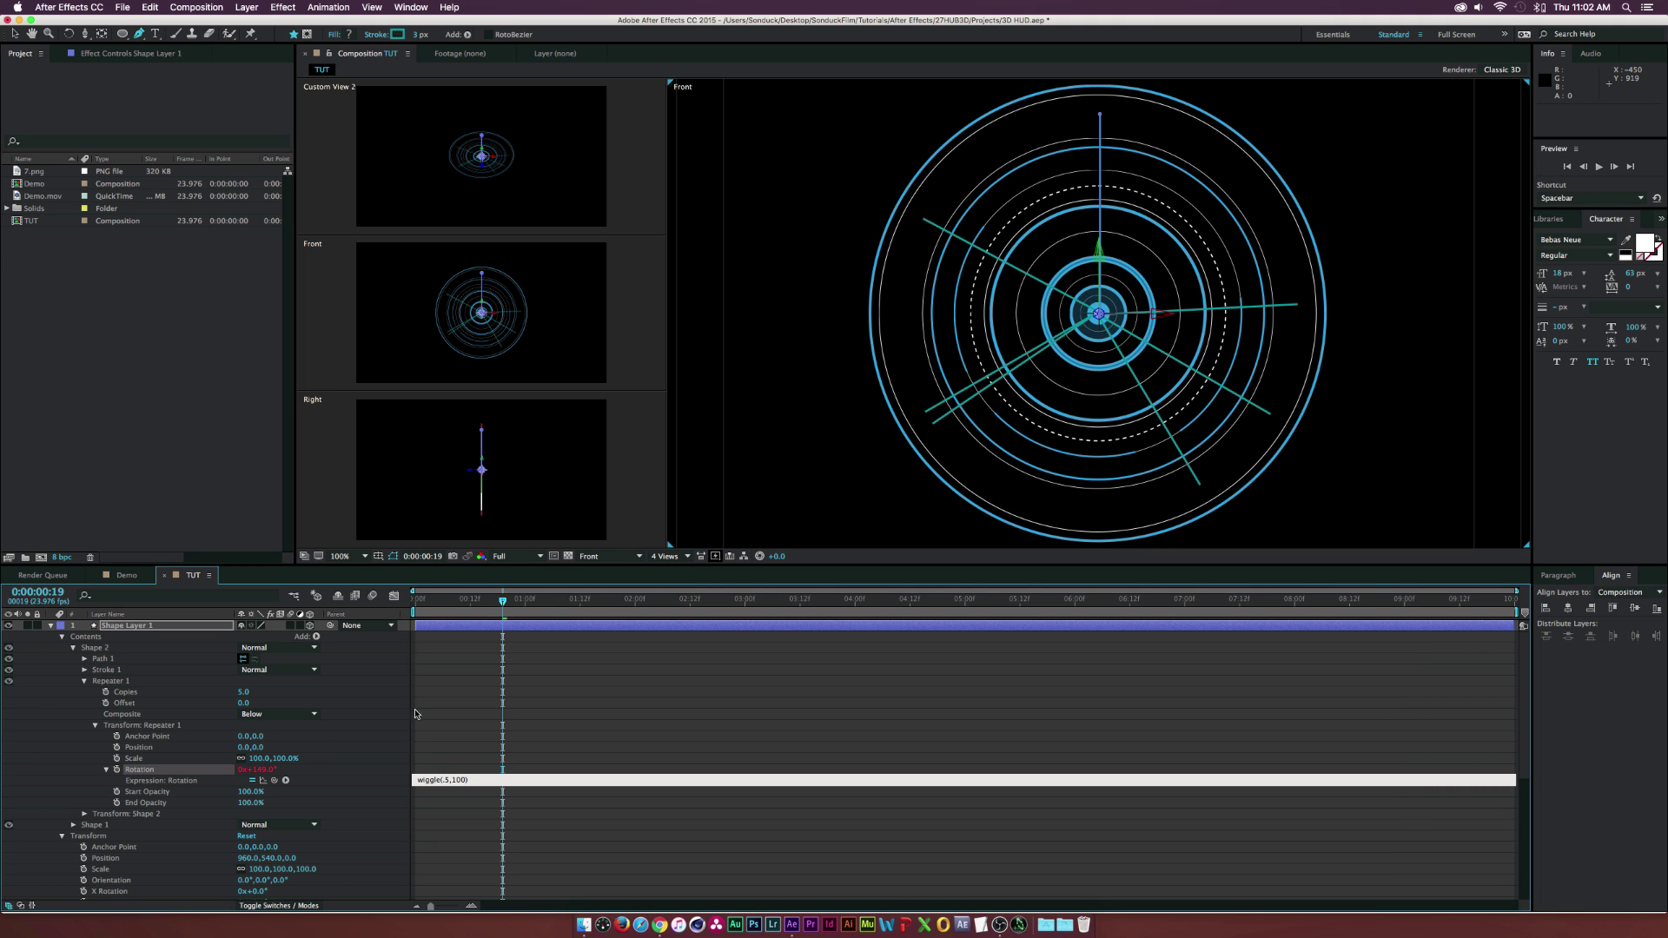
pyautogui.click(474, 635)
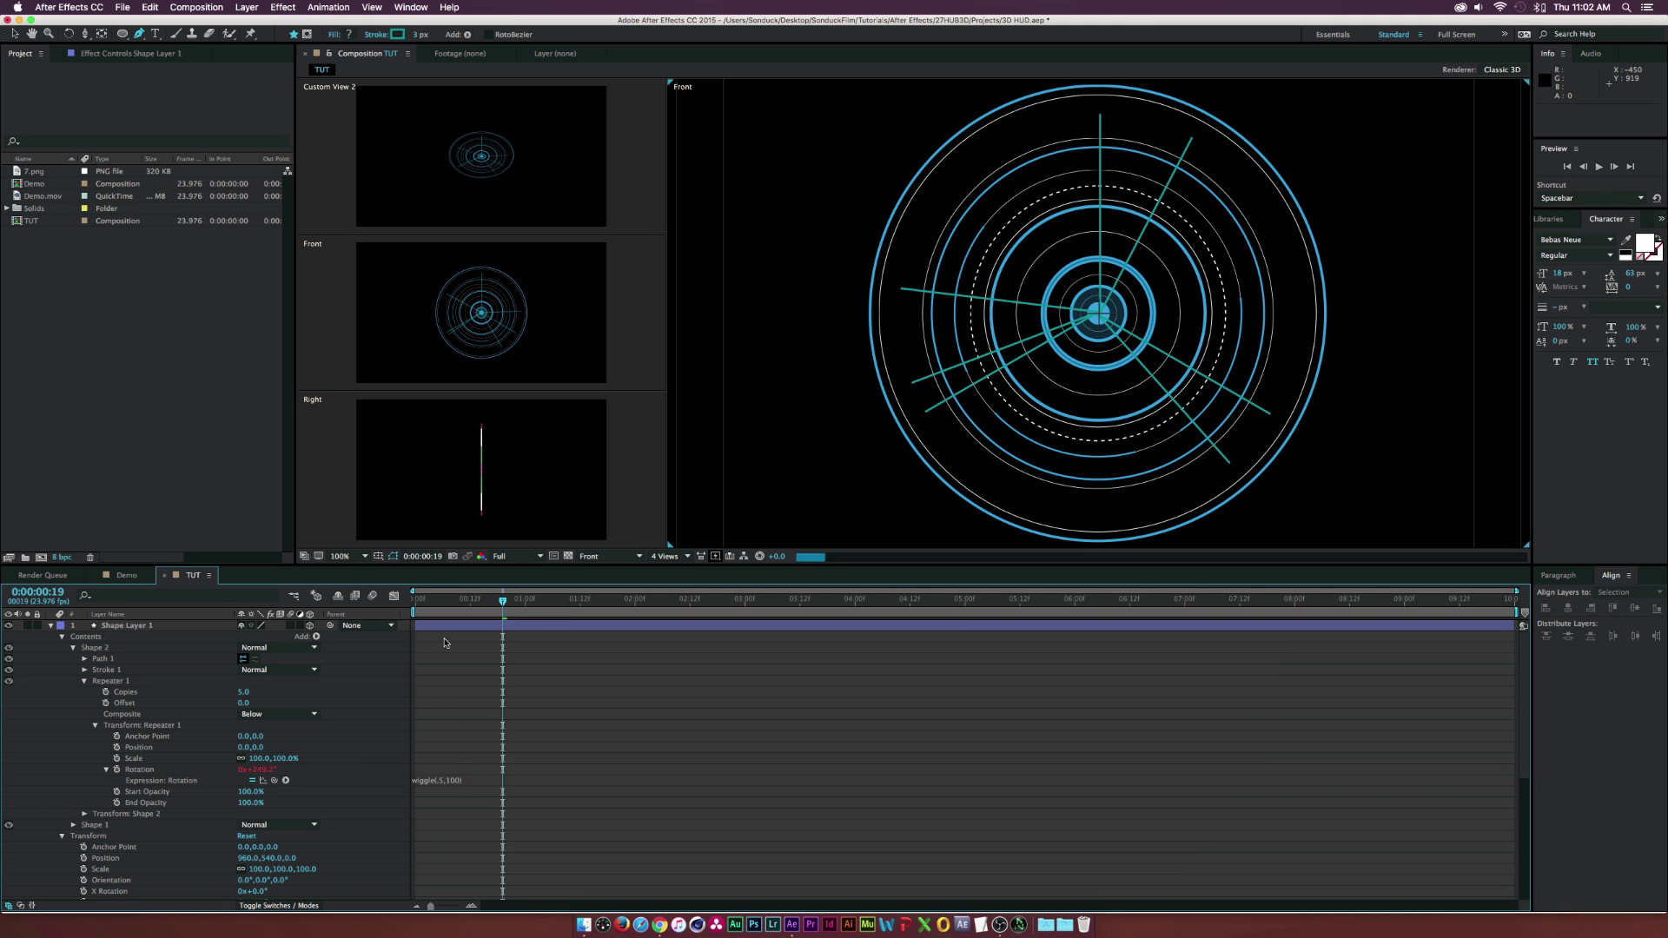
pyautogui.click(474, 600)
pyautogui.press('space')
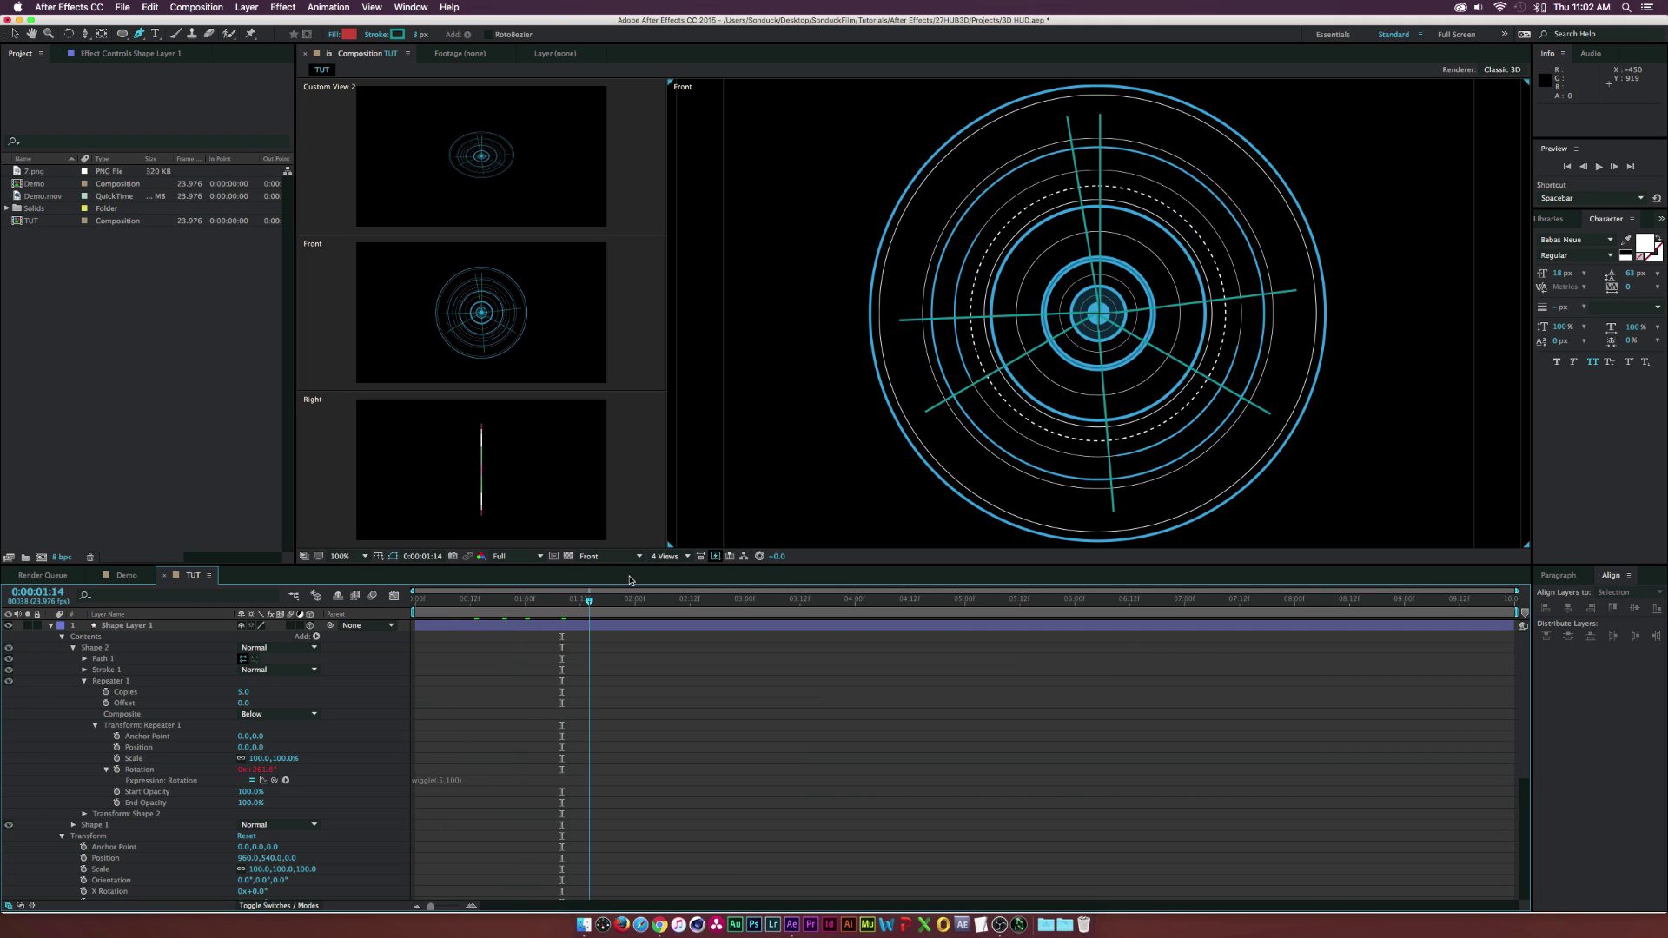
# Rename Shape Layer 1 as Lines
pyautogui.click(134, 627)
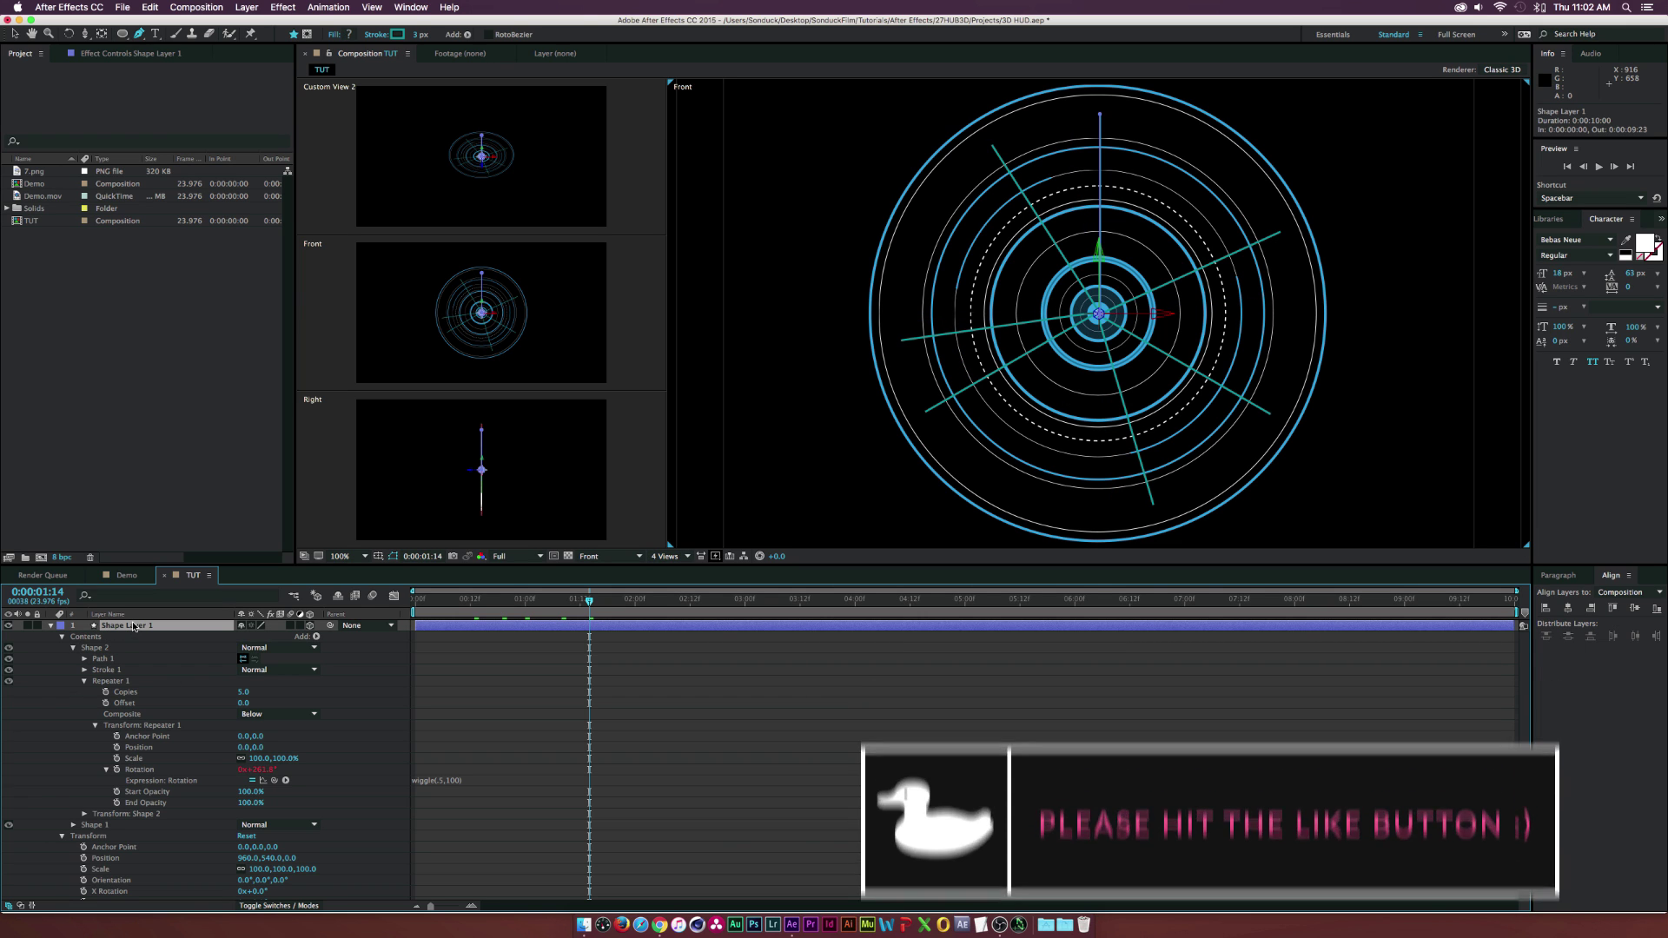
pyautogui.press('Return')
pyautogui.write('Lines')
pyautogui.press('Return')
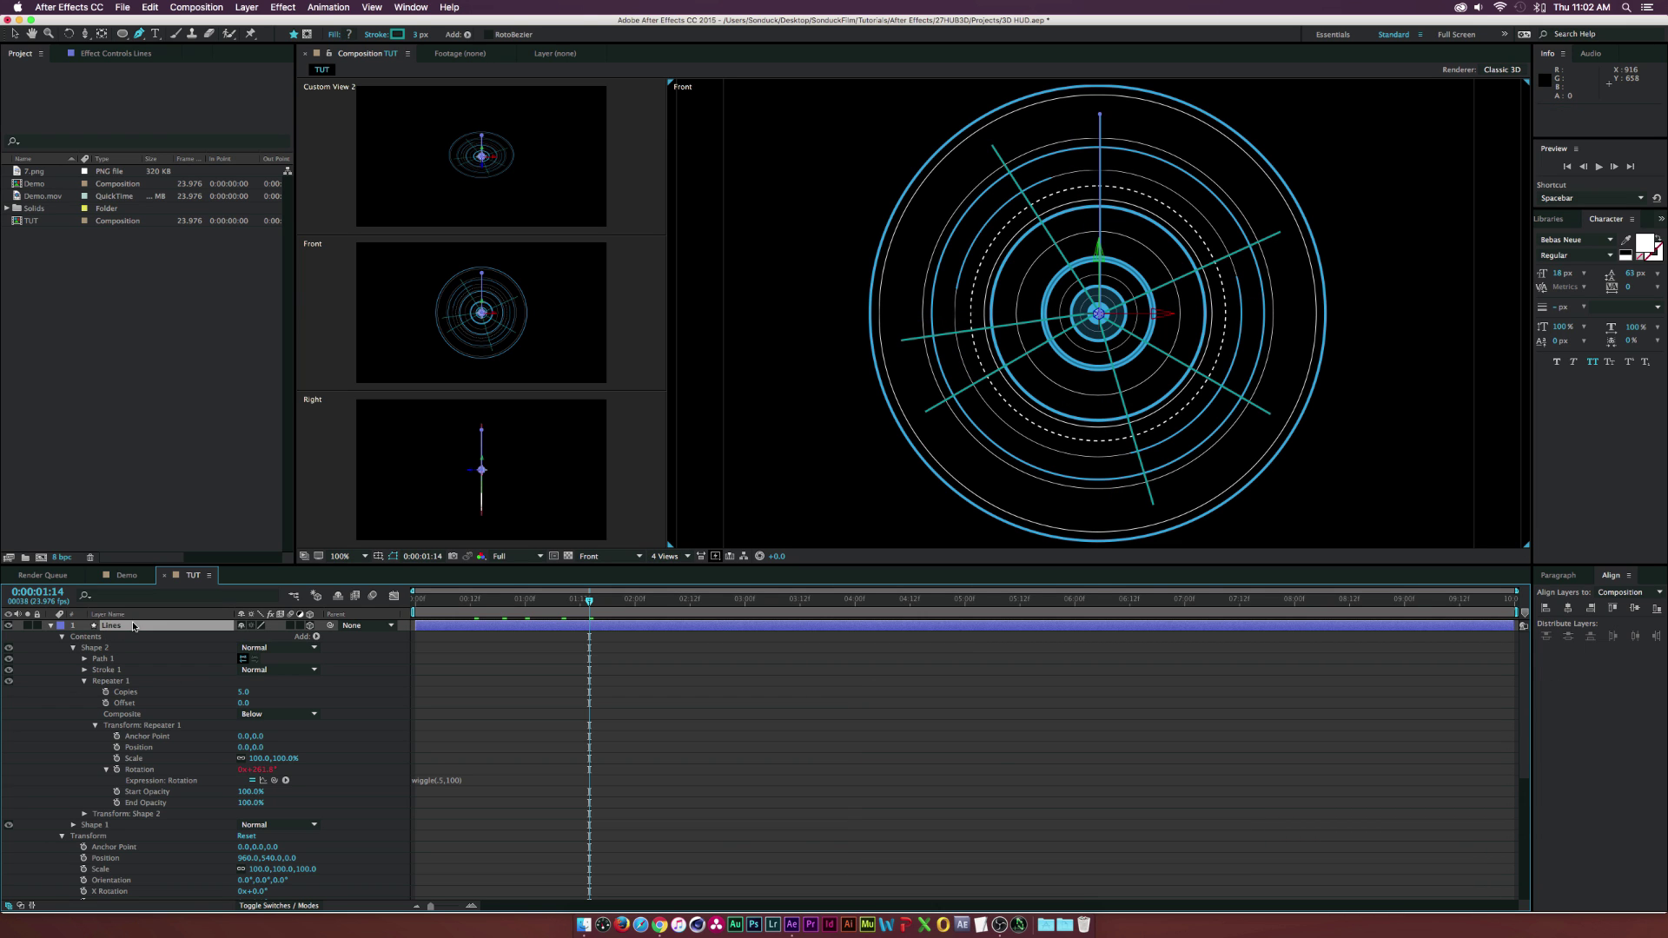
# Create a 0% opacity keyframe on the Lines layer at 0:00:02:00 and move it earlier to 0:00:01:17
pyautogui.press('t')
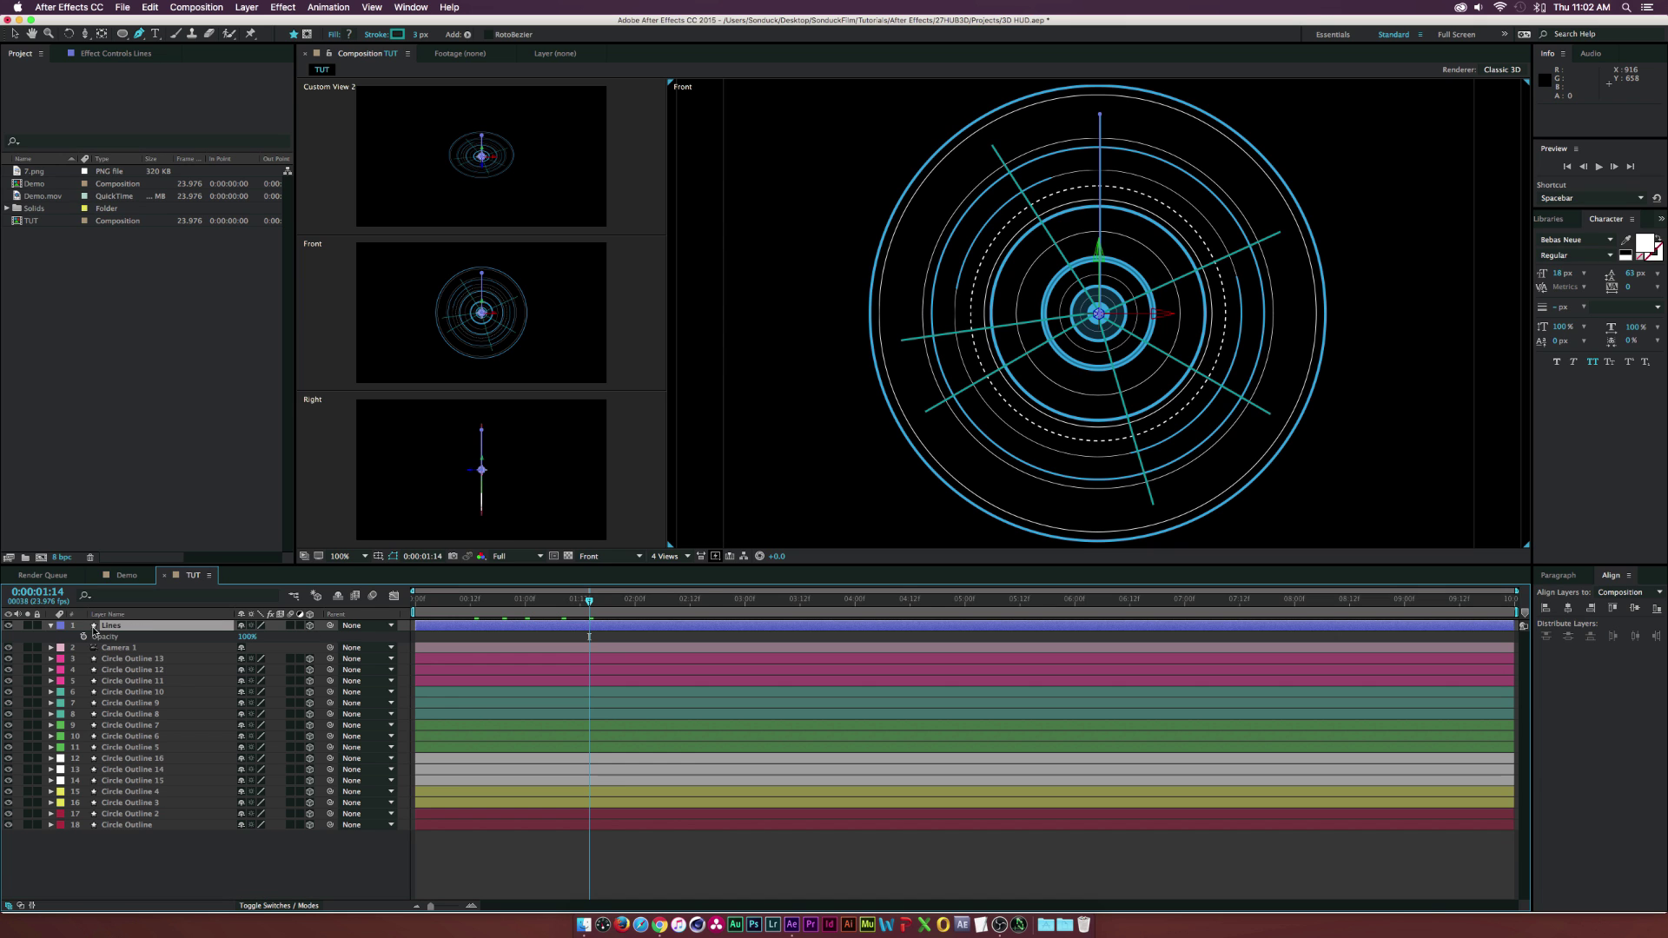
pyautogui.click(525, 601)
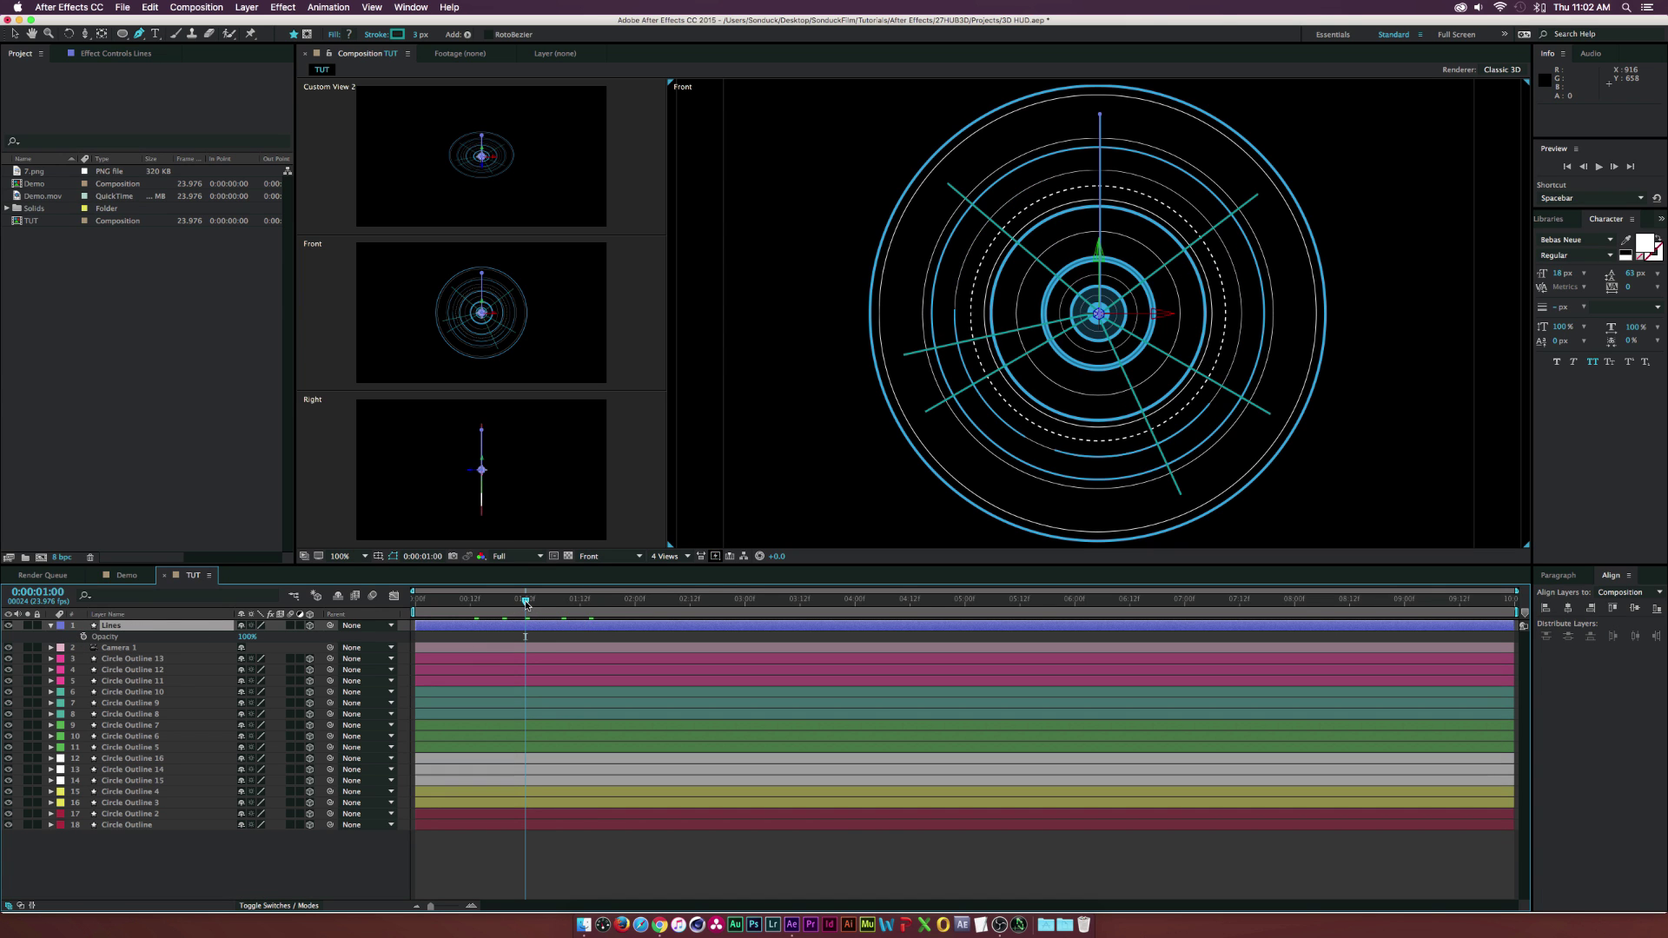
pyautogui.moveTo(526, 601); pyautogui.dragTo(635, 611)
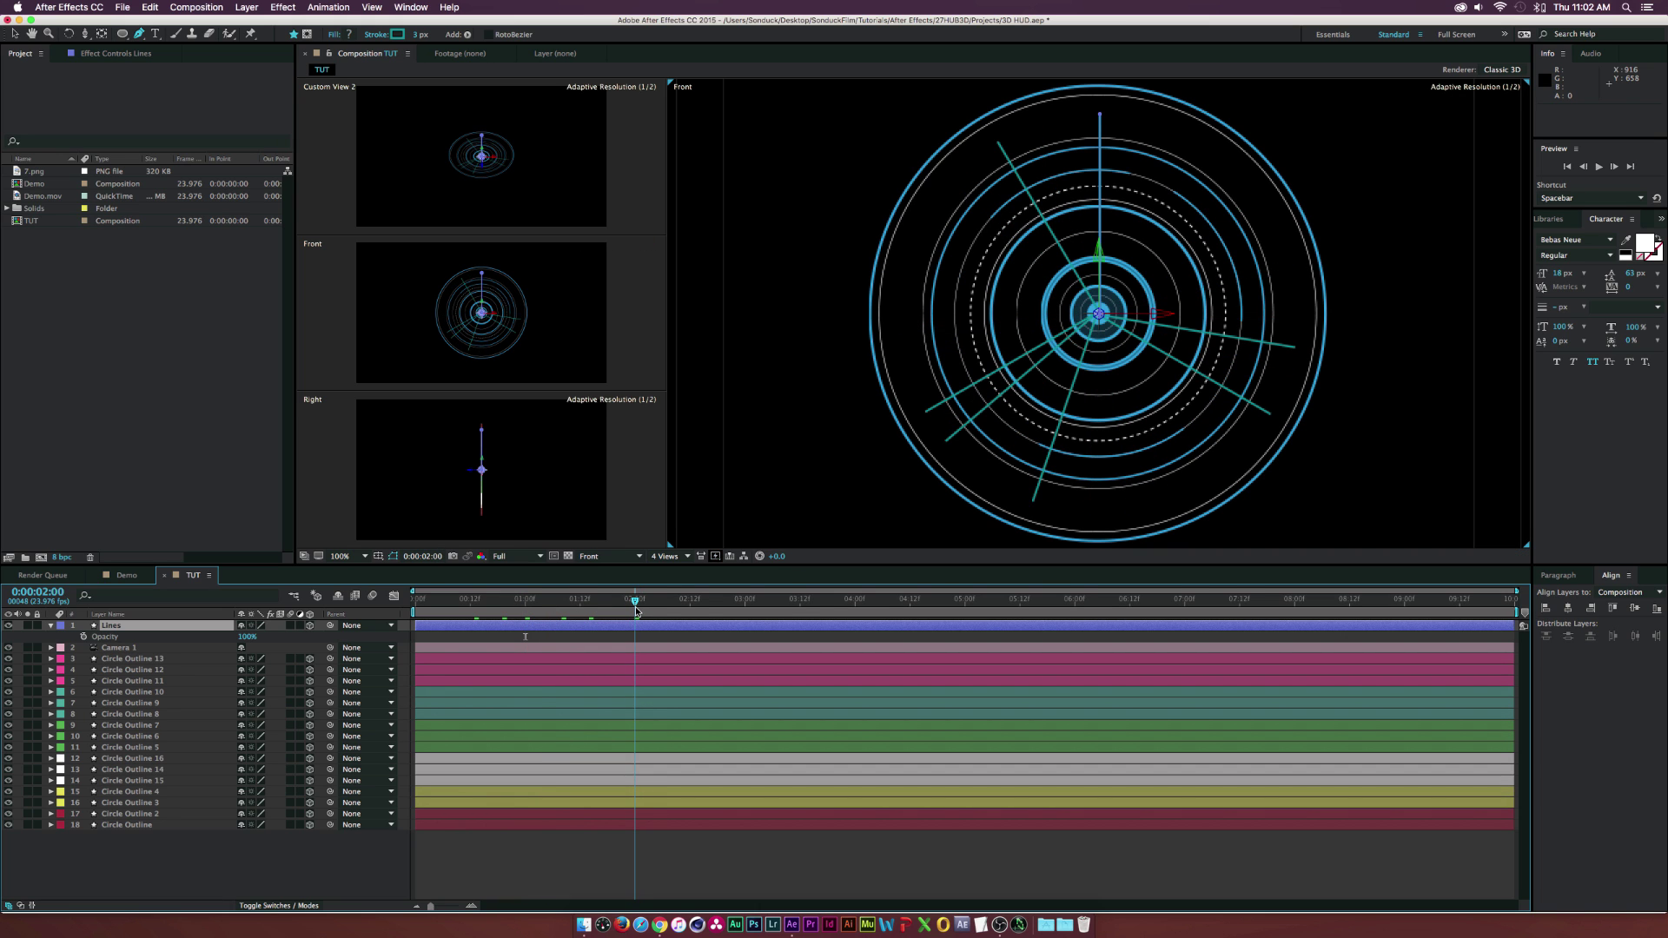
pyautogui.click(84, 637)
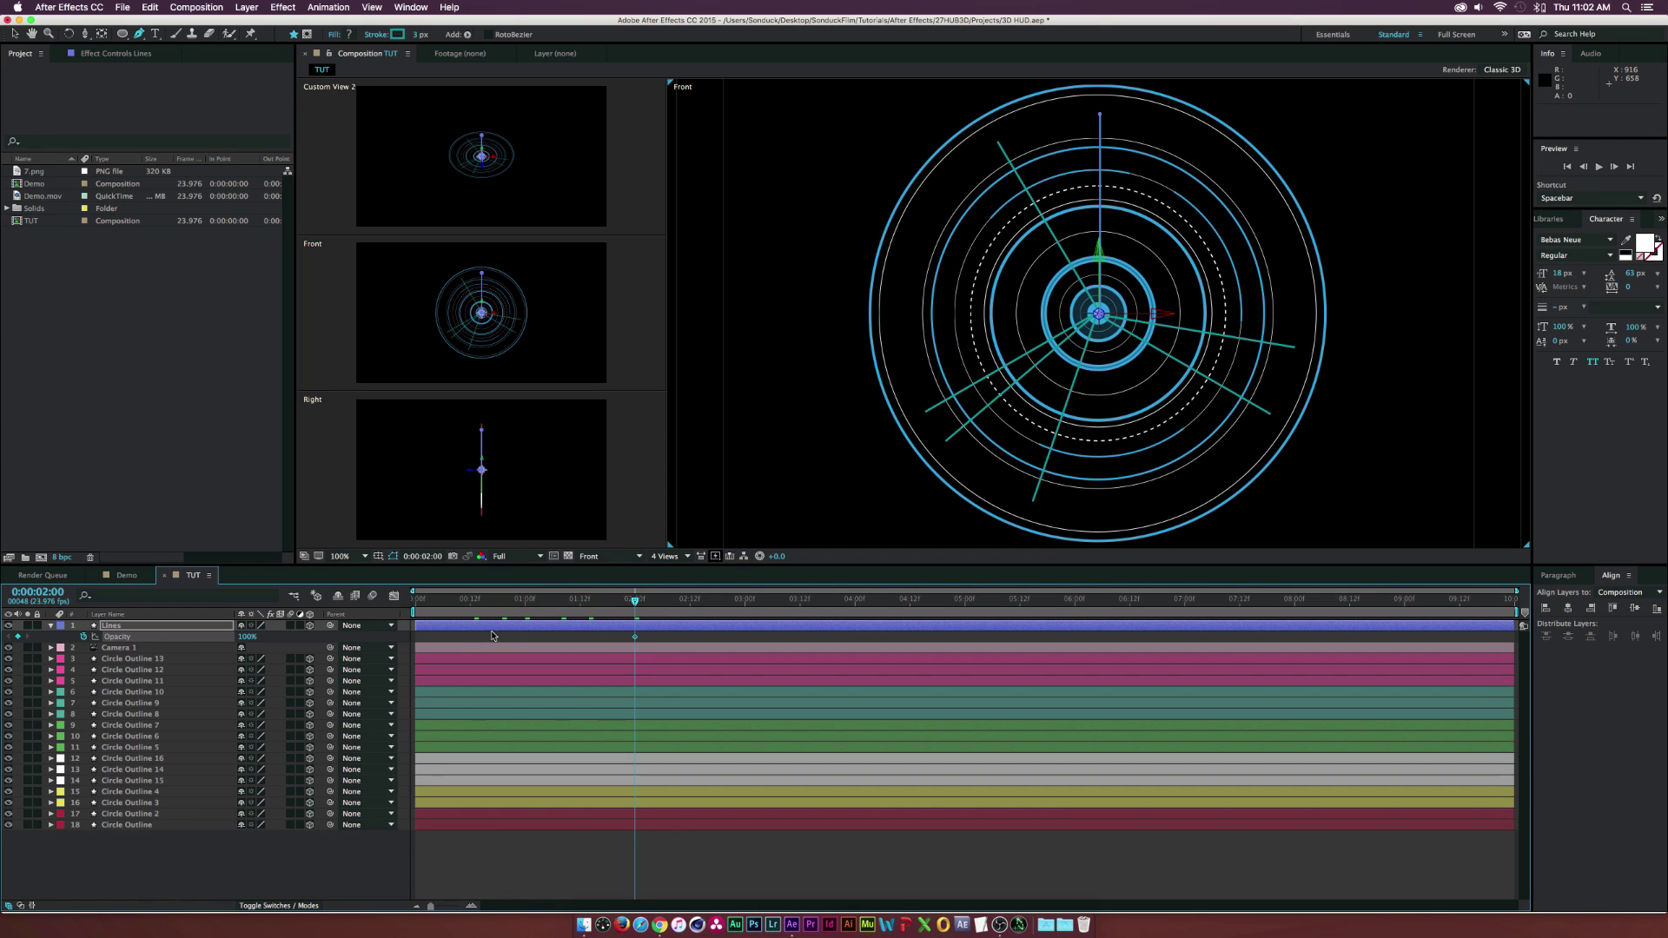
pyautogui.click(243, 637)
pyautogui.write('0')
pyautogui.press('Return')
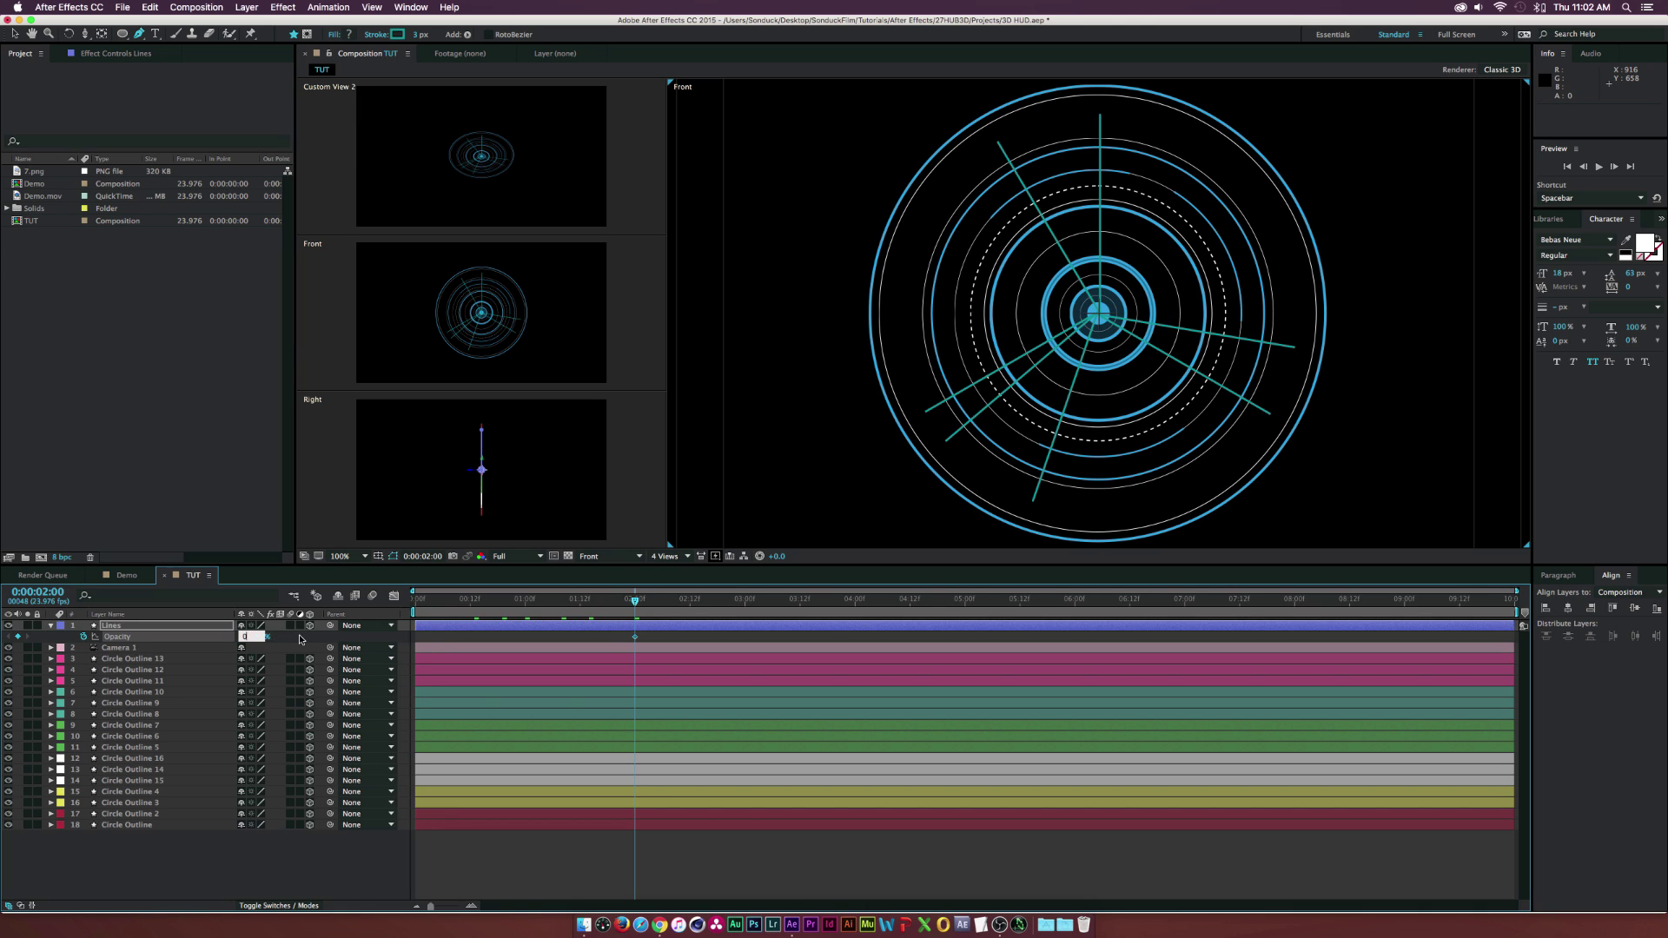
pyautogui.moveTo(634, 637); pyautogui.dragTo(600, 638)
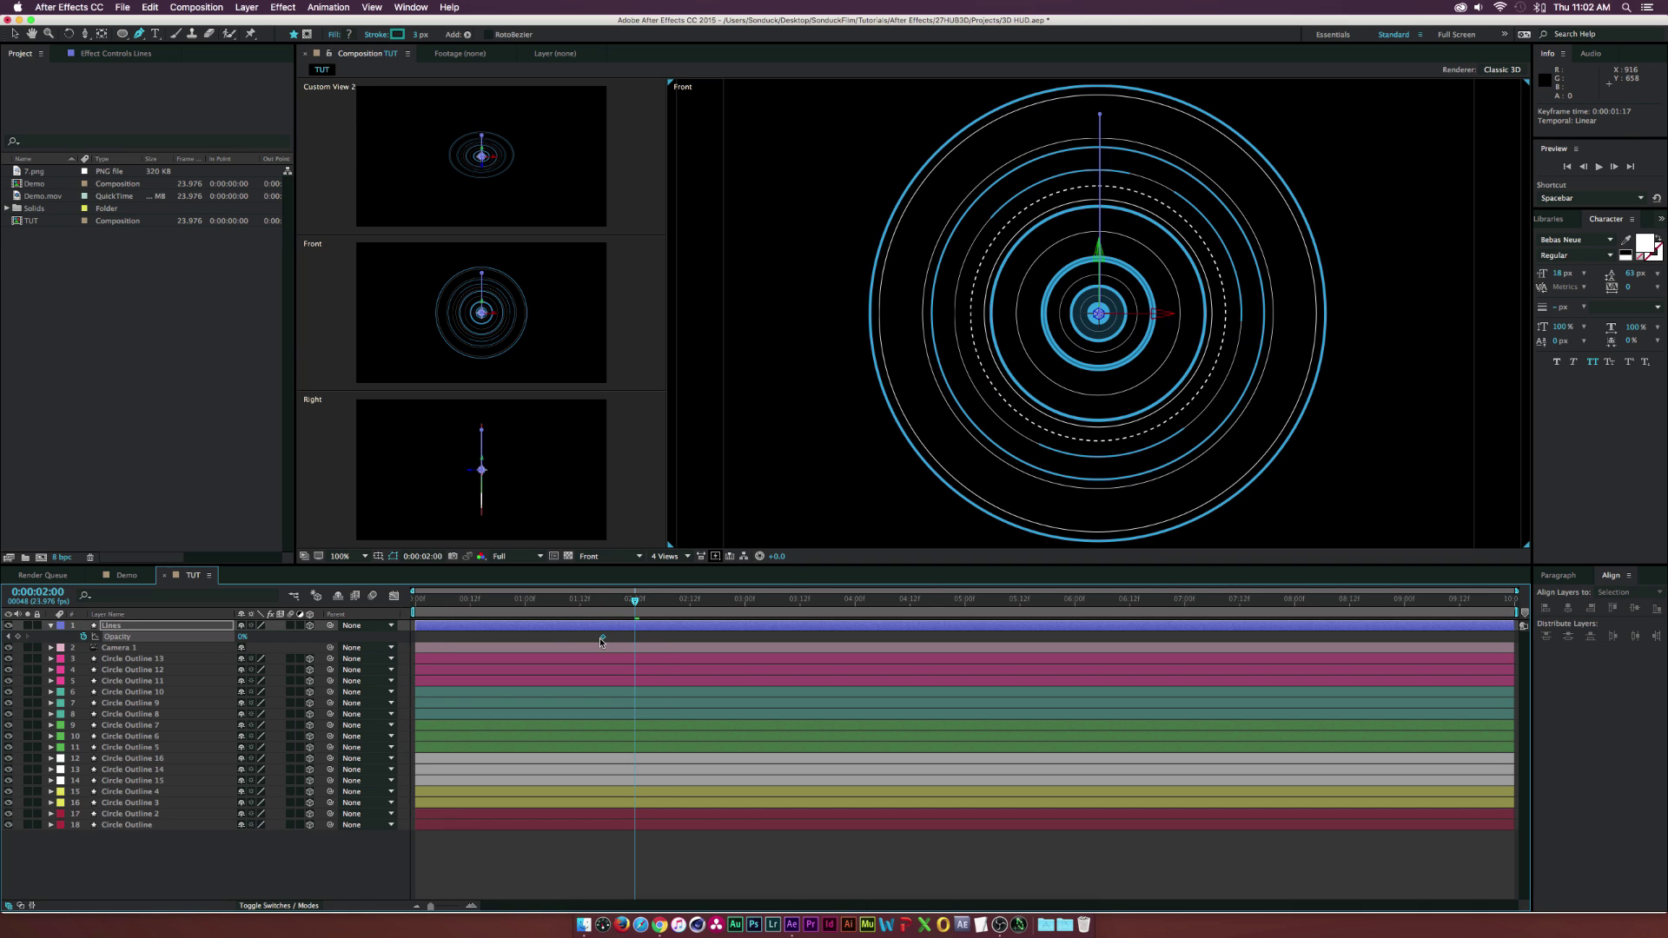
# Add a second opacity keyframe of 25% to the Lines layer at 0:00:02:00
pyautogui.click(243, 637)
pyautogui.write('25')
pyautogui.press('Return')
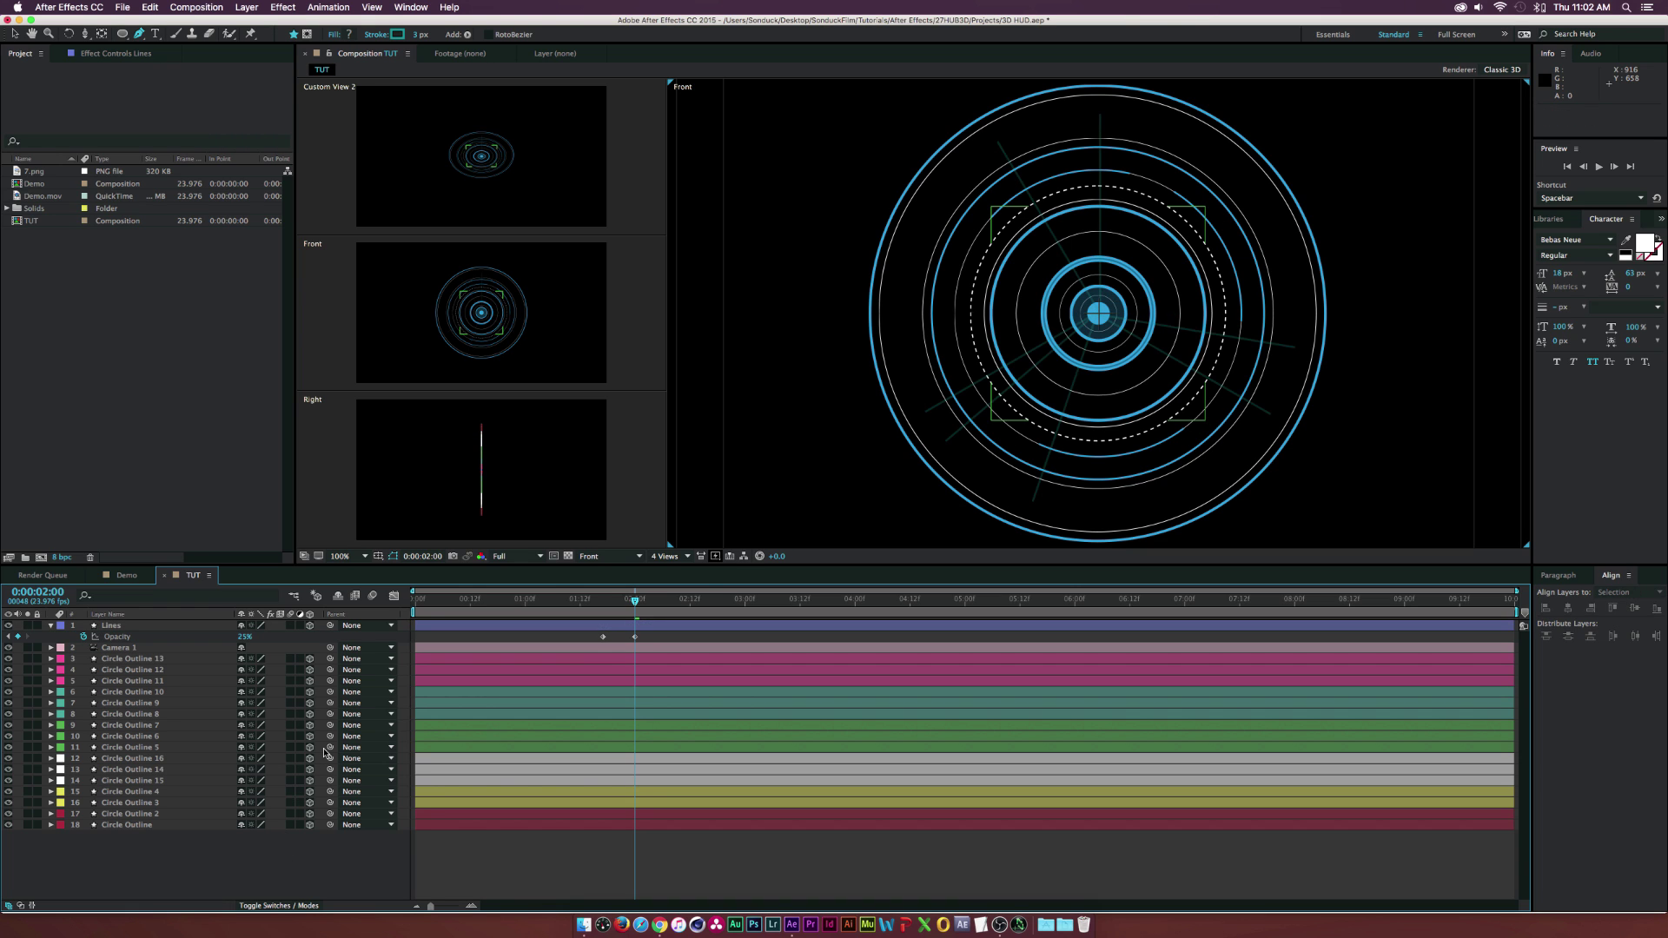
# Switch the main view to Active Camera and move the Lines layer below Camera 1
pyautogui.moveTo(591, 601); pyautogui.dragTo(630, 602)
pyautogui.click(608, 557)
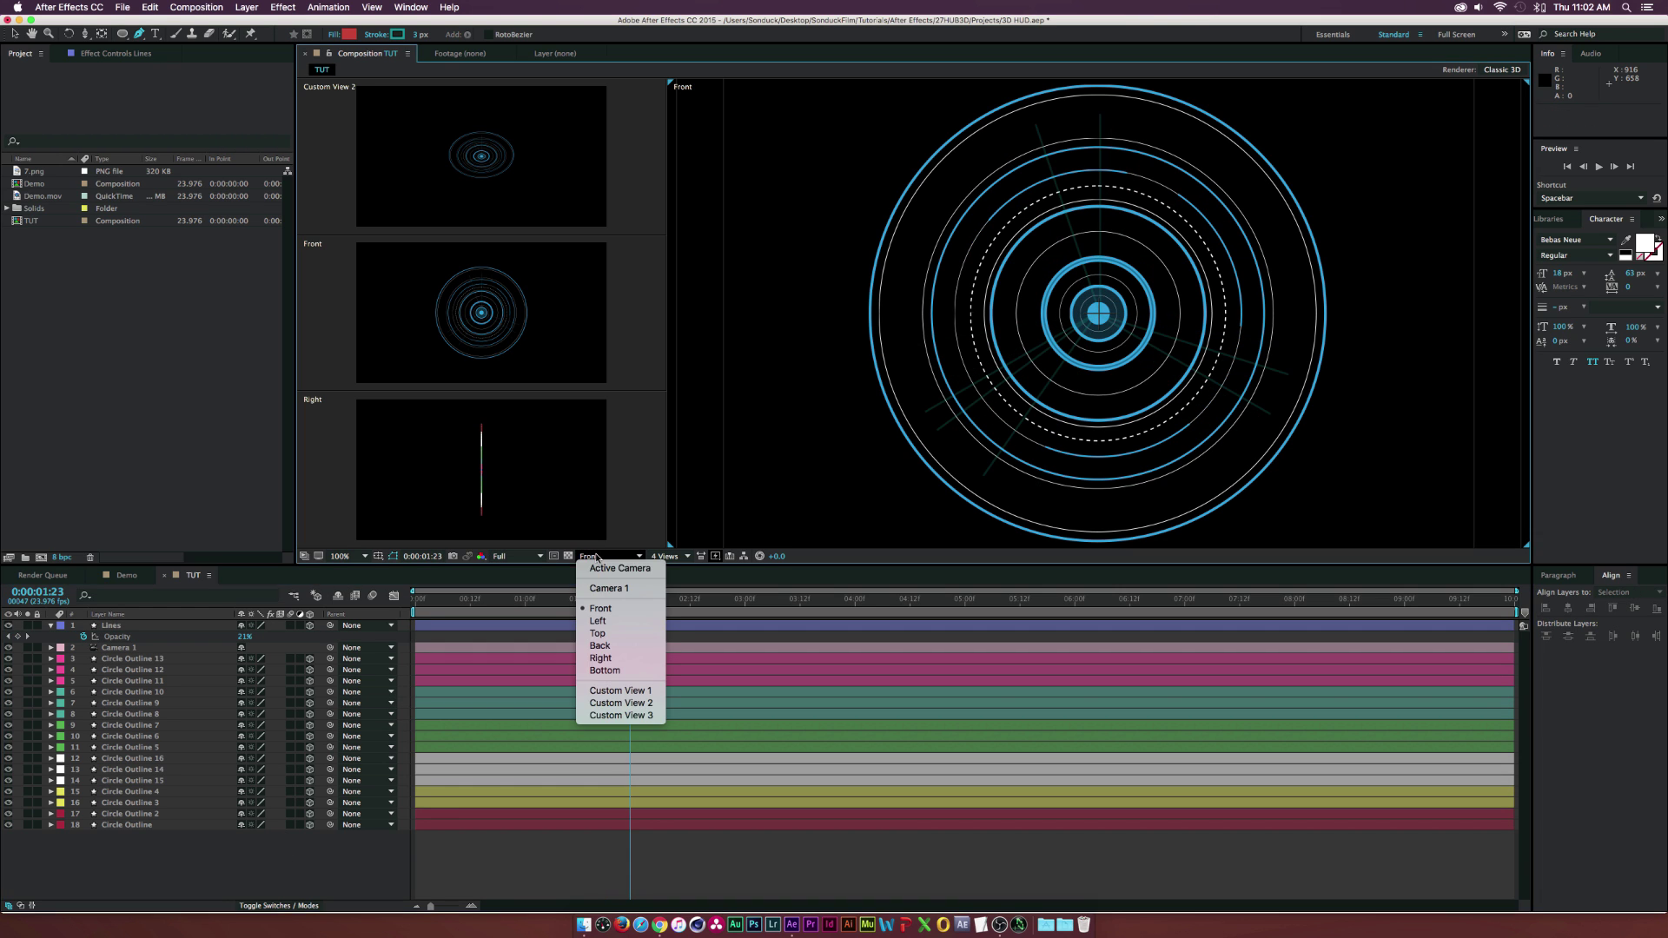
pyautogui.click(613, 567)
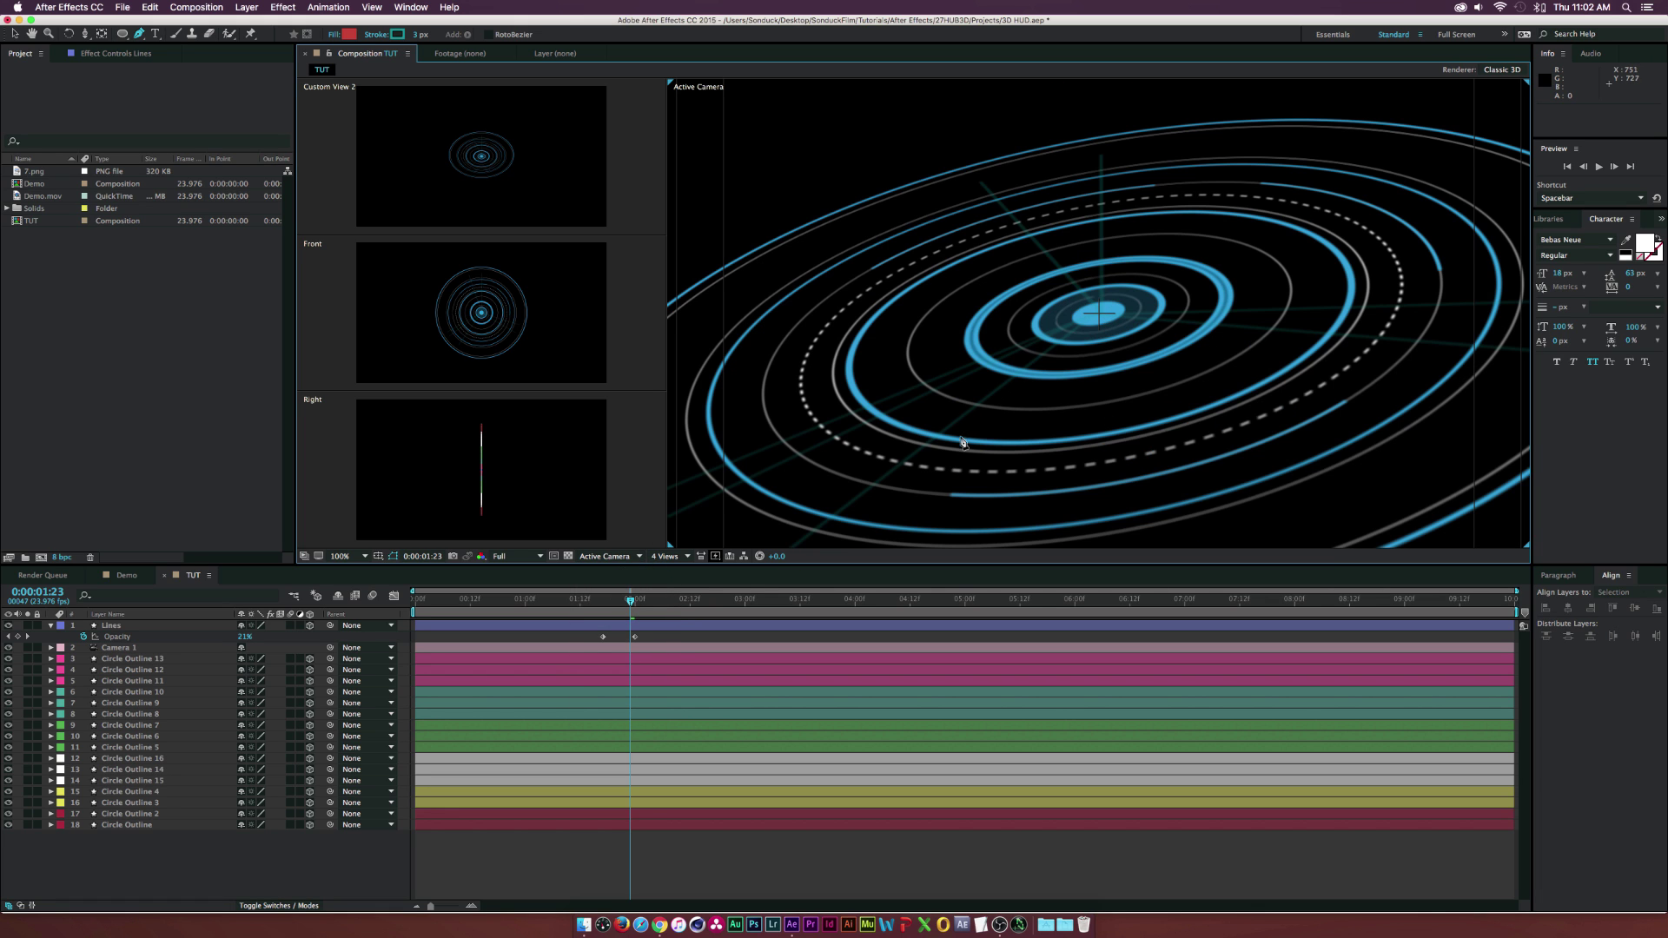
pyautogui.moveTo(113, 626); pyautogui.dragTo(122, 654)
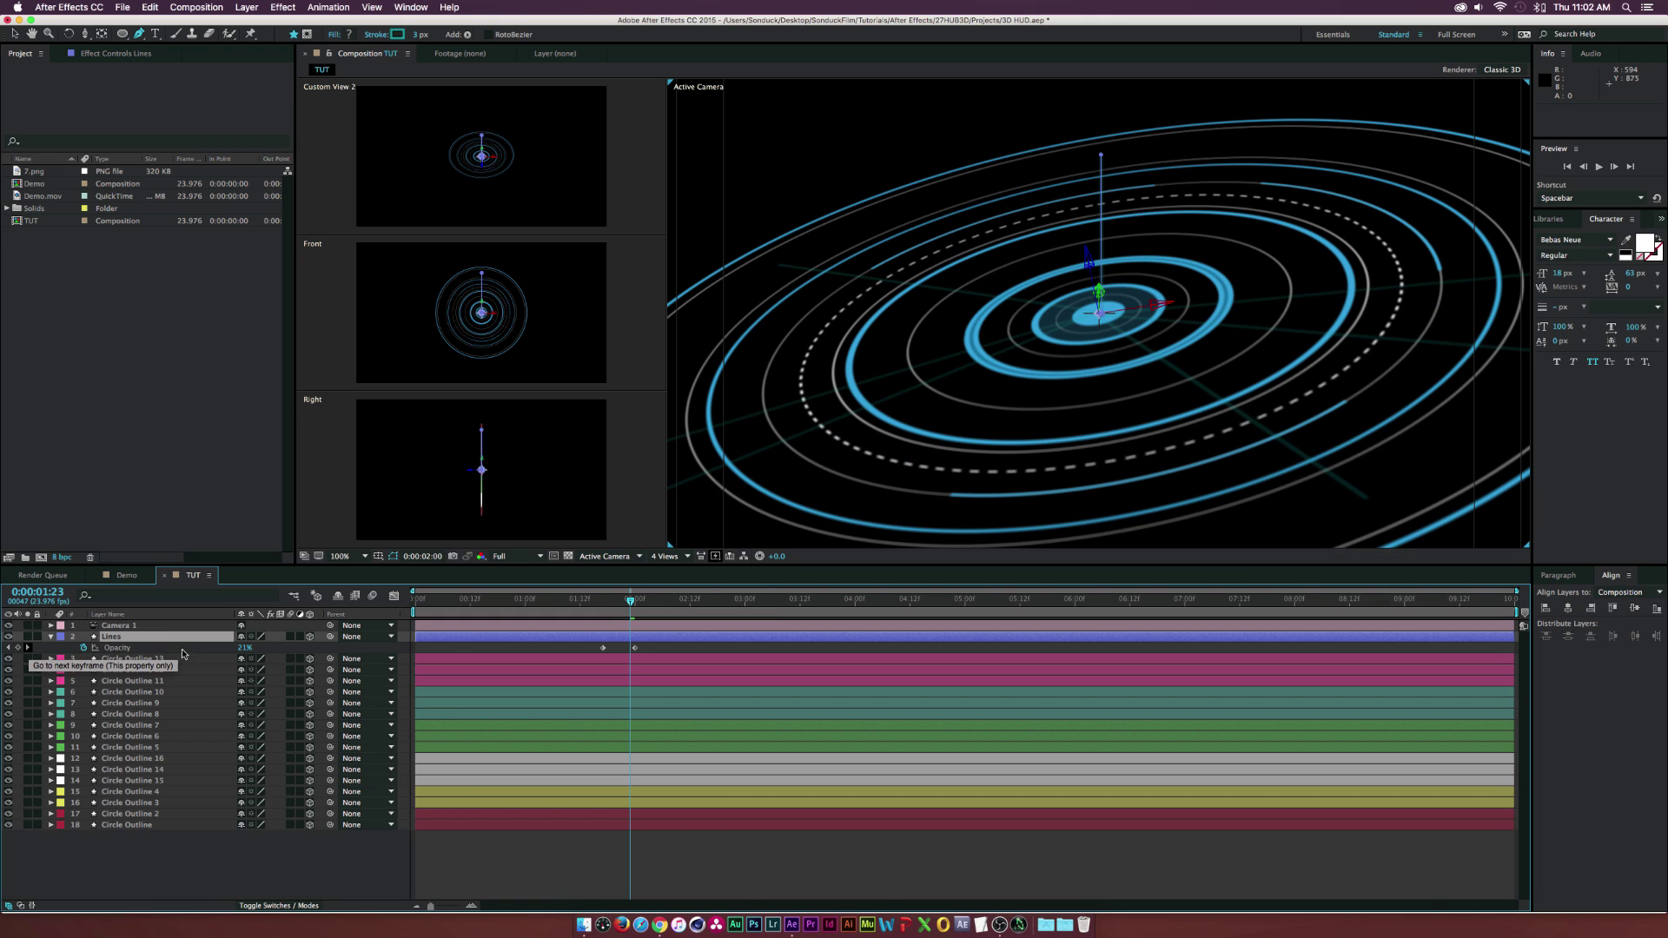
# Change the Lines layer's opacity keyframe at 0:00:02:00 to 30% and deselect all layers
pyautogui.click(27, 647)
pyautogui.click(246, 648)
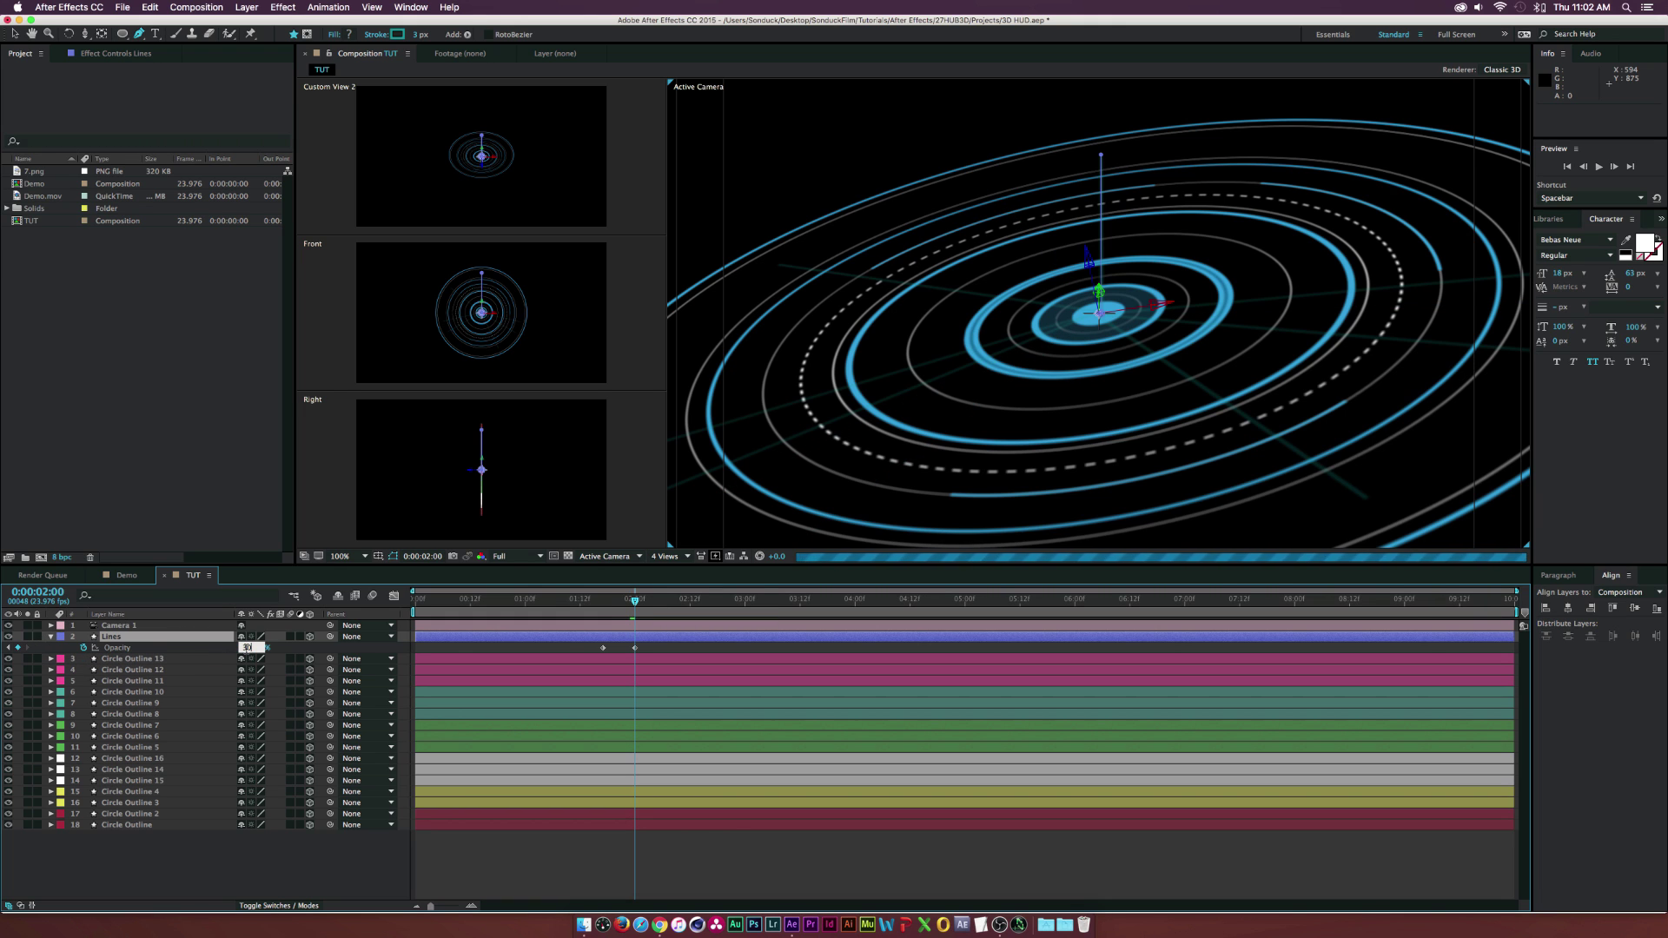
pyautogui.click(236, 839)
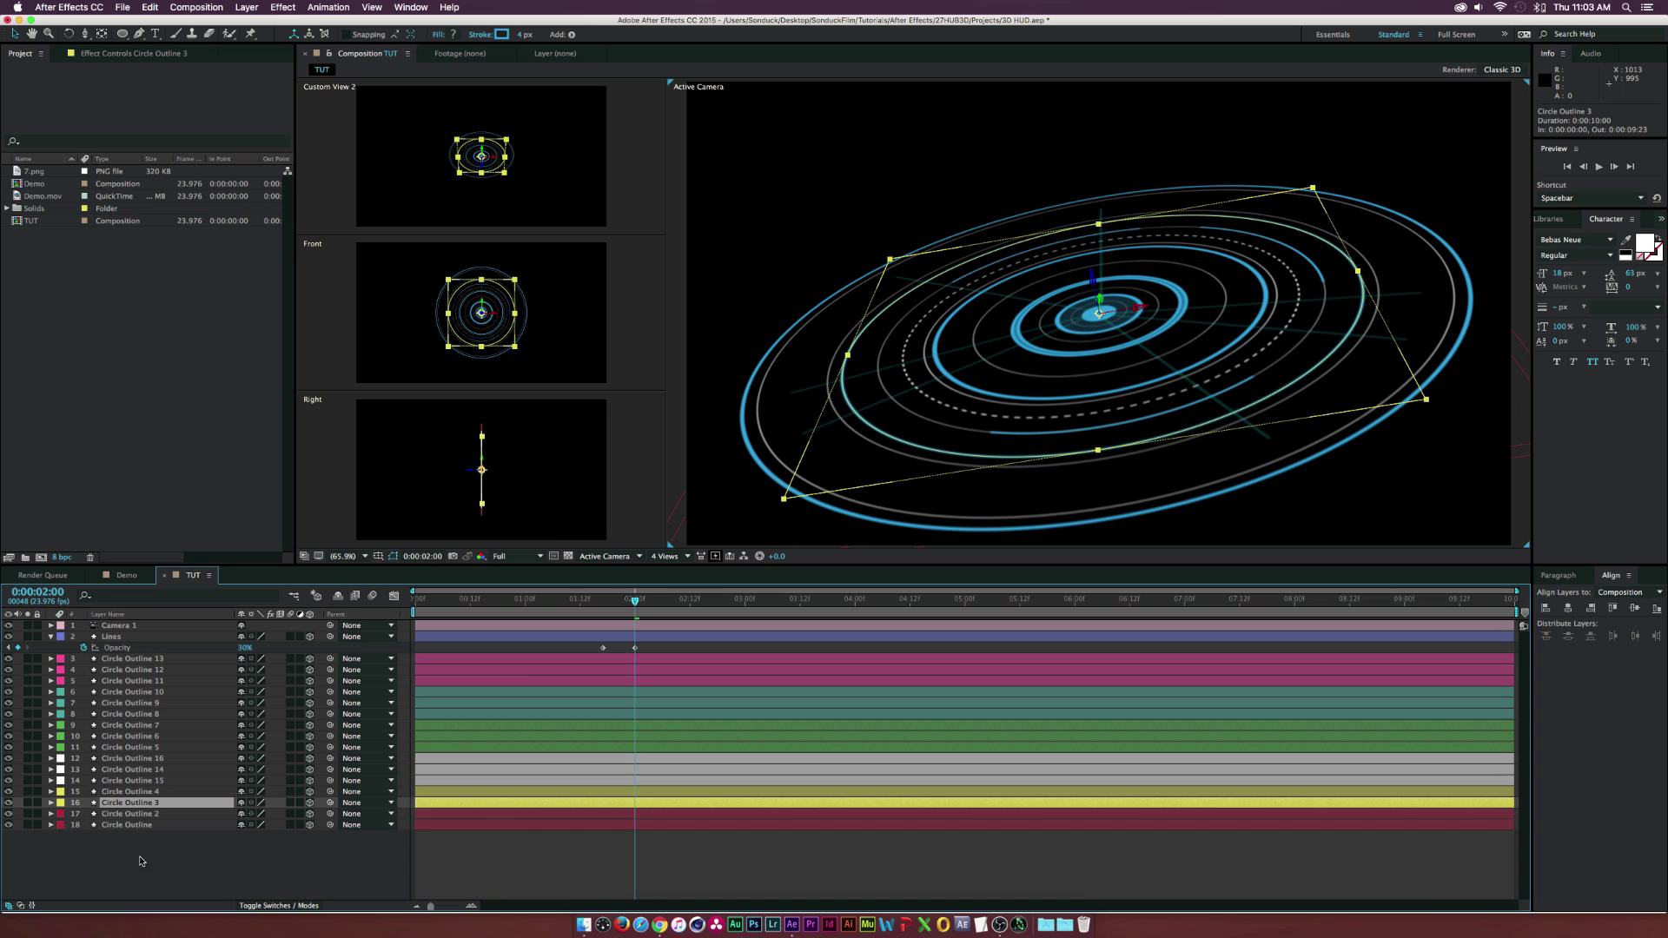
pyautogui.click(153, 848)
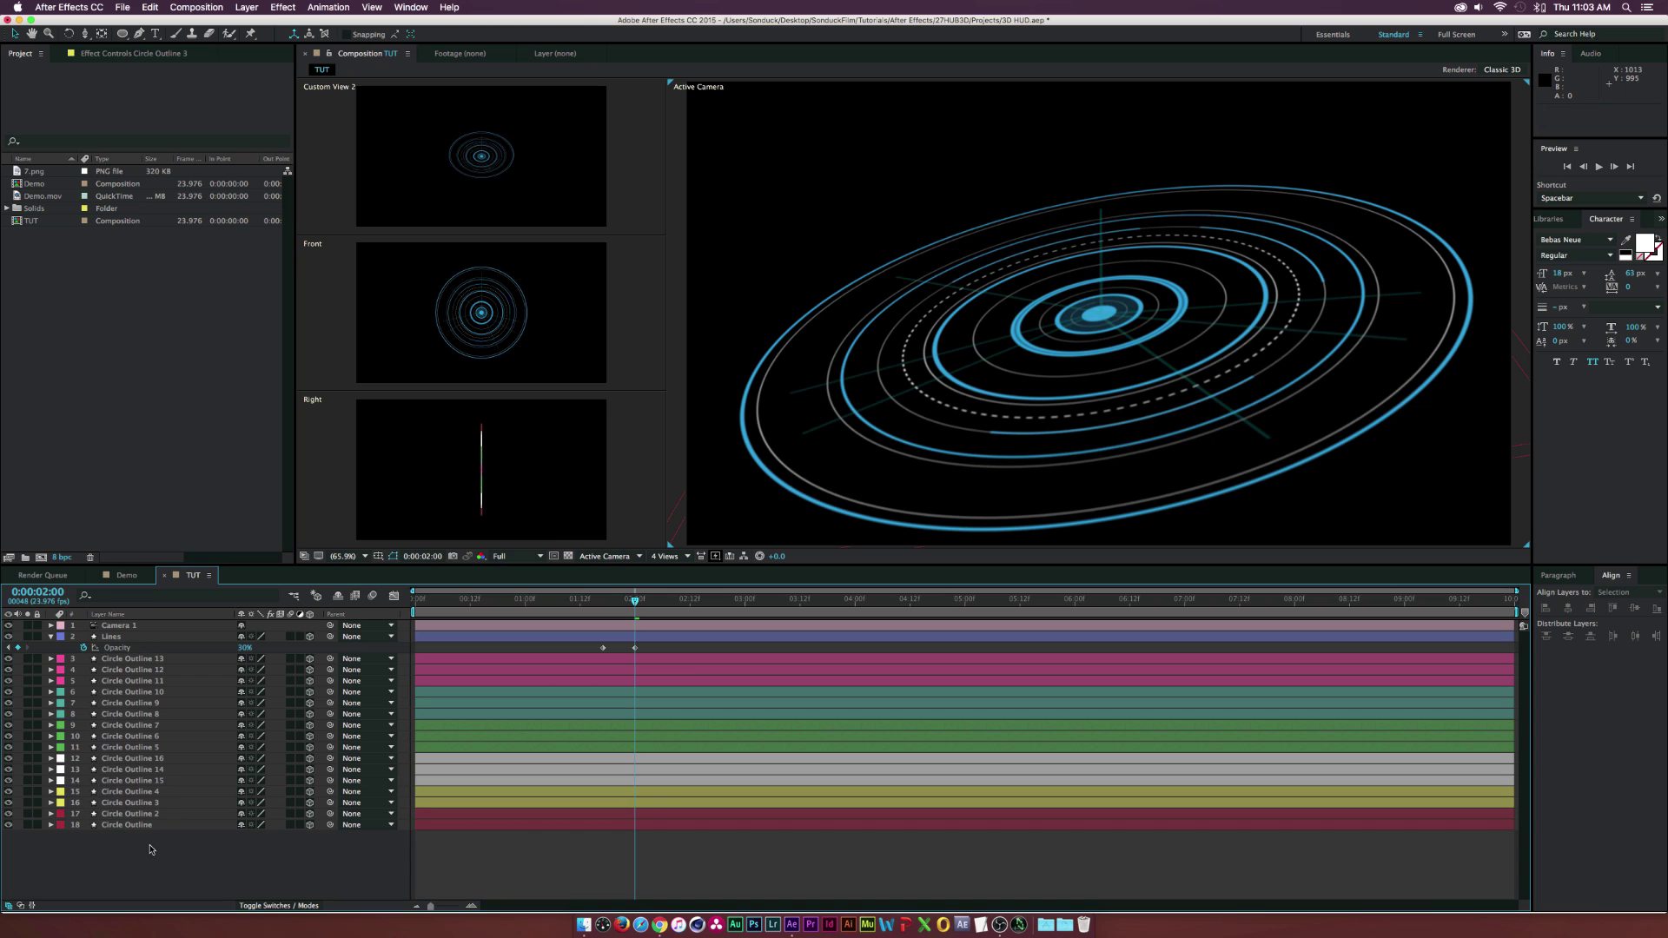
# Offset the Lines layer and Circle Outline 13, 12 and 11 together to a Z position of -22
pyautogui.keyDown('shift'); pyautogui.click(141, 682); pyautogui.keyUp('shift')
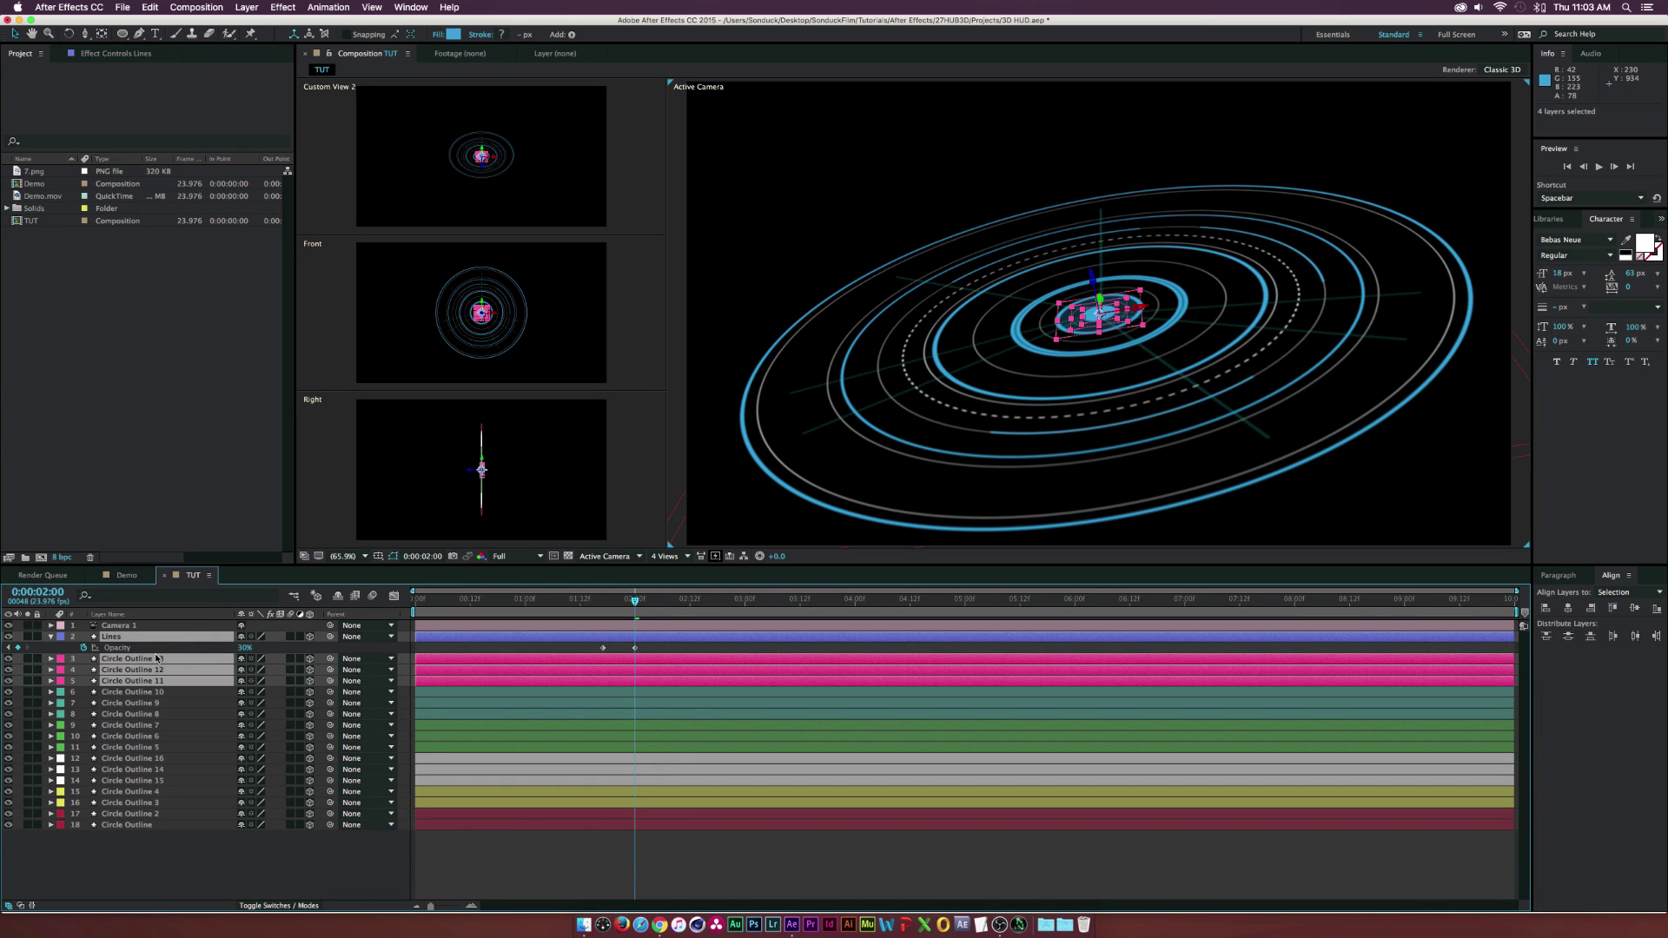
pyautogui.press('p')
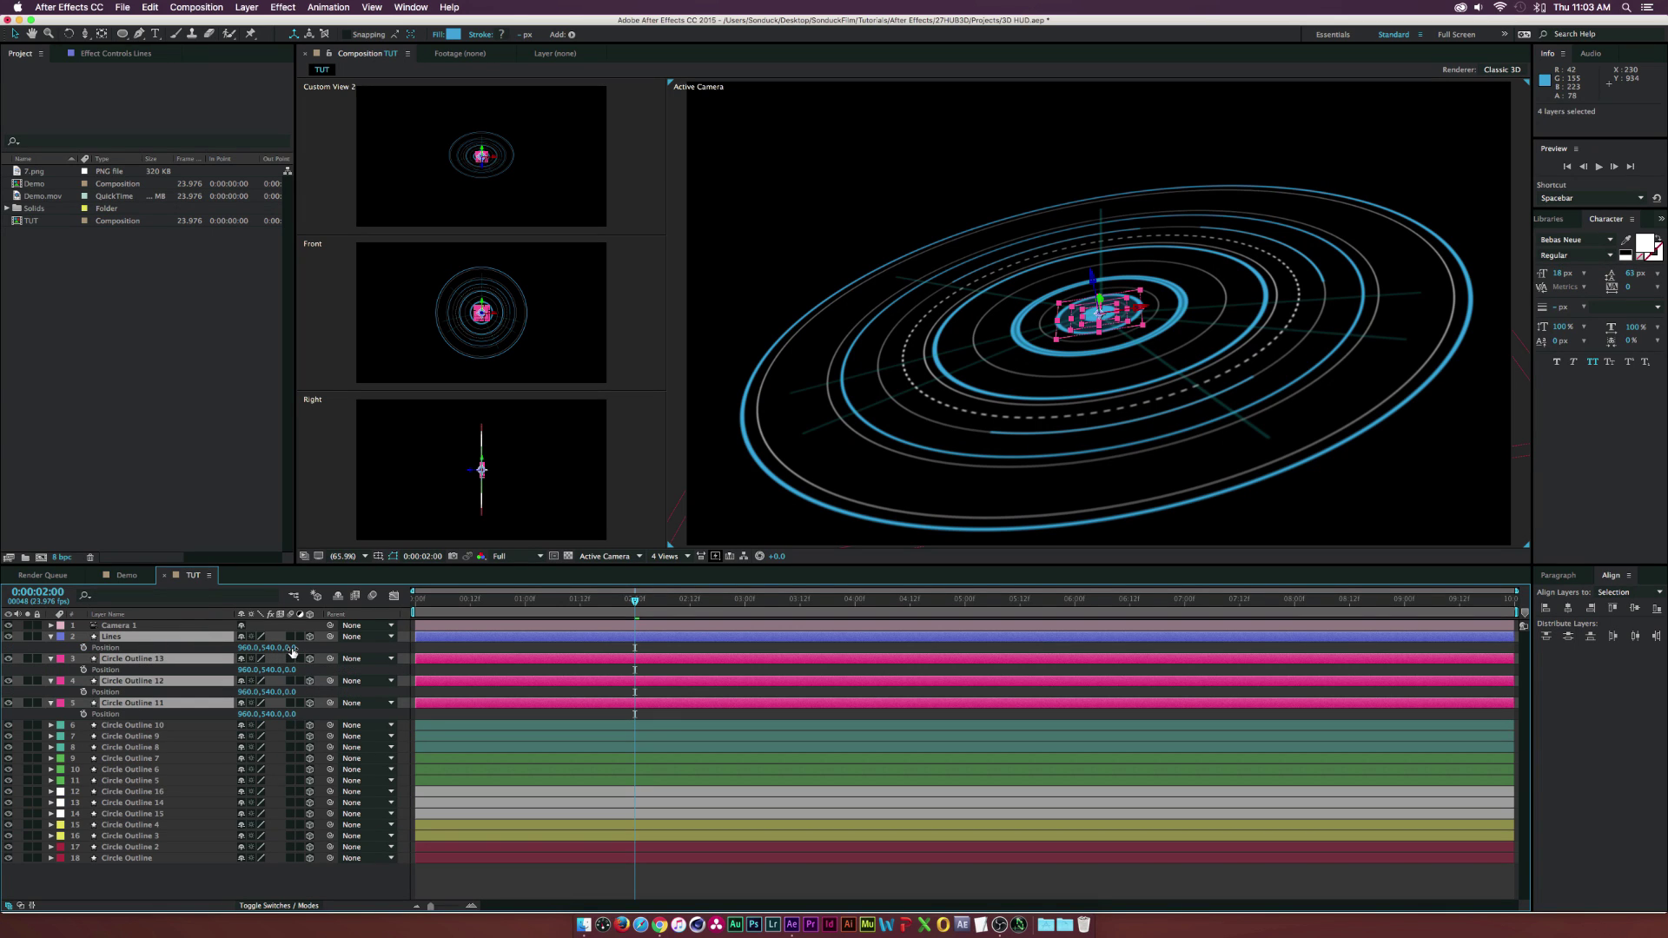
pyautogui.moveTo(292, 651); pyautogui.dragTo(280, 652)
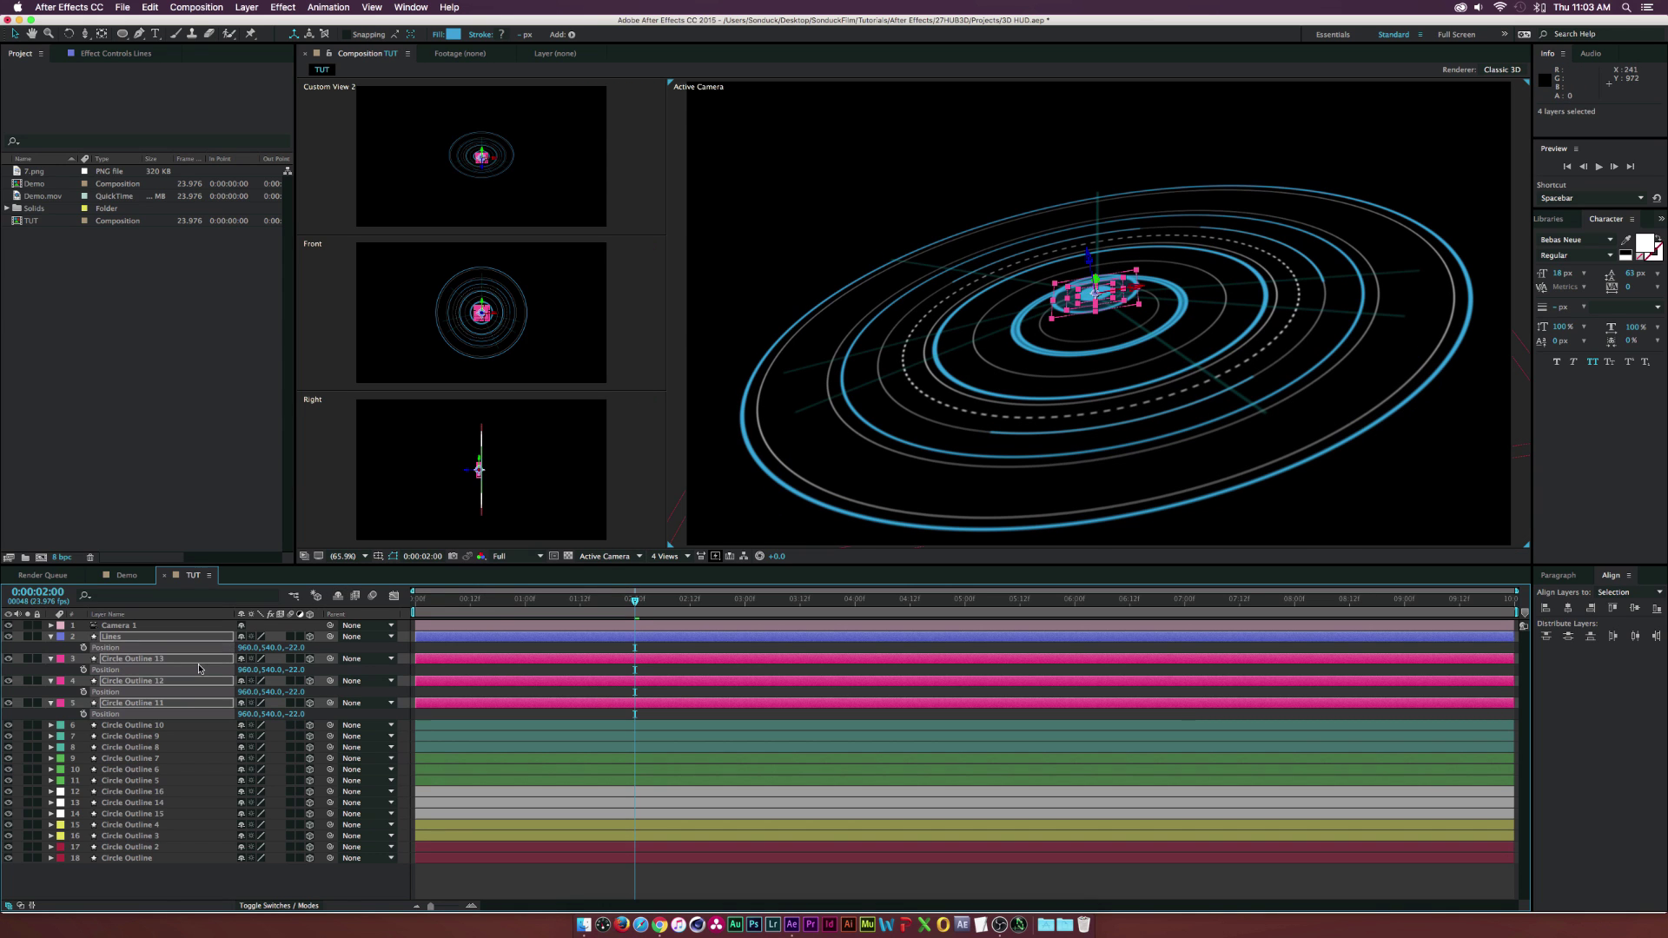
# Offset Circle Outline 10, 9 and 8 together to a Z position of about -18
pyautogui.click(124, 727)
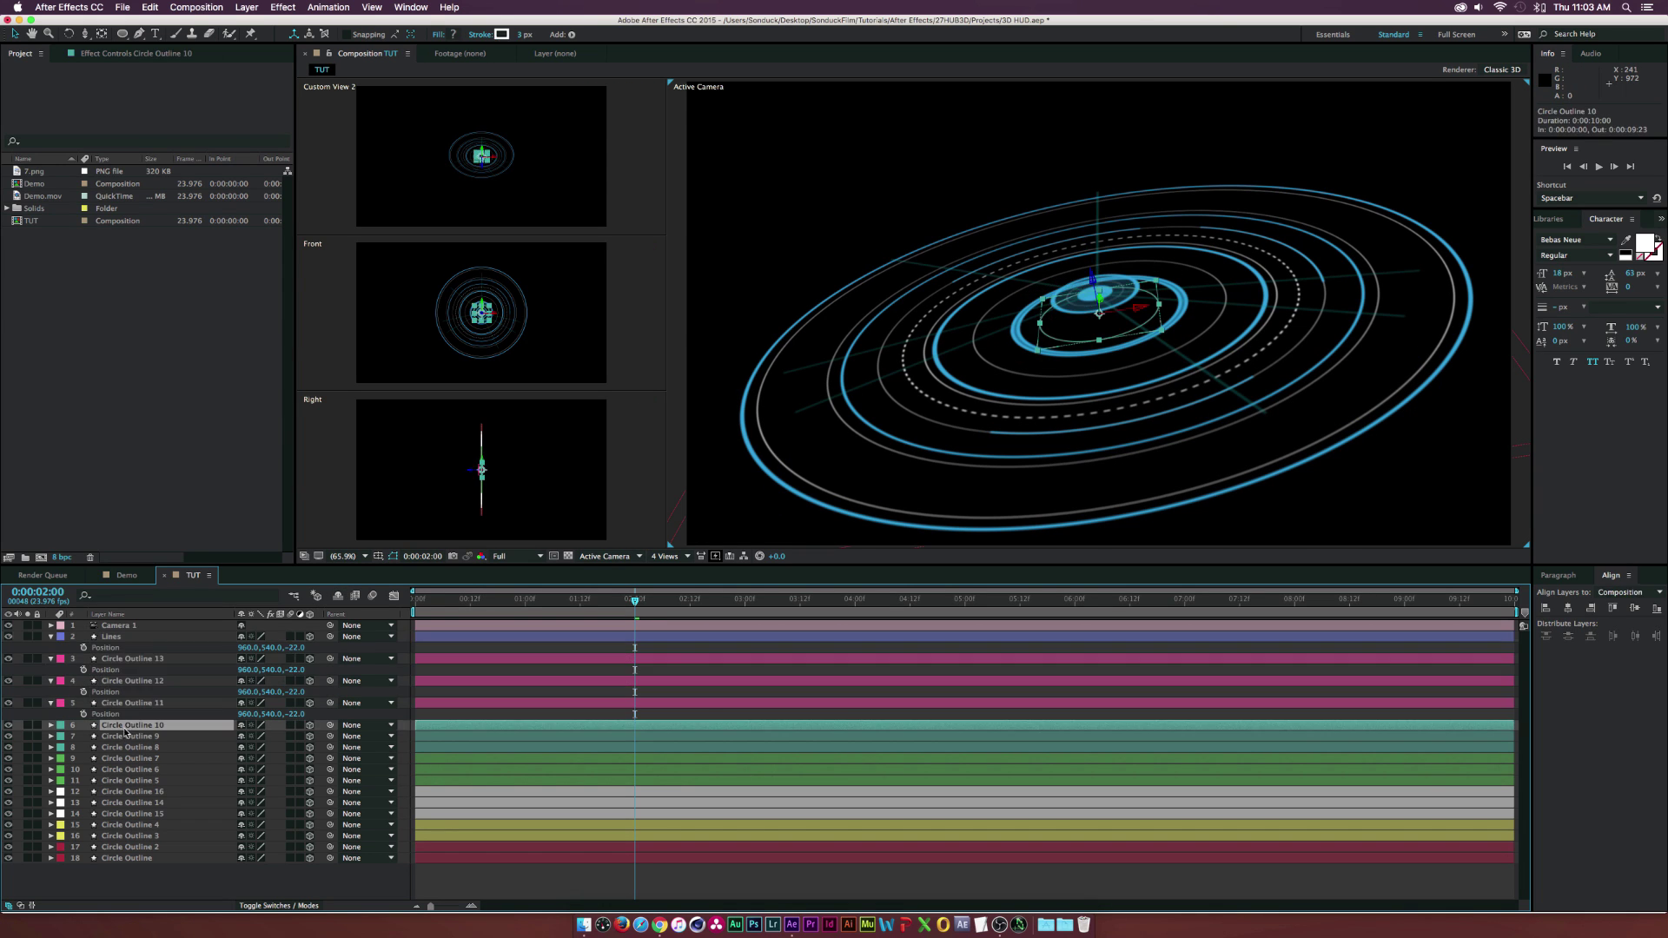
pyautogui.keyDown('shift'); pyautogui.click(122, 749); pyautogui.keyUp('shift')
pyautogui.press('p')
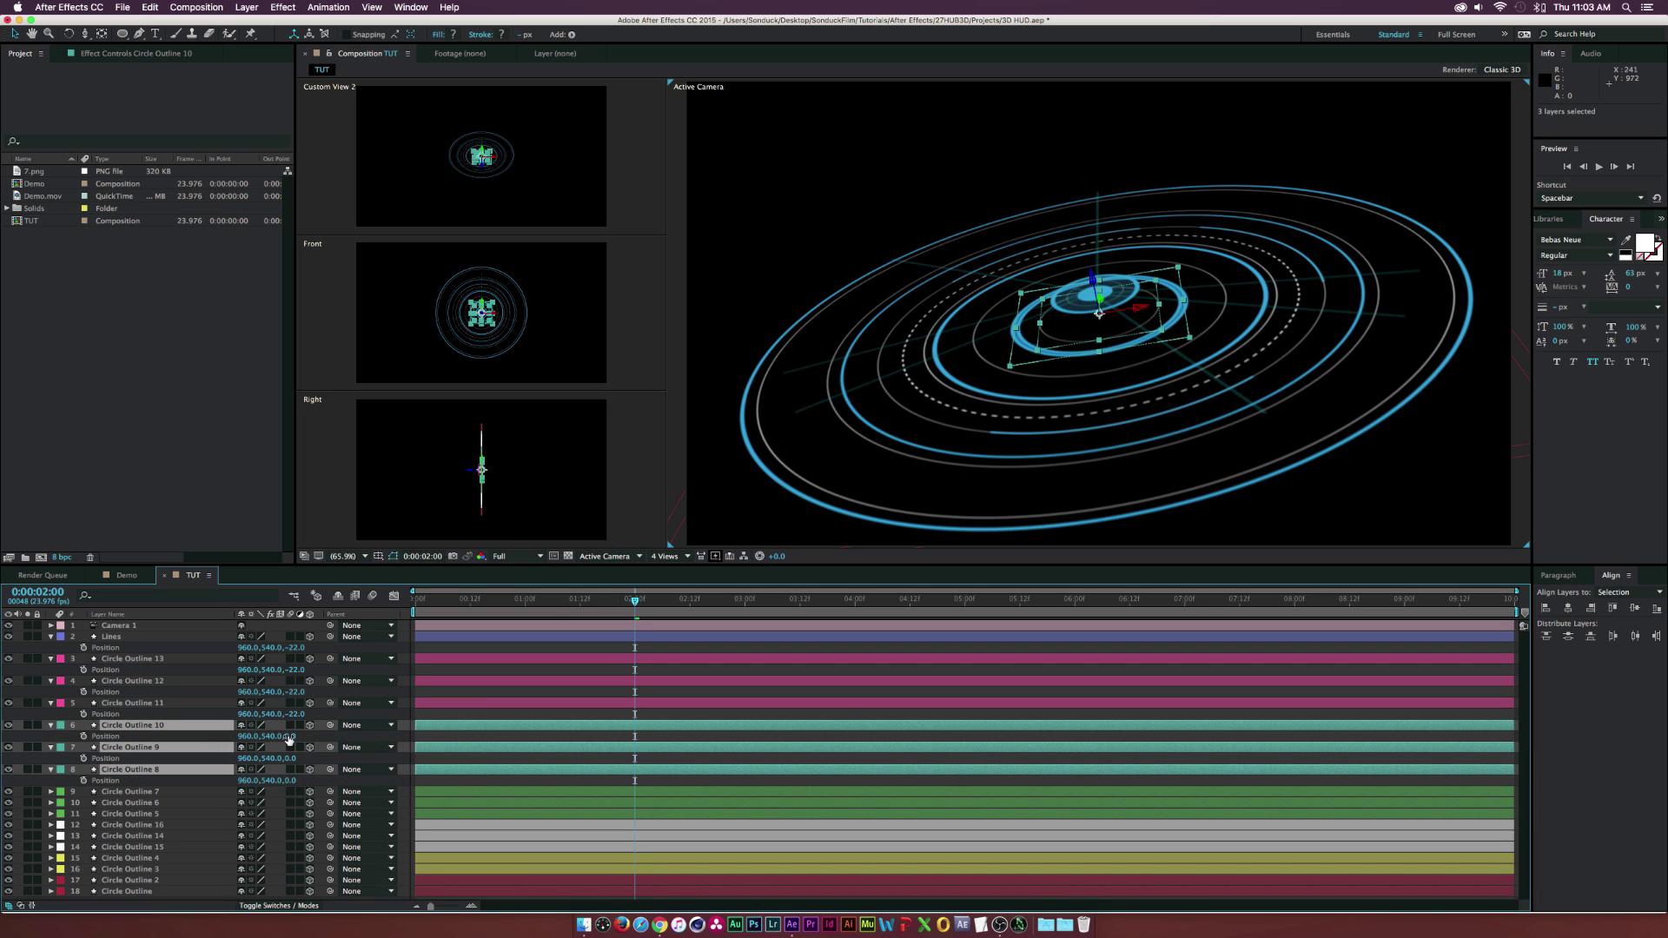
pyautogui.moveTo(290, 738); pyautogui.dragTo(274, 736)
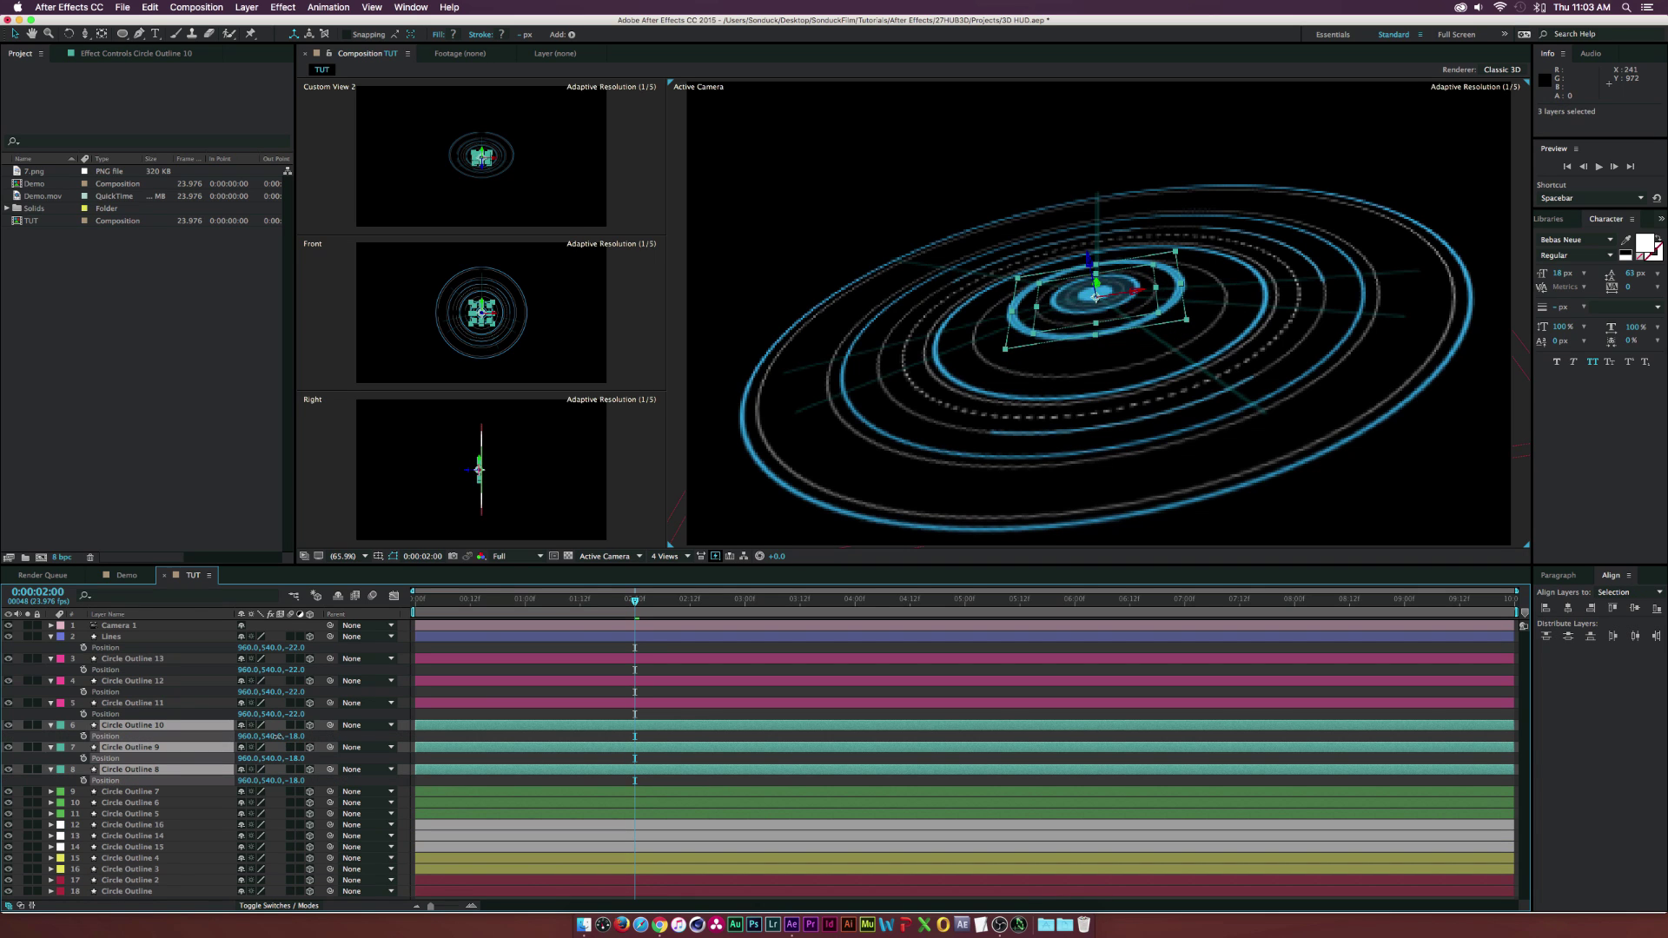
# Offset Circle Outline 7, 6 and 5 together to a Z position of -14
pyautogui.click(131, 793)
pyautogui.keyDown('shift'); pyautogui.click(195, 814); pyautogui.keyUp('shift')
pyautogui.press('p')
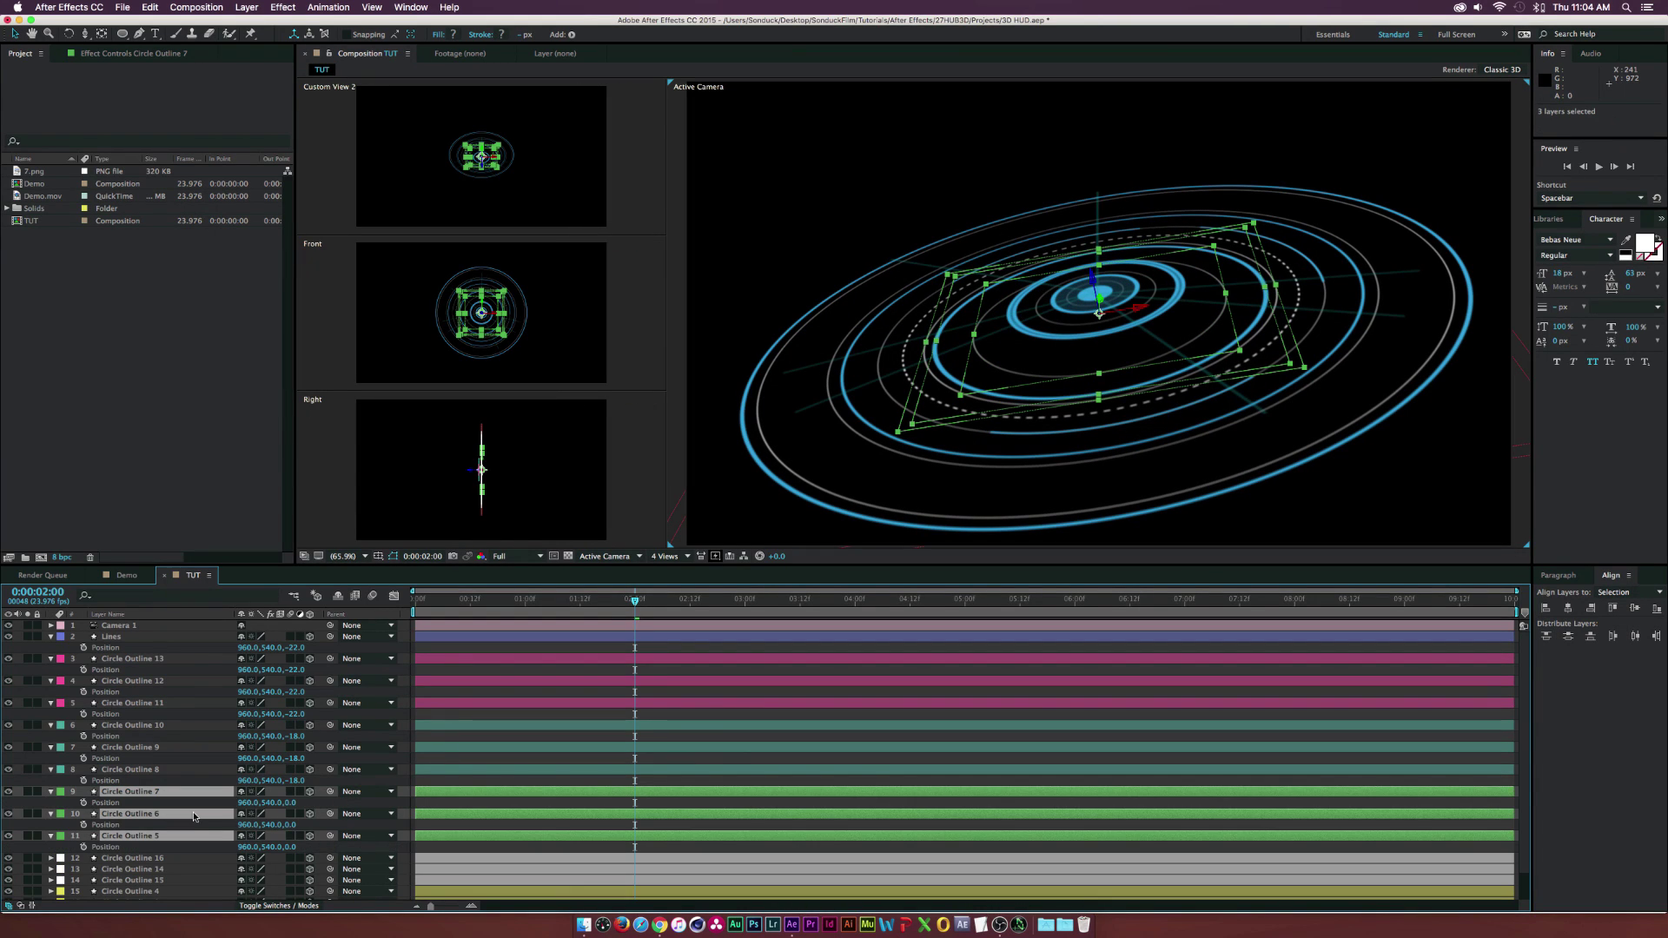
pyautogui.moveTo(287, 802); pyautogui.dragTo(274, 803)
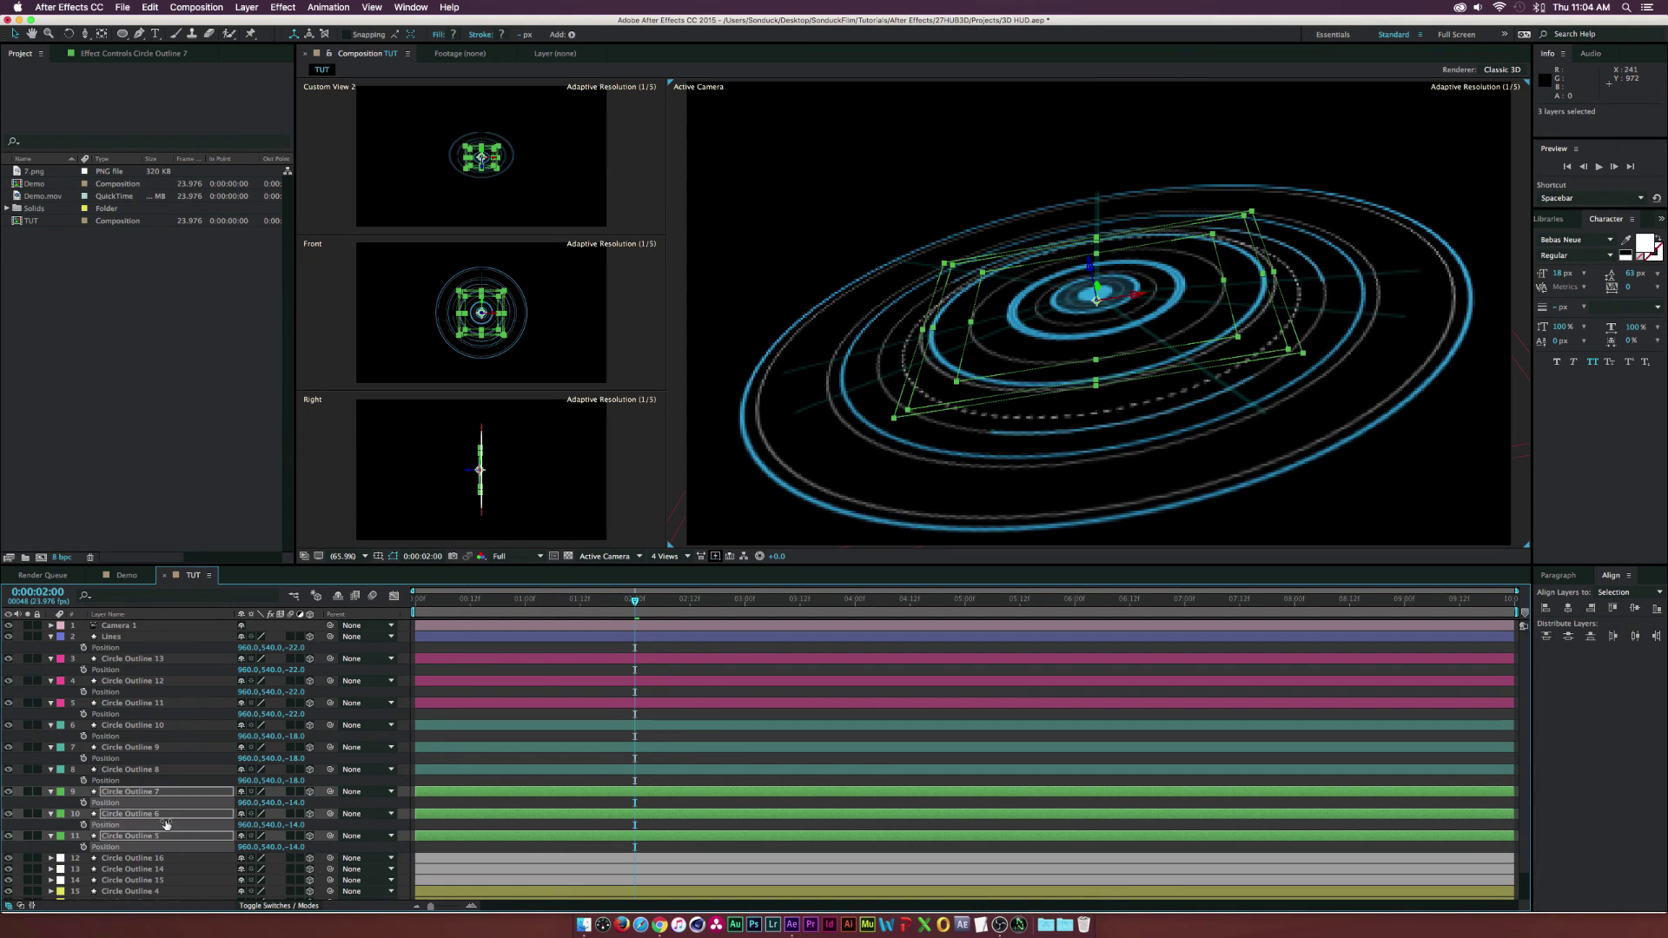
# Offset Circle Outline 16, 14 and 15 together to a Z position of -10
pyautogui.scroll(-1, 148, 832)
pyautogui.scroll(-1, 148, 832)
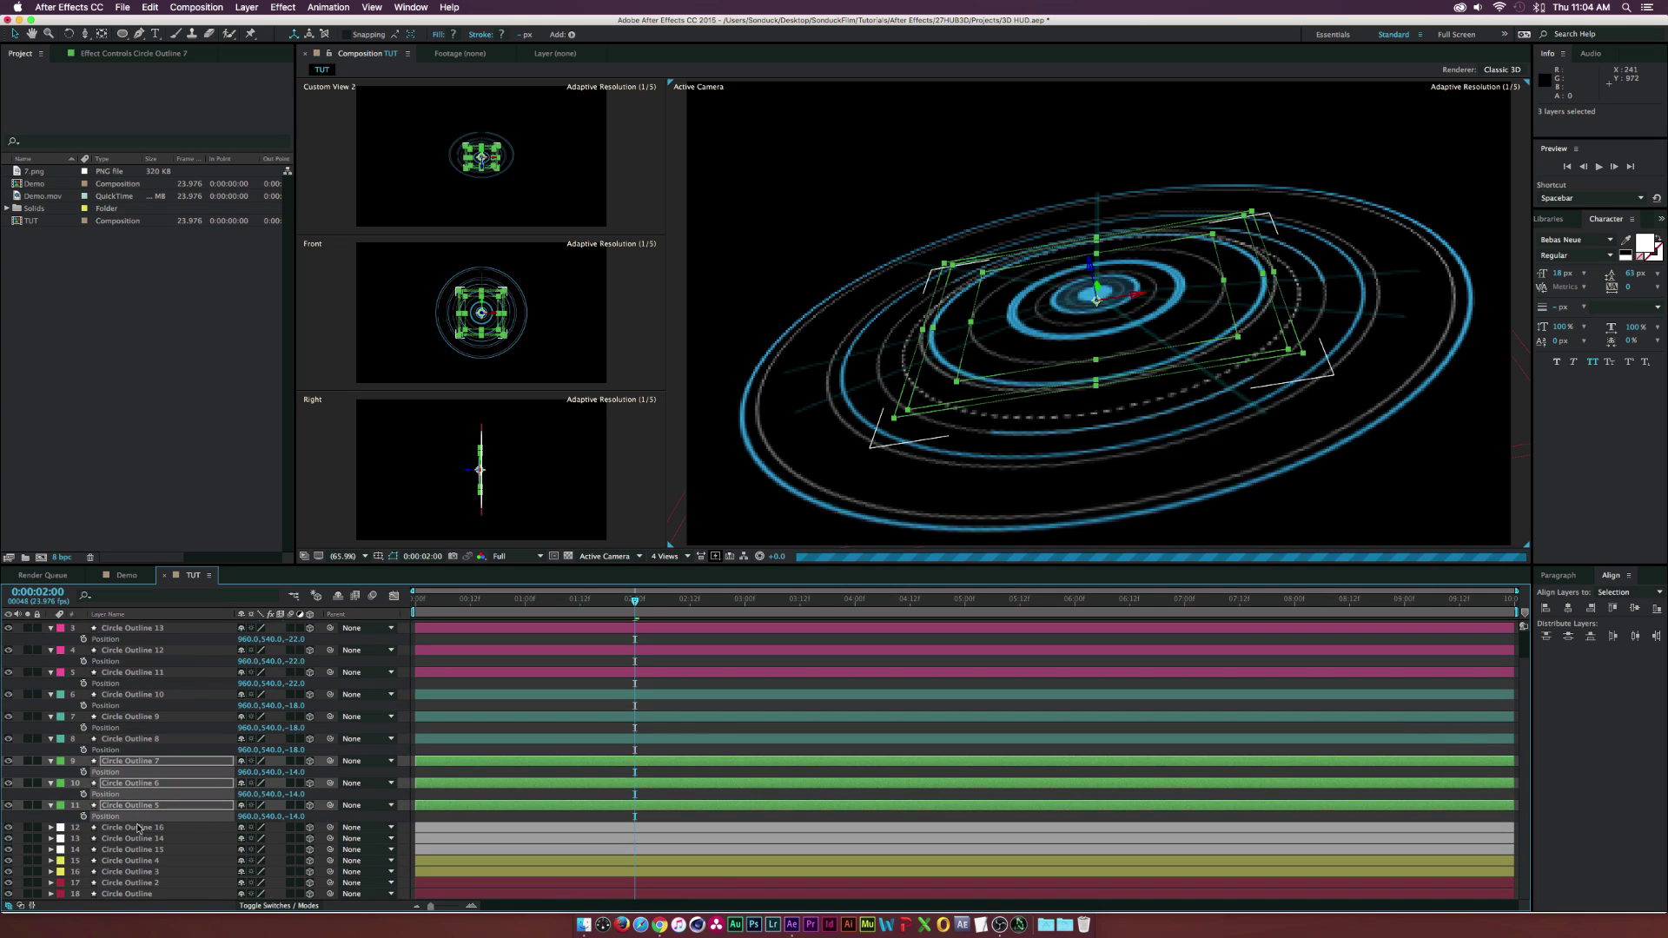
pyautogui.click(130, 827)
pyautogui.keyDown('shift'); pyautogui.click(119, 851); pyautogui.keyUp('shift')
pyautogui.press('p')
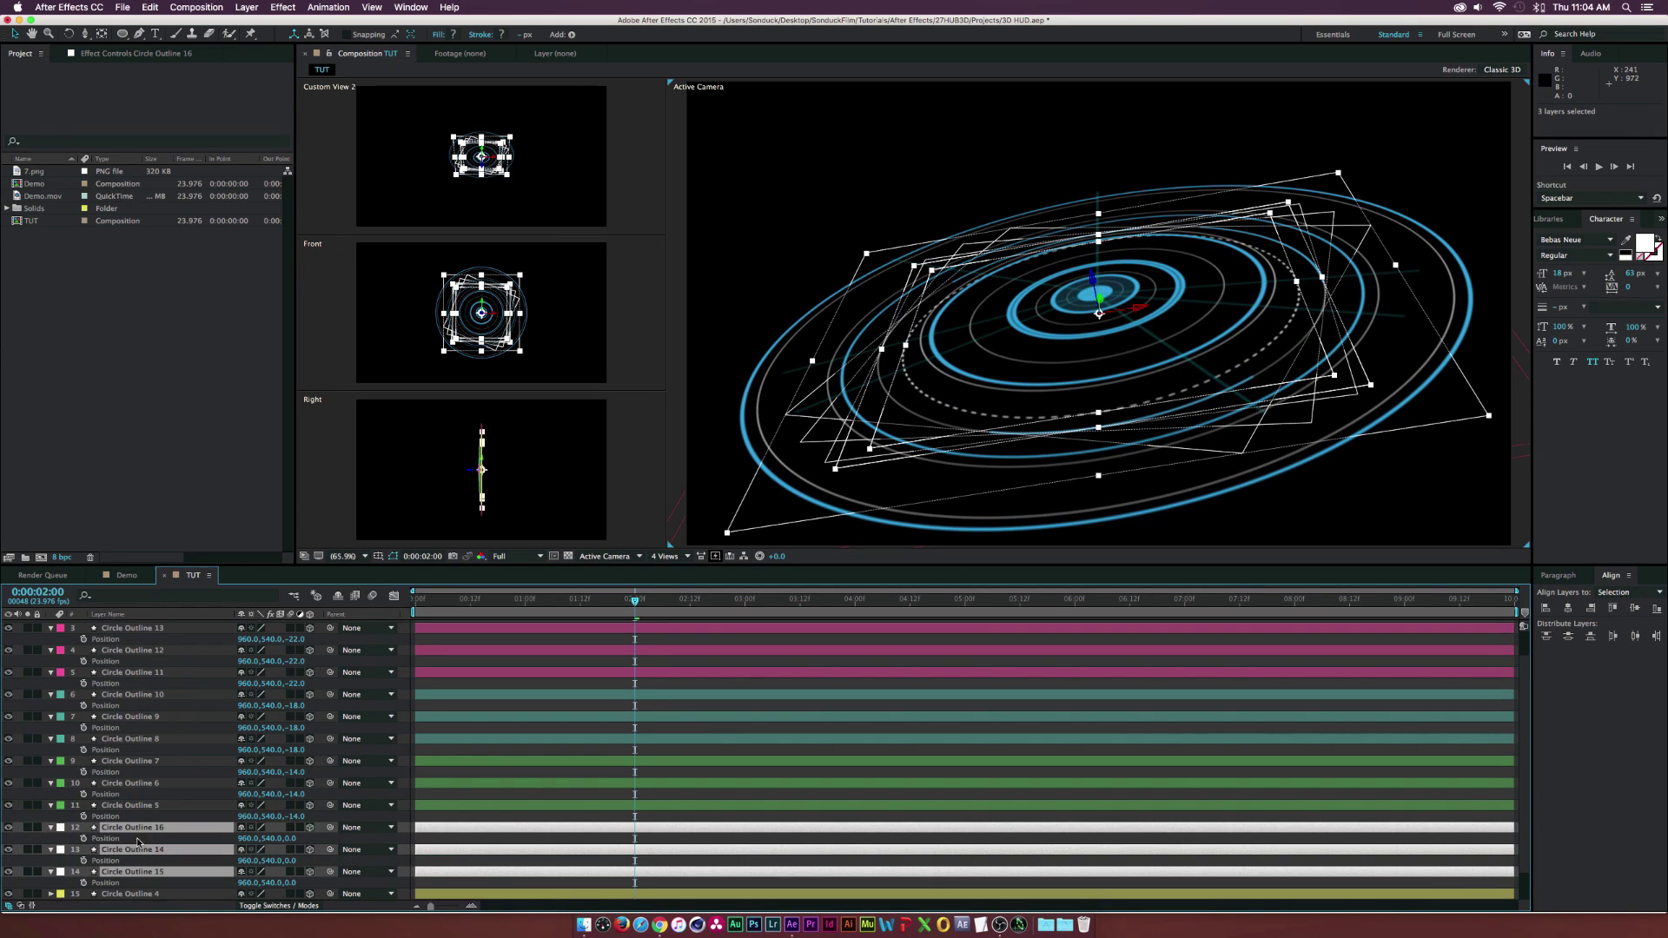
pyautogui.moveTo(292, 844); pyautogui.dragTo(285, 839)
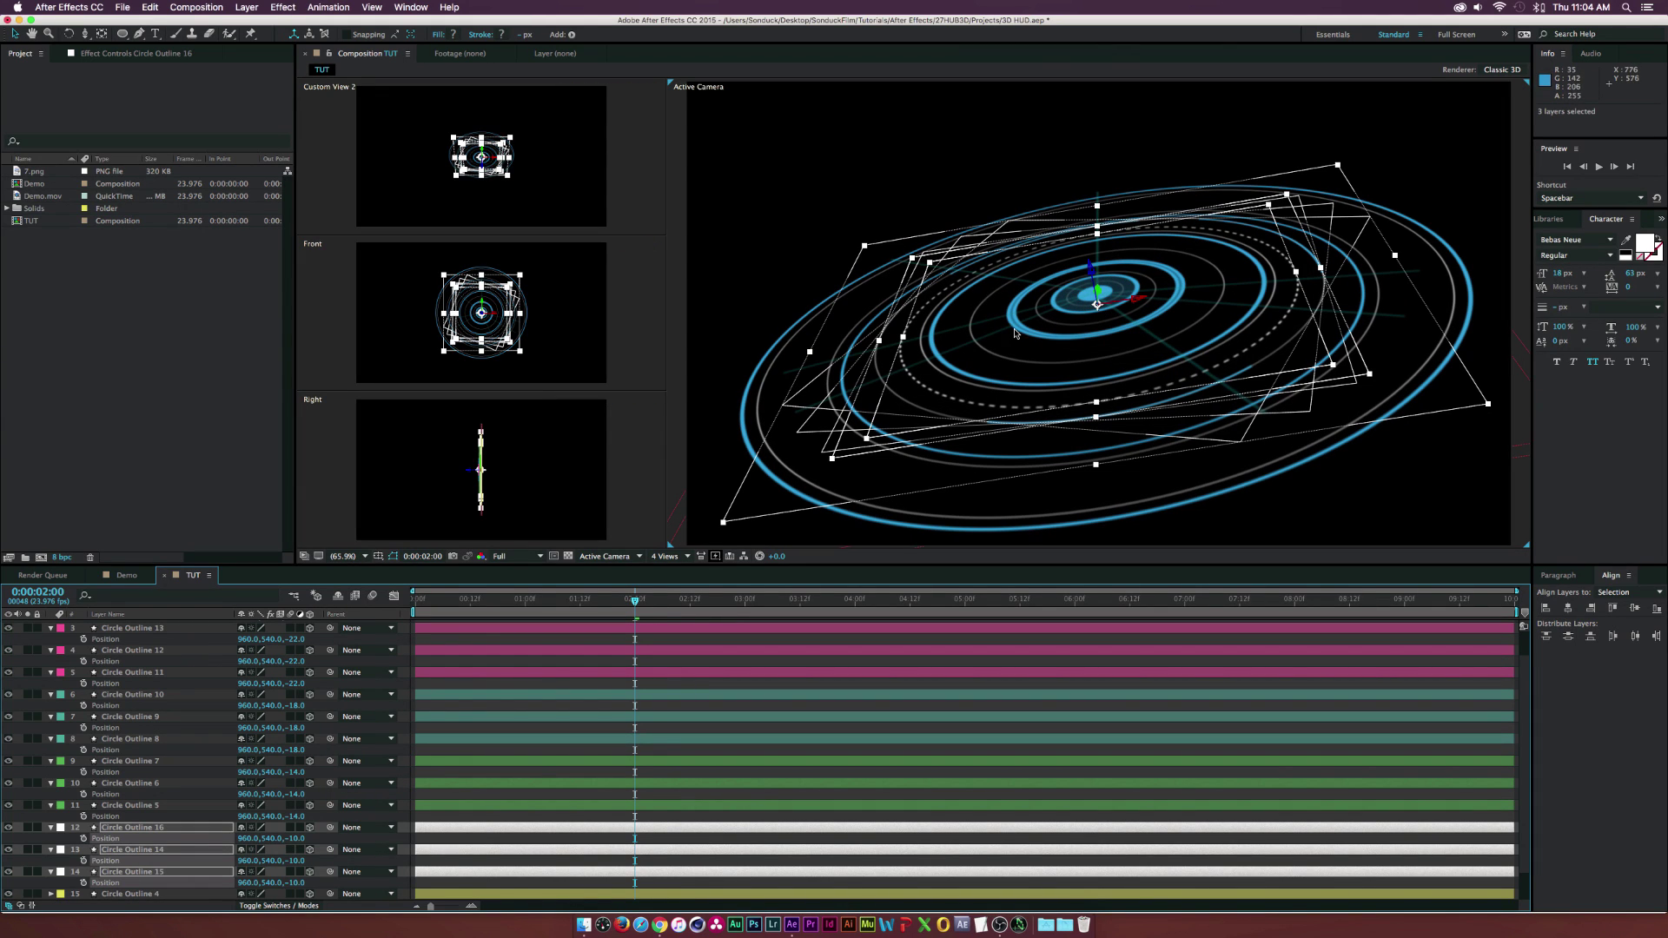
# Offset Circle Outline 4 and 3 together to a Z position of -6 and collapse all layer properties
pyautogui.scroll(-3, 198, 839)
pyautogui.click(130, 861)
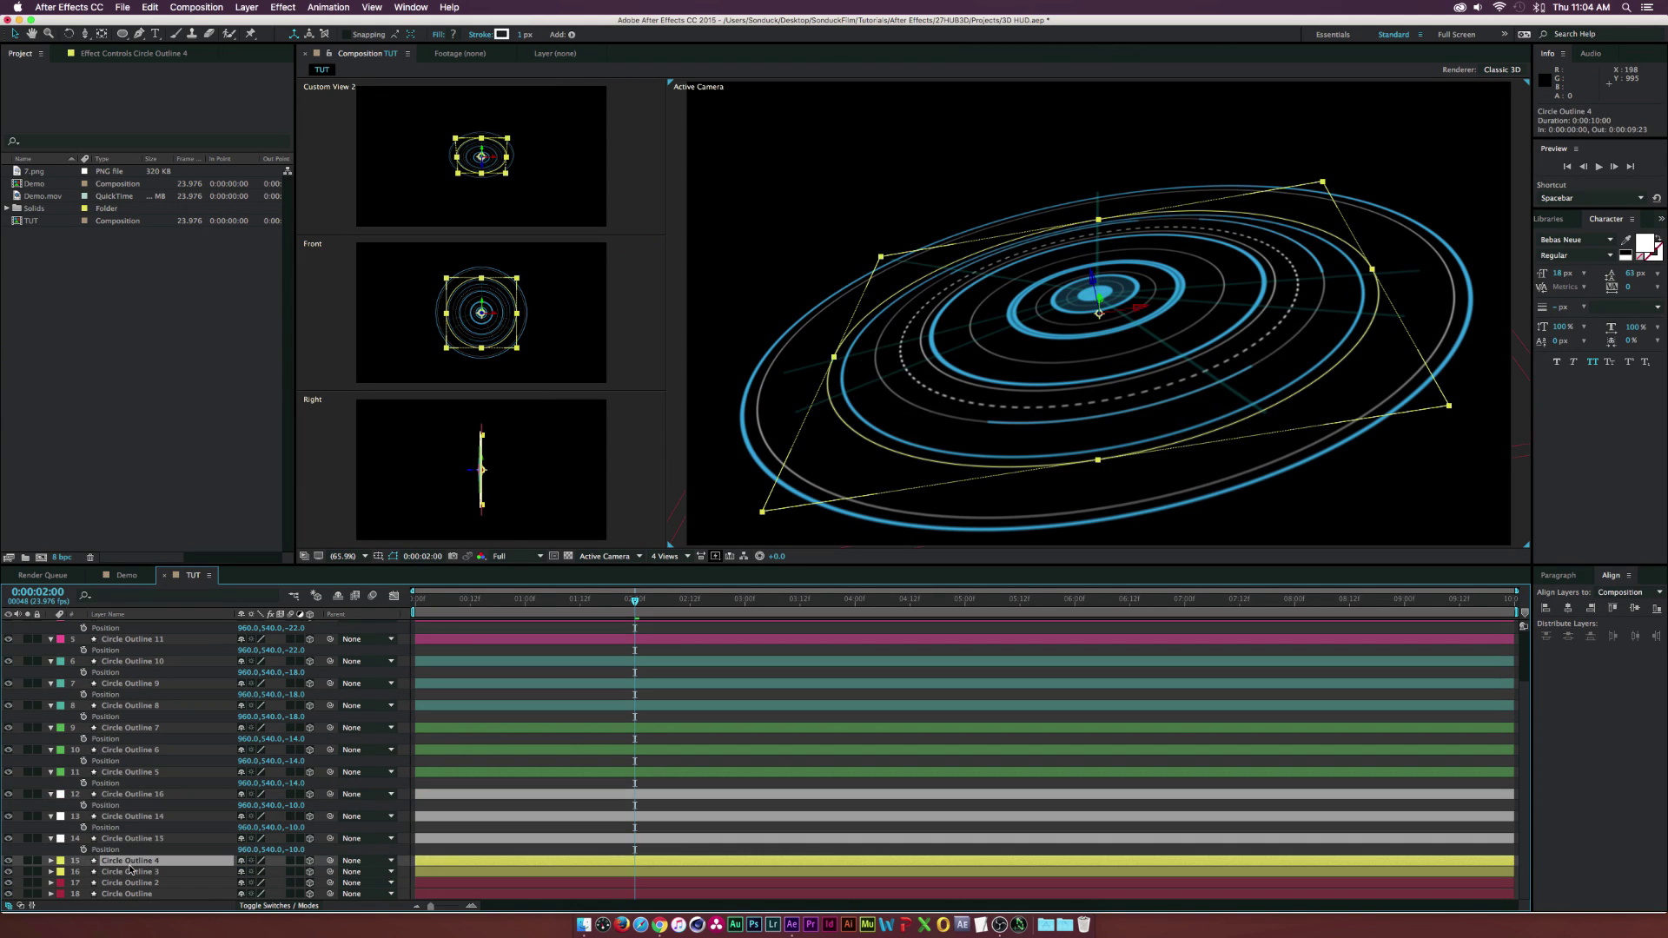
pyautogui.keyDown('shift'); pyautogui.click(129, 872); pyautogui.keyUp('shift')
pyautogui.press('p')
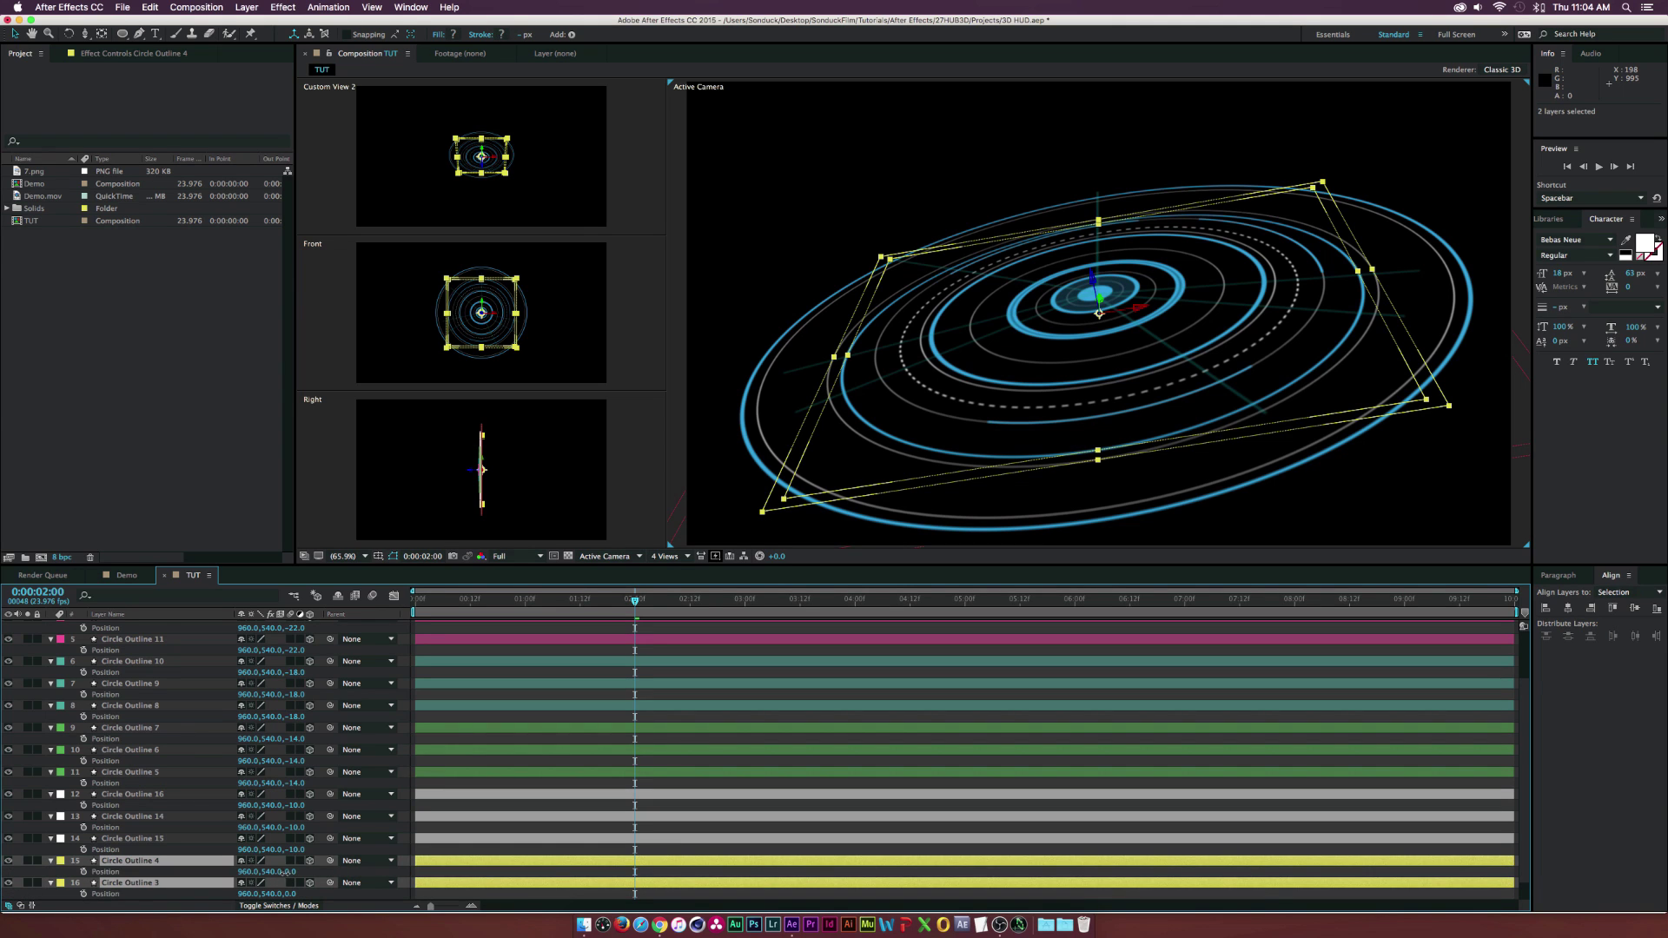
pyautogui.moveTo(284, 872); pyautogui.dragTo(284, 873)
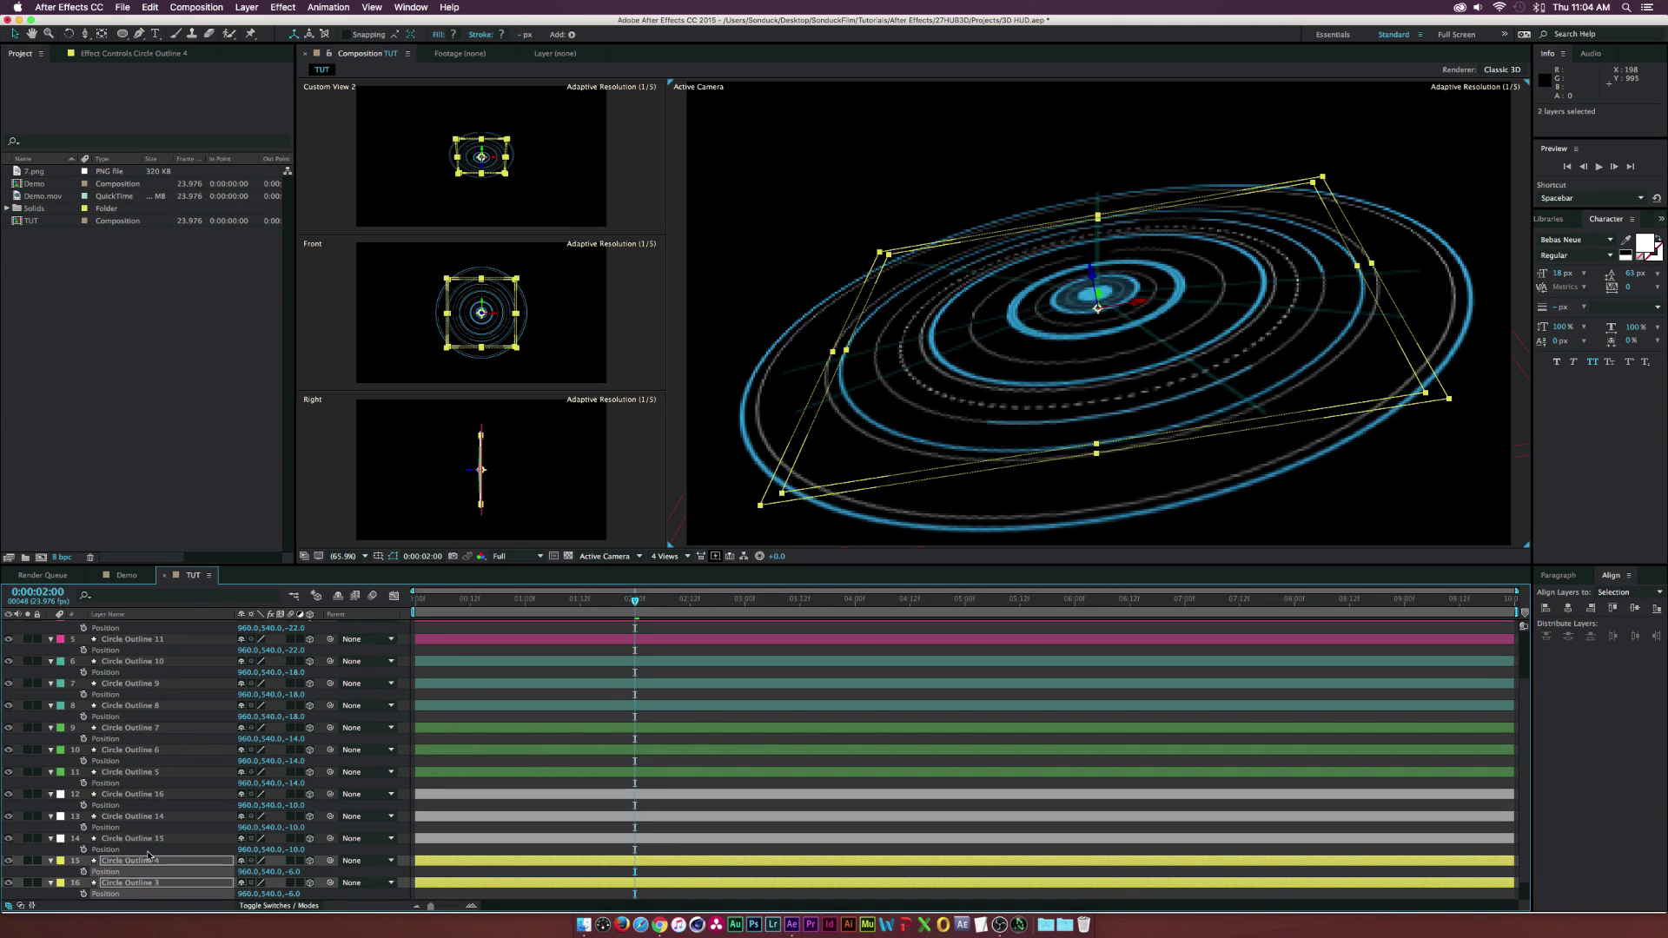
pyautogui.scroll(-1, 347, 879)
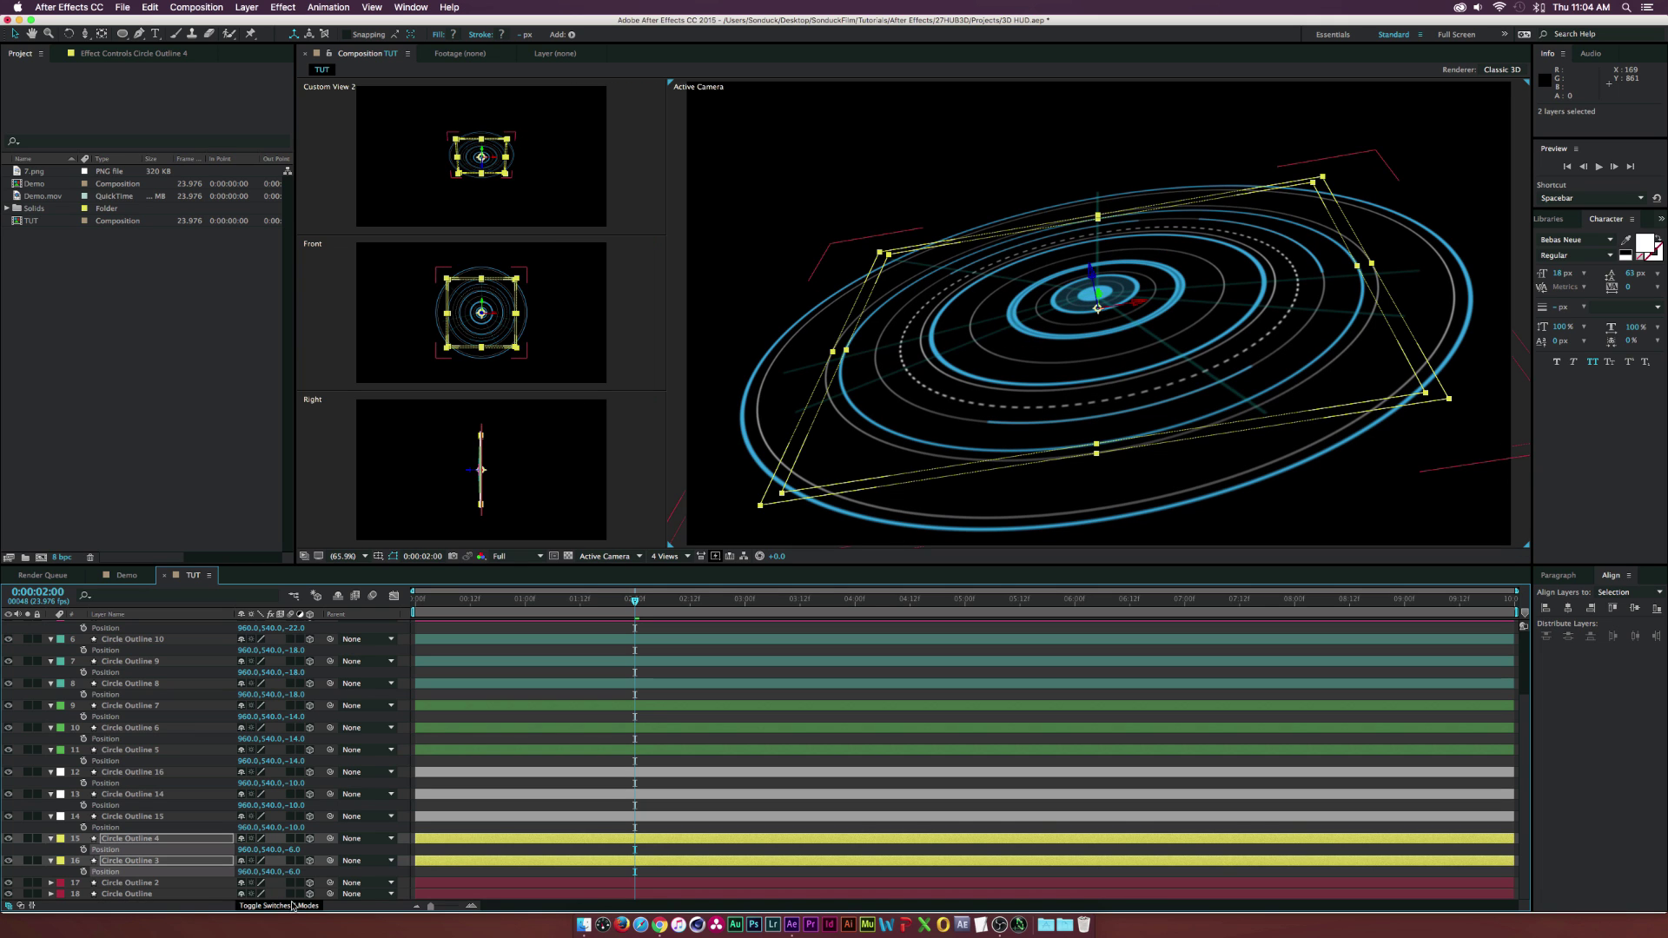
pyautogui.click(330, 873)
pyautogui.press('u')
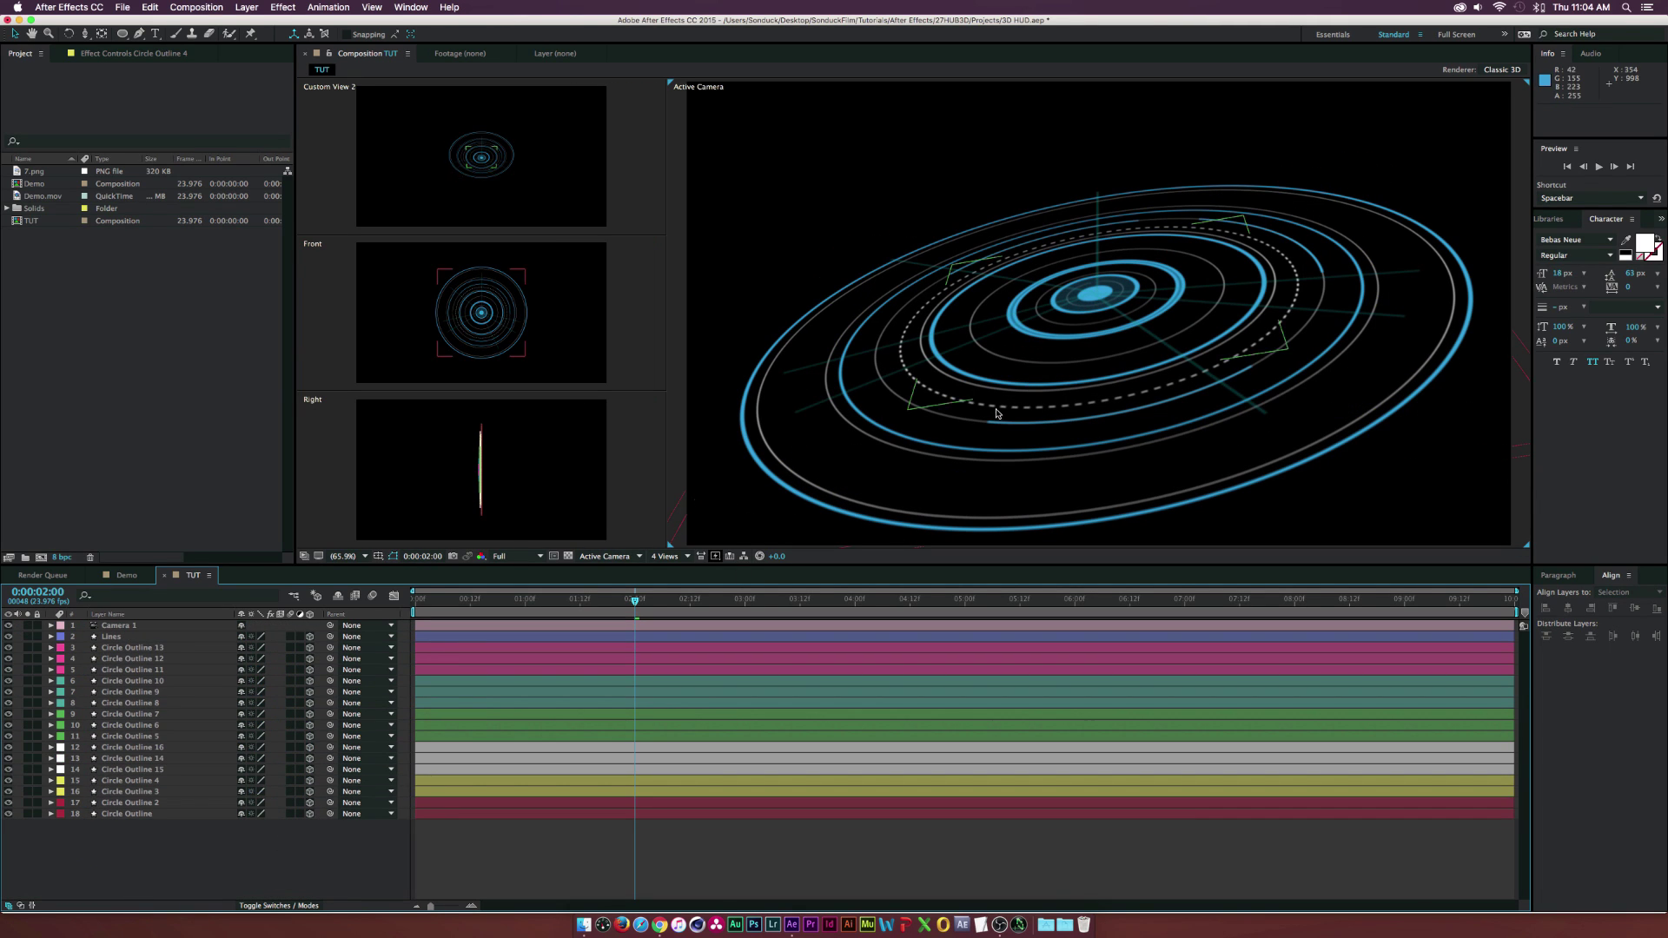
# Widen the Z spacing: Lines and Circle Outline 13–11 at -35, 10–8 at -24, 7–5 at -20, 16–14 at -18, 4 and 3 at -11
pyautogui.click(121, 627)
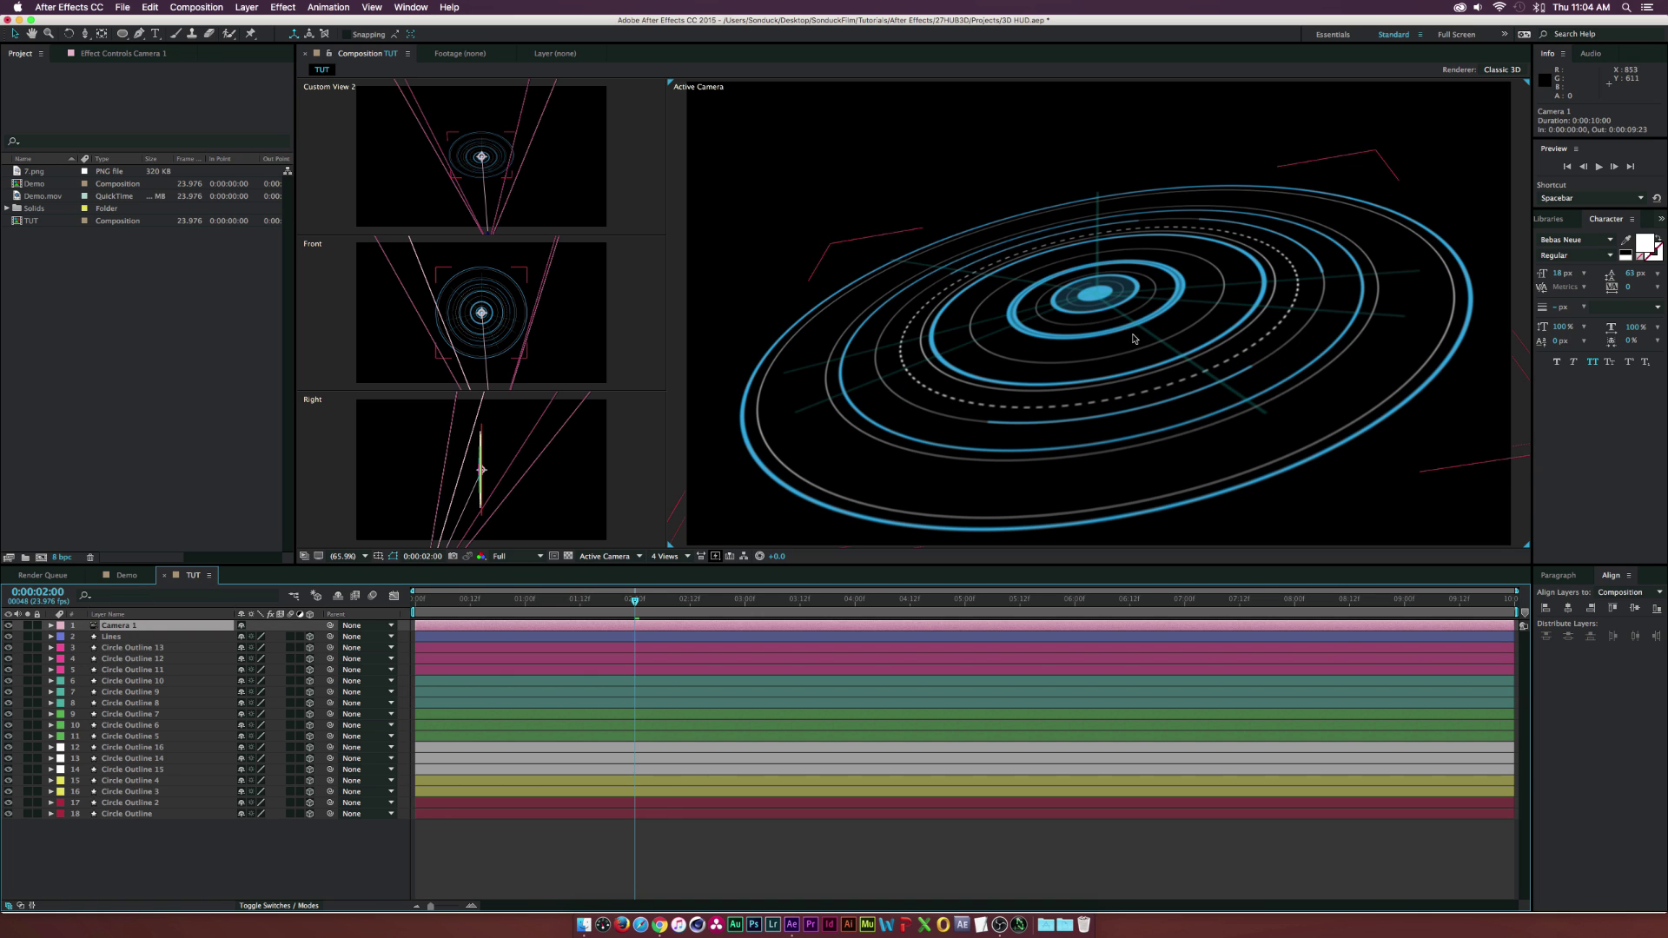
pyautogui.click(508, 513)
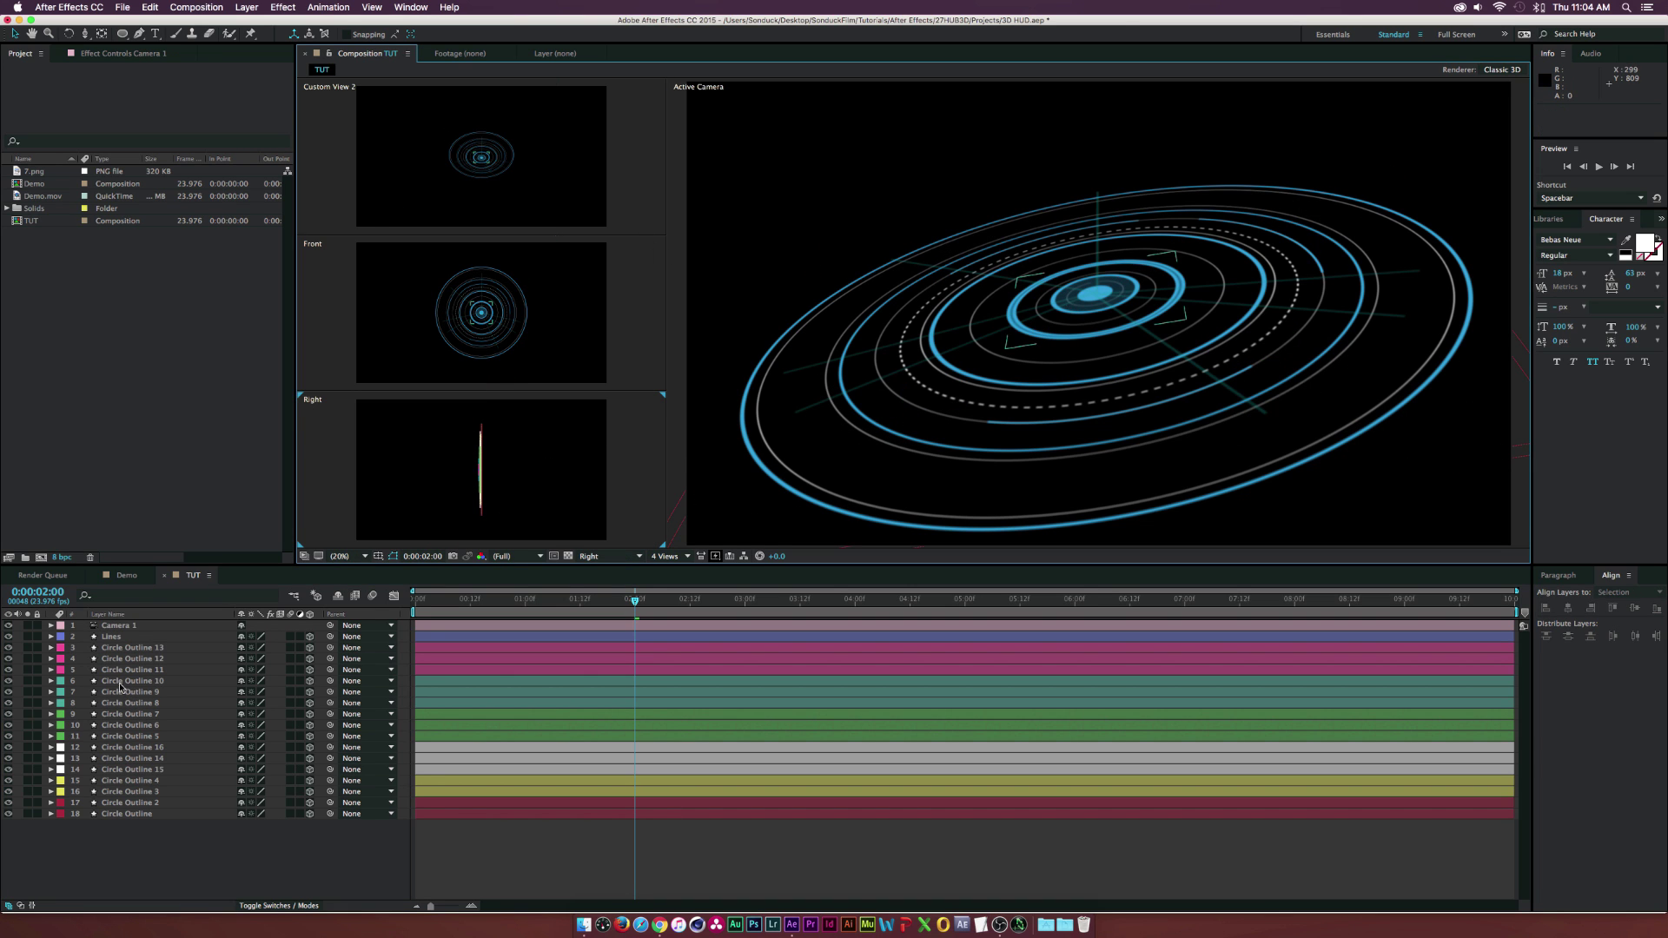
pyautogui.click(117, 637)
pyautogui.keyDown('shift'); pyautogui.click(123, 670); pyautogui.keyUp('shift')
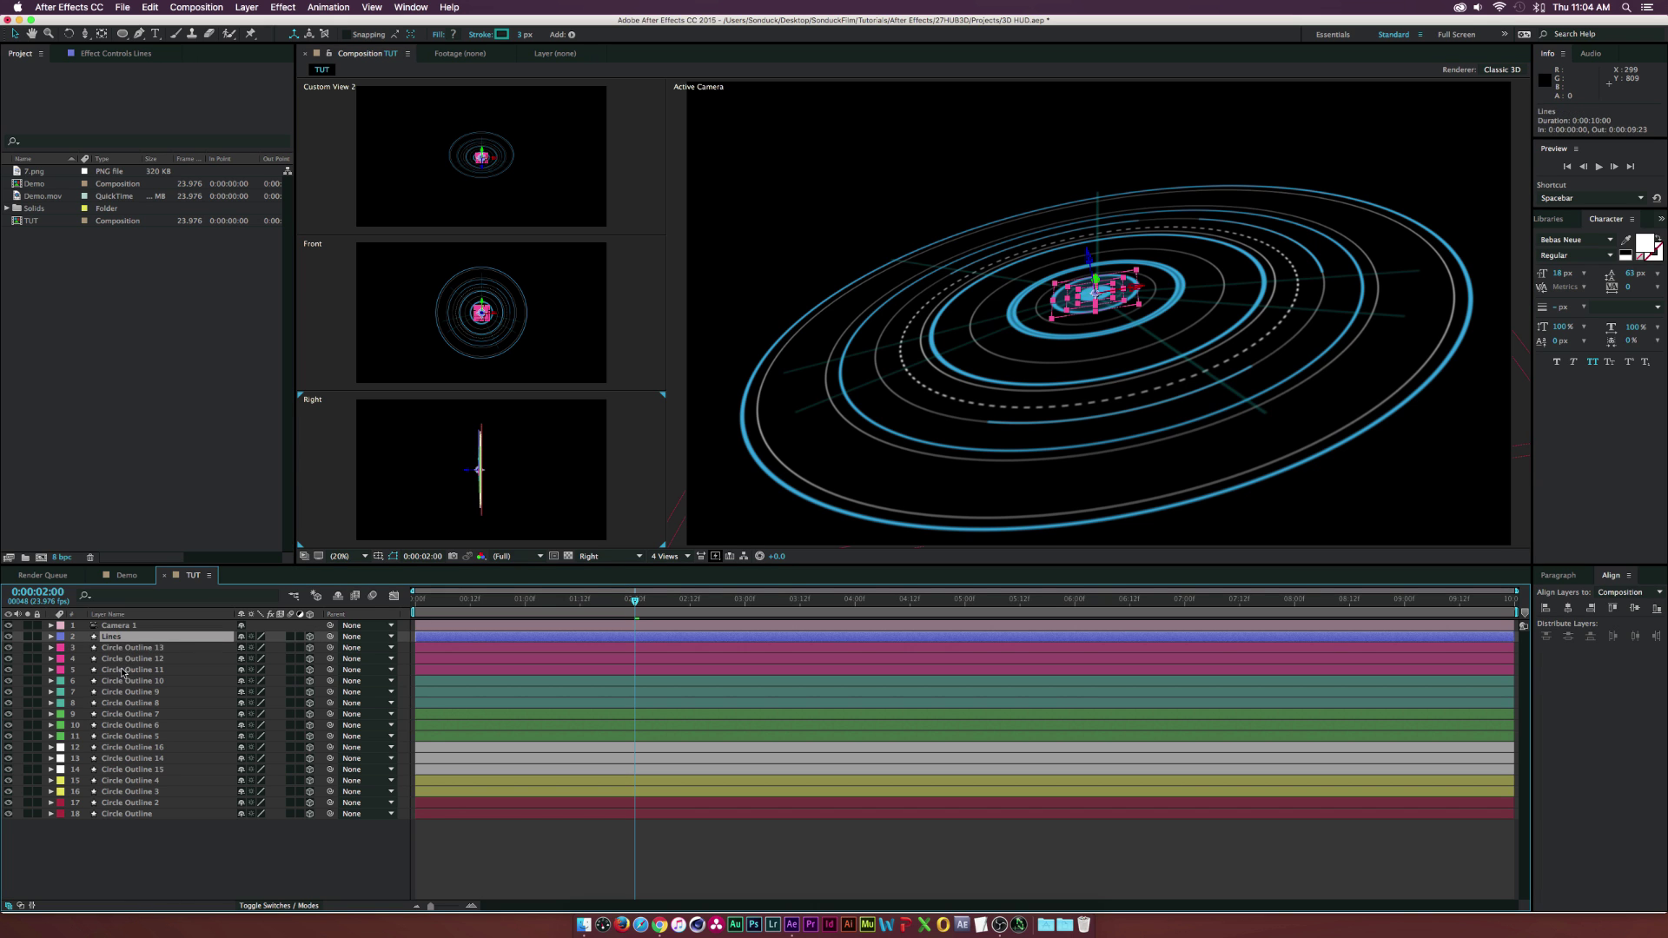
pyautogui.press('p')
pyautogui.moveTo(293, 647); pyautogui.dragTo(285, 647)
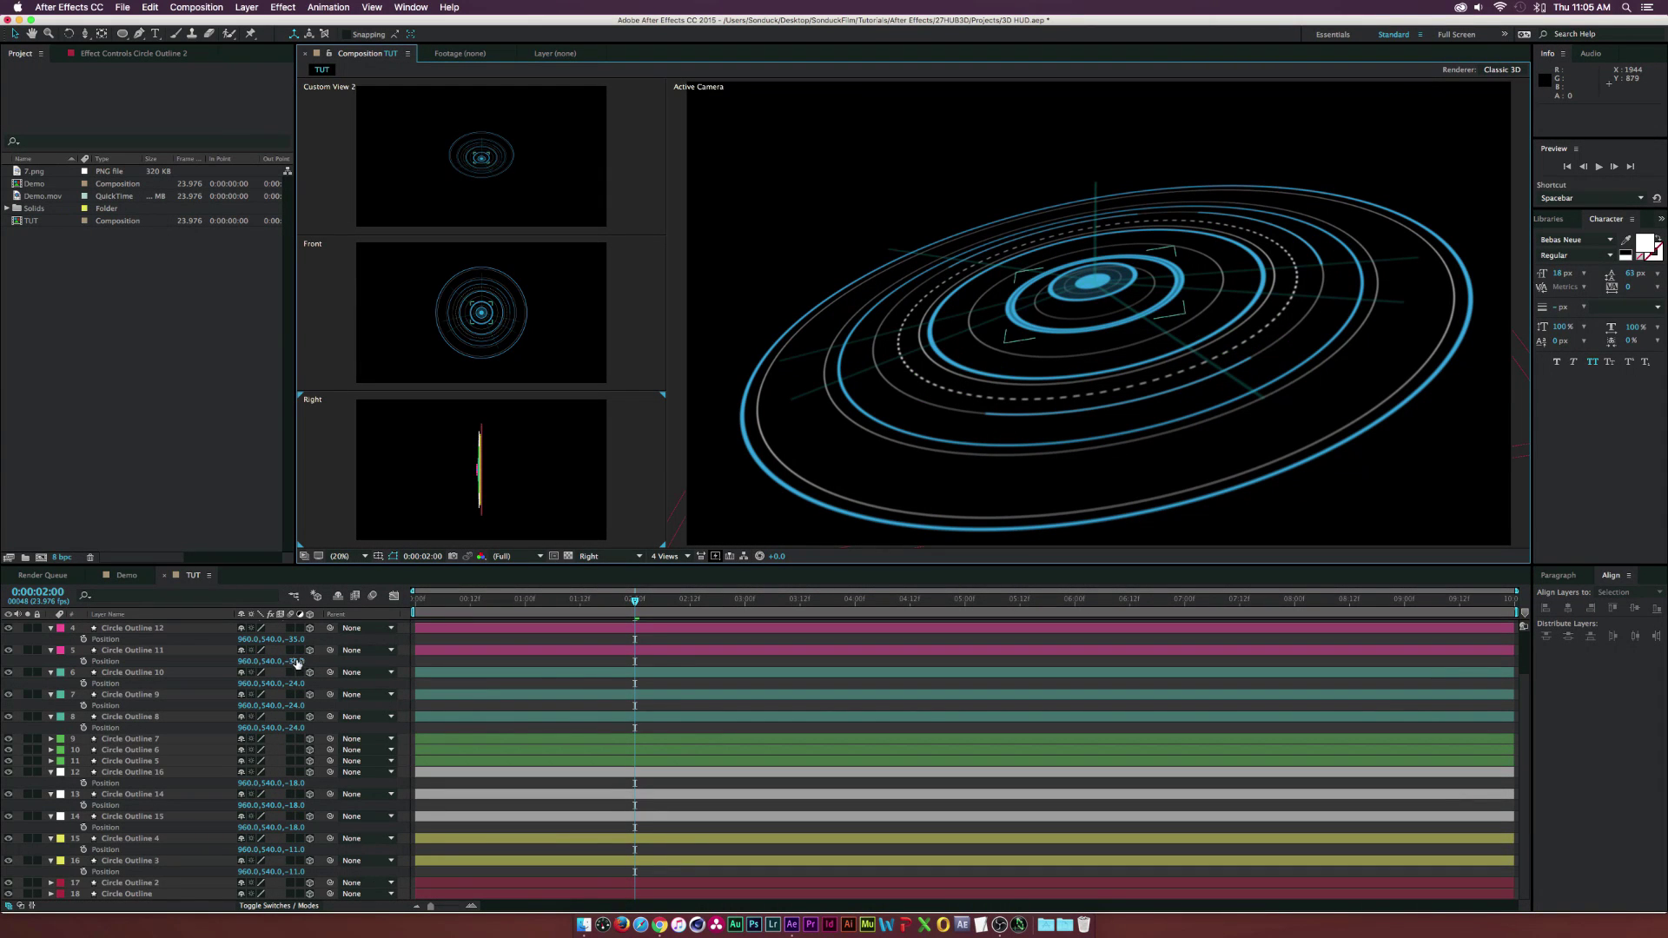
pyautogui.scroll(3, 271, 764)
pyautogui.scroll(-3, 276, 871)
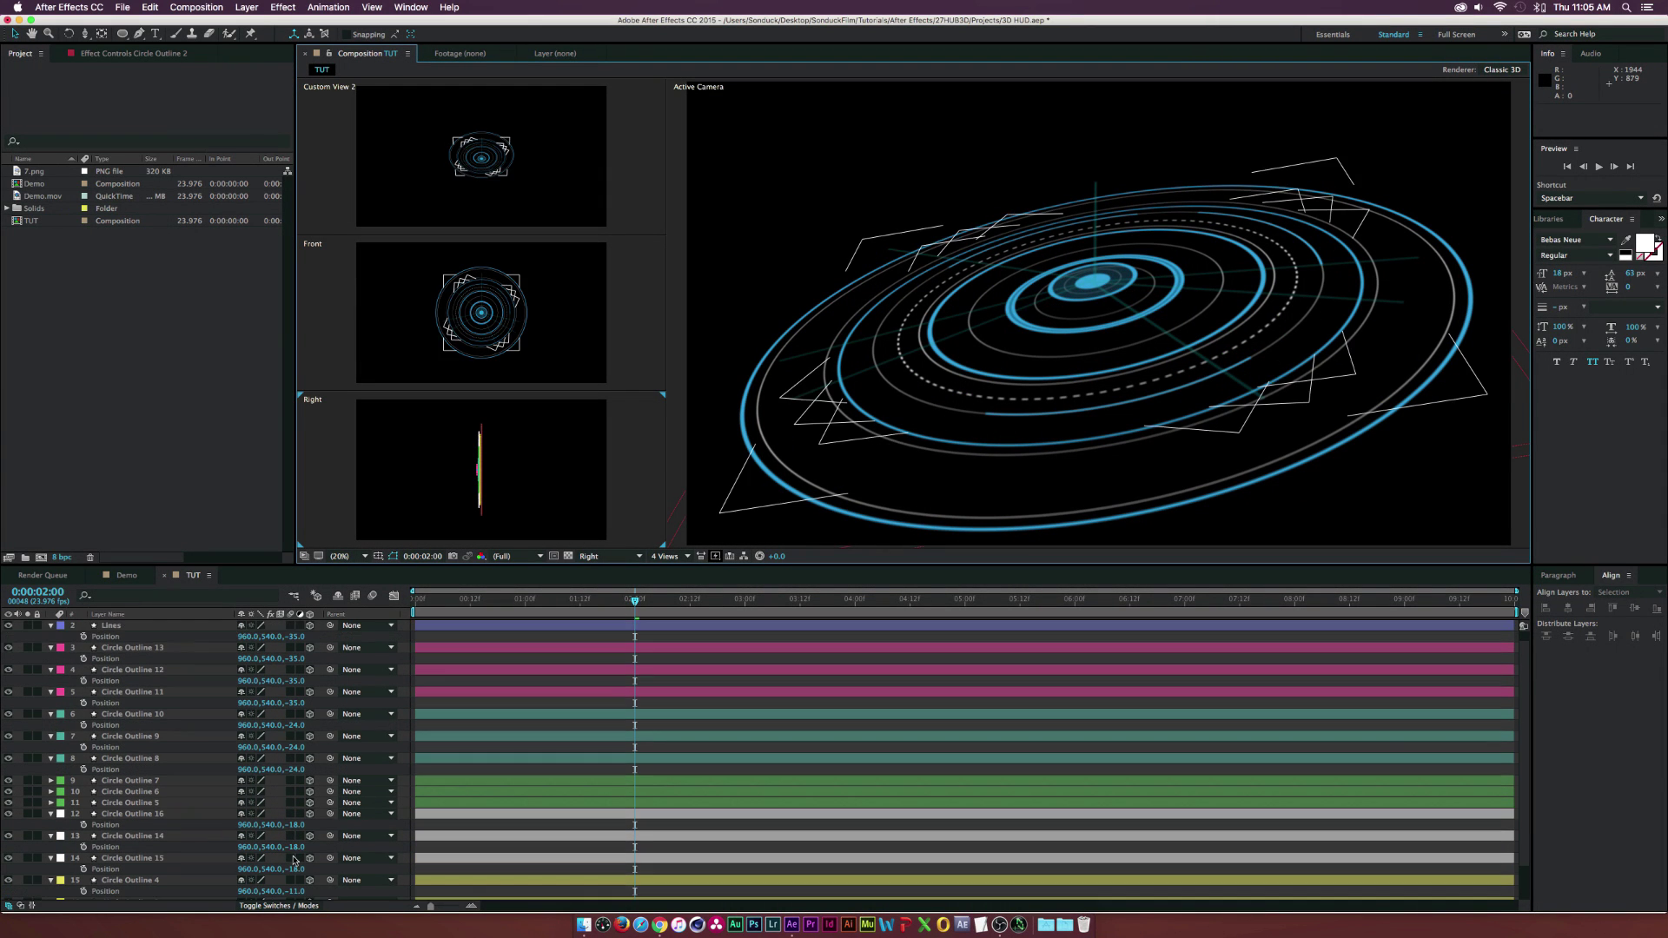
# Inspect the layer spacing in the Right view, return the main view to Active Camera and collapse the layer properties
pyautogui.click(718, 432)
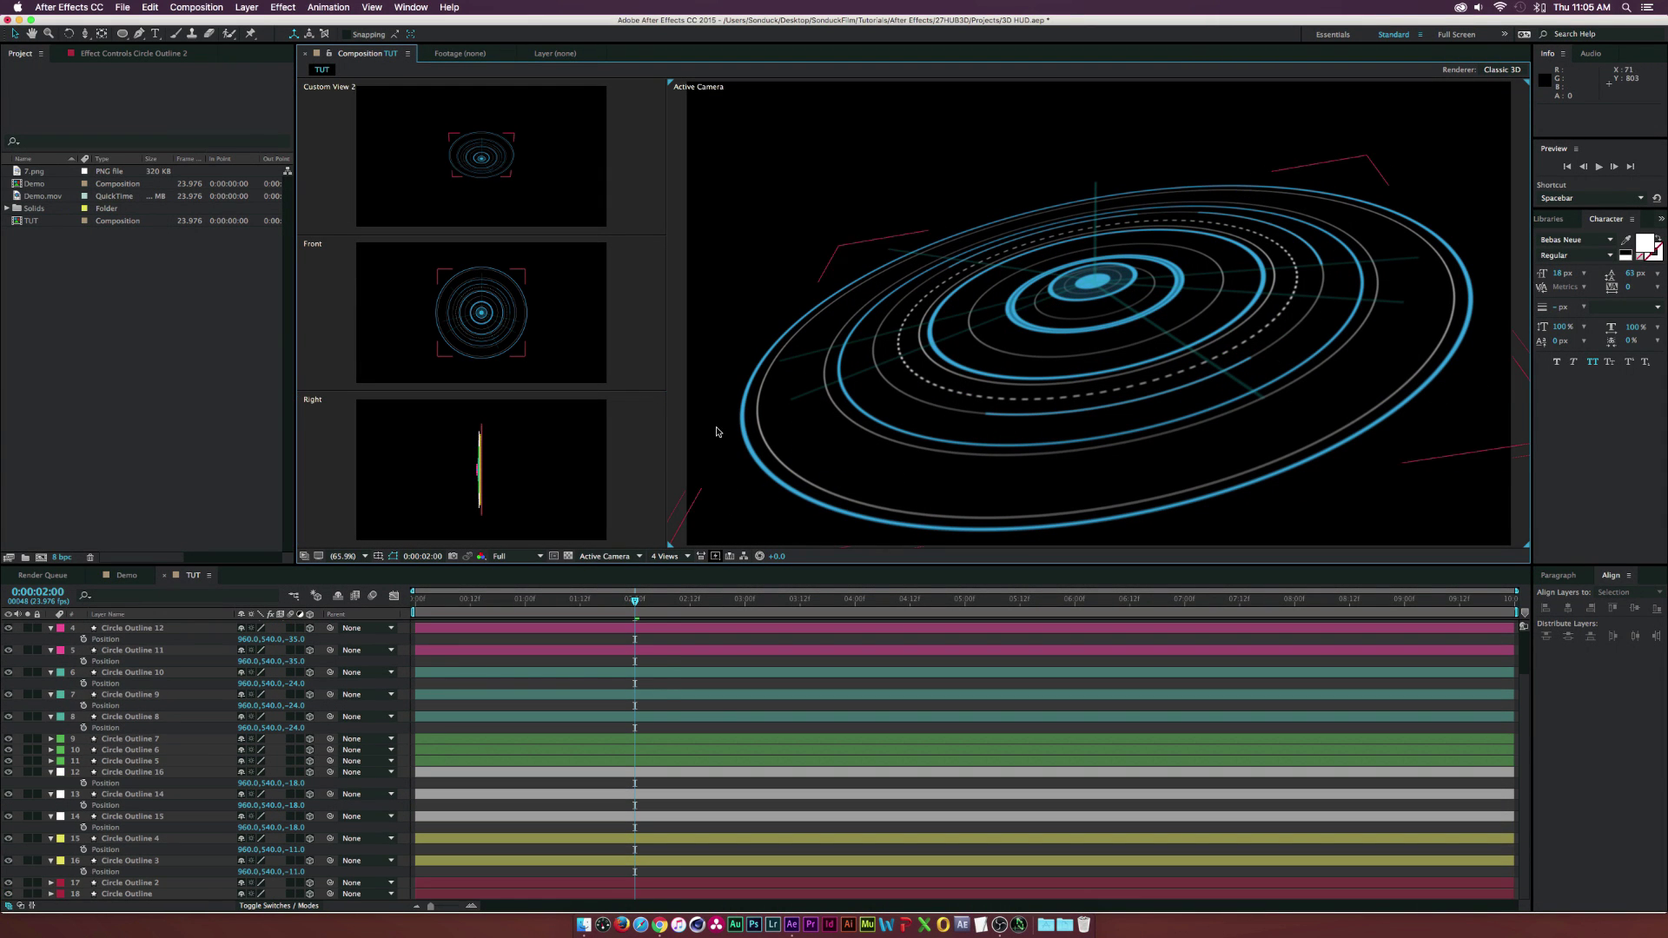
pyautogui.click(608, 556)
pyautogui.click(601, 658)
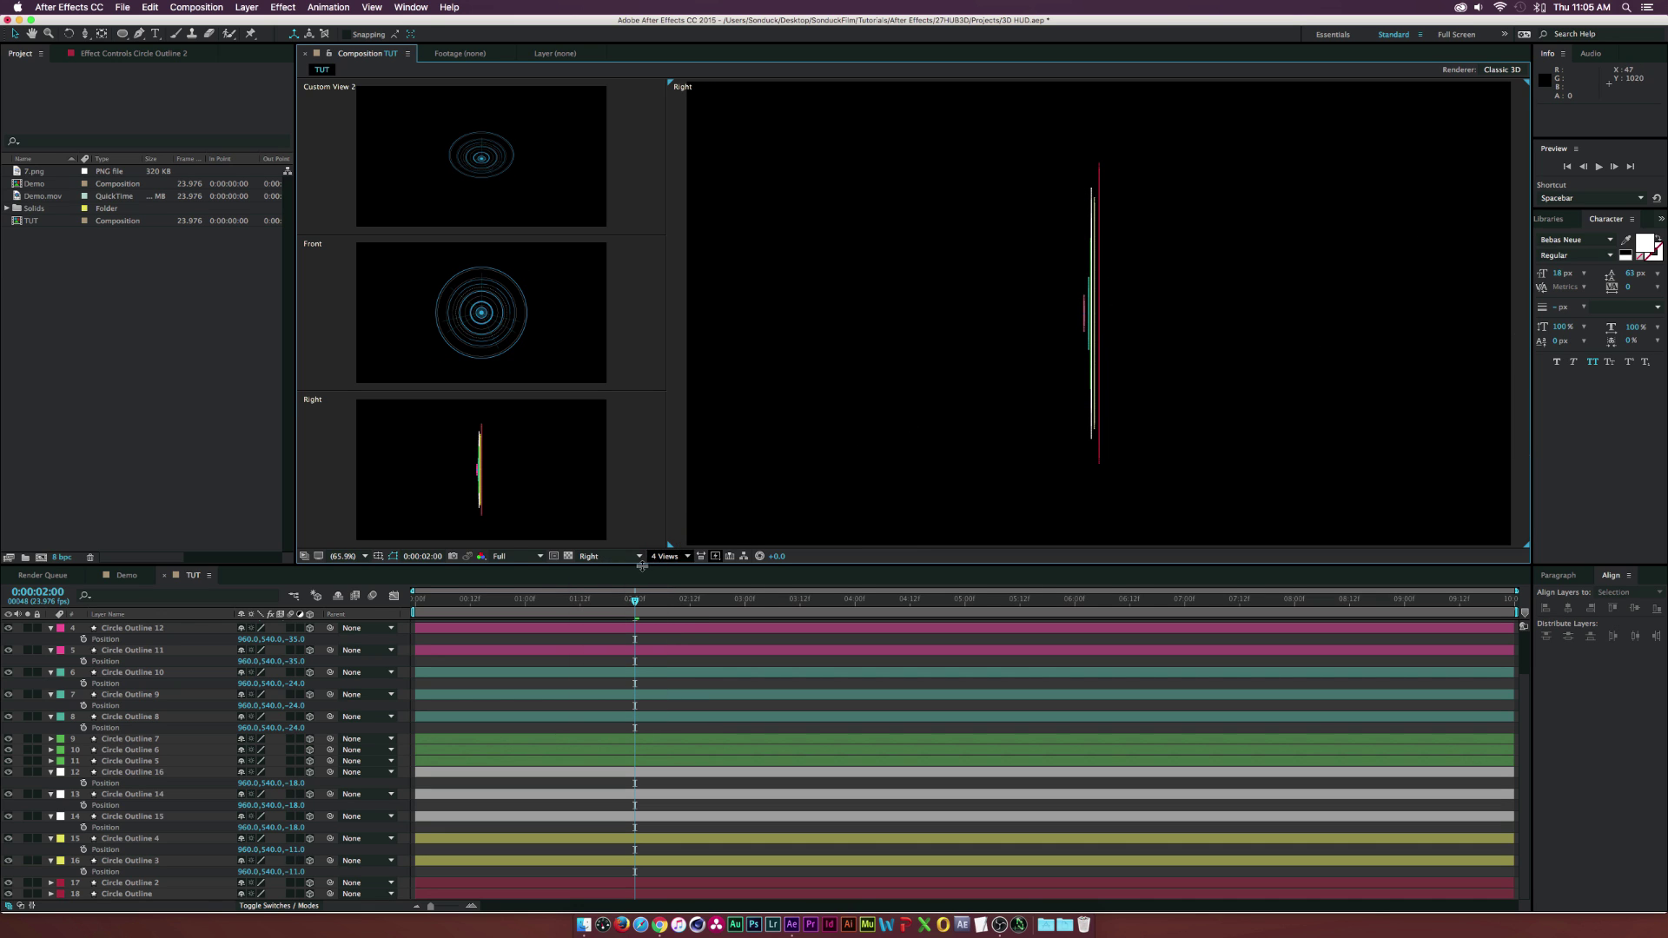
pyautogui.click(613, 556)
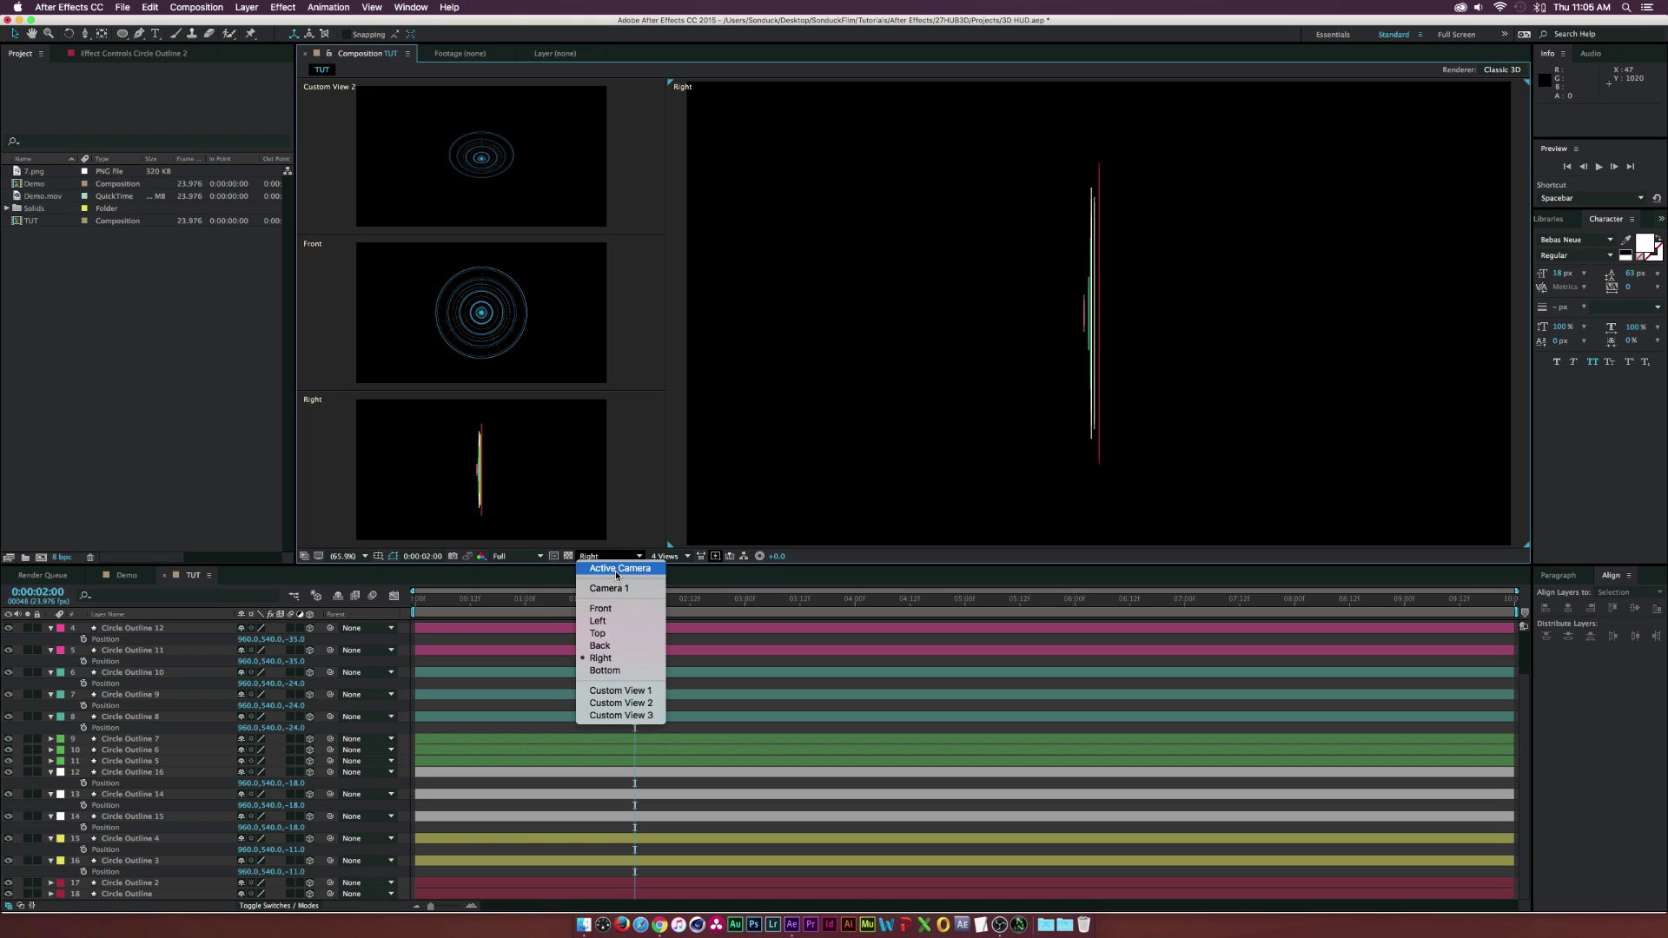
pyautogui.click(617, 568)
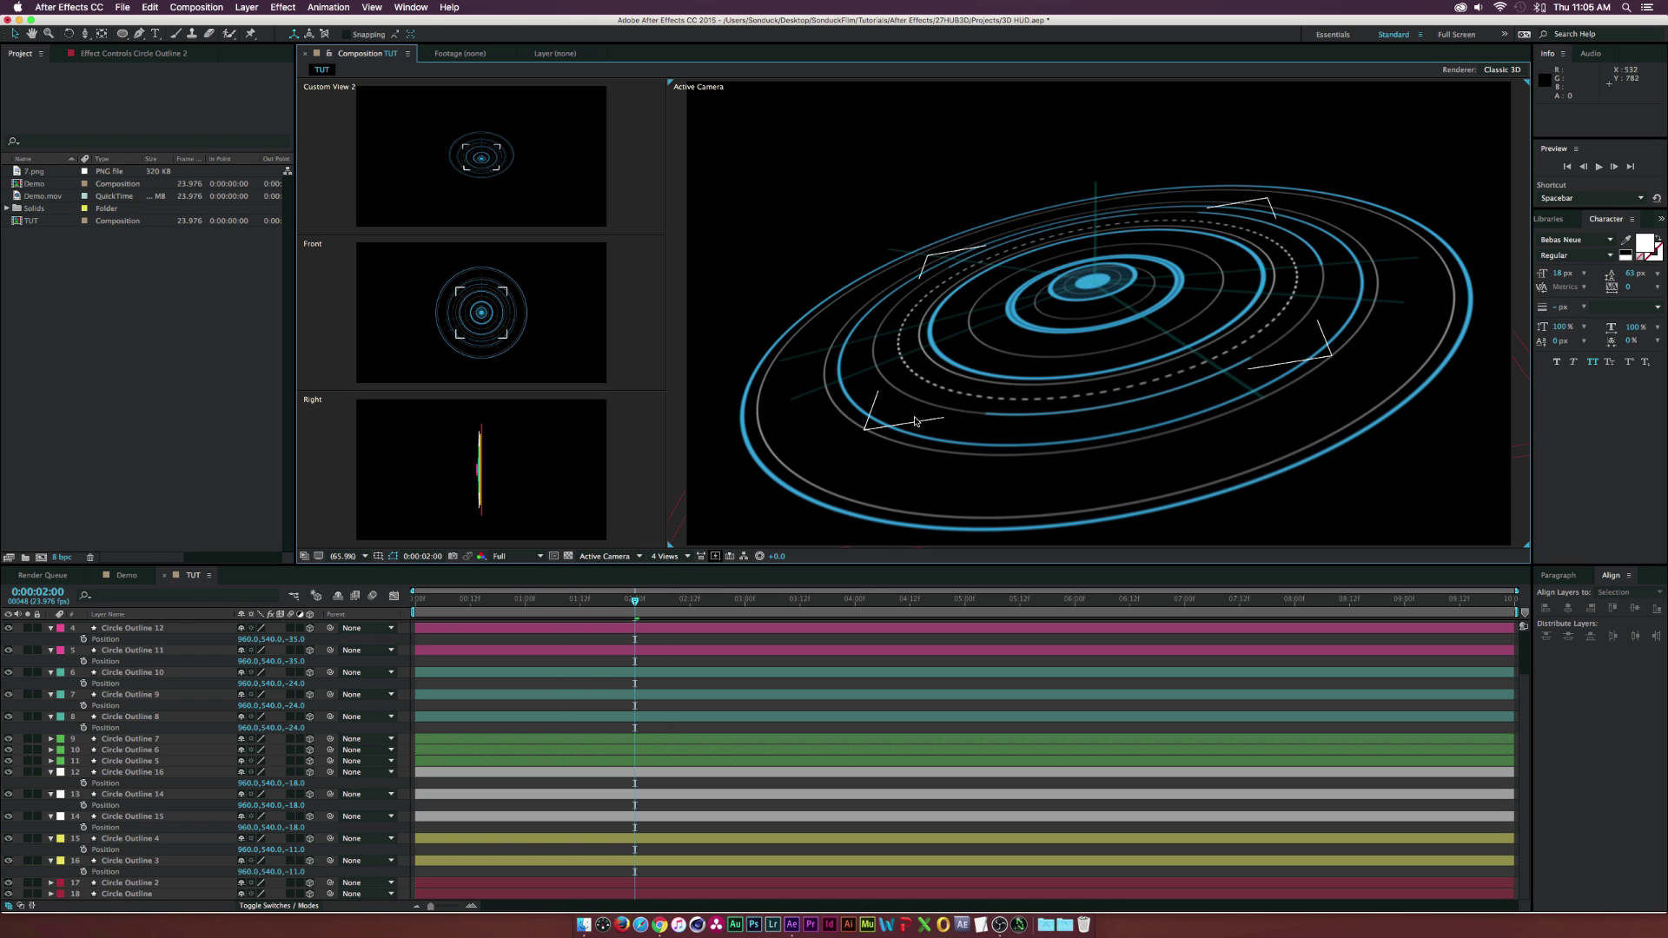
pyautogui.click(475, 662)
pyautogui.press('u')
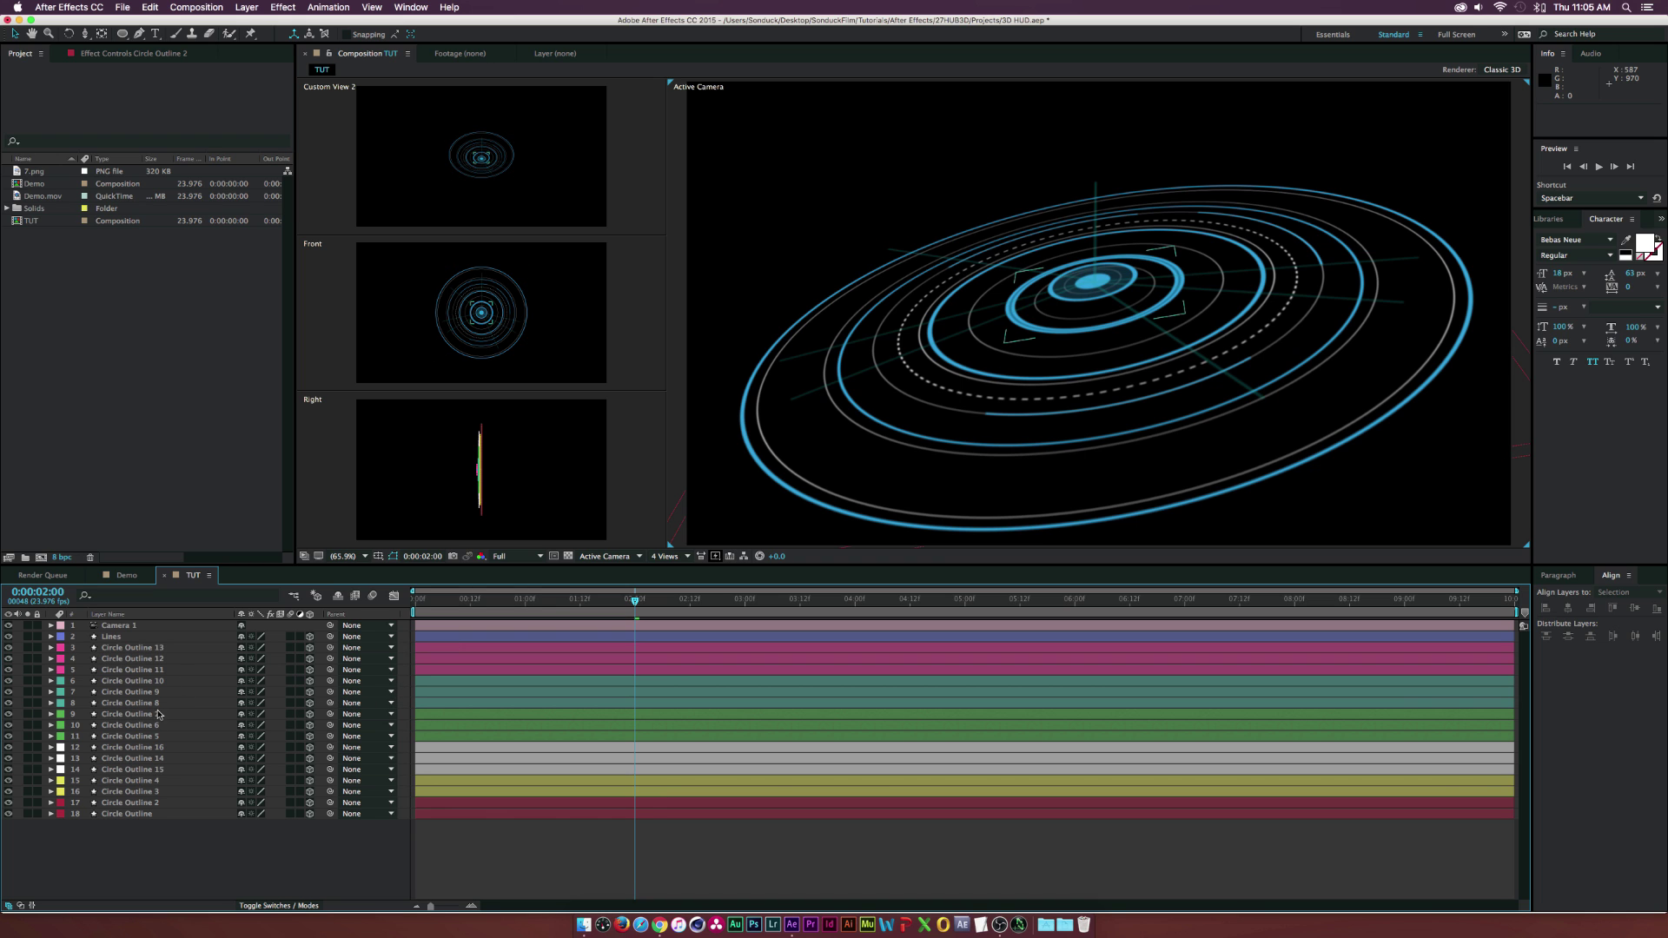
# Duplicate the Circle Outline 5 layer and place the copy directly below Camera 1 in the layer stack
pyautogui.click(127, 693)
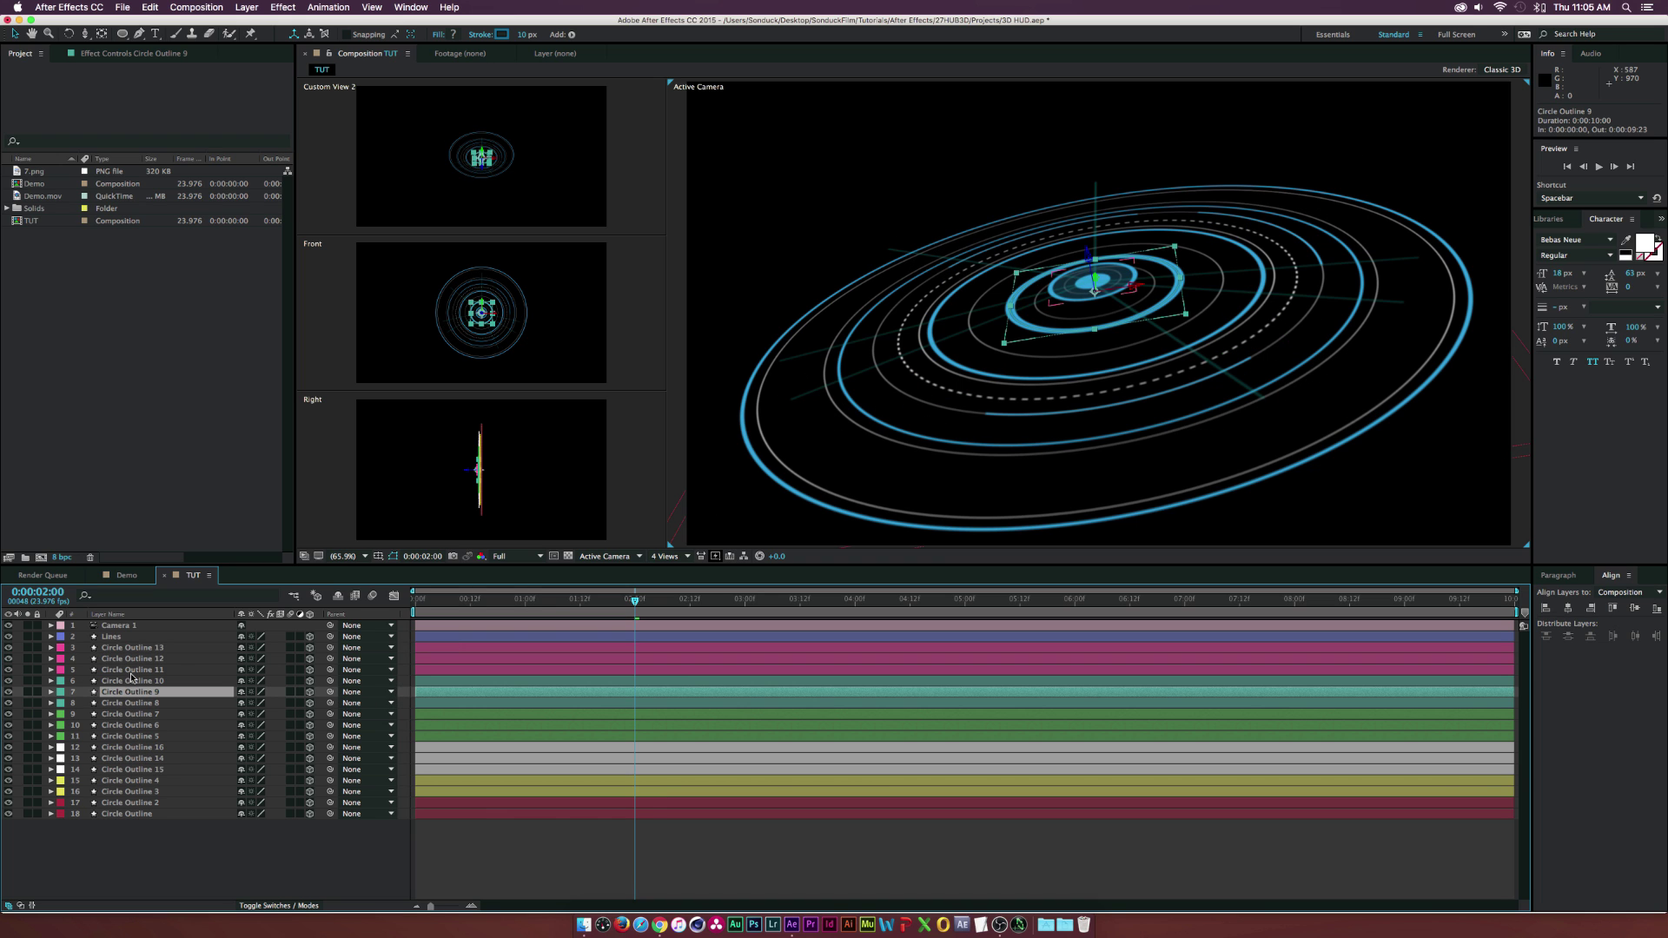
pyautogui.click(131, 671)
pyautogui.click(132, 659)
pyautogui.click(133, 692)
pyautogui.click(134, 705)
pyautogui.click(129, 726)
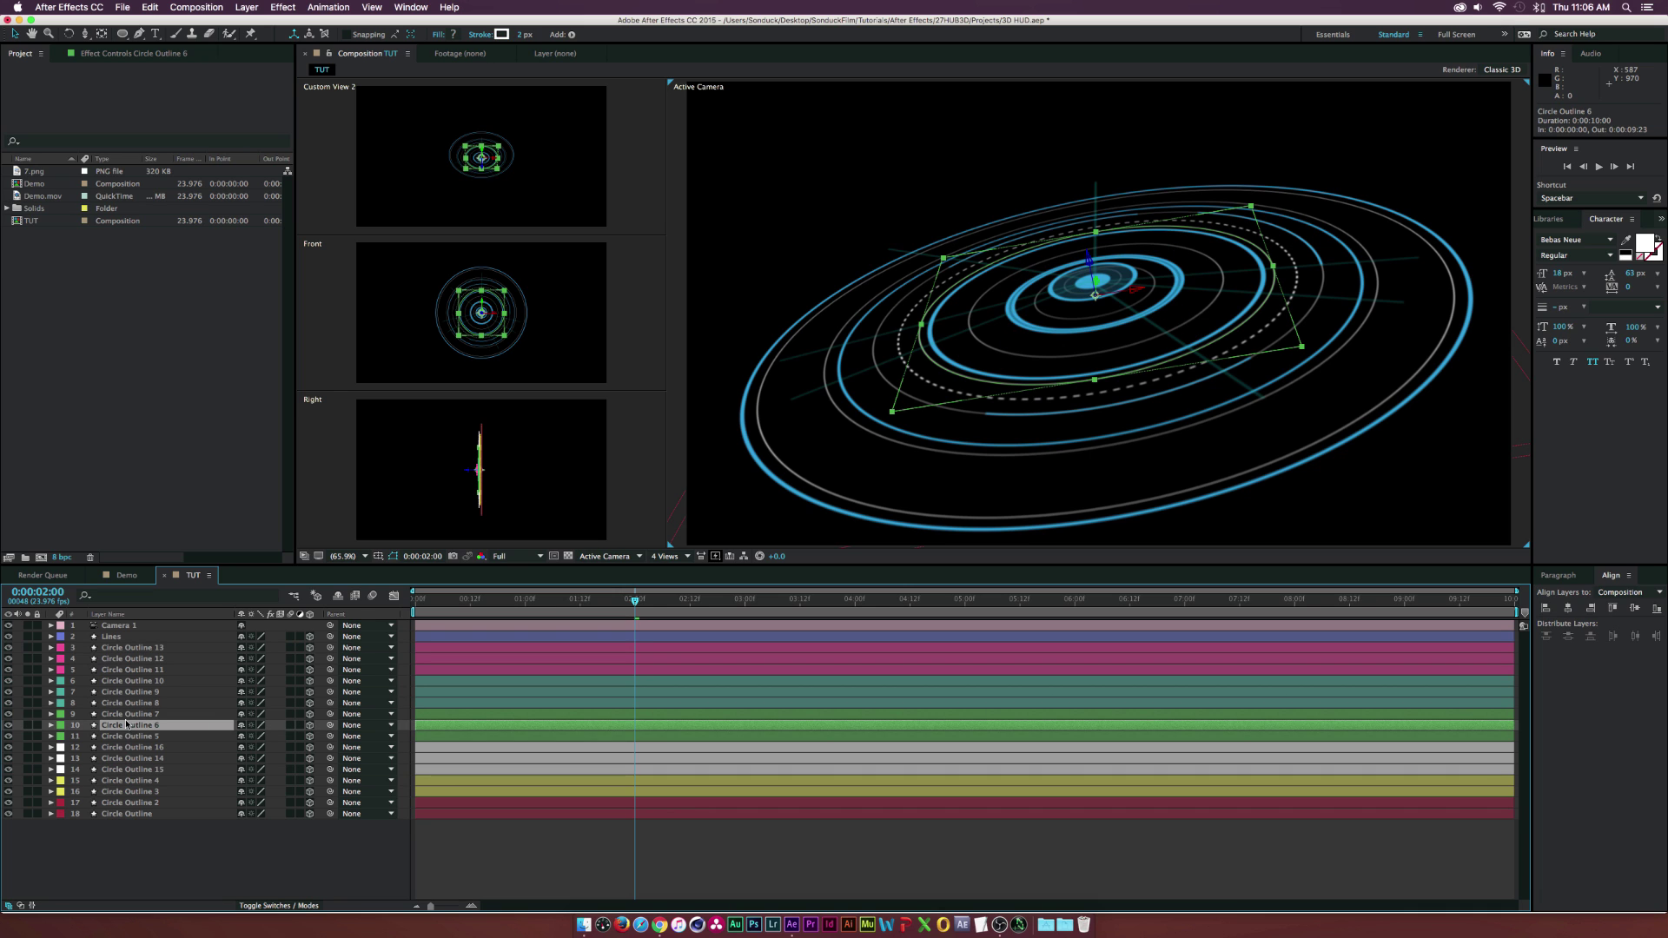
pyautogui.click(127, 714)
pyautogui.click(125, 737)
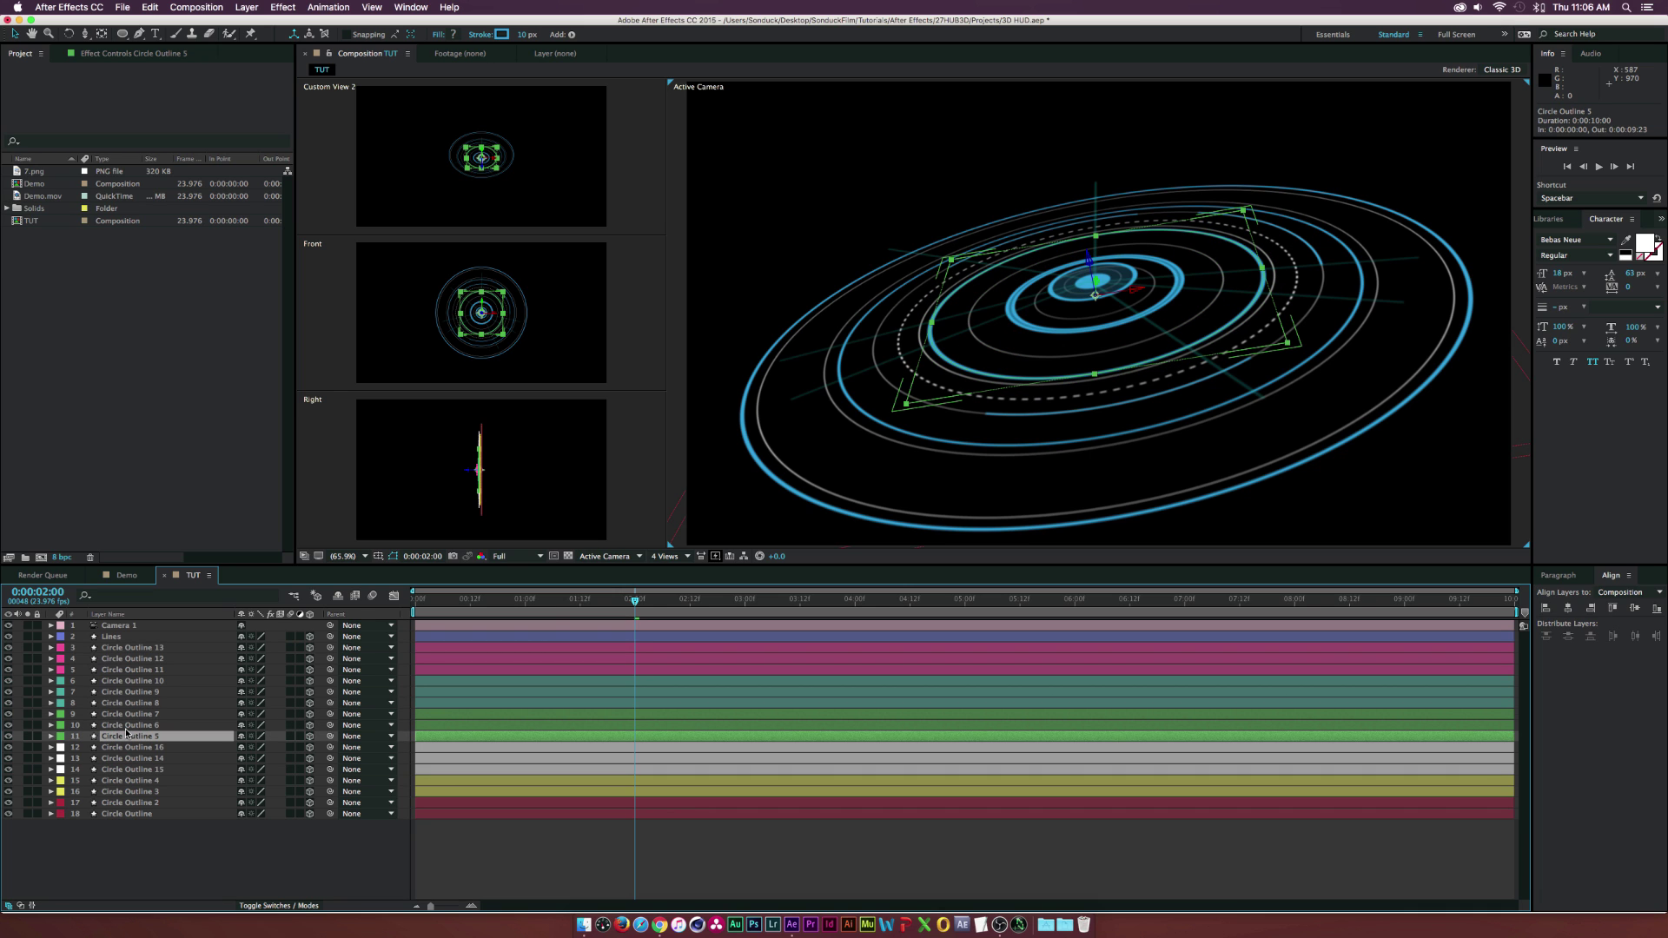
pyautogui.press('super+d')
pyautogui.moveTo(127, 737); pyautogui.dragTo(126, 638)
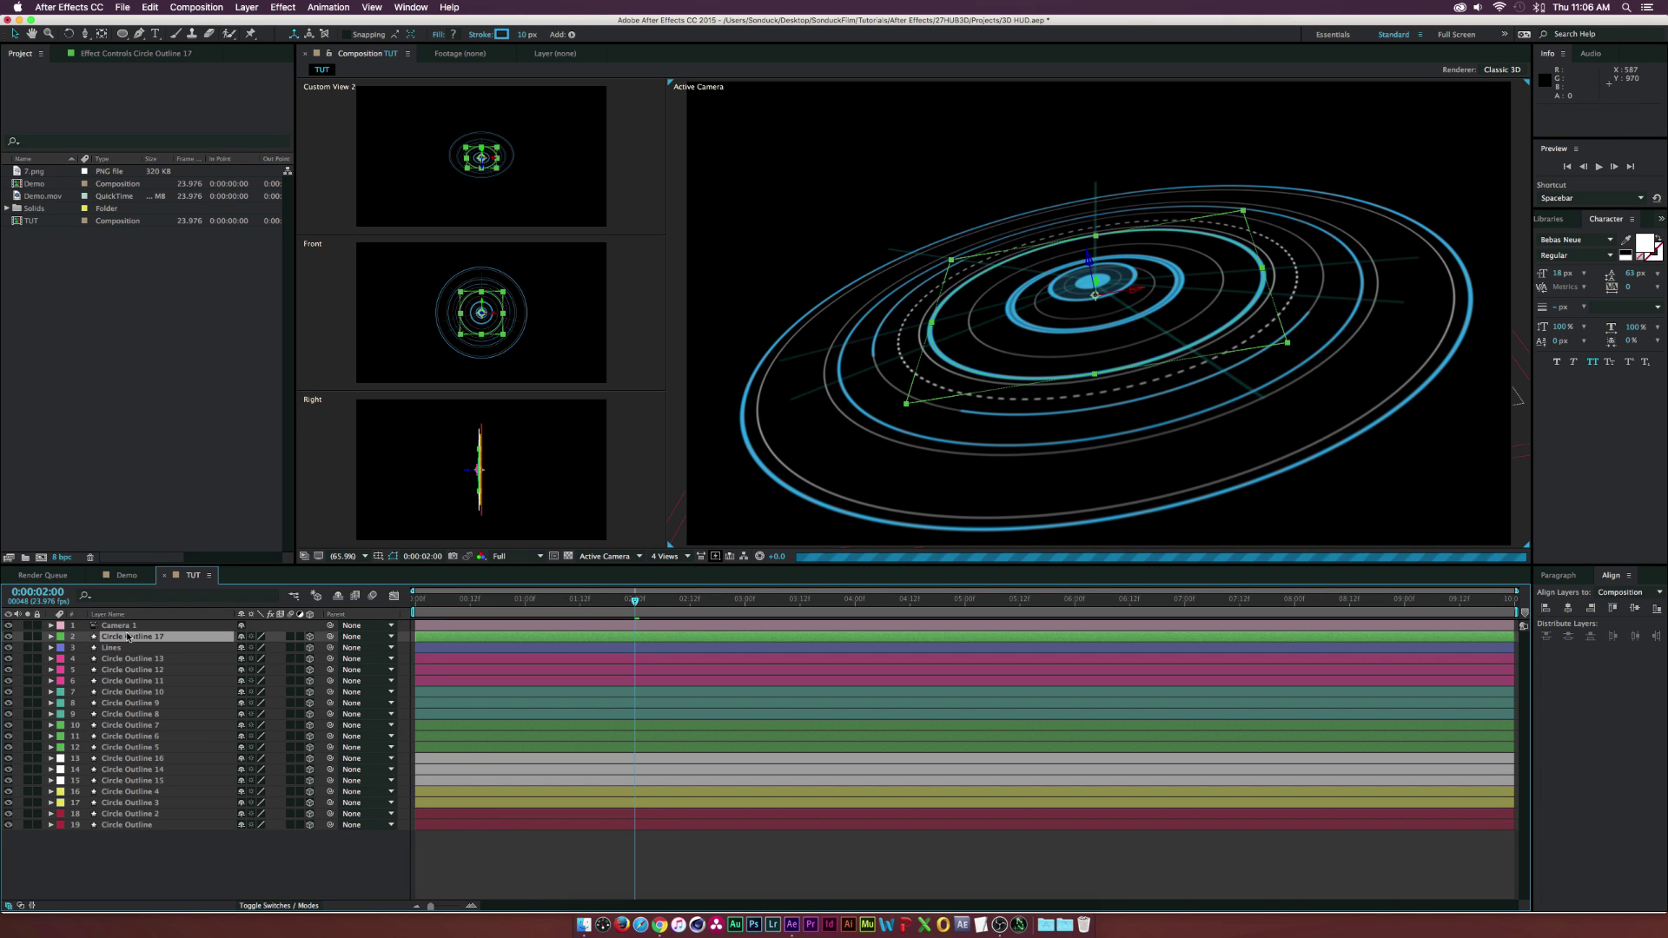
# Rotate the duplicated circle to 63° on both X and Y and change its stroke color to orange-red DF642A
pyautogui.press('r')
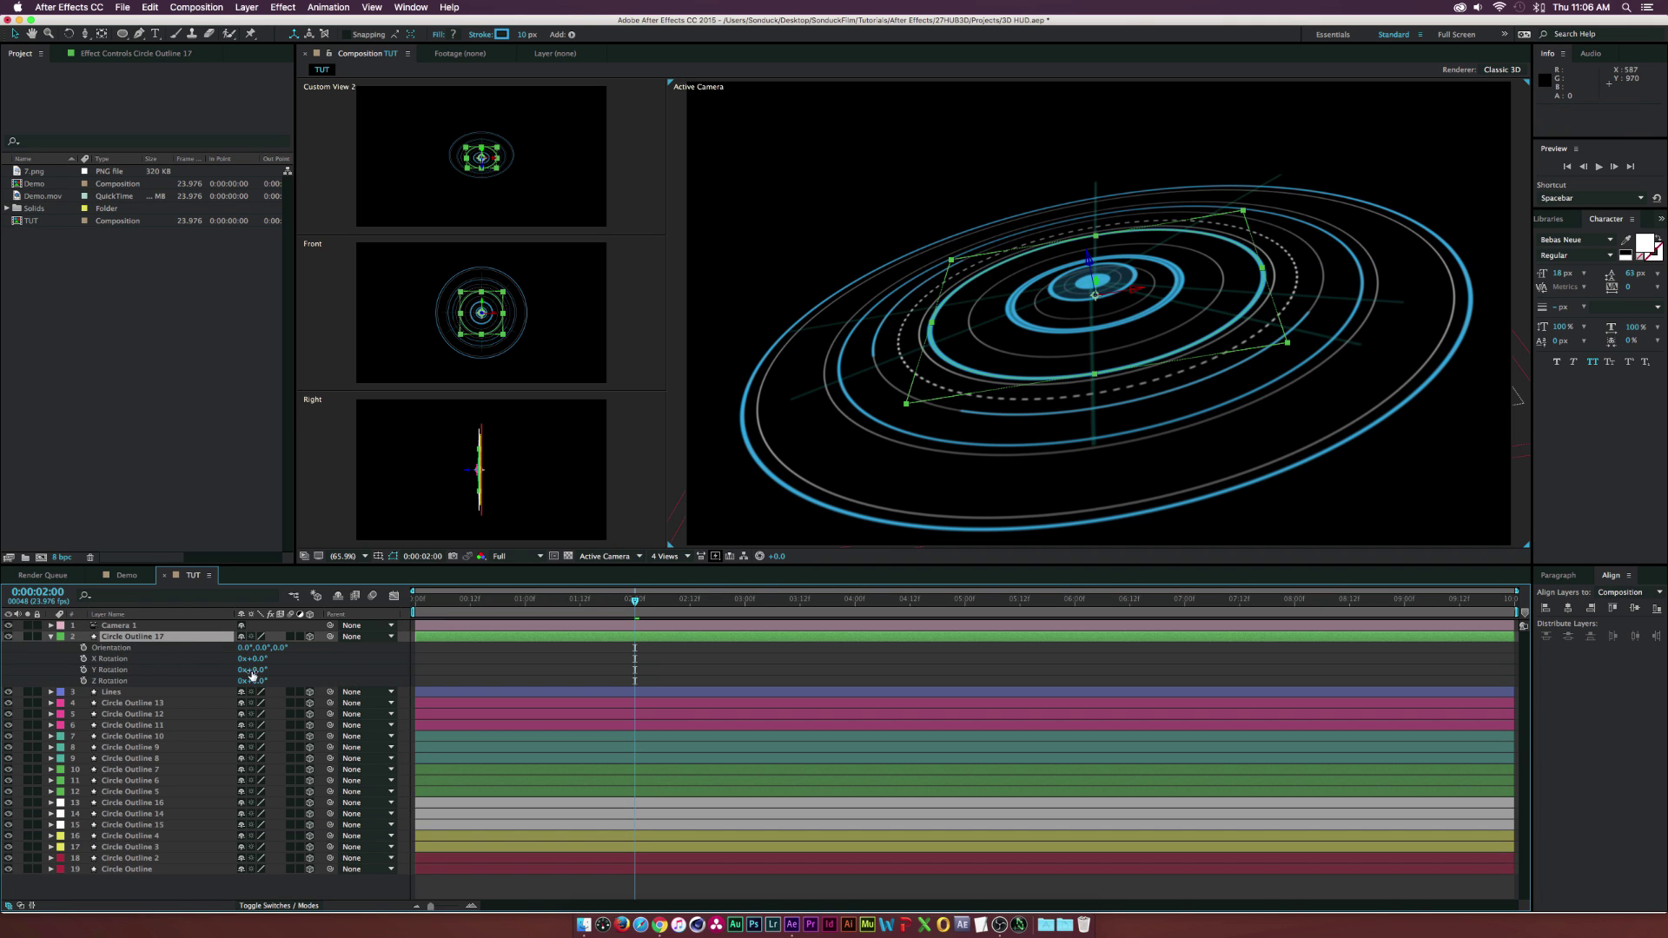
pyautogui.moveTo(259, 674)
pyautogui.mouseDown()
pyautogui.moveTo(321, 658)
pyautogui.moveTo(251, 669)
pyautogui.mouseUp()
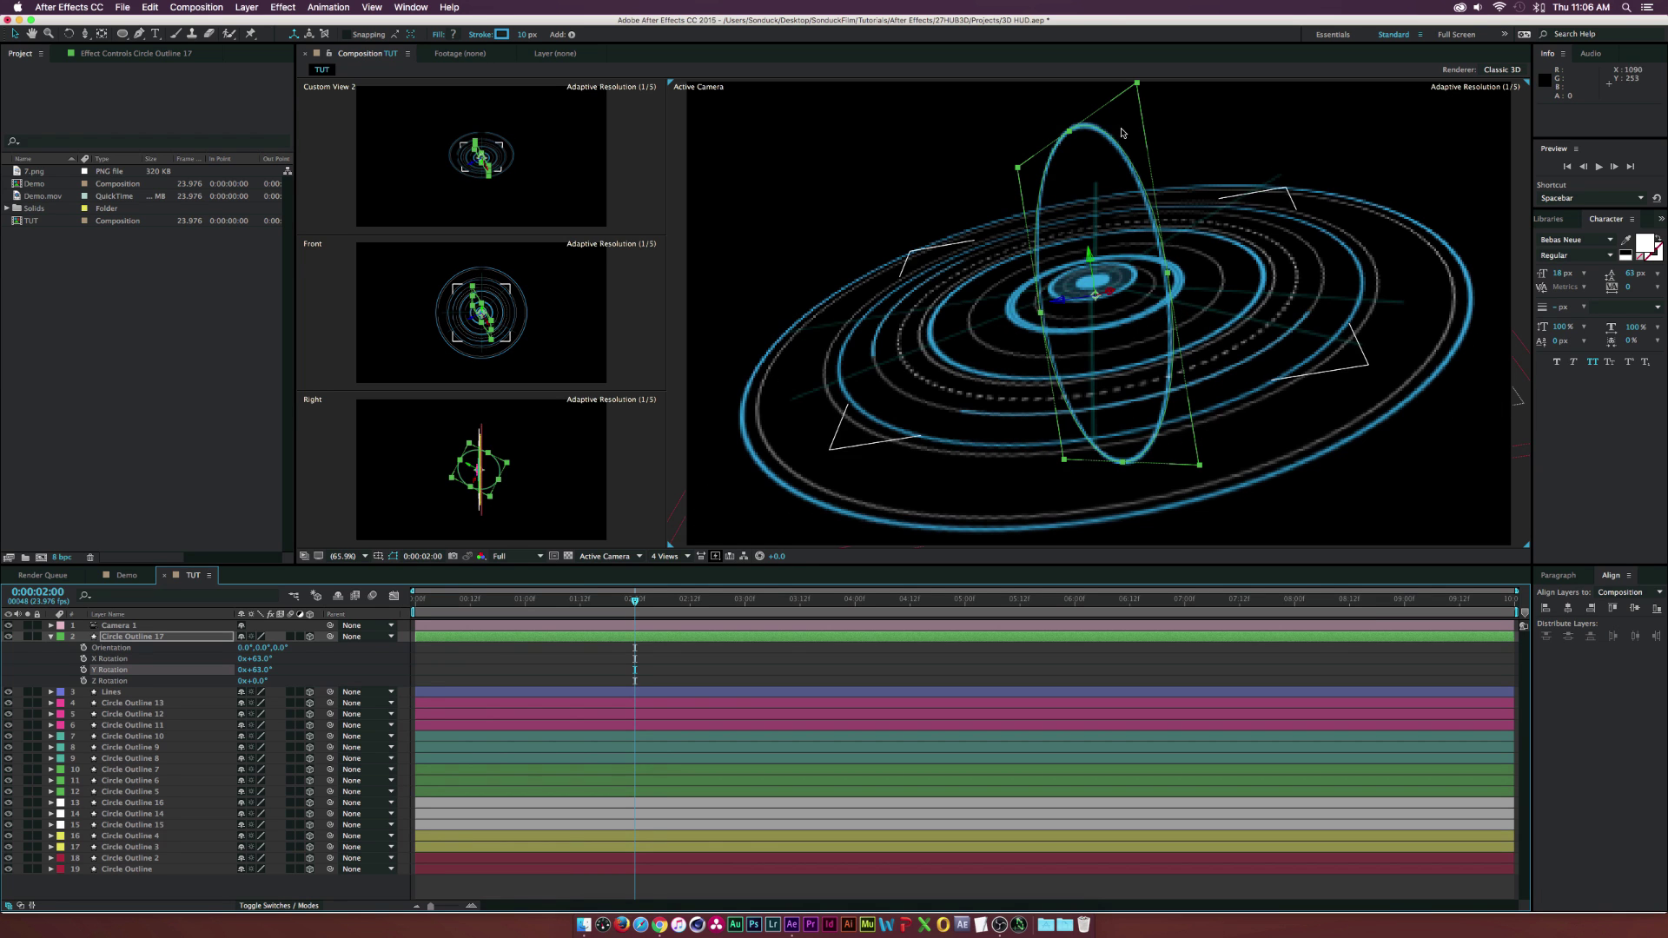
pyautogui.click(501, 35)
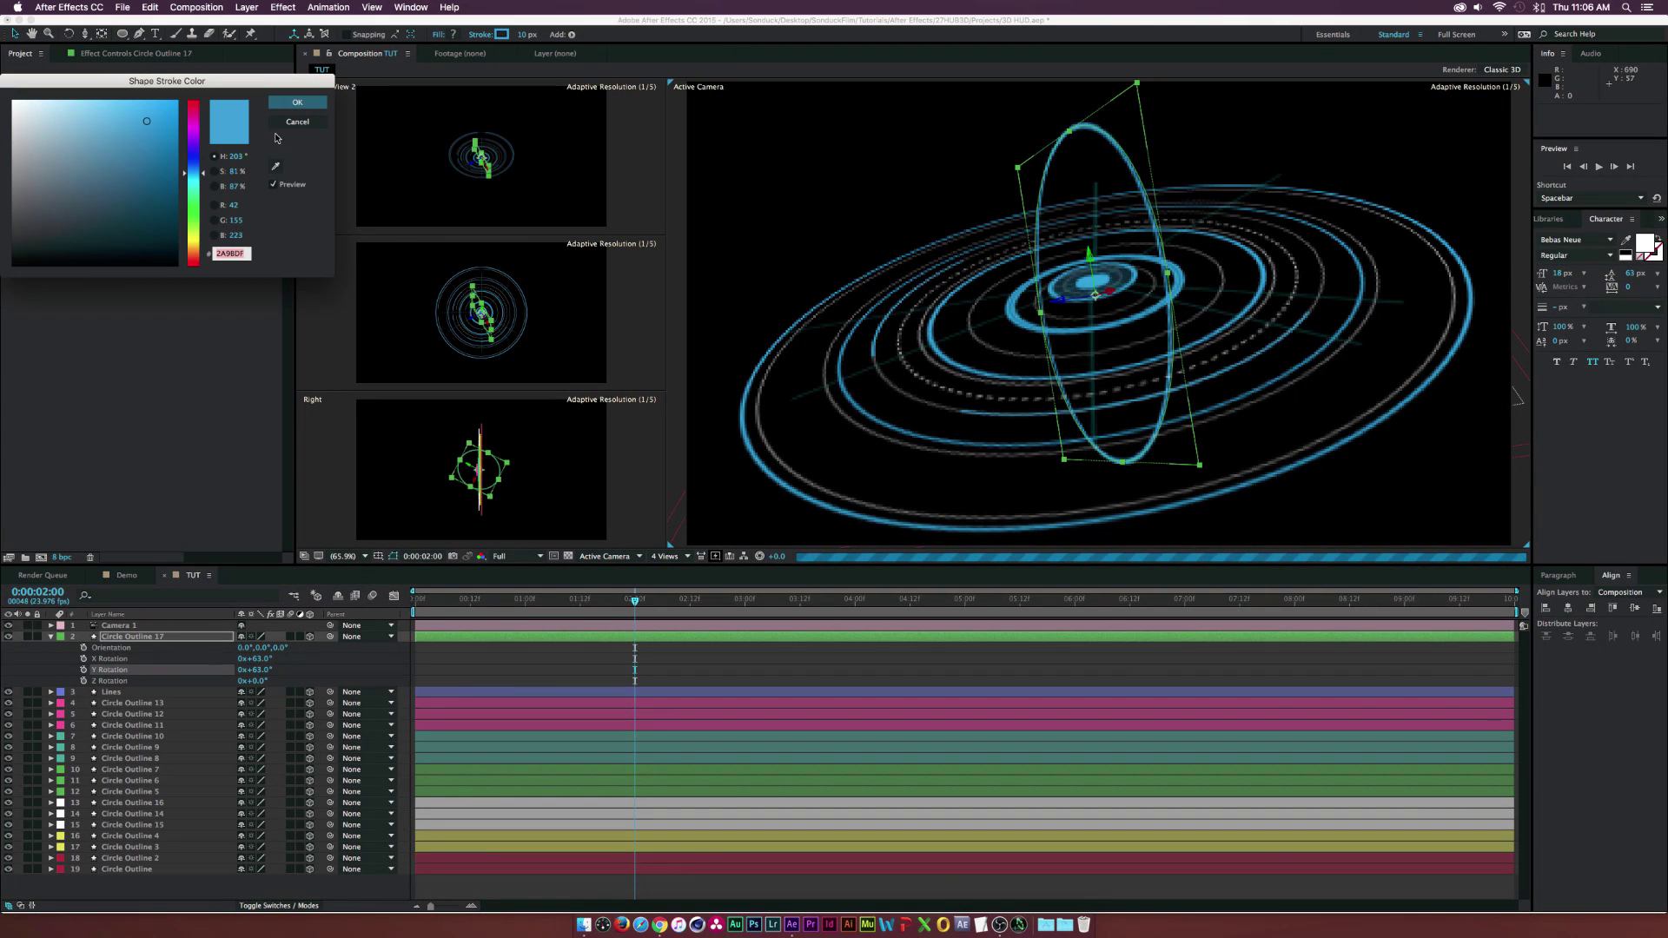
pyautogui.moveTo(193, 215); pyautogui.dragTo(193, 260)
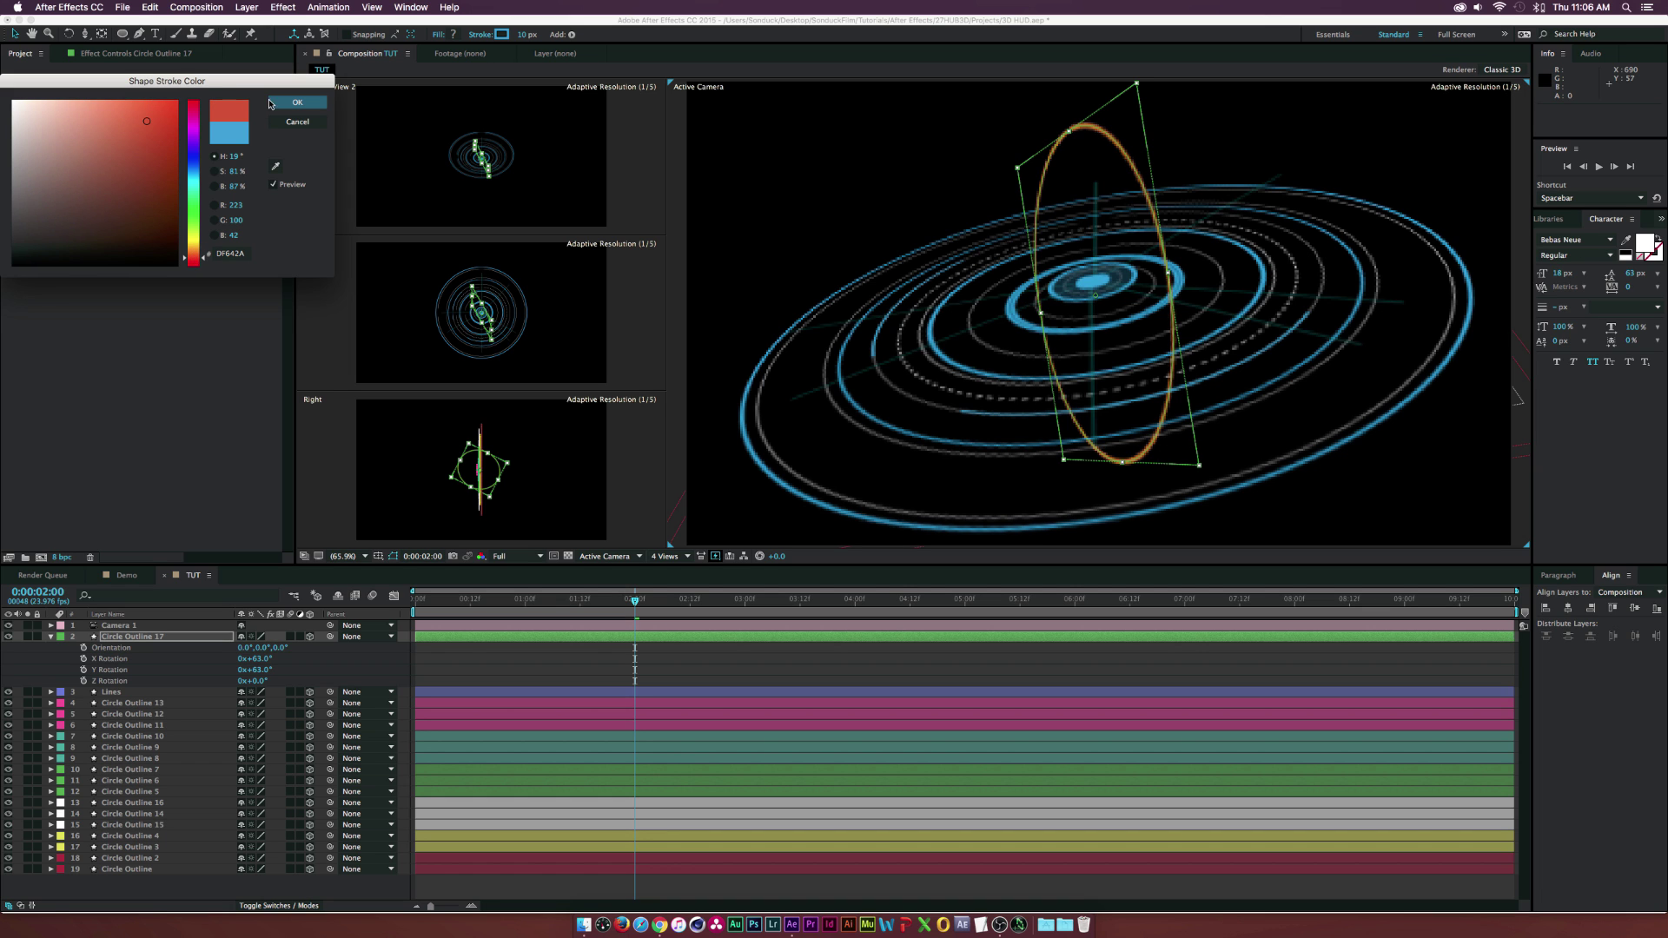
pyautogui.click(297, 102)
pyautogui.click(451, 662)
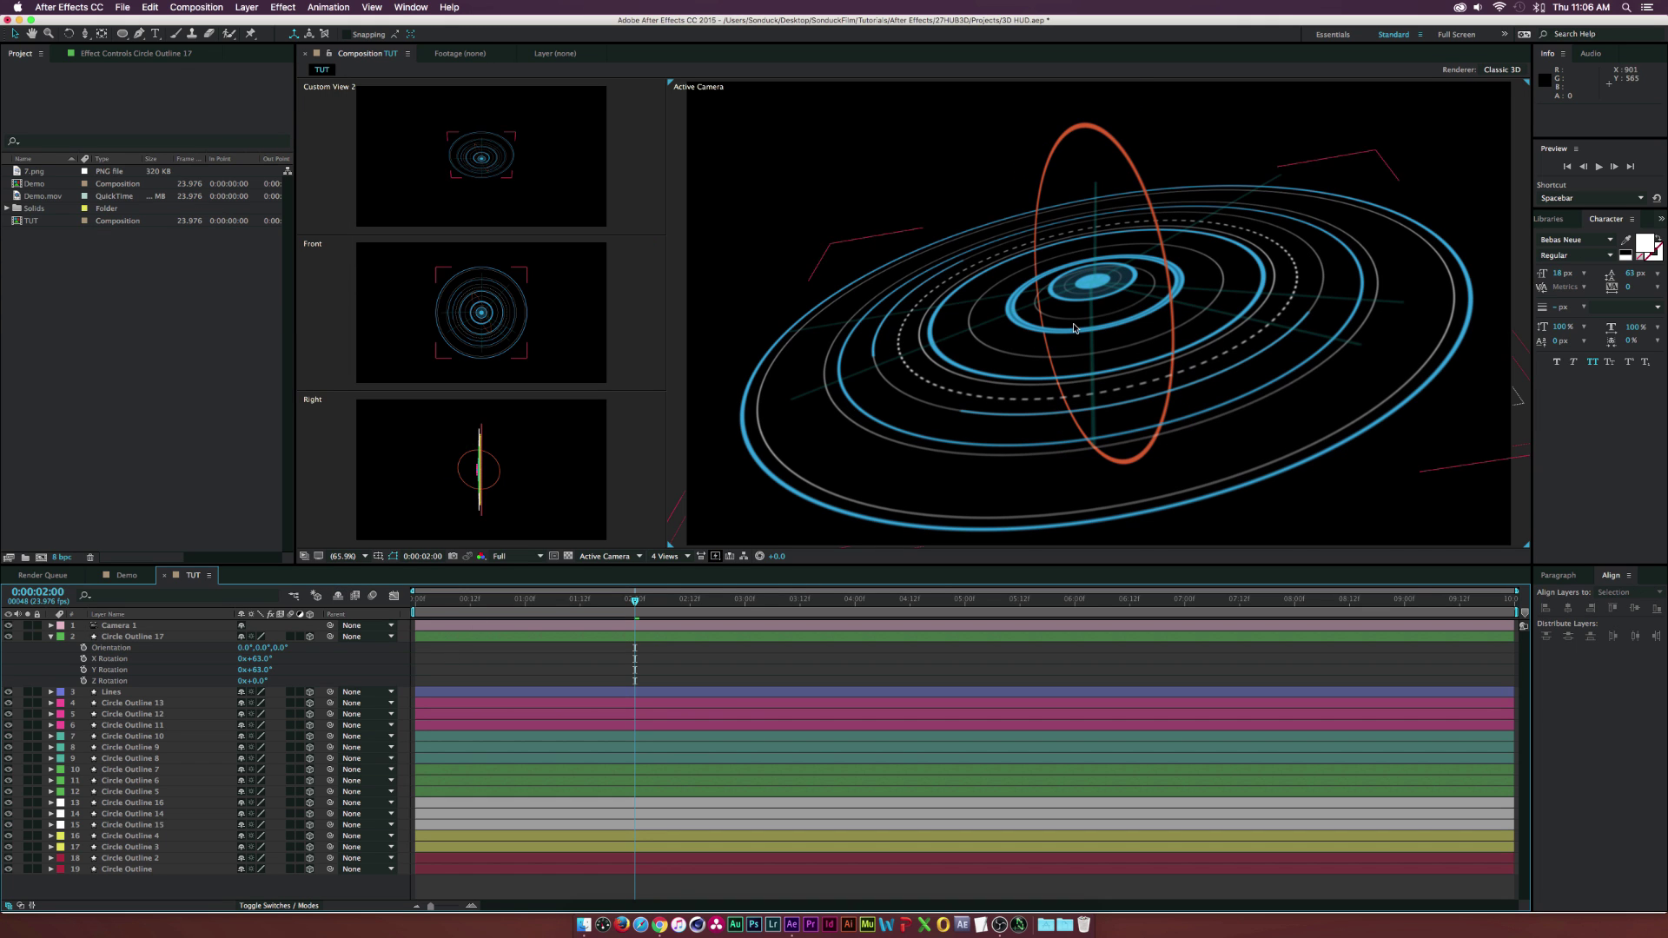
# Expand the duplicated circle's Stroke 1 properties under Ellipse 1 and add dashes to the stroke
pyautogui.click(125, 639)
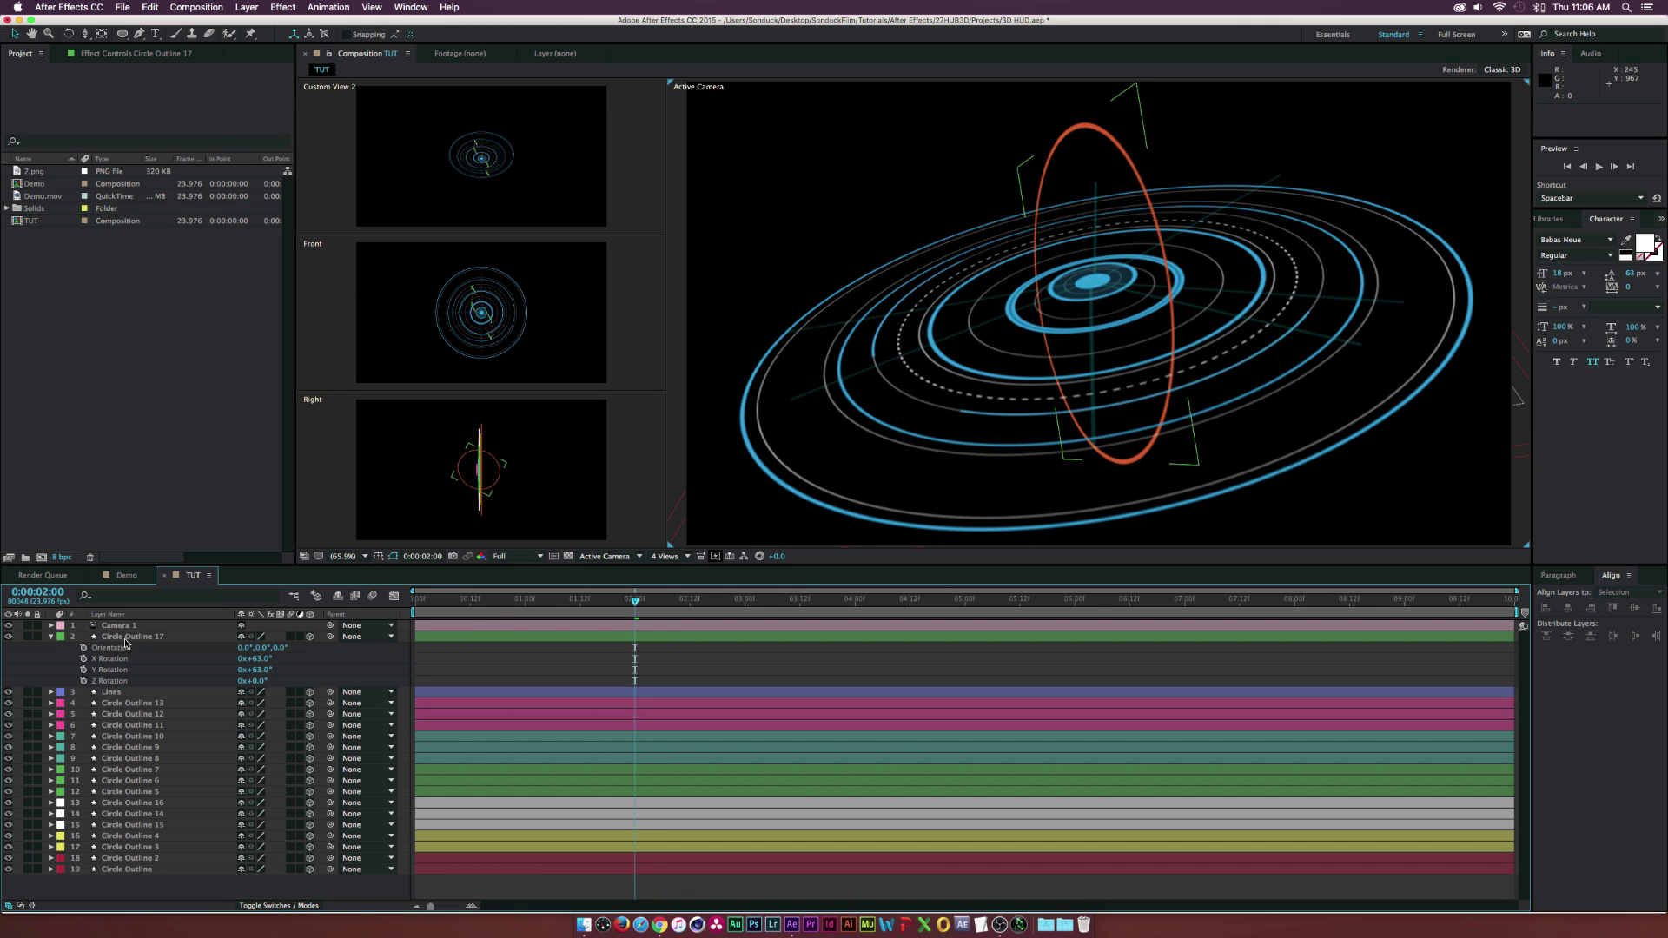
pyautogui.click(125, 639)
pyautogui.click(51, 638)
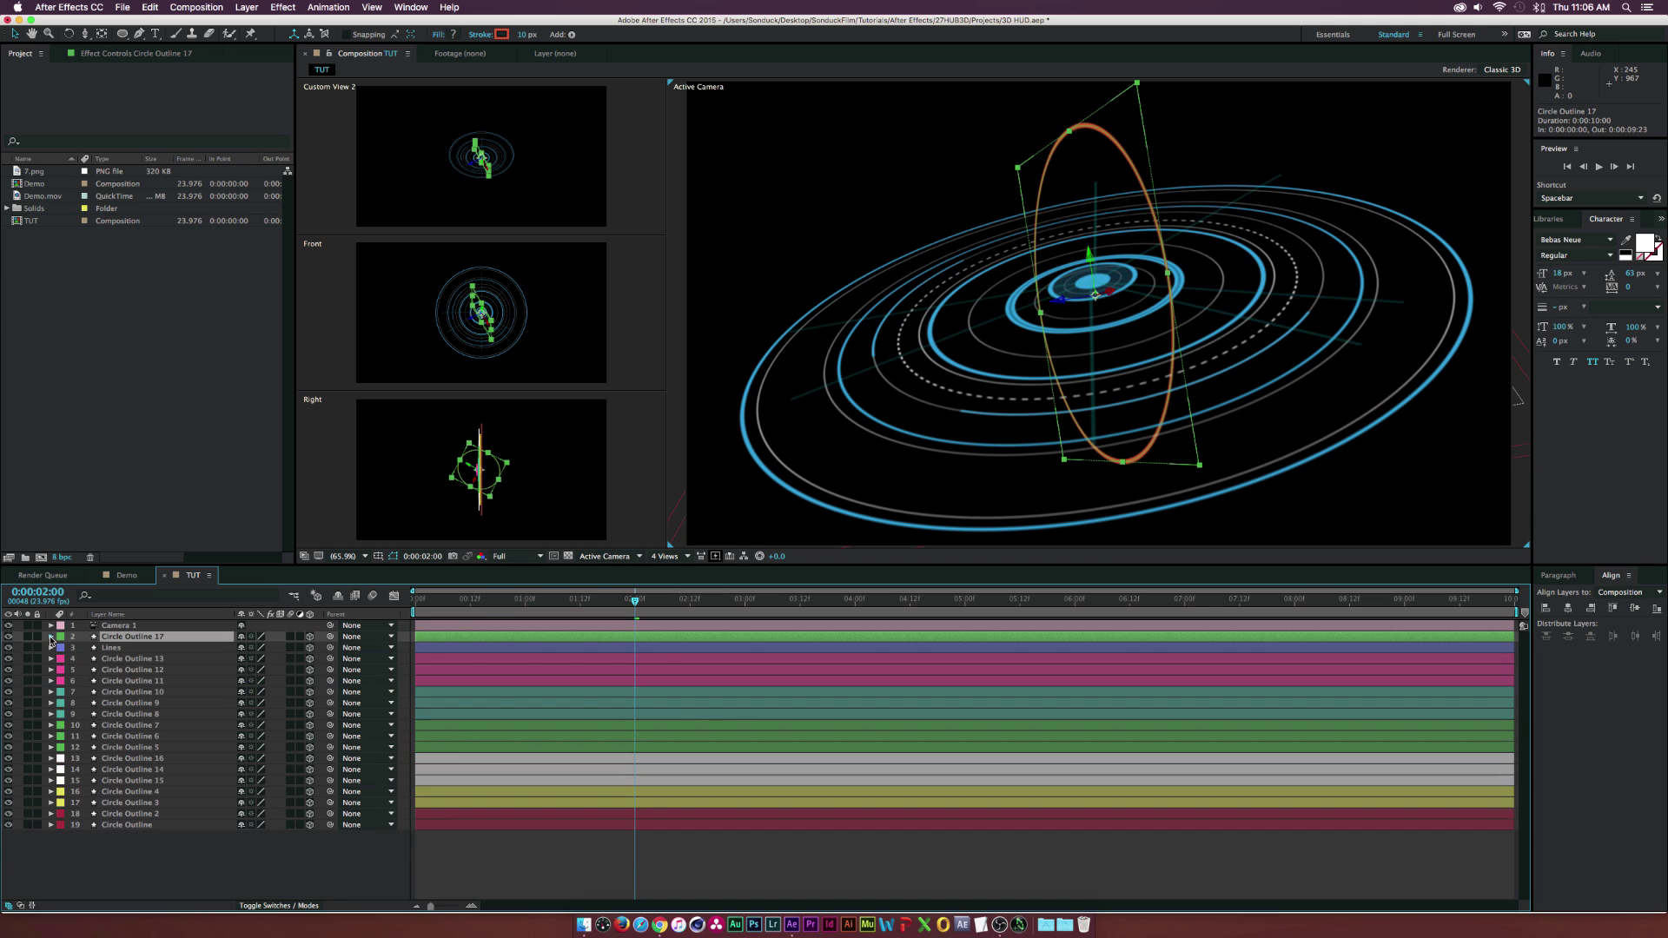
pyautogui.click(50, 638)
pyautogui.click(63, 648)
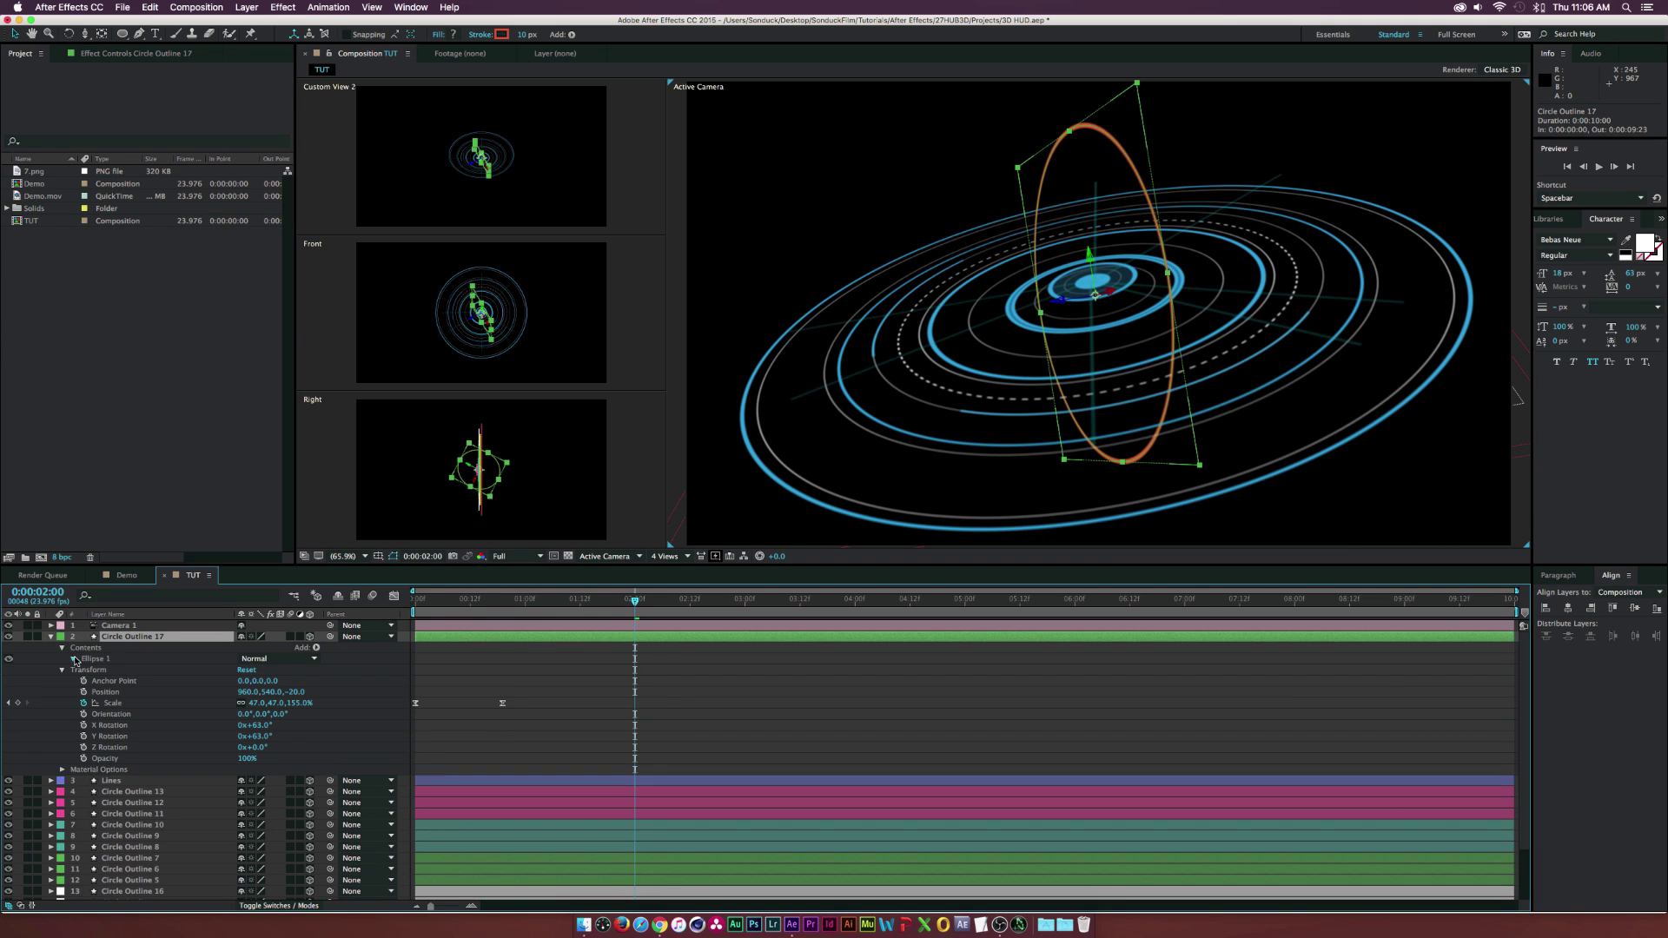
pyautogui.click(75, 660)
pyautogui.click(96, 681)
pyautogui.click(85, 681)
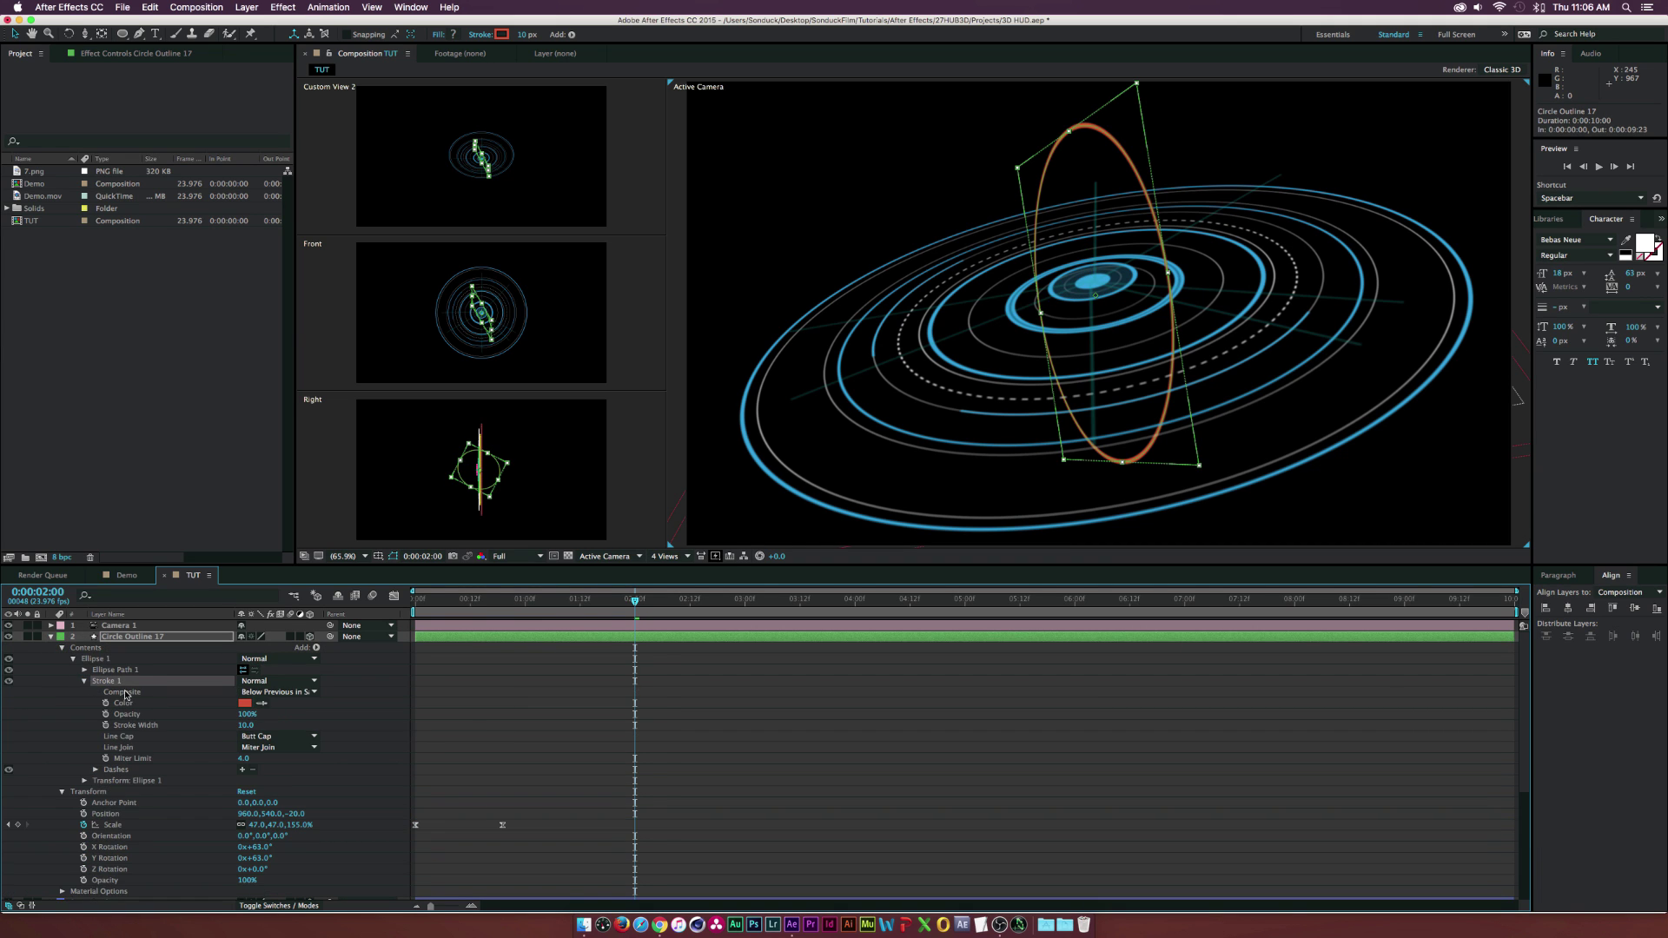
pyautogui.click(242, 770)
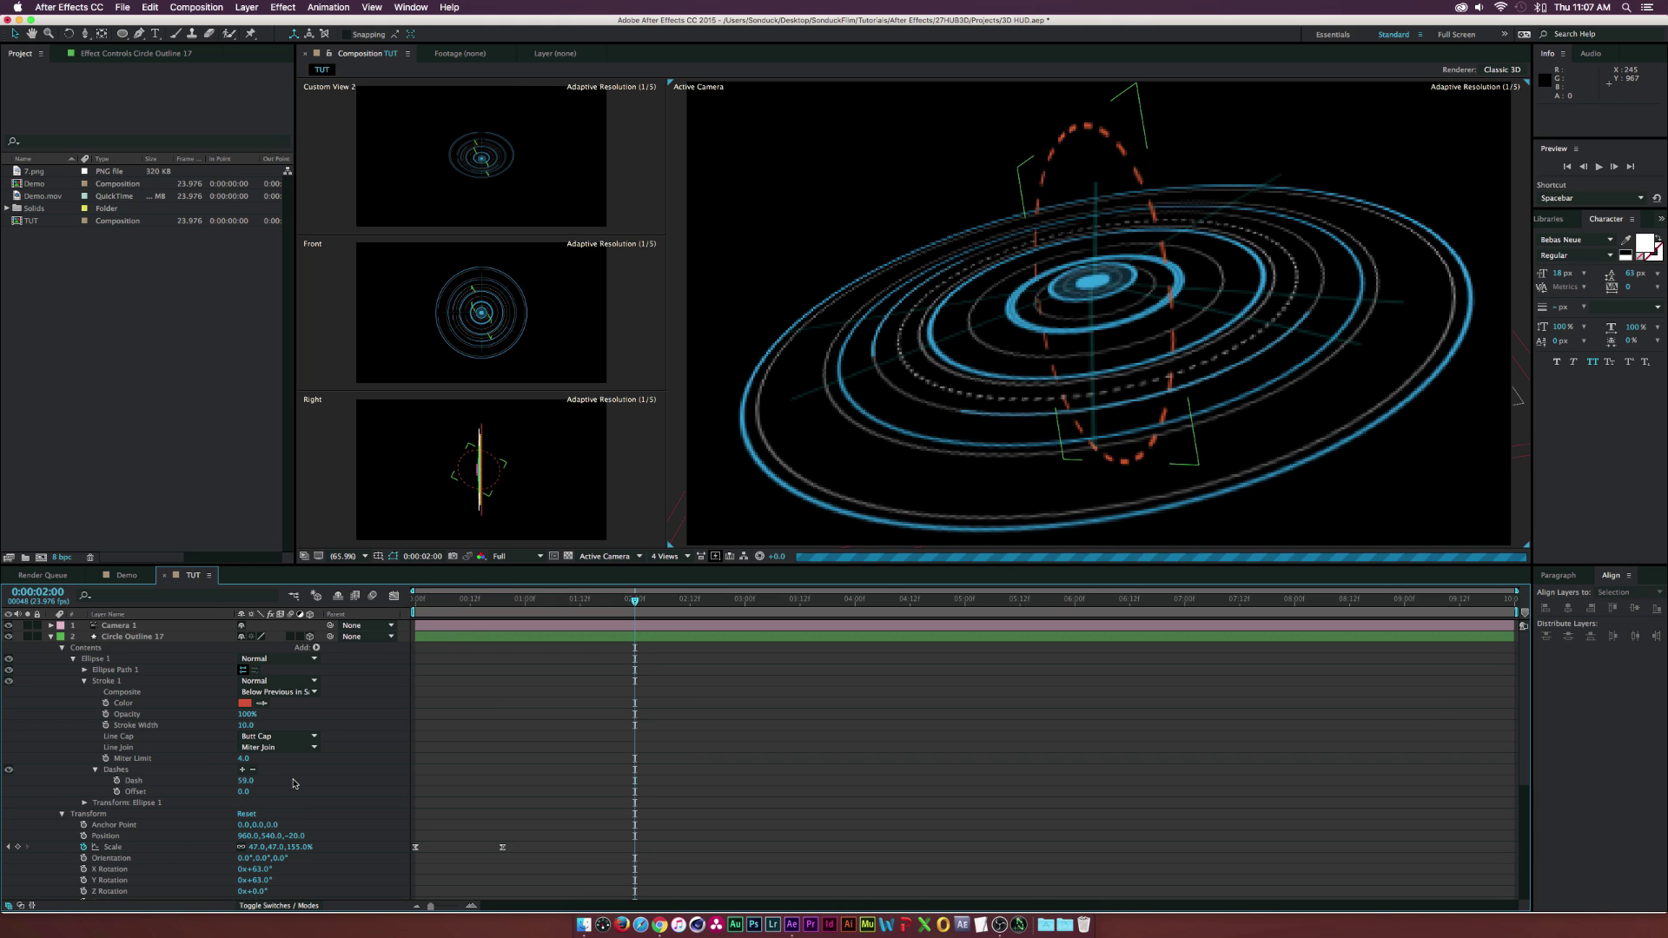
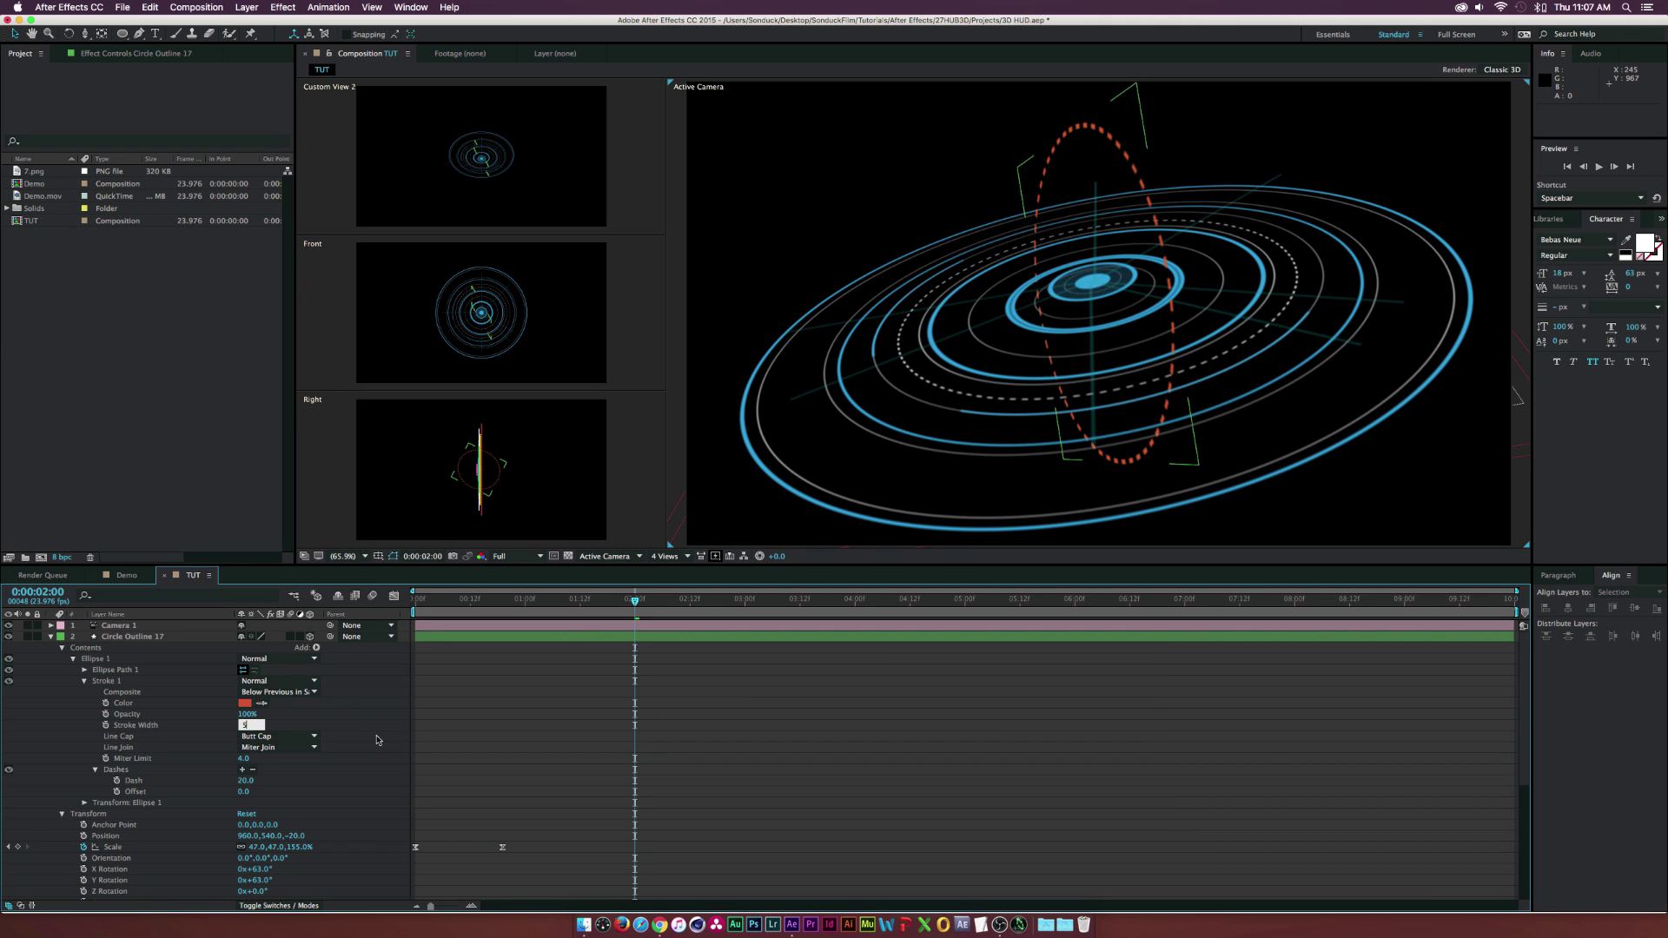
# Set the dashed orange circle's layer opacity to 50%
pyautogui.click(135, 636)
pyautogui.press('t')
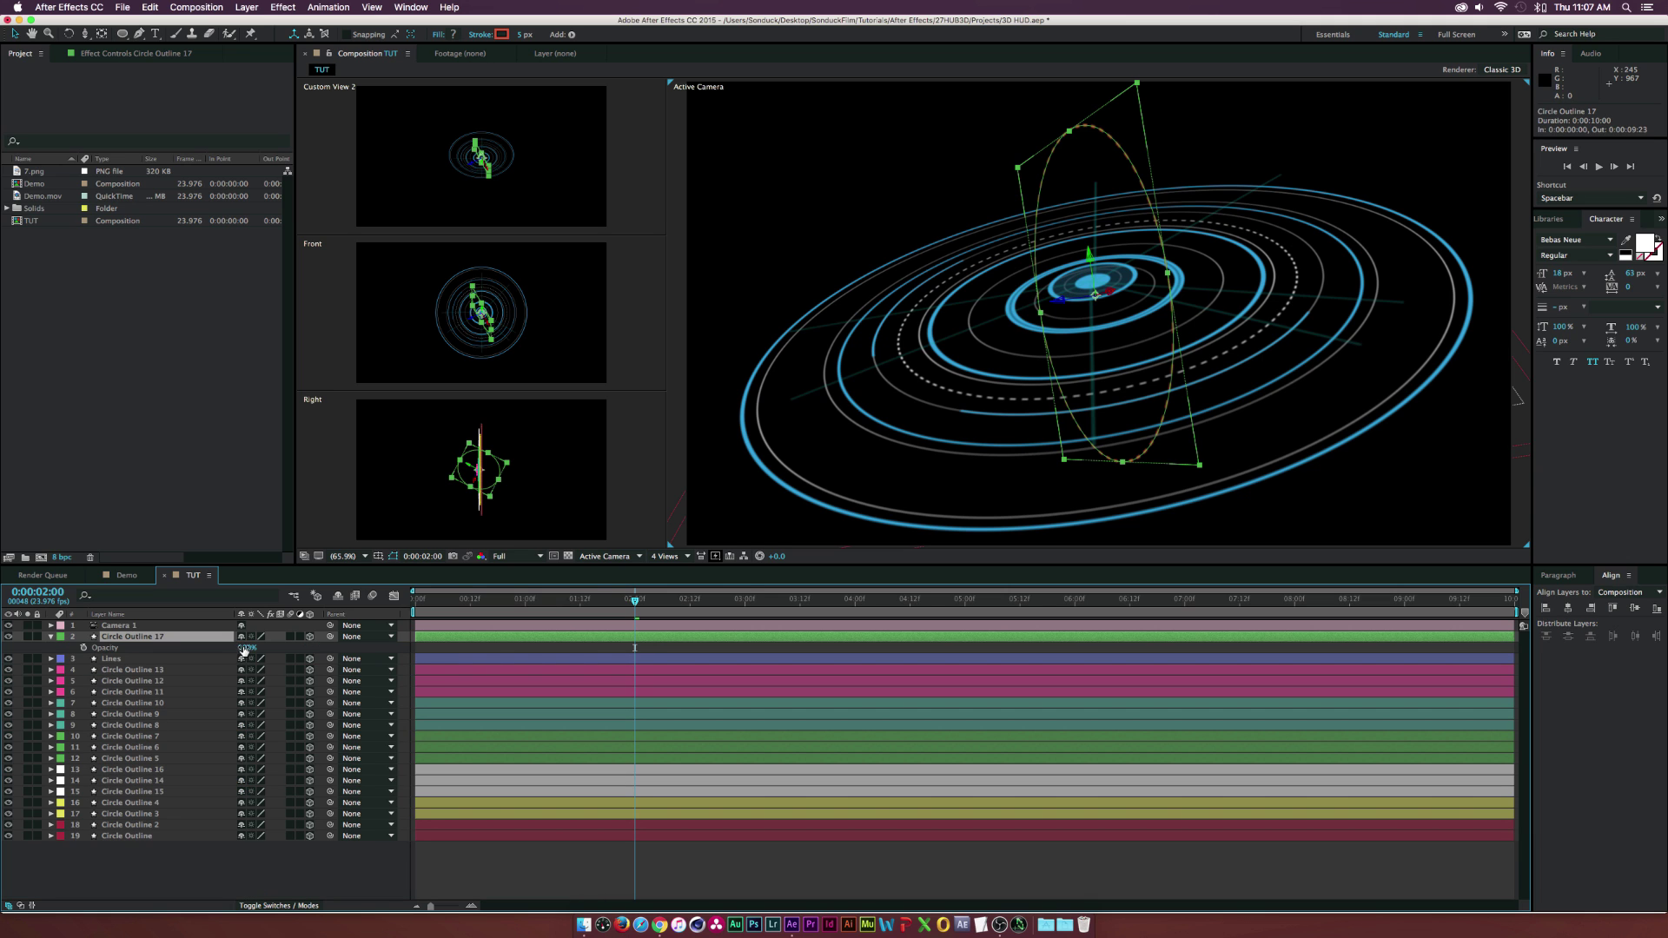
pyautogui.click(276, 650)
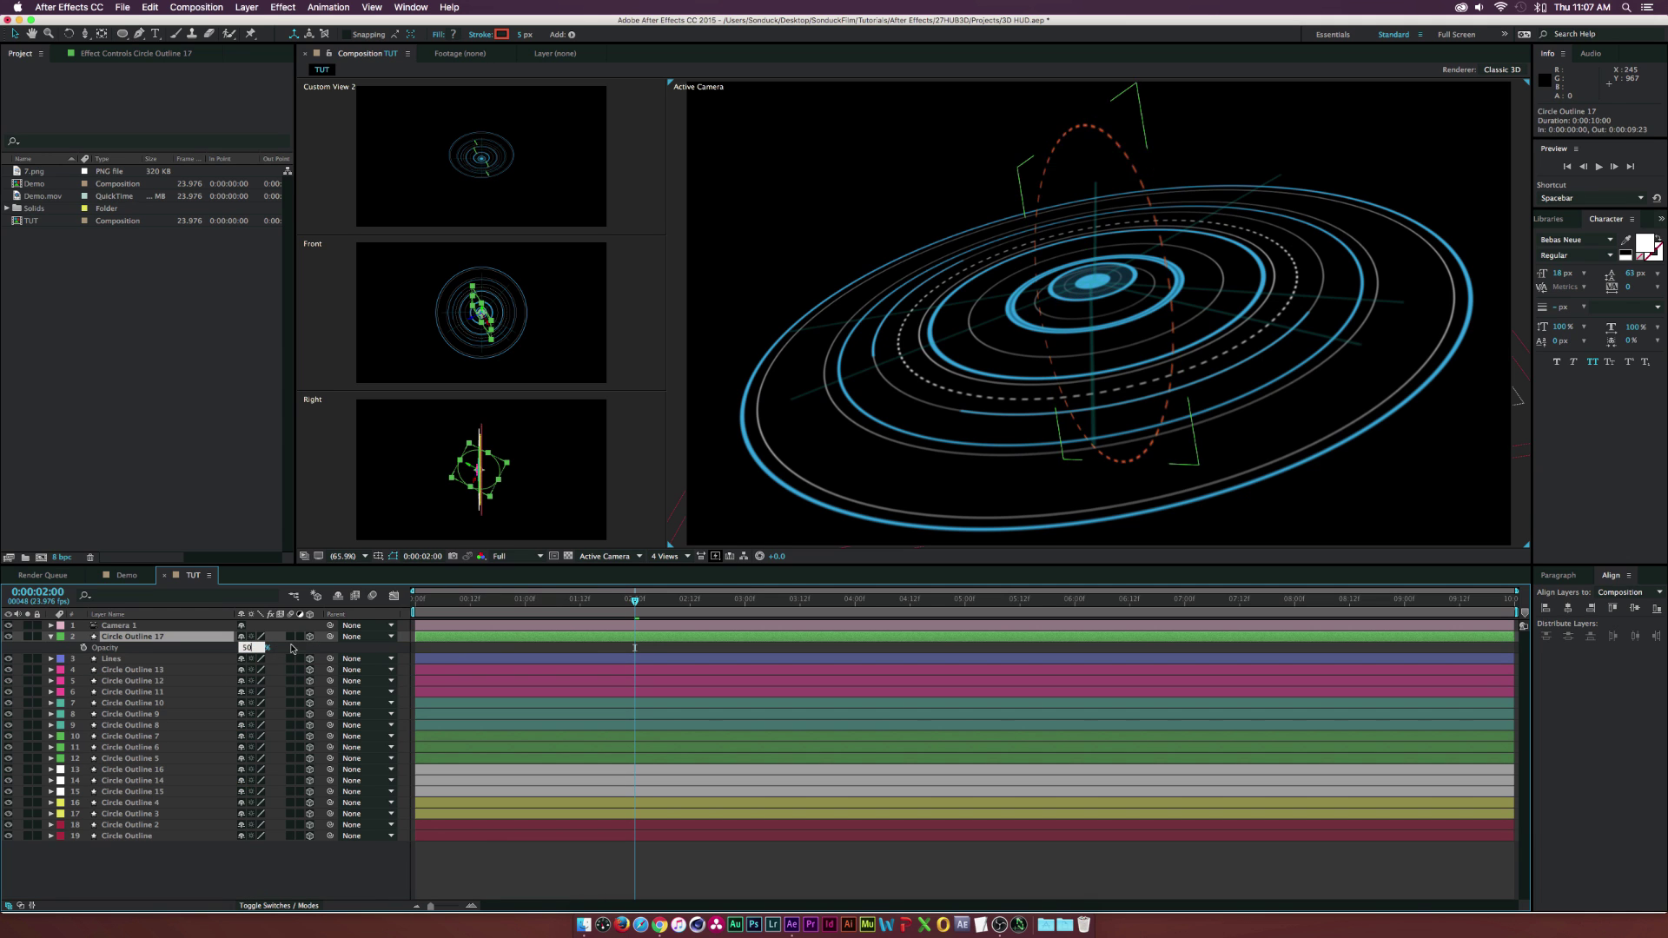
pyautogui.click(129, 637)
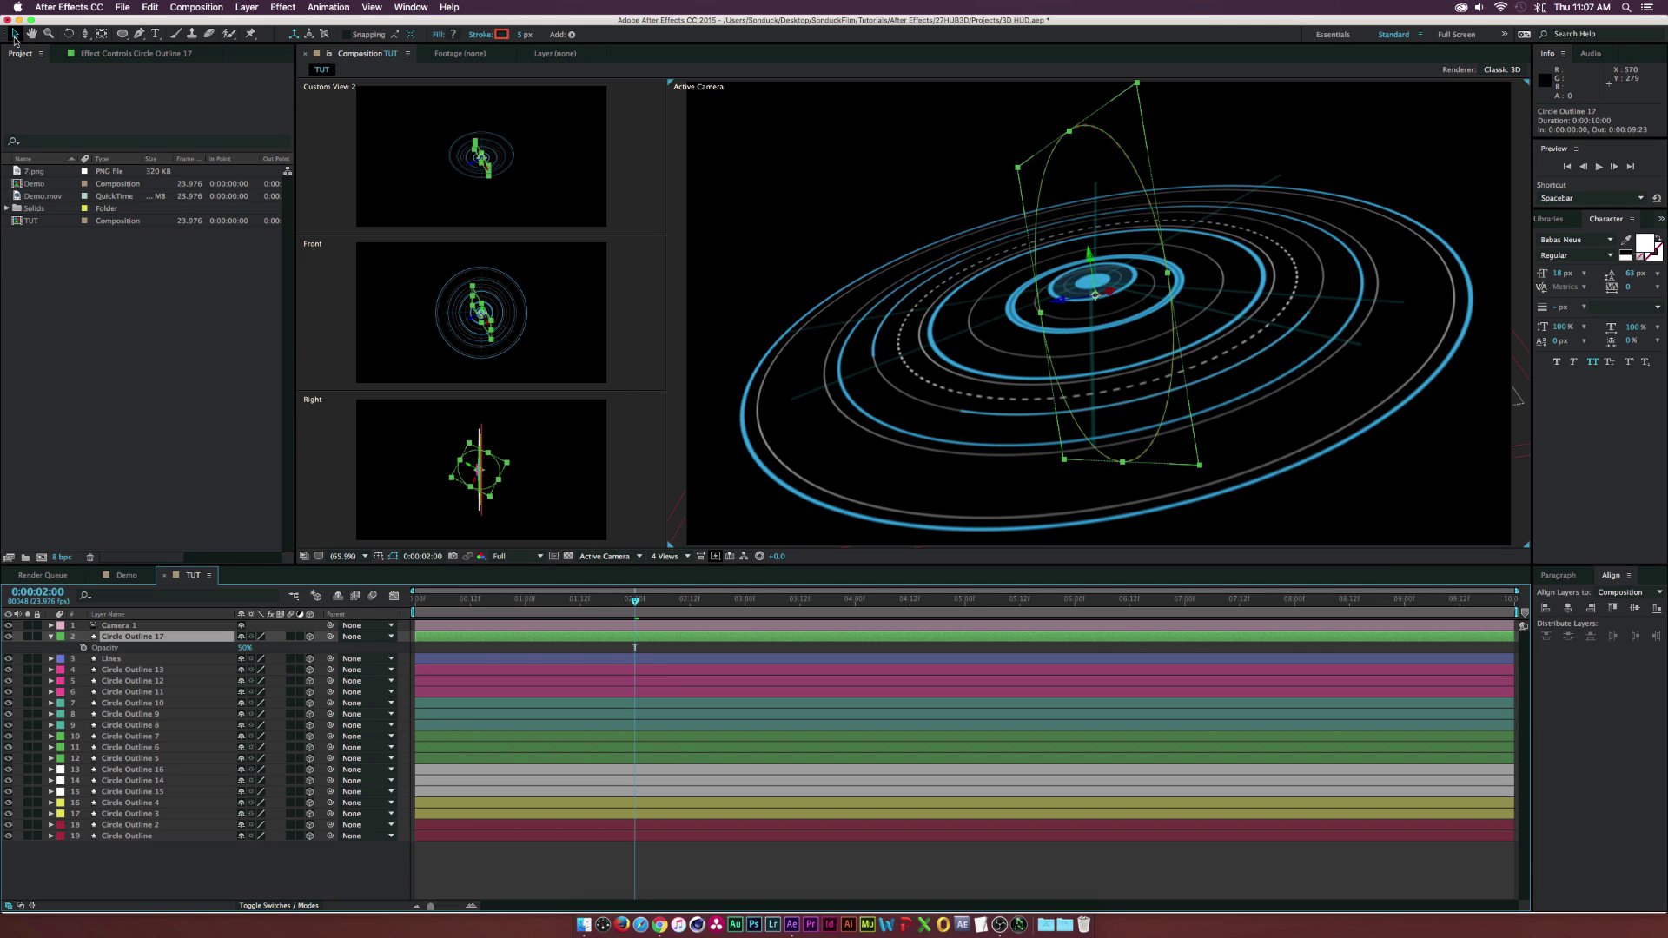
# Set the dashed orange circle's Z position to -35 to match the Circle Outline 13 layer
pyautogui.press('p')
pyautogui.click(111, 671)
pyautogui.press('p')
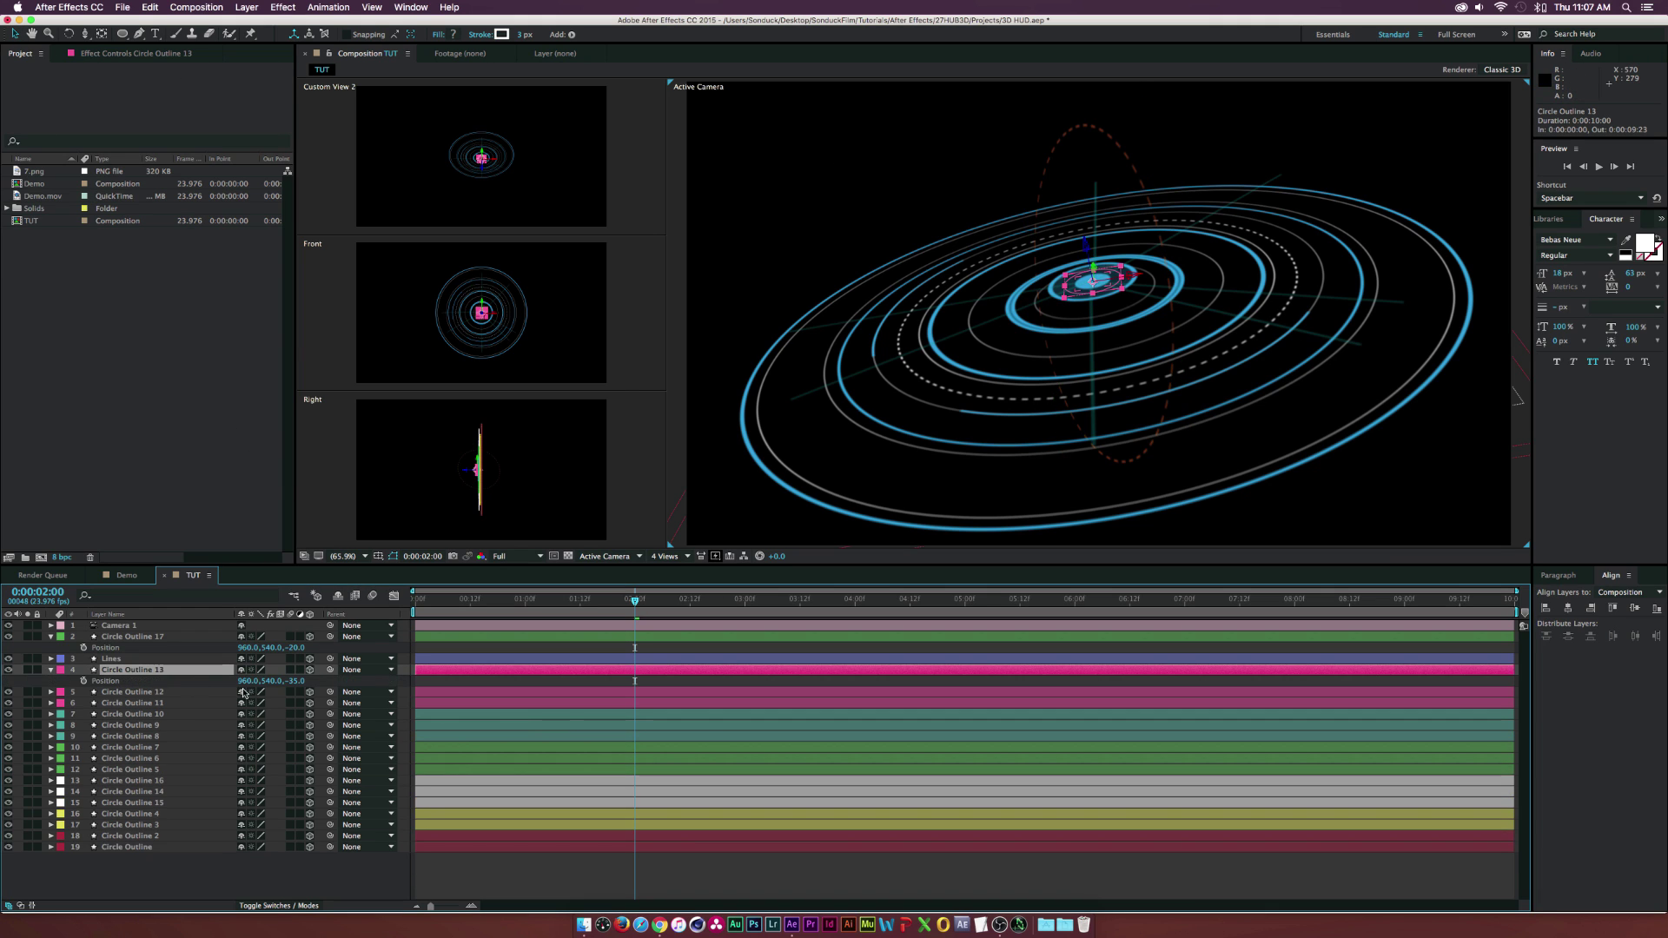
pyautogui.click(296, 647)
pyautogui.write('-35')
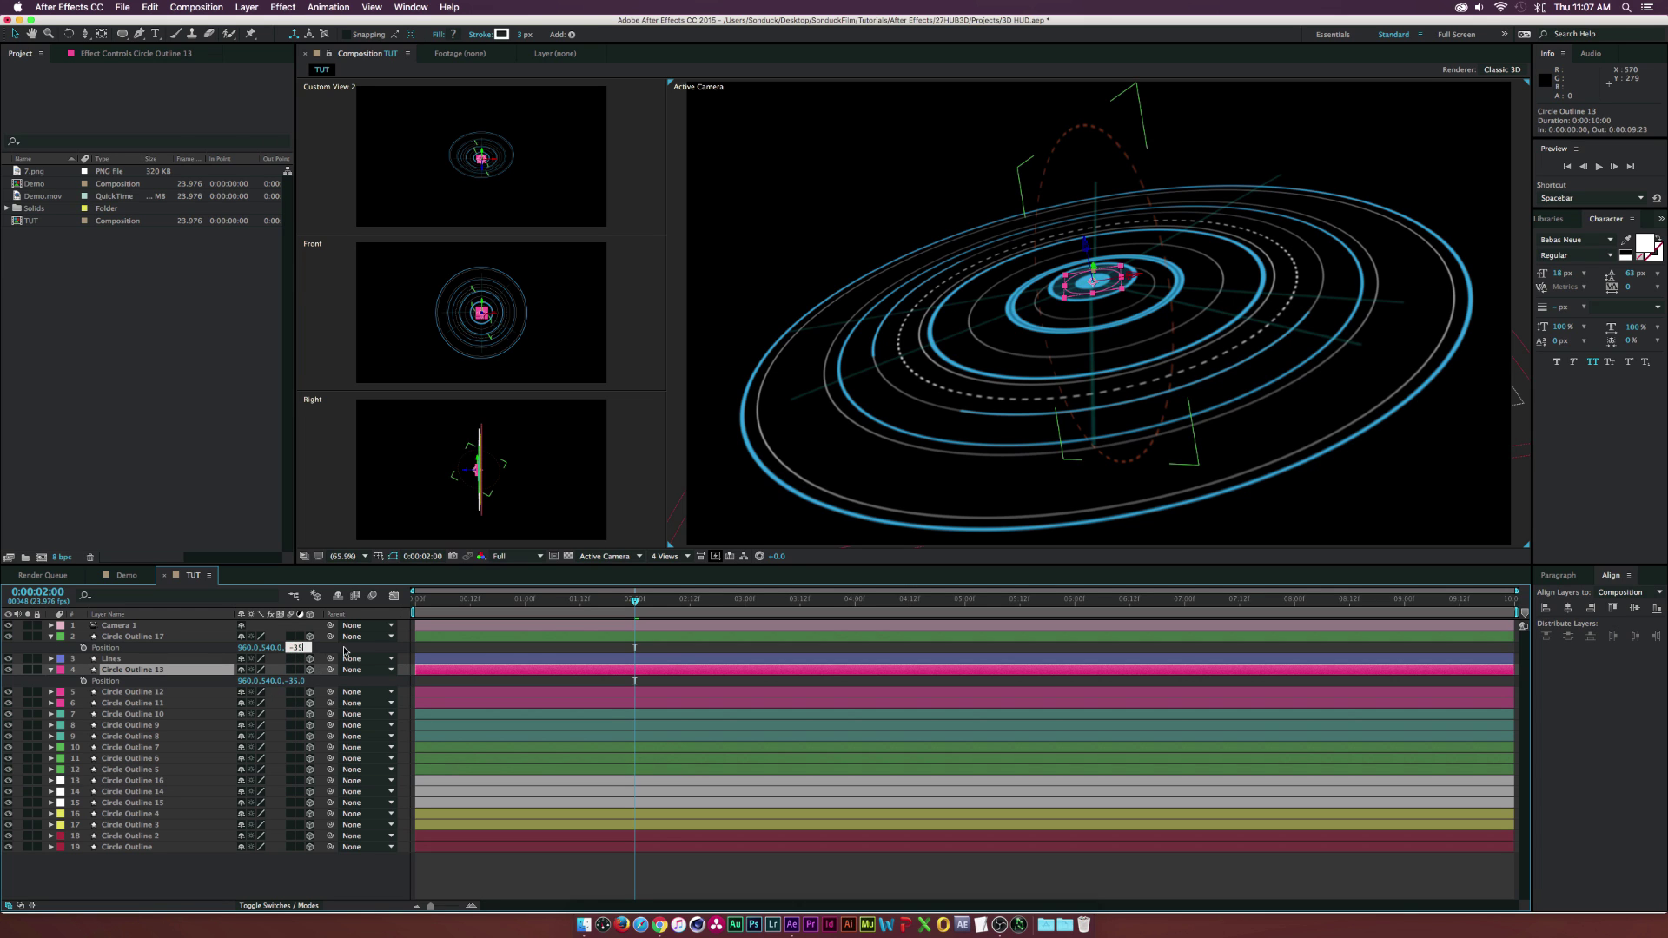
pyautogui.press('Return')
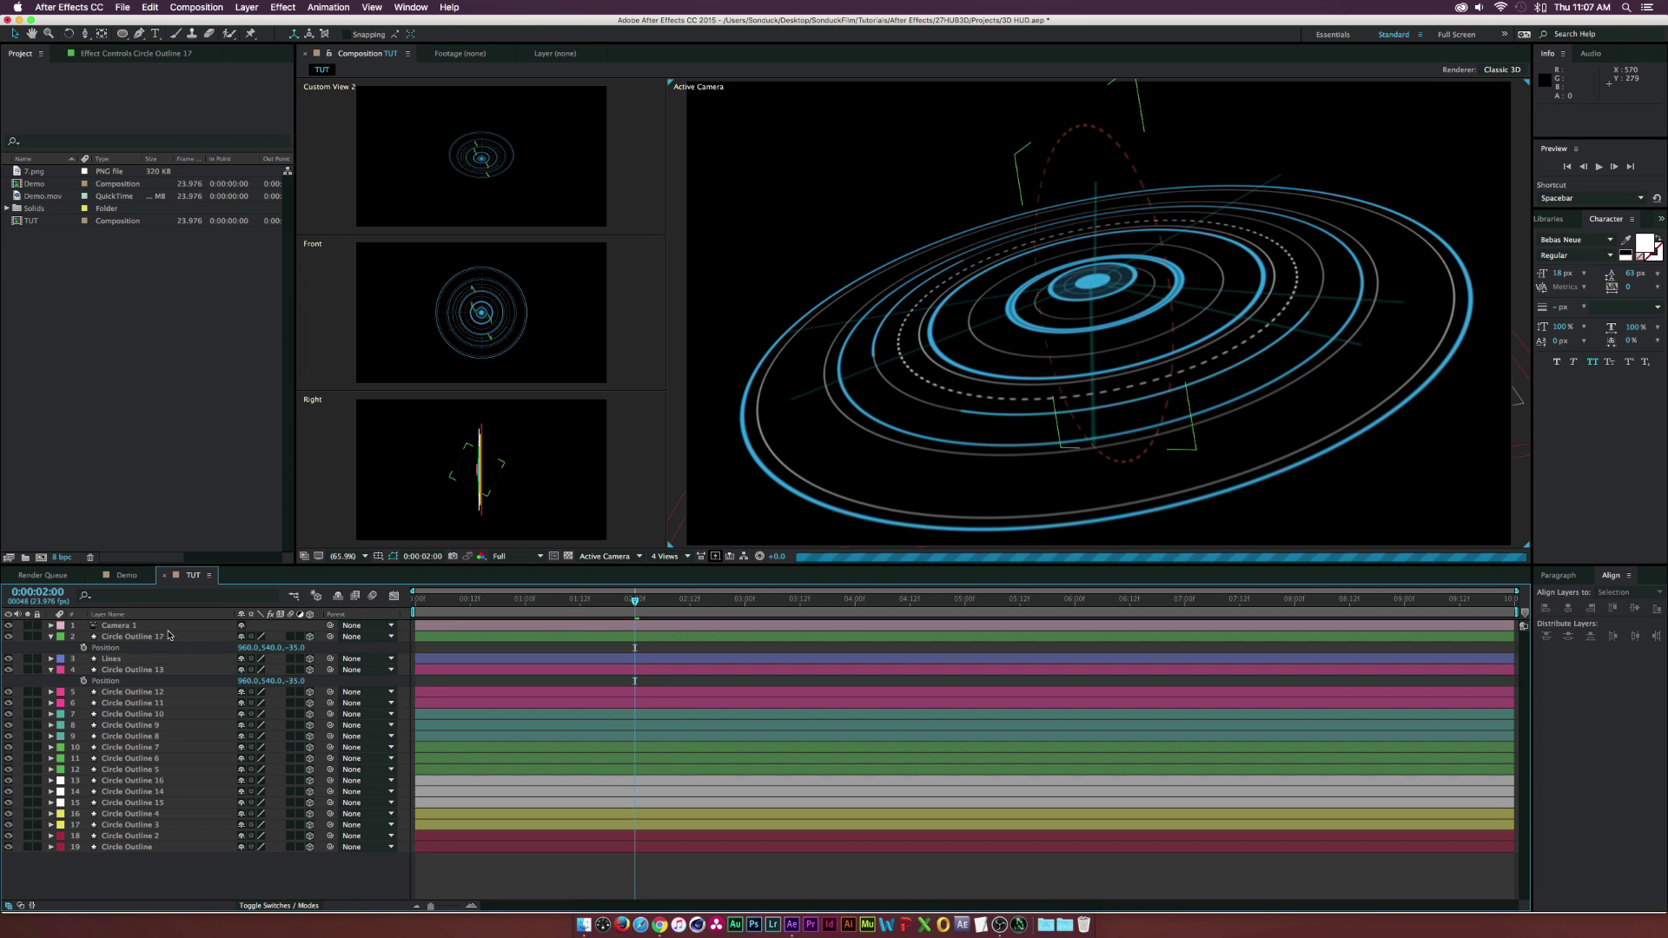
pyautogui.click(157, 638)
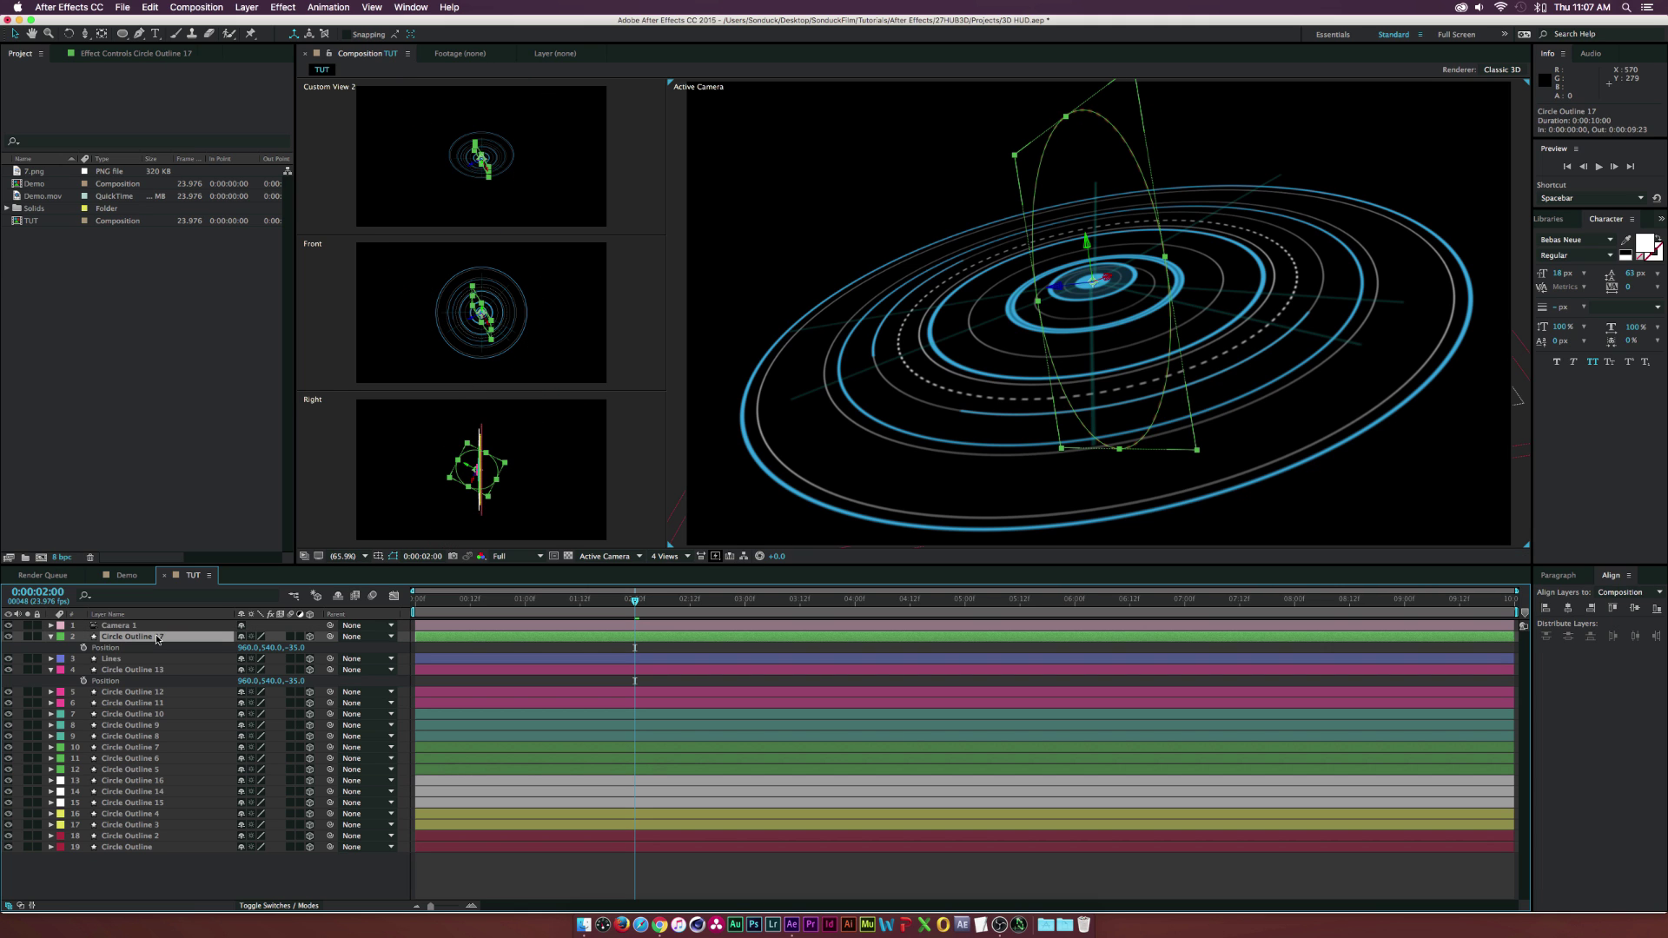
pyautogui.click(330, 872)
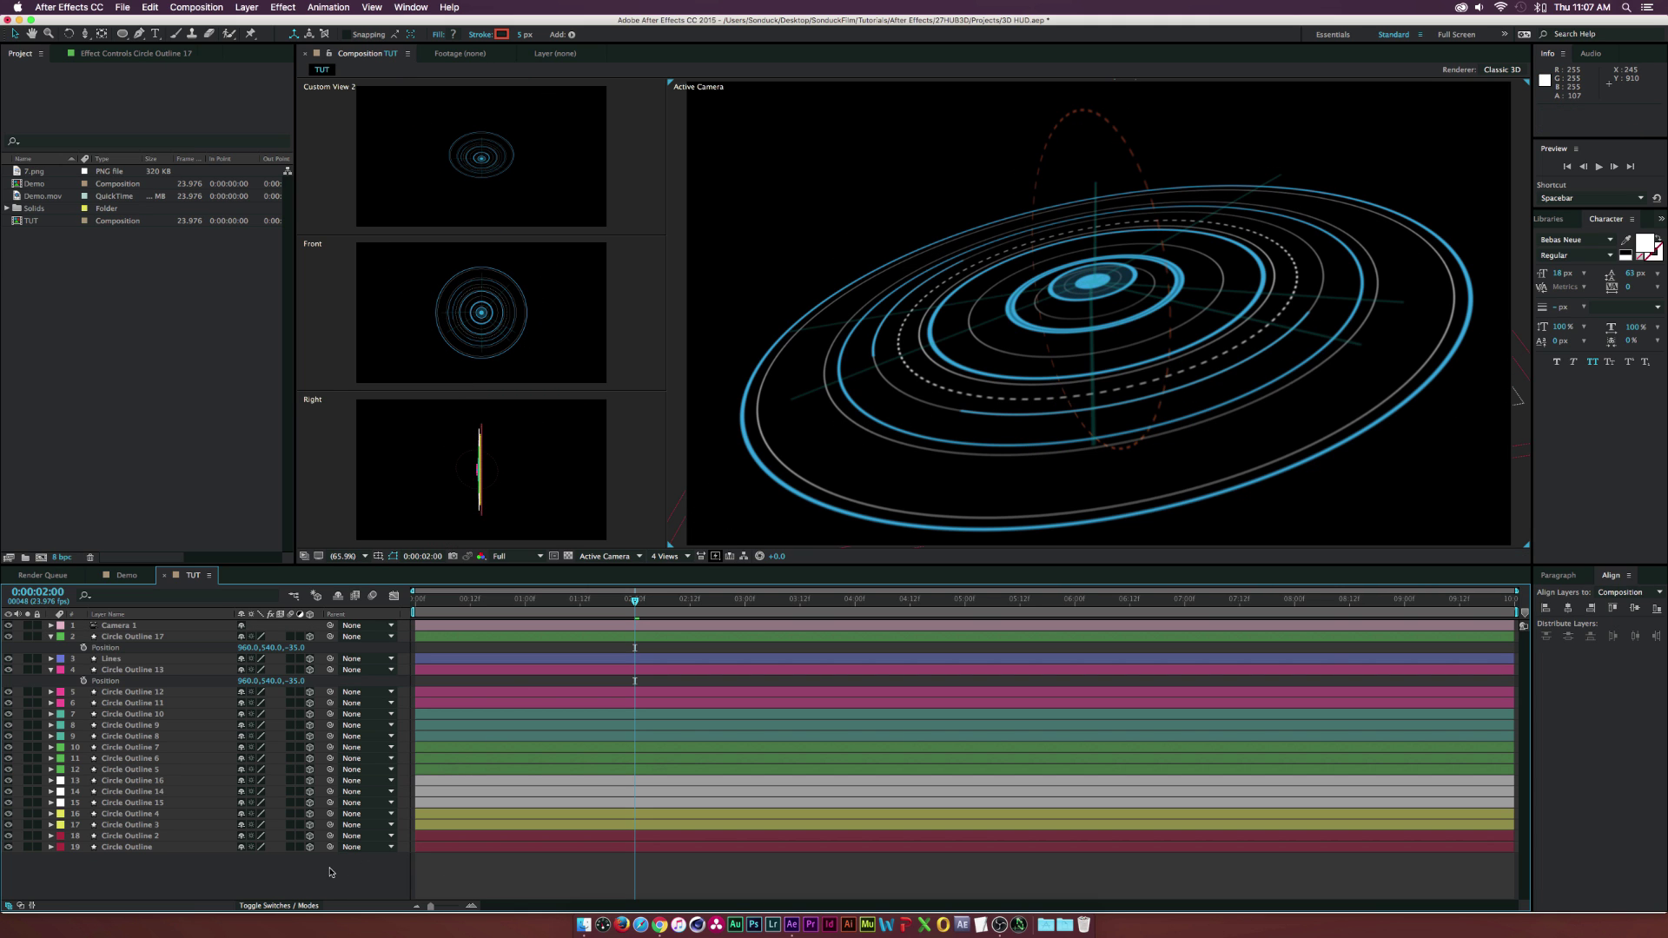
# Duplicate the dashed orange circle and reduce the copy's second scale keyframe, at 0:00:00:19, to 35% on X and Y
pyautogui.click(161, 639)
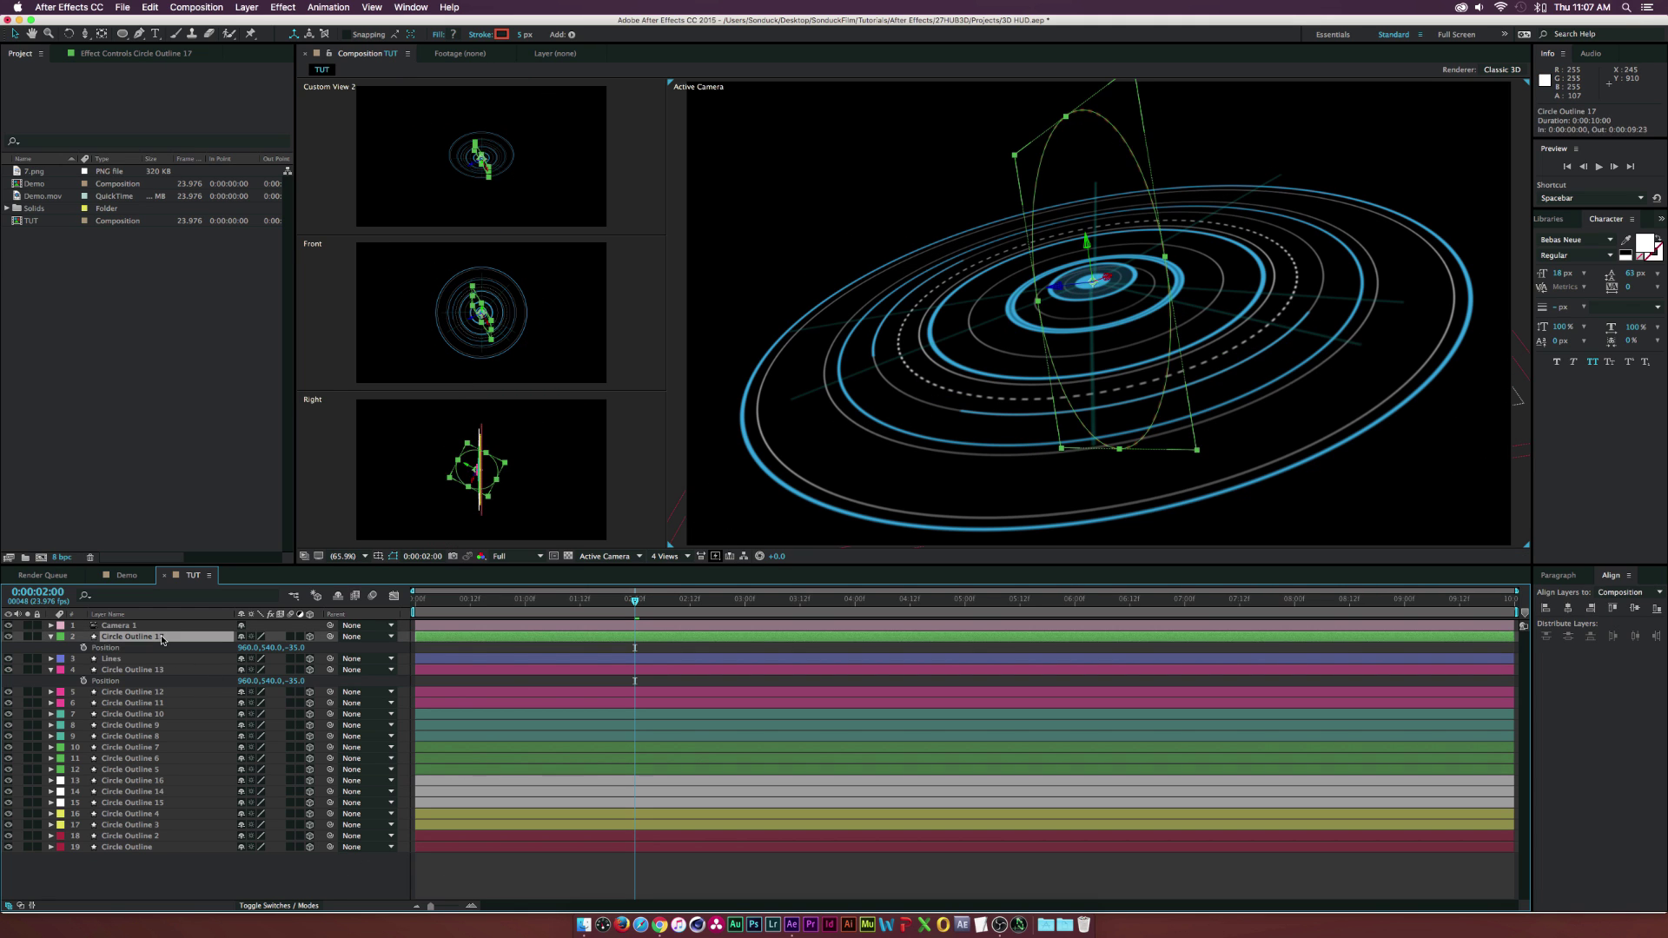
pyautogui.press('super+d')
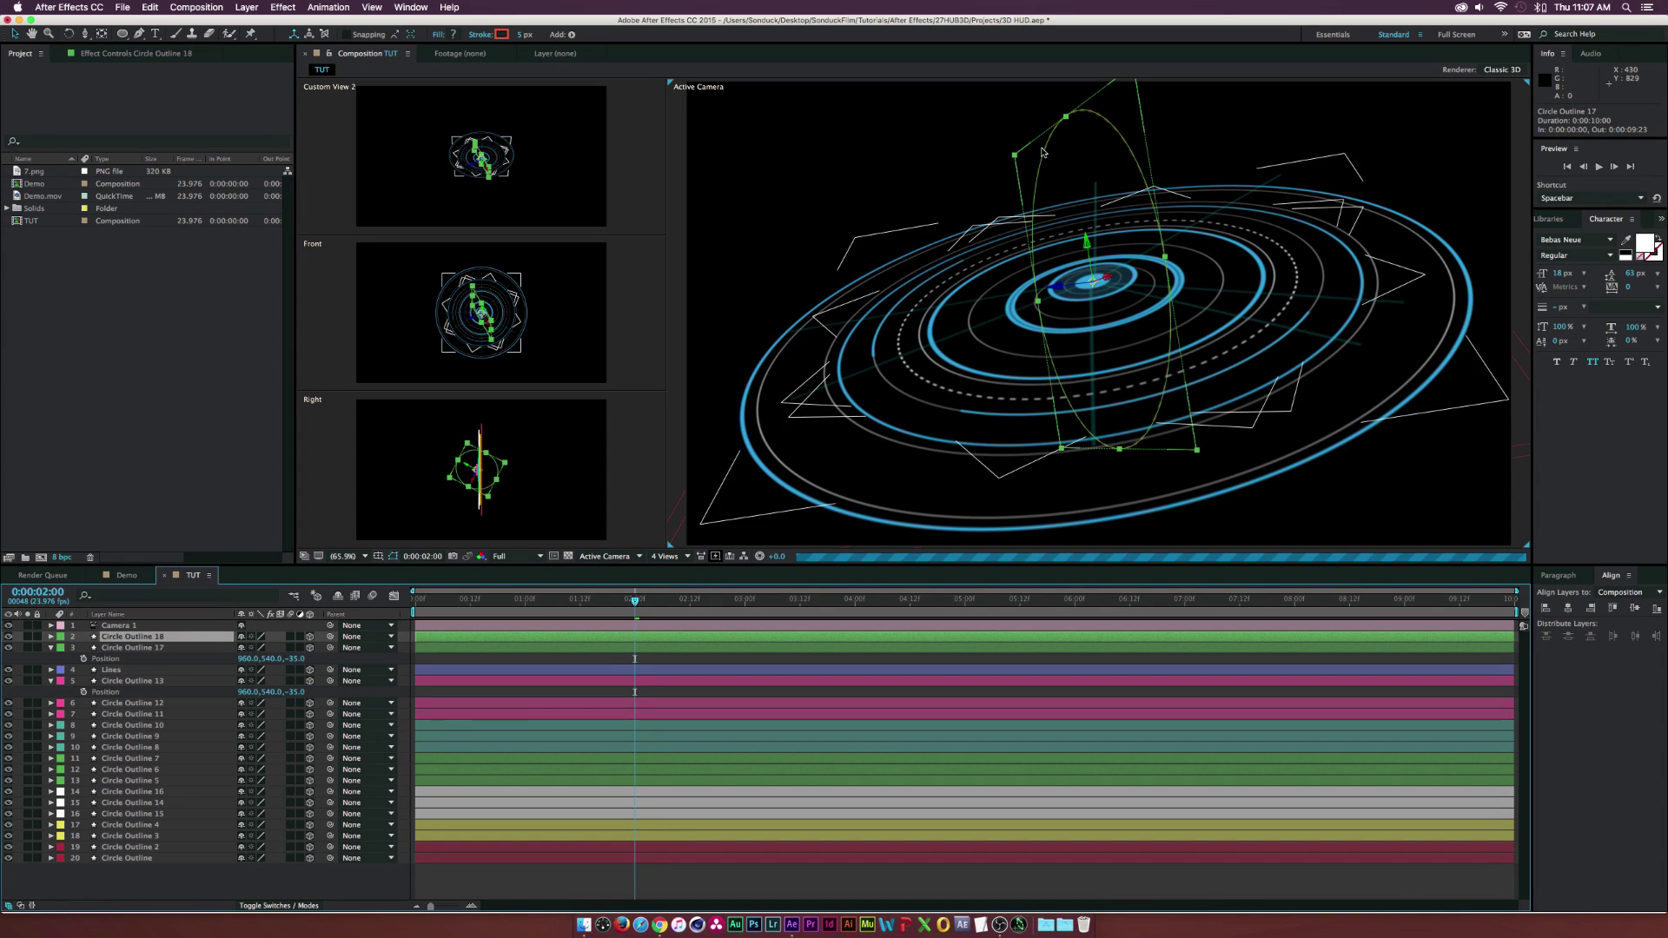
pyautogui.press('s')
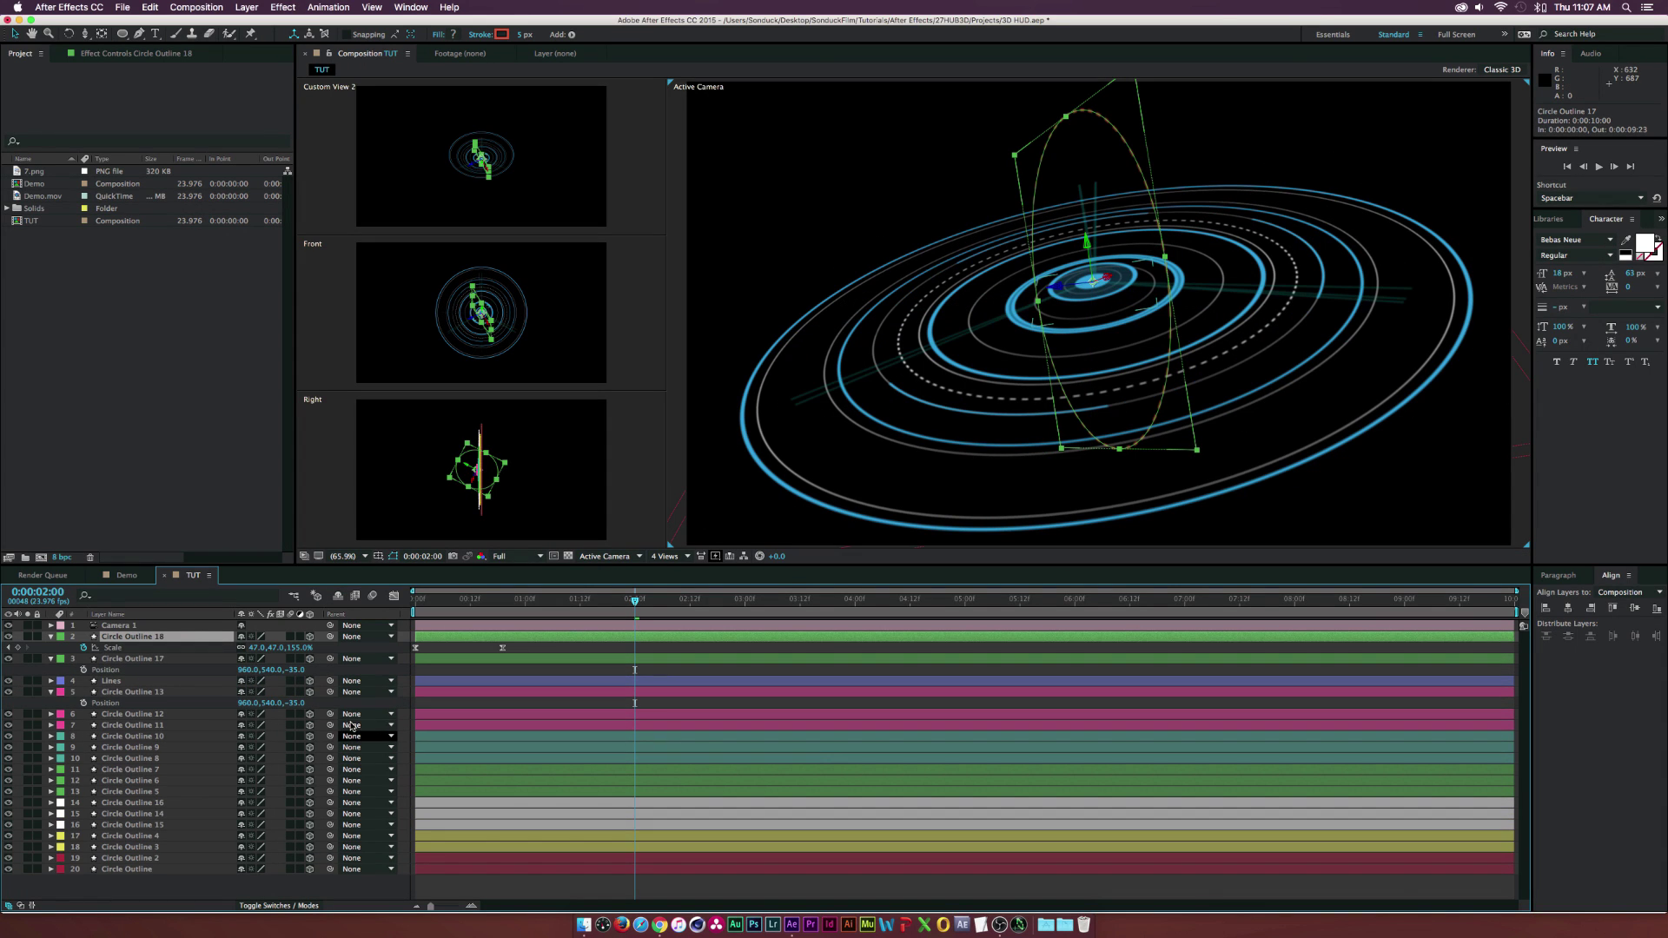
pyautogui.click(8, 649)
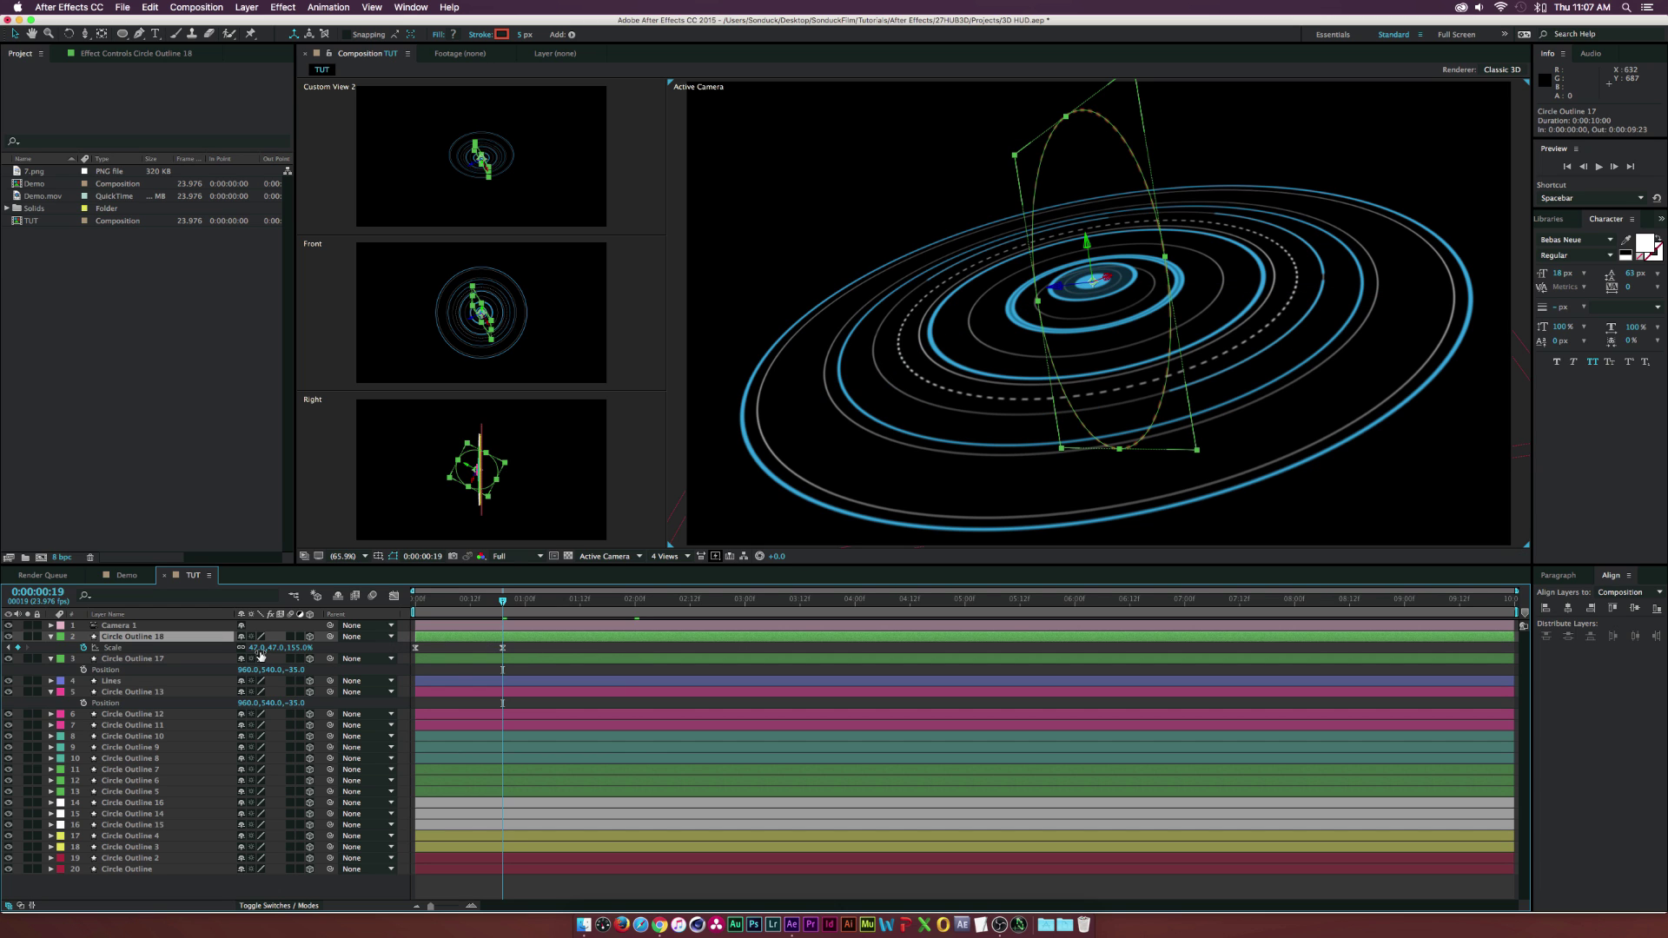
pyautogui.moveTo(253, 648)
pyautogui.mouseDown()
pyautogui.moveTo(209, 648)
pyautogui.moveTo(250, 648)
pyautogui.mouseUp()
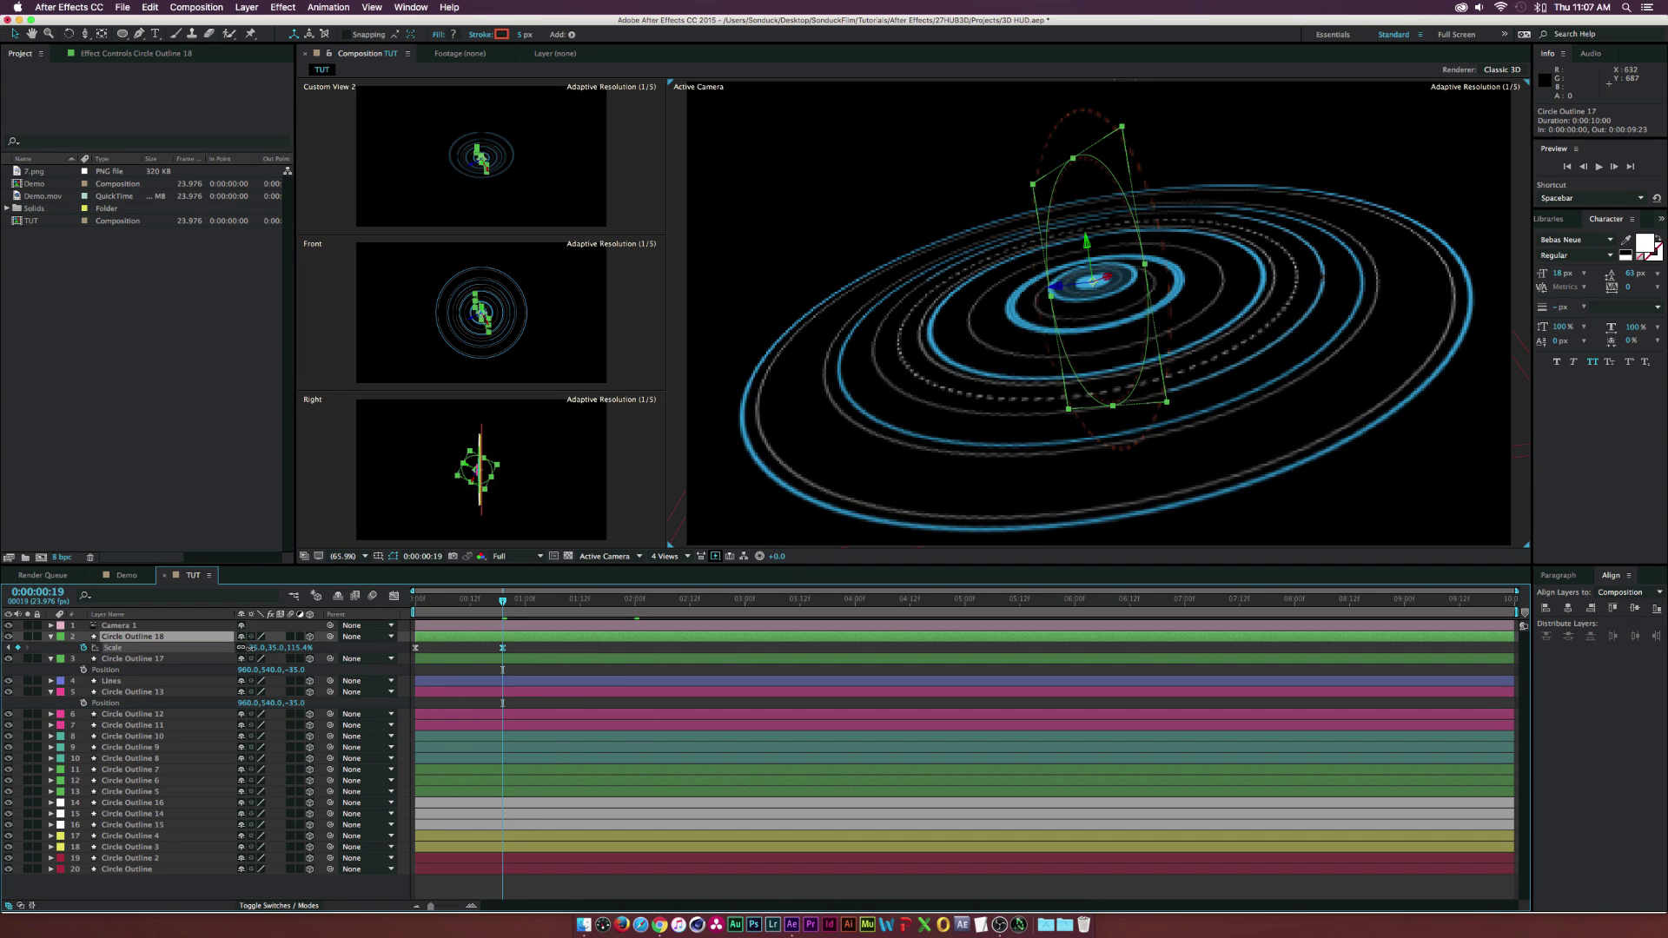
pyautogui.click(329, 889)
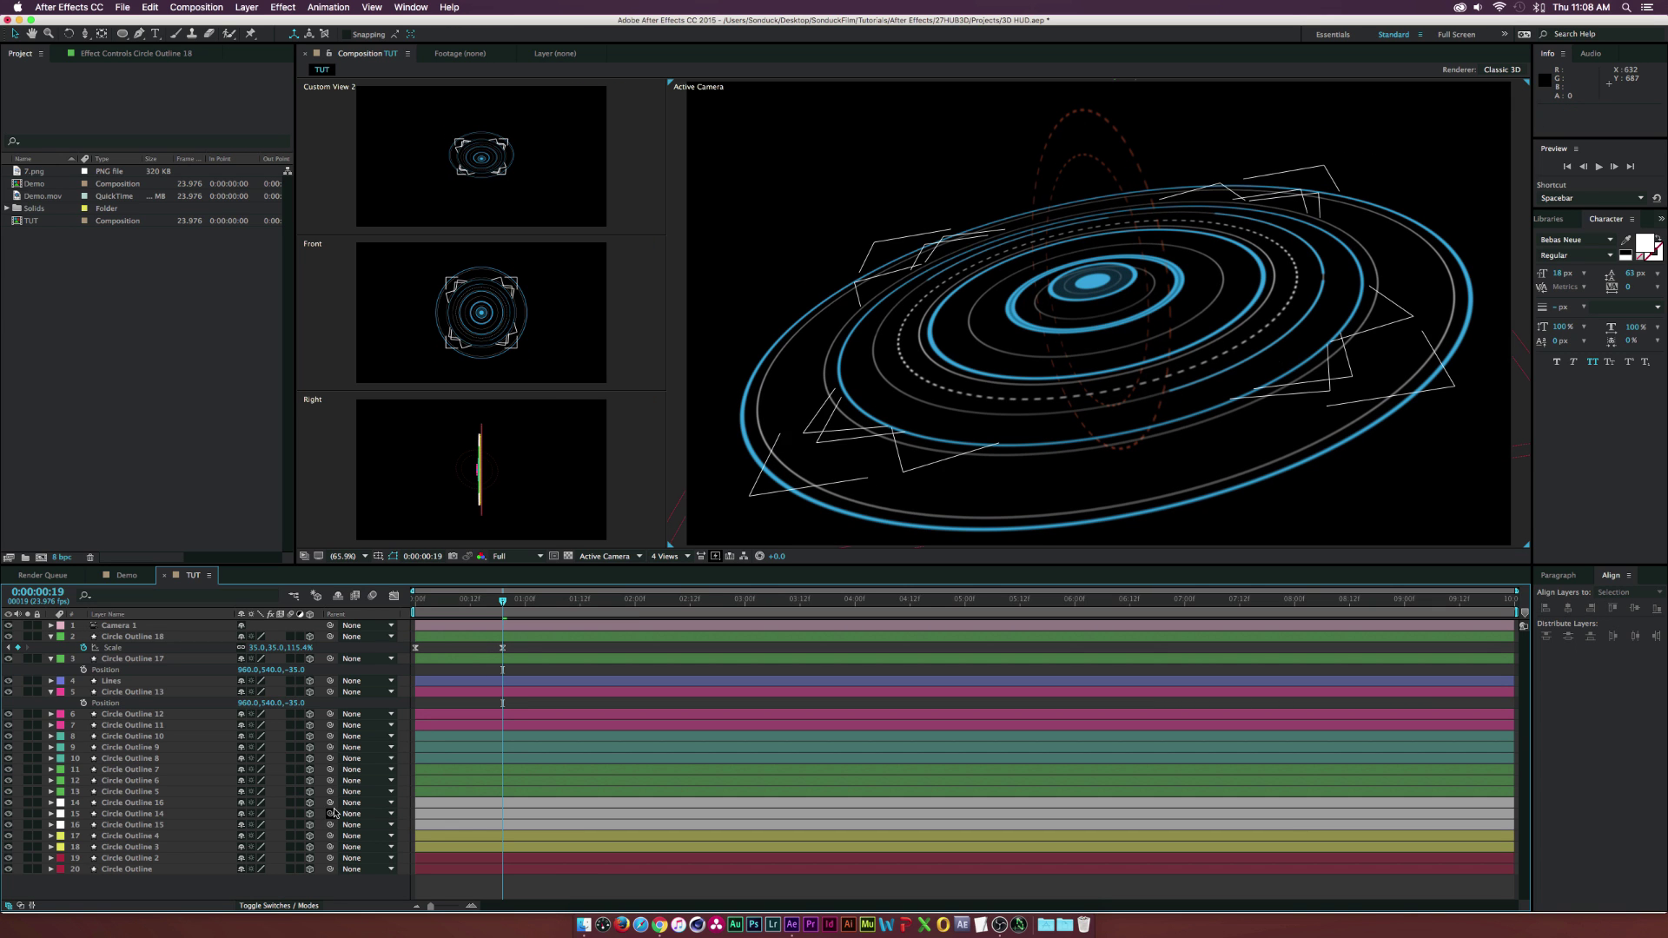
# Duplicate the smaller orange circle and enlarge the new copy's scale to 137% on X and Y at 0:00:00:19
pyautogui.click(122, 638)
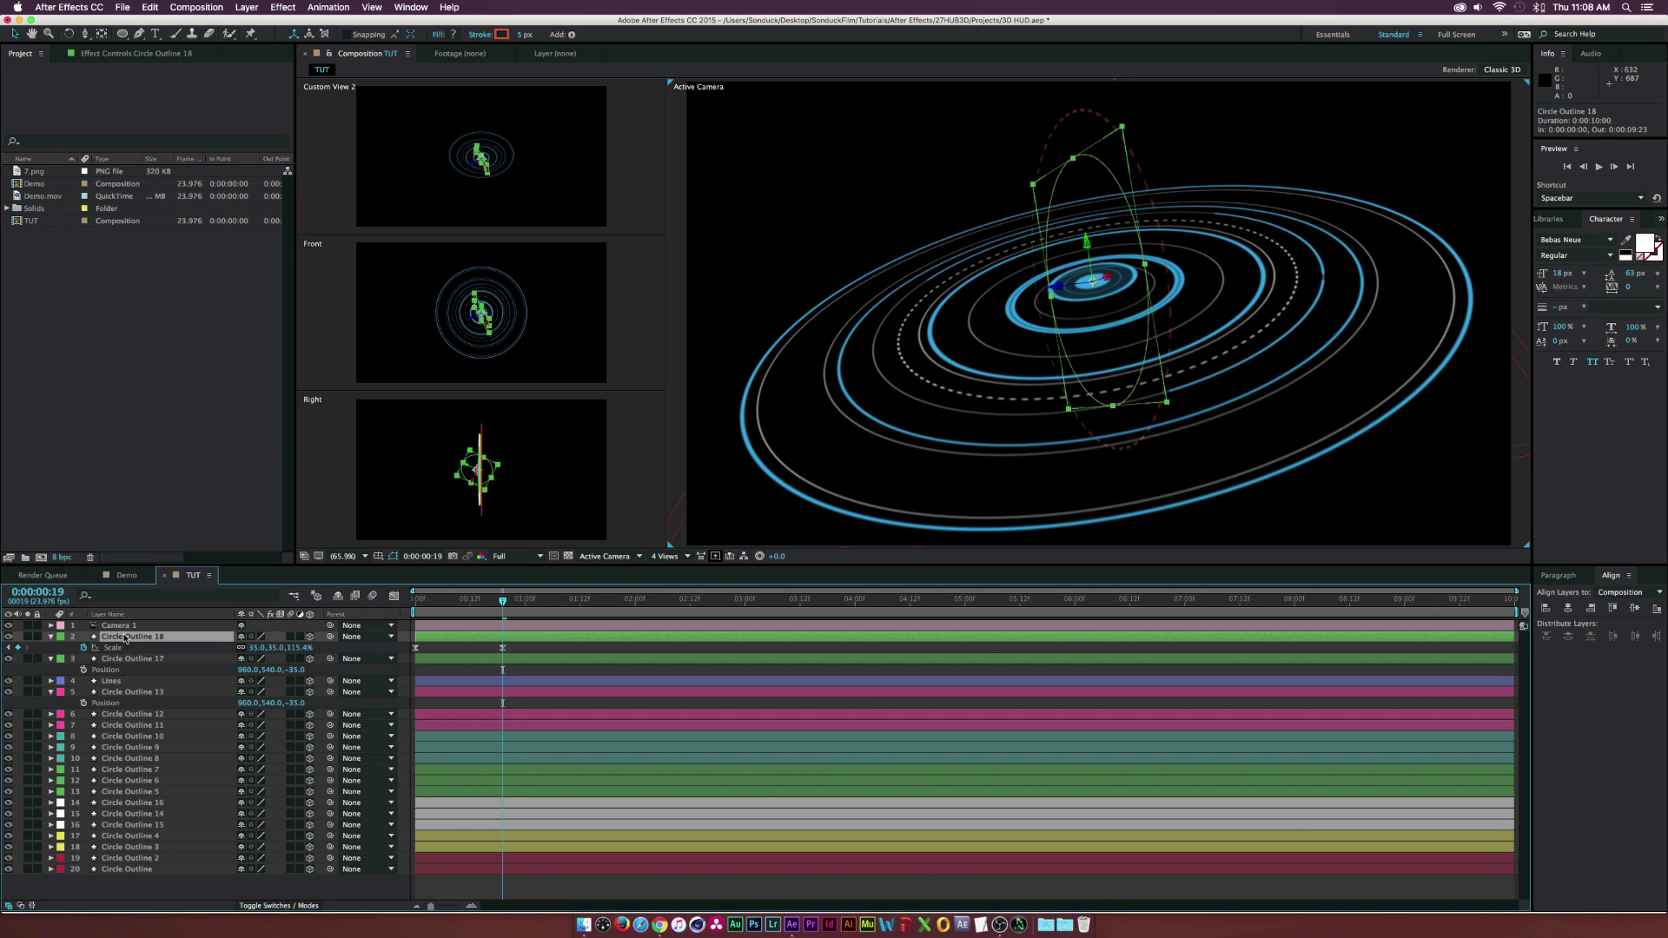
pyautogui.hotkey('ctrl', 'd')
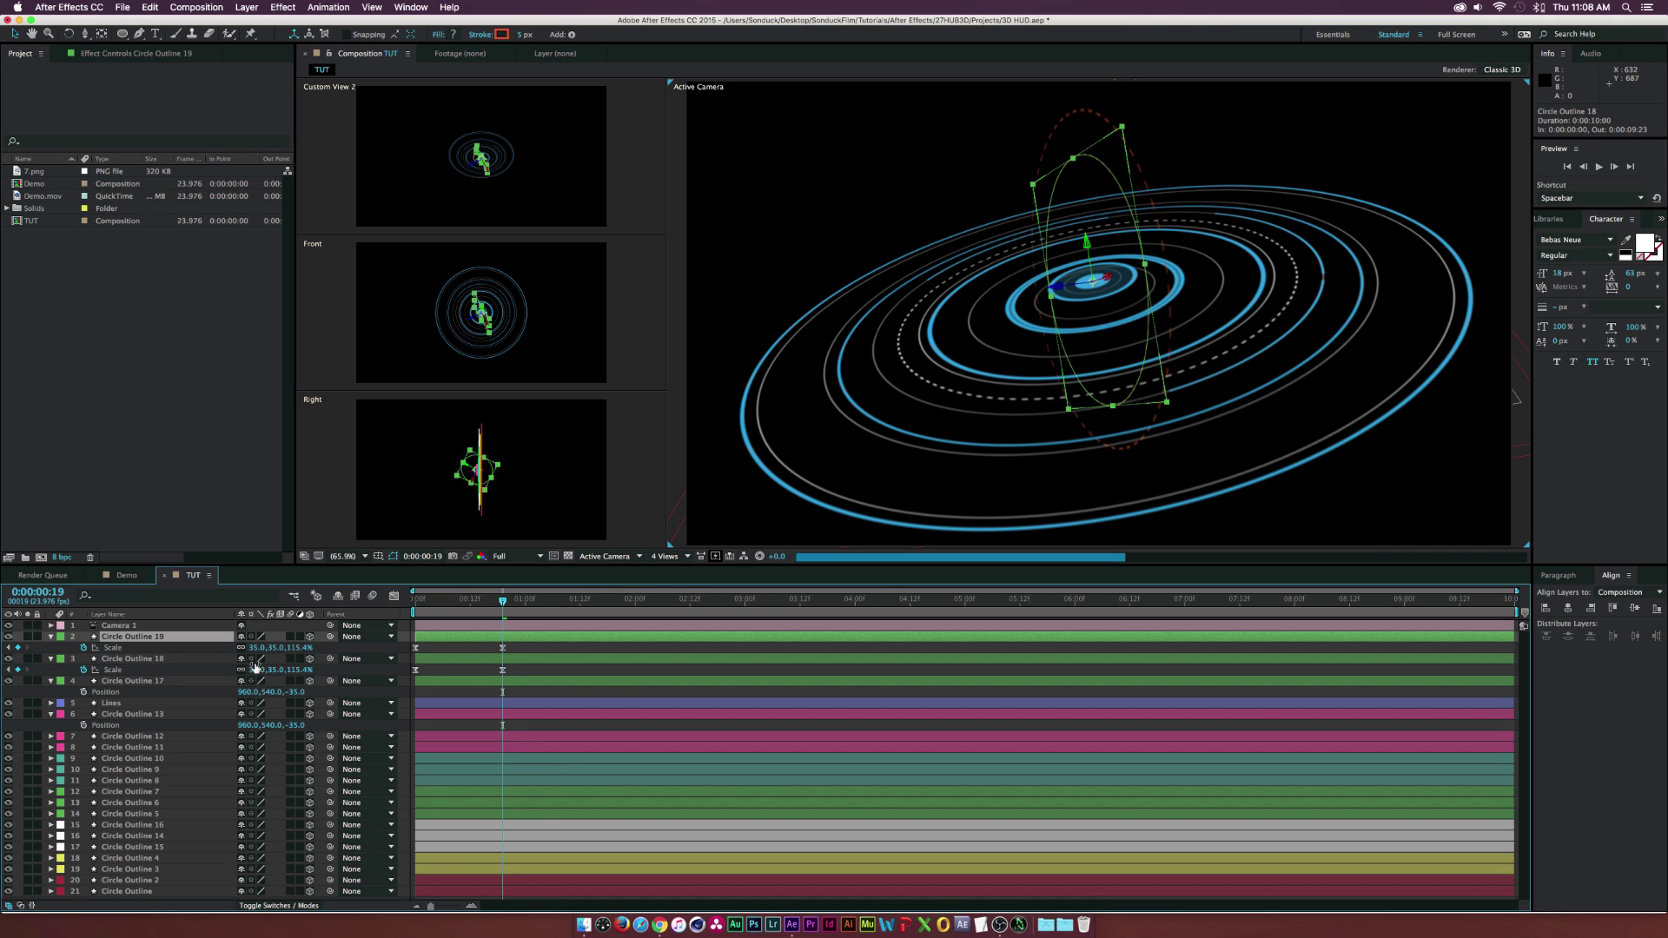
pyautogui.moveTo(259, 649); pyautogui.dragTo(351, 648)
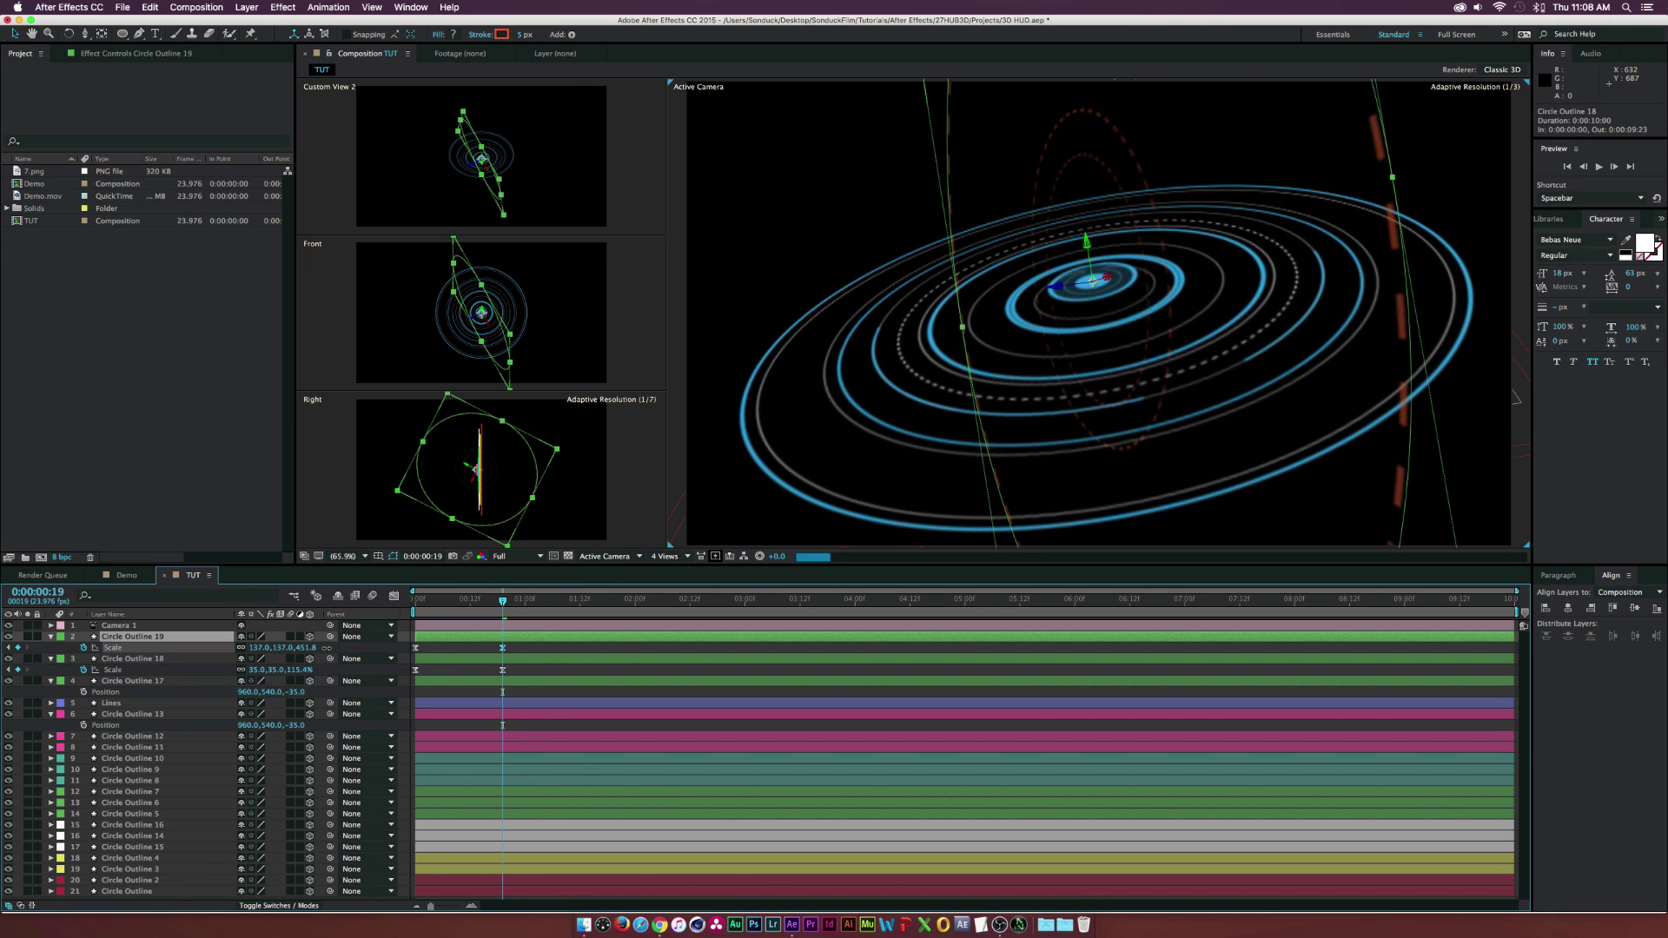
# Rotate the large orange circle to 176° on X and 144° on Y
pyautogui.click(231, 641)
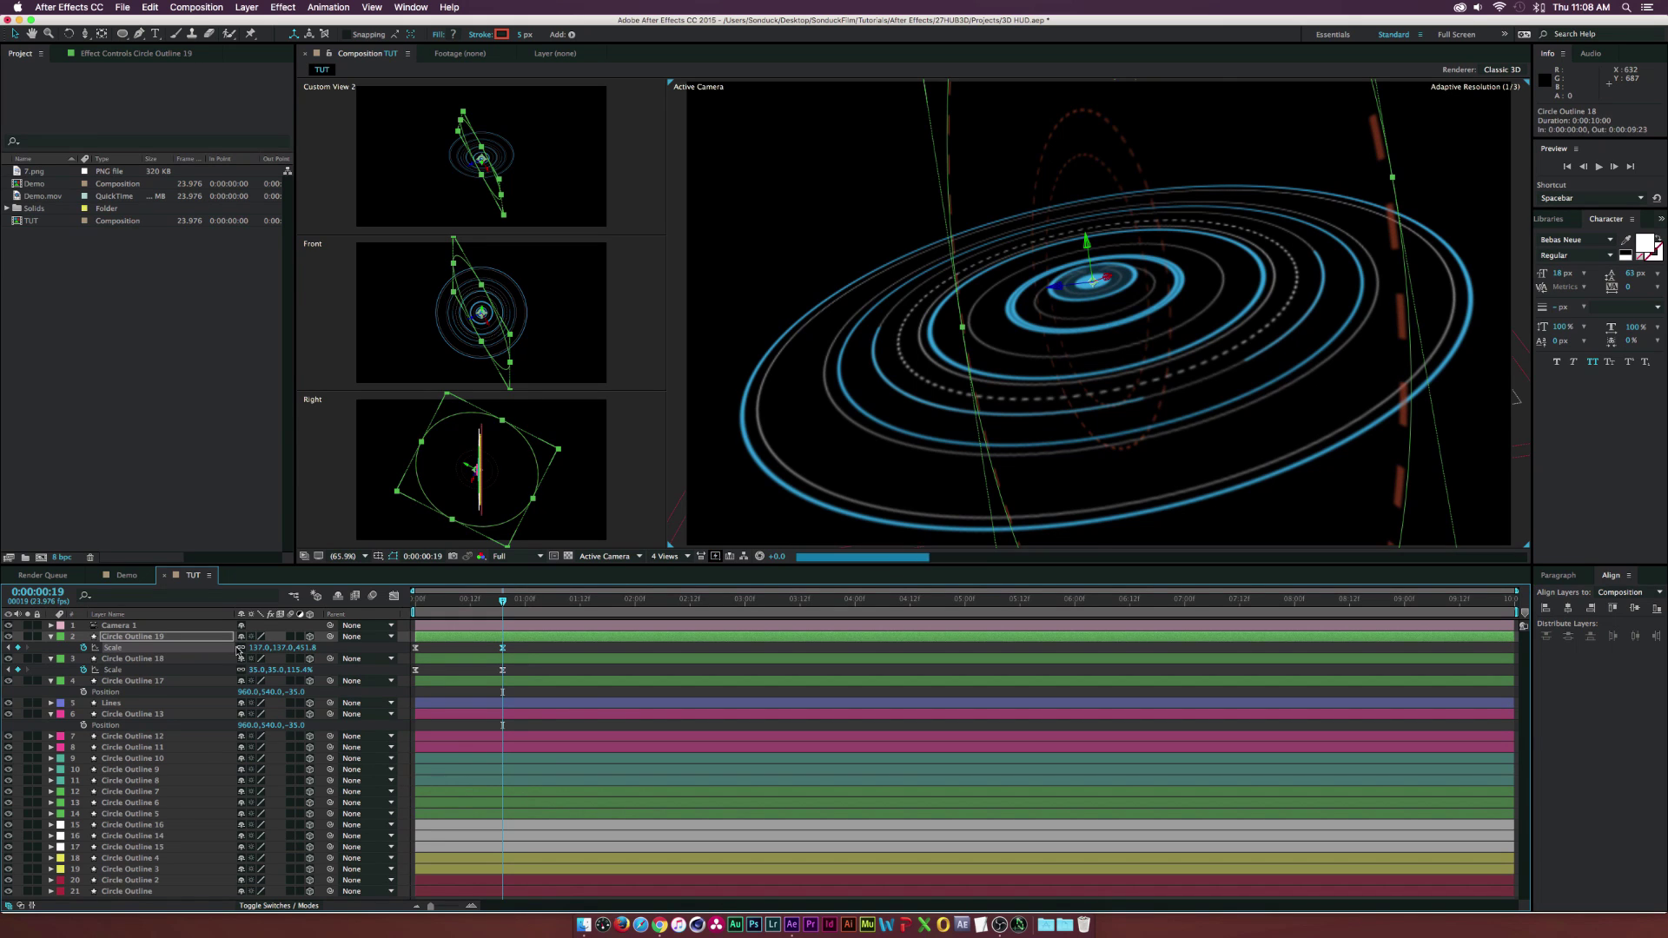
pyautogui.press('r')
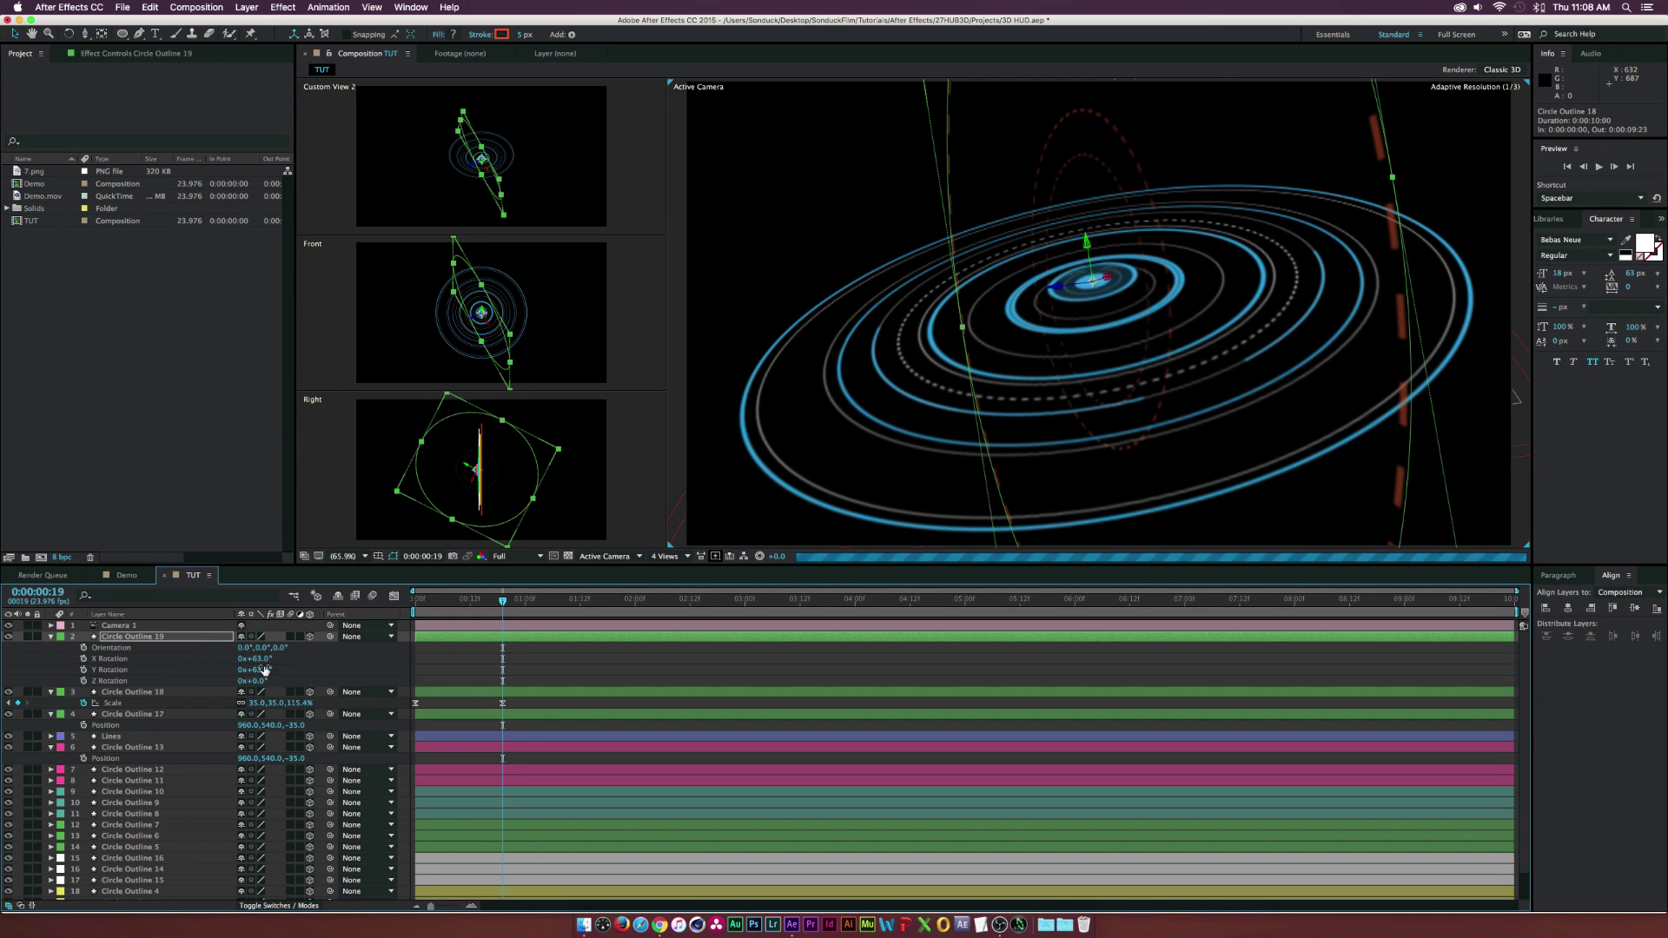
pyautogui.moveTo(257, 659); pyautogui.dragTo(271, 671)
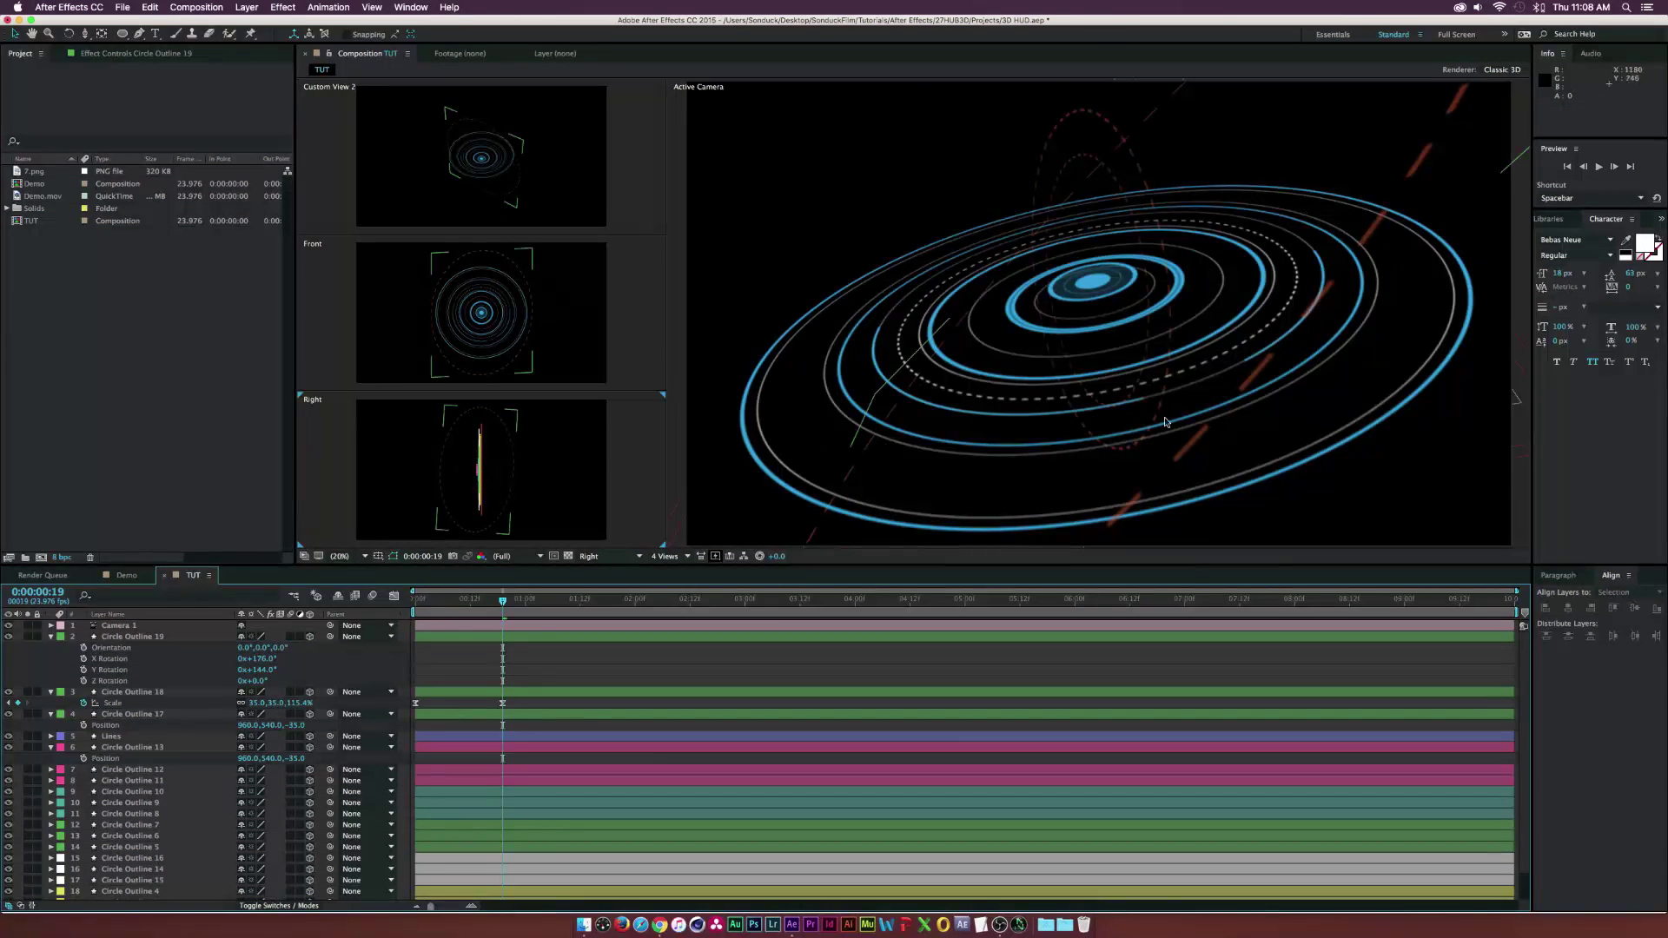
# Assign the Orange label color to the three orange circle layers, Circle Outline 17 through 19
pyautogui.click(139, 638)
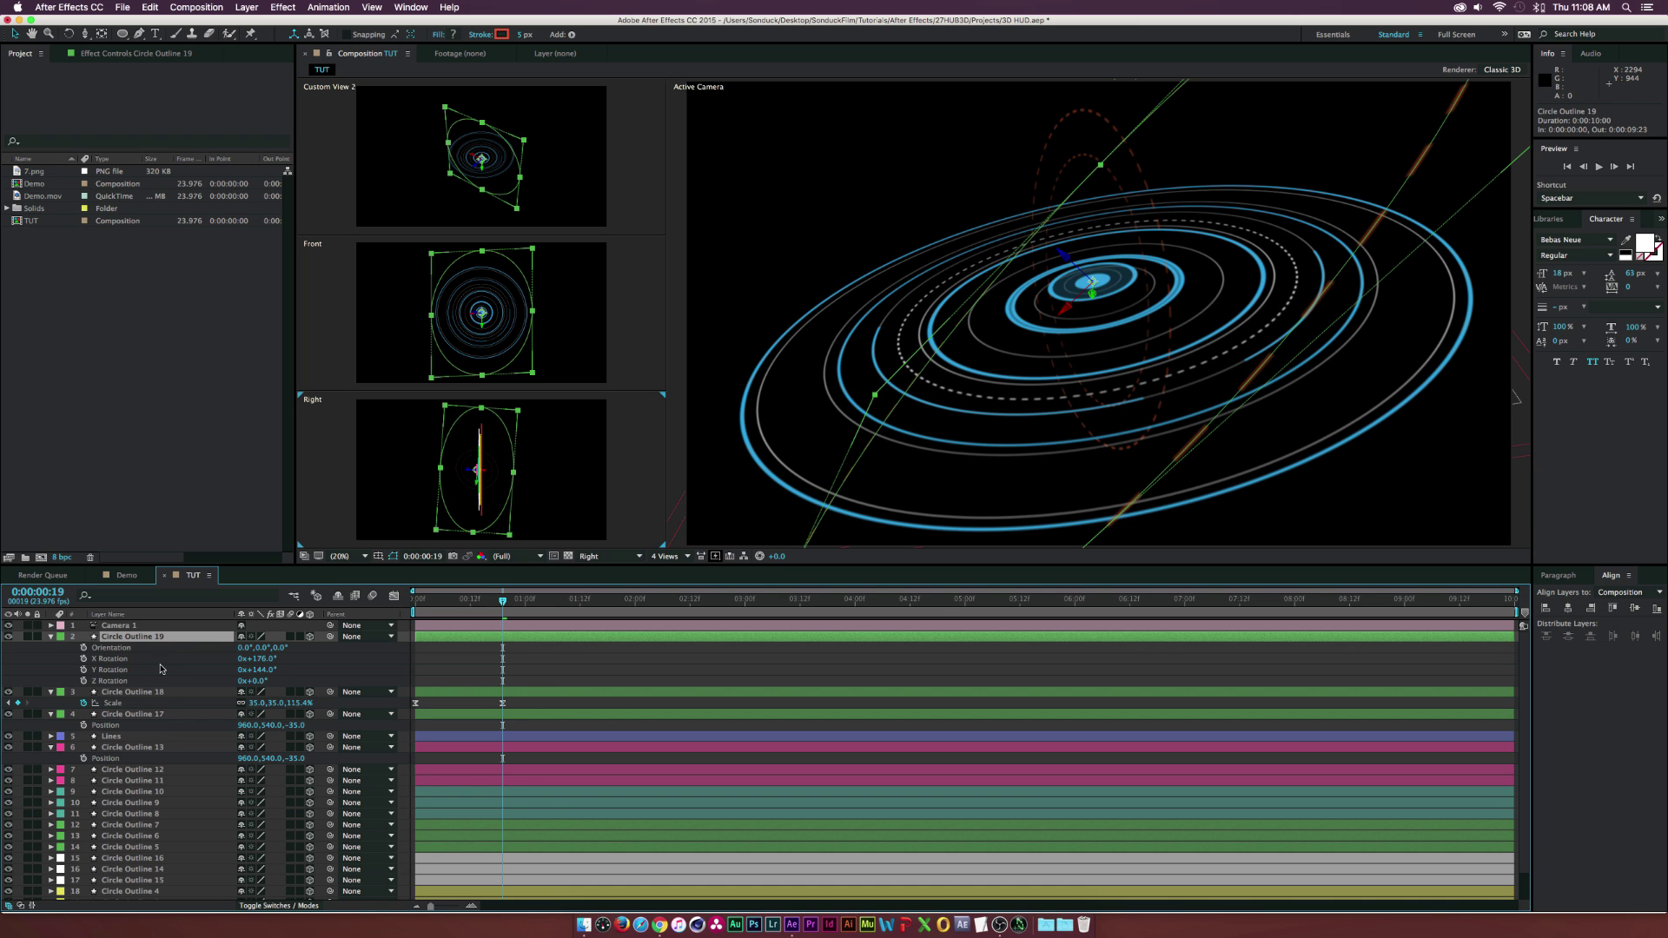
pyautogui.keyDown('shift'); pyautogui.click(147, 715); pyautogui.keyUp('shift')
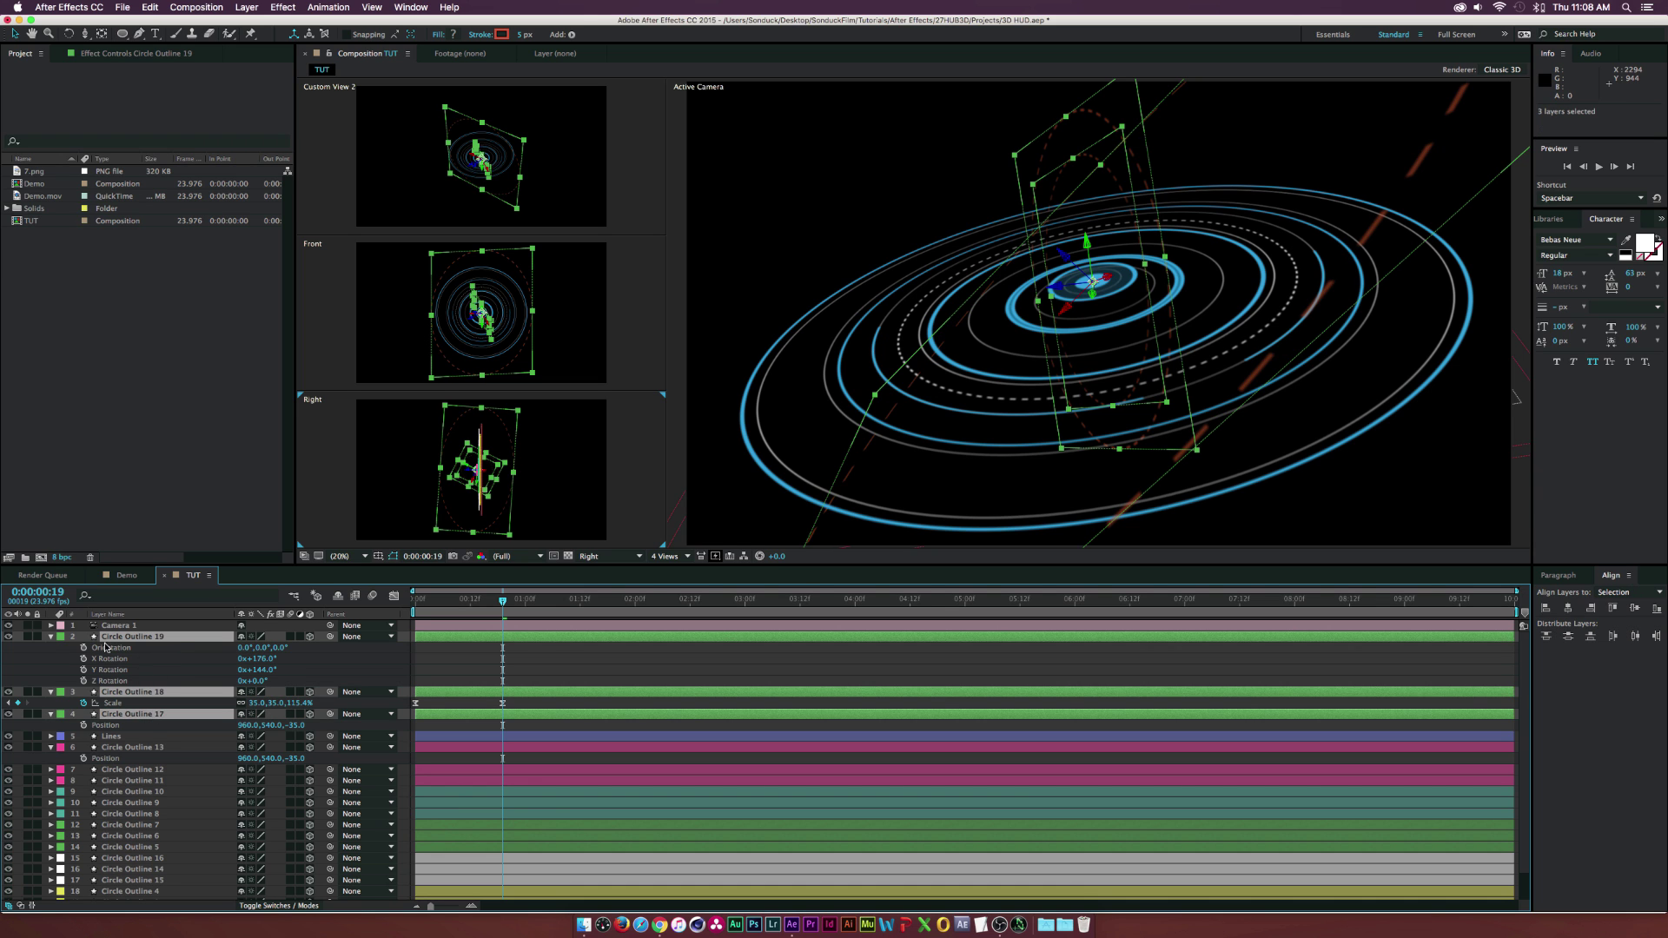
pyautogui.click(60, 639)
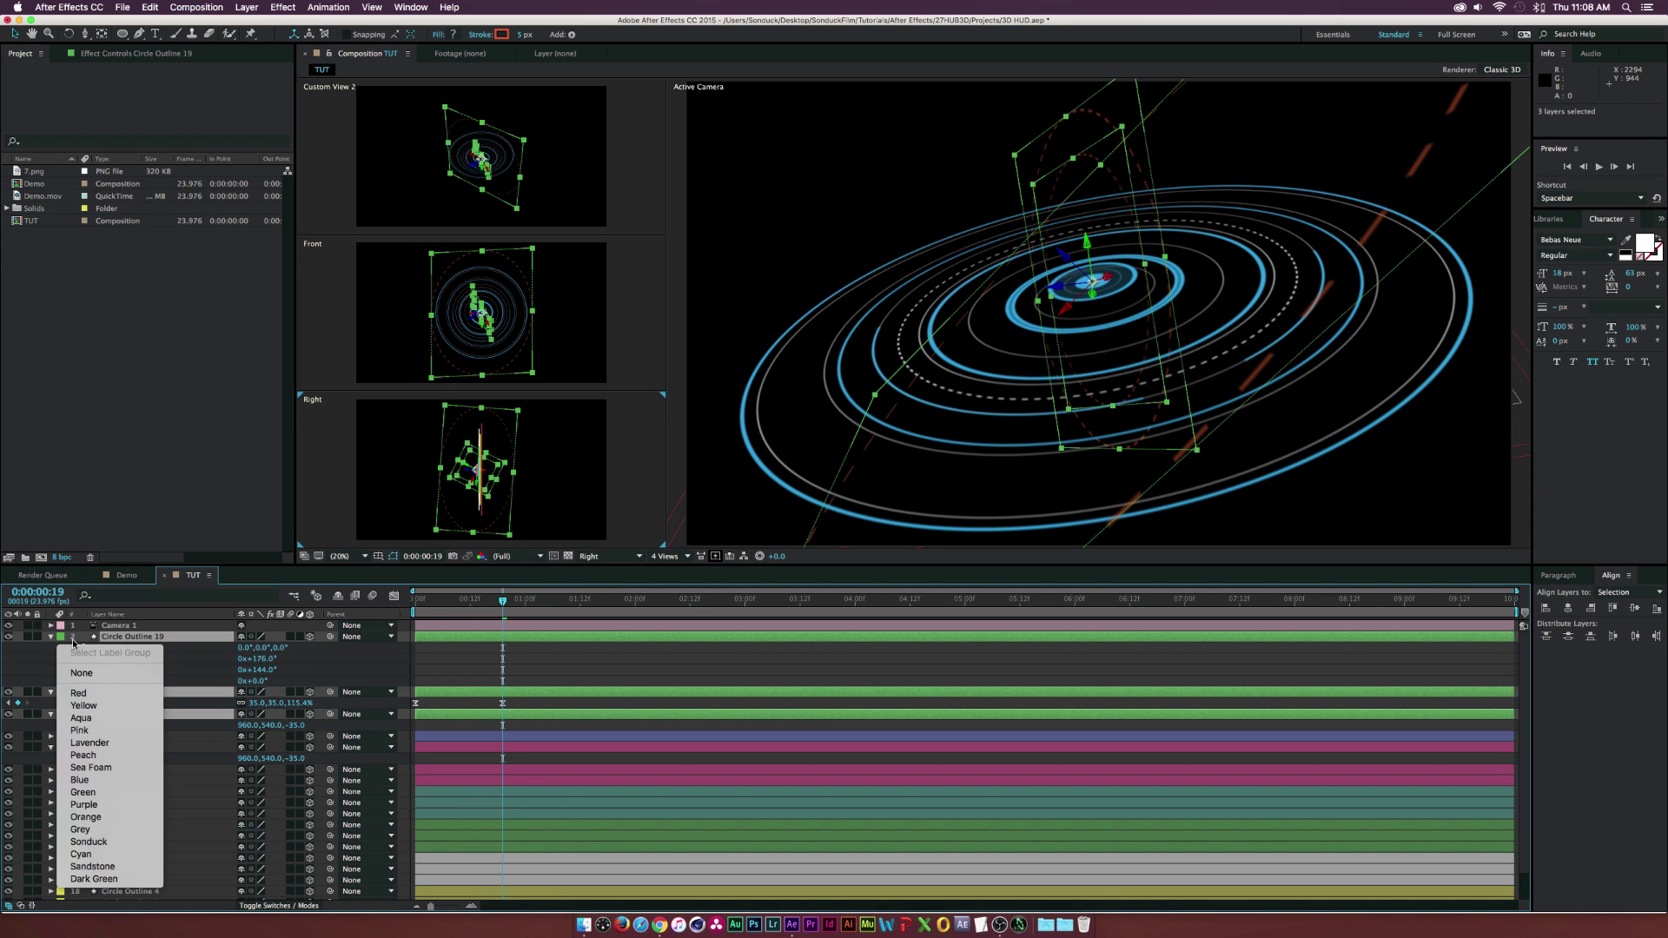
pyautogui.click(89, 818)
# Move the three orange-labeled layers to the end of the layer stack and collapse Circle Outline 19's properties
pyautogui.press('`')
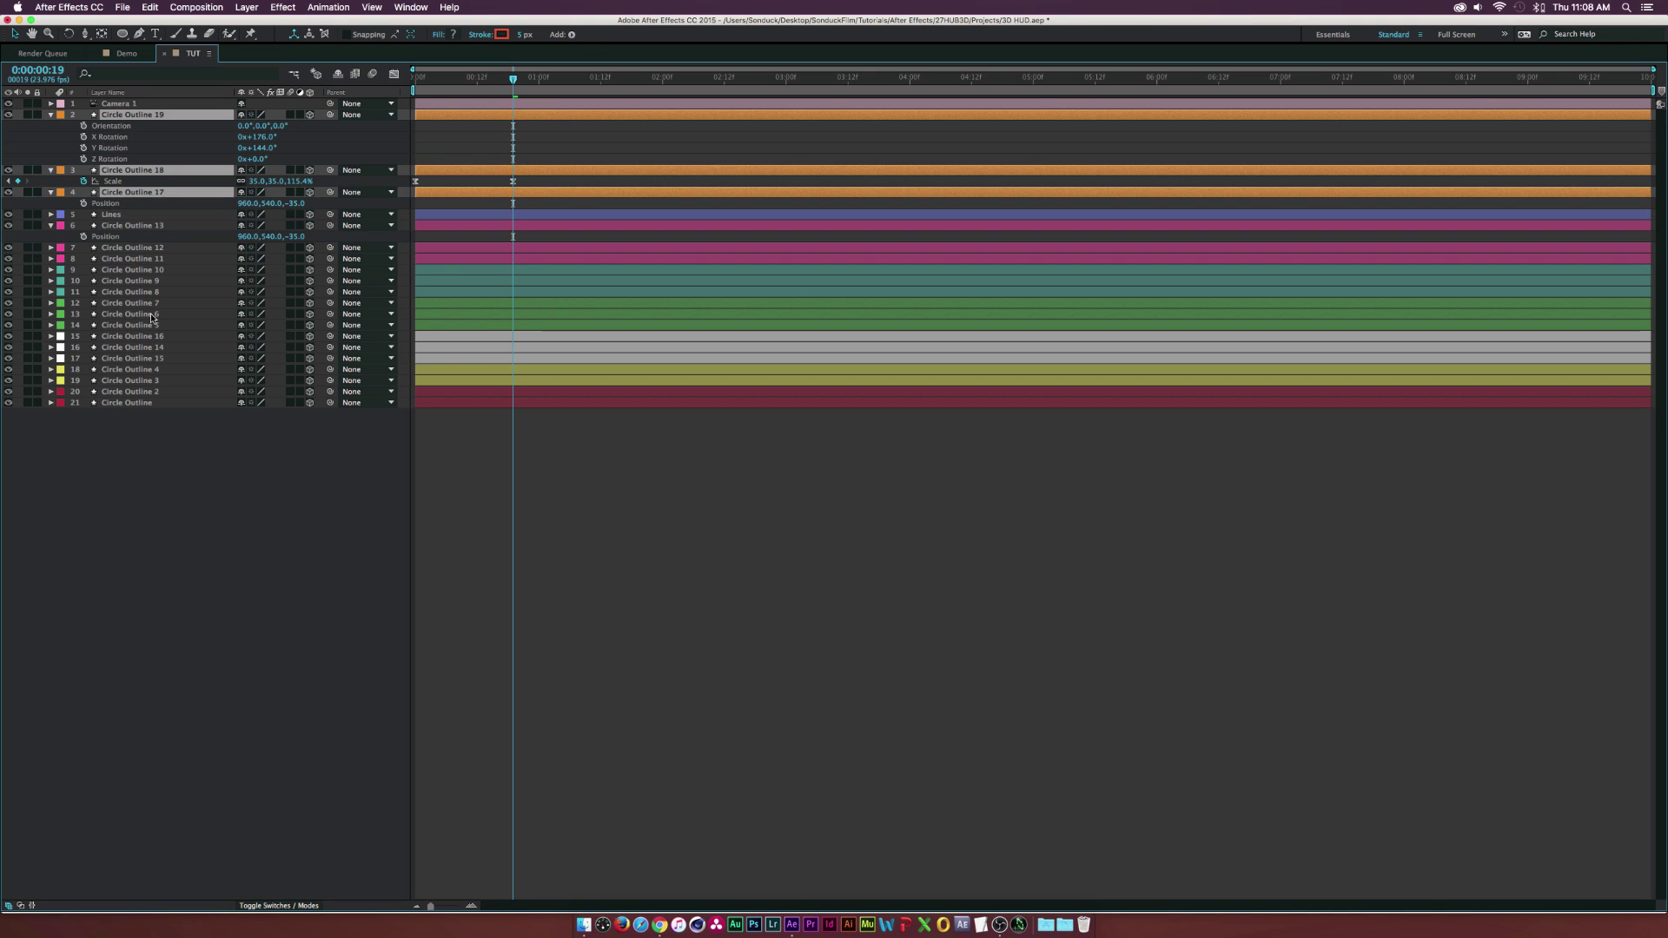
pyautogui.moveTo(150, 112); pyautogui.dragTo(177, 448)
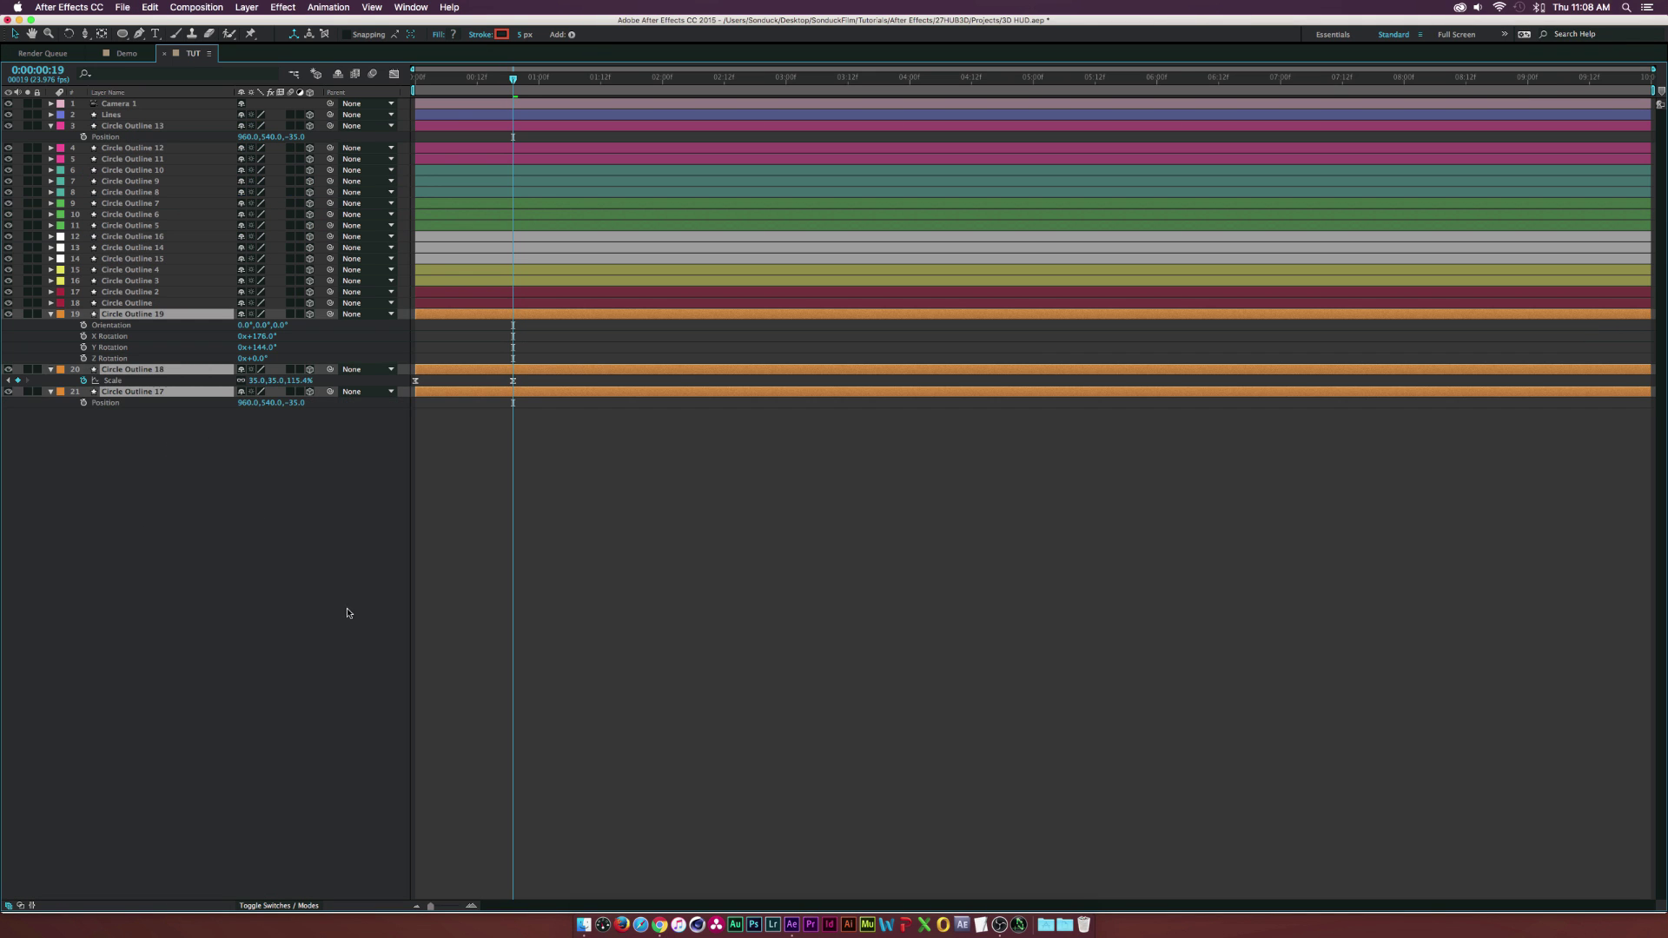
pyautogui.press('`')
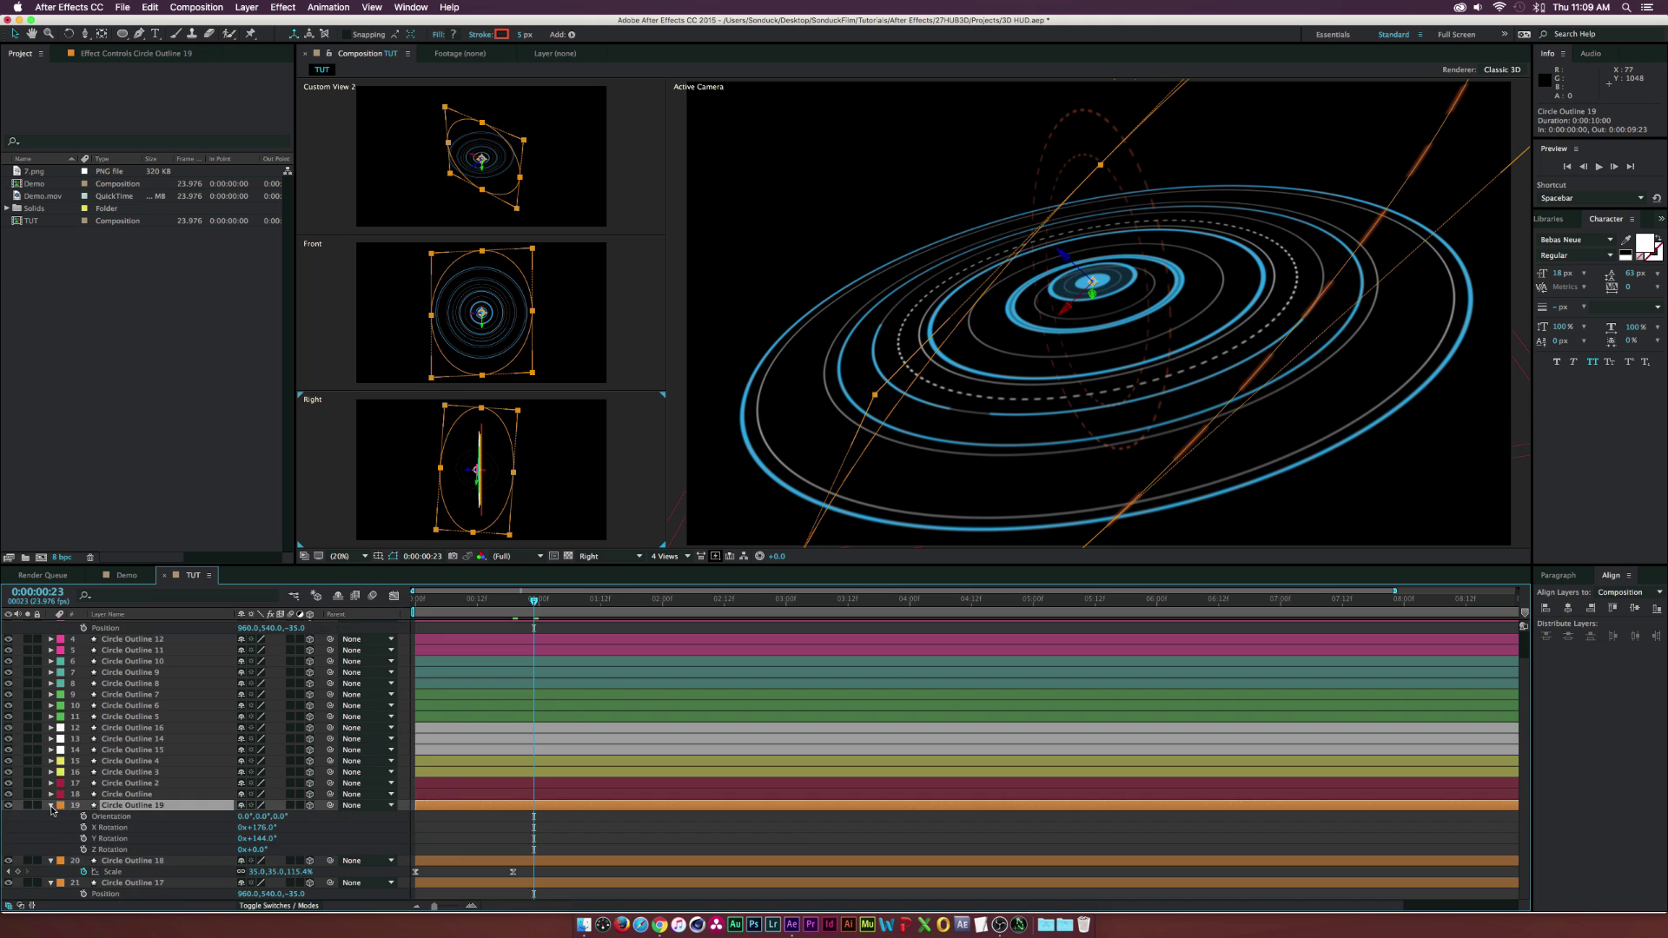
pyautogui.click(50, 806)
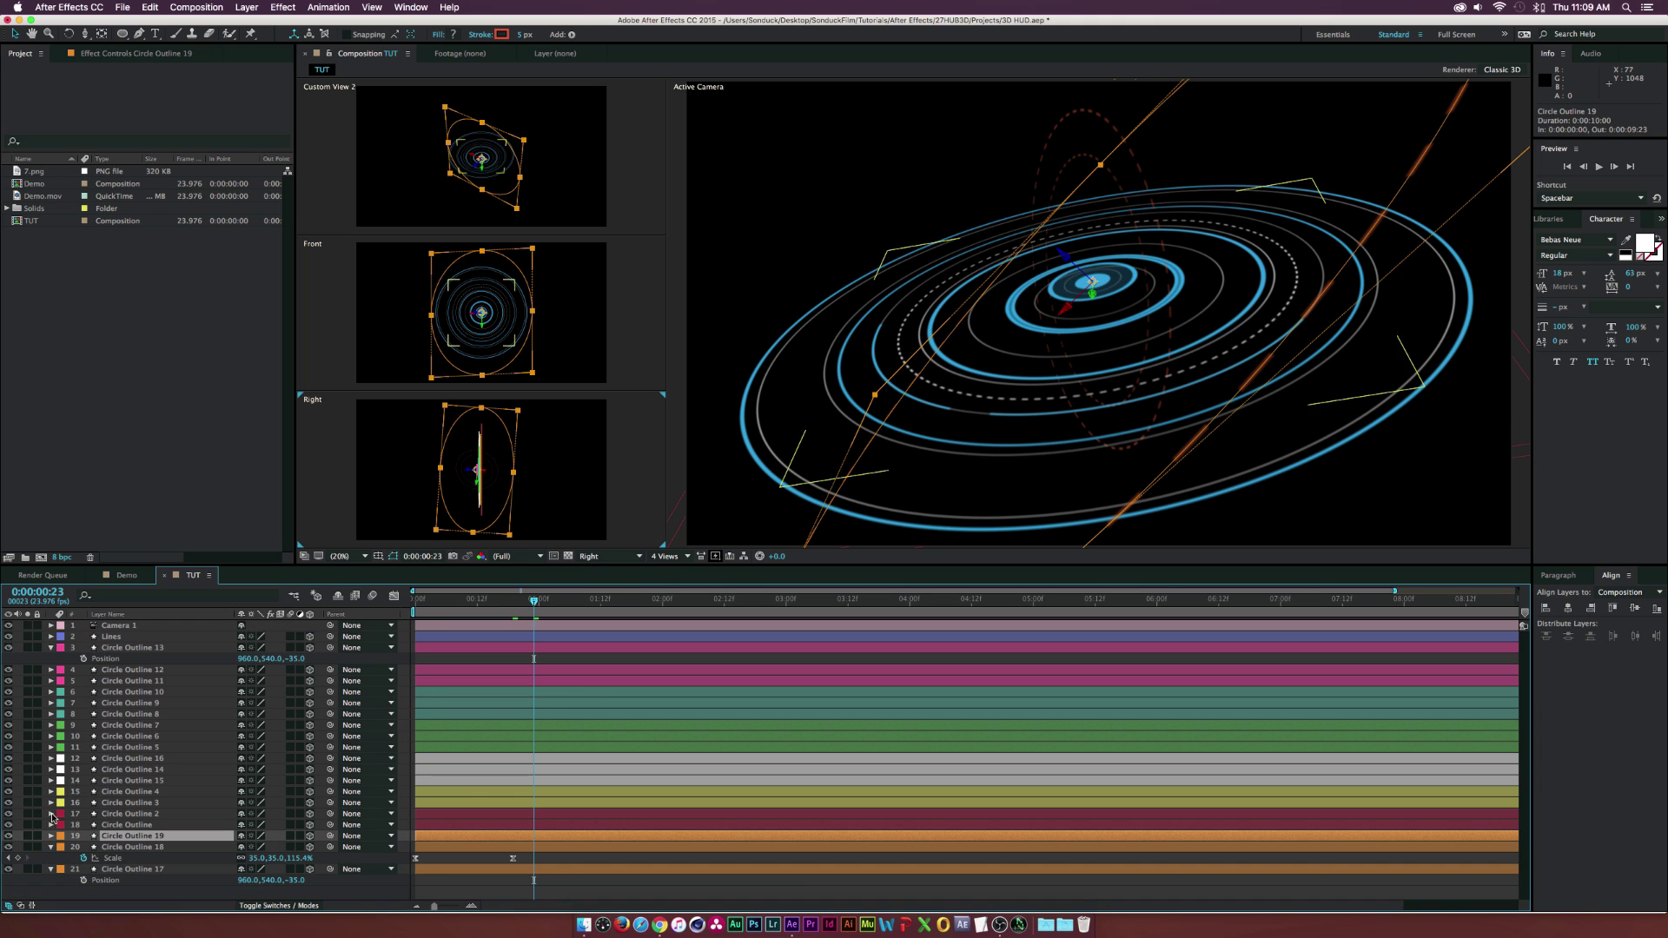
# Reveal the rotation properties of the three orange circles and add Z Rotation keyframes at 0:00:00:00
pyautogui.keyDown('shift'); pyautogui.click(121, 869); pyautogui.keyUp('shift')
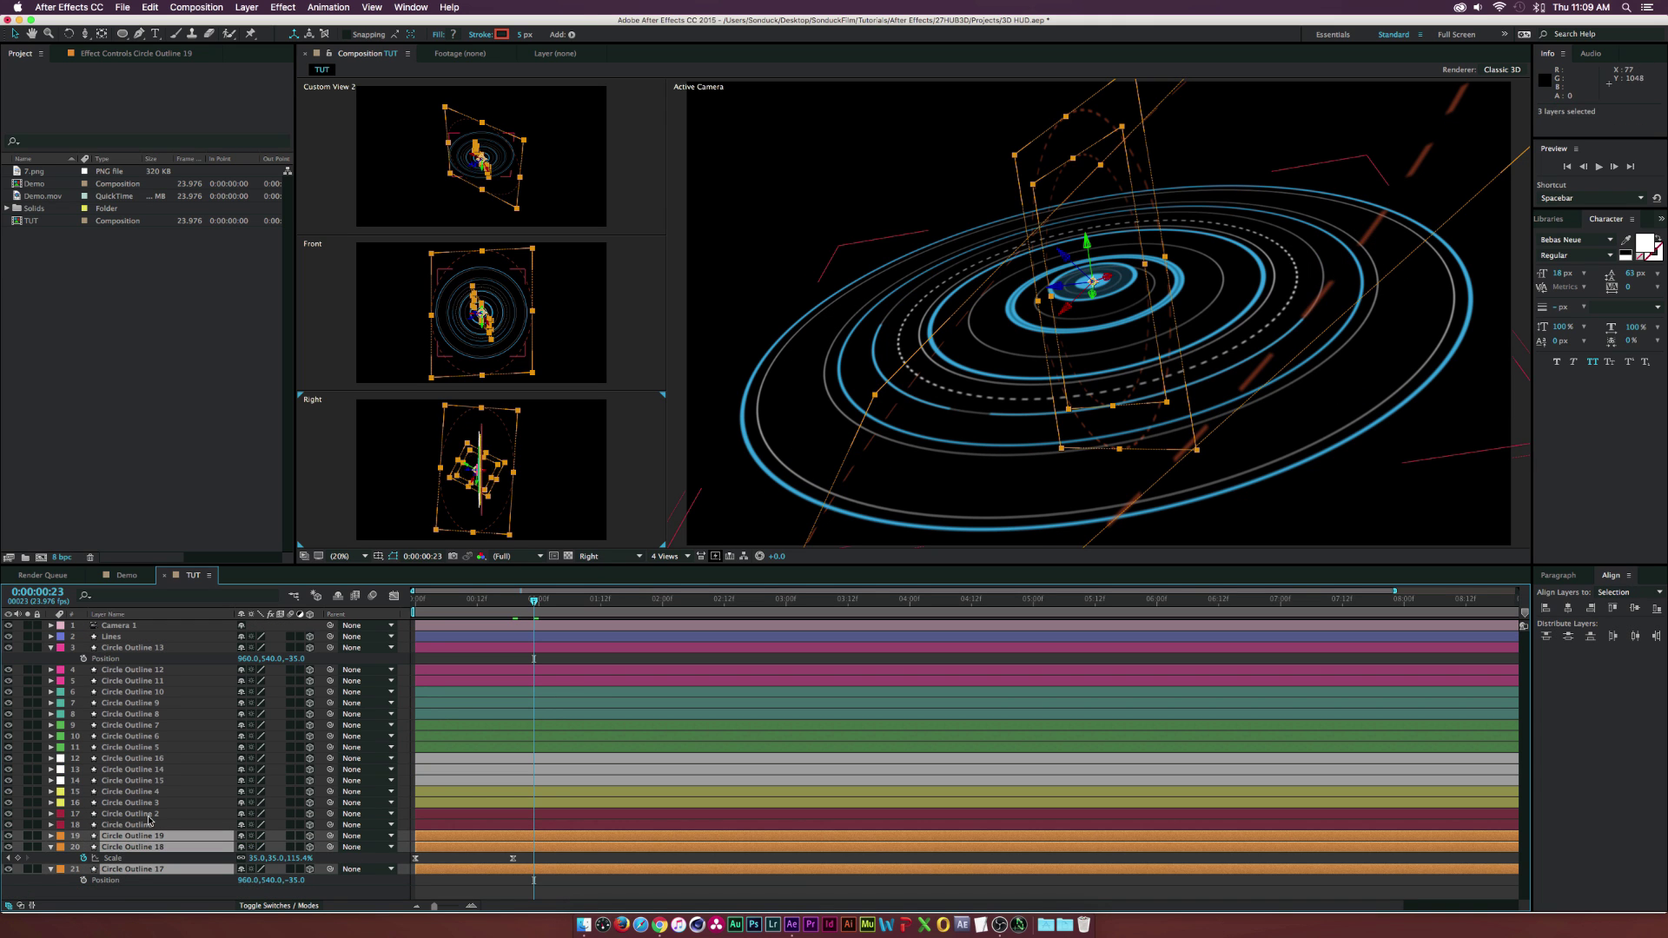
pyautogui.press('r')
pyautogui.scroll(-3, 156, 816)
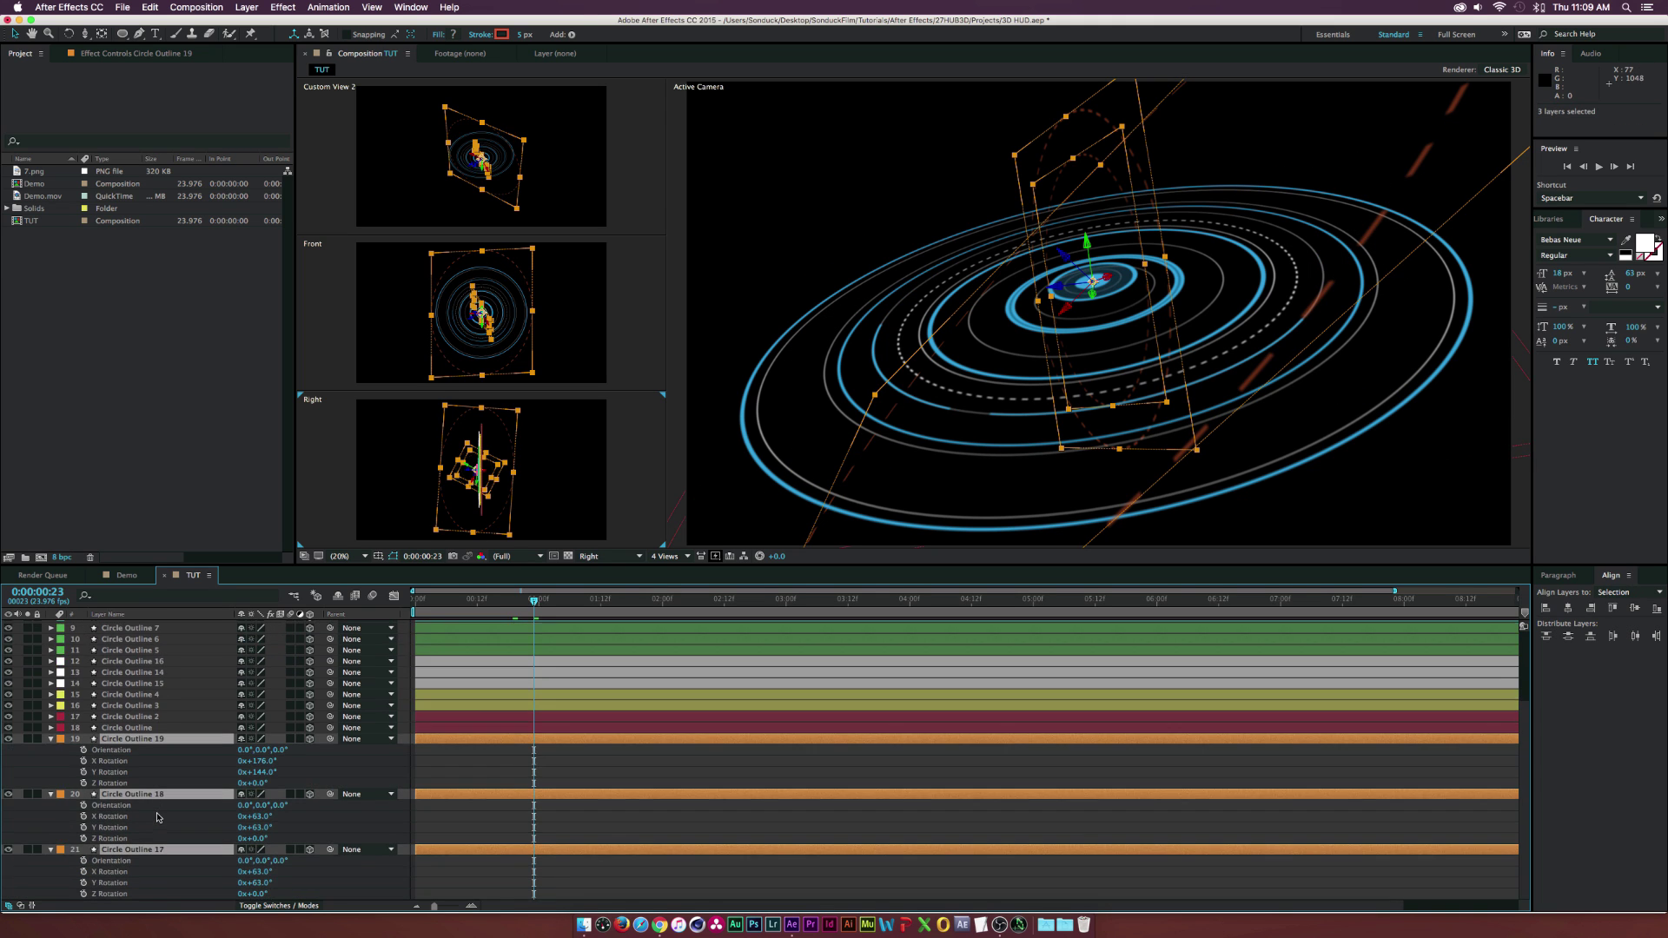
pyautogui.press('Home')
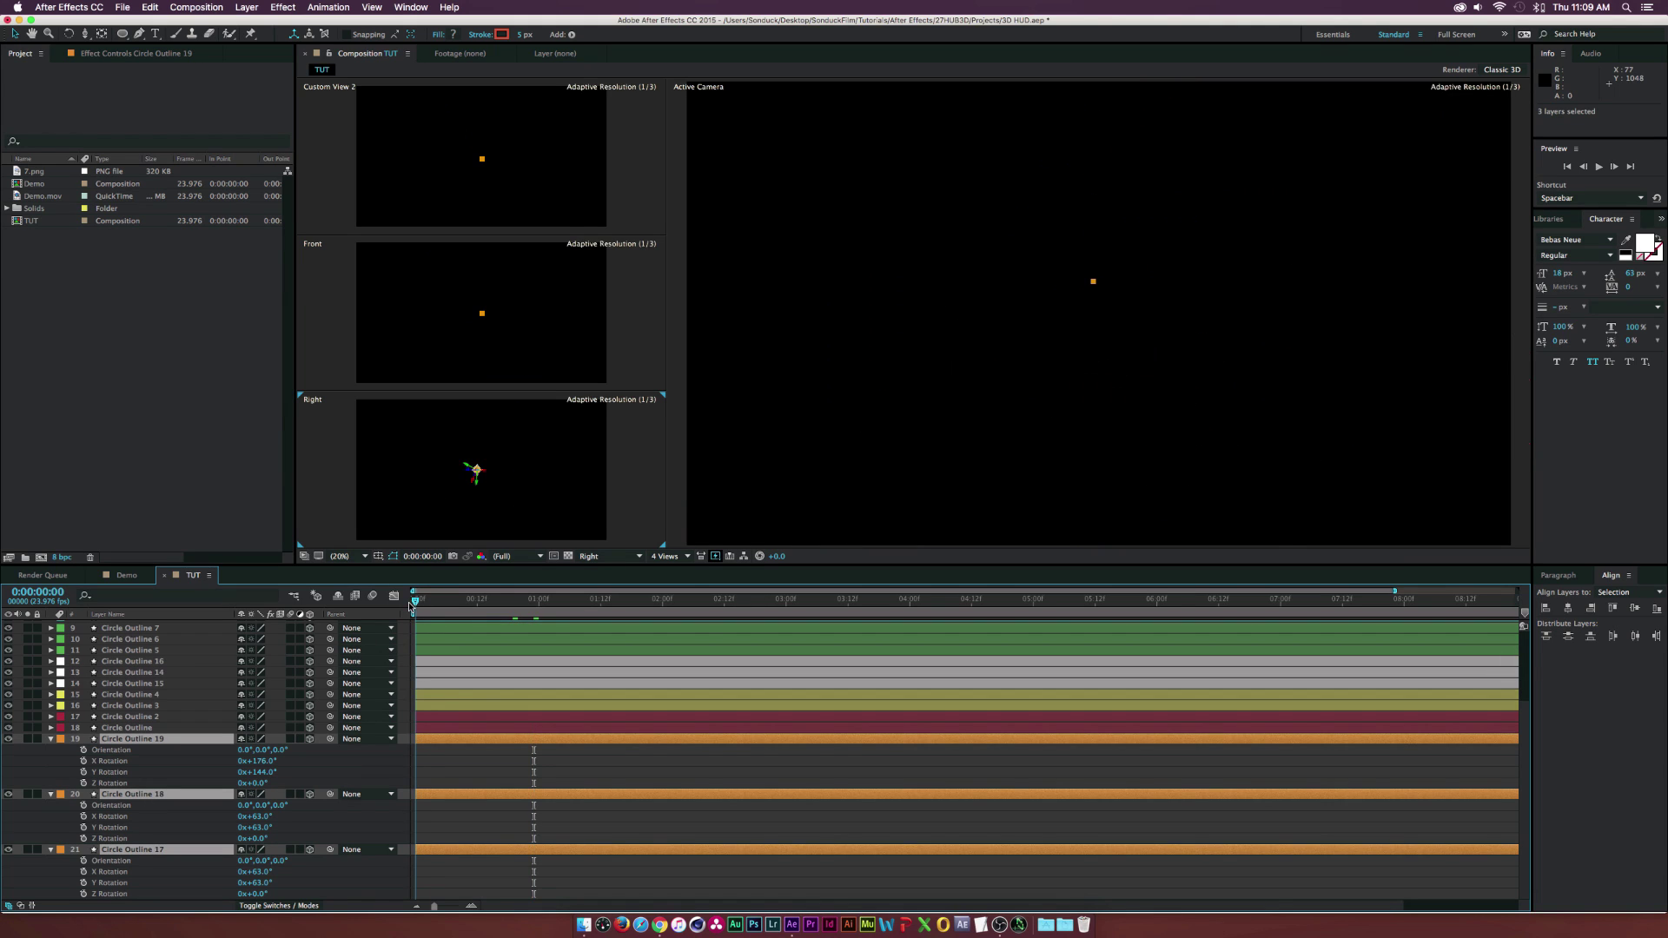
pyautogui.click(84, 783)
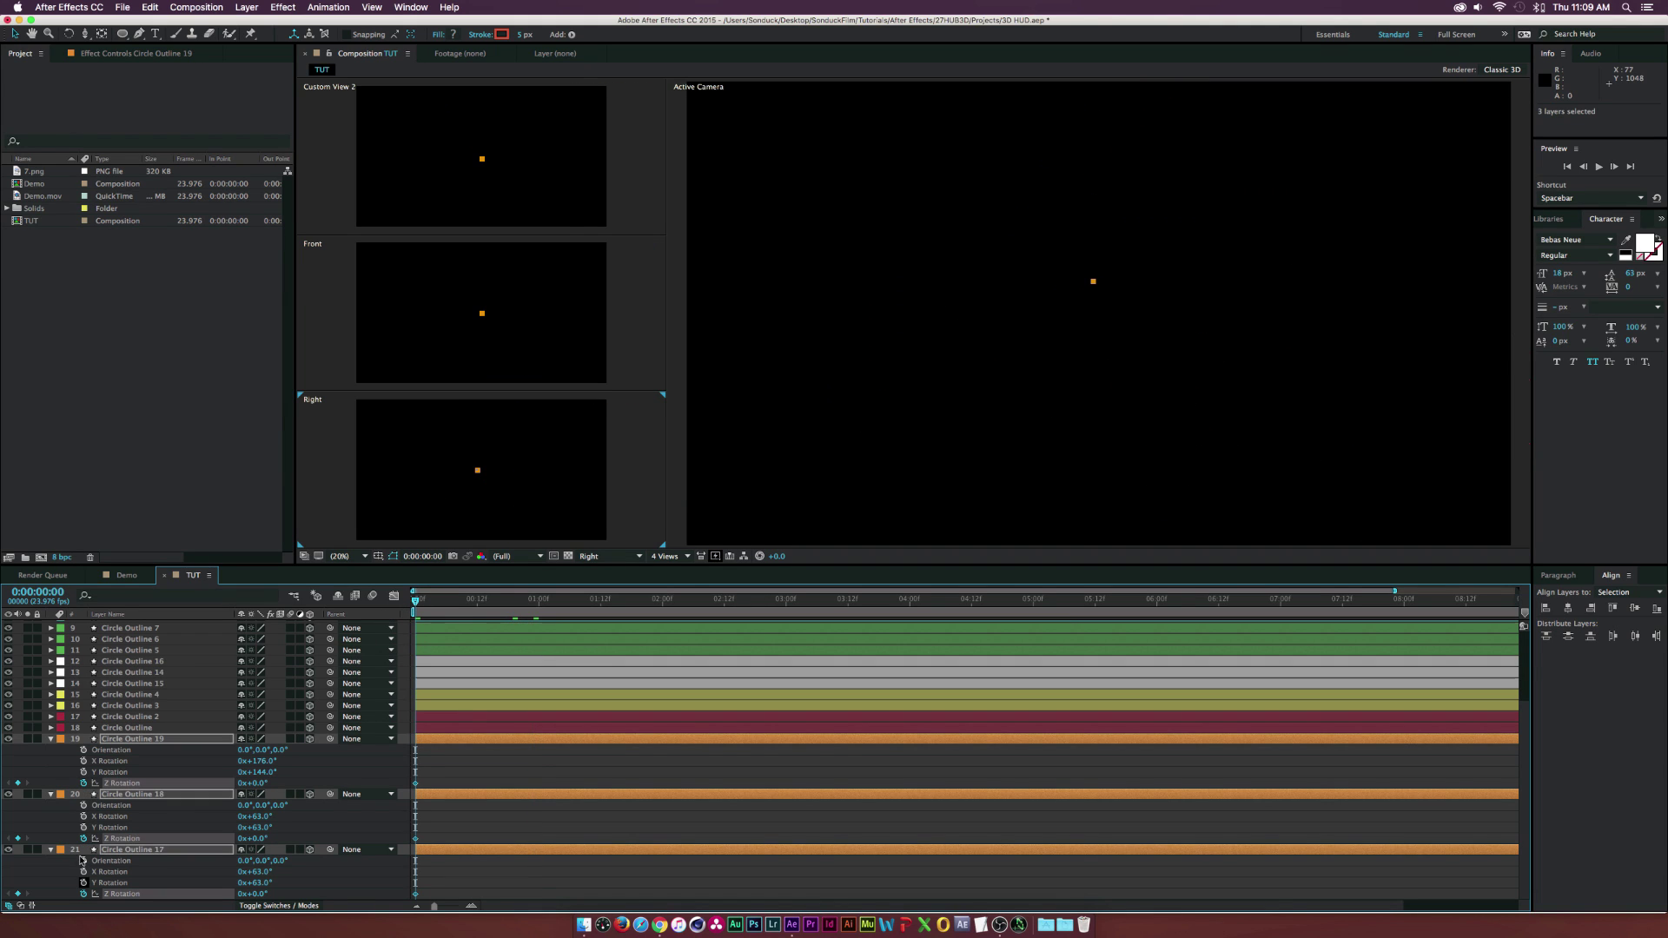
# Set the Z Rotation of all three orange circles to 2 full revolutions at 0:00:06:00
pyautogui.click(1156, 600)
pyautogui.click(243, 783)
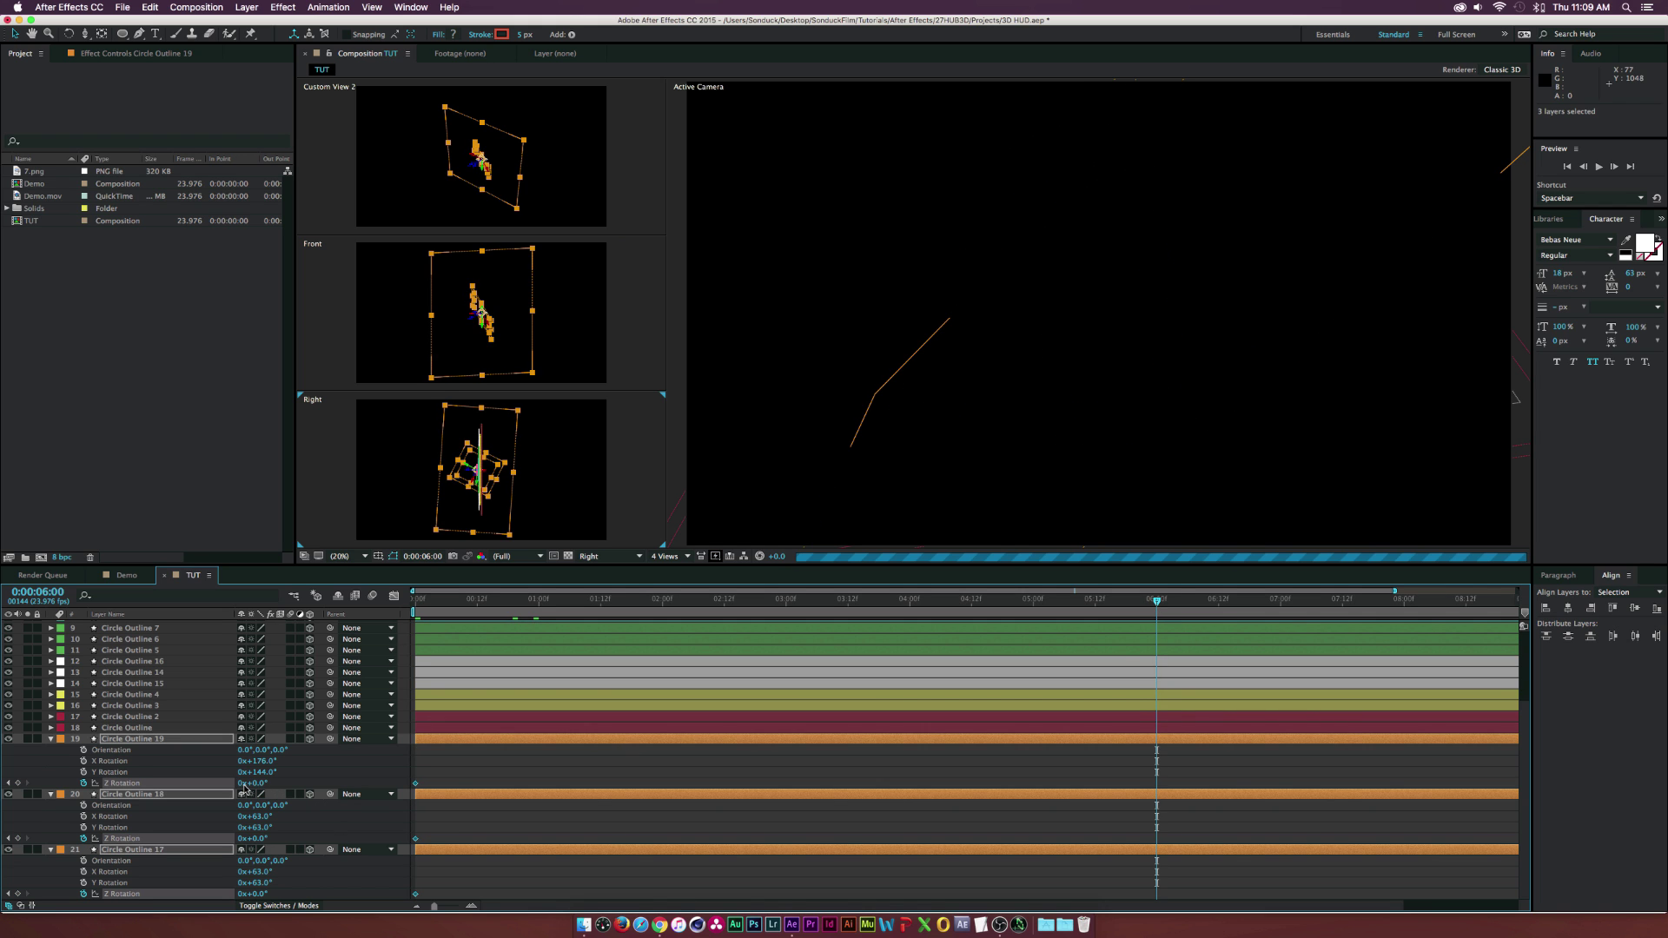
pyautogui.click(136, 740)
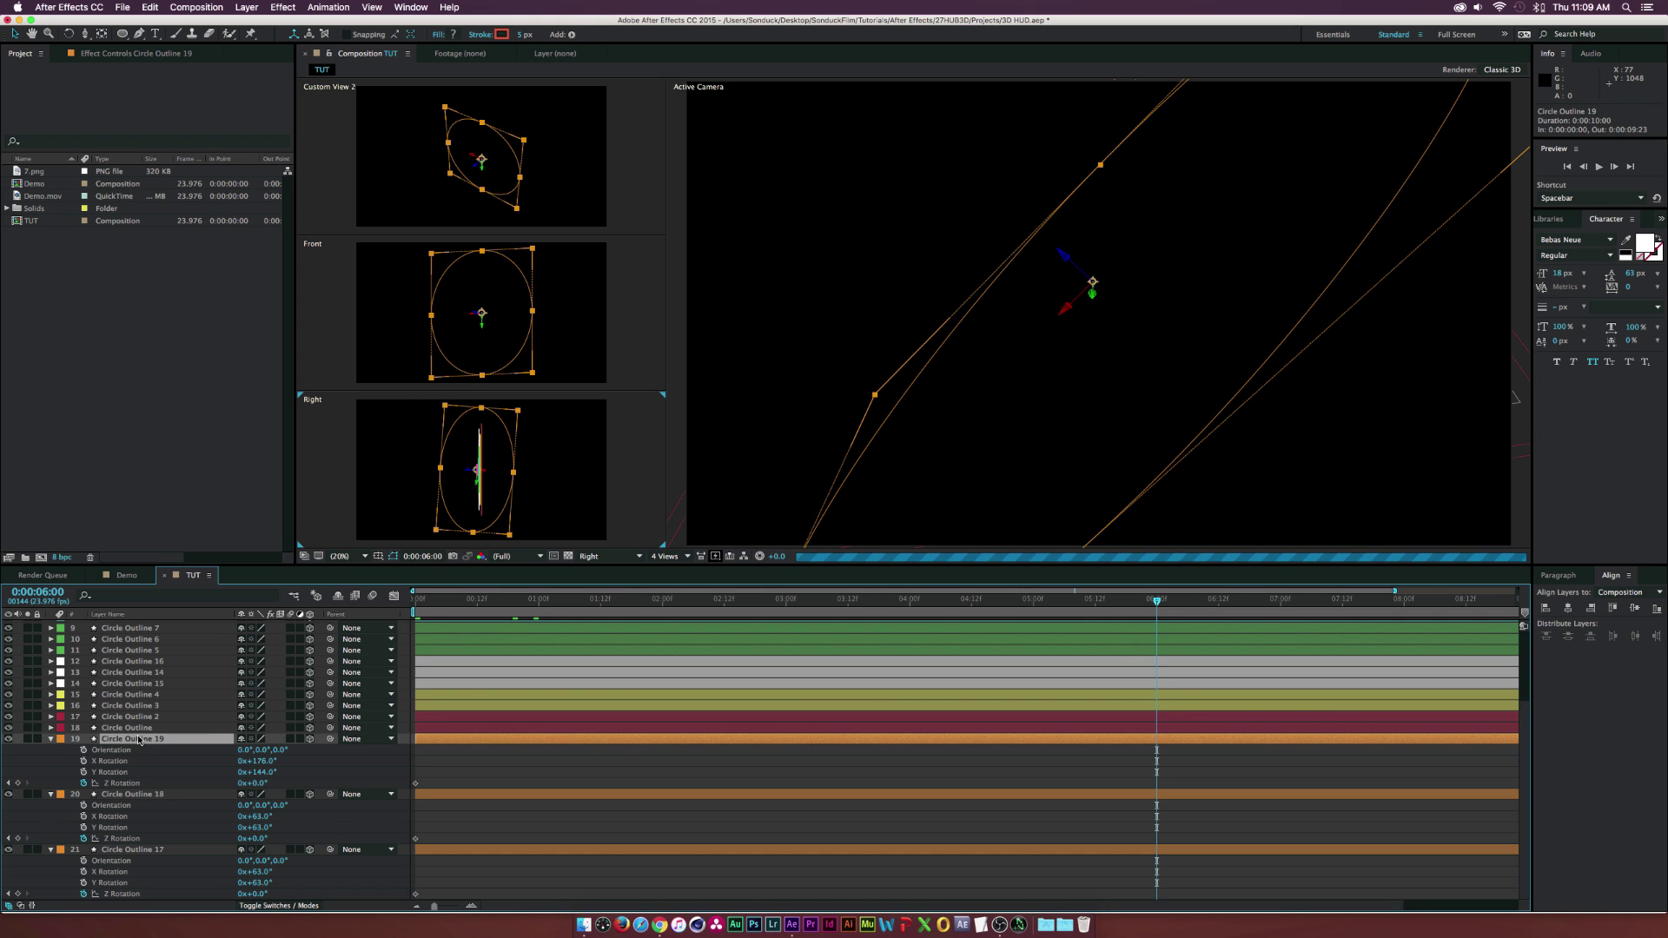
pyautogui.keyDown('shift'); pyautogui.click(143, 850); pyautogui.keyUp('shift')
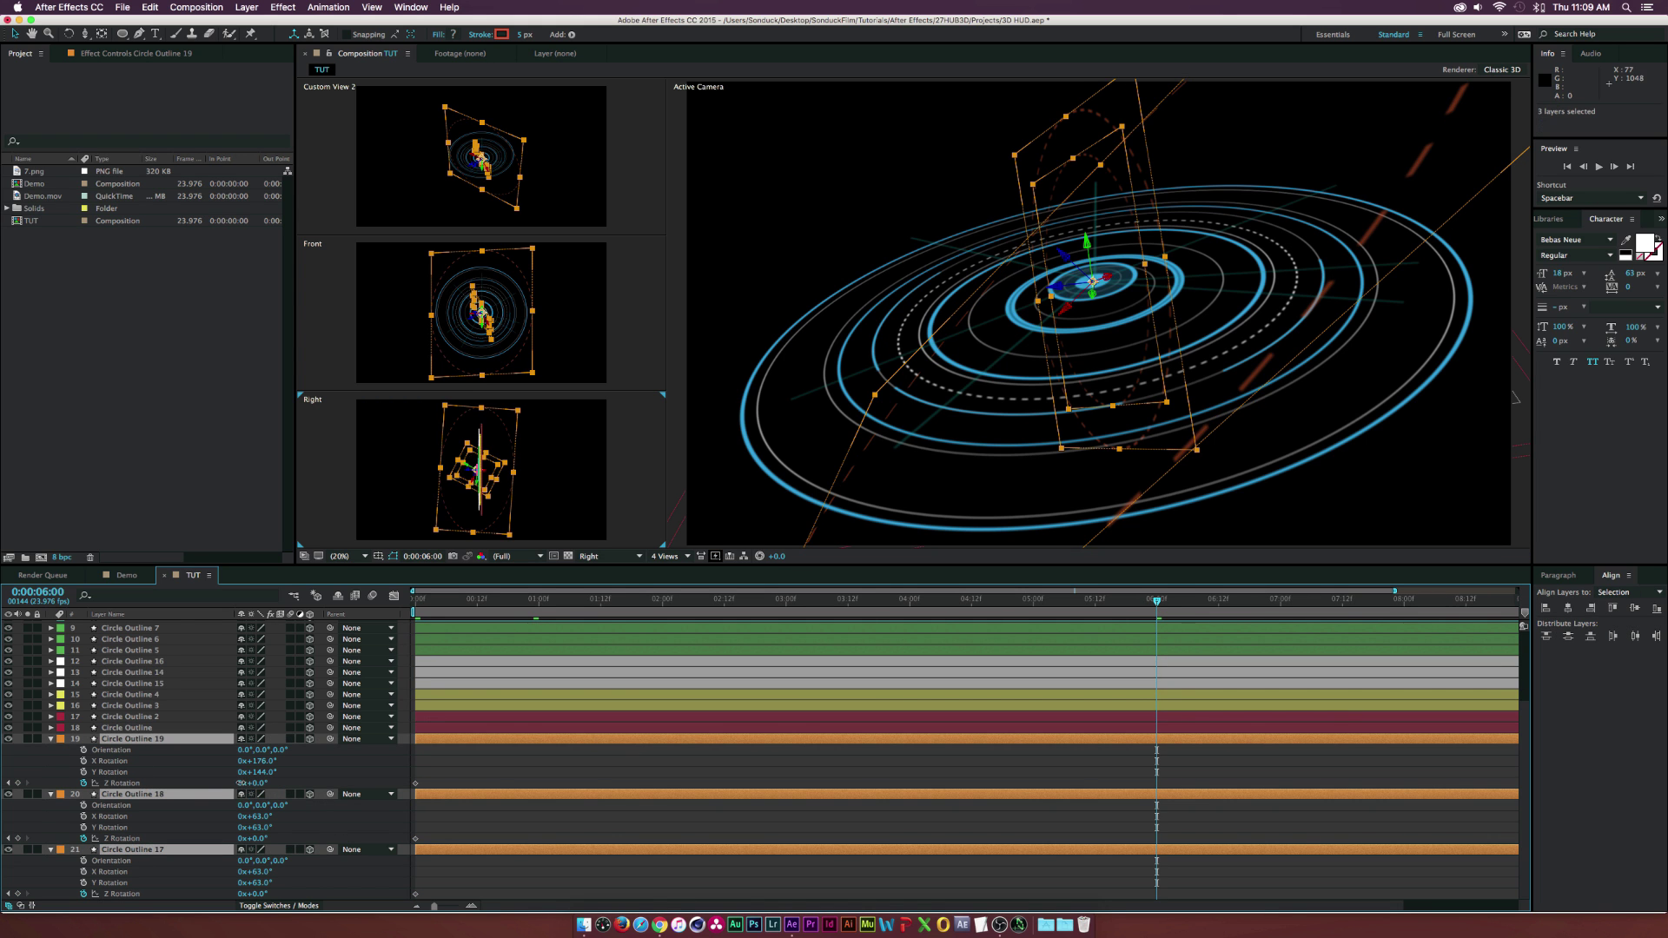
pyautogui.click(243, 783)
pyautogui.write('2')
pyautogui.click(863, 540)
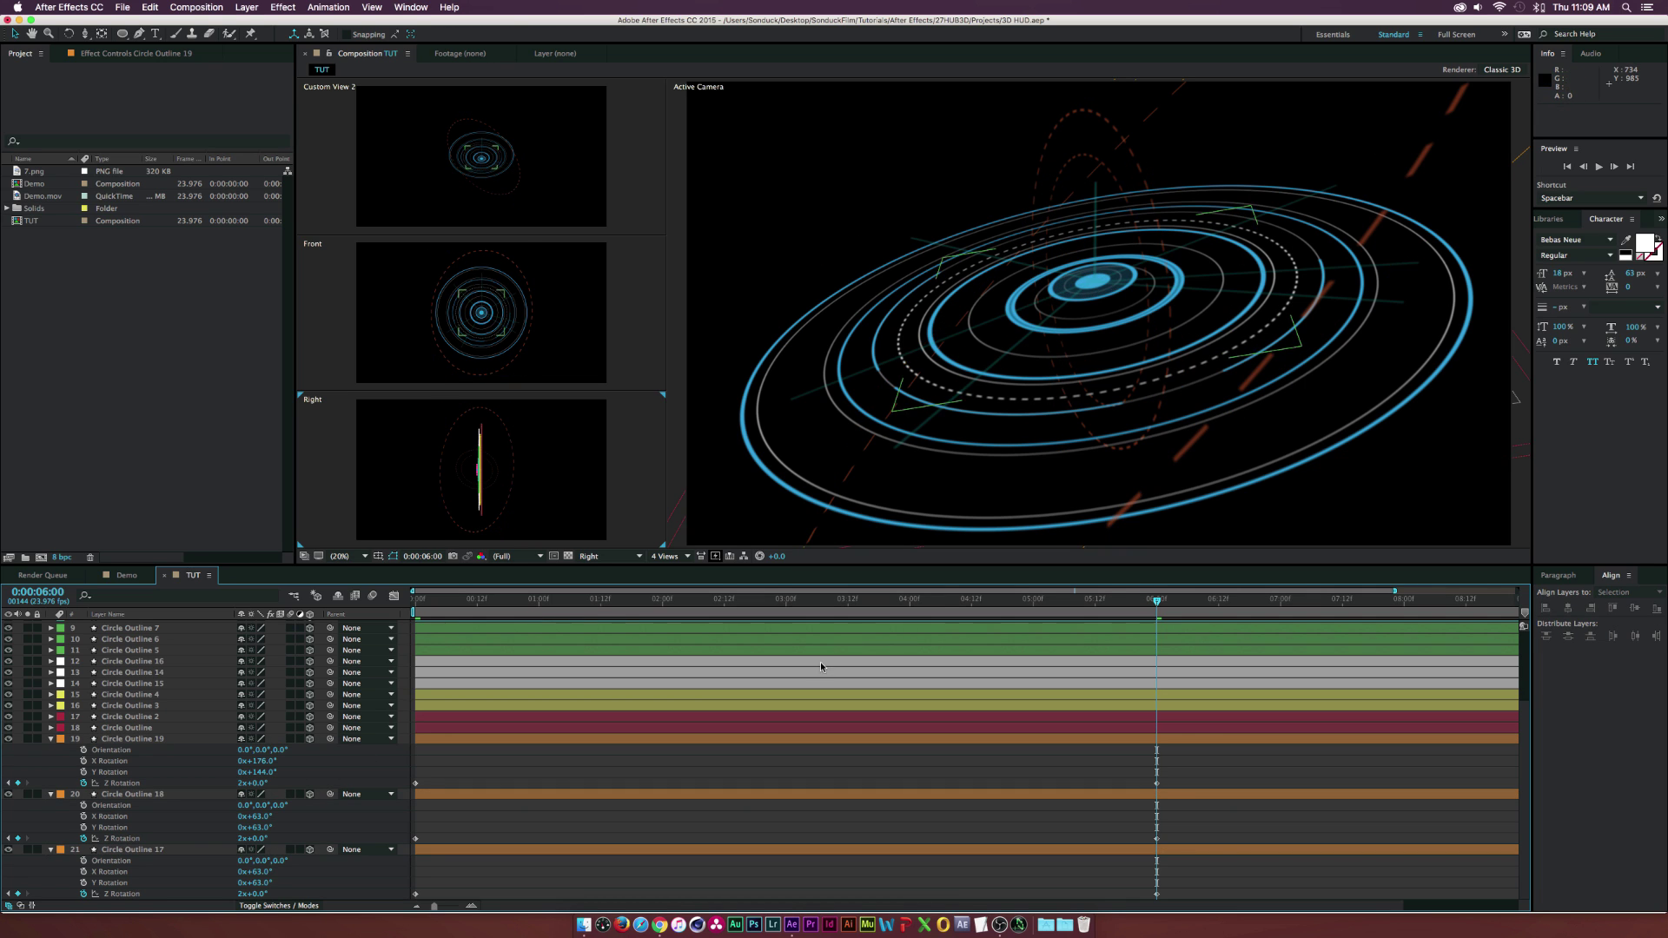
# Move the current time to 0:00:03:03 and create a new solid named Particles
pyautogui.click(802, 601)
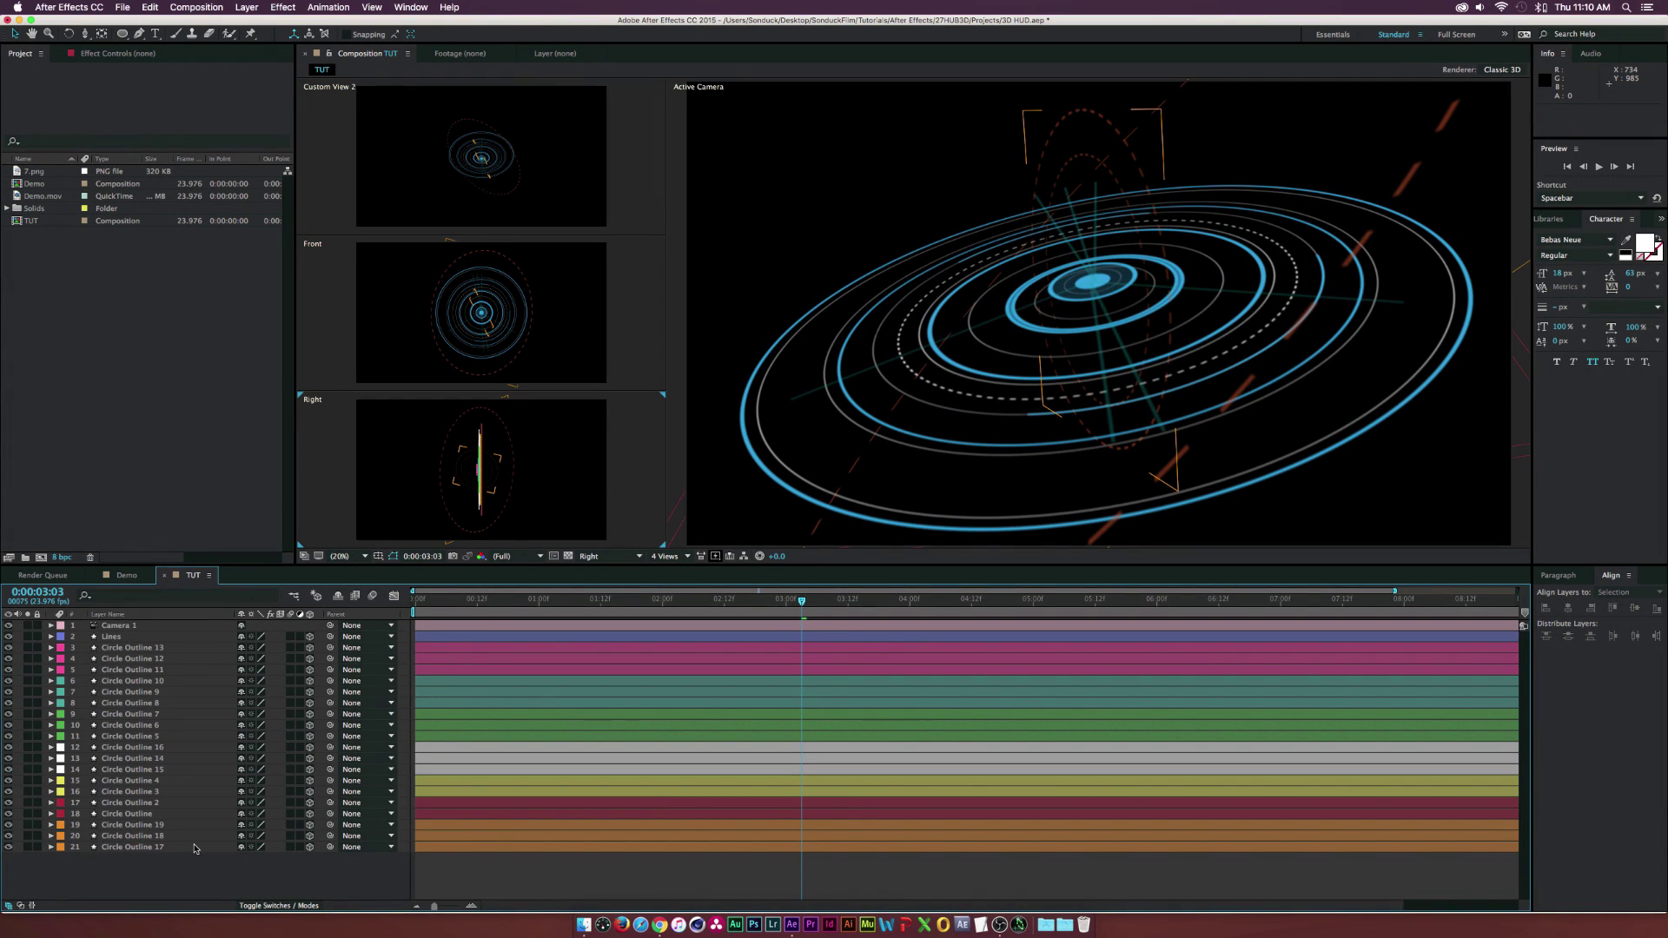
pyautogui.click(247, 7)
pyautogui.moveTo(261, 23)
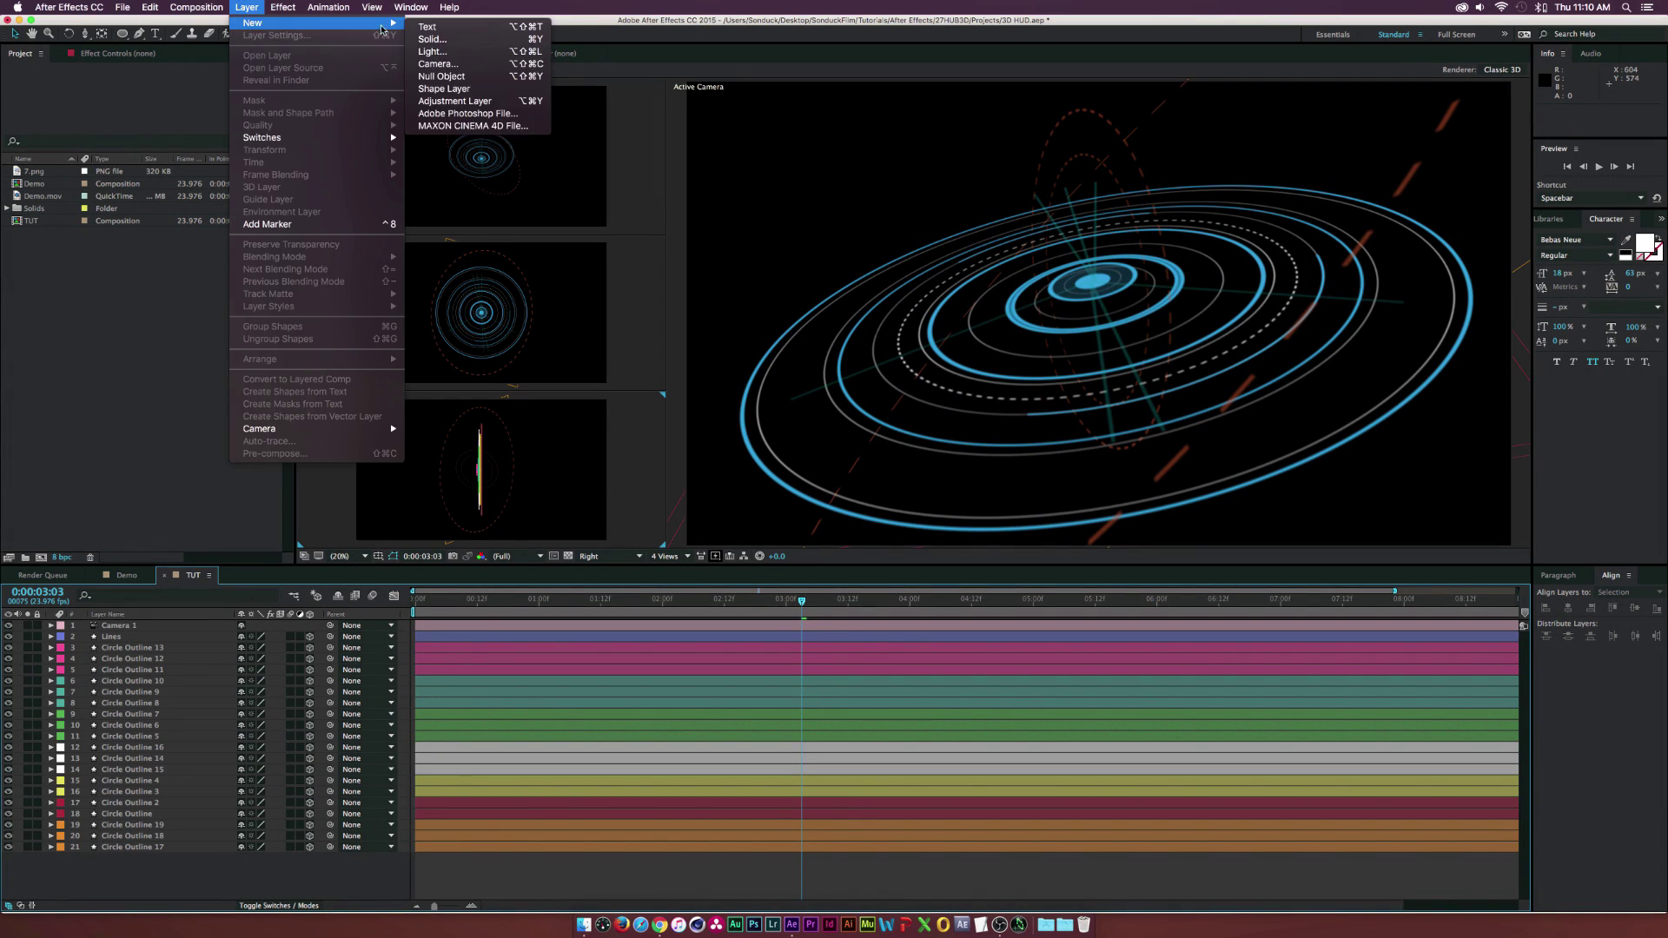
pyautogui.click(425, 39)
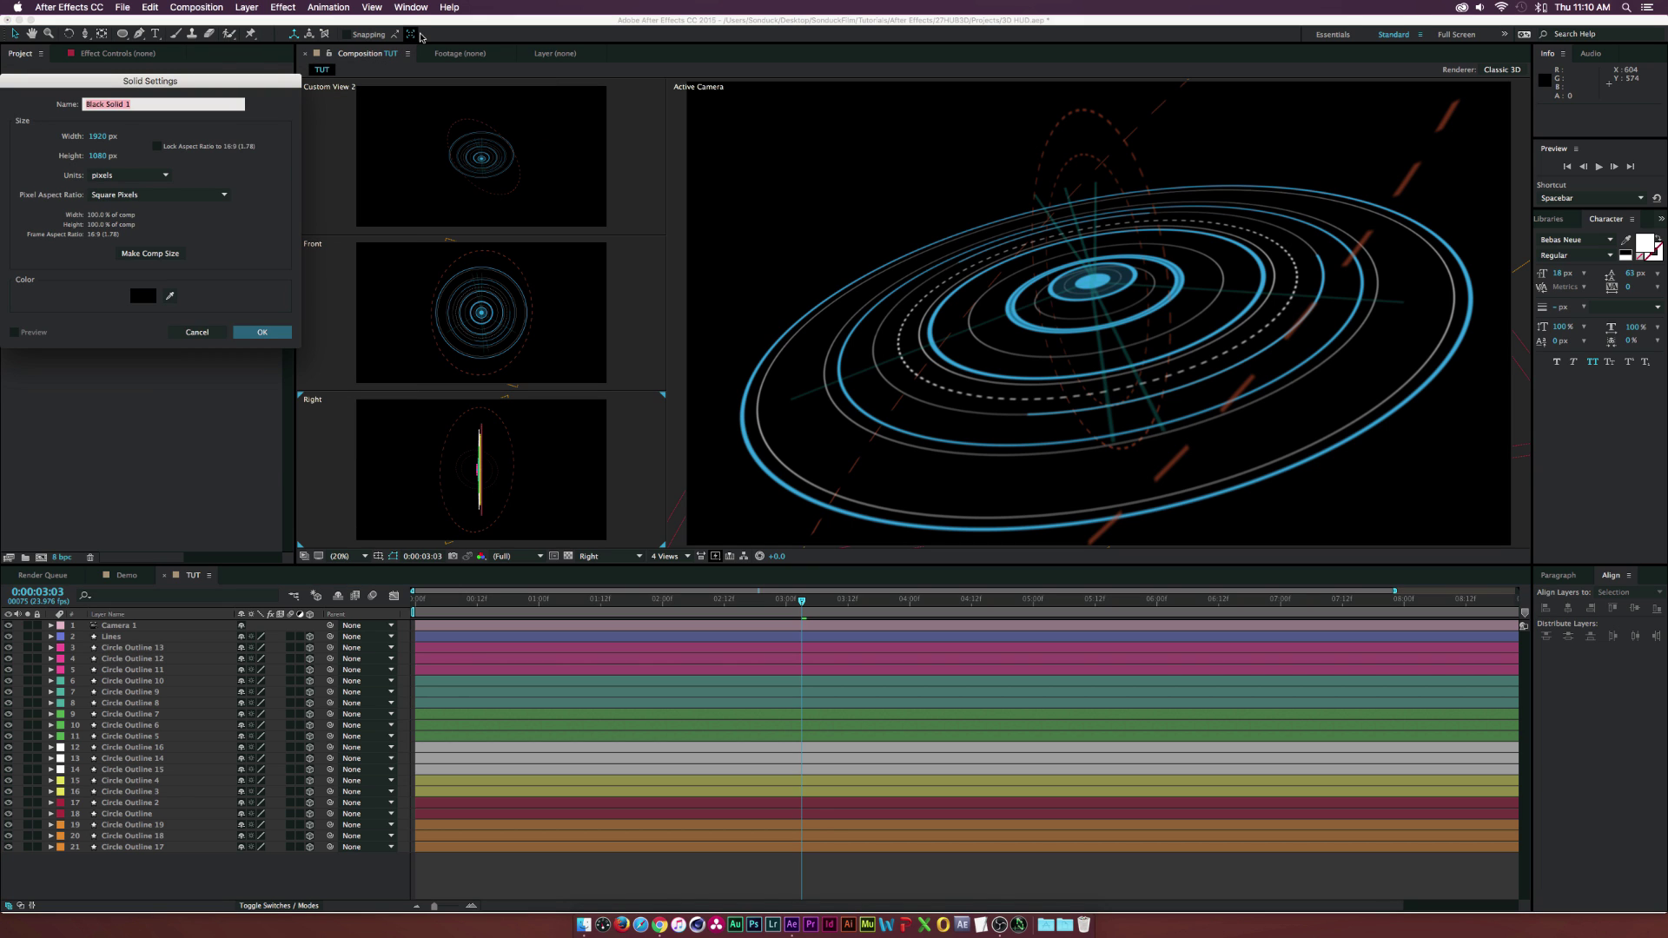
pyautogui.write('Particles')
pyautogui.press('Return')
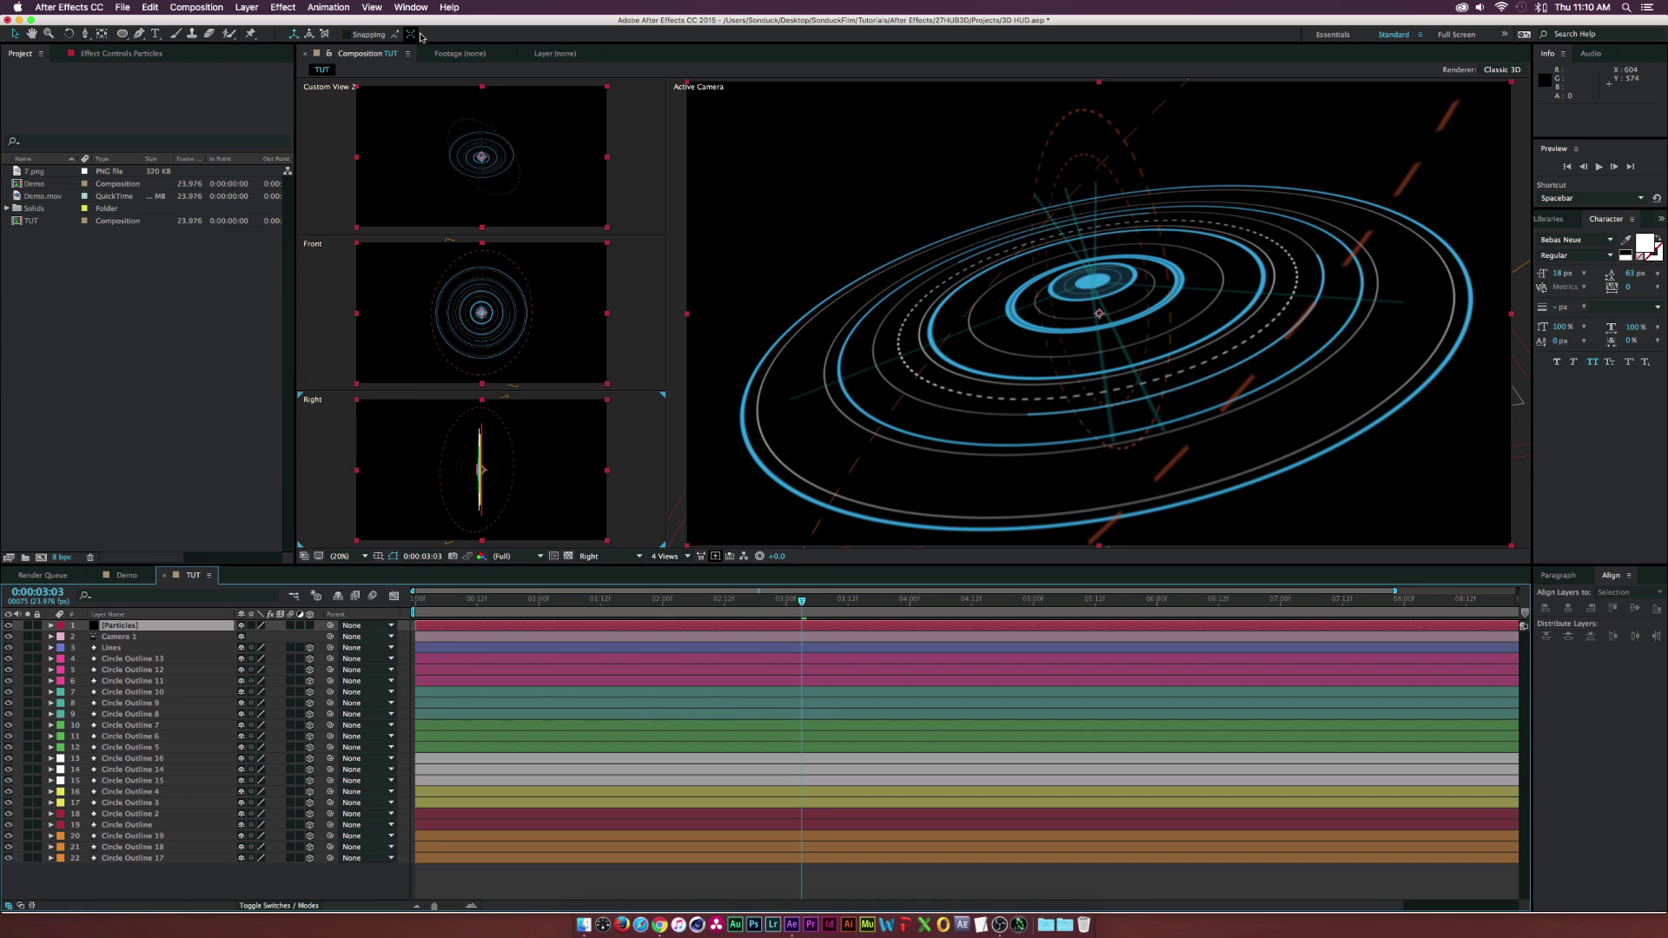
# Apply the CC Particle World effect to the Particles layer and solo that layer
pyautogui.click(284, 7)
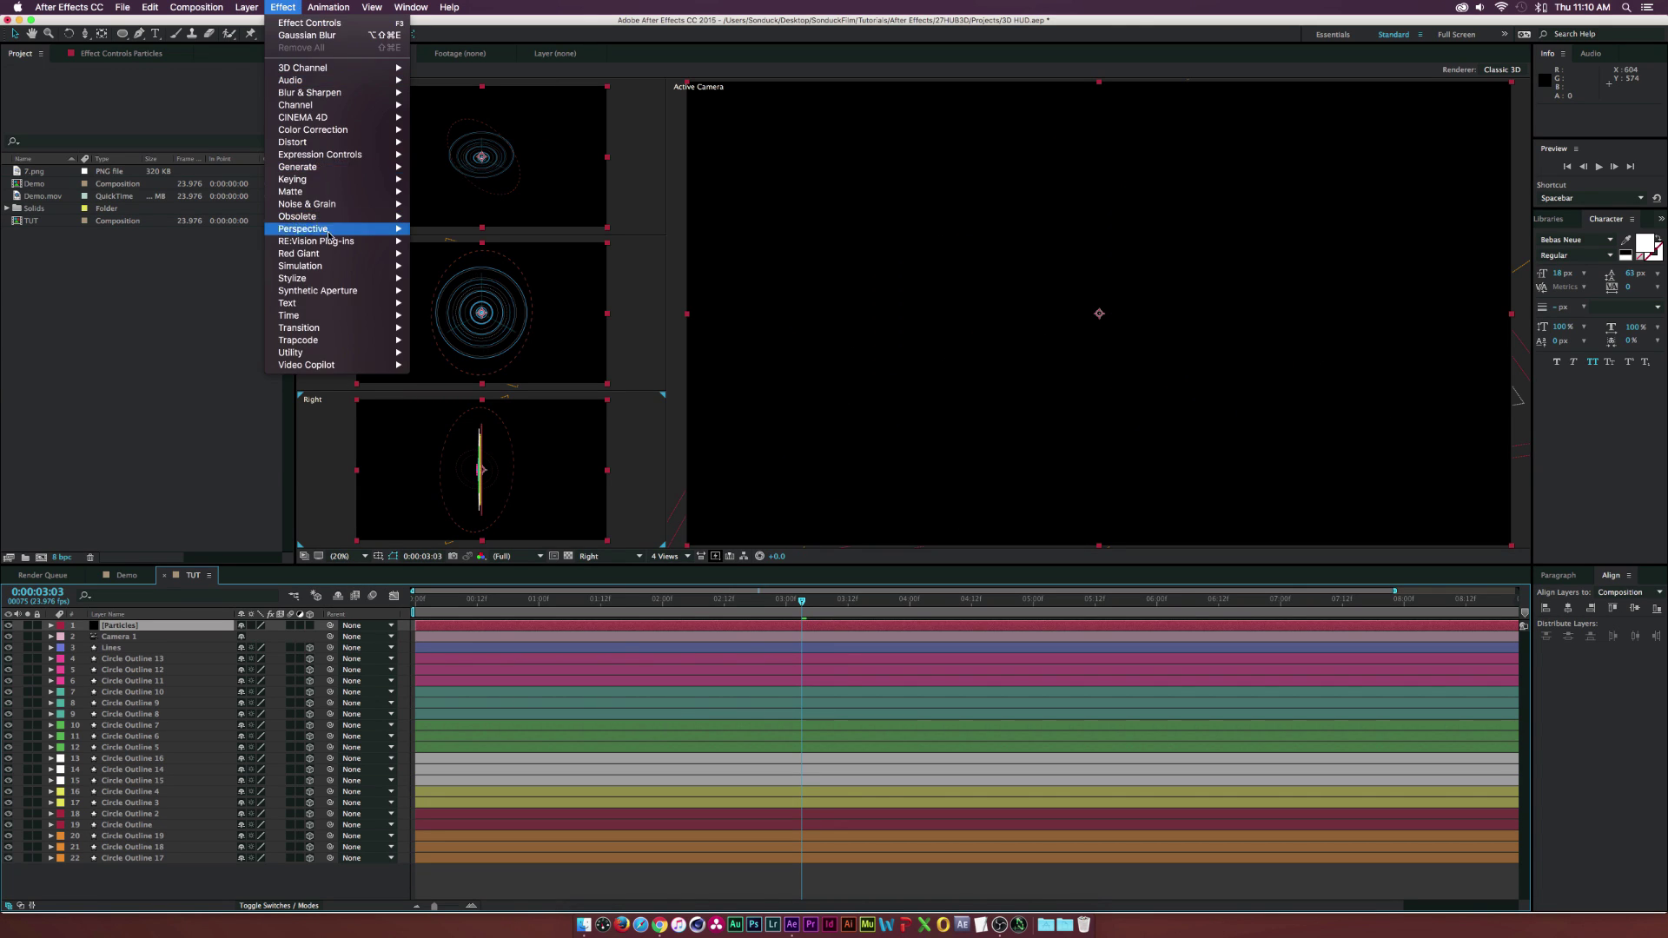
pyautogui.moveTo(300, 266)
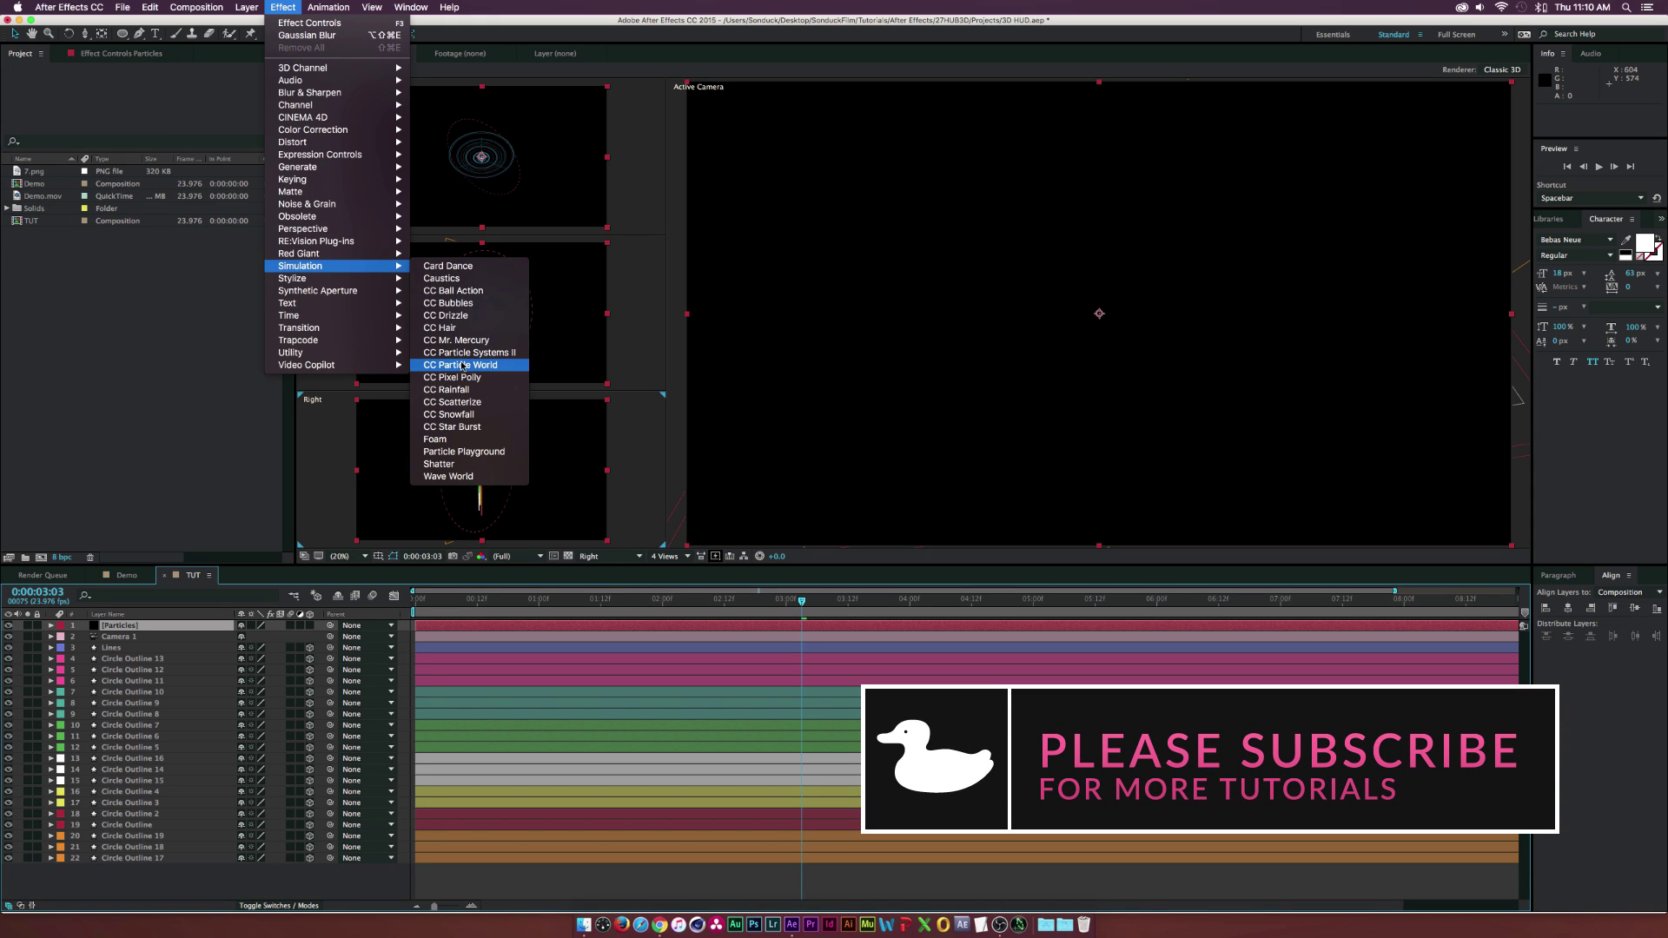
pyautogui.click(466, 366)
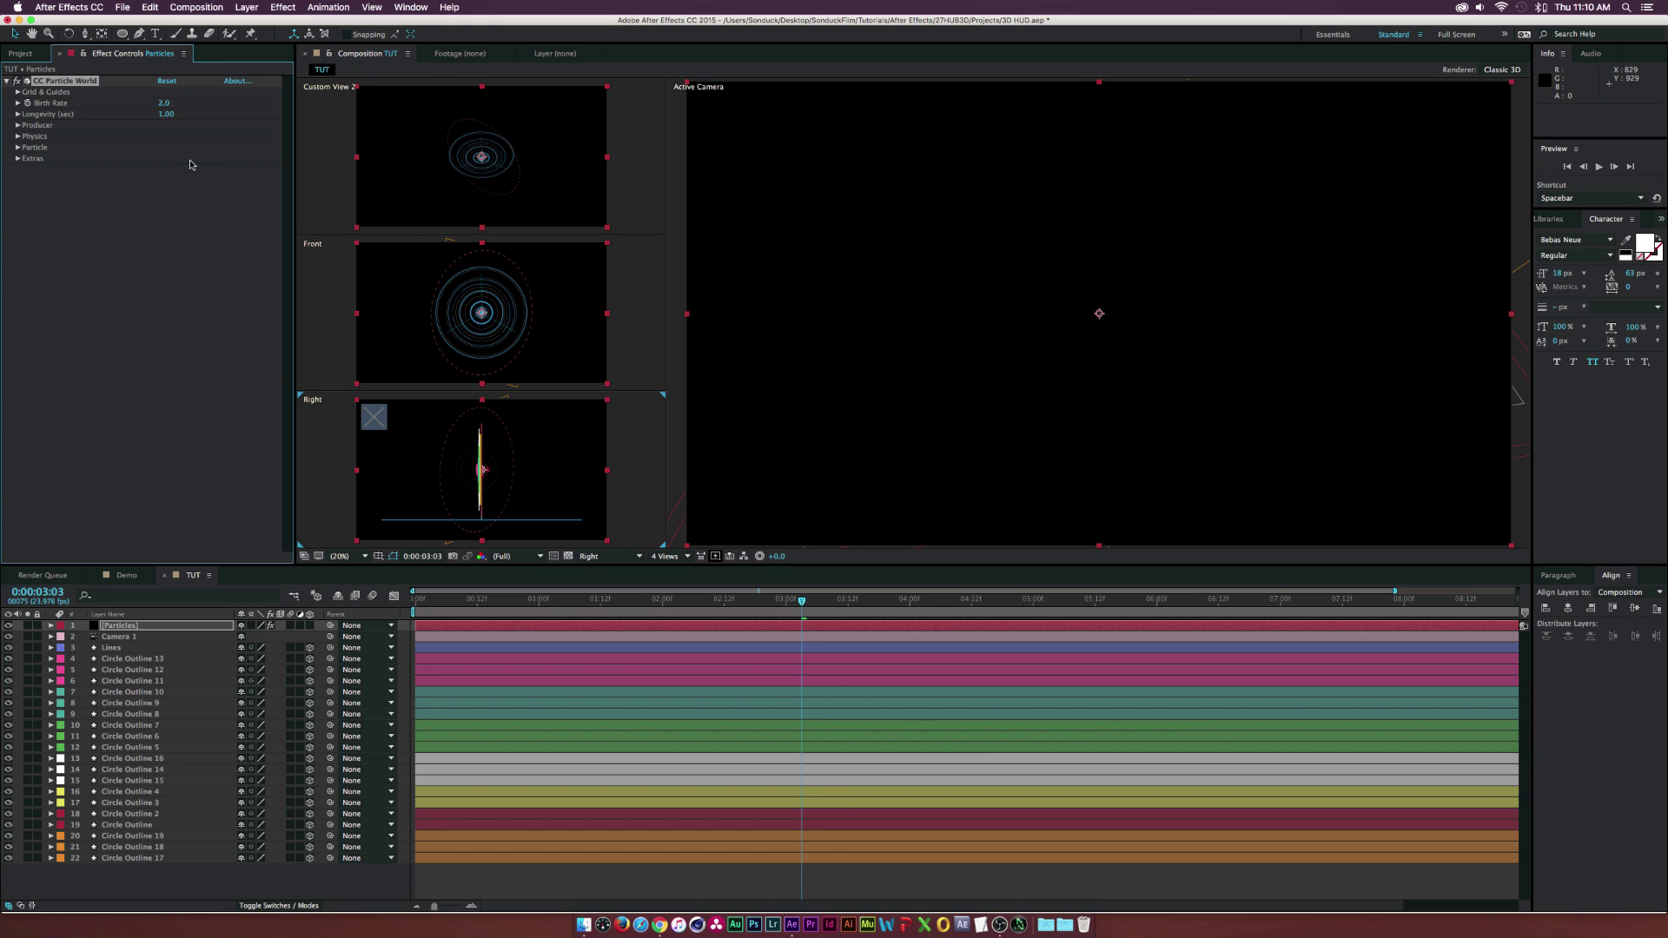
pyautogui.click(28, 627)
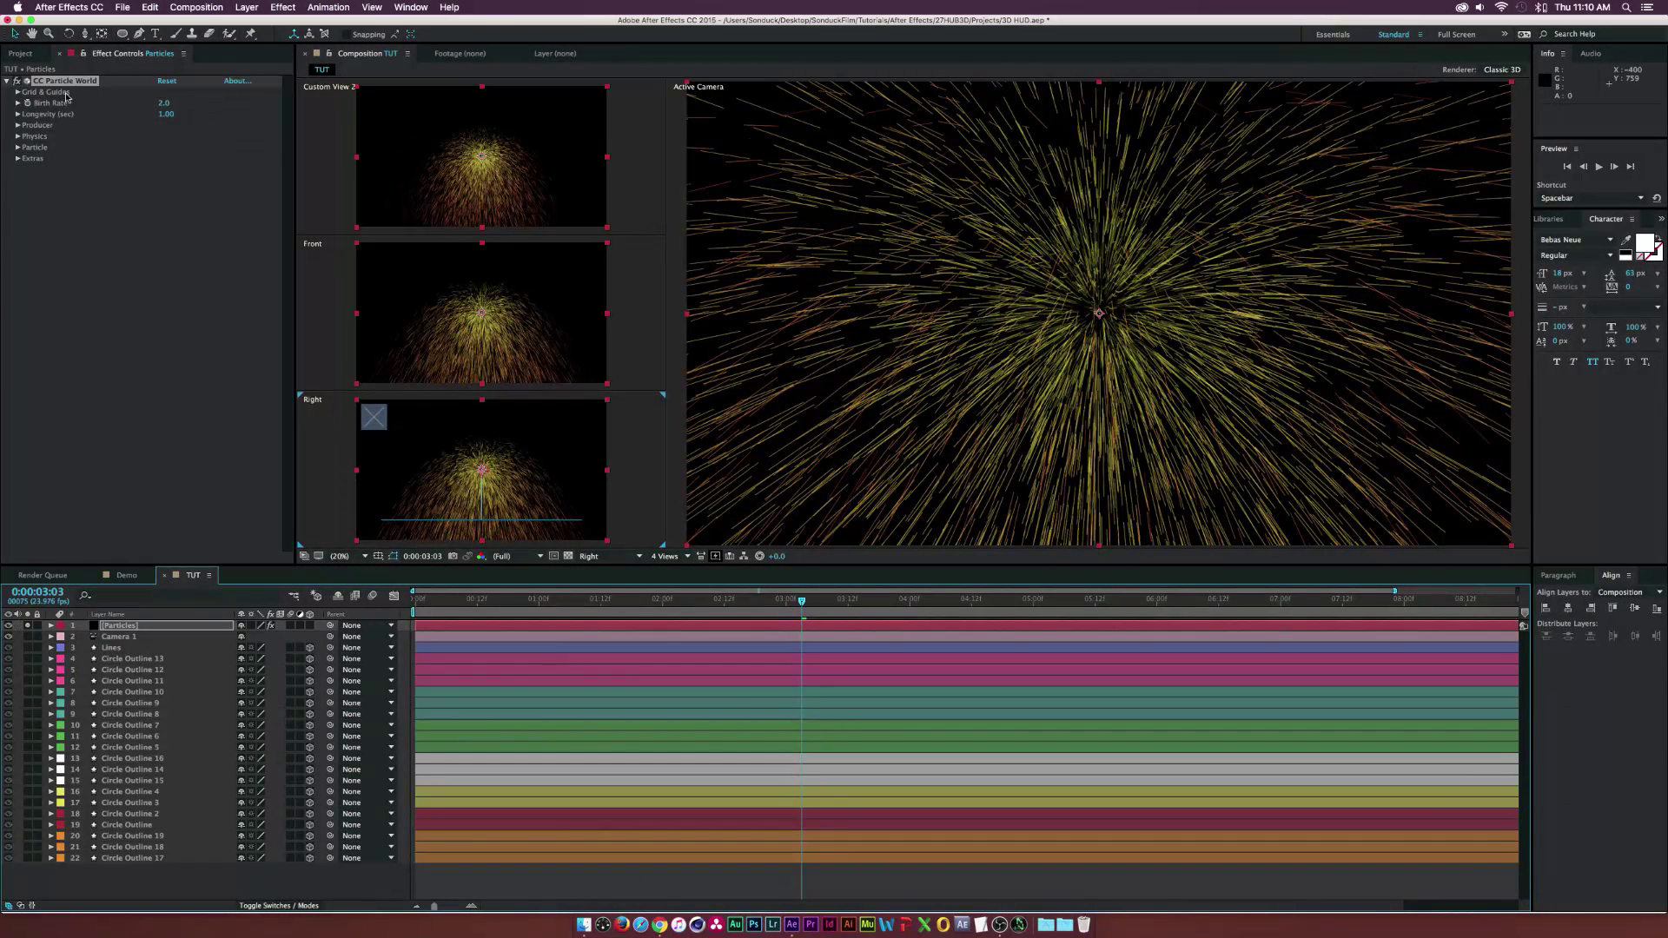
# Change the particle type of CC Particle World to Faded Sphere
pyautogui.click(18, 148)
pyautogui.click(213, 159)
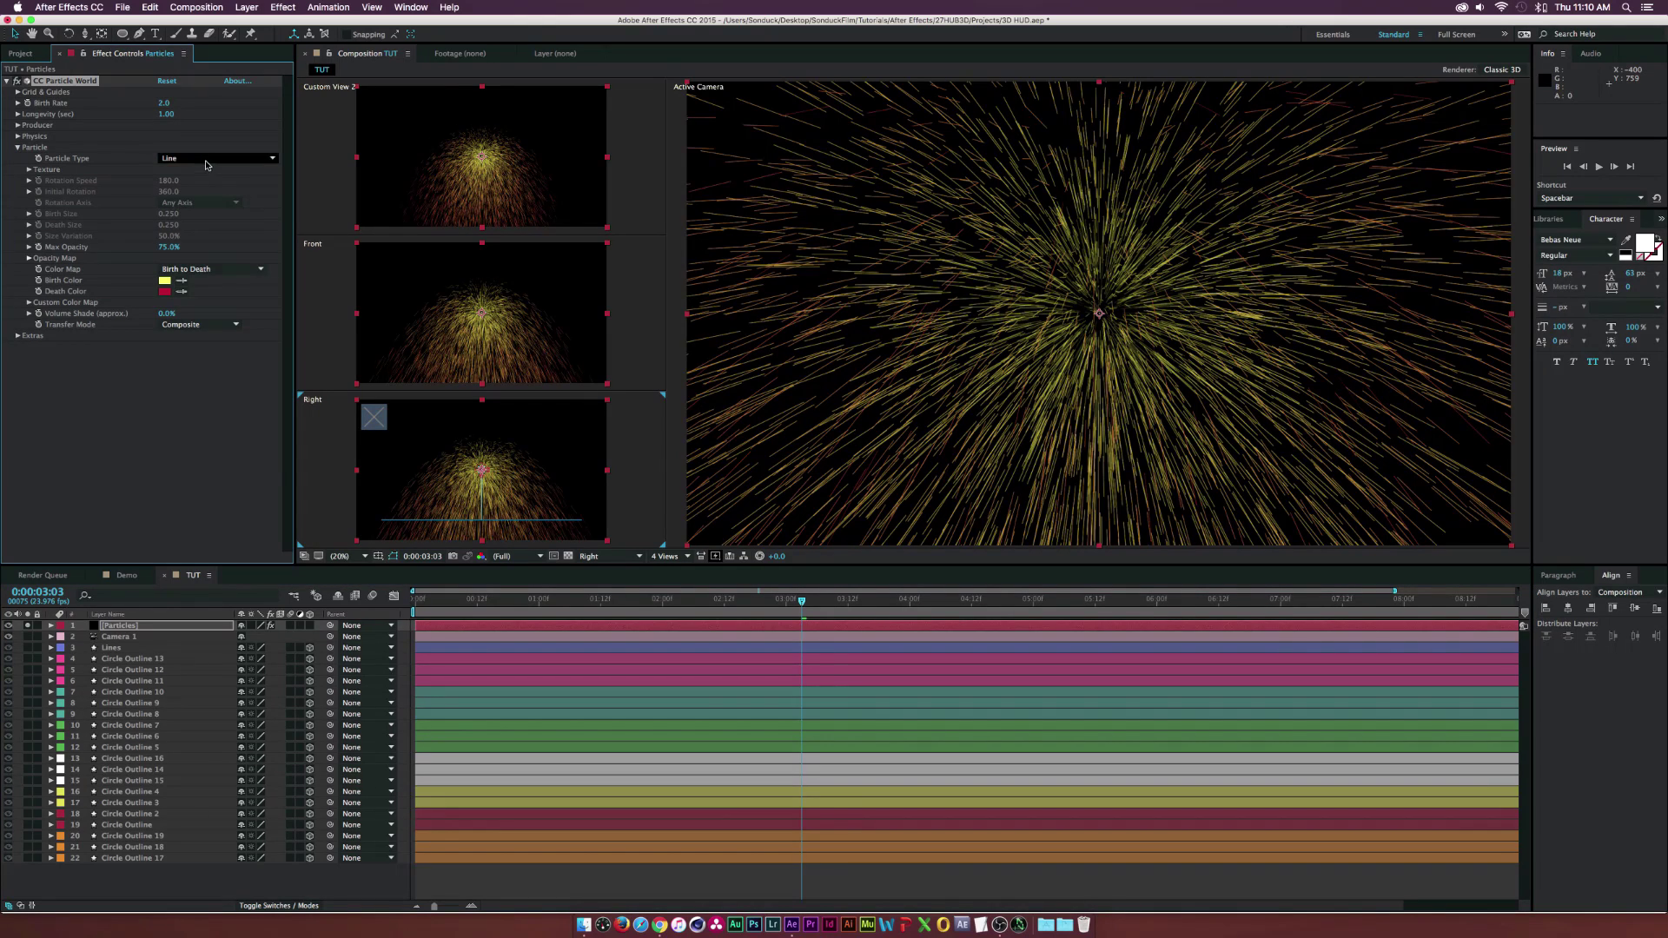
pyautogui.click(201, 215)
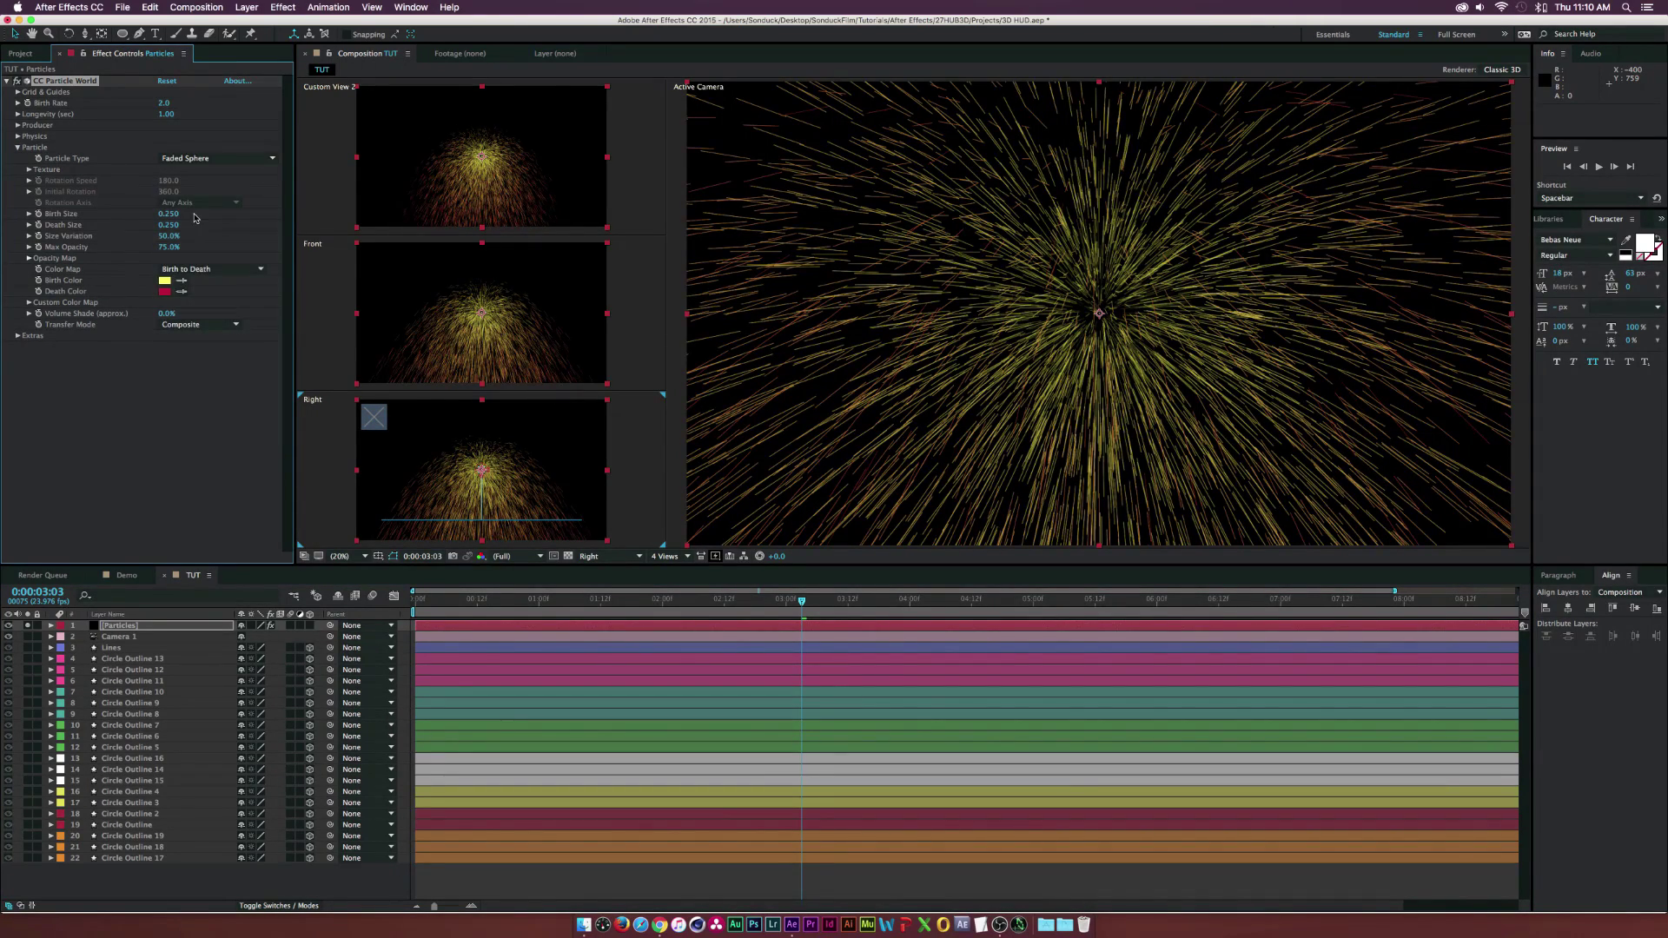
# Set the particles' Birth Size to 0.100, Death Size to 0.050 and Size Variation to 100%
pyautogui.click(169, 214)
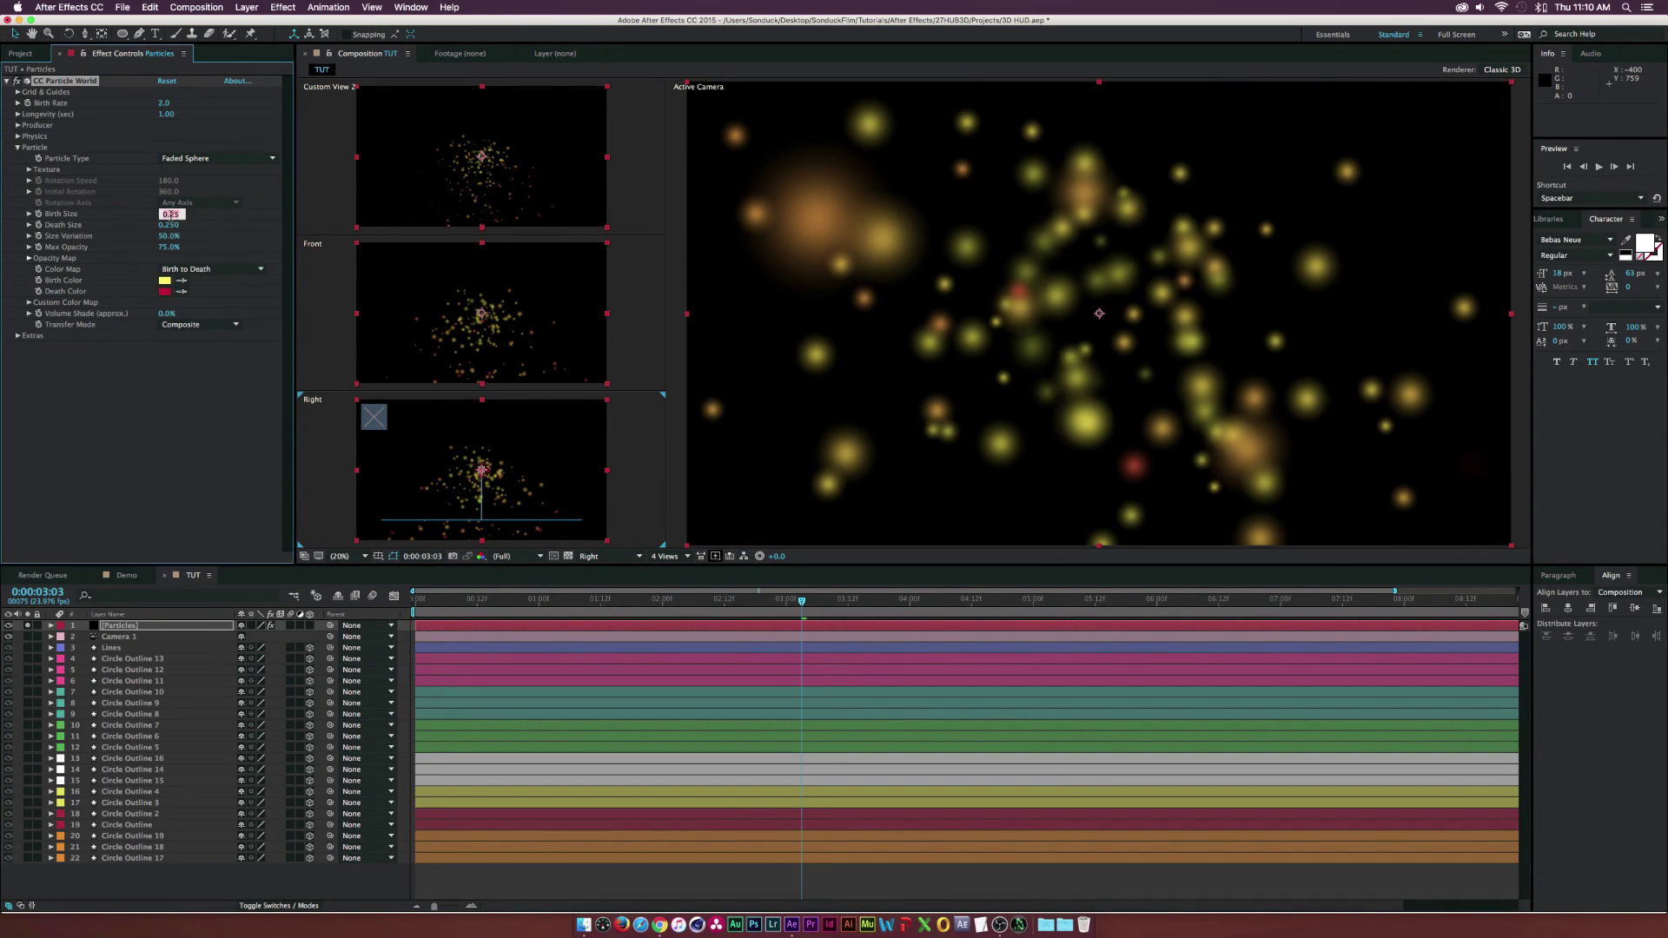
pyautogui.press('Return')
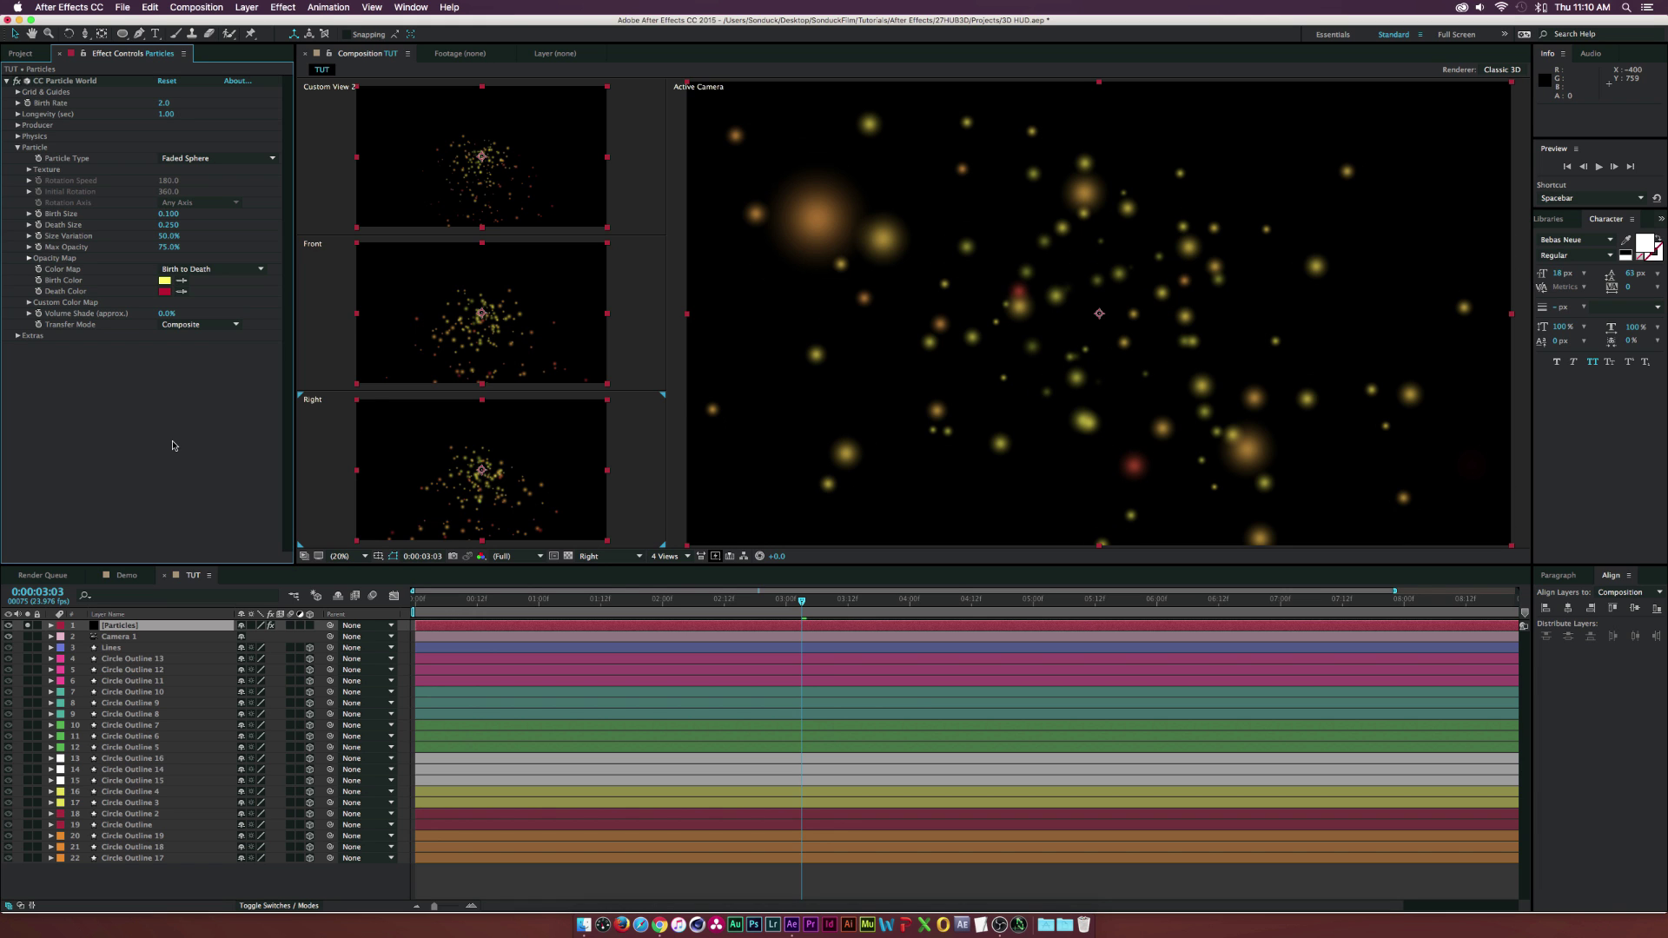
pyautogui.click(170, 224)
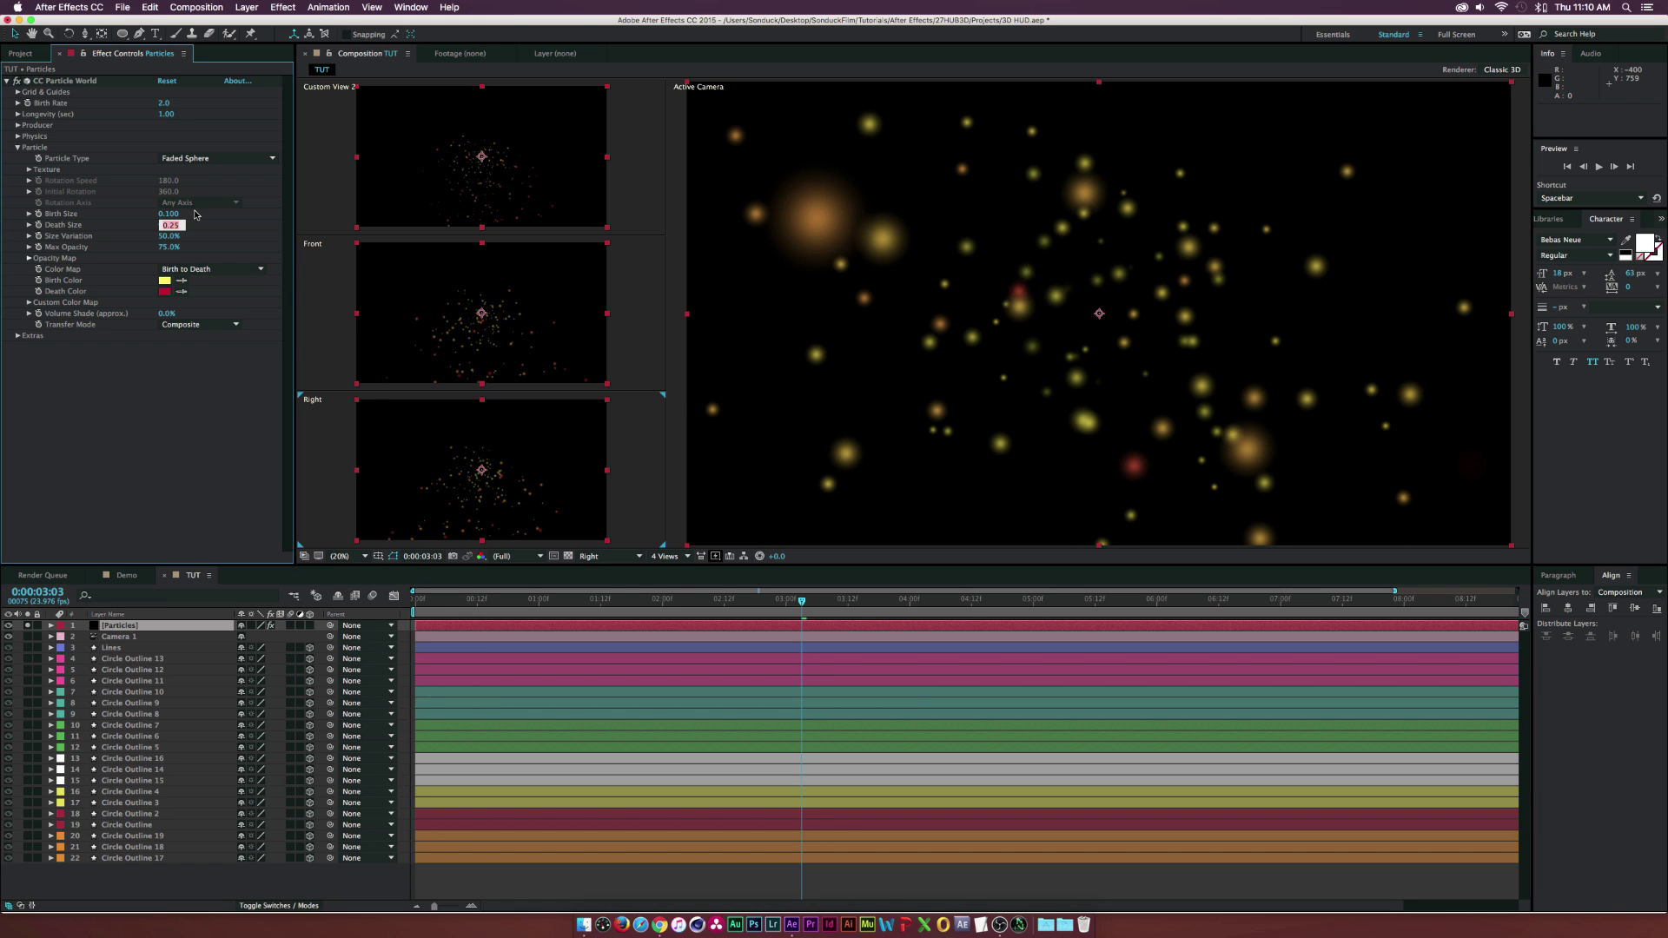
pyautogui.write('.')
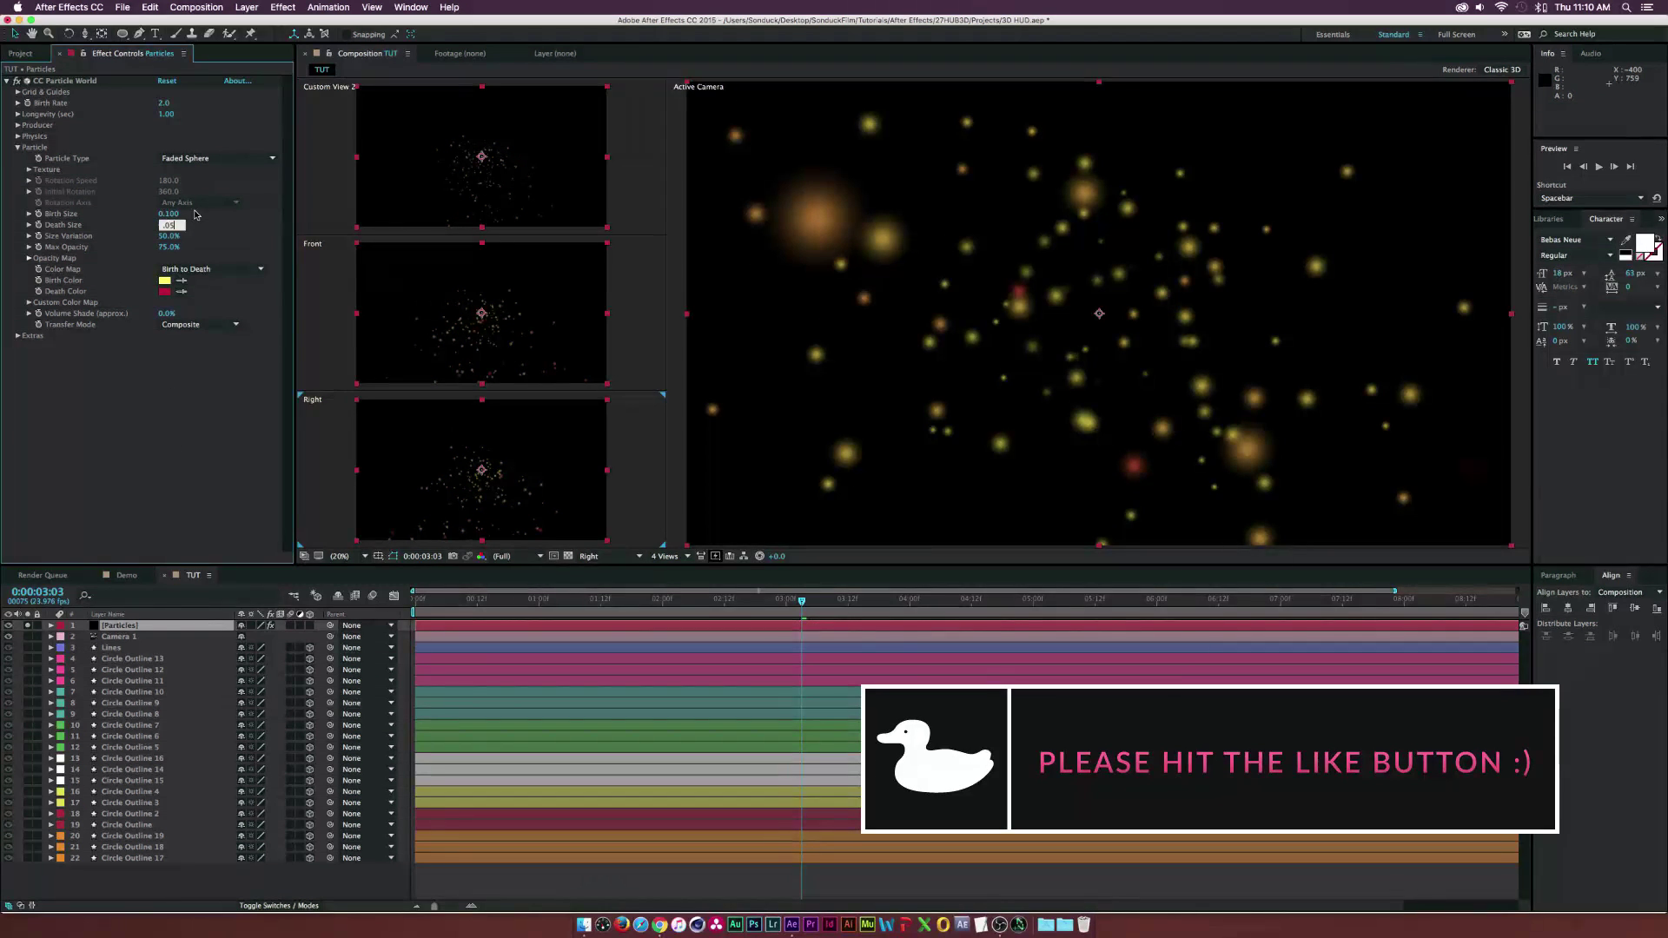
pyautogui.press('Return')
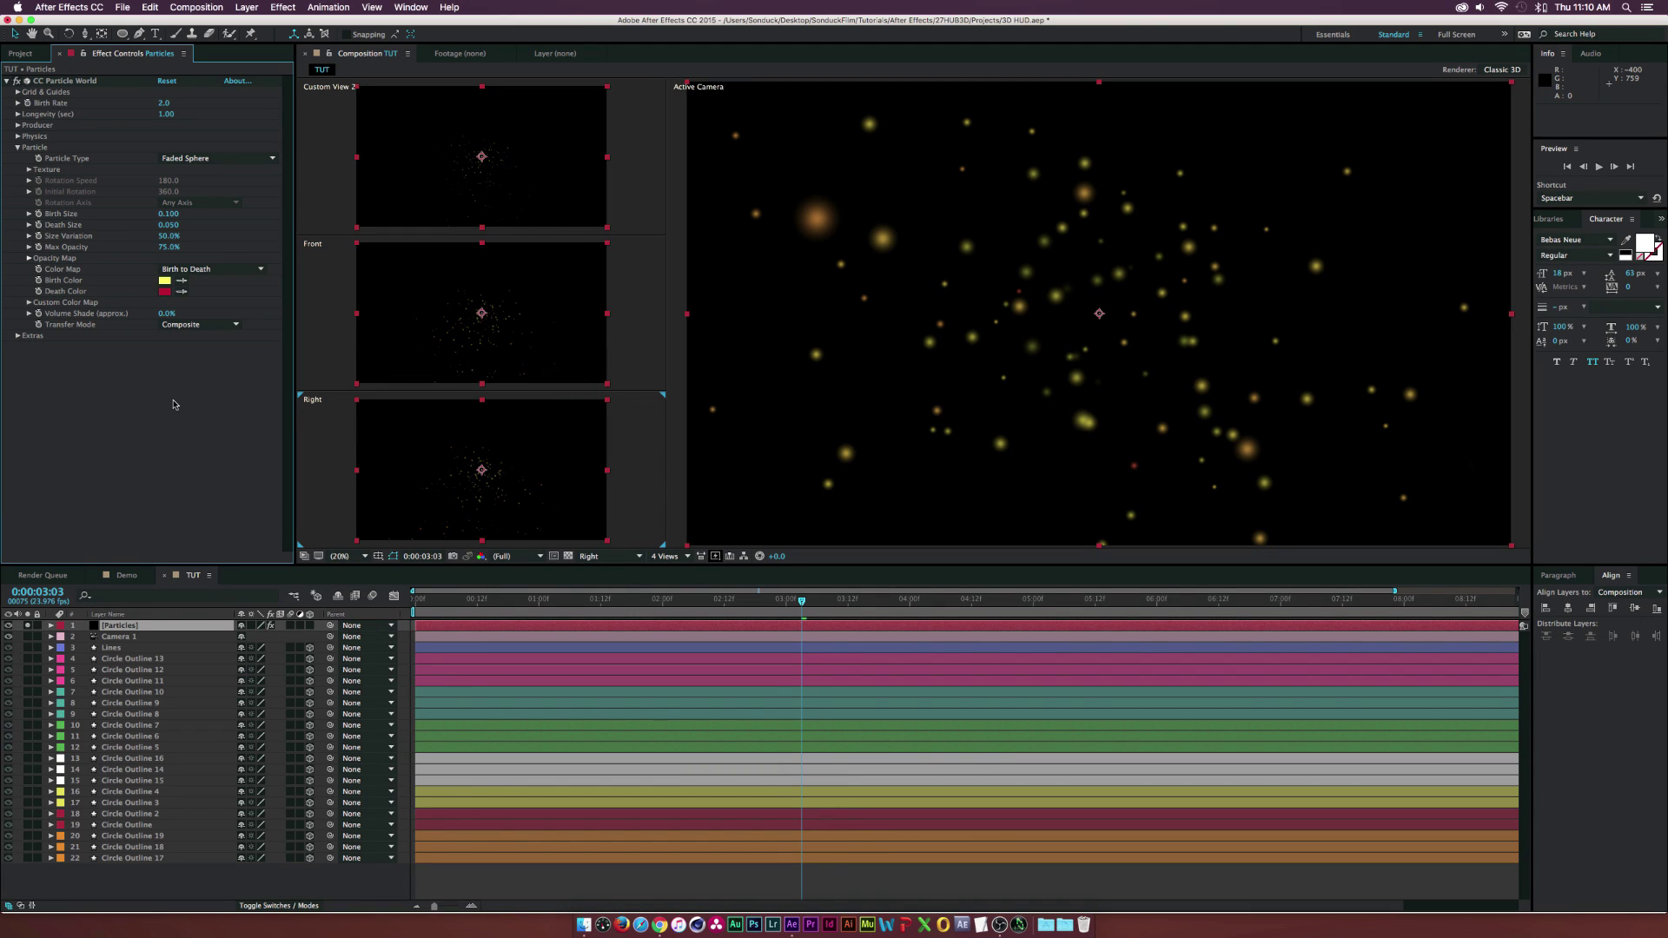
pyautogui.moveTo(165, 235); pyautogui.dragTo(262, 238)
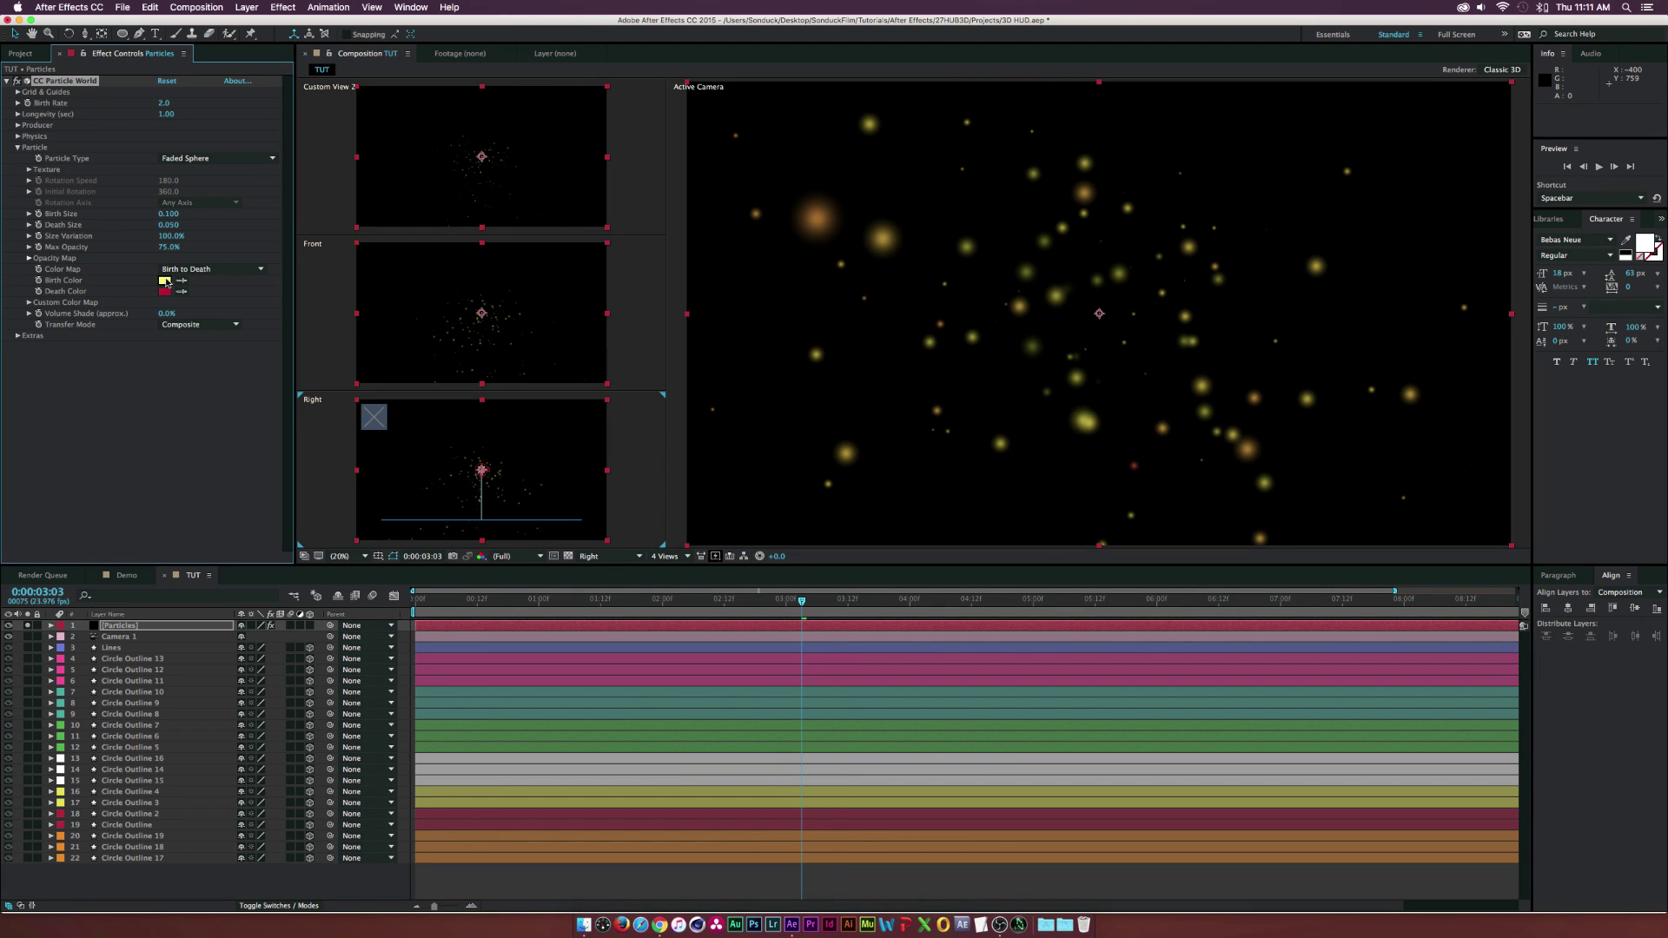
# Set the particles' Birth Color to orange, hex D47B29
pyautogui.click(165, 281)
pyautogui.moveTo(194, 216); pyautogui.dragTo(194, 254)
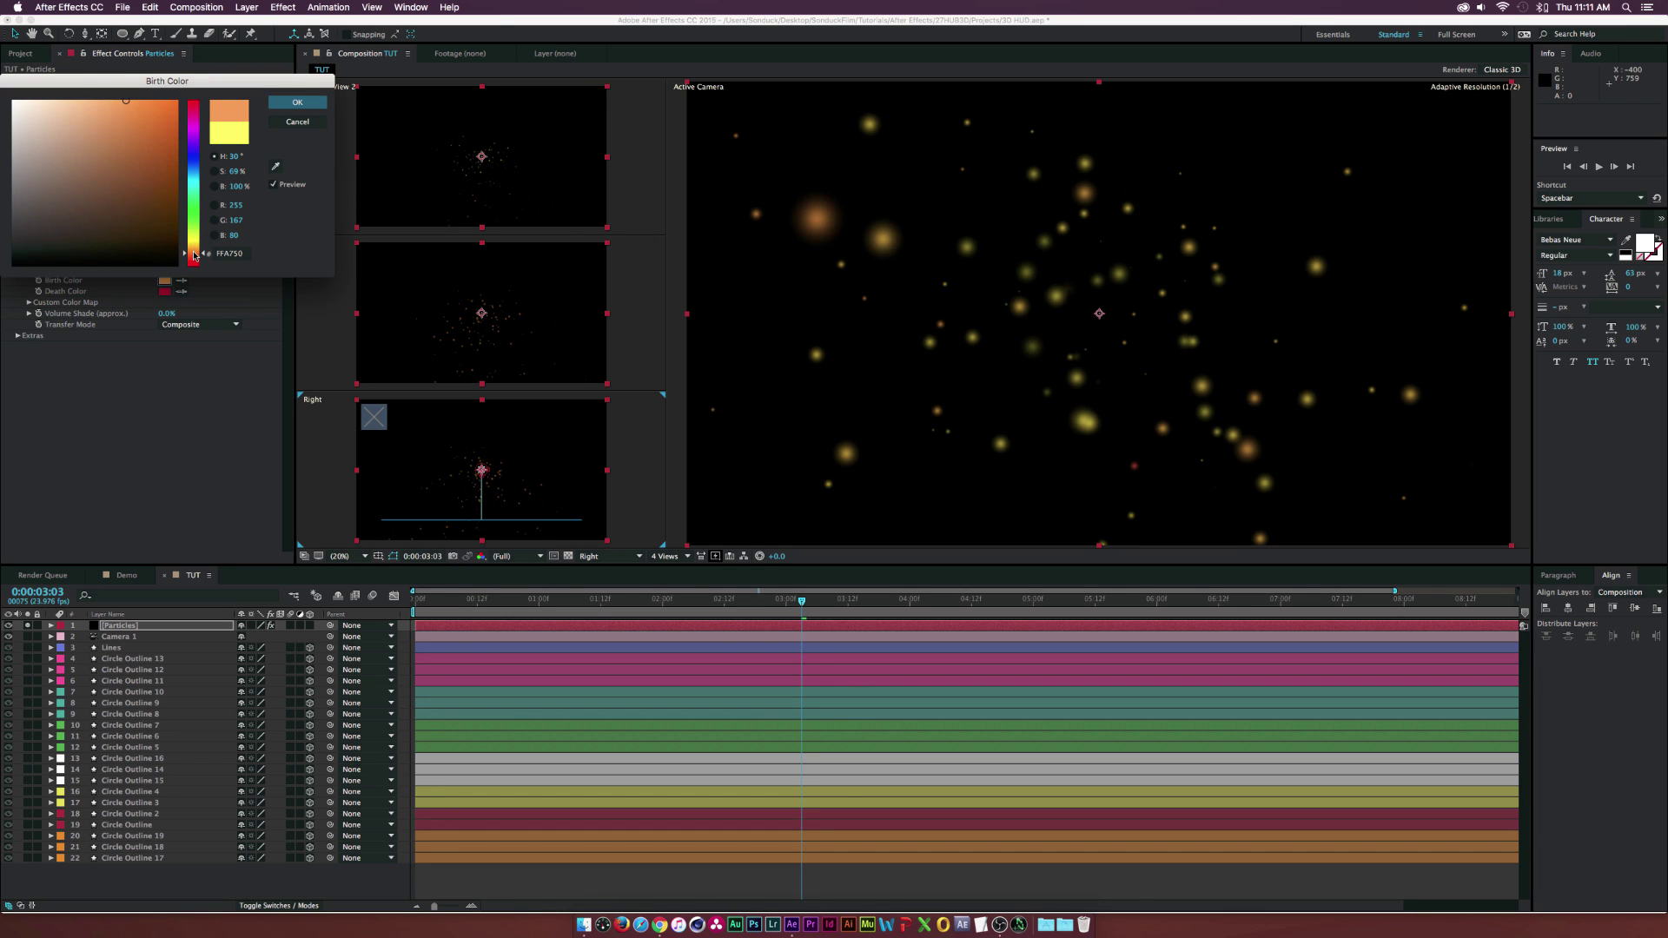
pyautogui.moveTo(154, 169); pyautogui.dragTo(151, 139)
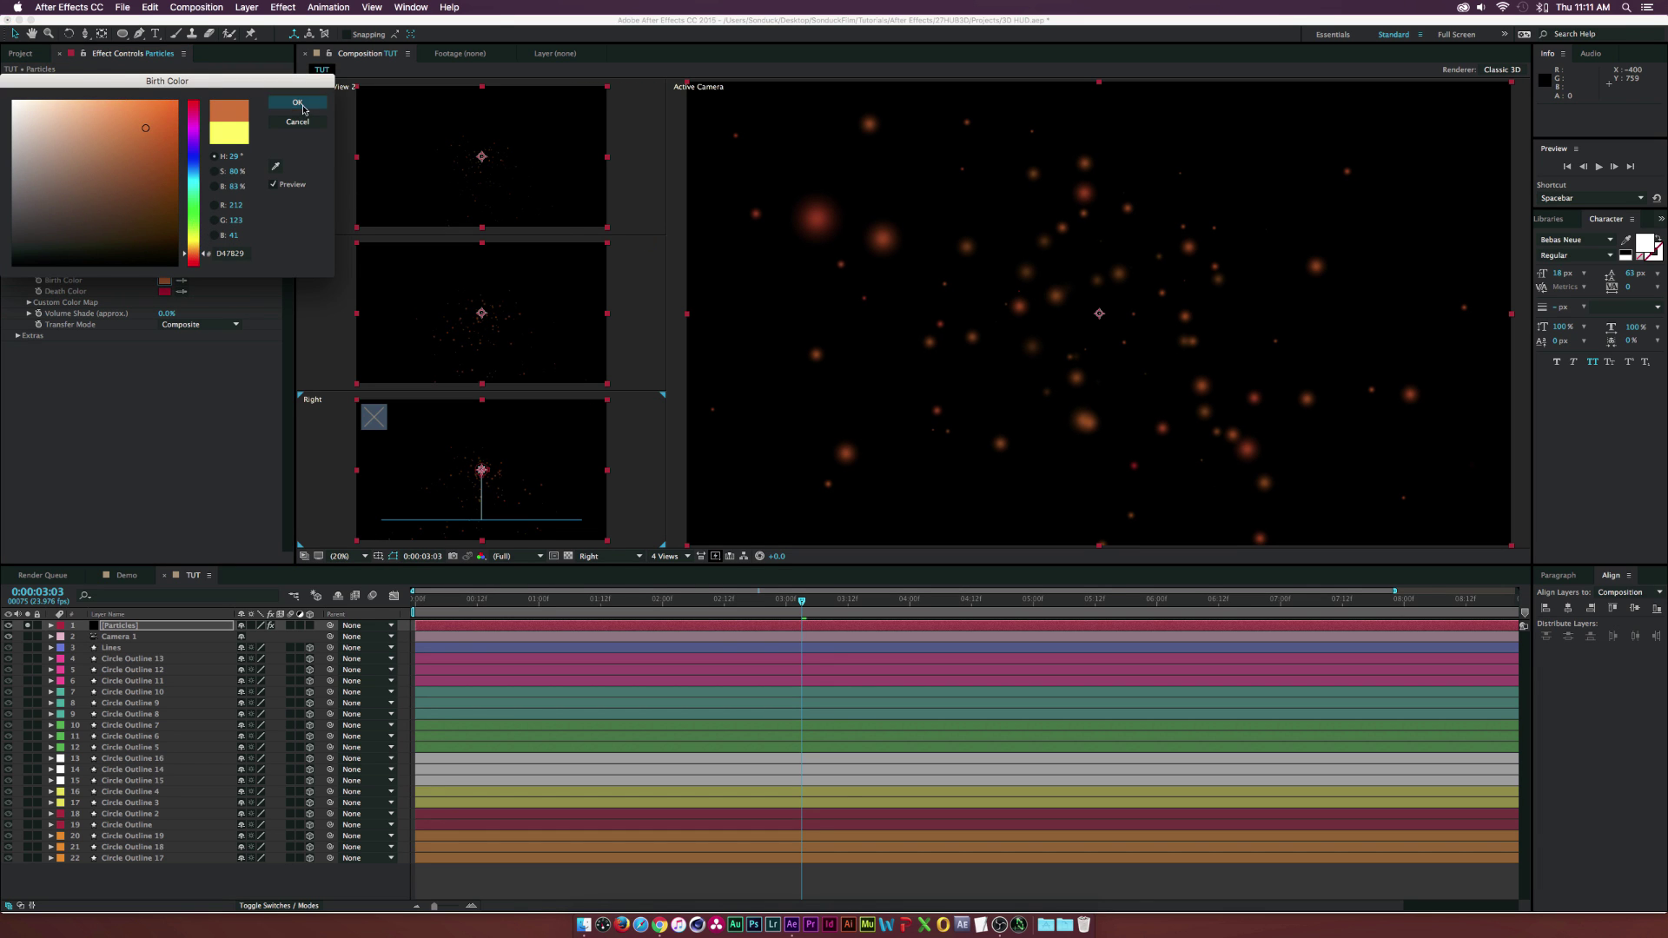
pyautogui.click(298, 103)
# Set the particles' Death Color to blue, hex 288FC8
pyautogui.click(165, 292)
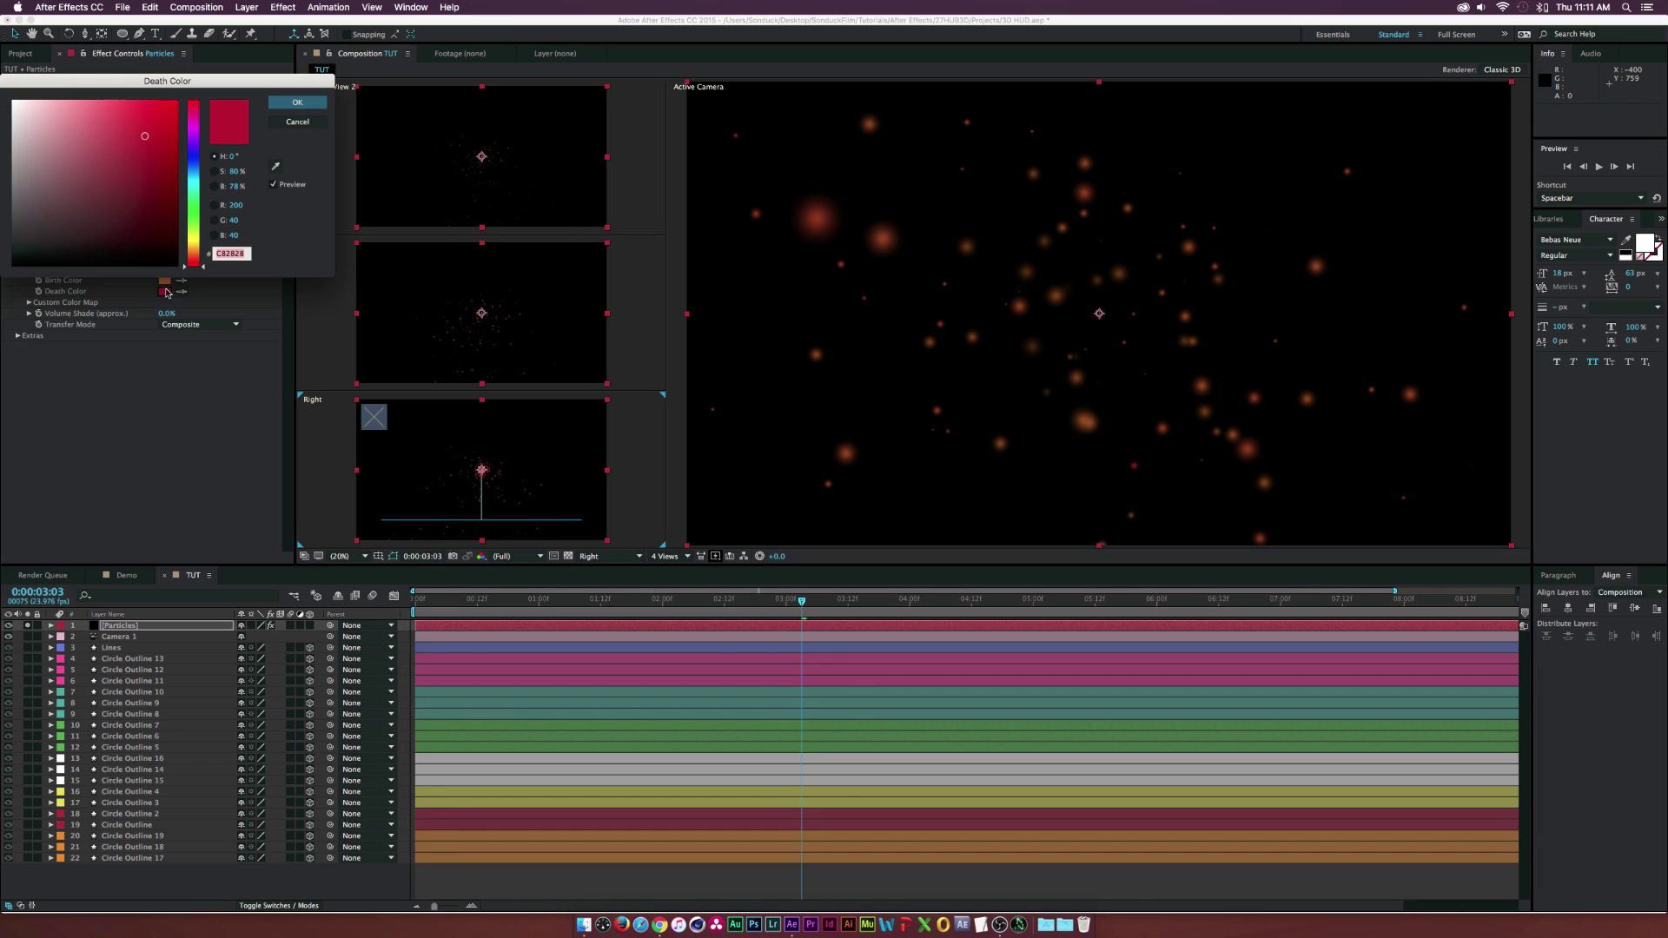
pyautogui.click(193, 163)
pyautogui.moveTo(192, 166); pyautogui.dragTo(193, 173)
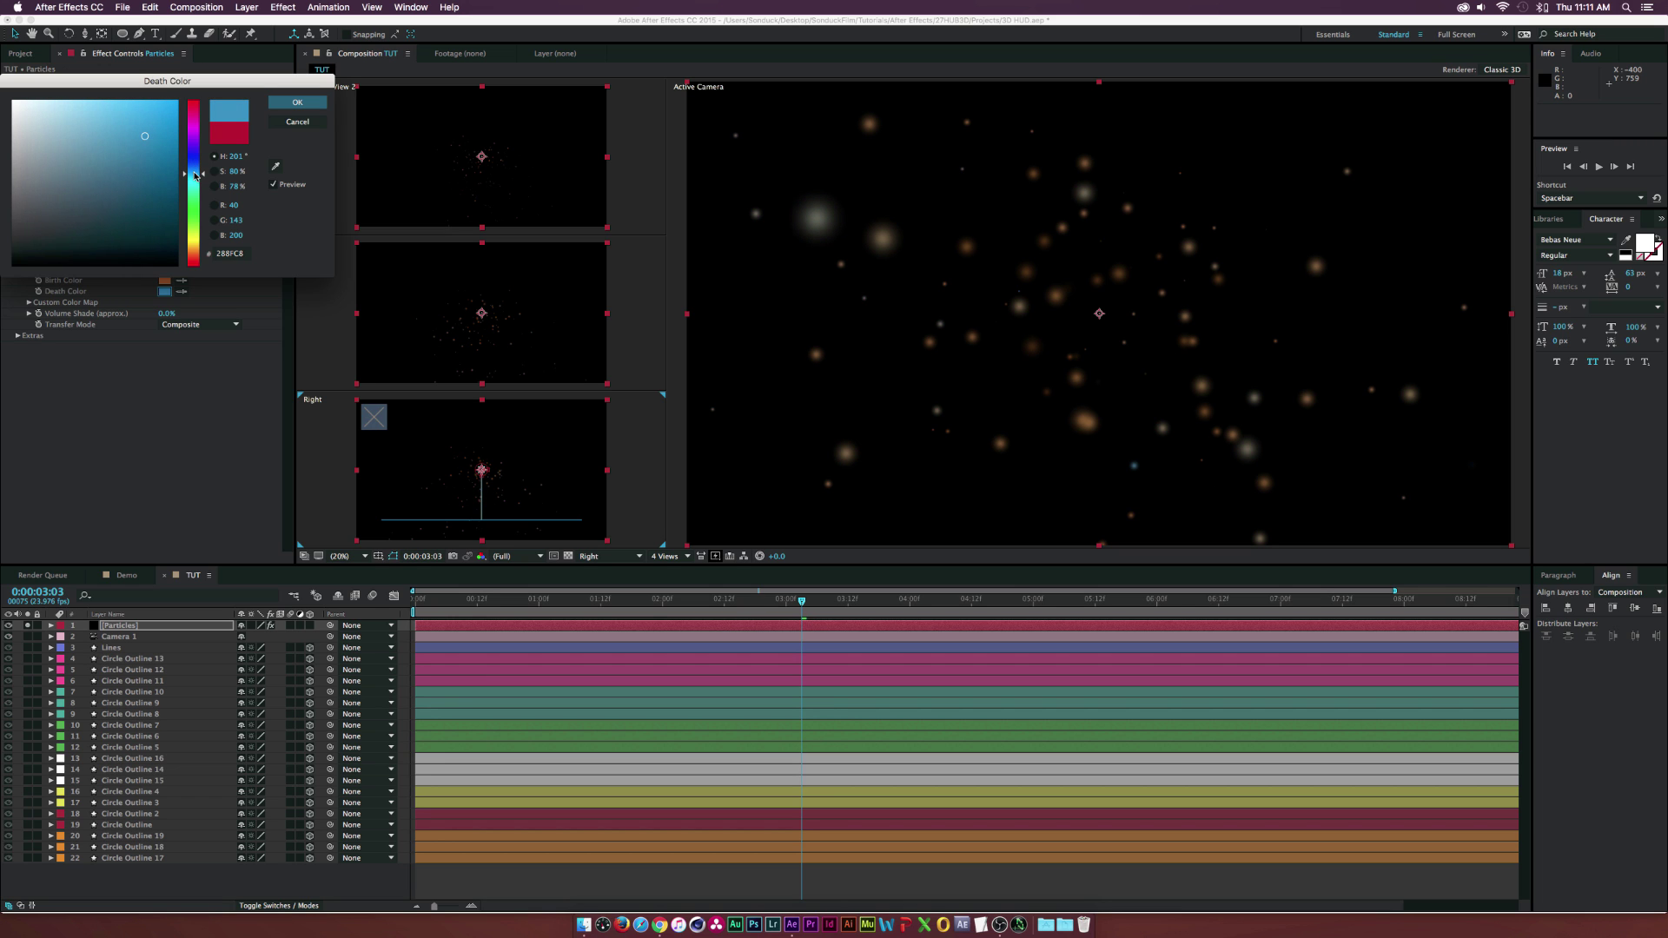
pyautogui.click(290, 105)
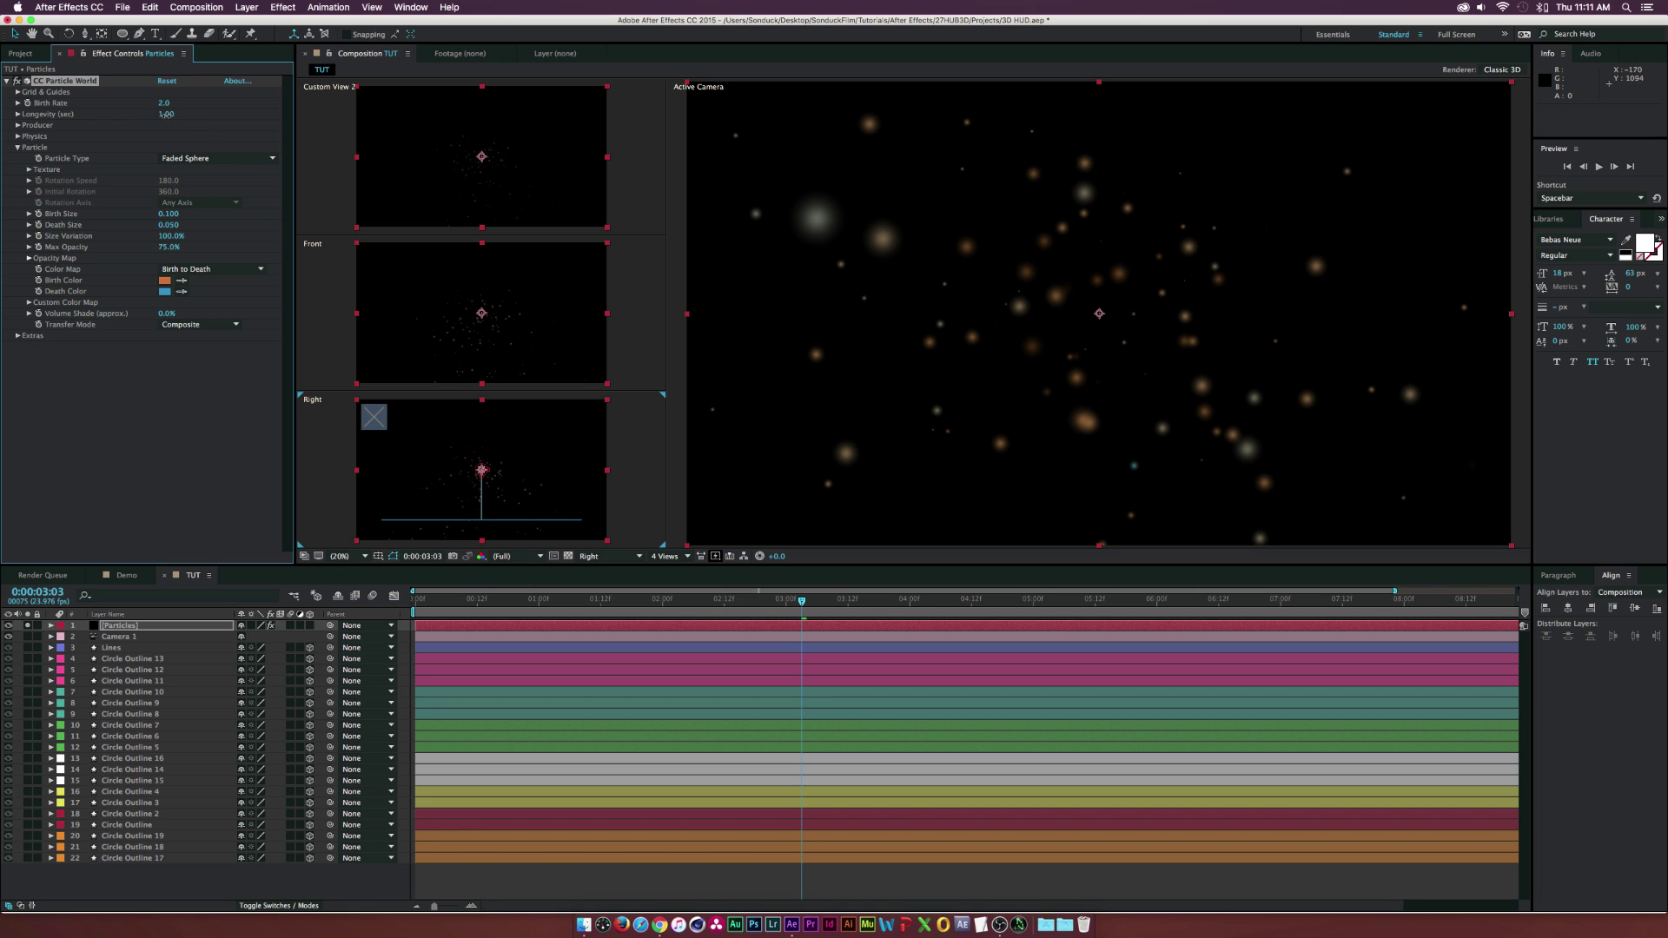
# Set the particles' Longevity to 3 seconds
pyautogui.click(165, 114)
pyautogui.write('3')
pyautogui.press('Return')
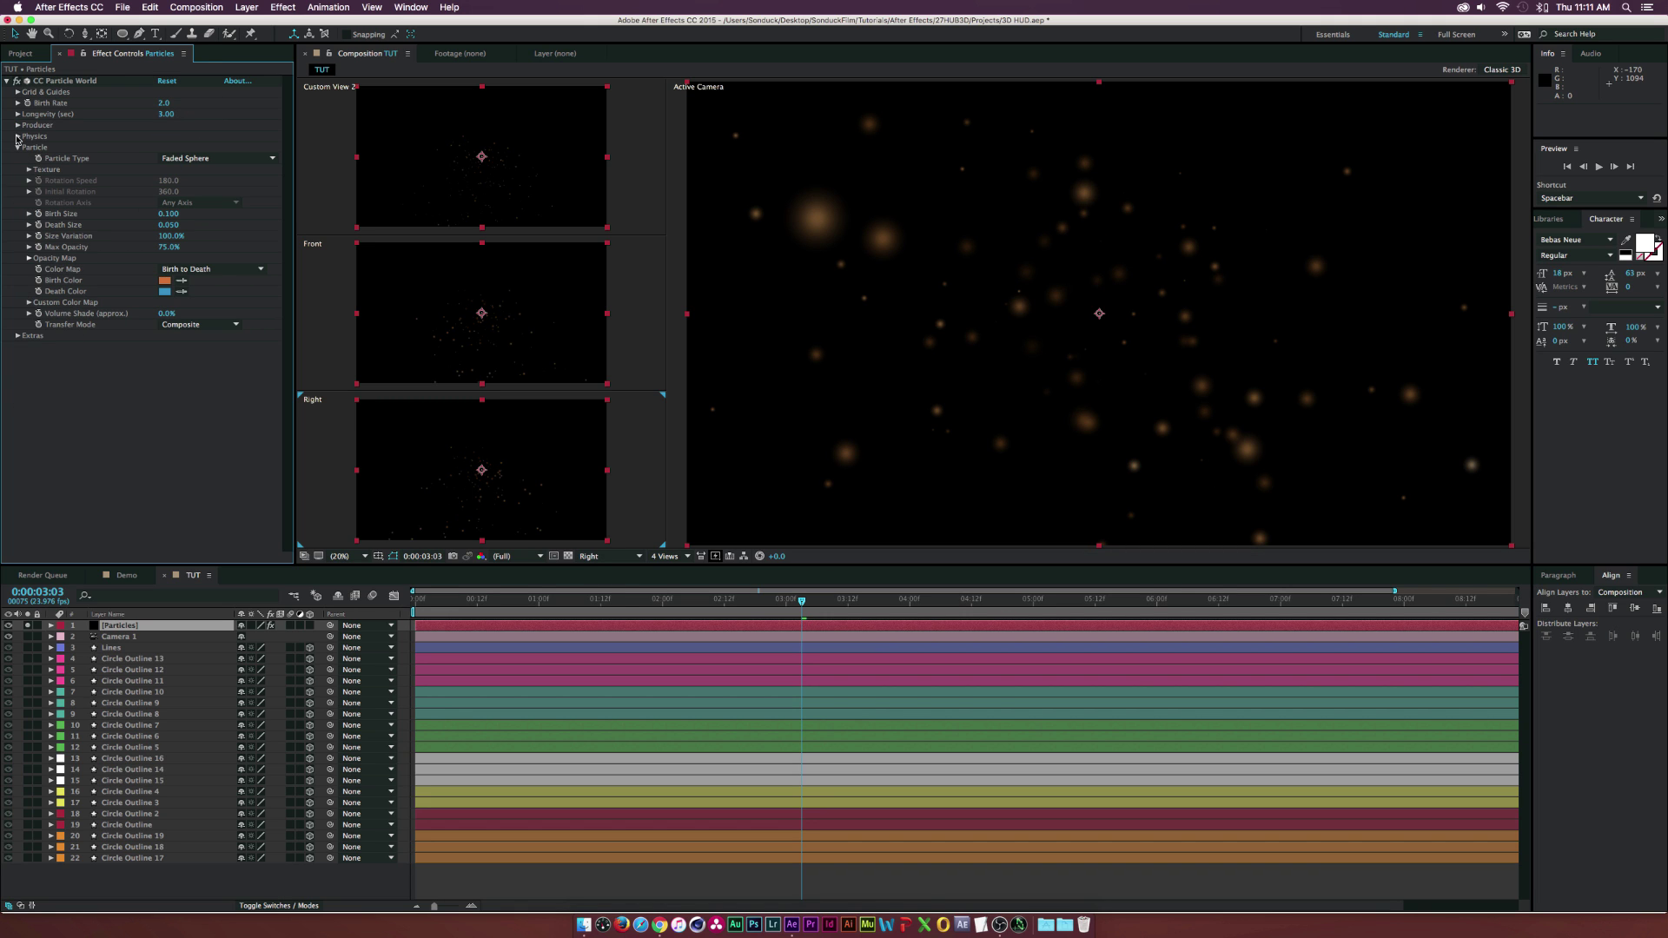
# Set the particle physics to a Velocity of 0.01 and a Gravity of 0
pyautogui.click(18, 137)
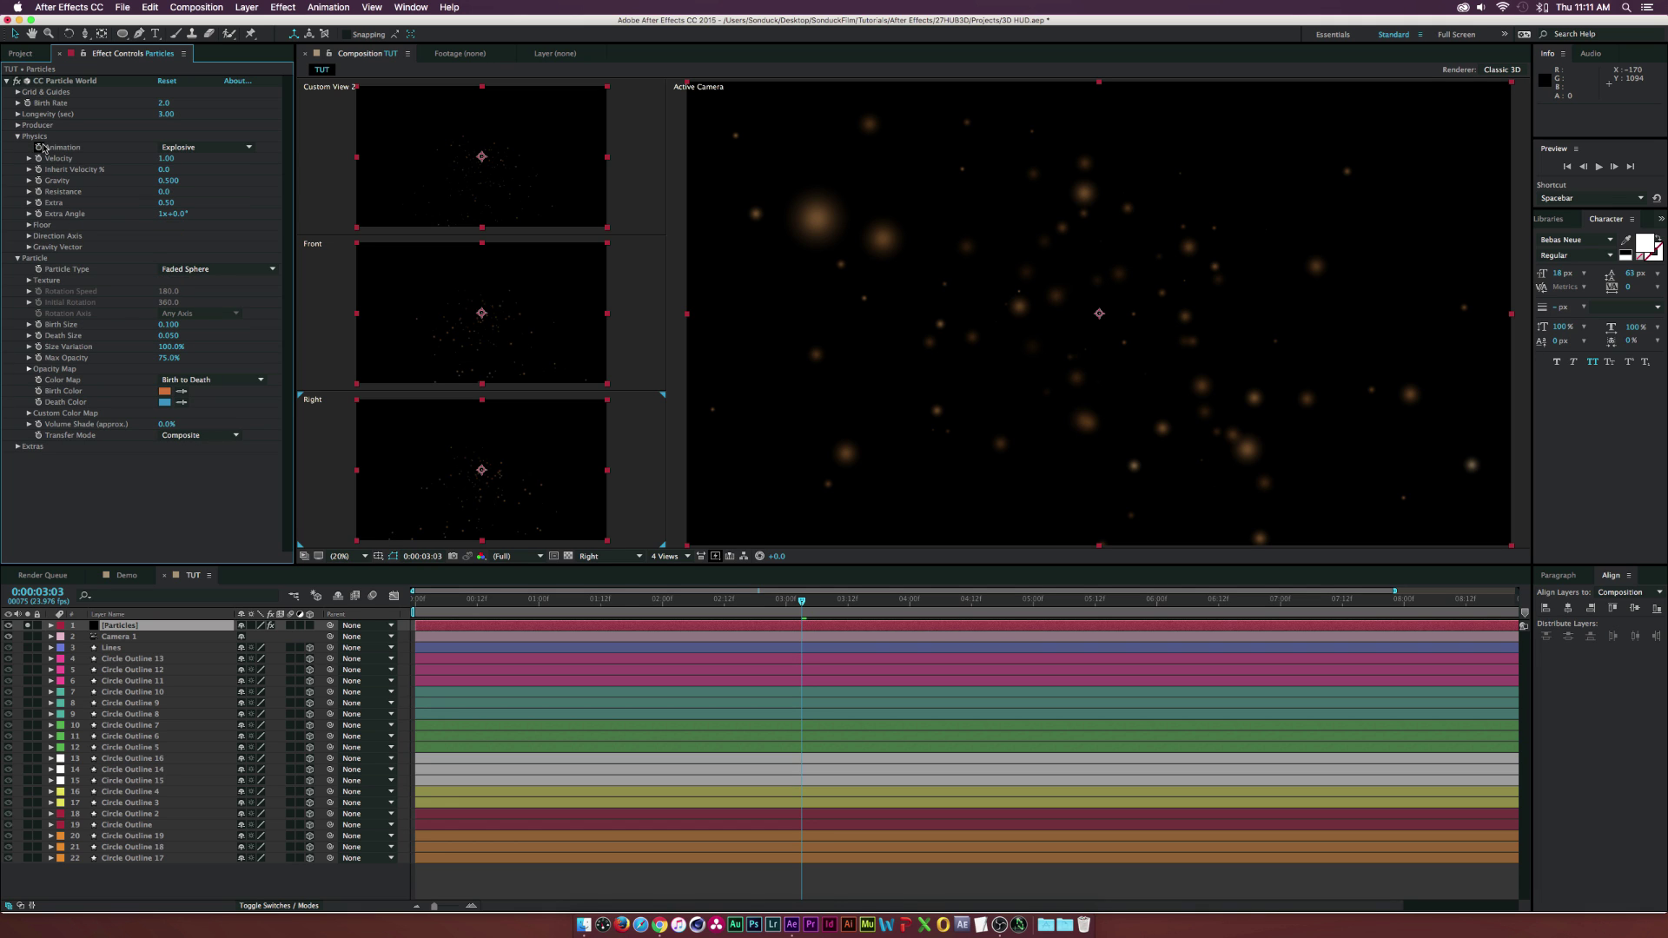
pyautogui.click(166, 159)
pyautogui.write('.01')
pyautogui.press('Return')
pyautogui.click(173, 180)
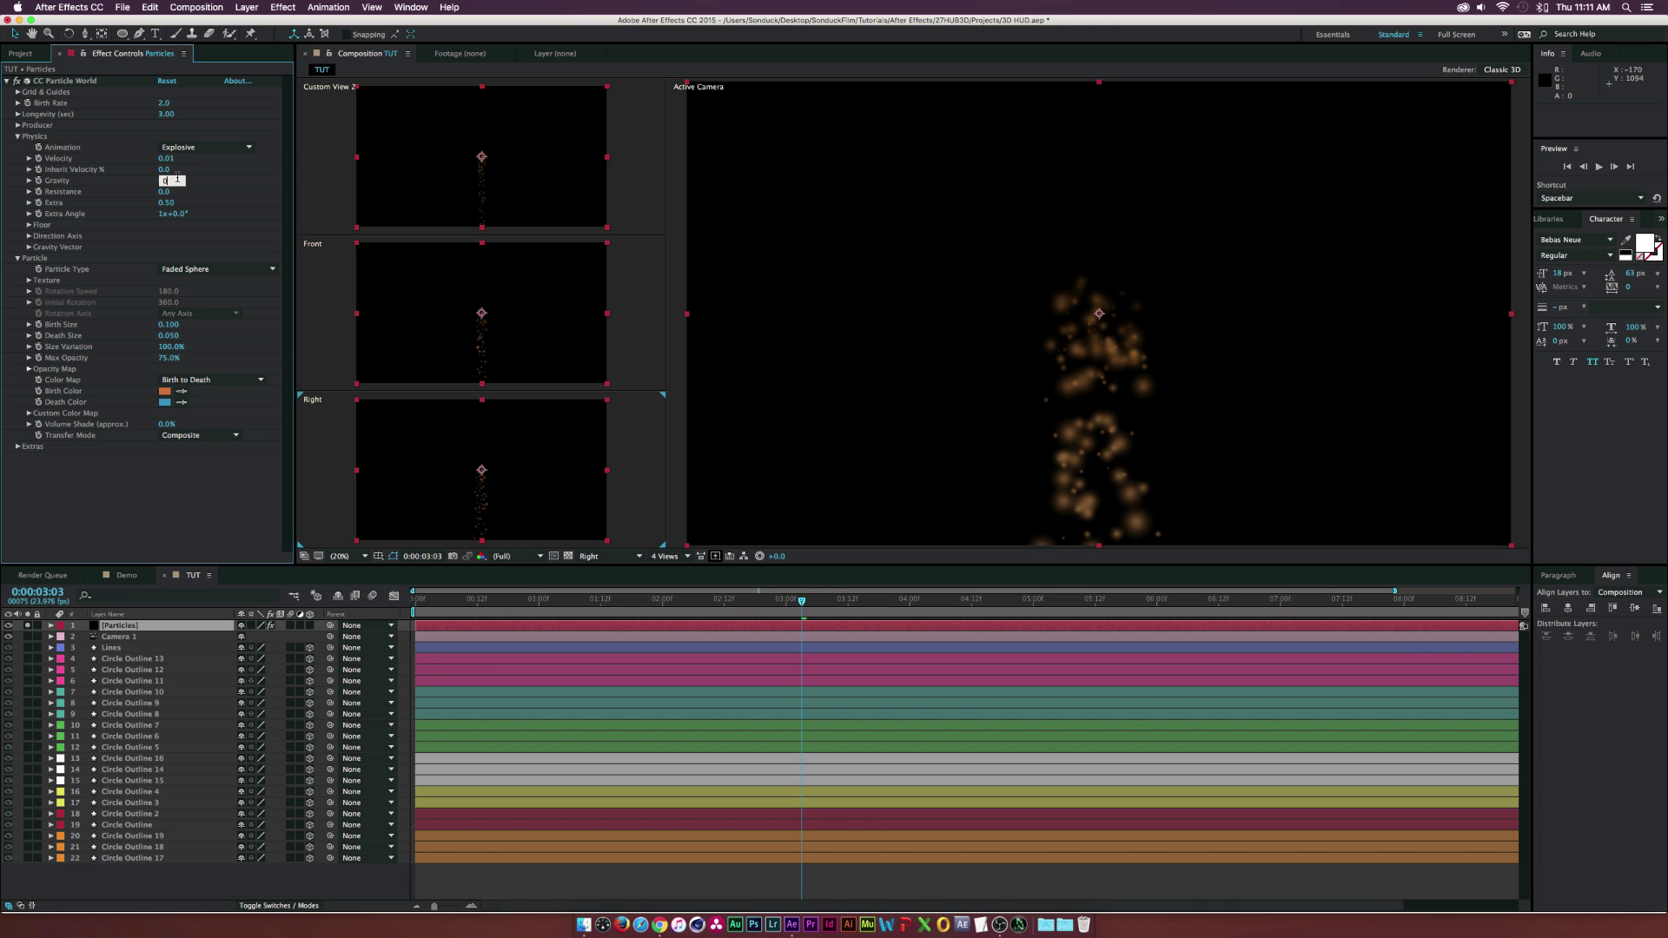
pyautogui.press('Return')
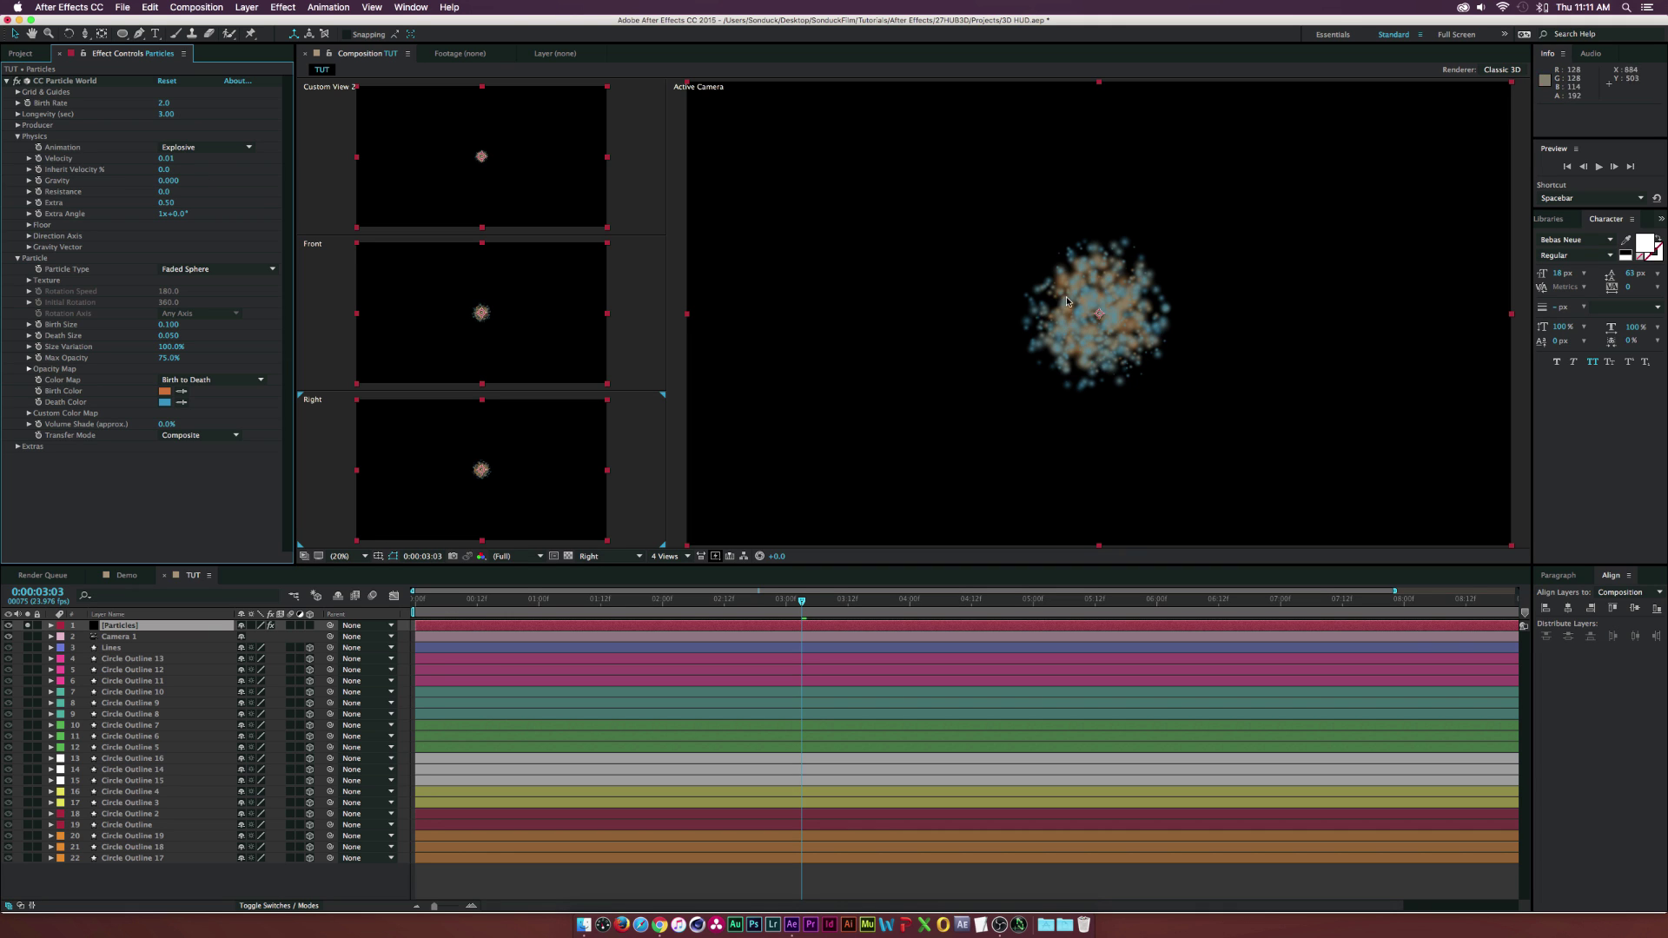
# Enlarge the particle producer to Radius X 0.195, Radius Y 0.215 and Radius Z 0.080
pyautogui.click(18, 126)
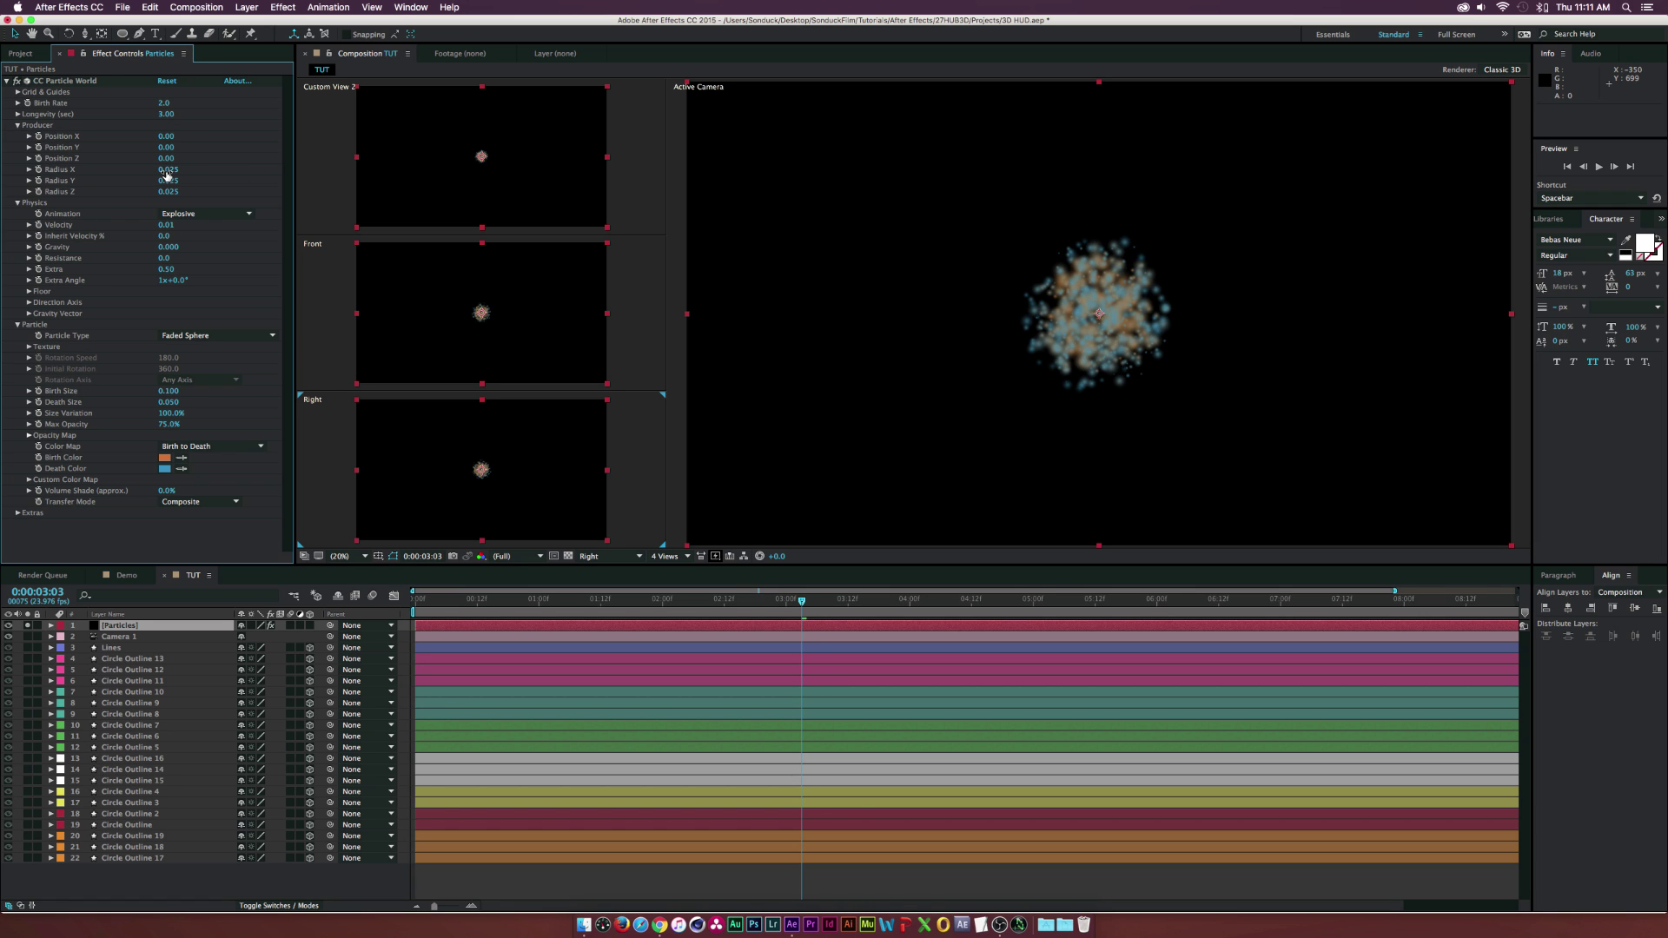
pyautogui.moveTo(173, 169); pyautogui.dragTo(179, 178)
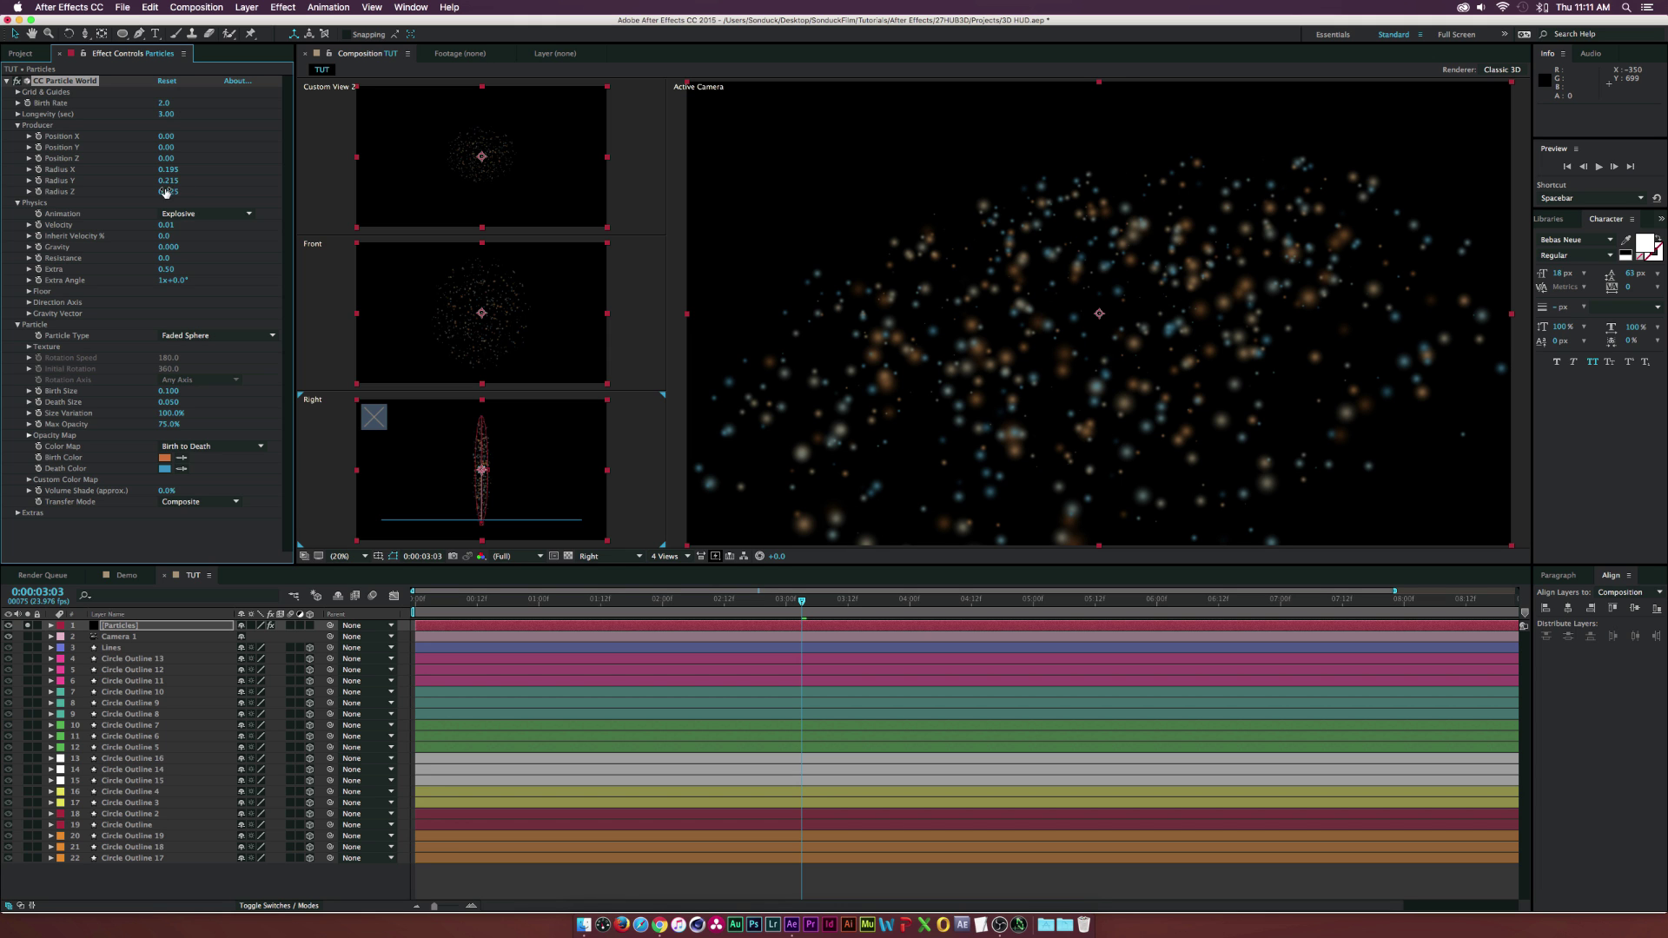
pyautogui.moveTo(166, 192); pyautogui.dragTo(171, 192)
pyautogui.click(171, 192)
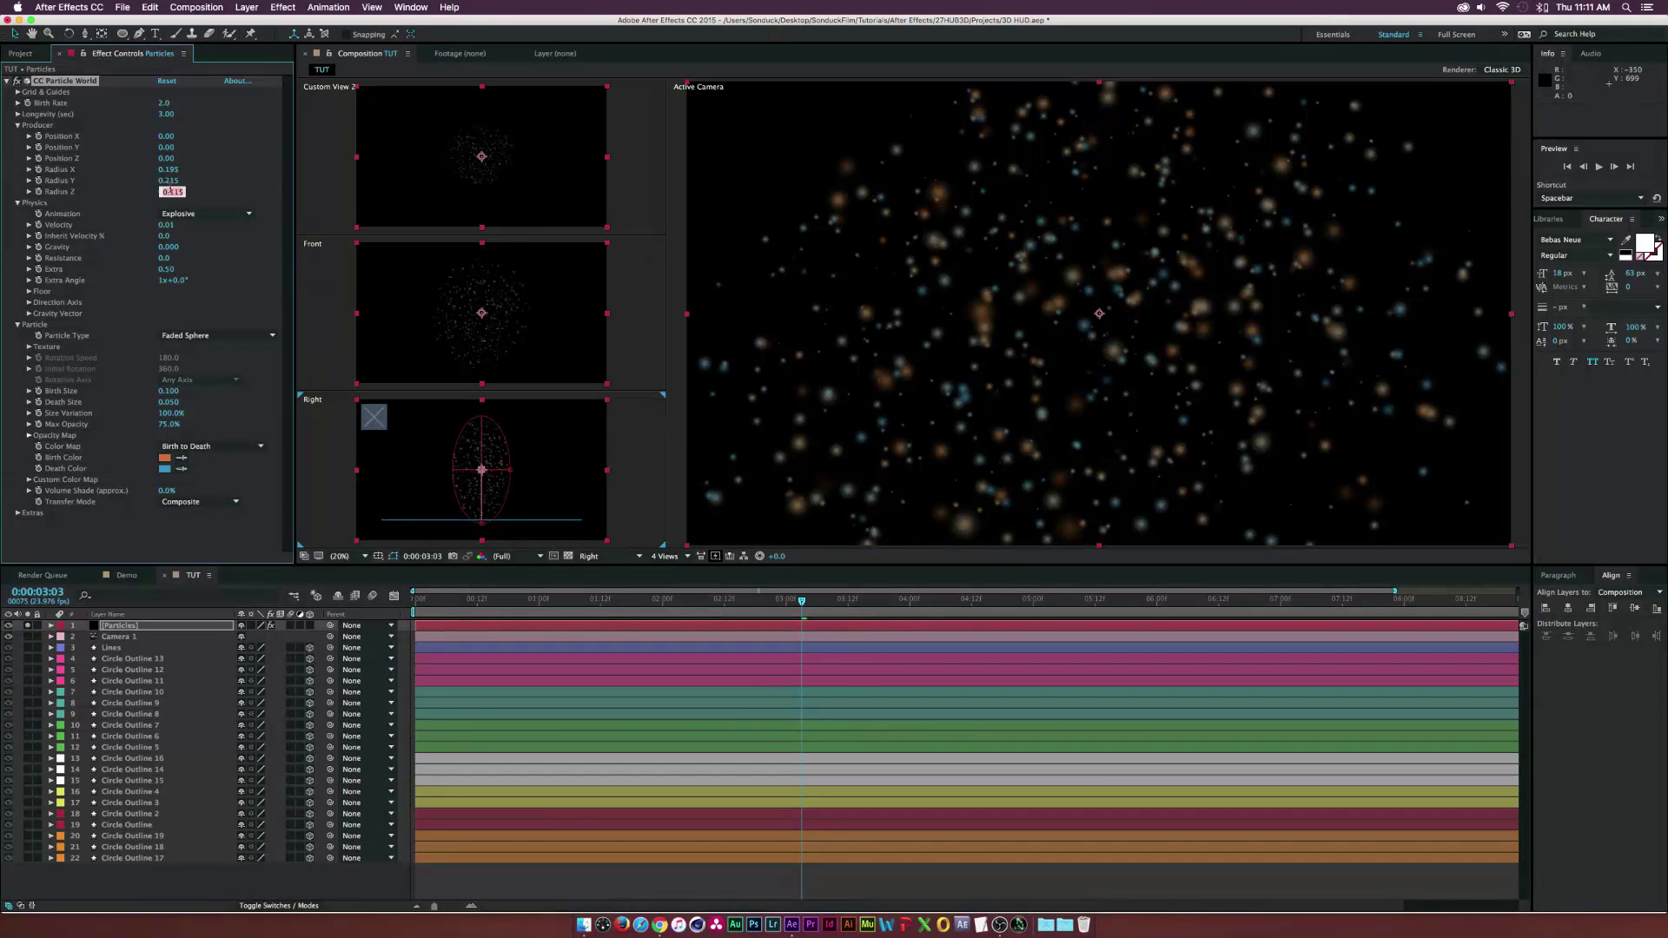
pyautogui.write('.08')
pyautogui.press('Return')
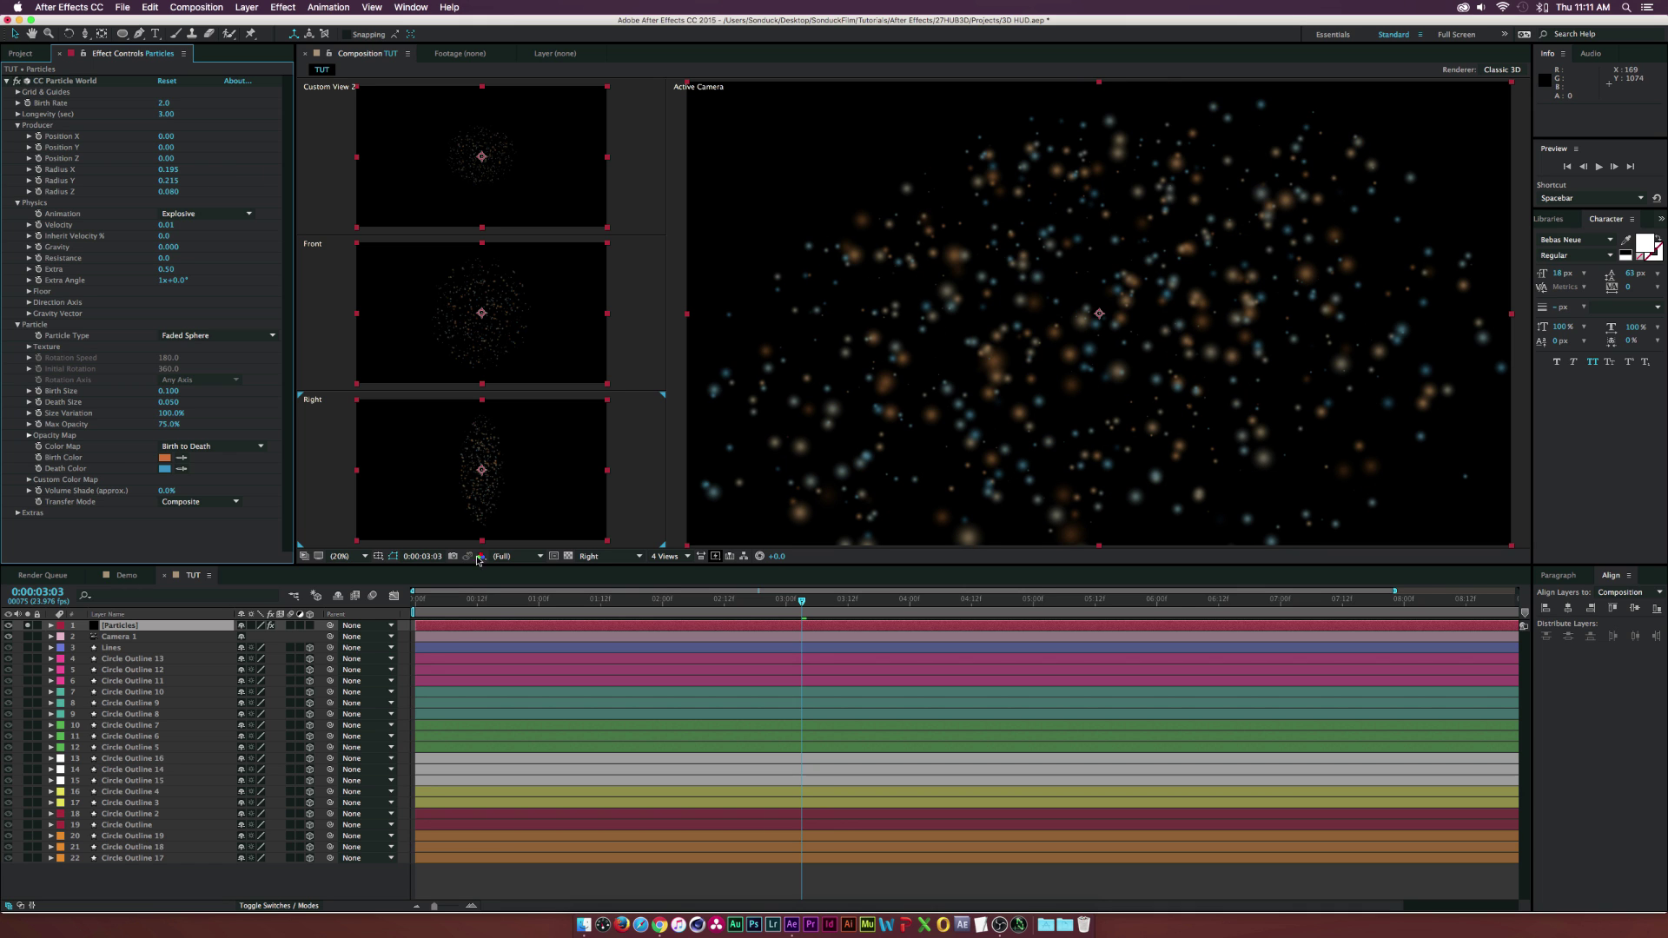
# Keyframe the particles' Birth Rate at 0 and place that keyframe at 0:00:01:06
pyautogui.moveTo(521, 600); pyautogui.dragTo(601, 606)
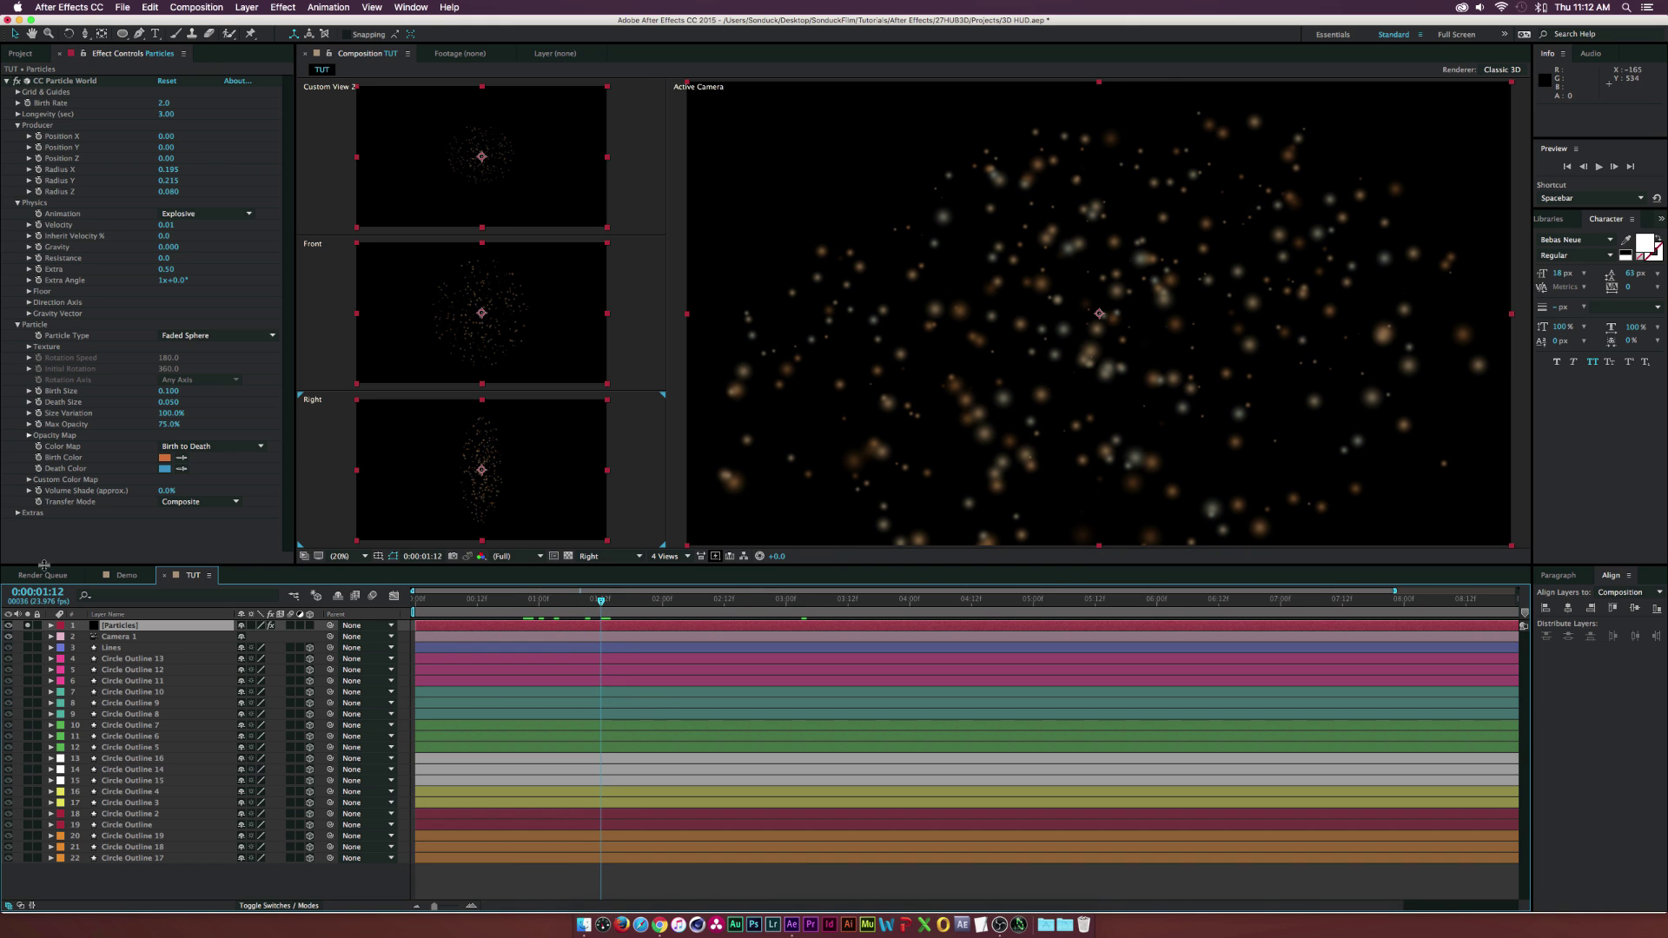
pyautogui.click(28, 103)
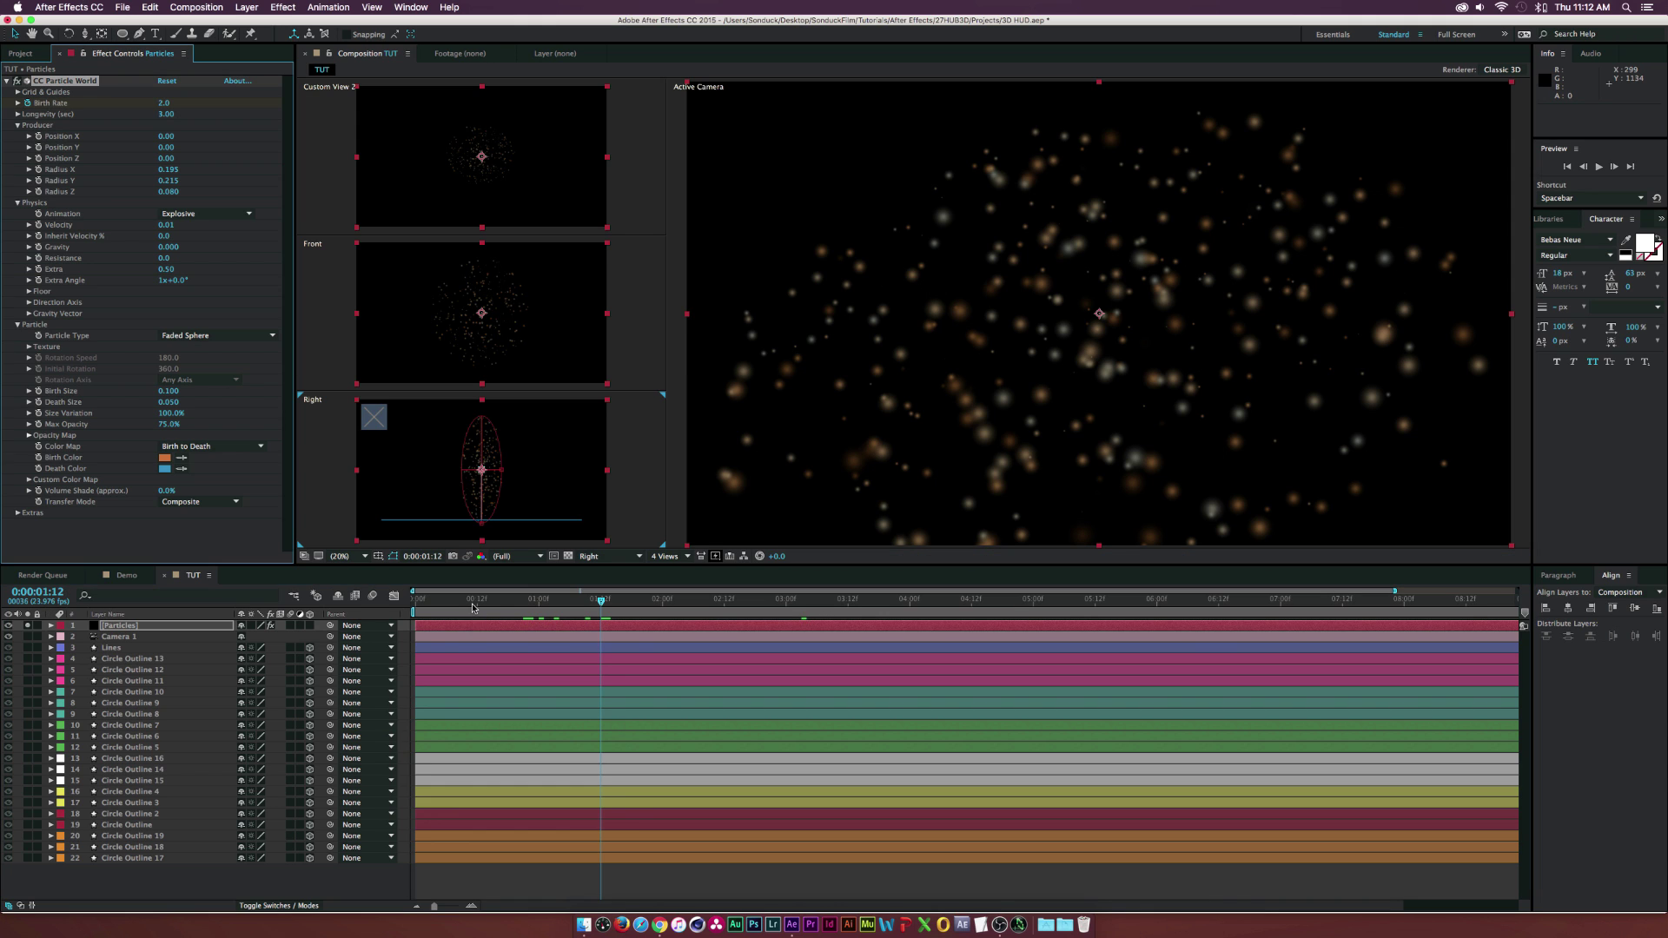
pyautogui.press('u')
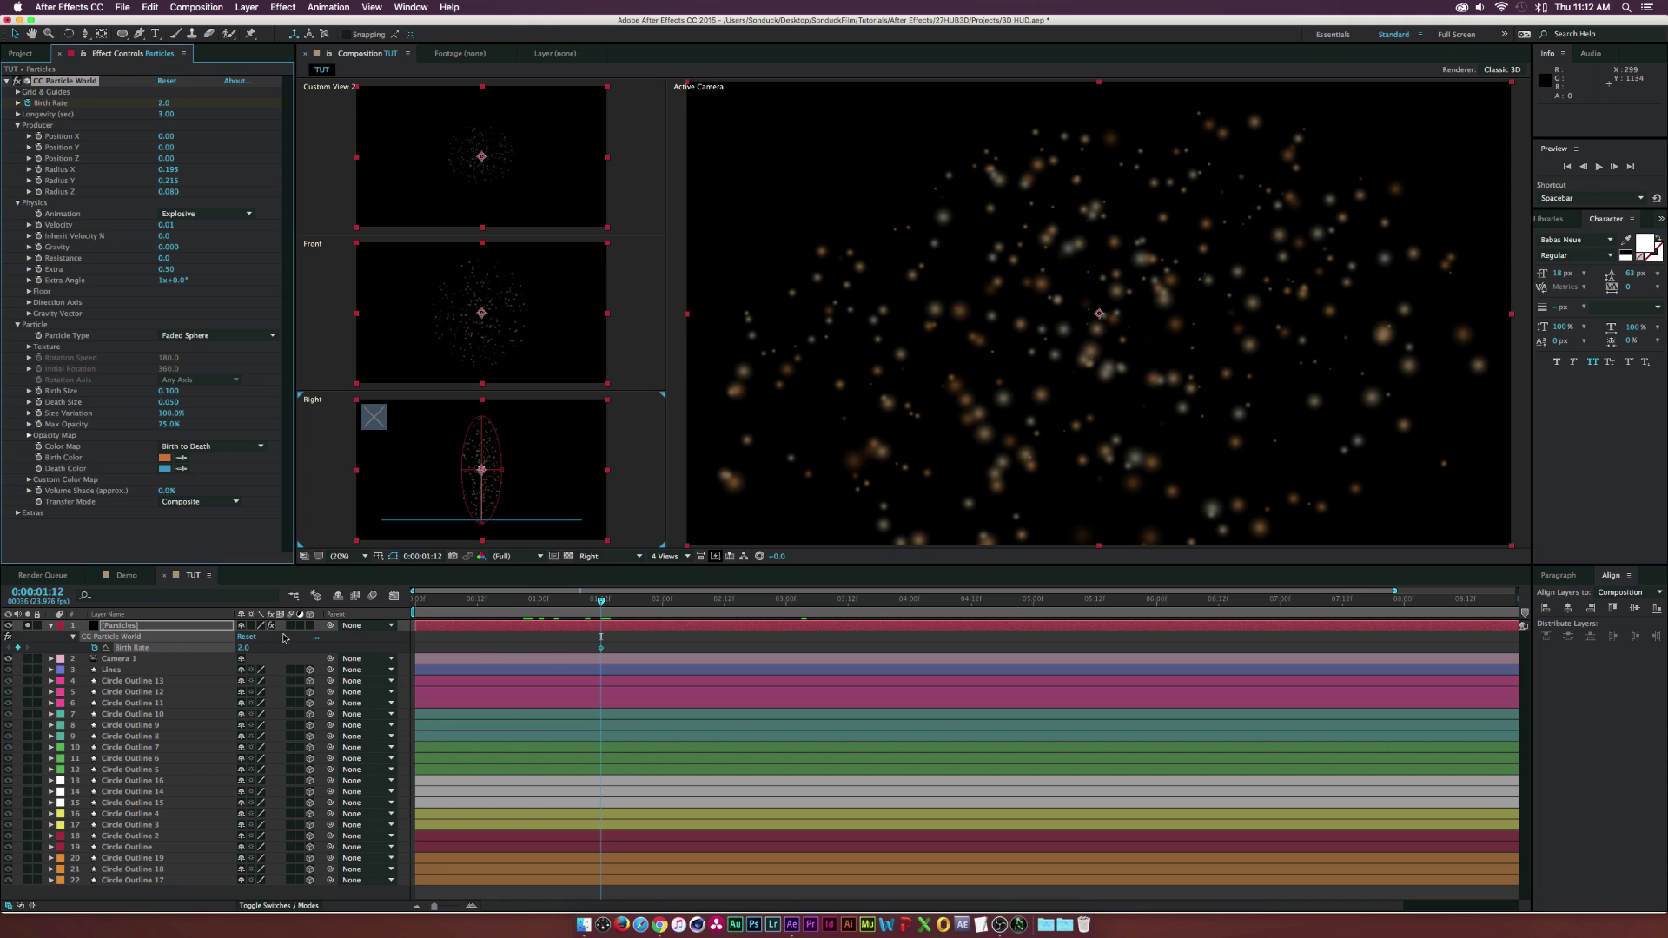
pyautogui.click(244, 647)
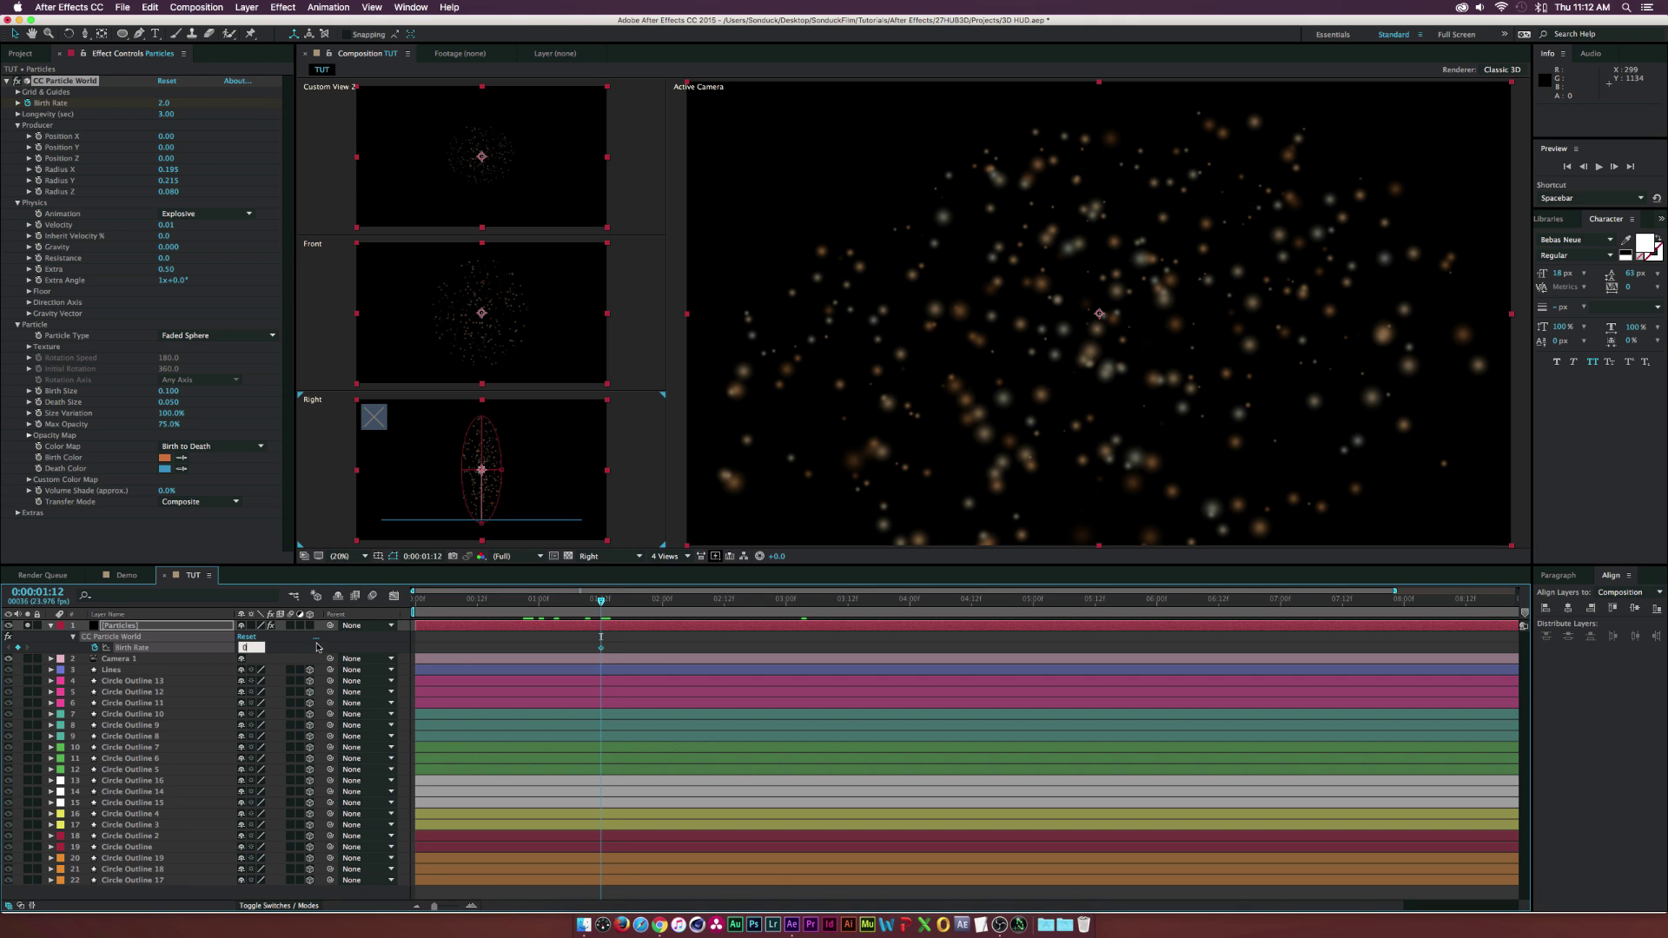
pyautogui.press('Return')
pyautogui.moveTo(601, 647); pyautogui.dragTo(569, 649)
# Add a Birth Rate keyframe of 0.4 at 0:00:01:12 and return to the first Birth Rate keyframe
pyautogui.click(244, 649)
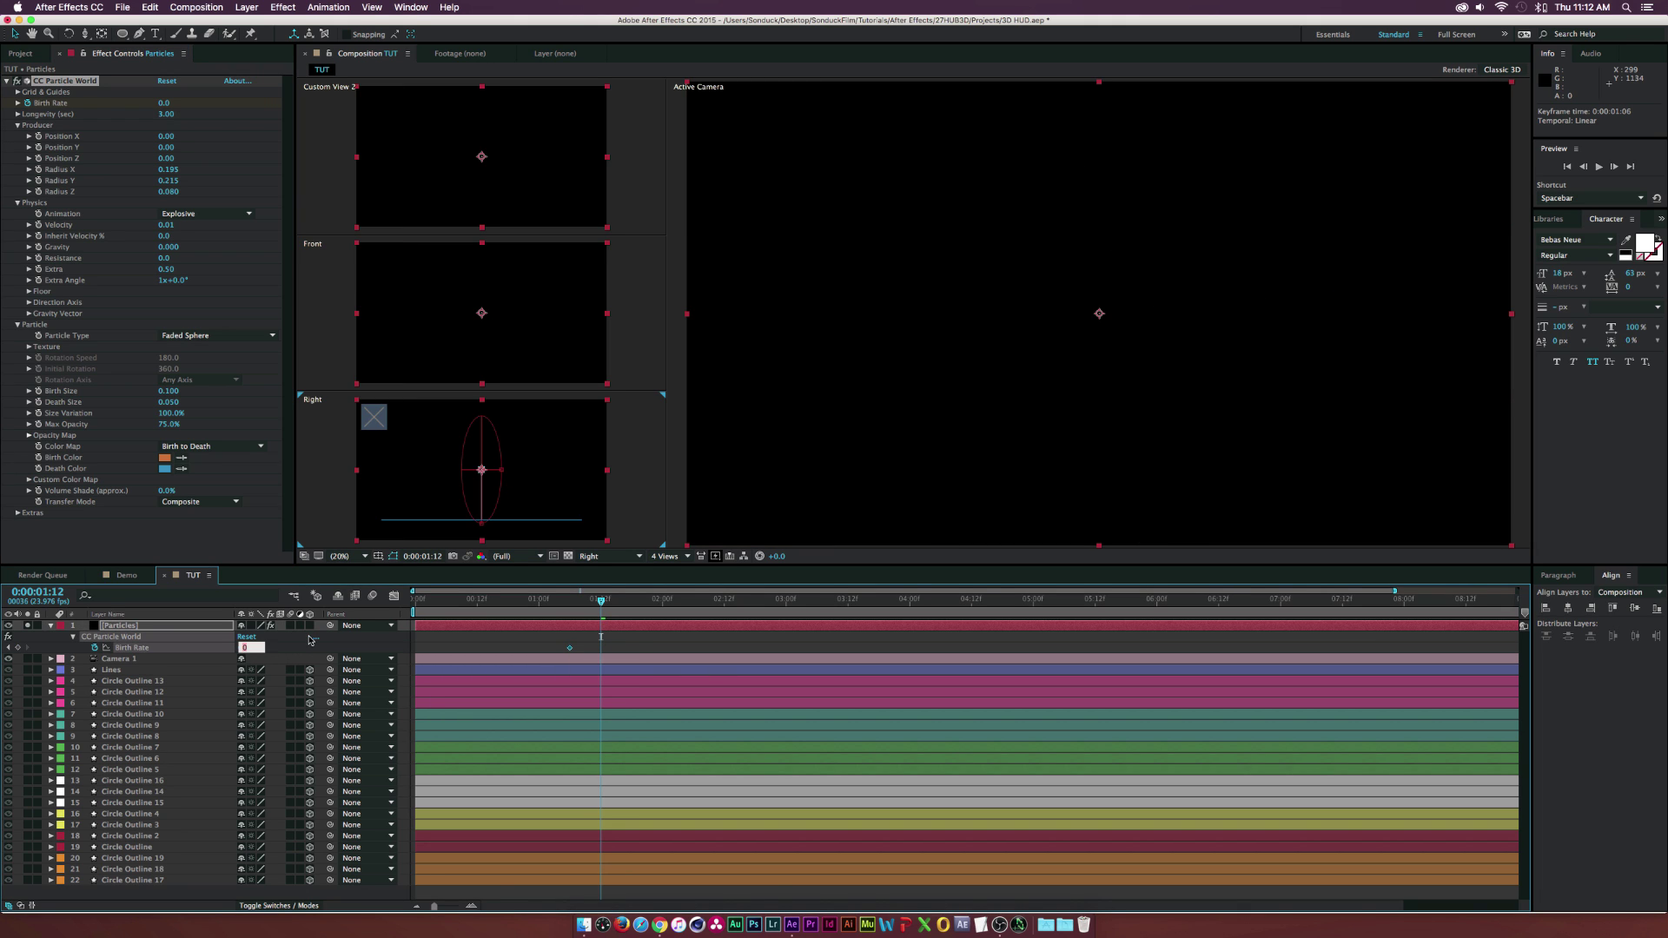
pyautogui.write('.4')
pyautogui.press('Return')
pyautogui.press('j')
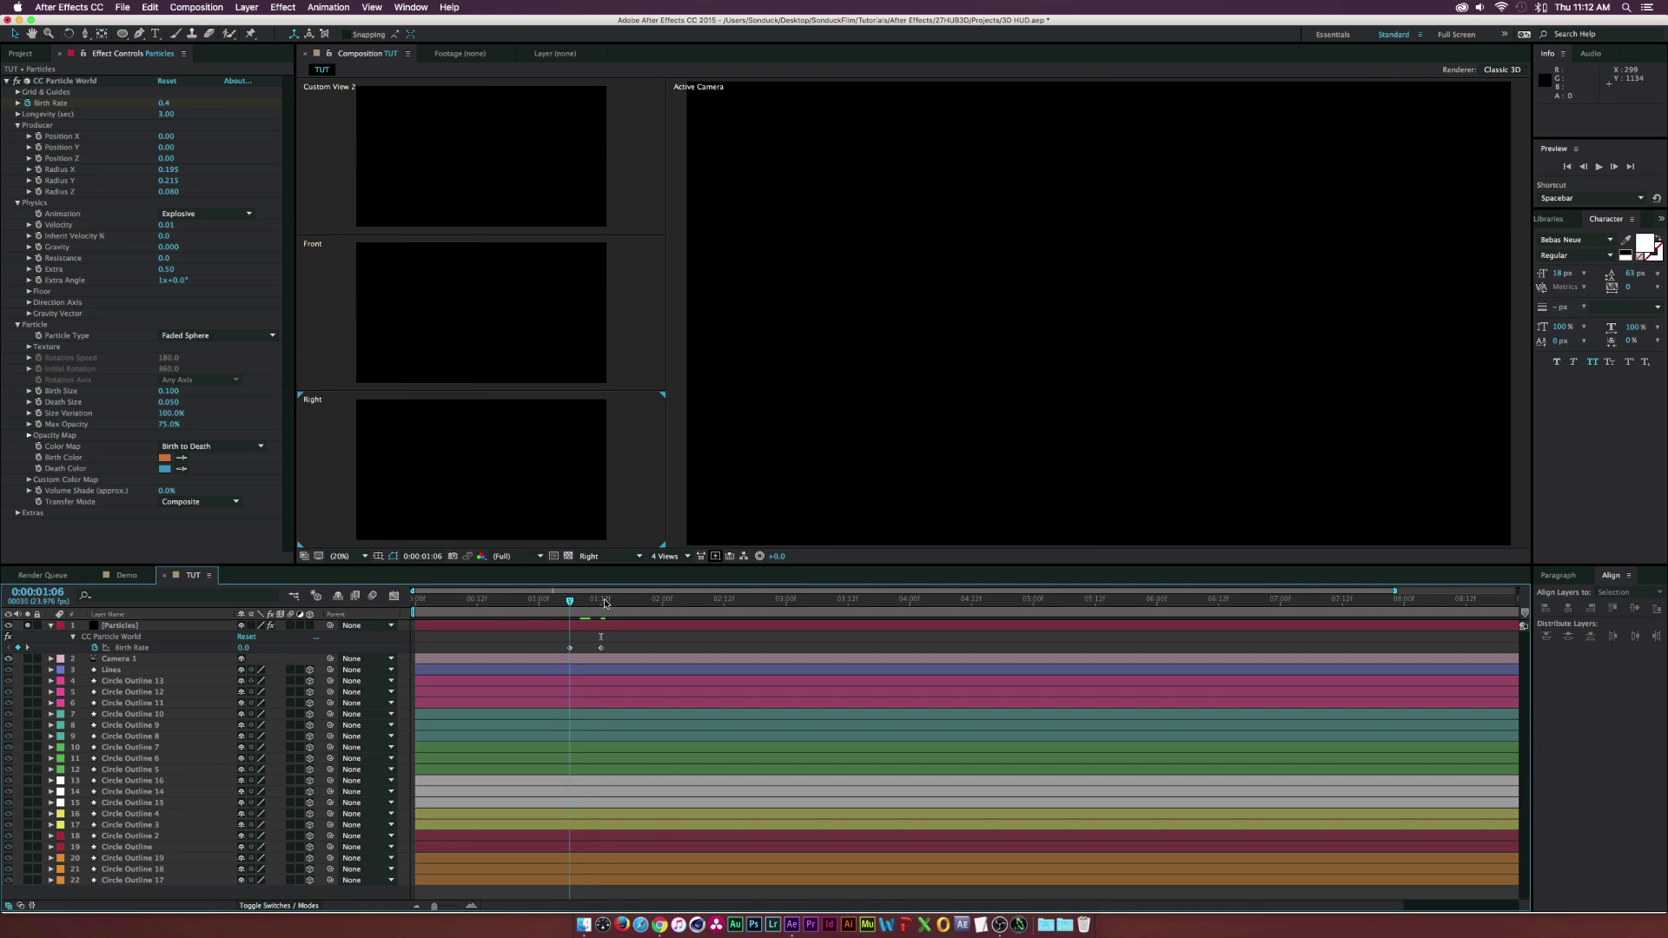
# Preview the soloed particle animation, move to 0:00:03:06 and turn off solo on the Particles layer
pyautogui.press('space')
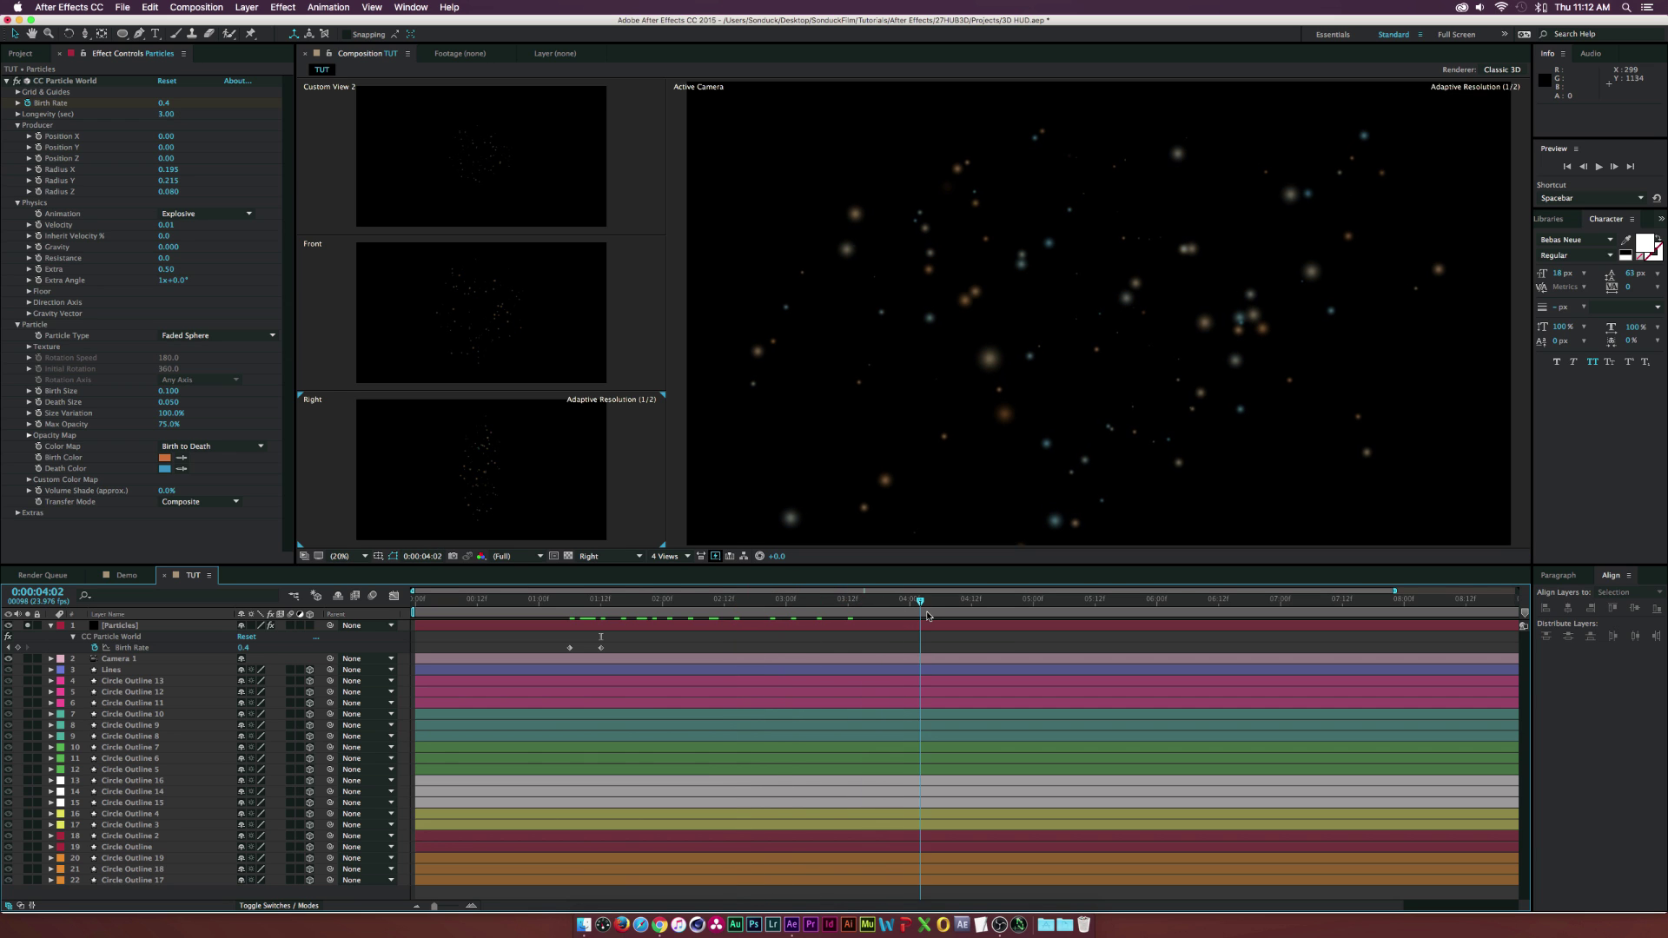
pyautogui.moveTo(927, 615); pyautogui.dragTo(817, 620)
pyautogui.click(27, 626)
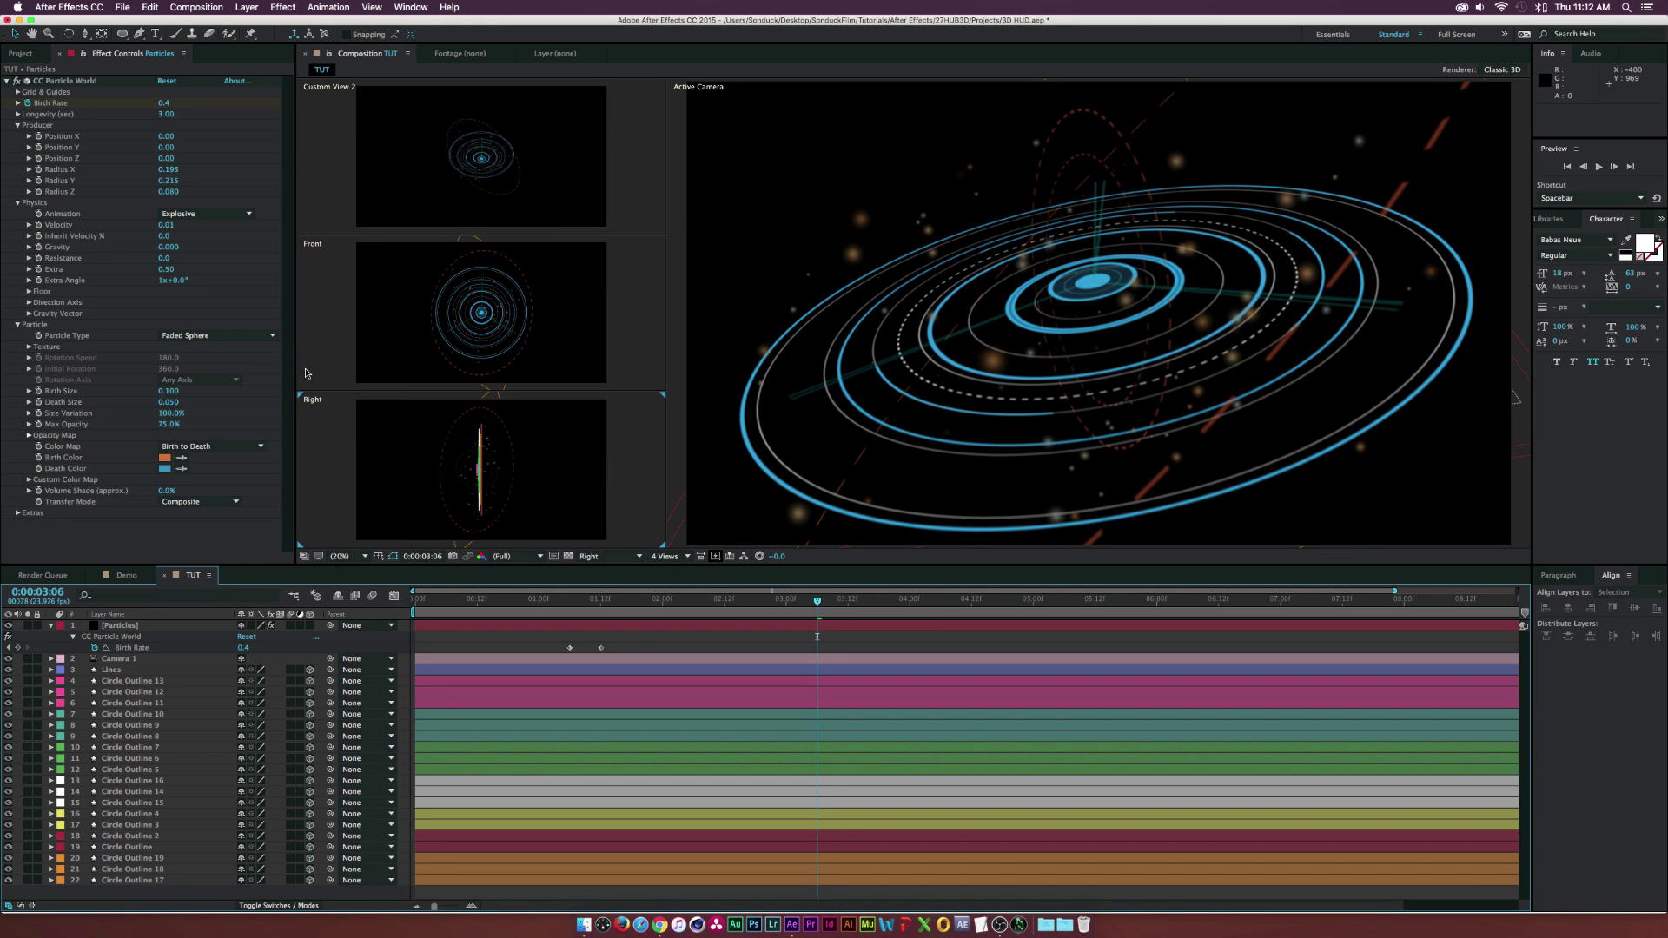
# Move Camera 1 above the Particles layer, orbit the camera to check the particles in depth and undo the orbit
pyautogui.moveTo(117, 659); pyautogui.dragTo(118, 631)
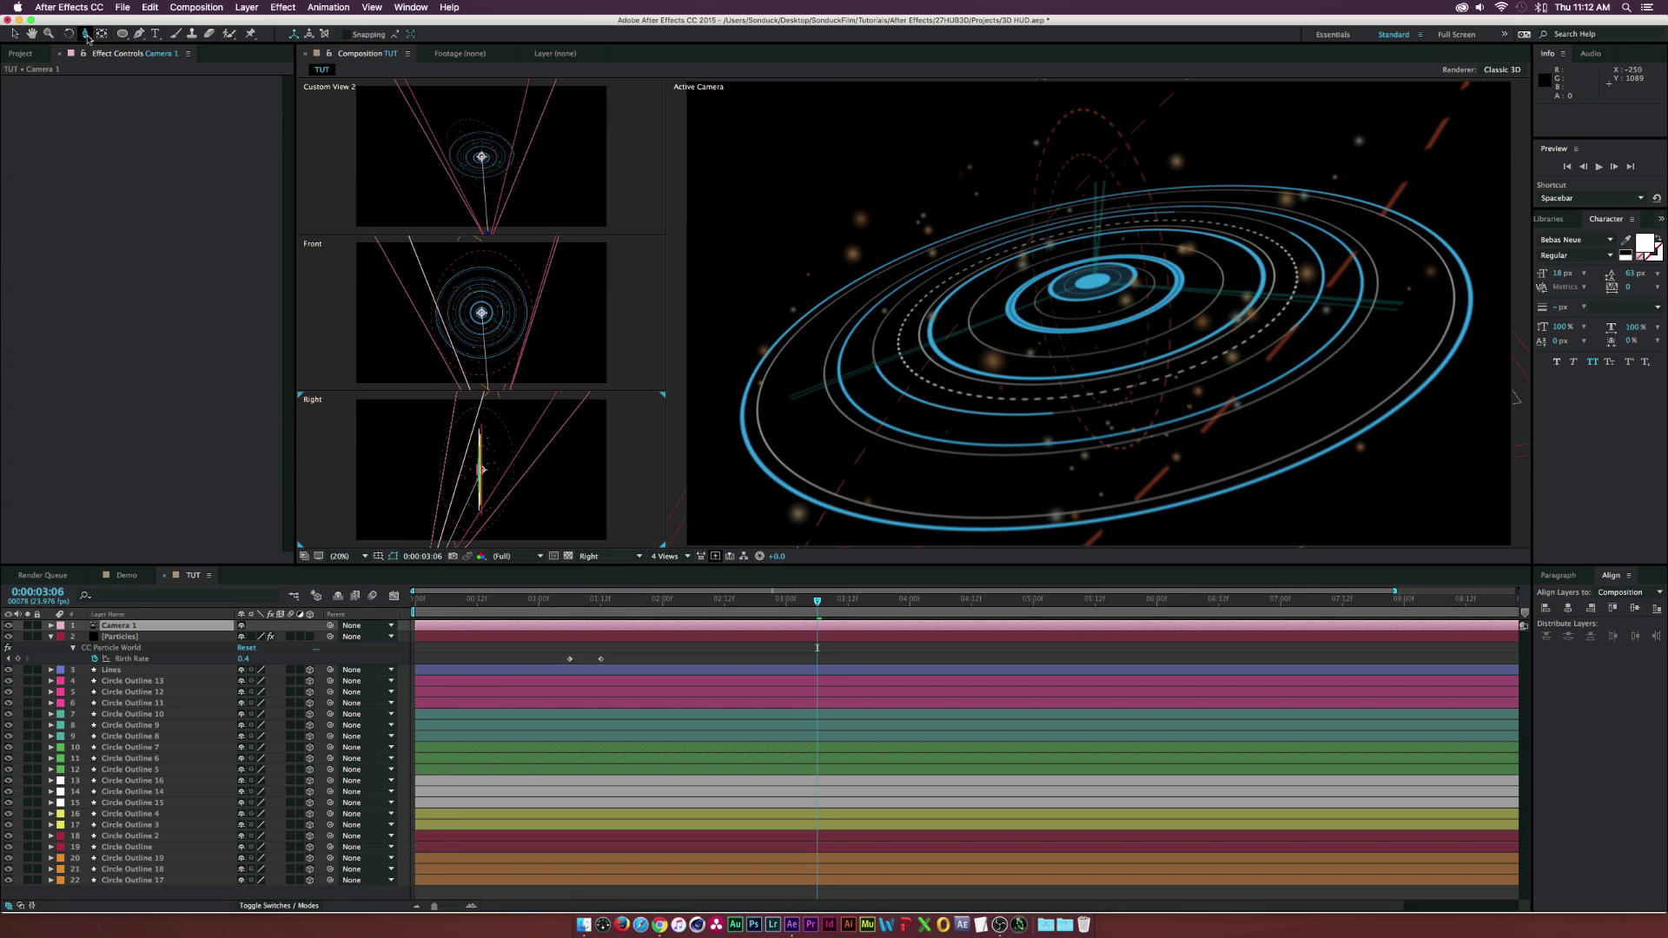
pyautogui.moveTo(86, 36); pyautogui.dragTo(106, 48)
pyautogui.moveTo(1096, 374)
pyautogui.mouseDown()
pyautogui.moveTo(1064, 308)
pyautogui.moveTo(1119, 368)
pyautogui.mouseUp()
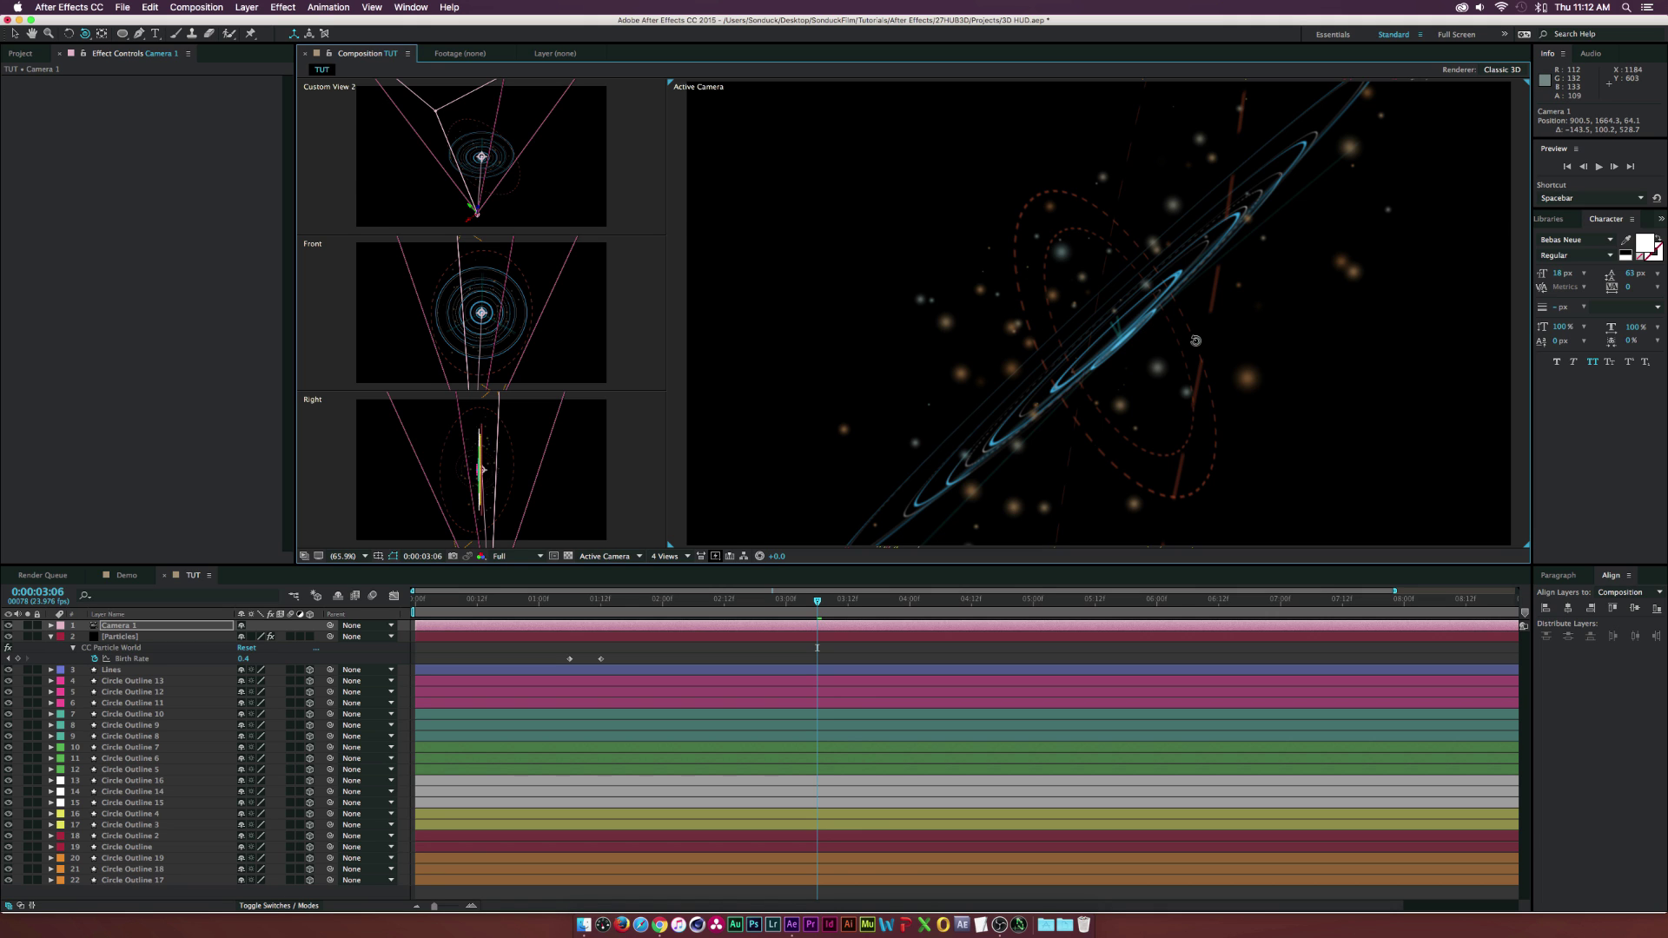
pyautogui.press('super+z')
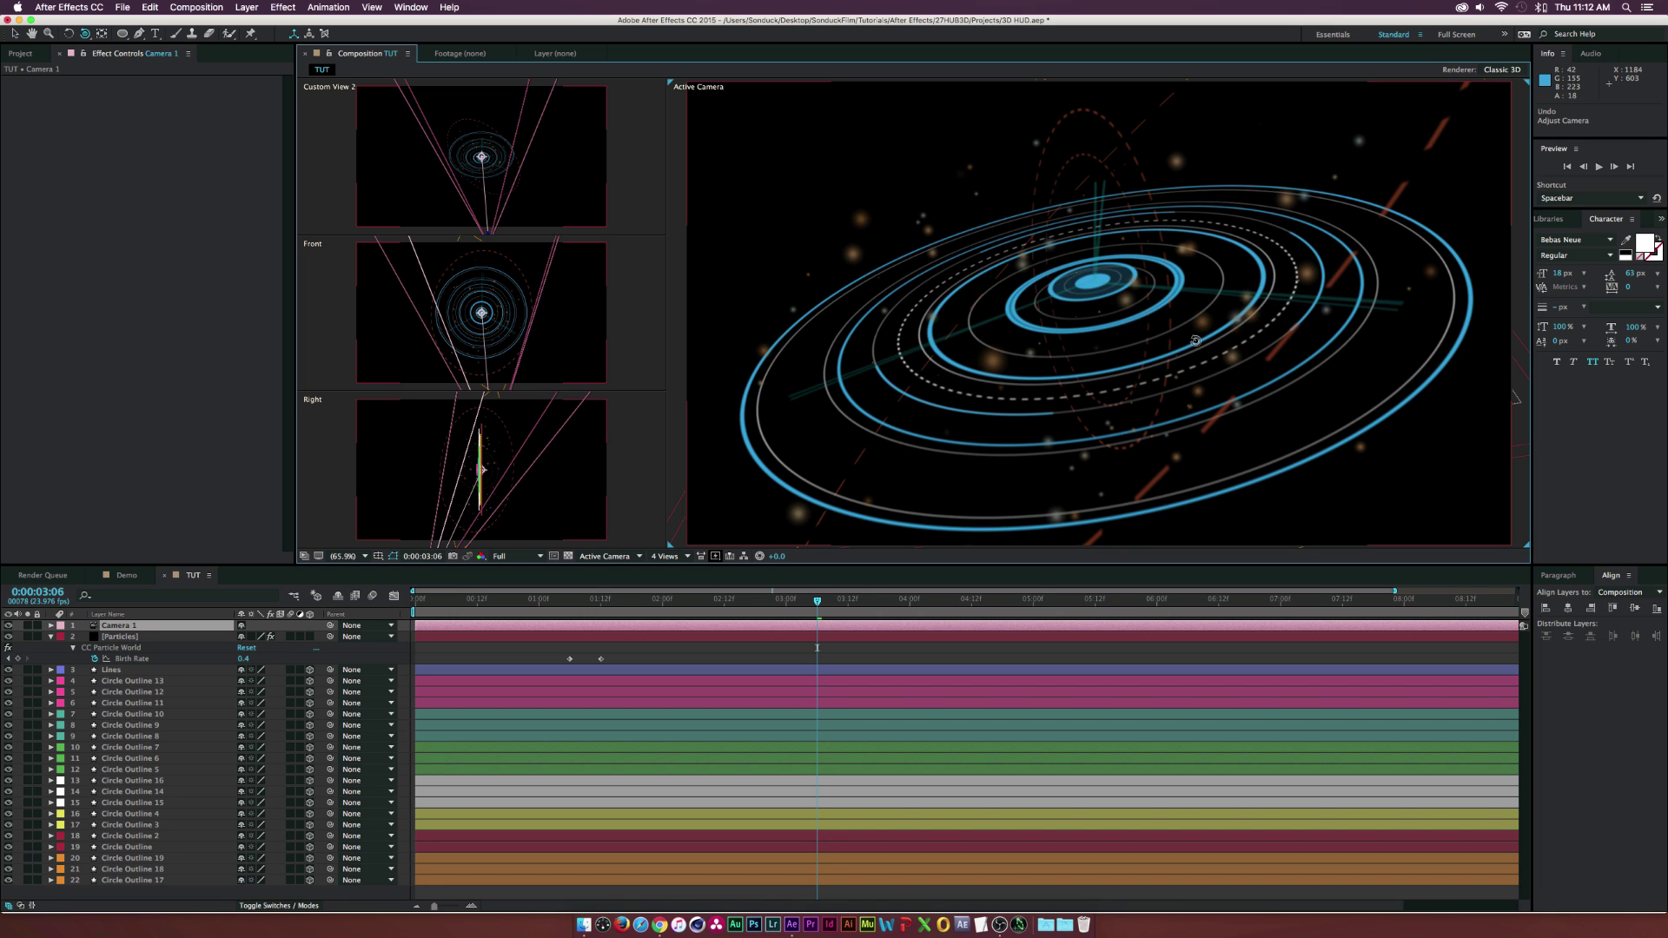
# Create an adjustment layer at the top of the layer stack and apply the Glow effect to it
pyautogui.click(535, 651)
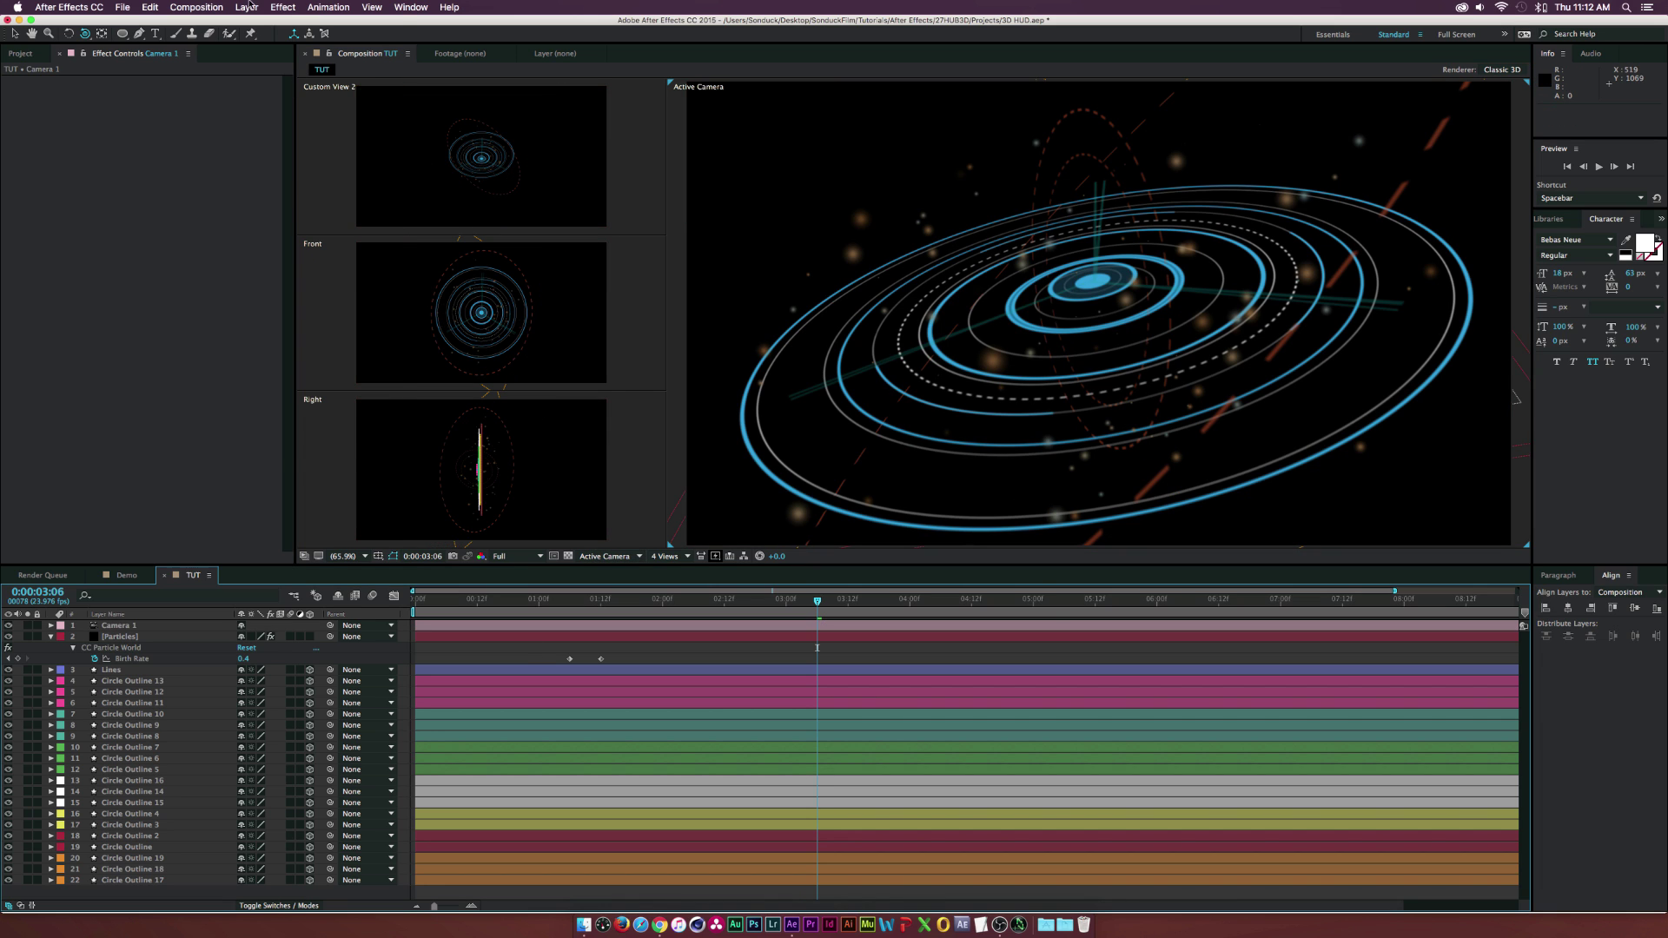
pyautogui.click(246, 7)
pyautogui.moveTo(260, 22)
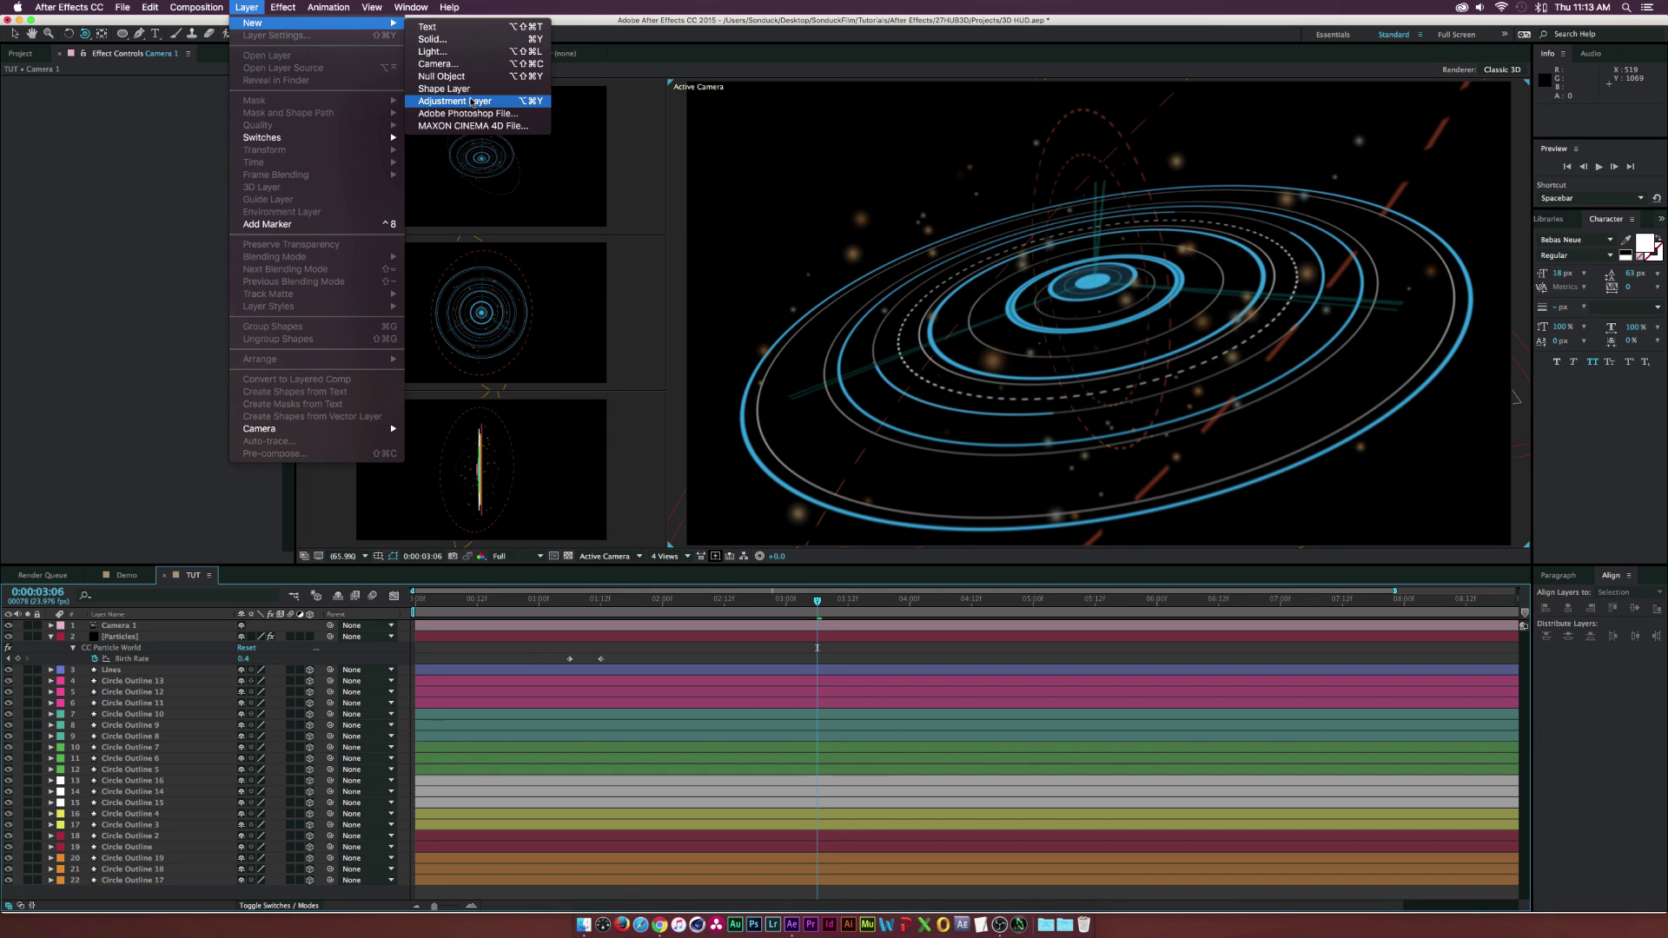
pyautogui.click(471, 101)
pyautogui.click(272, 5)
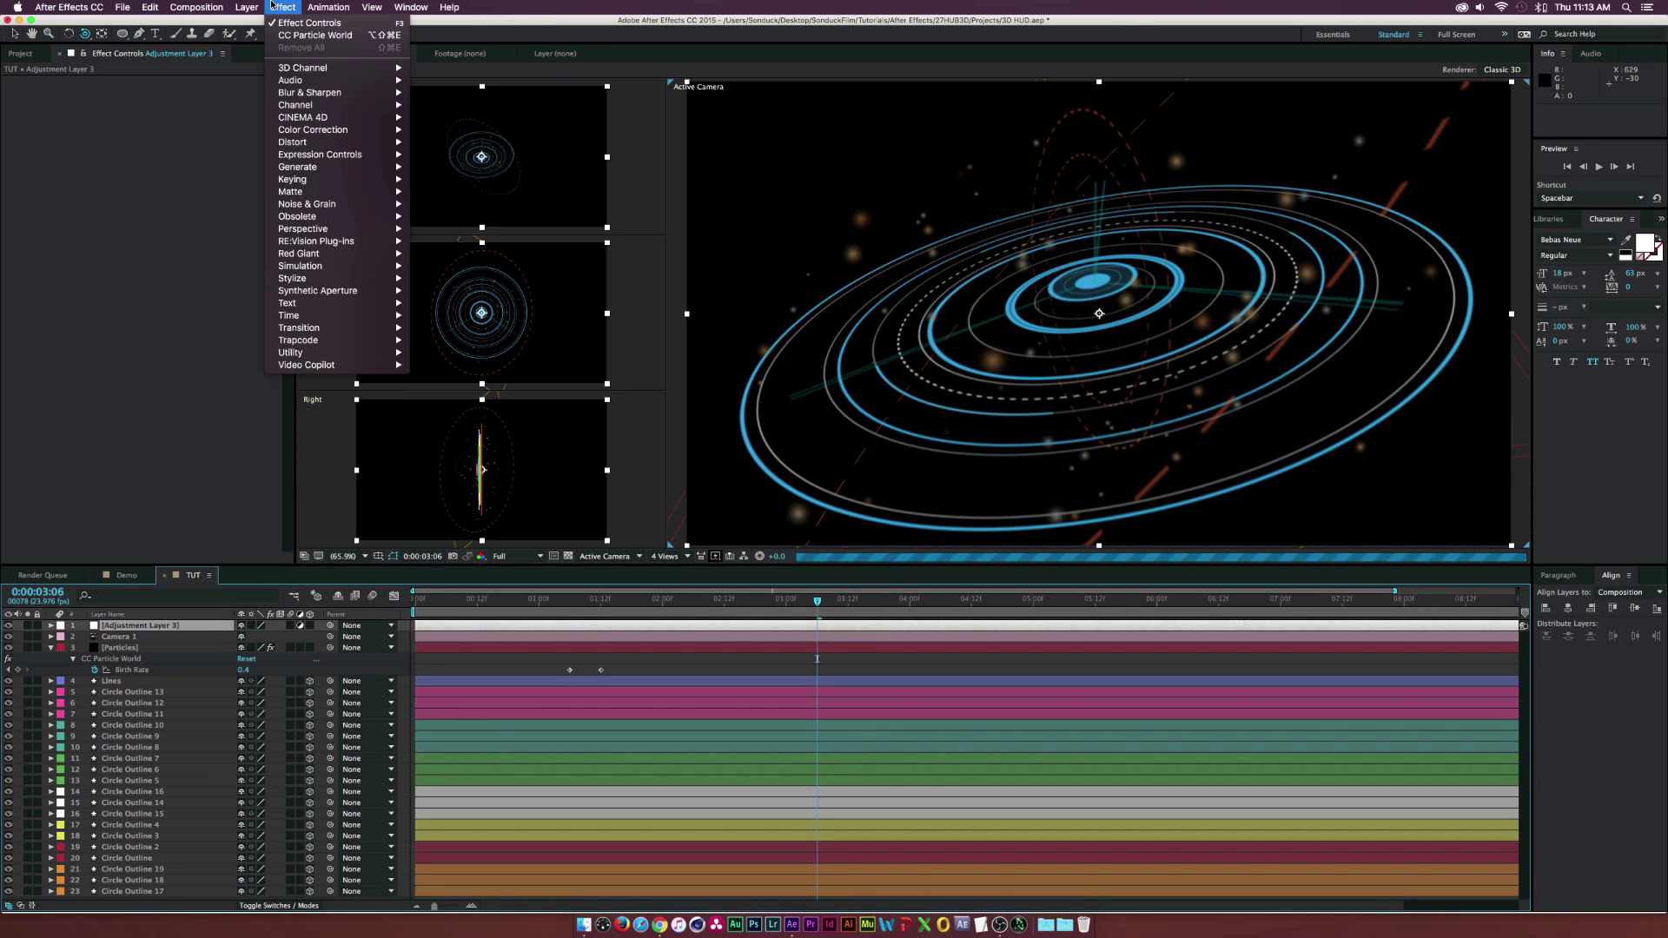
pyautogui.moveTo(295, 279)
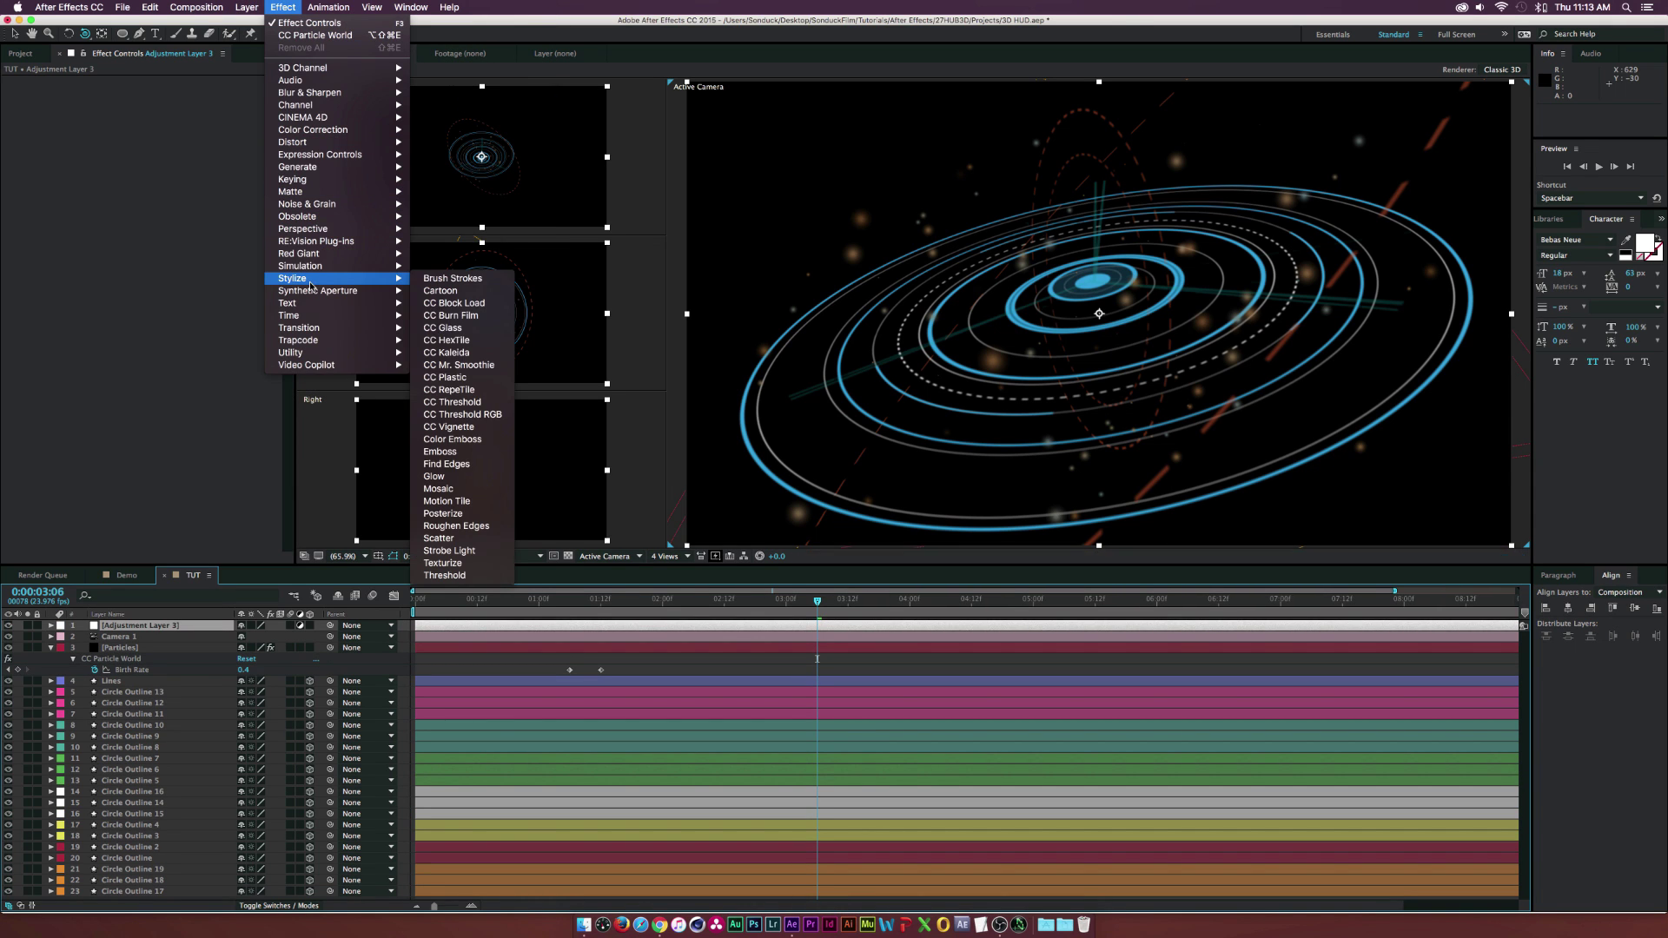
pyautogui.click(439, 477)
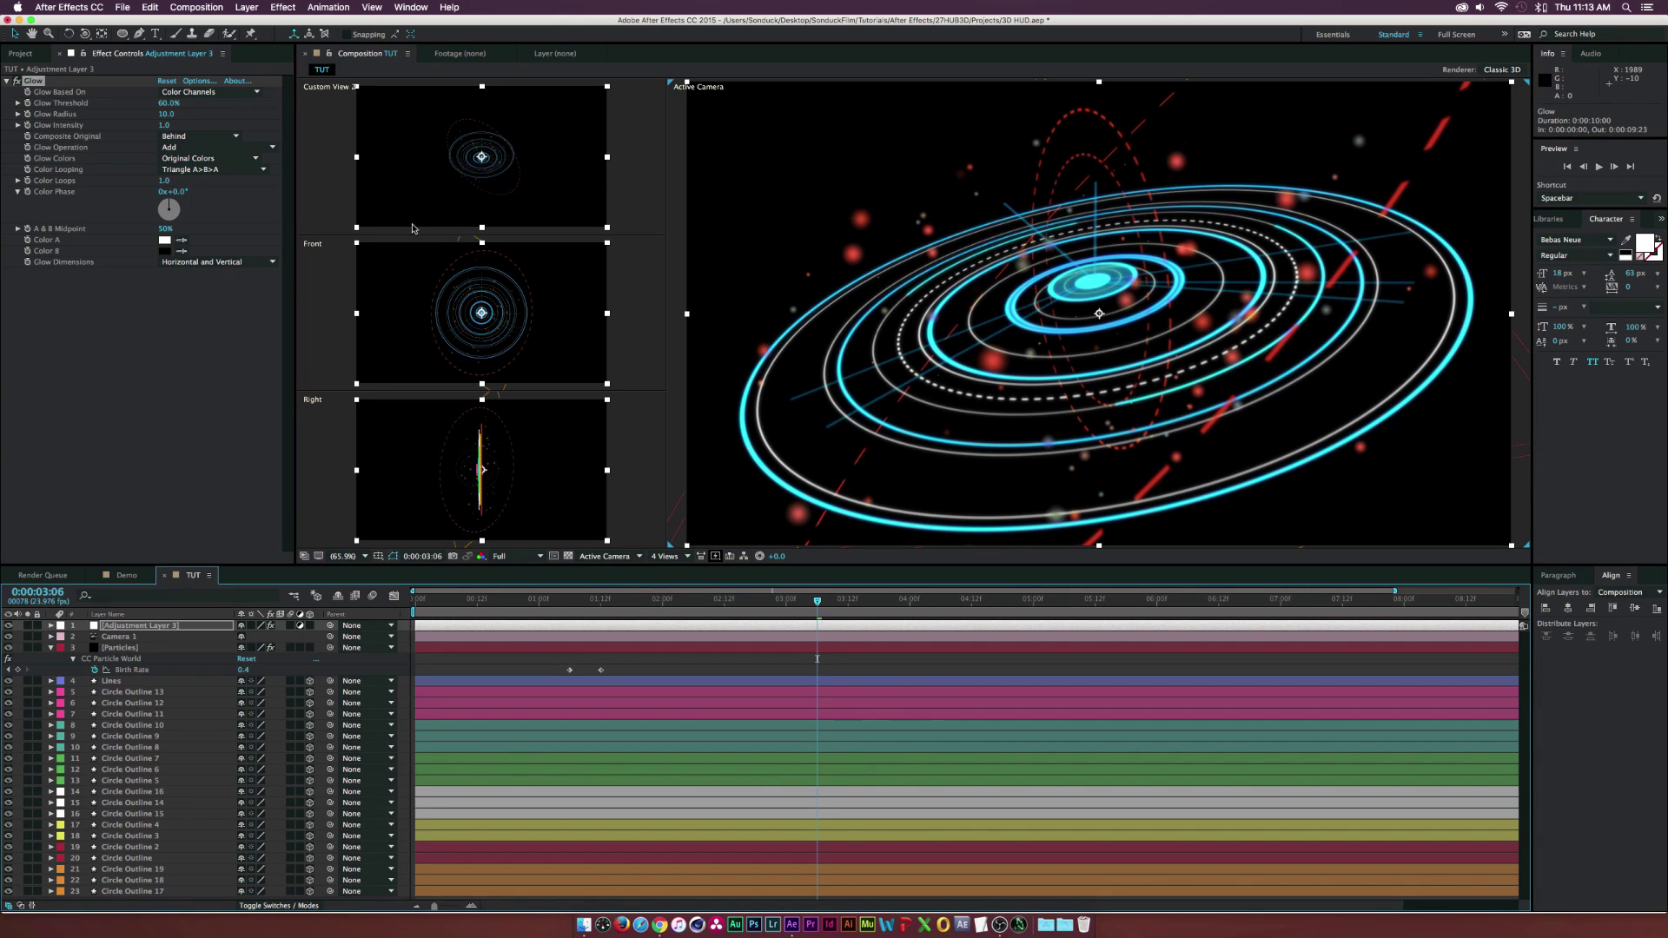
# Set the Glow effect's Threshold to 80%, Radius to 200 and Intensity to 4
pyautogui.click(170, 104)
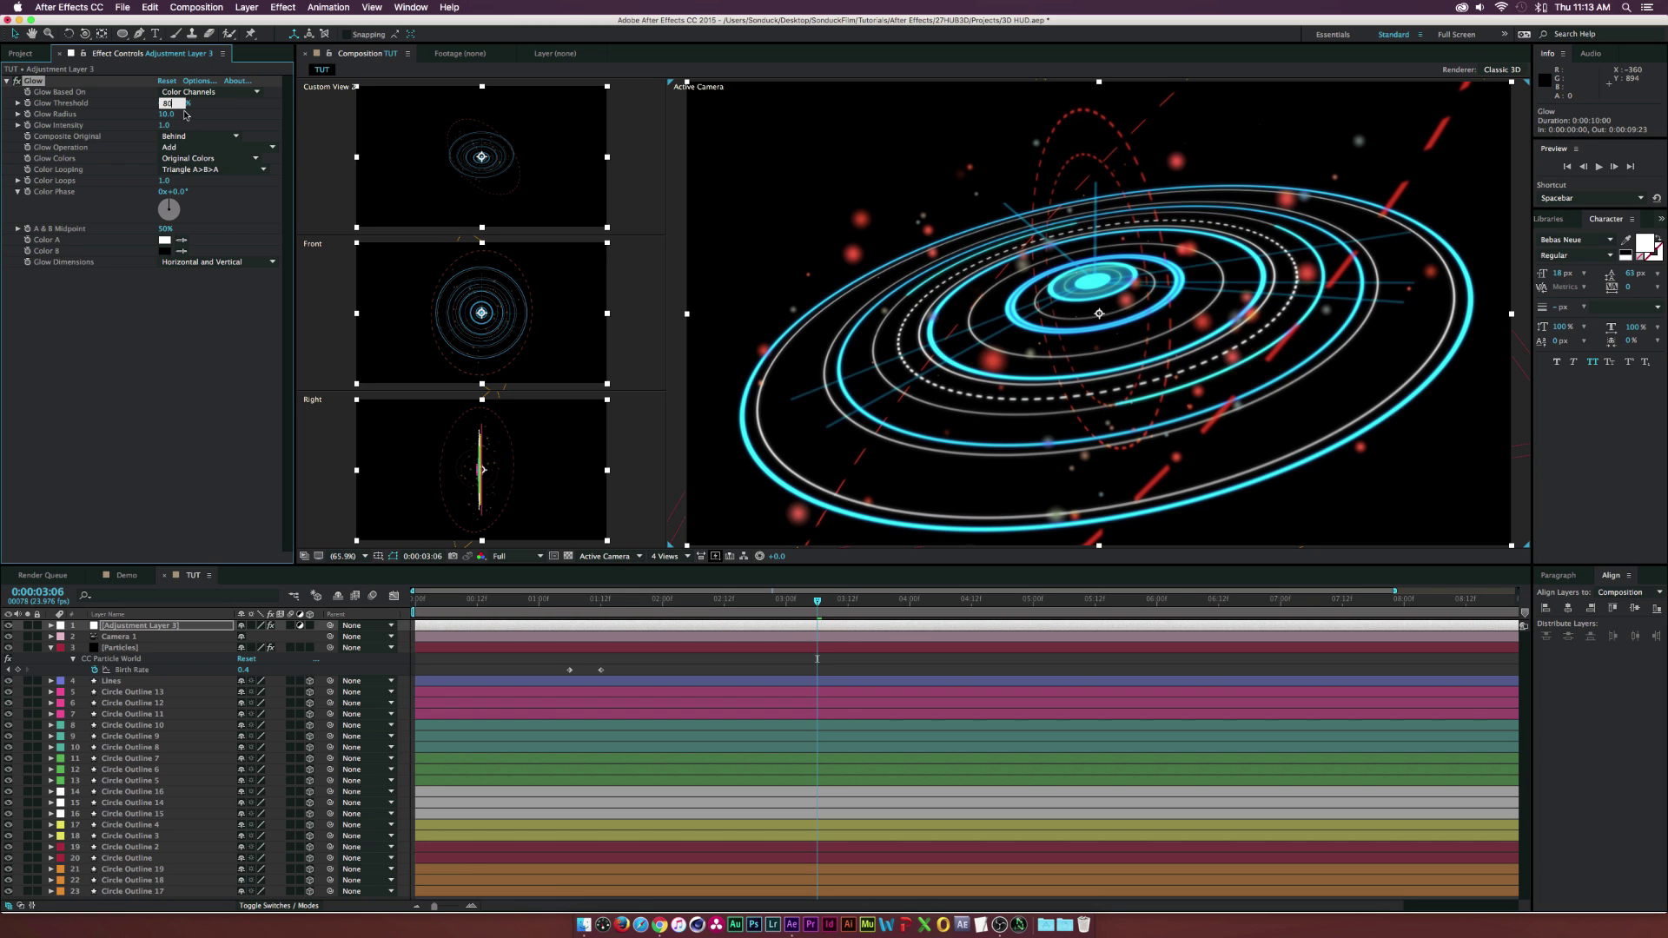
pyautogui.write('80')
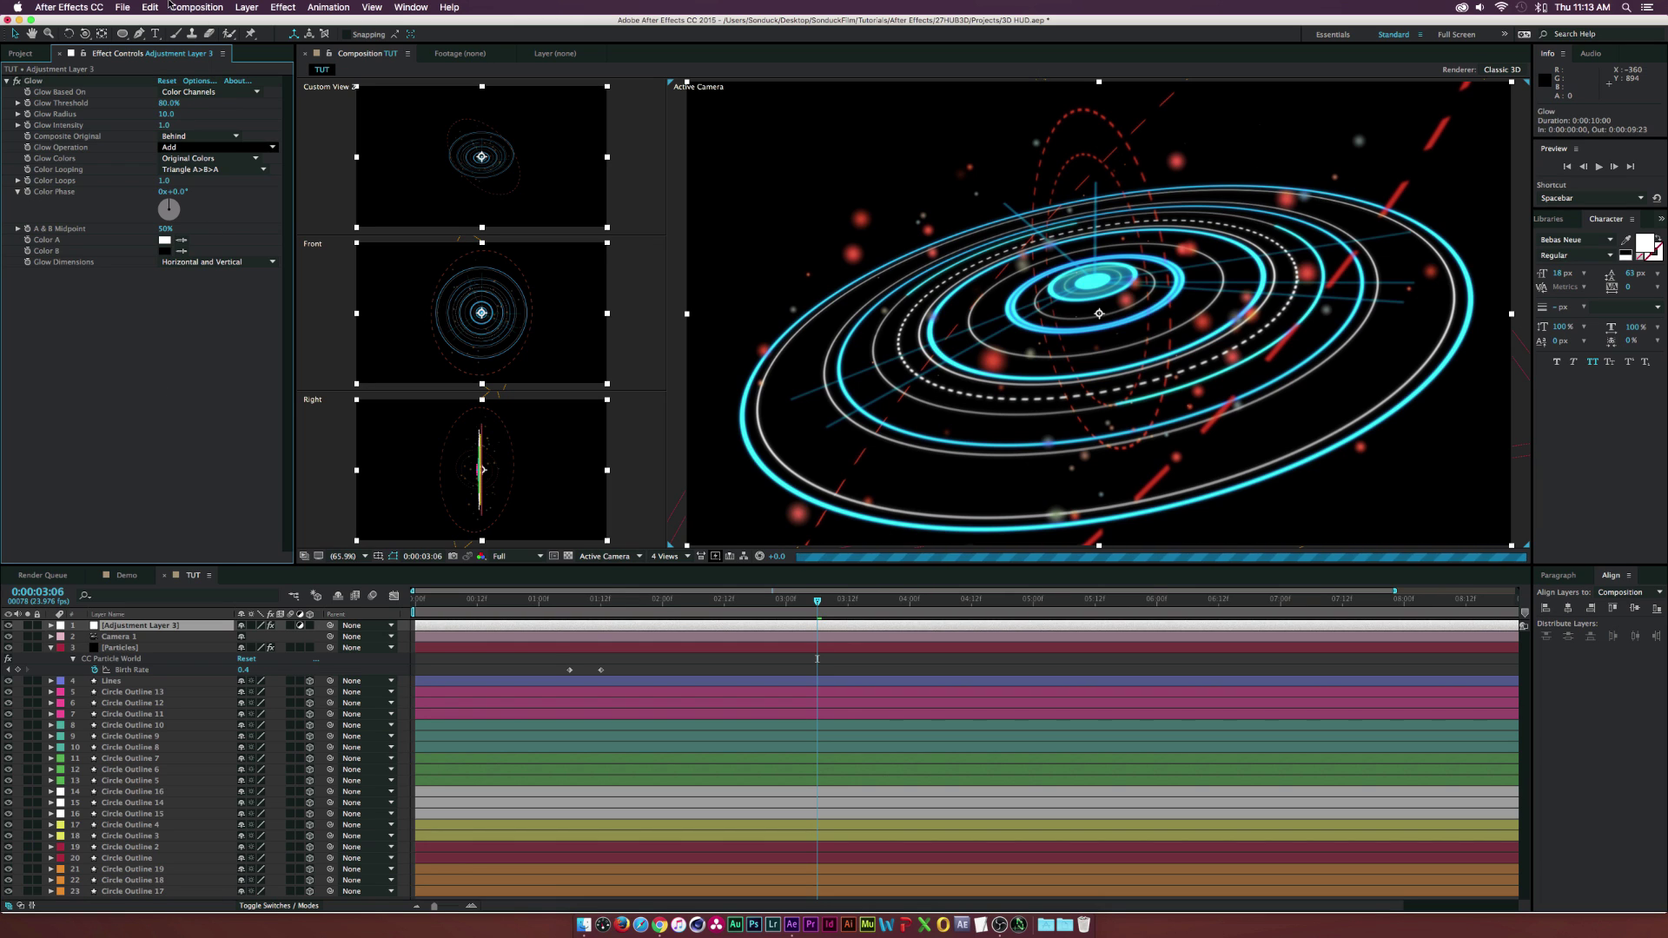
pyautogui.click(169, 114)
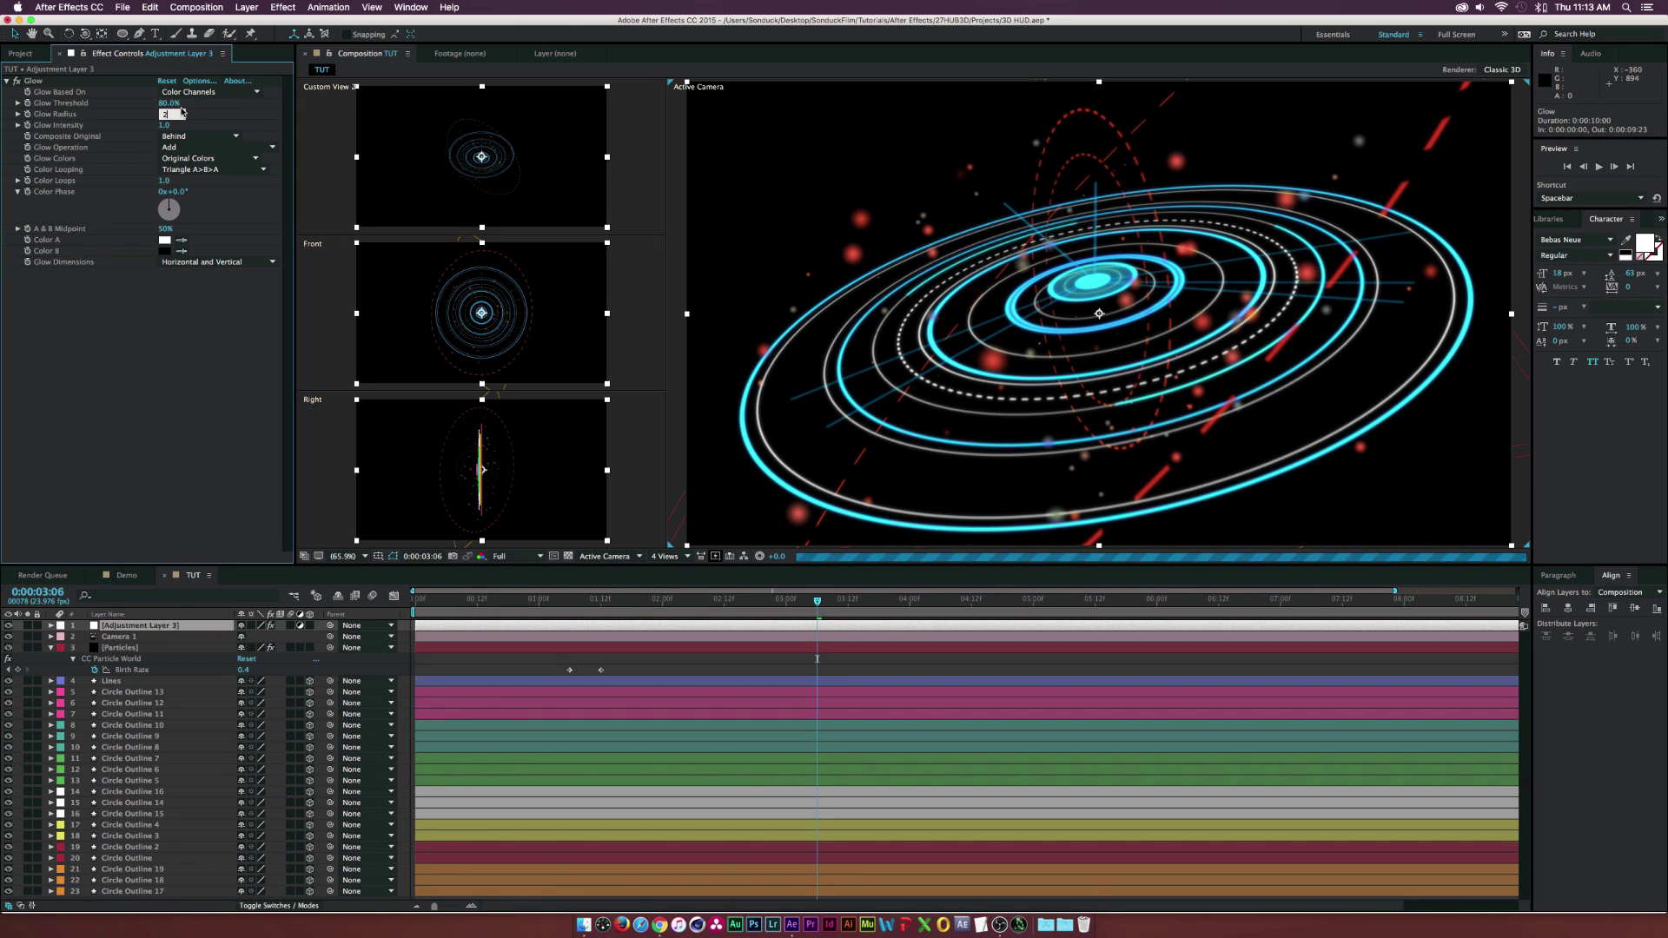
pyautogui.write('200')
pyautogui.press('Return')
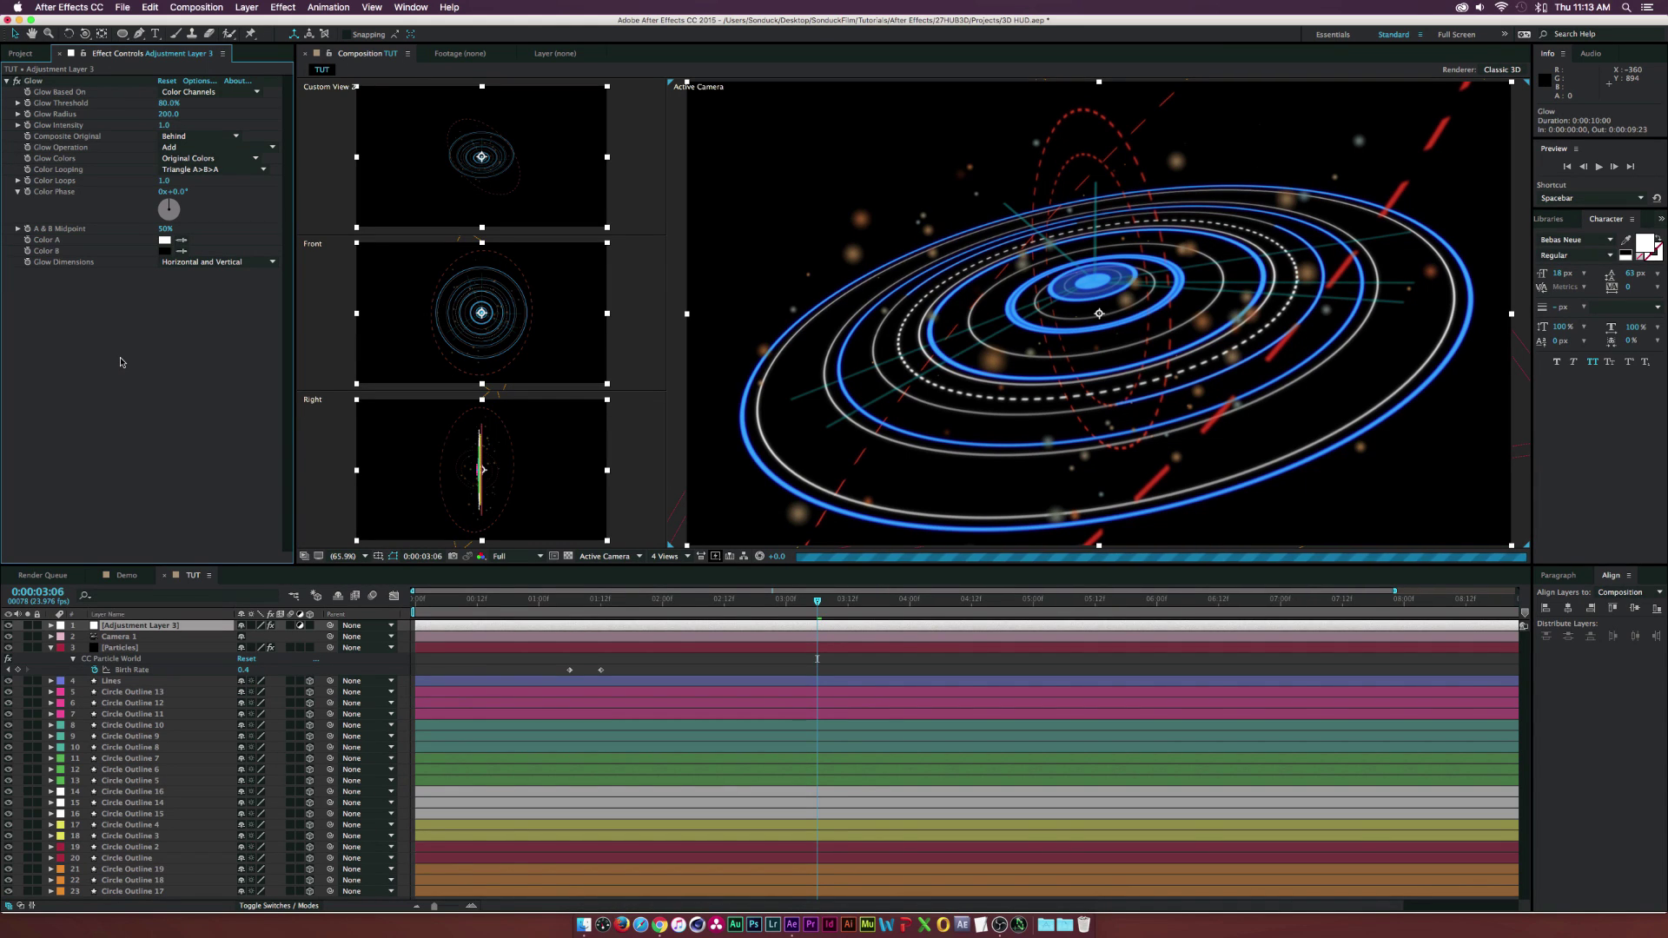
pyautogui.click(163, 125)
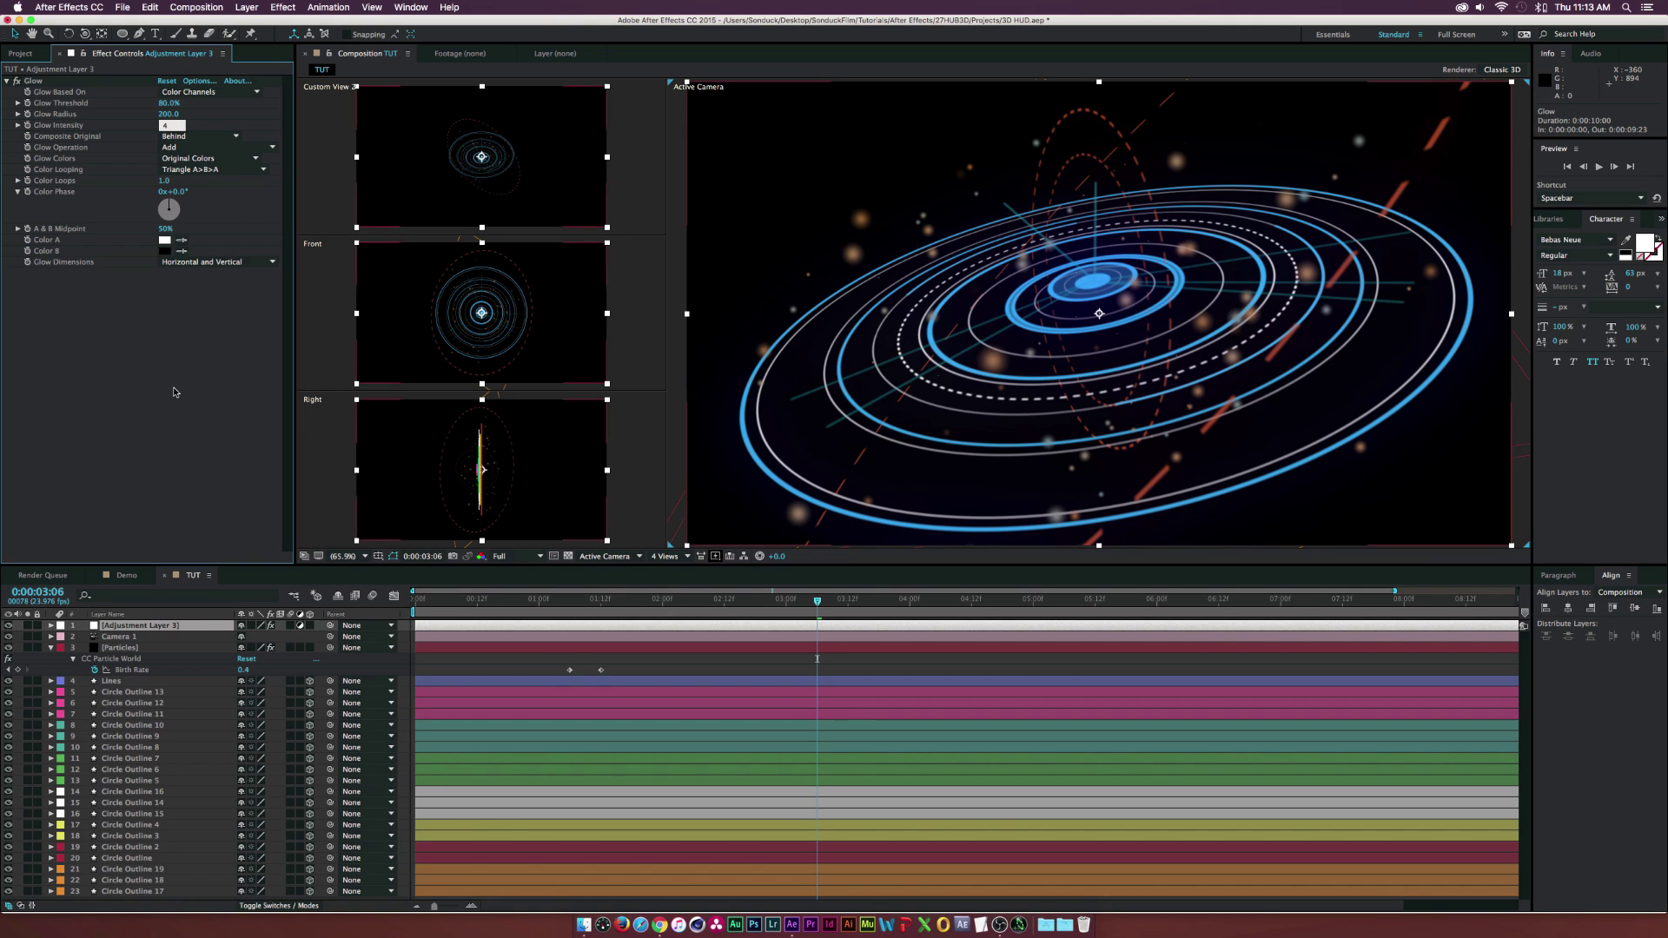
pyautogui.press('Return')
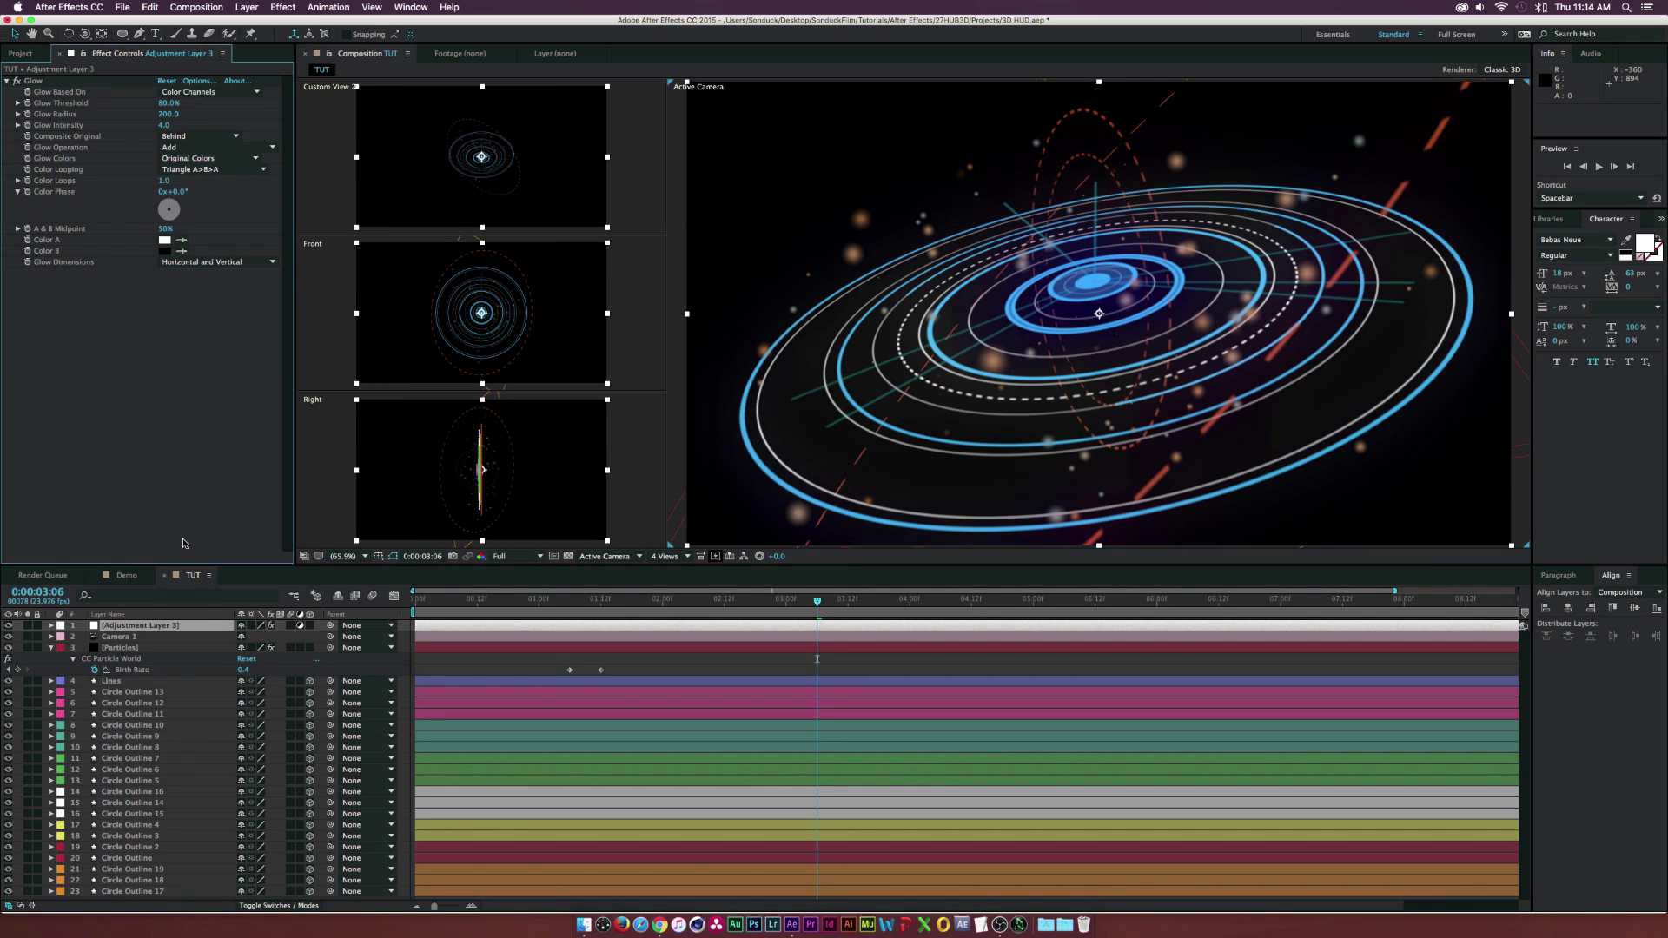
# Compare the HUD with and without the glow adjustment layer, leave the layer visible and save the project
pyautogui.click(7, 625)
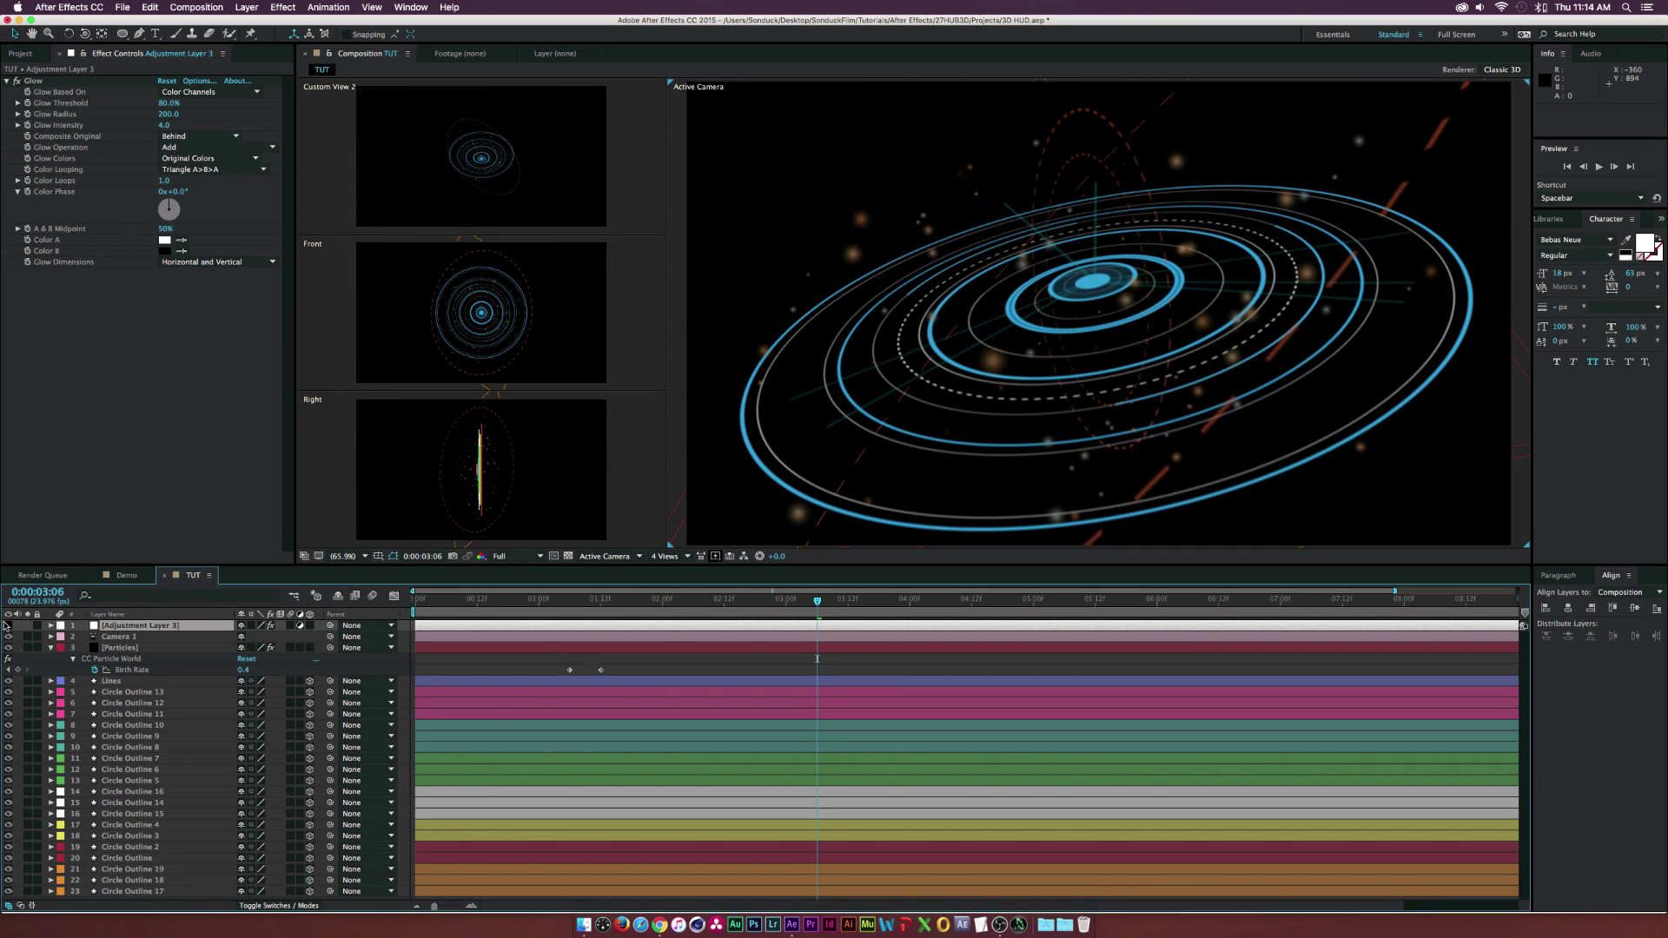
pyautogui.click(8, 625)
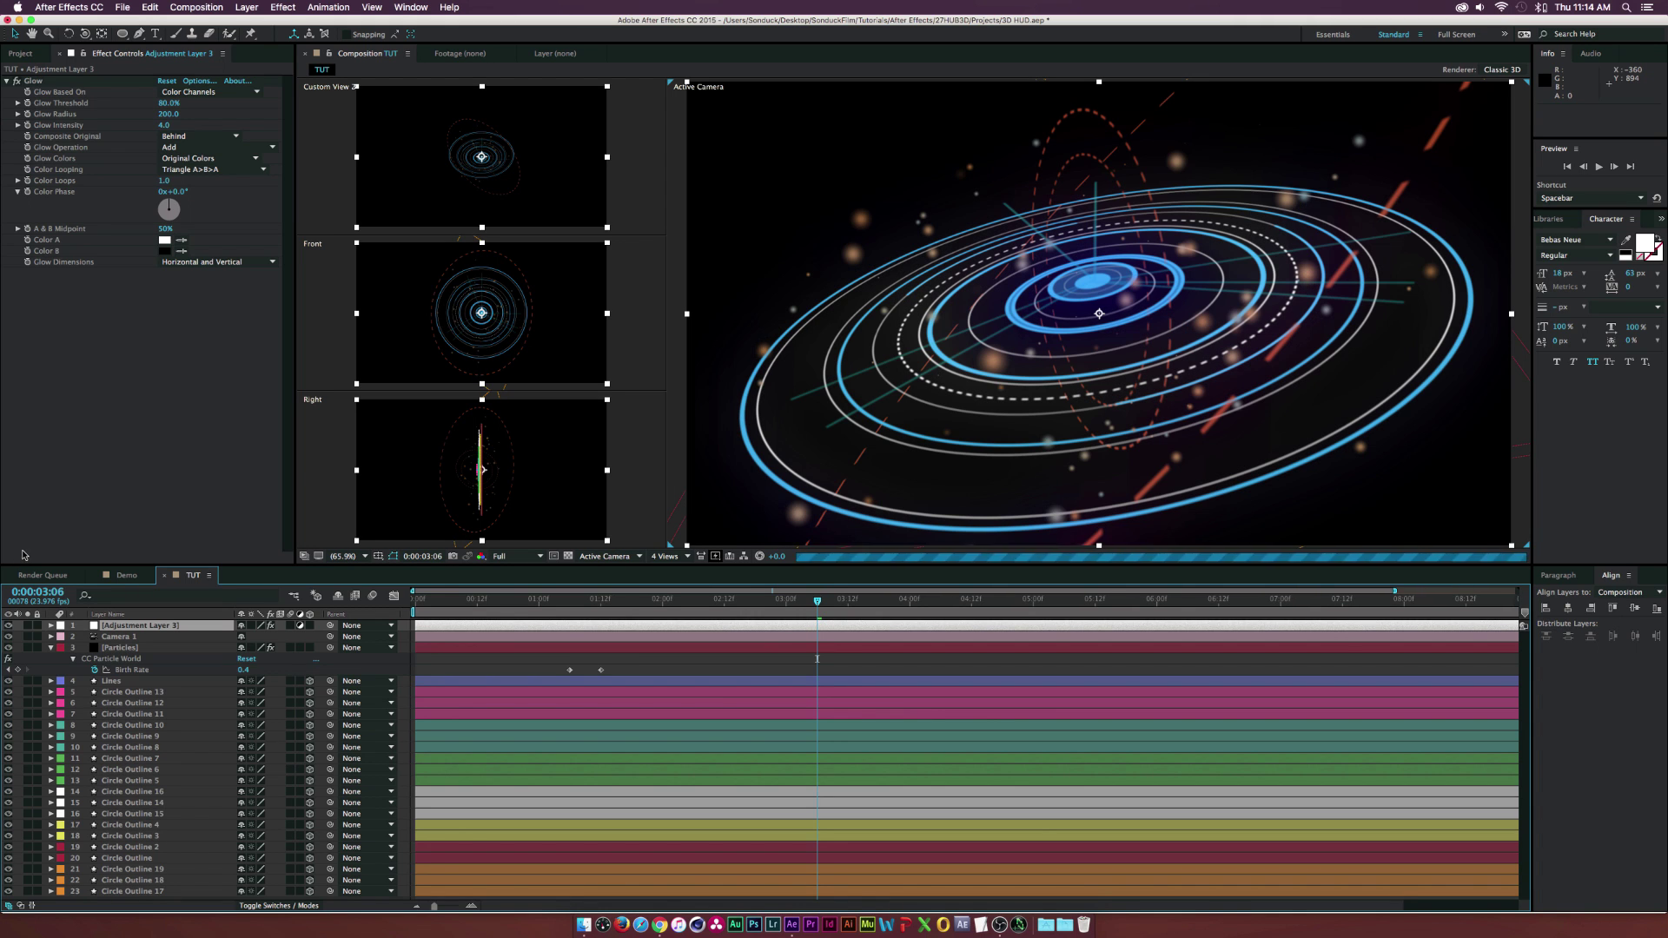
pyautogui.press('super+s')
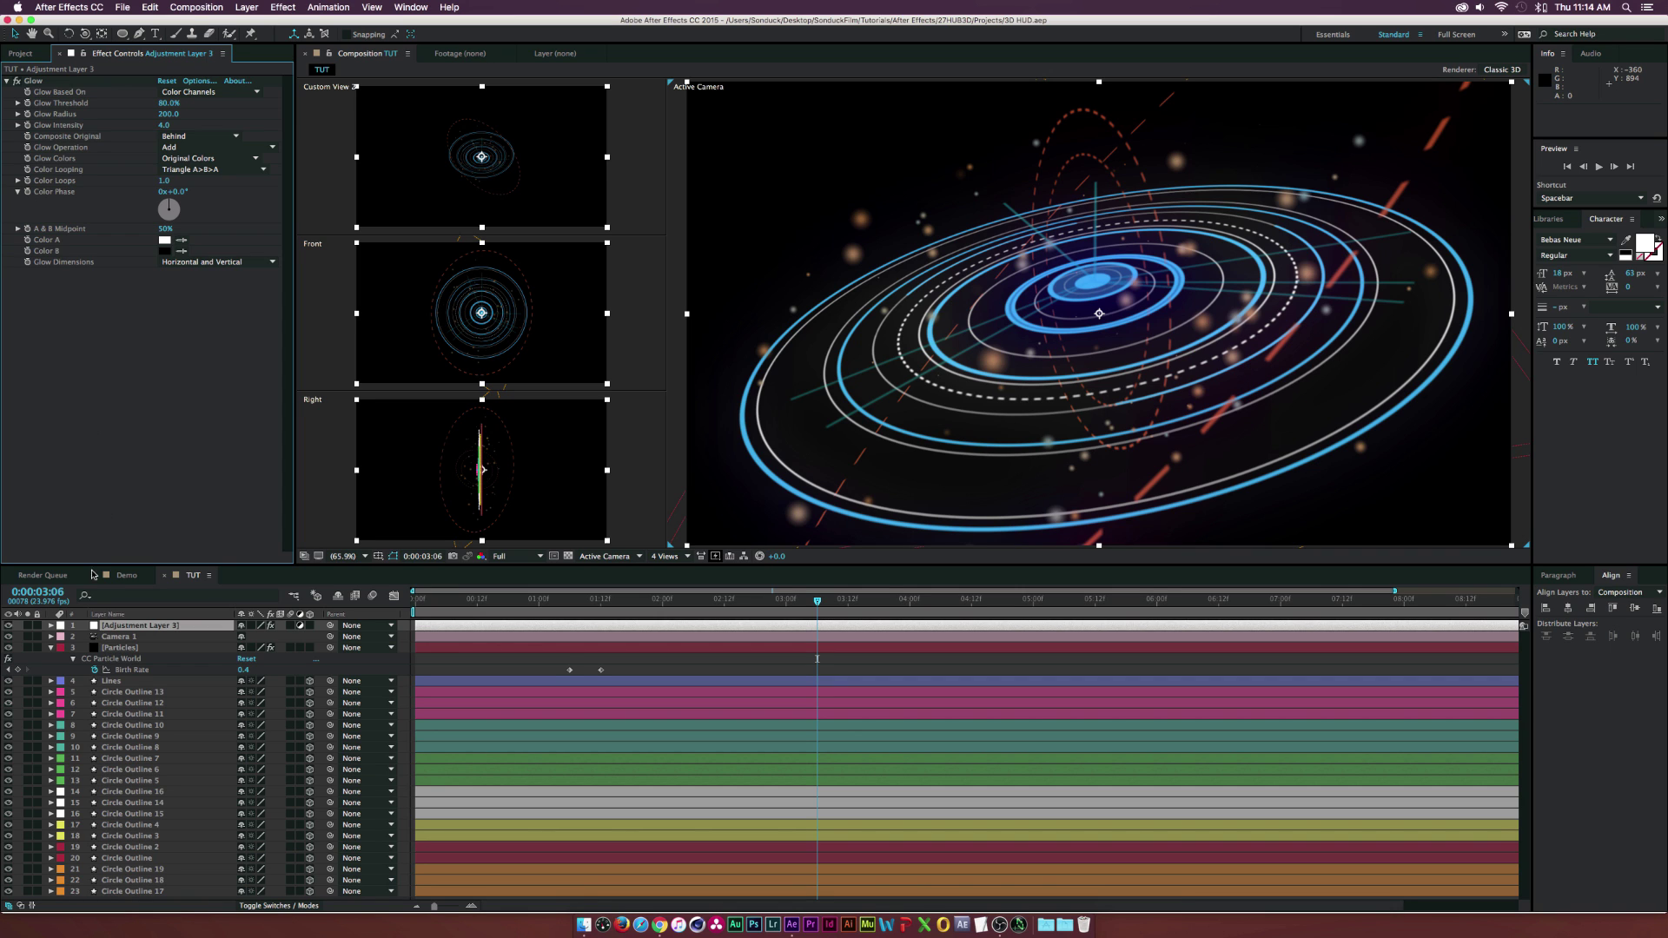
# Move Camera 1 to the top of the layer stack and place a Position keyframe for it at 0:00:05:00
pyautogui.moveTo(108, 637); pyautogui.dragTo(110, 623)
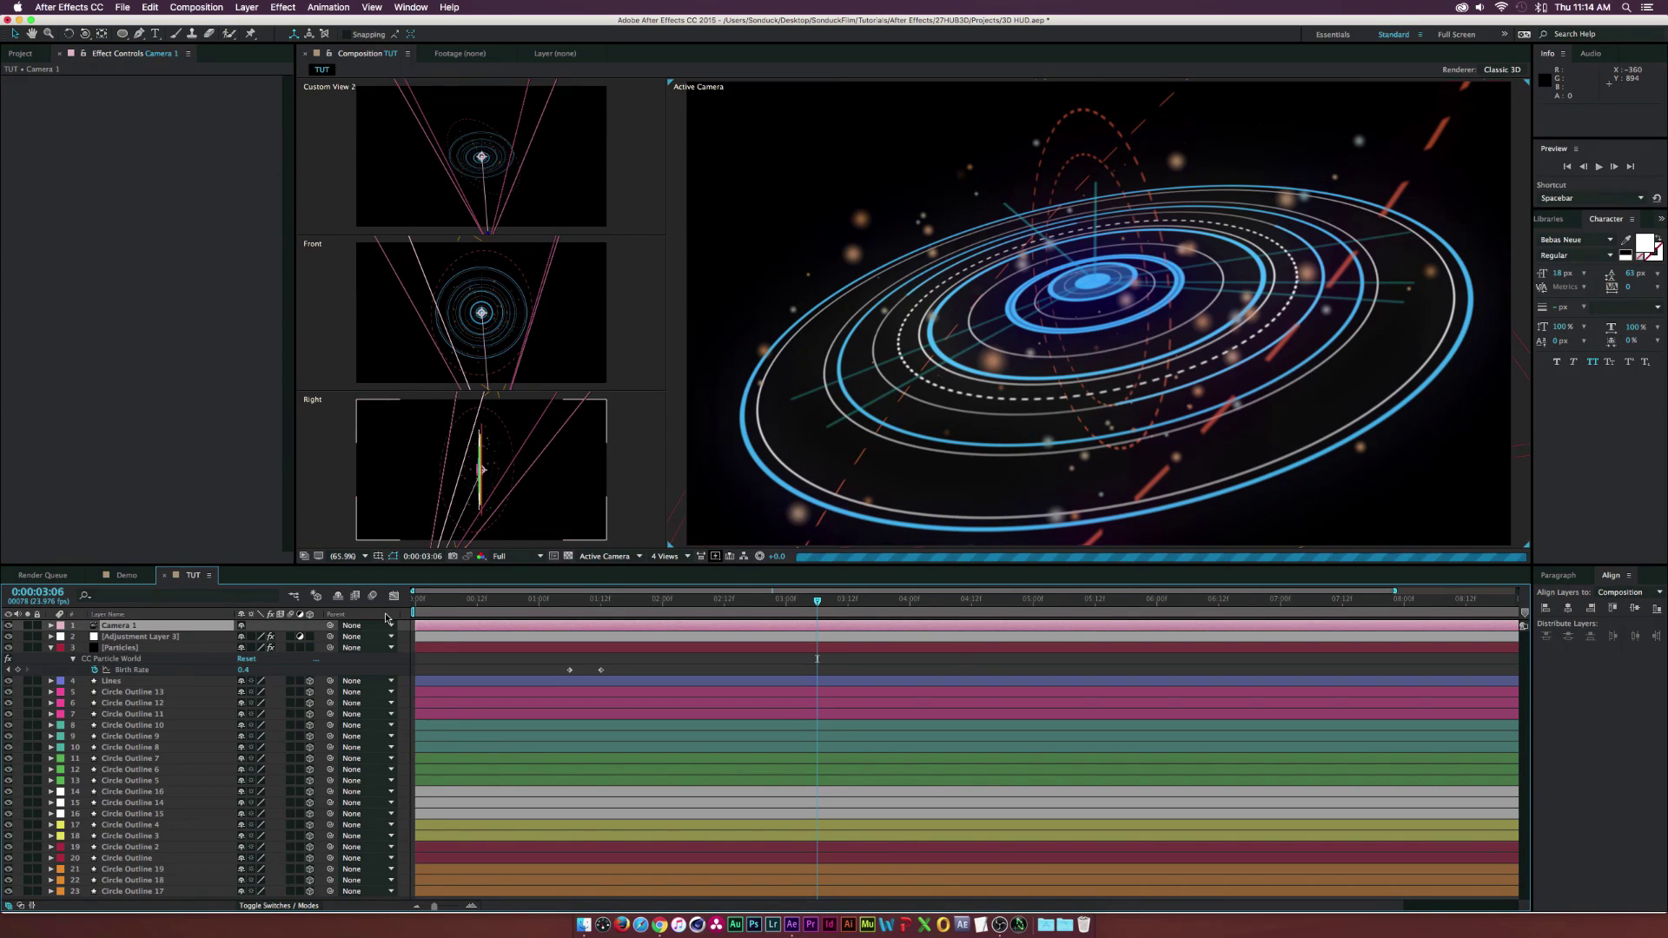
pyautogui.click(51, 625)
pyautogui.click(62, 638)
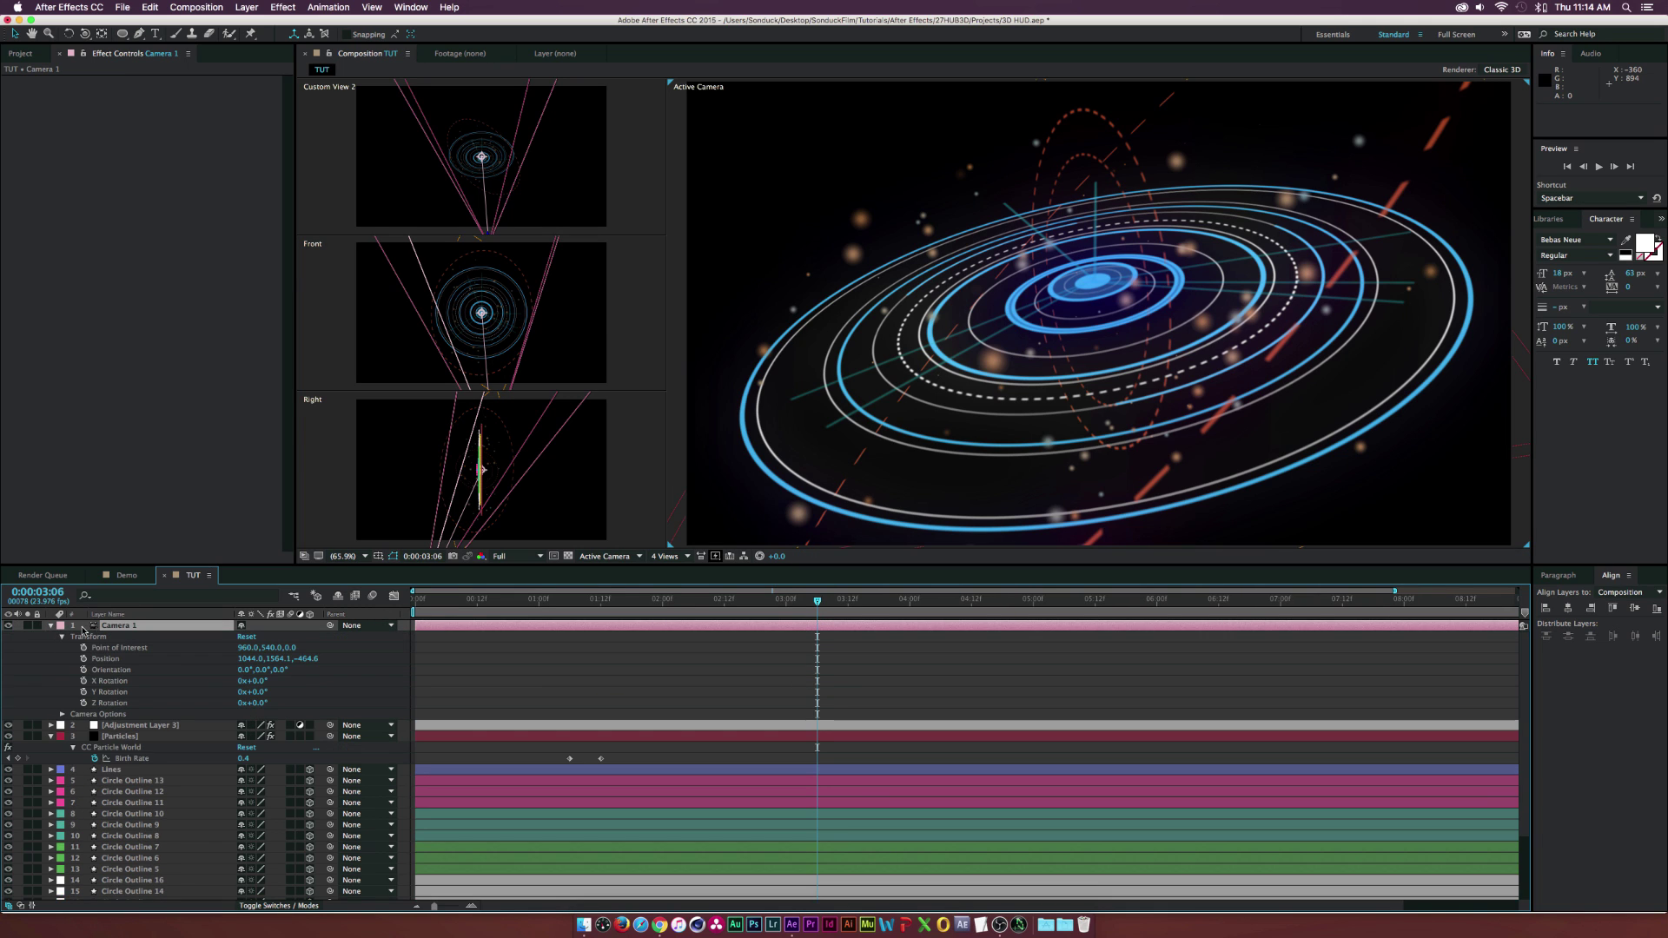
pyautogui.click(418, 601)
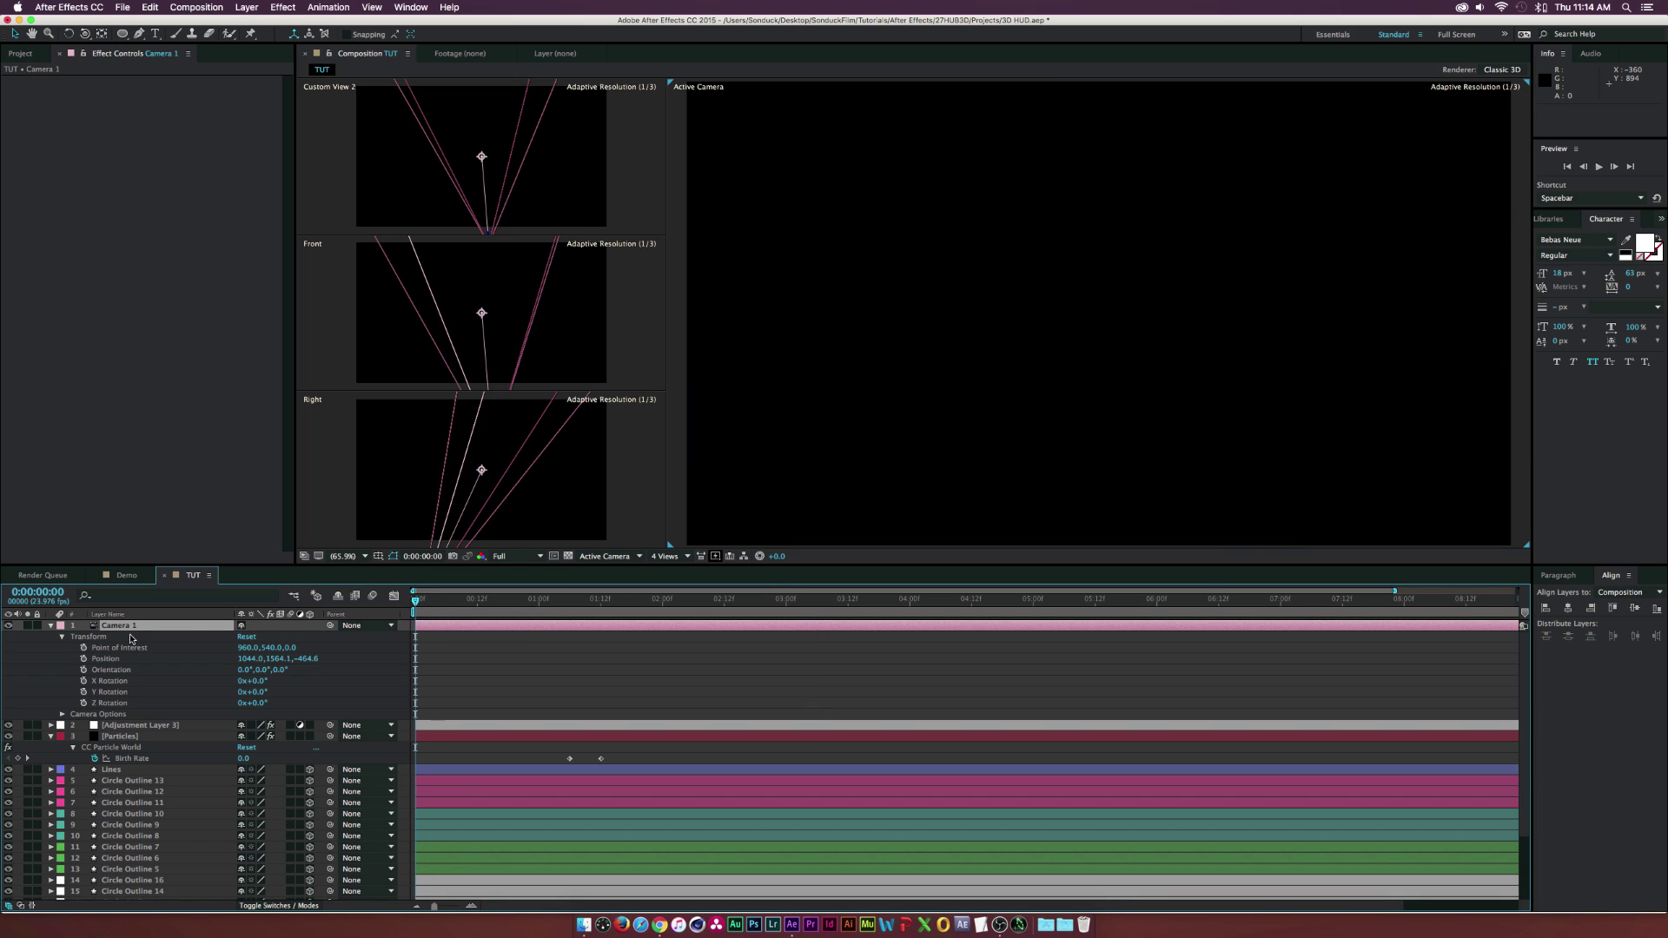
pyautogui.click(83, 660)
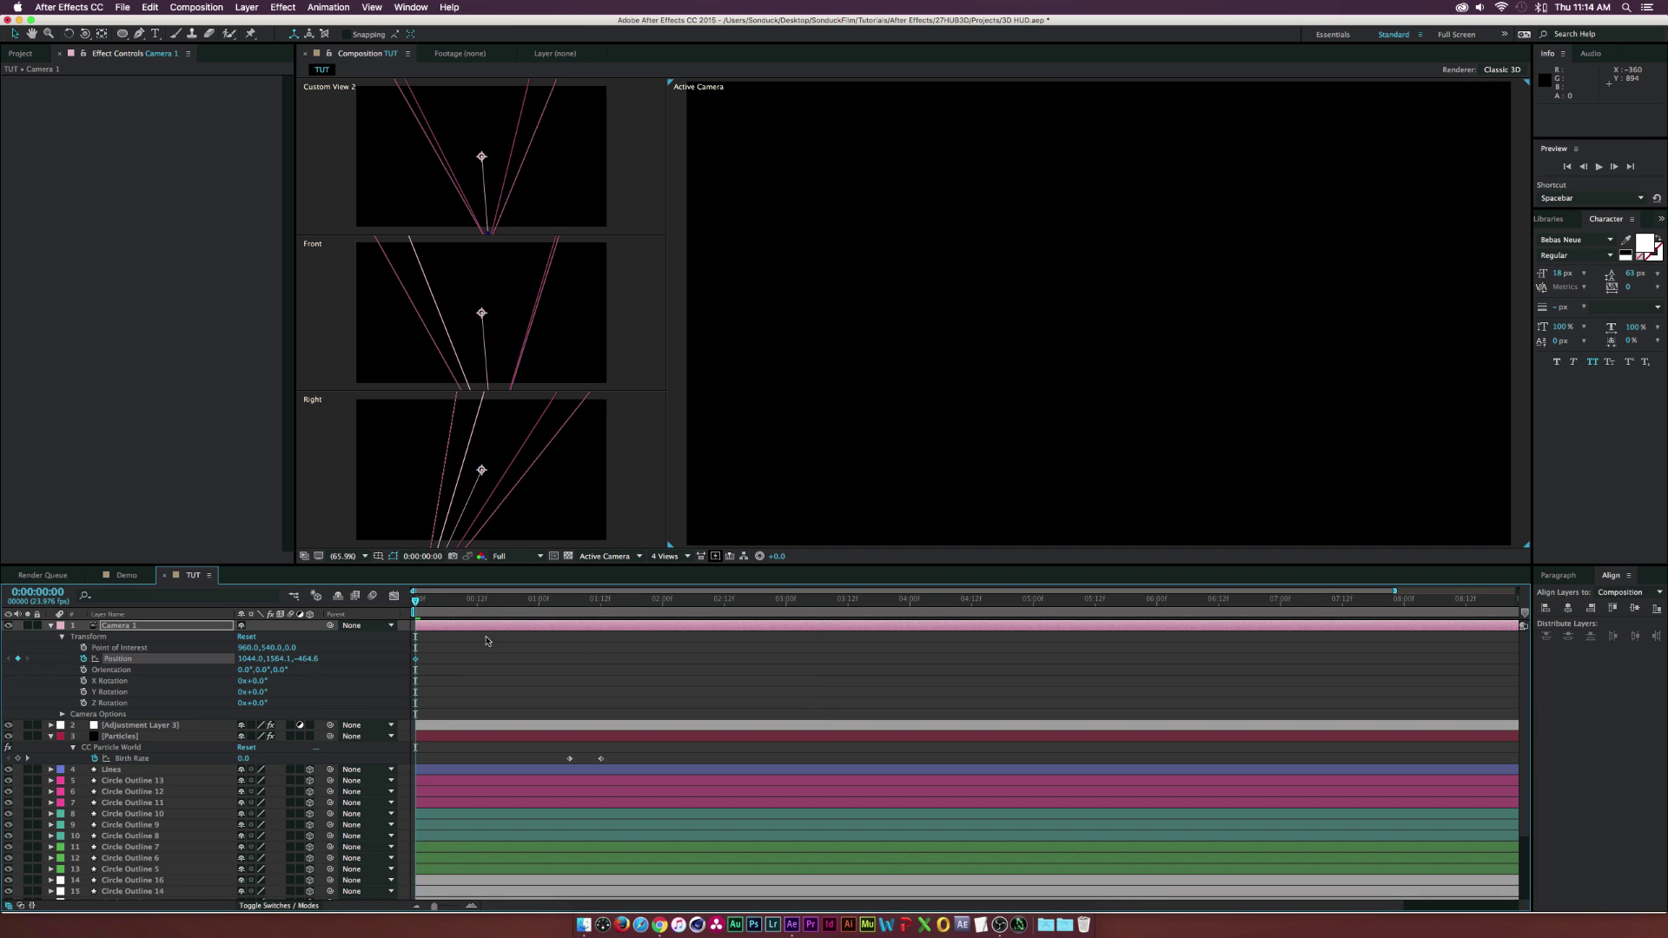
pyautogui.moveTo(415, 659); pyautogui.dragTo(436, 658)
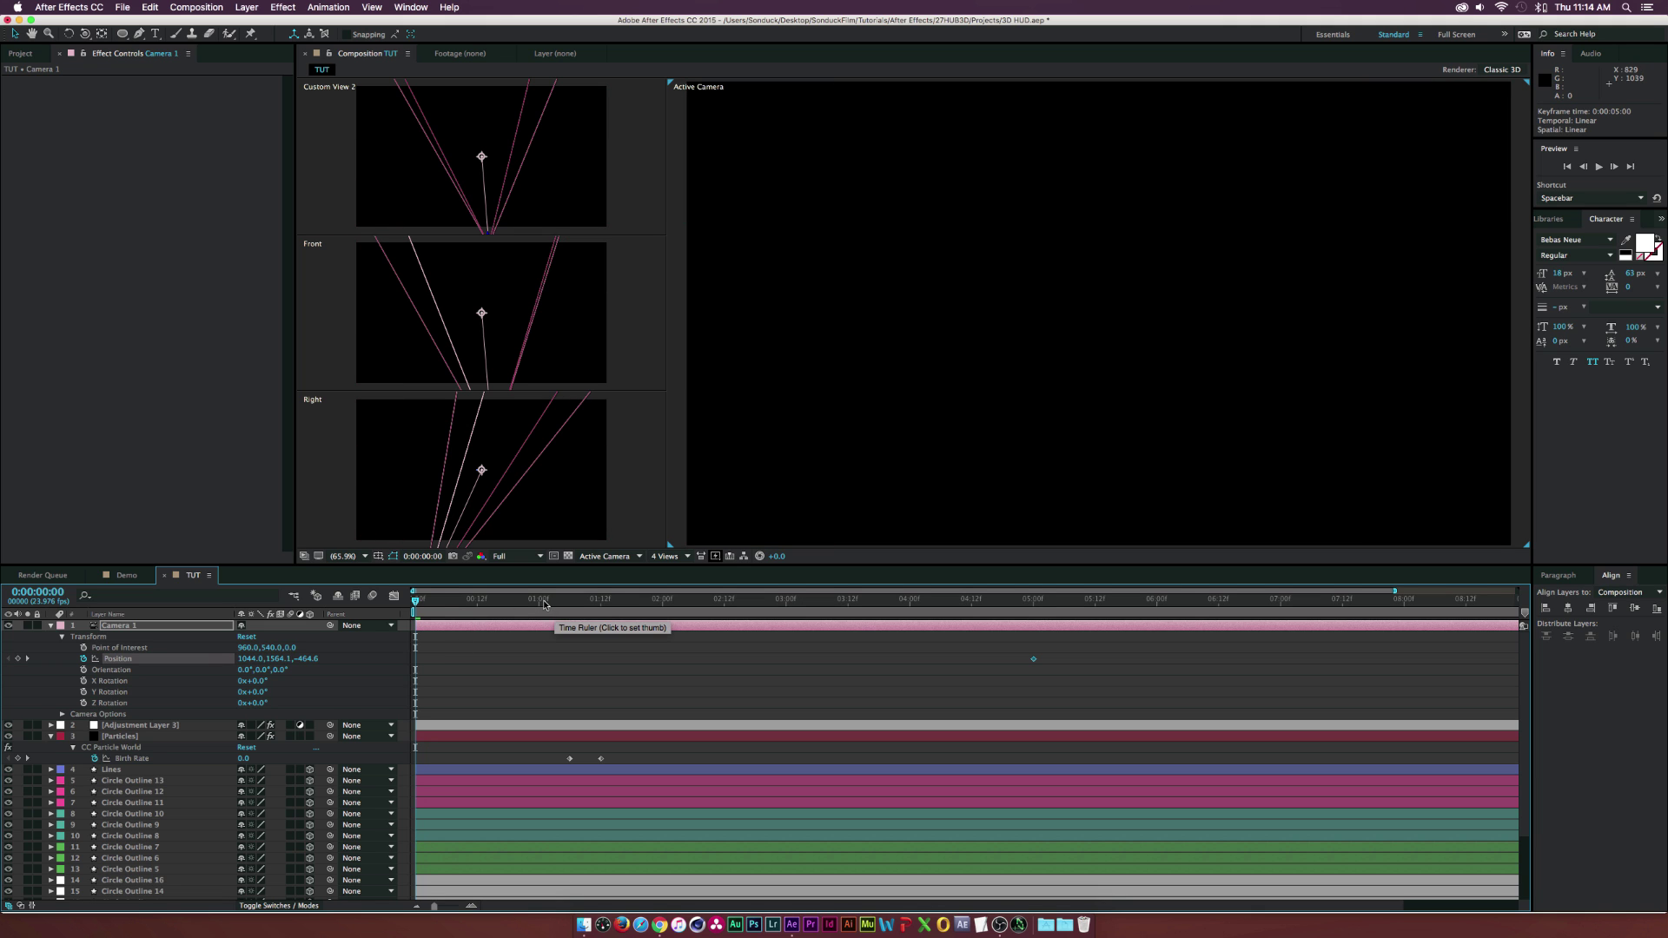
# Pull back and orbit Camera 1 to about 1026, 1980, -367 as its starting view, and place that Position keyframe at 0:00:00:00
pyautogui.moveTo(545, 604); pyautogui.dragTo(572, 606)
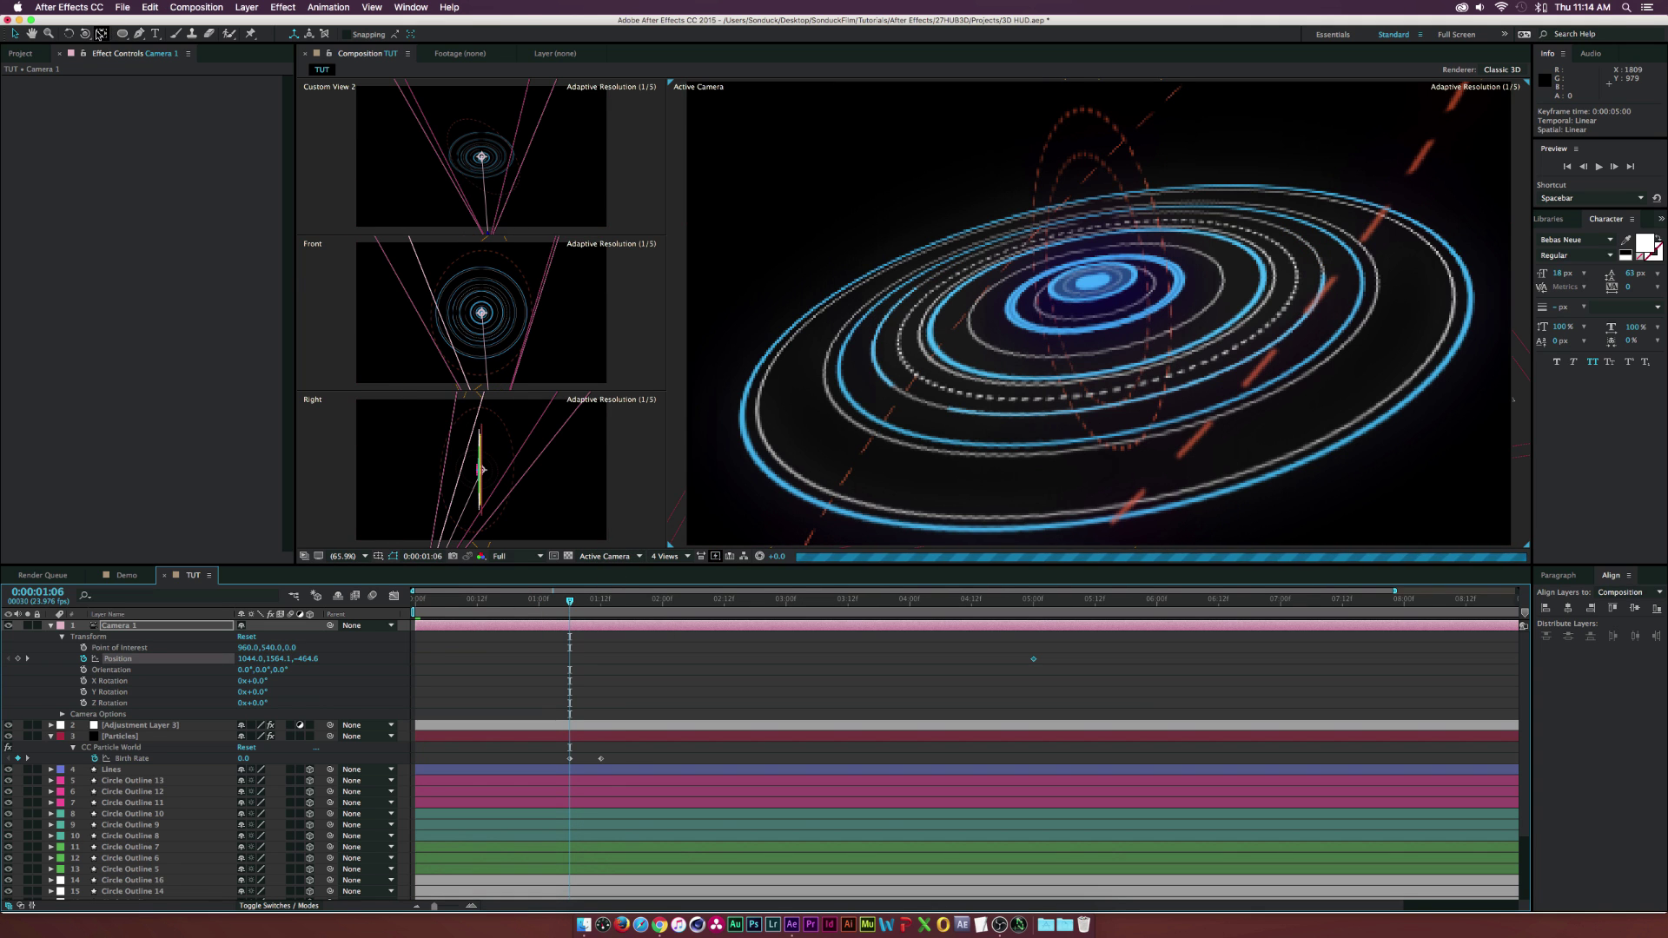
pyautogui.moveTo(86, 34); pyautogui.dragTo(147, 77)
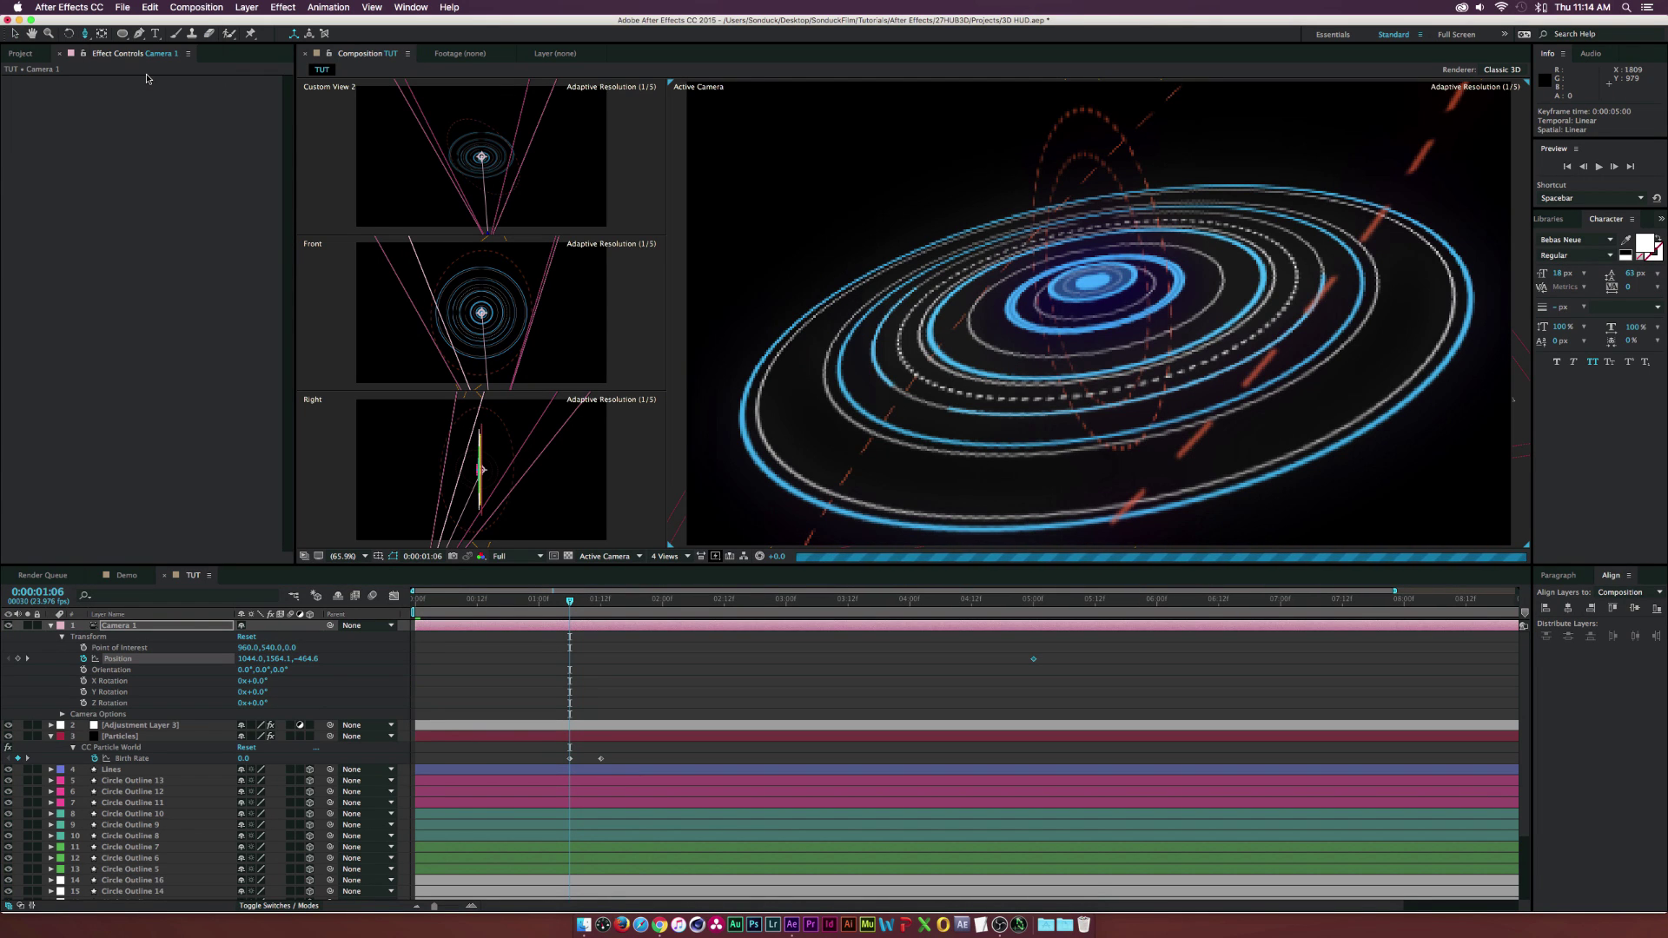
pyautogui.moveTo(1158, 344)
pyautogui.mouseDown()
pyautogui.moveTo(1157, 323)
pyautogui.moveTo(1153, 359)
pyautogui.mouseUp()
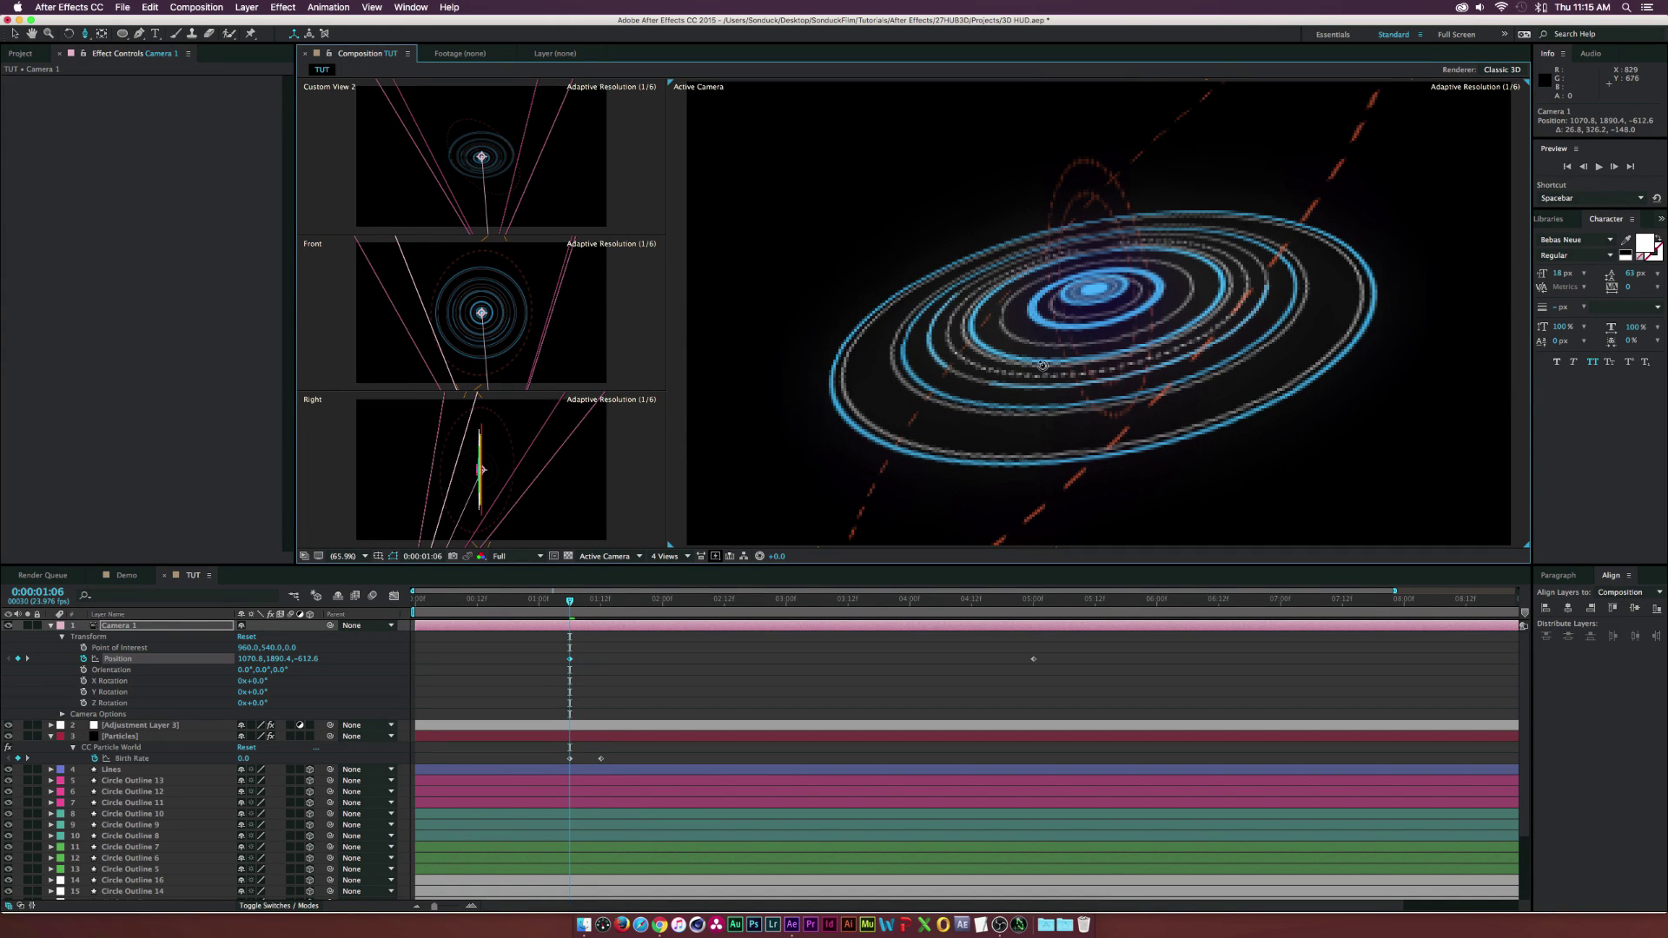
pyautogui.moveTo(1043, 365); pyautogui.dragTo(1025, 345)
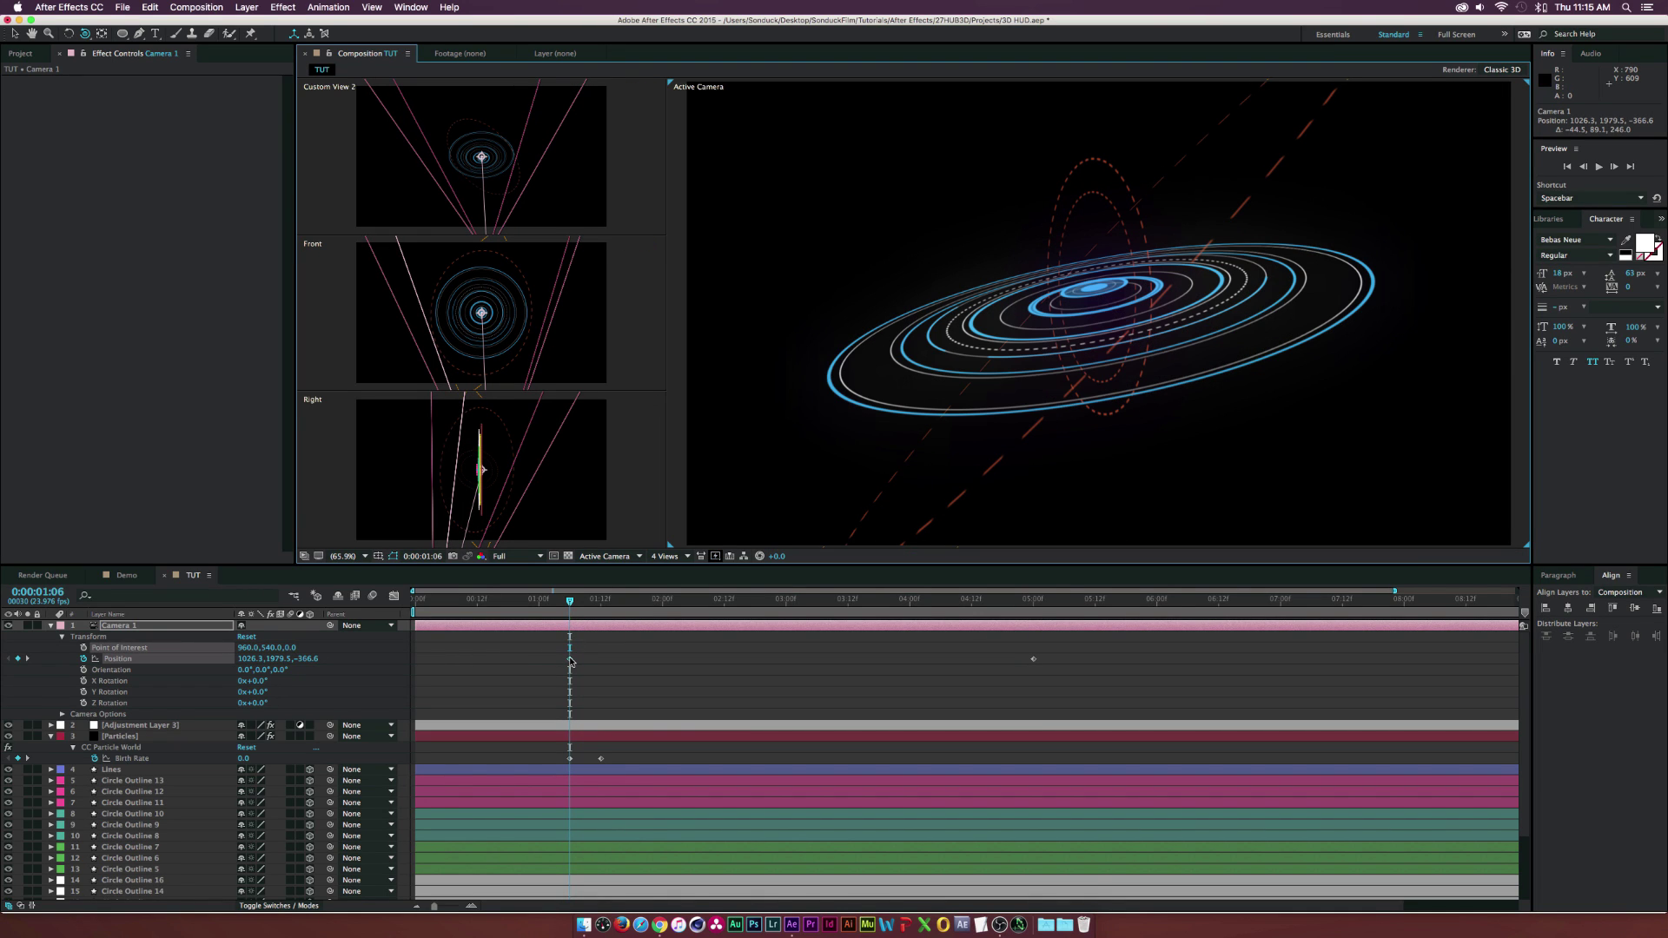
pyautogui.moveTo(570, 659); pyautogui.dragTo(416, 667)
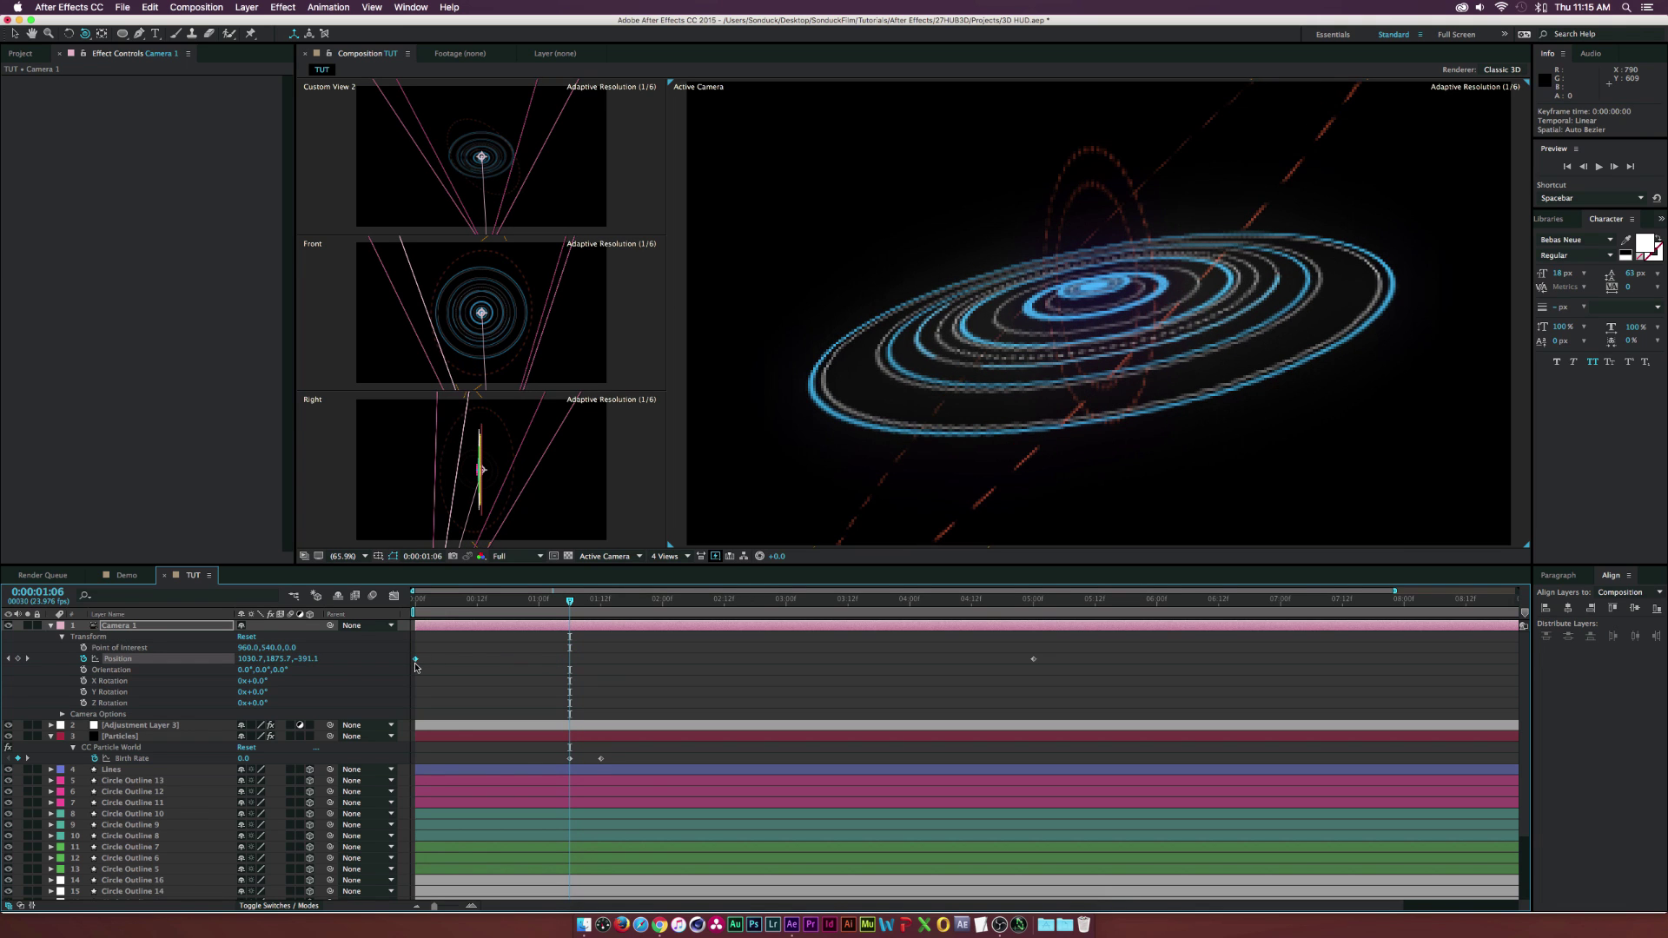
# Preview the camera move, orbit its end position at 0:00:05:00 to about 1056, 1505, -576 and save the project
pyautogui.click(475, 601)
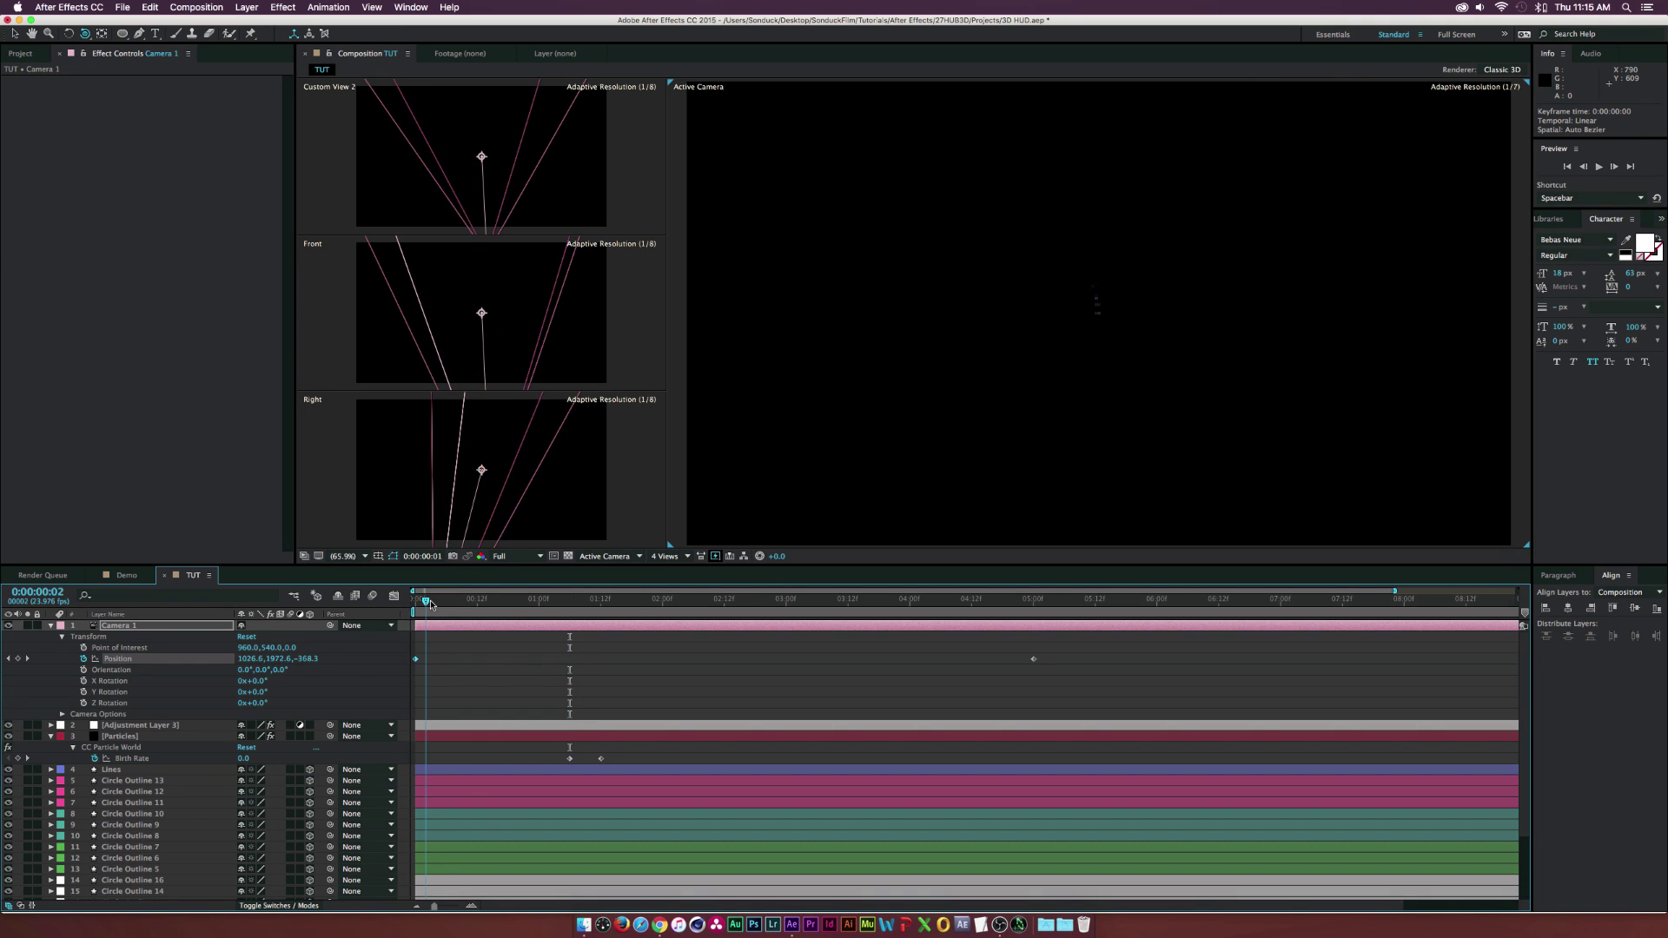
pyautogui.press('space')
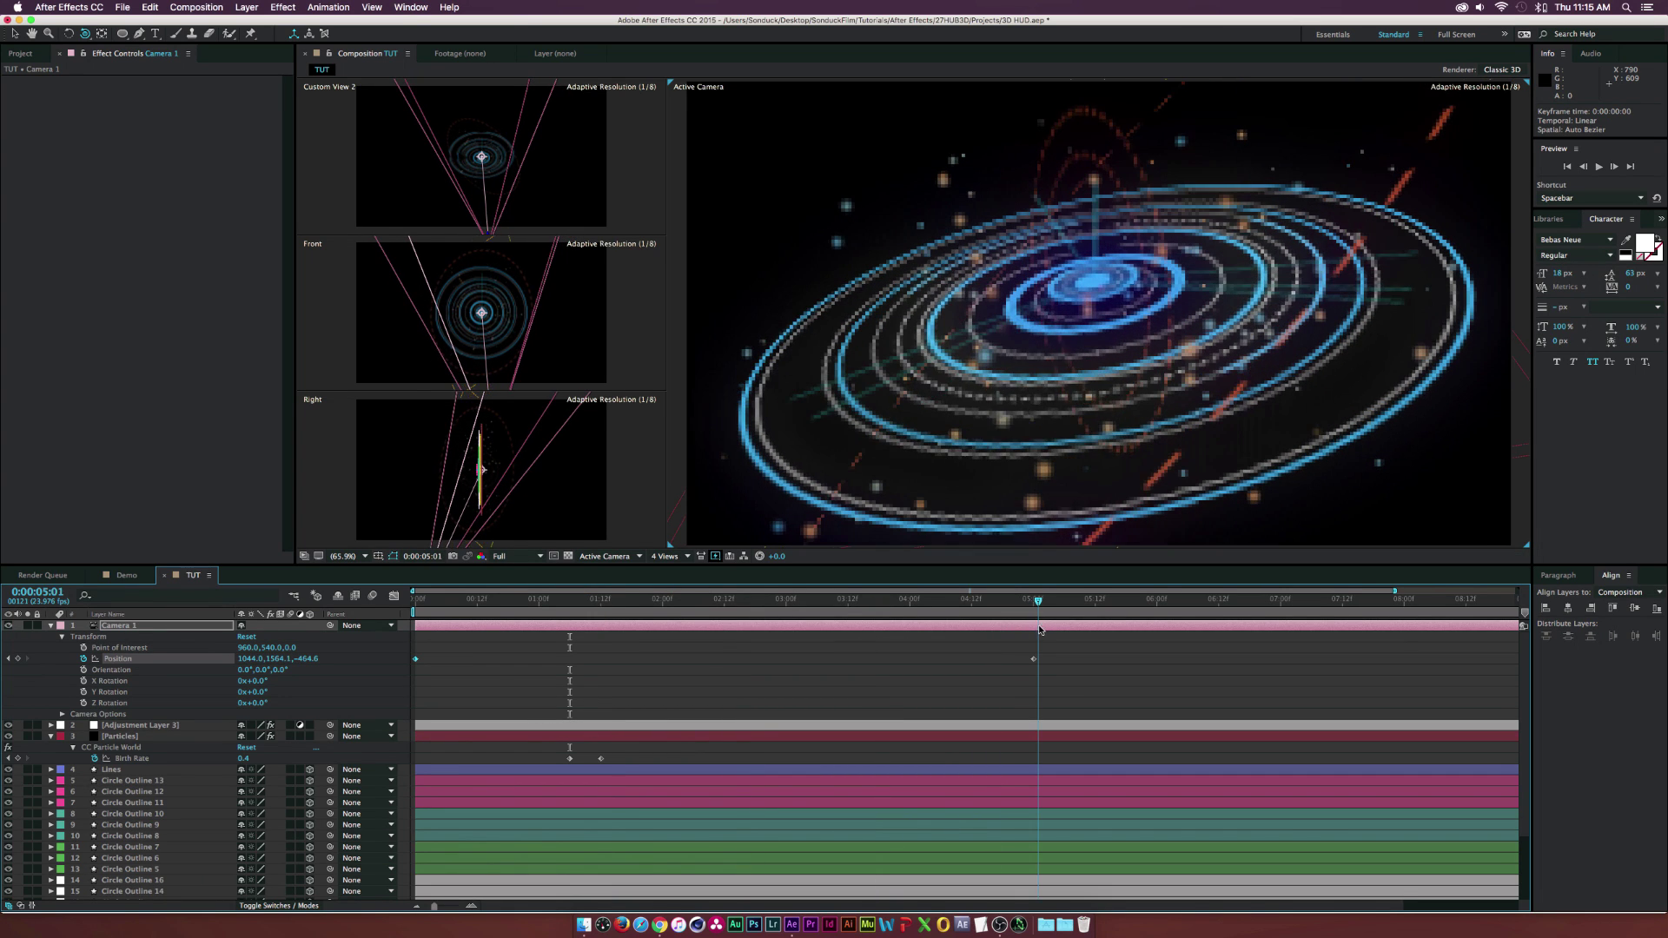
pyautogui.press('space')
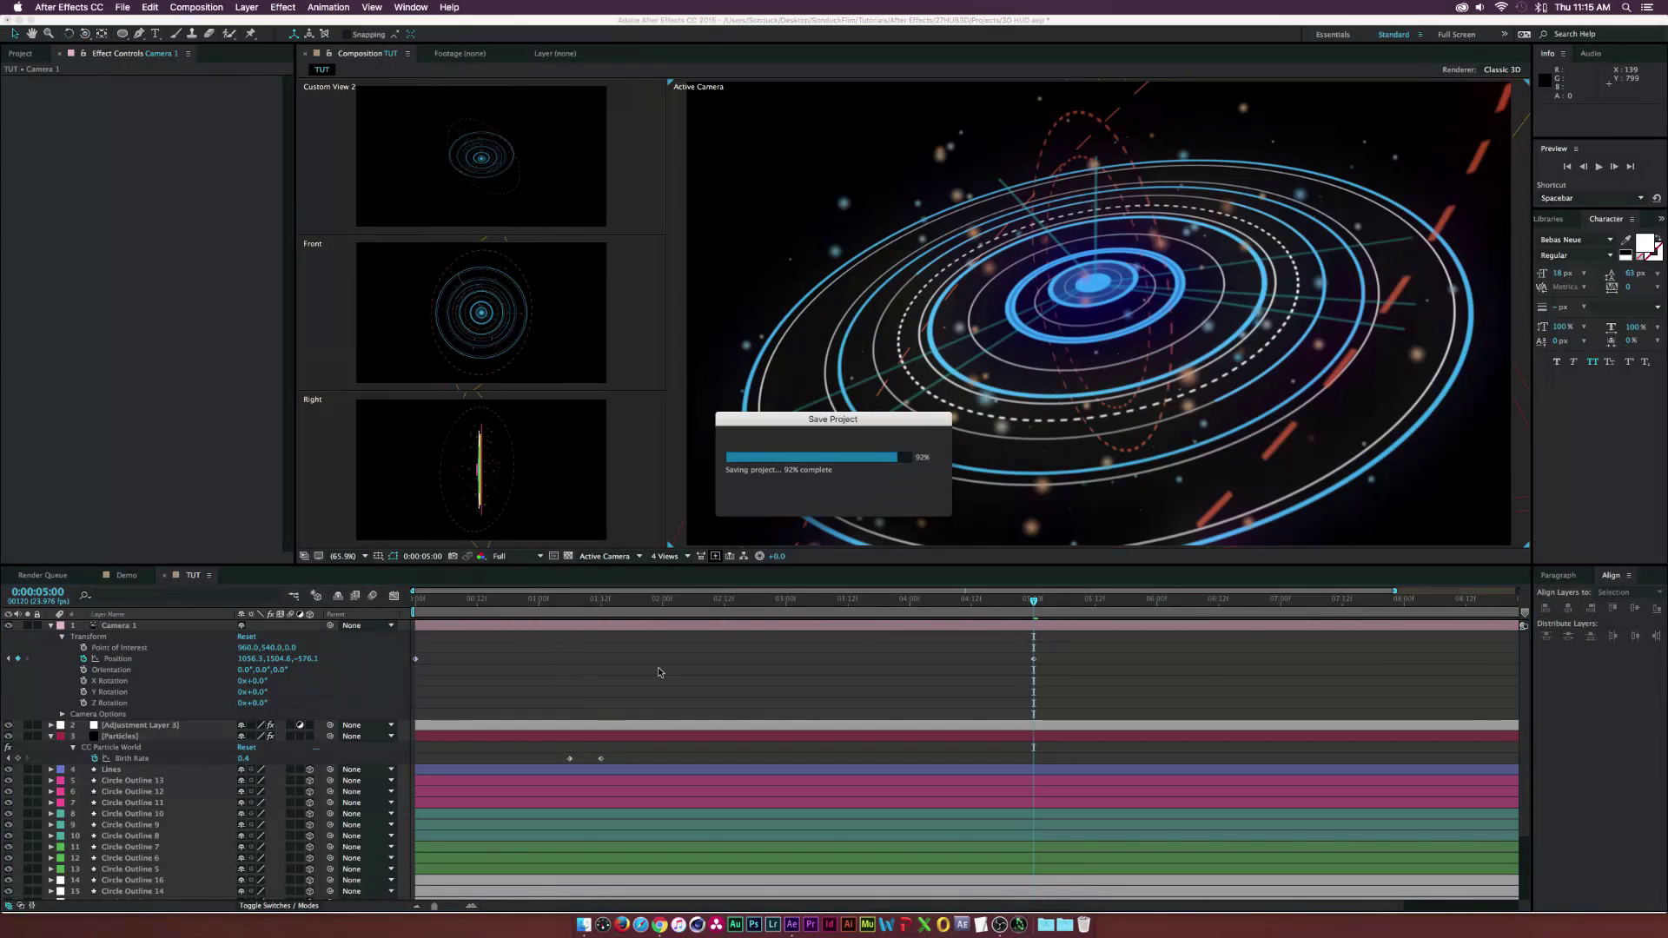
# Show the Camera Options of Camera 1 and set its Focus Distance to 1000 pixels
pyautogui.click(110, 627)
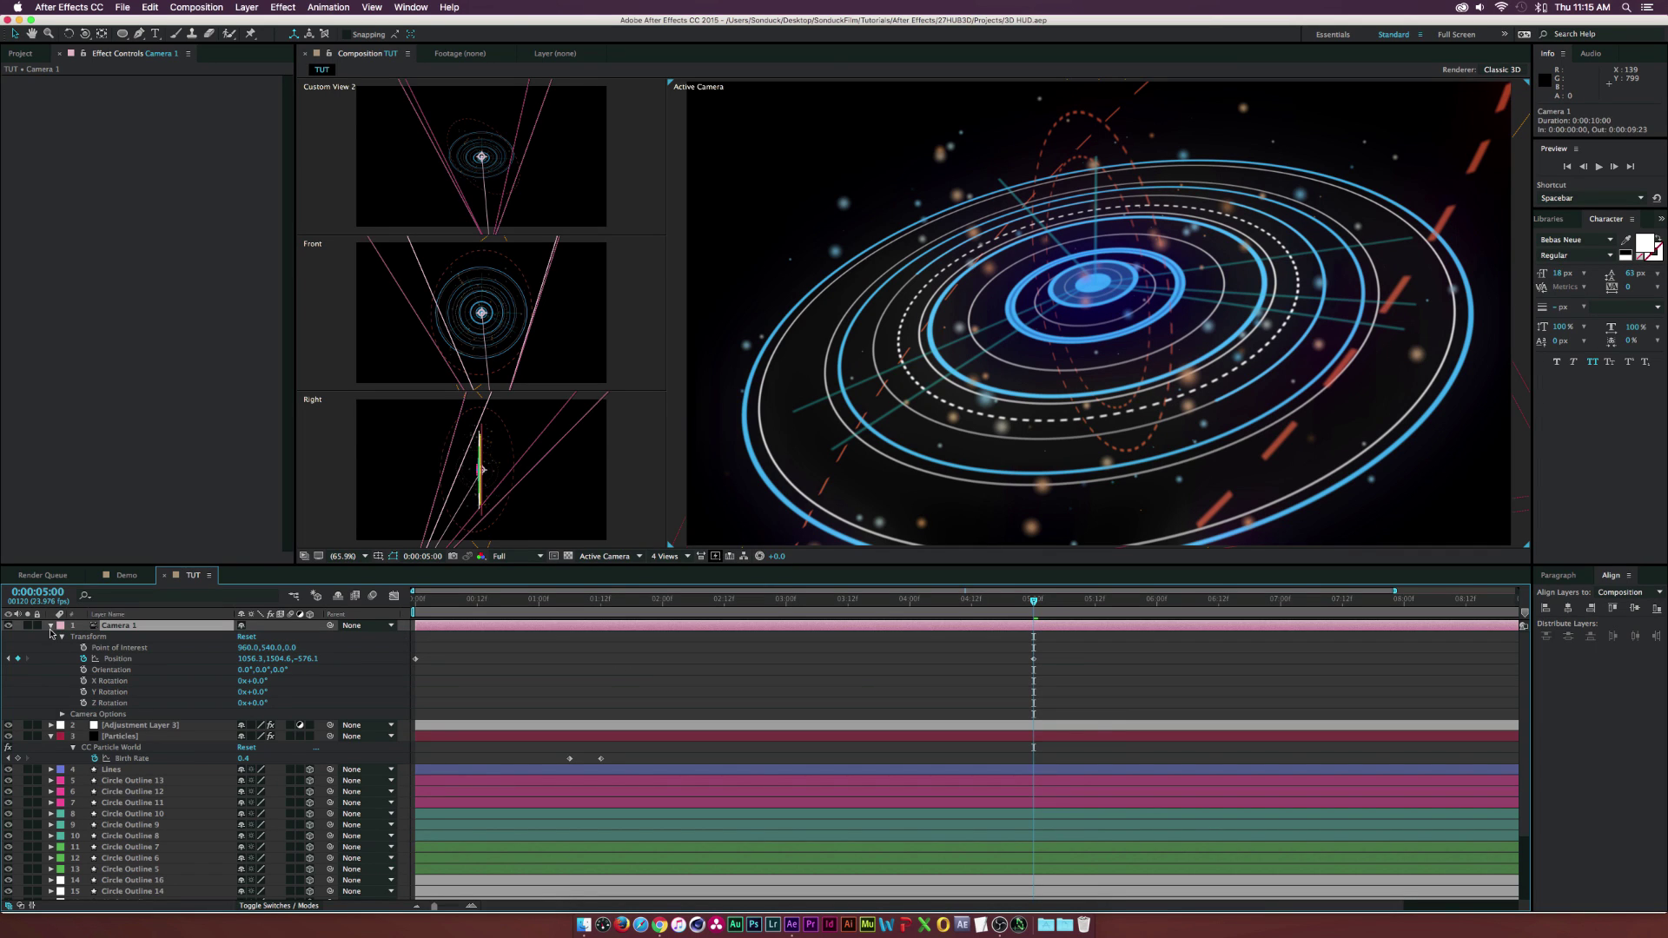
pyautogui.click(62, 714)
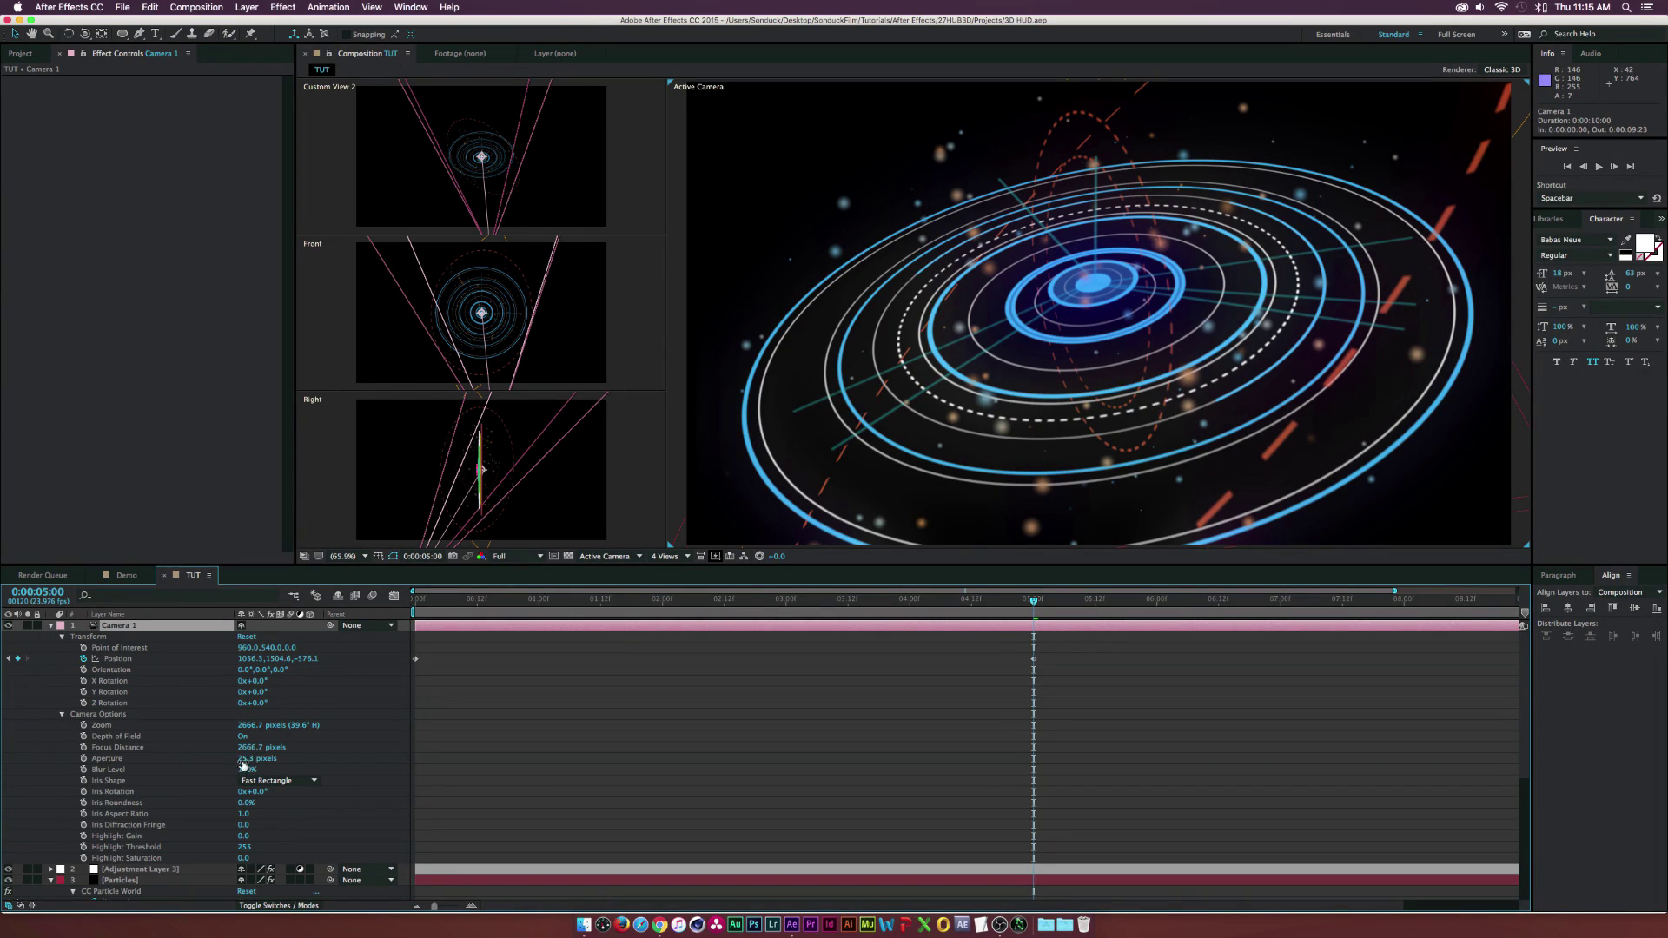
pyautogui.moveTo(246, 747); pyautogui.dragTo(233, 747)
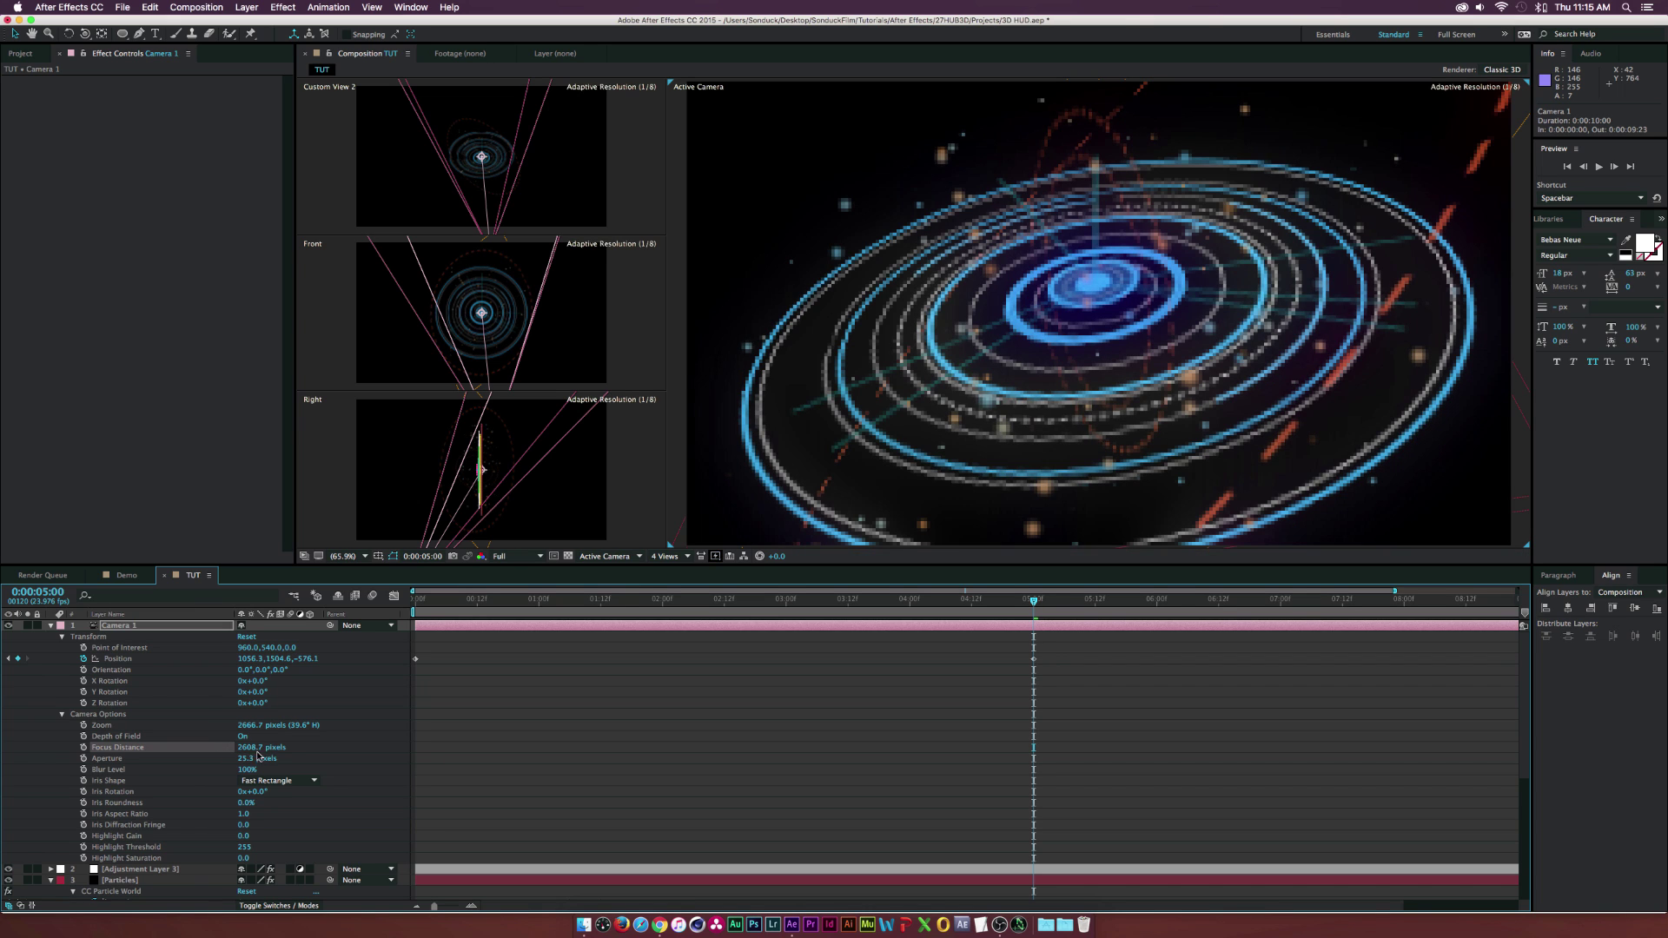
pyautogui.click(257, 748)
pyautogui.write('1000')
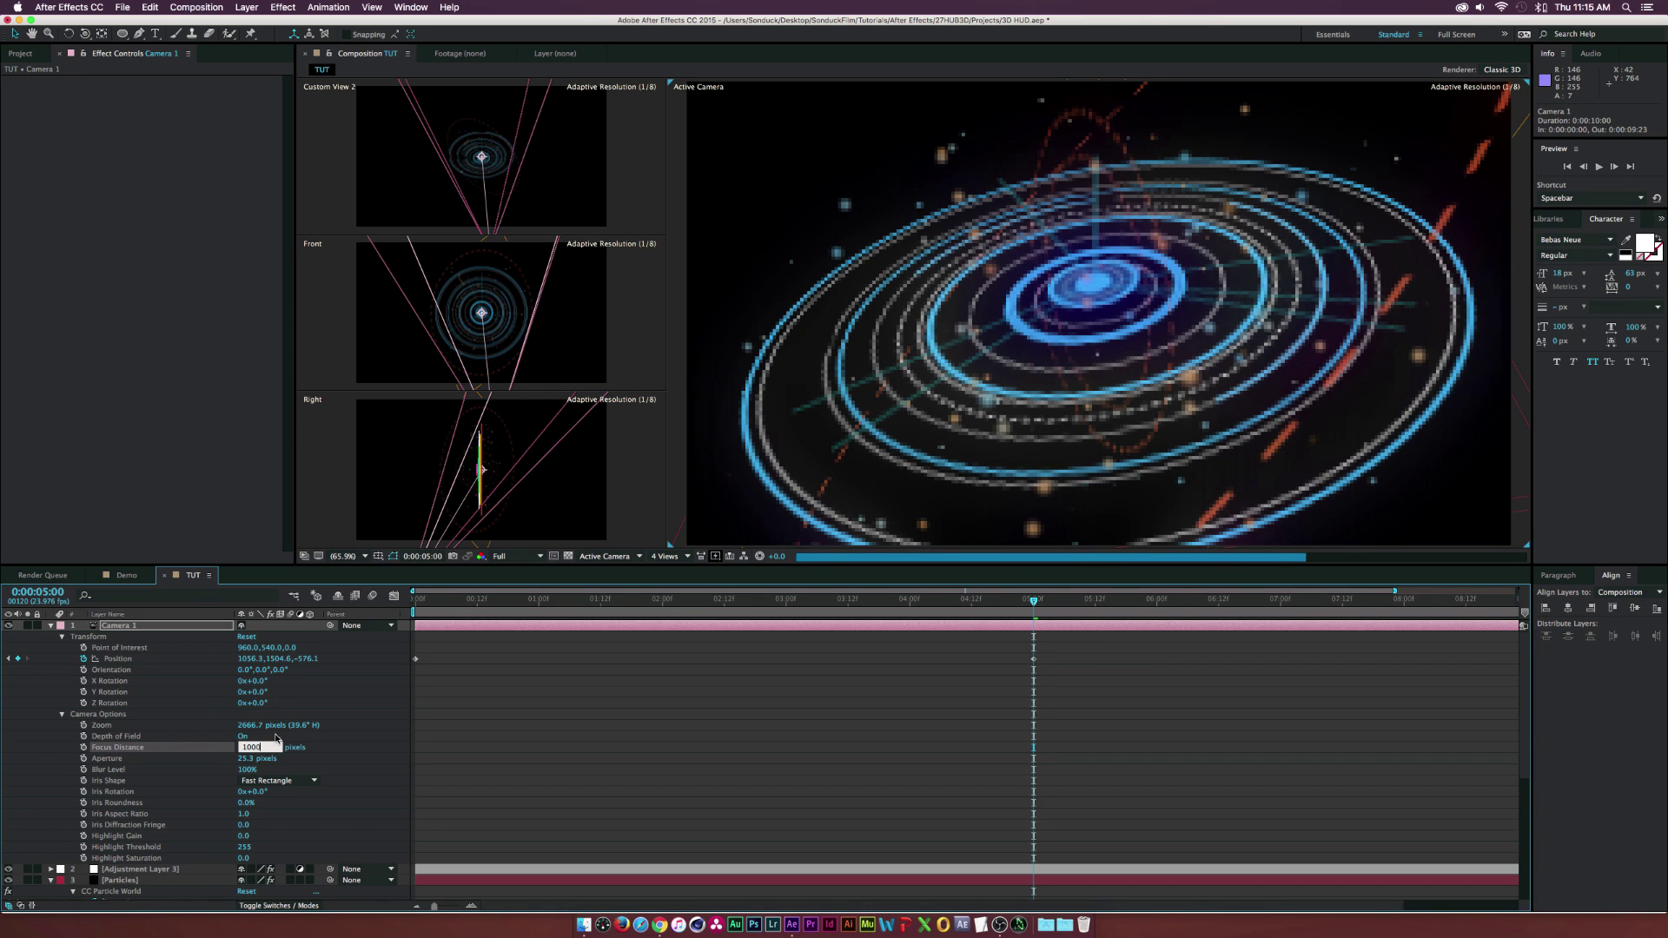
pyautogui.click(415, 728)
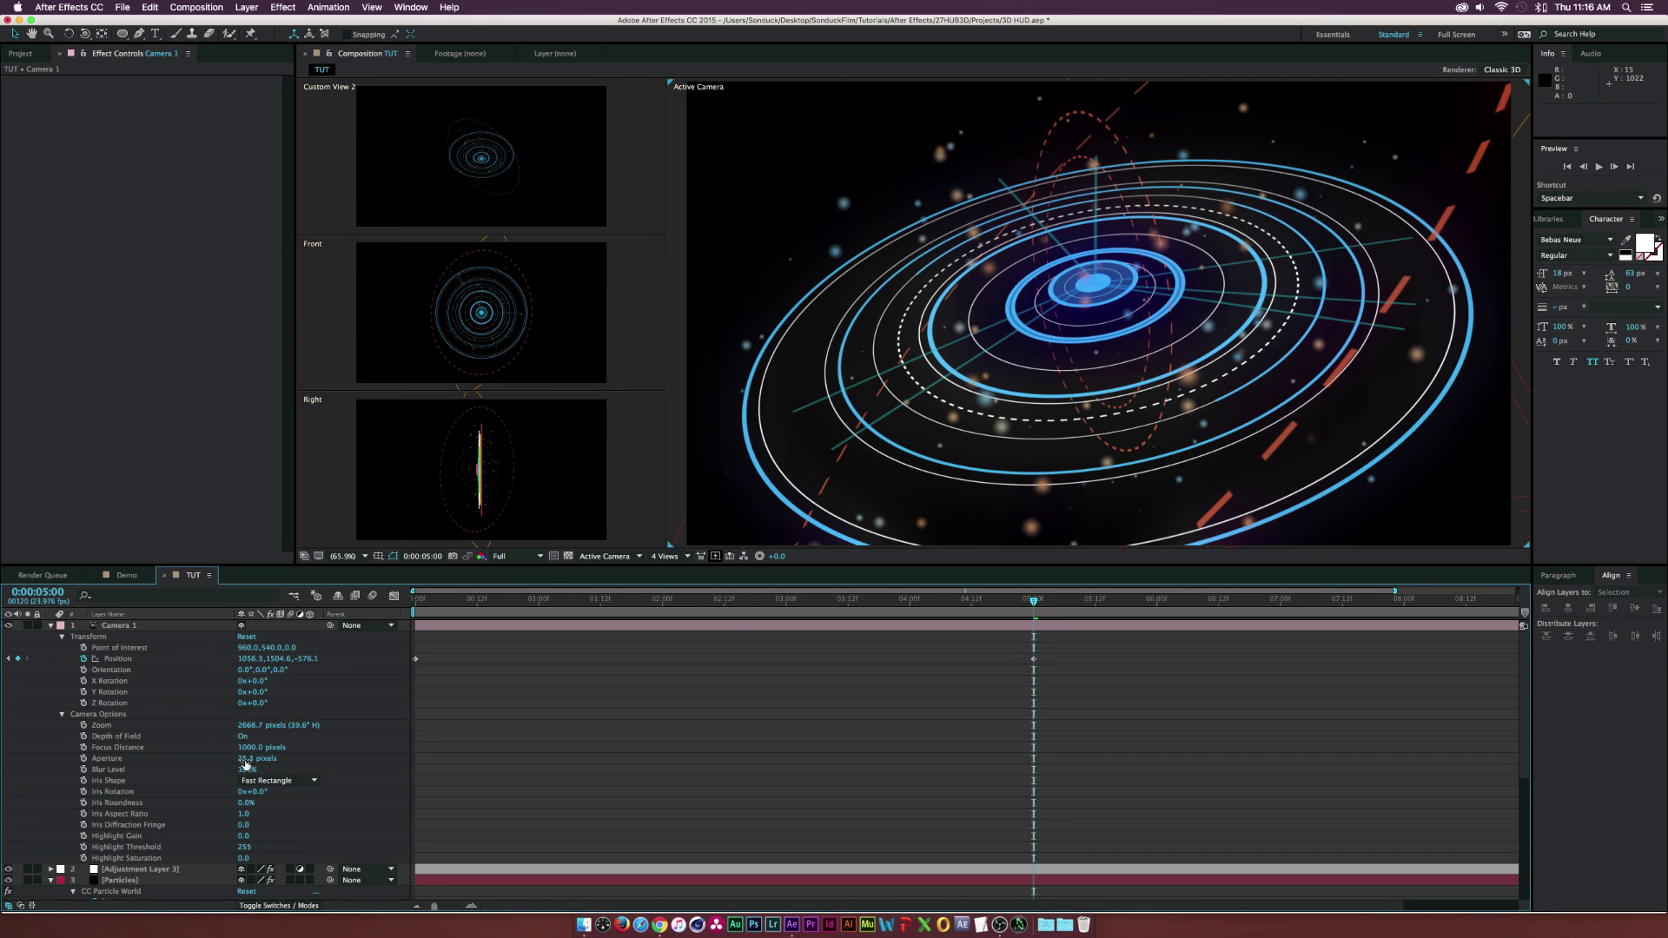
# Keep Camera 1's current Aperture value and place a keyframe for it at 0:00:05:00
pyautogui.click(246, 758)
pyautogui.press('Return')
pyautogui.click(83, 759)
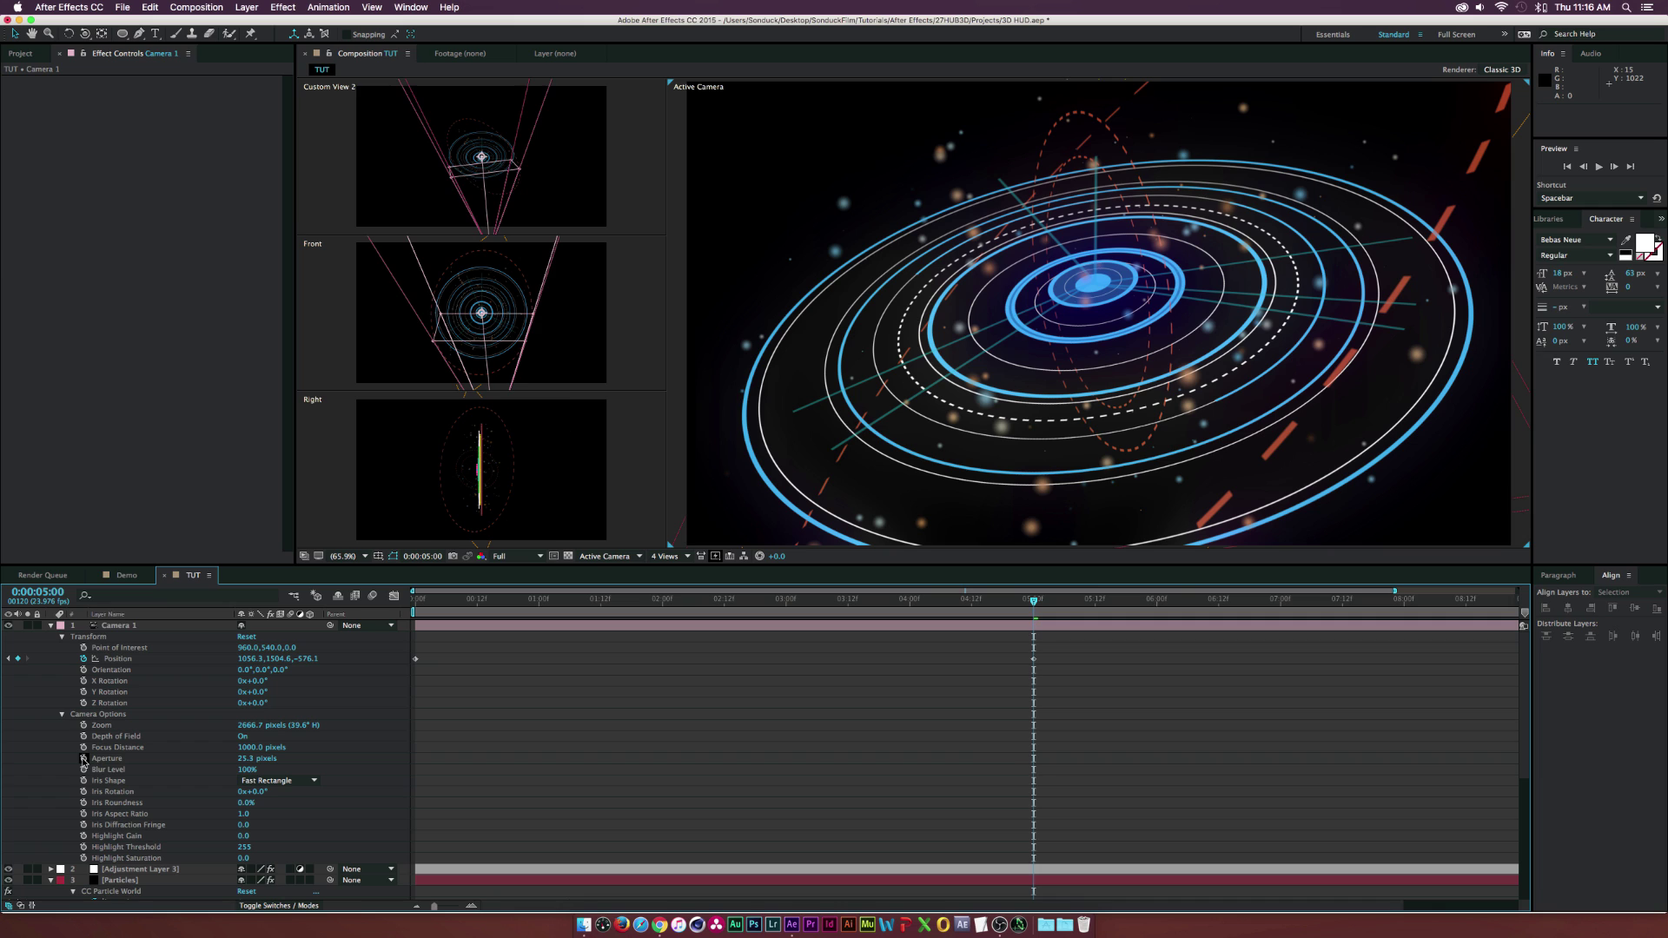
pyautogui.click(1034, 760)
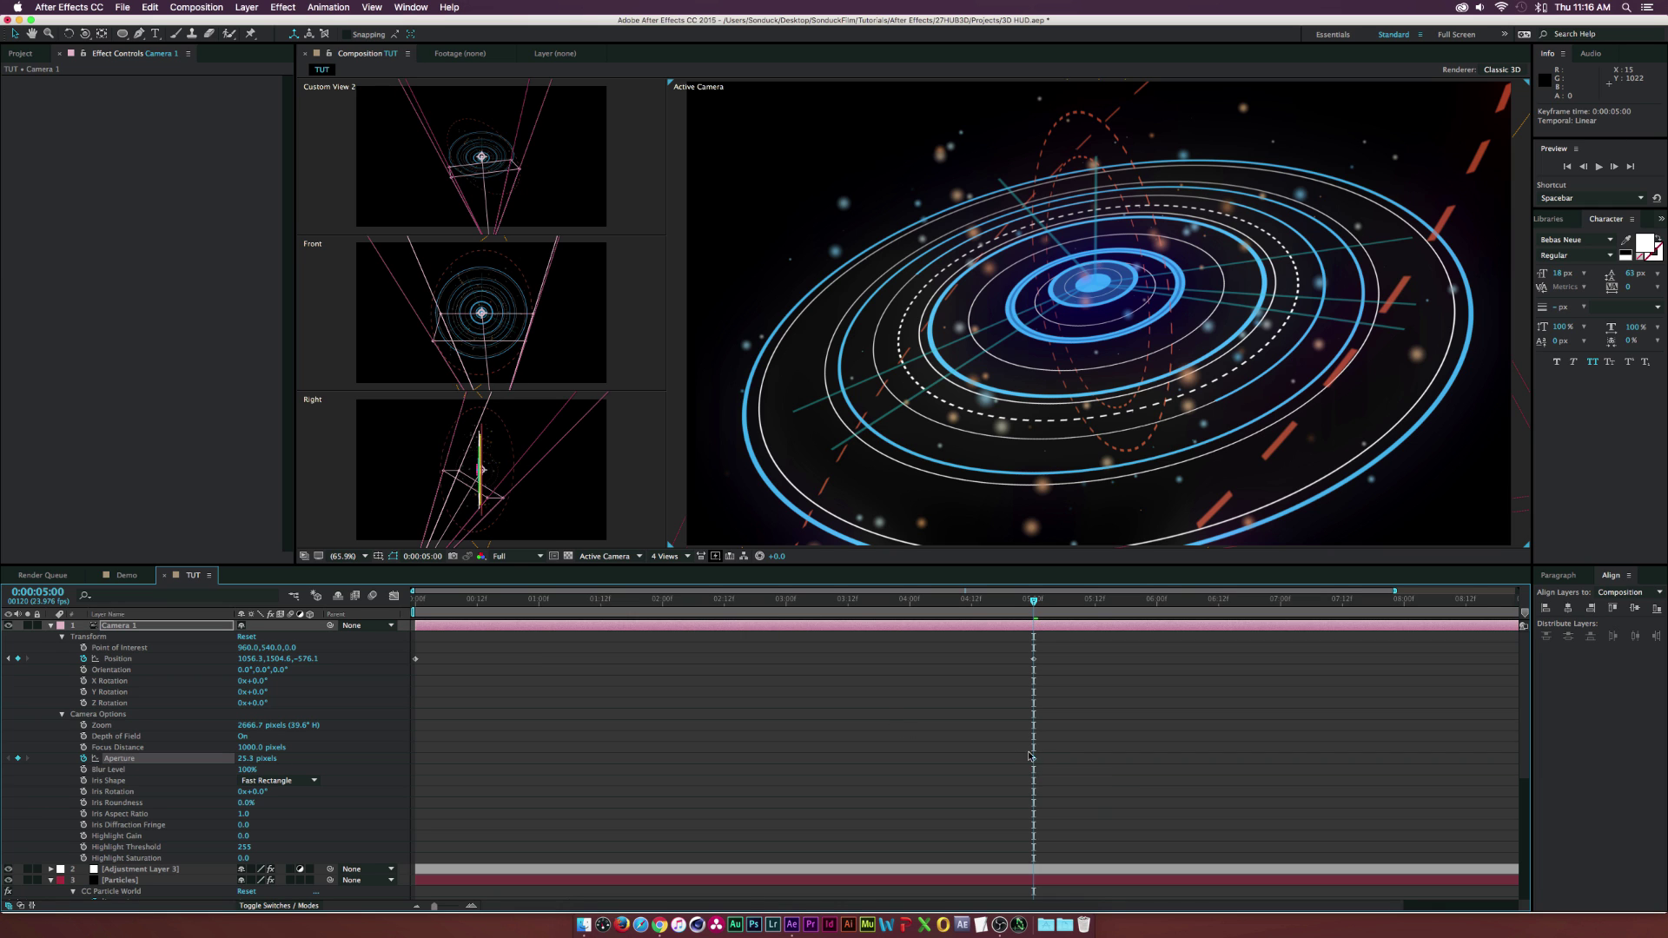
# Keyframe Camera 1's Aperture at 200 pixels at 0:00:03:00, scrub through the blur change and collapse the camera's properties
pyautogui.click(784, 601)
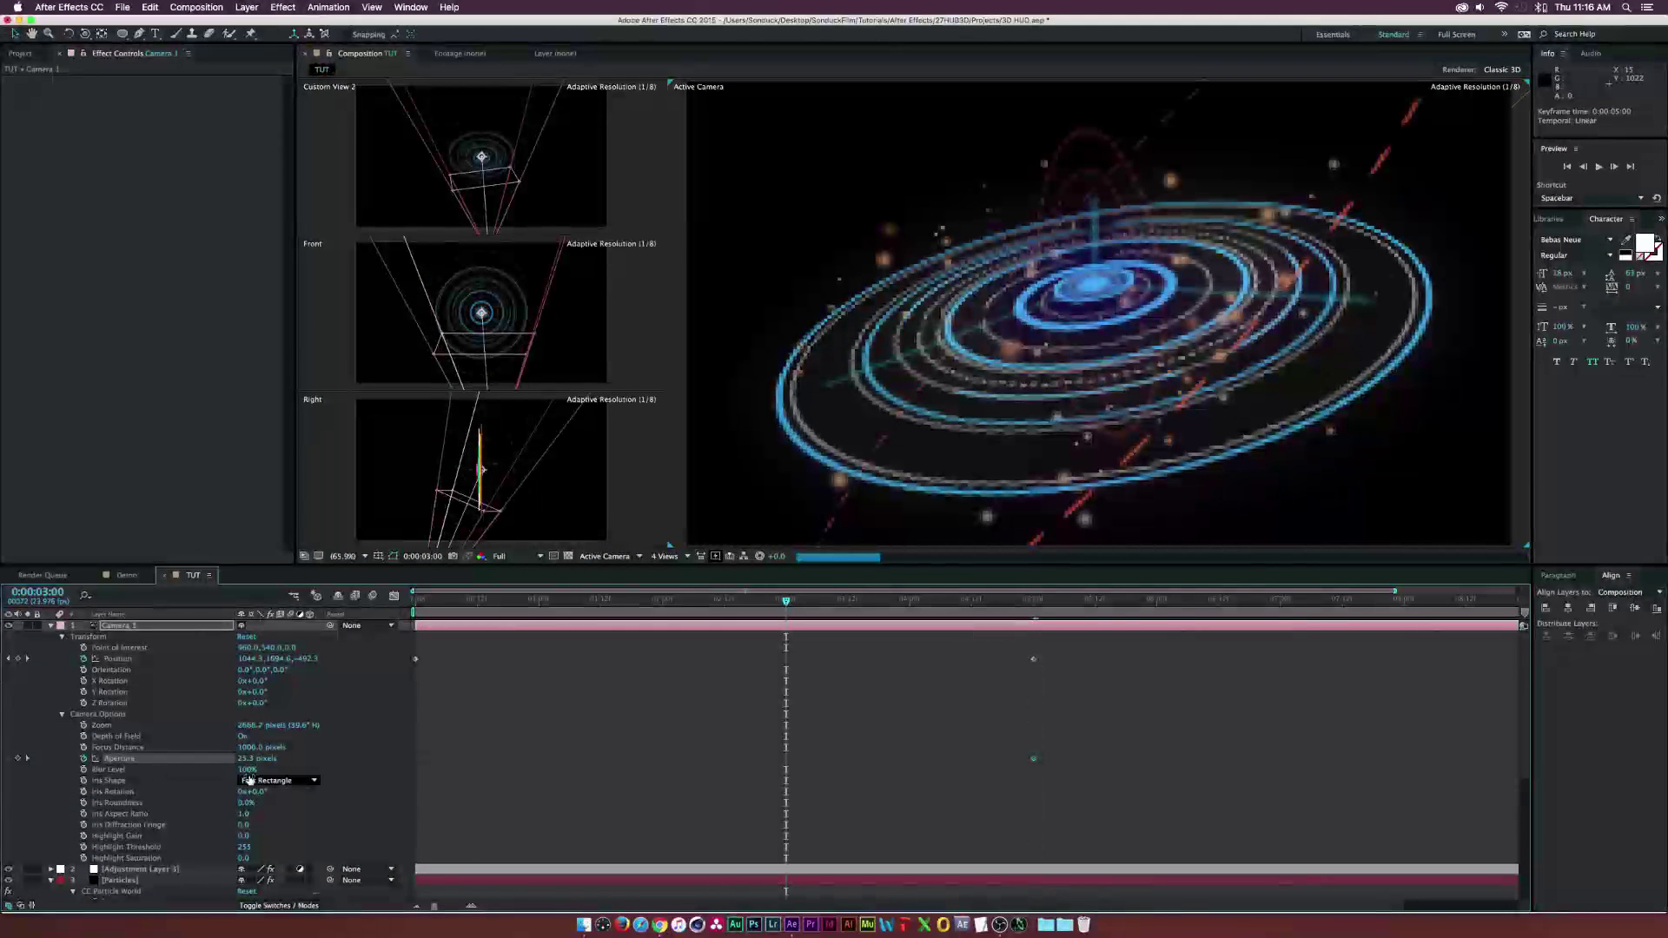
pyautogui.click(247, 759)
pyautogui.write('200')
pyautogui.press('Return')
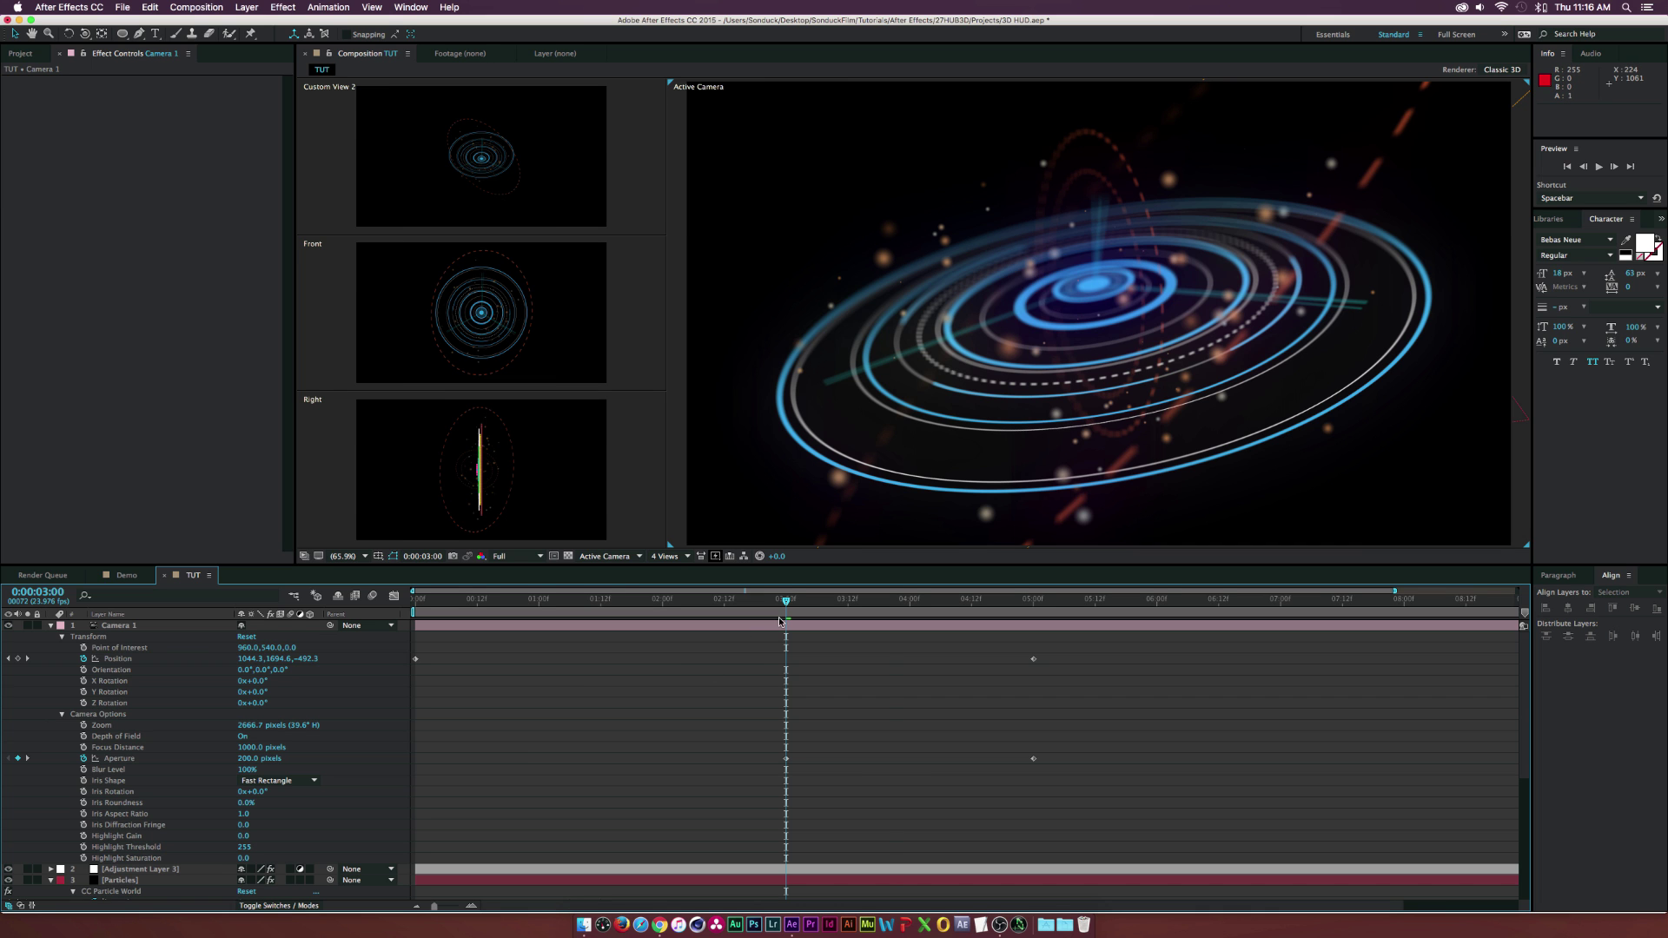
pyautogui.moveTo(780, 621); pyautogui.dragTo(1029, 612)
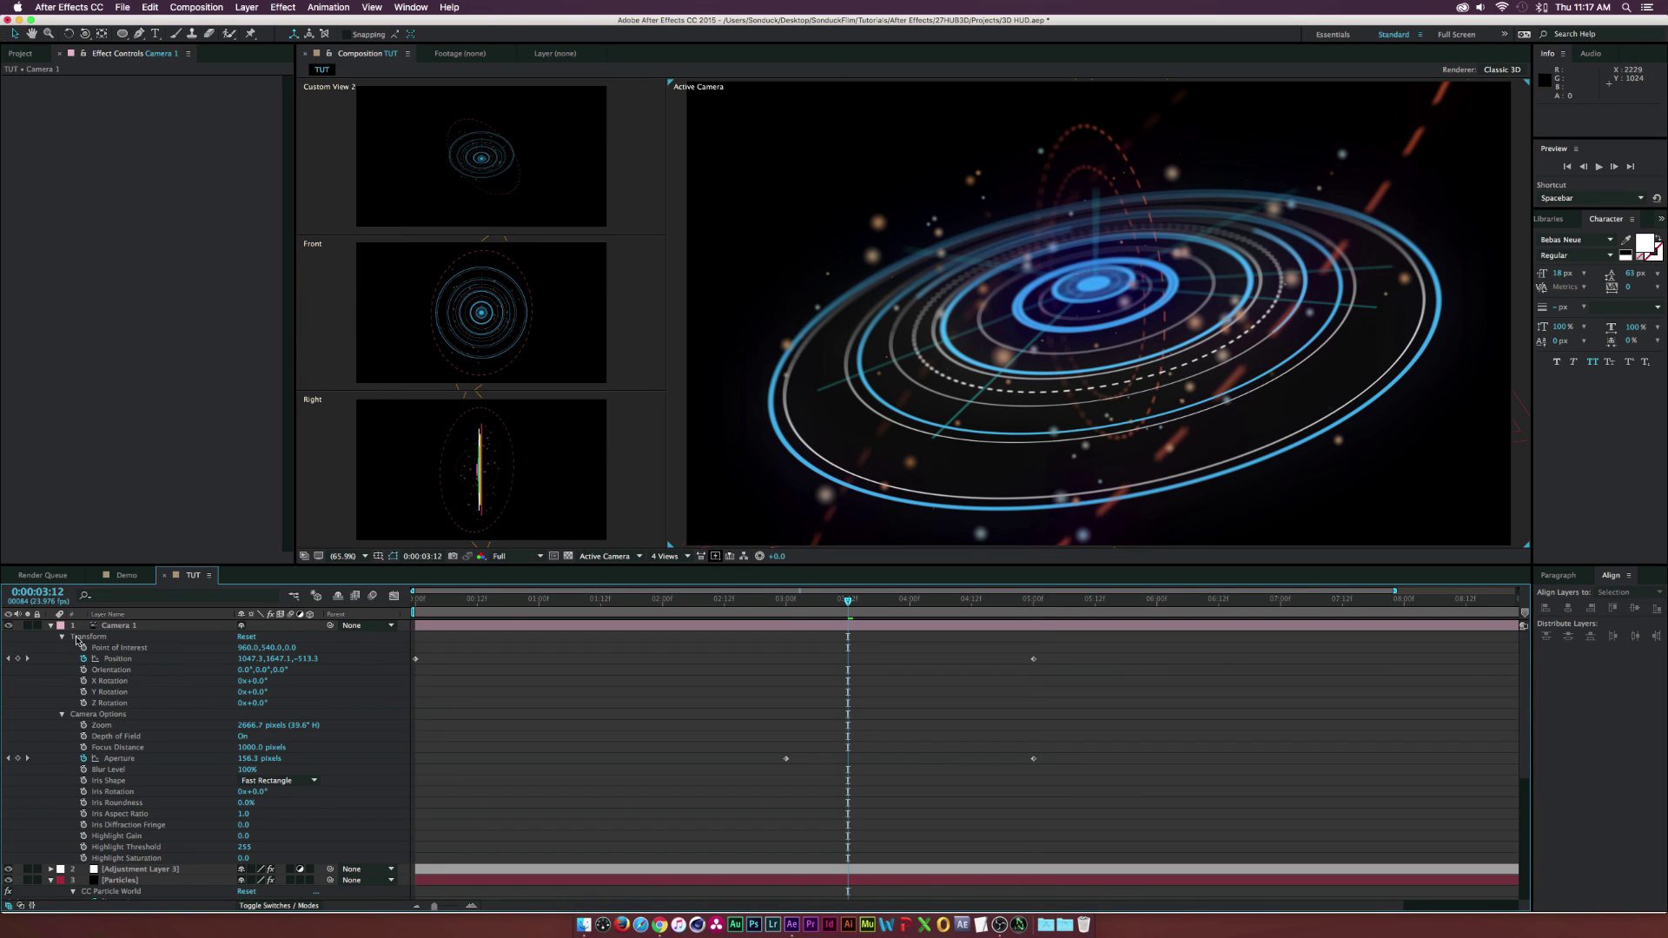
pyautogui.click(50, 625)
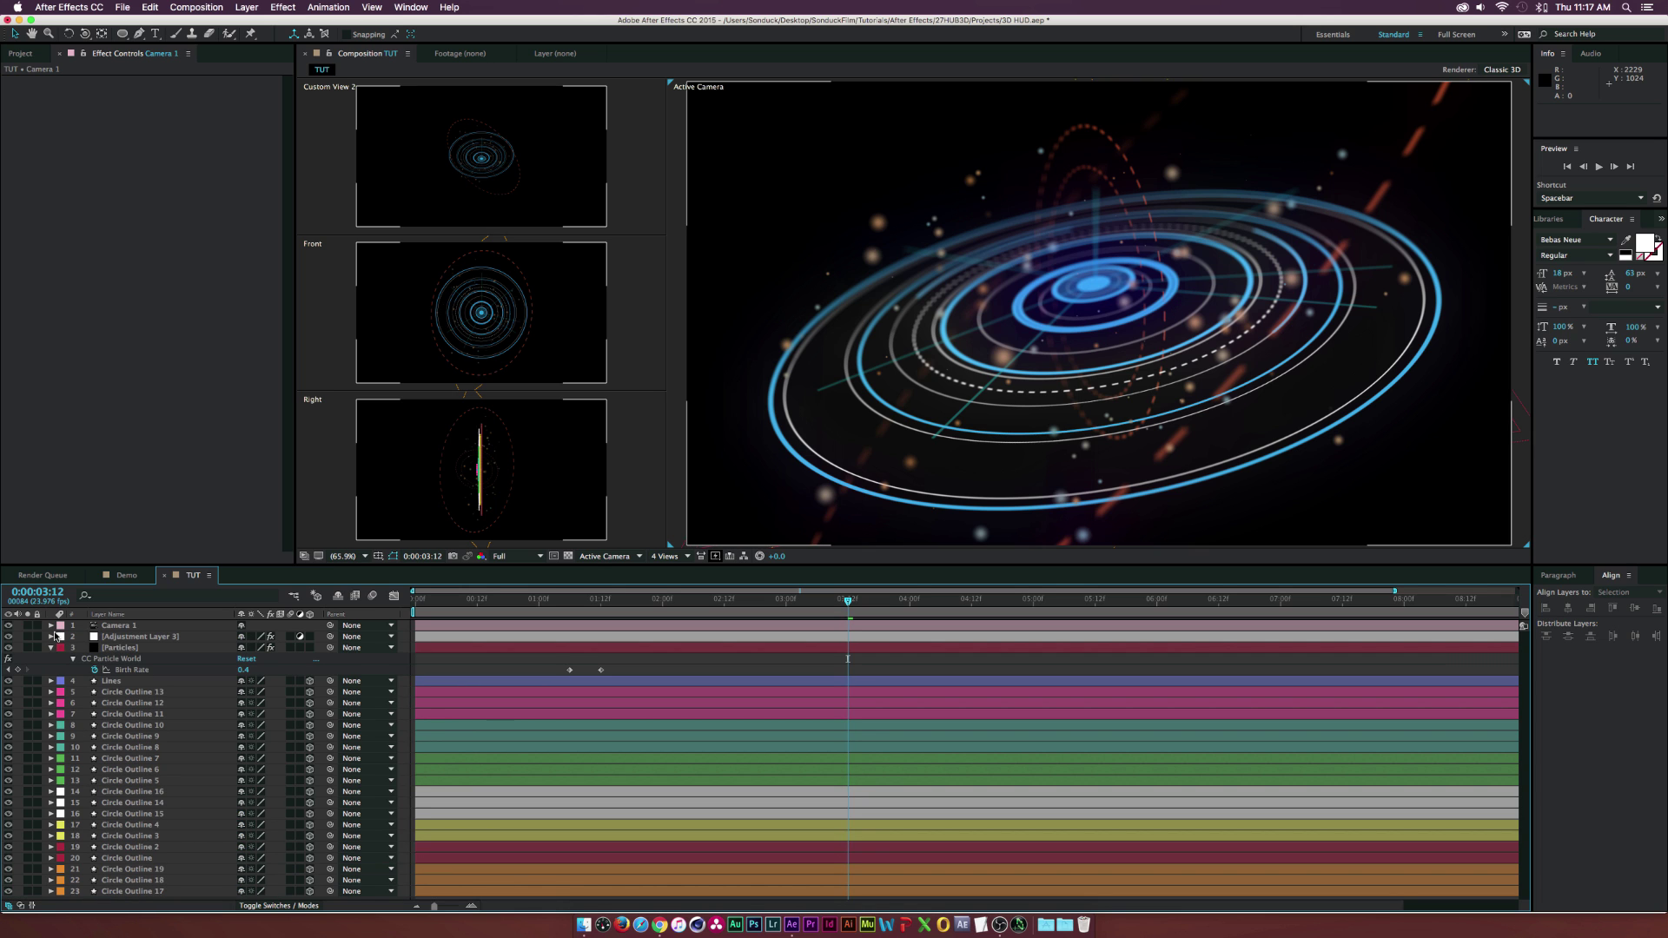
pyautogui.click(137, 694)
pyautogui.click(137, 695)
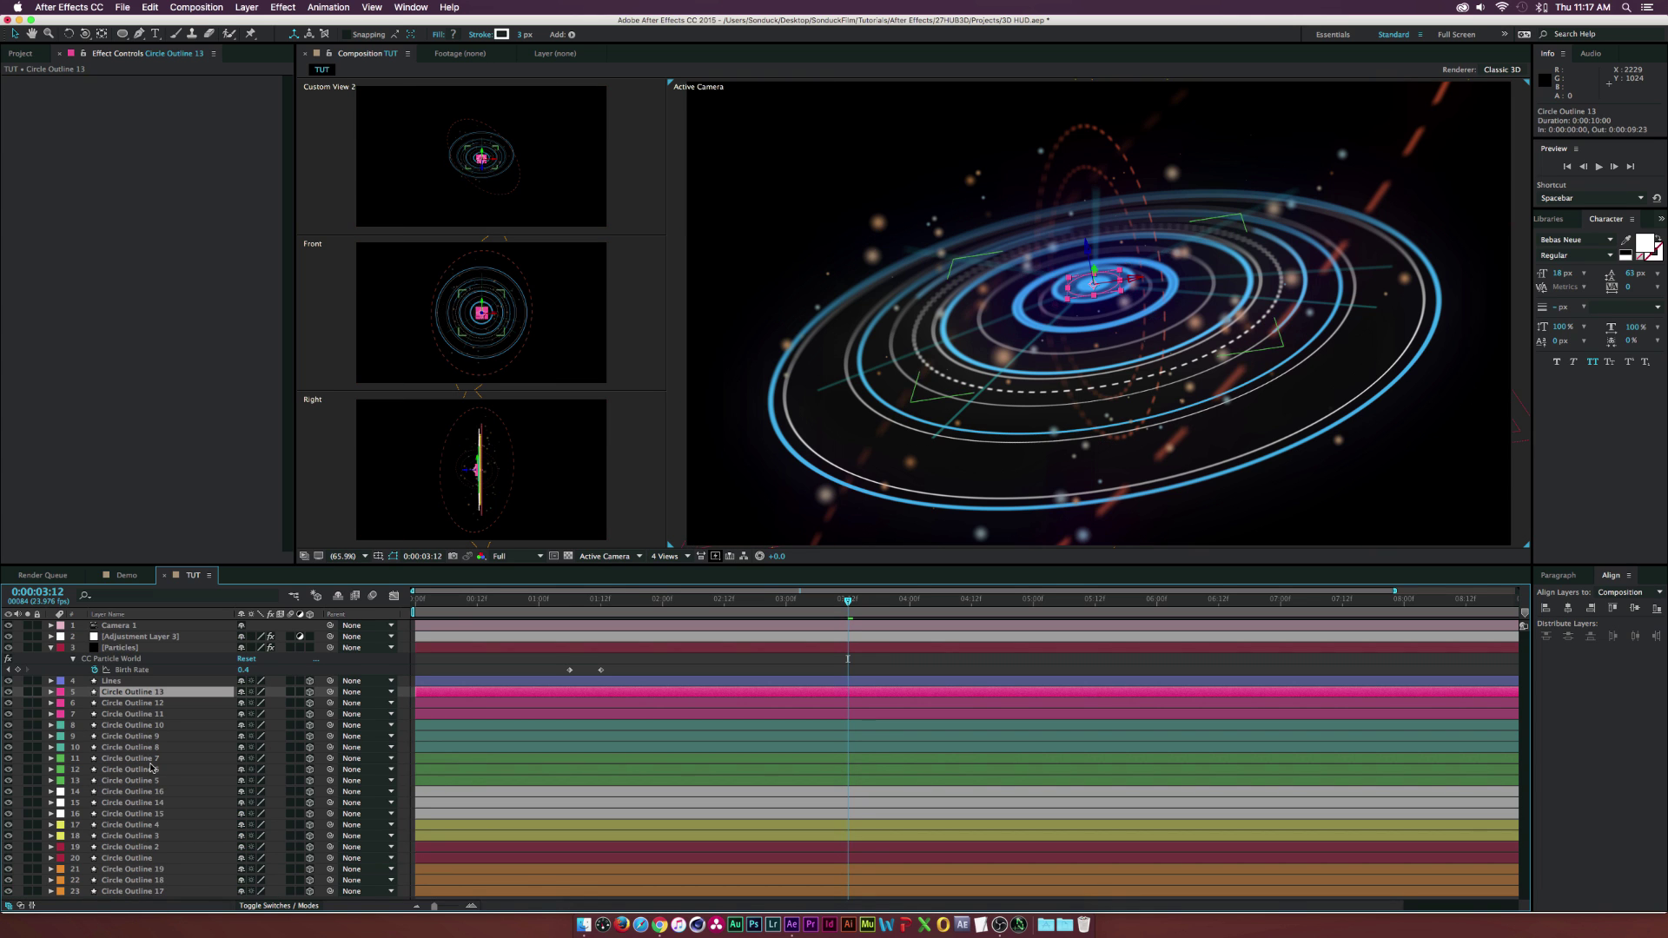
pyautogui.click(124, 892)
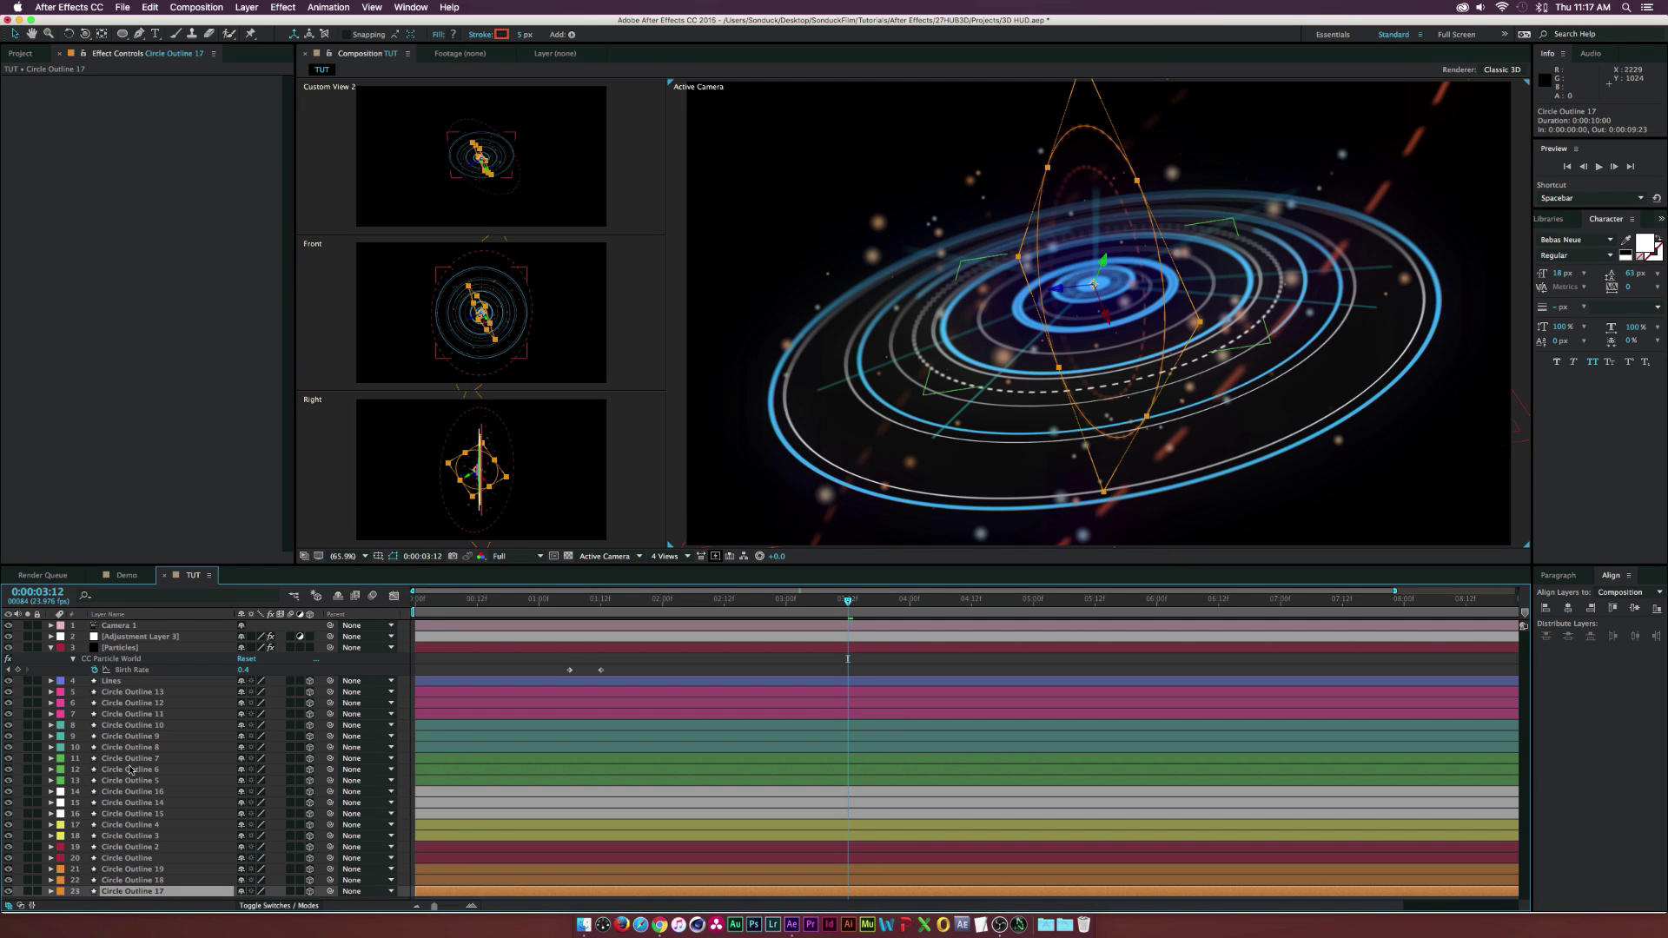
pyautogui.keyDown('shift'); pyautogui.click(124, 695); pyautogui.keyUp('shift')
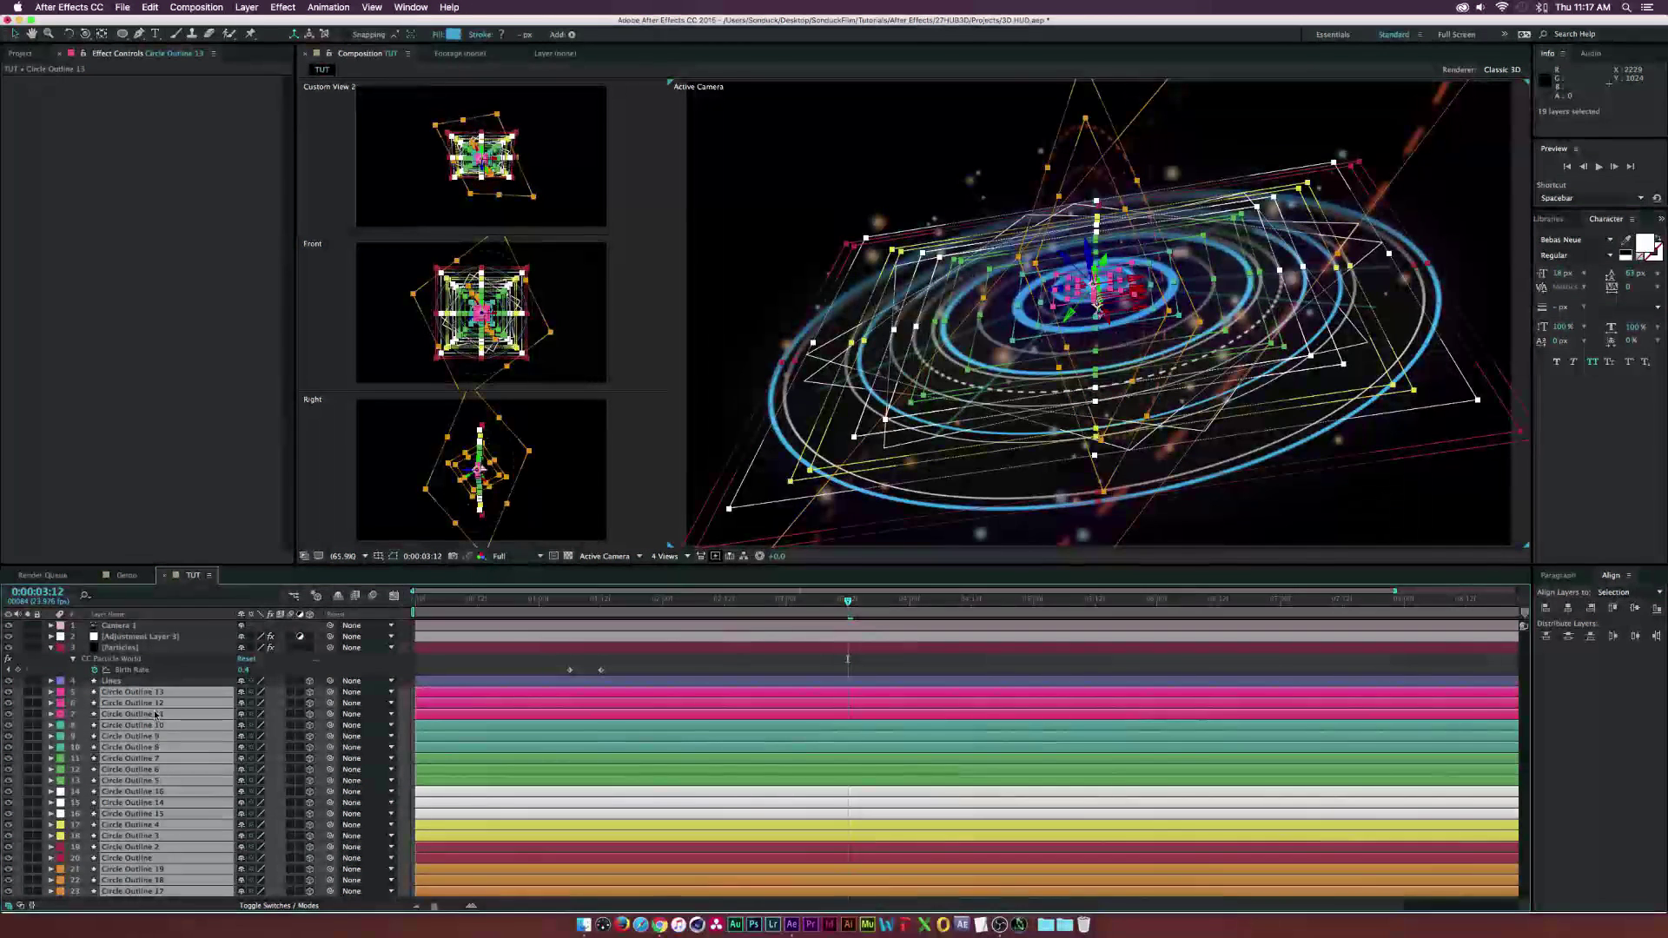
pyautogui.click(146, 671)
# Shift Lines and Circle Outlines 11 to 13 to start at 0:00:01:00, and Circle Outlines 8 to 10 to start at about 0:00:00:18
pyautogui.click(137, 682)
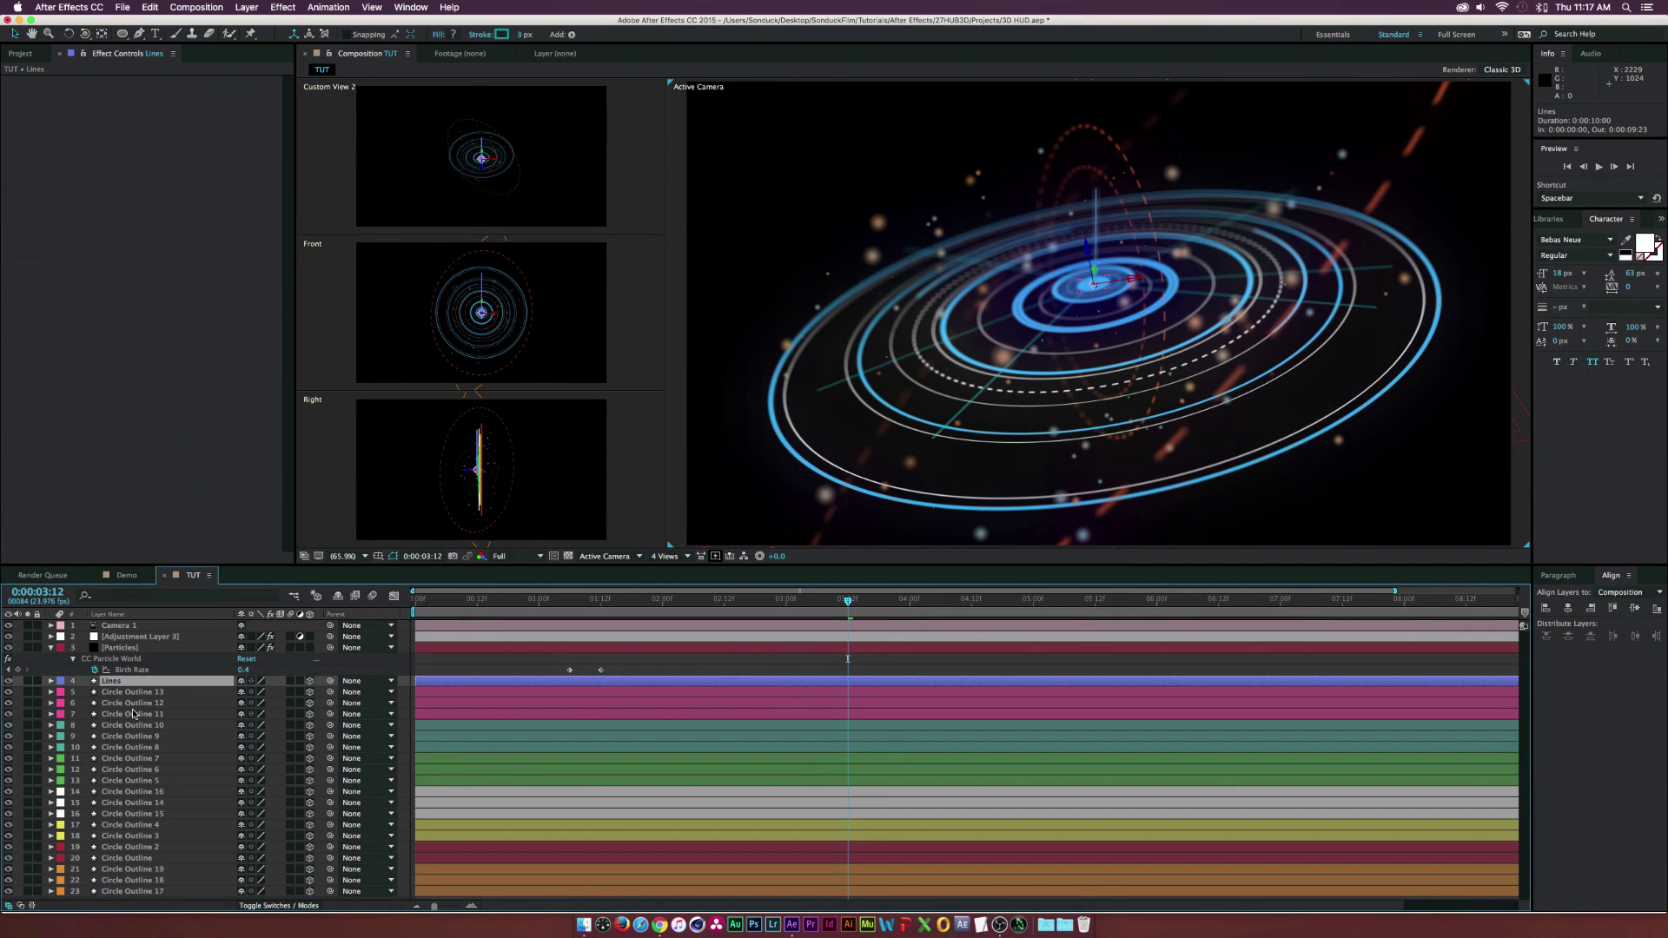
pyautogui.keyDown('shift'); pyautogui.click(135, 714); pyautogui.keyUp('shift')
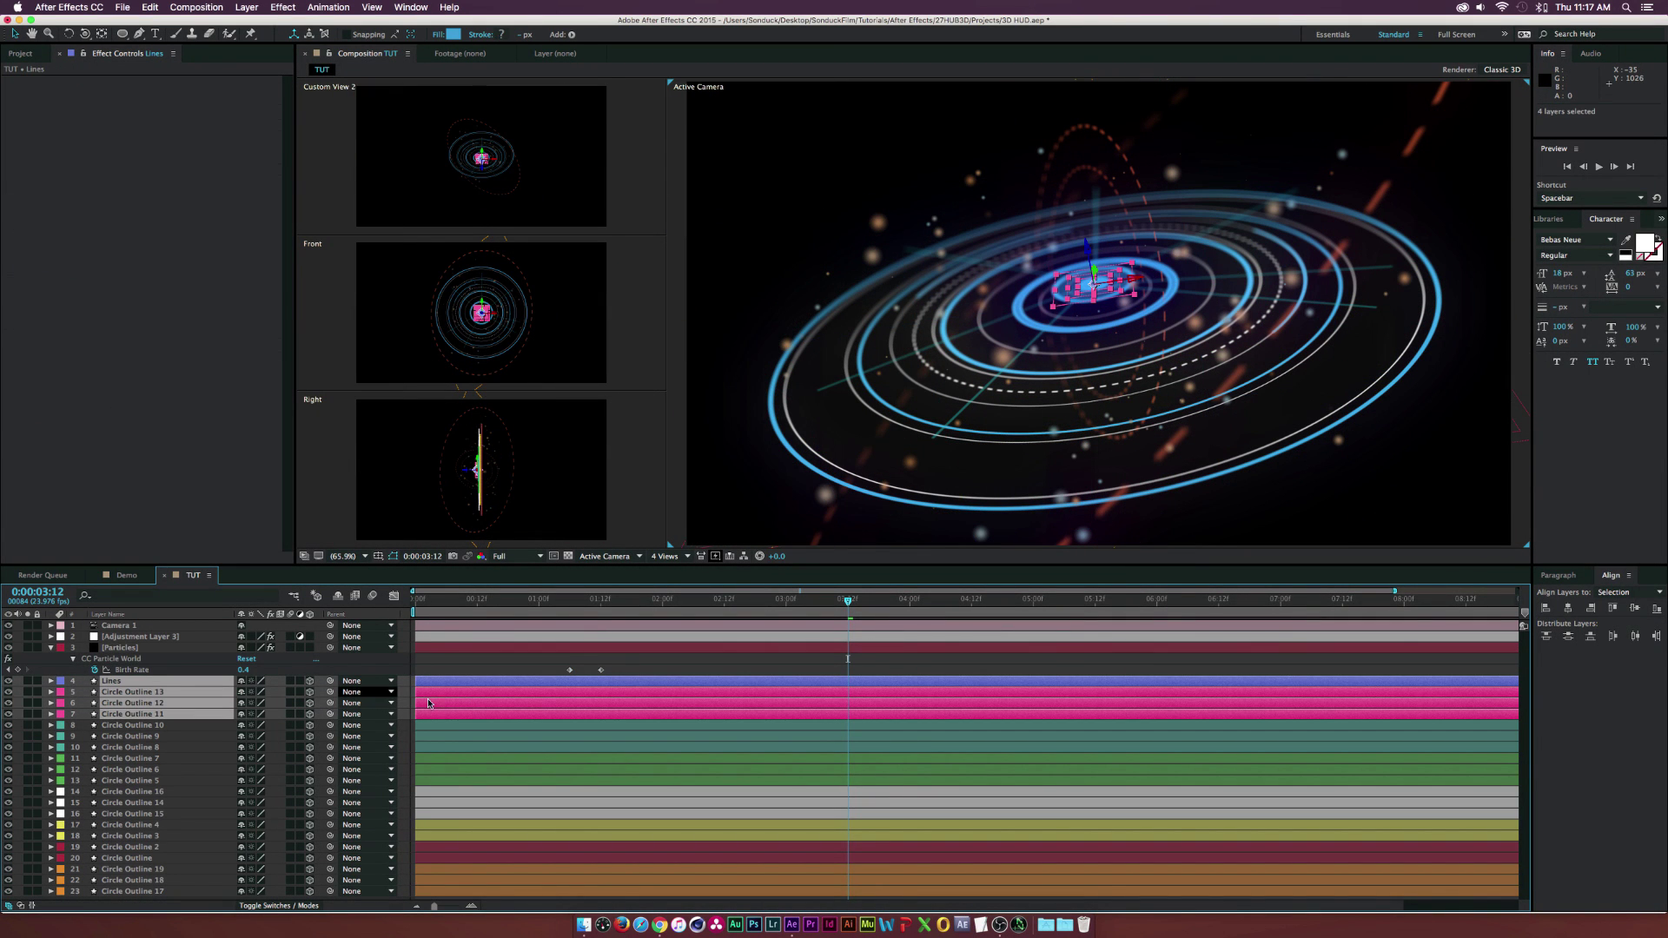
pyautogui.moveTo(445, 702); pyautogui.dragTo(564, 709)
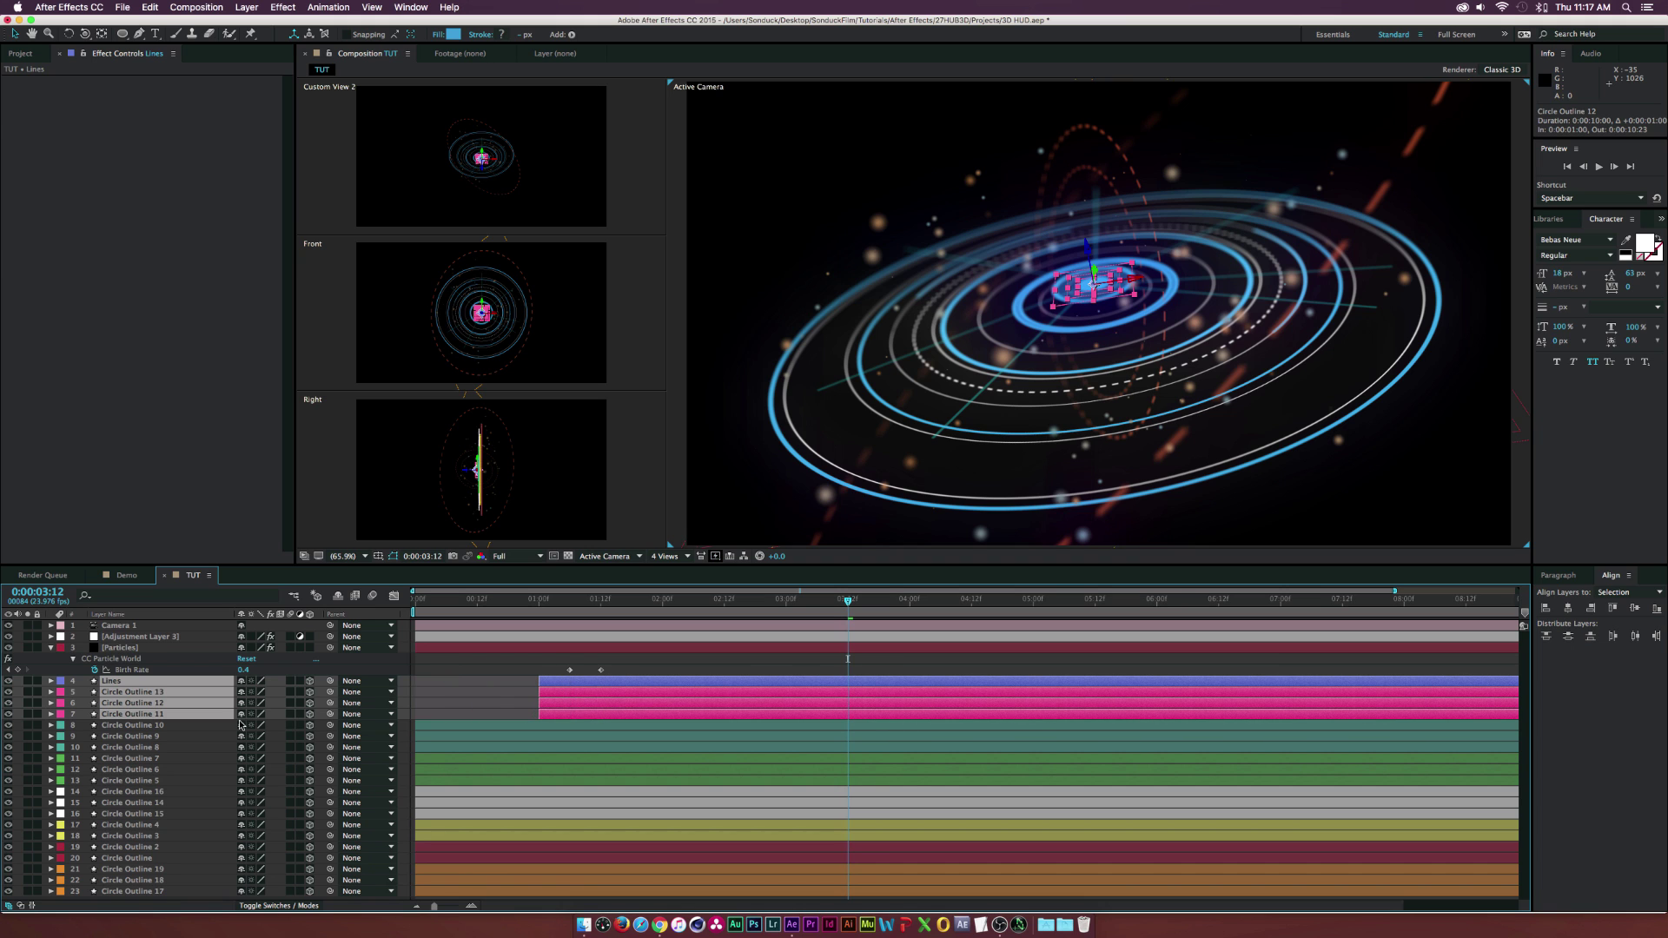
pyautogui.click(174, 736)
pyautogui.keyDown('shift'); pyautogui.click(154, 747); pyautogui.keyUp('shift')
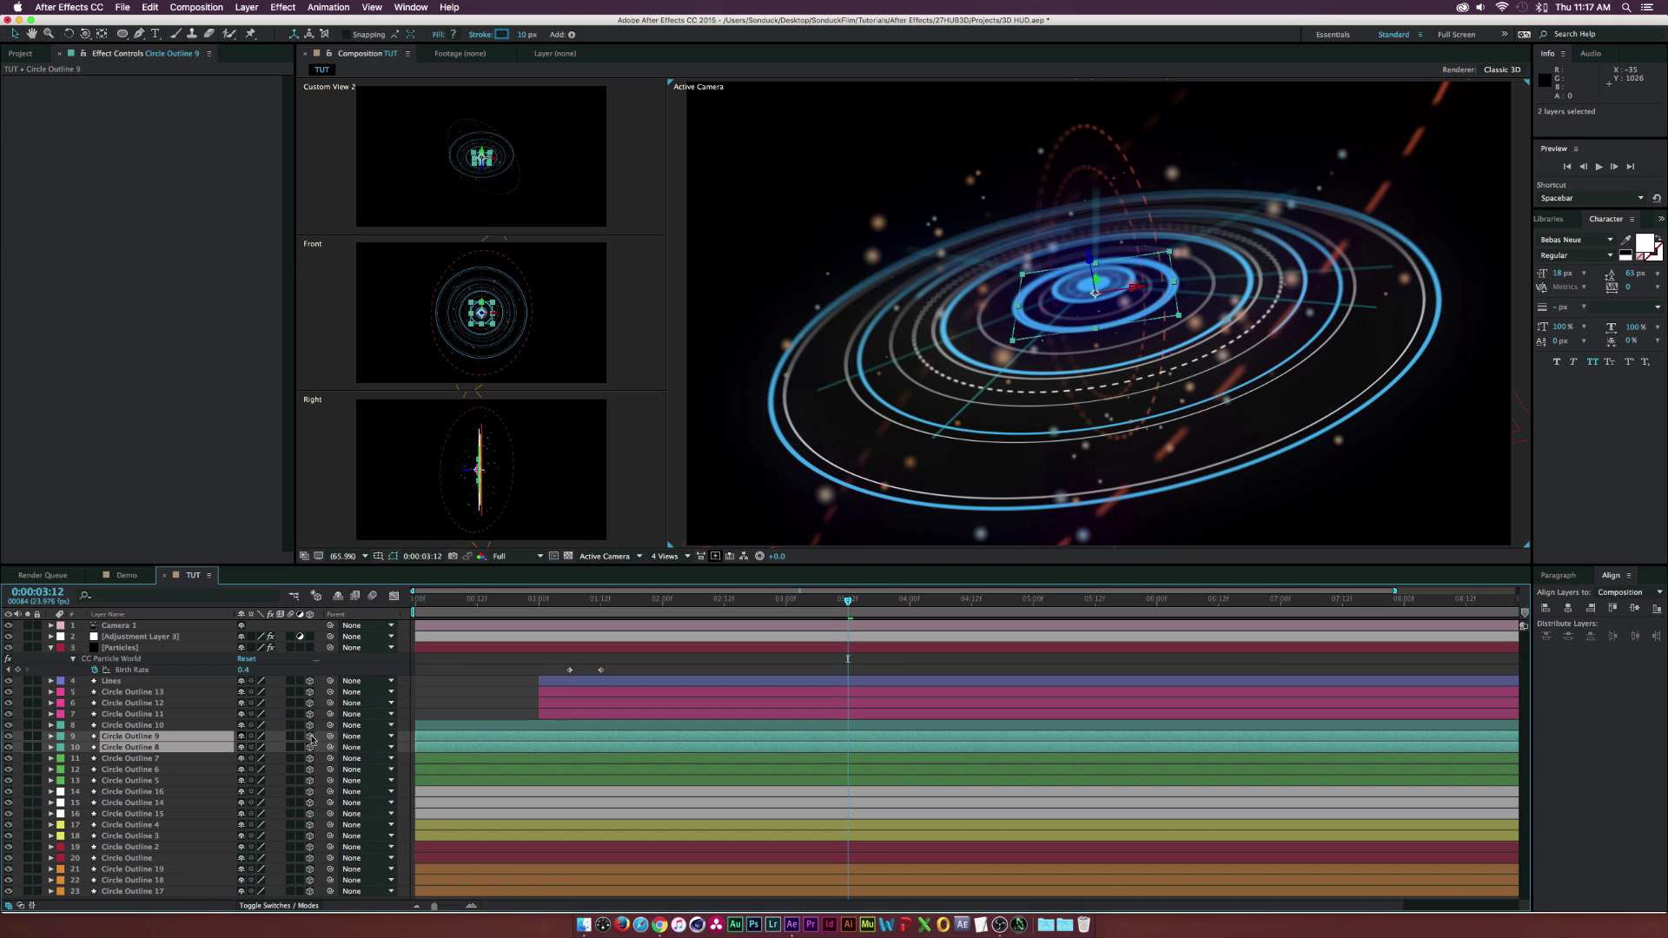
pyautogui.keyDown('shift'); pyautogui.click(152, 725); pyautogui.keyUp('shift')
pyautogui.moveTo(486, 735); pyautogui.dragTo(525, 735)
# Shift Circle Outlines 5 to 7 to start at 0:00:00:14, and Circle Outlines 14 to 16 to start at 0:00:00:07
pyautogui.click(482, 757)
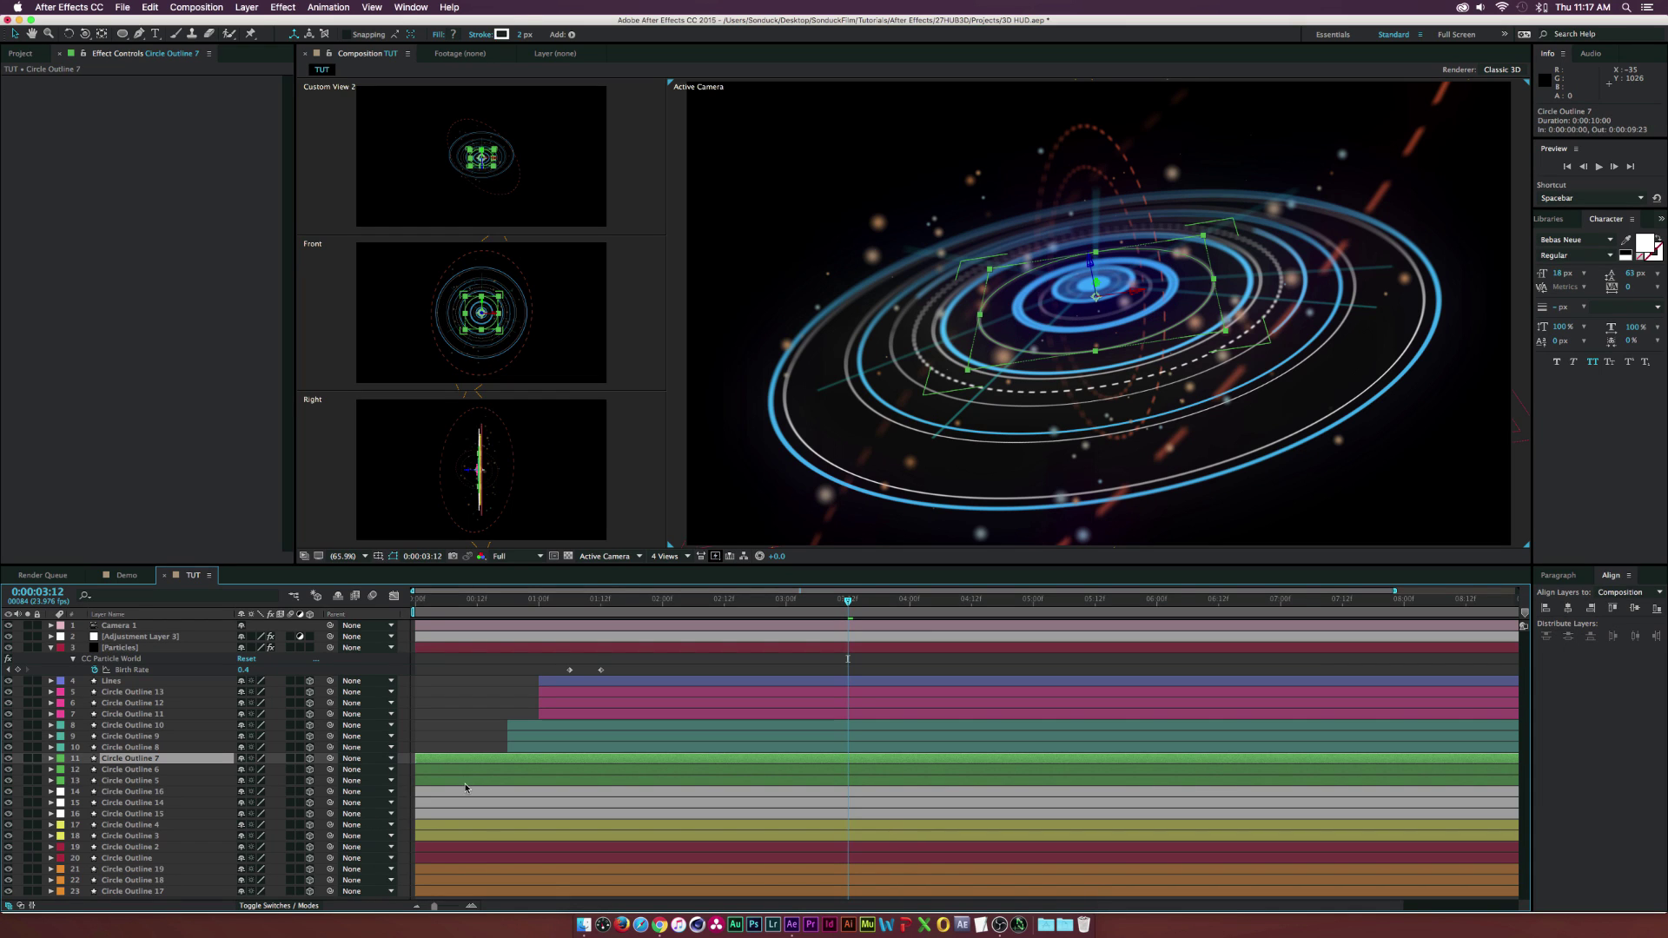
pyautogui.keyDown('shift'); pyautogui.click(451, 780); pyautogui.keyUp('shift')
pyautogui.moveTo(451, 779); pyautogui.dragTo(524, 778)
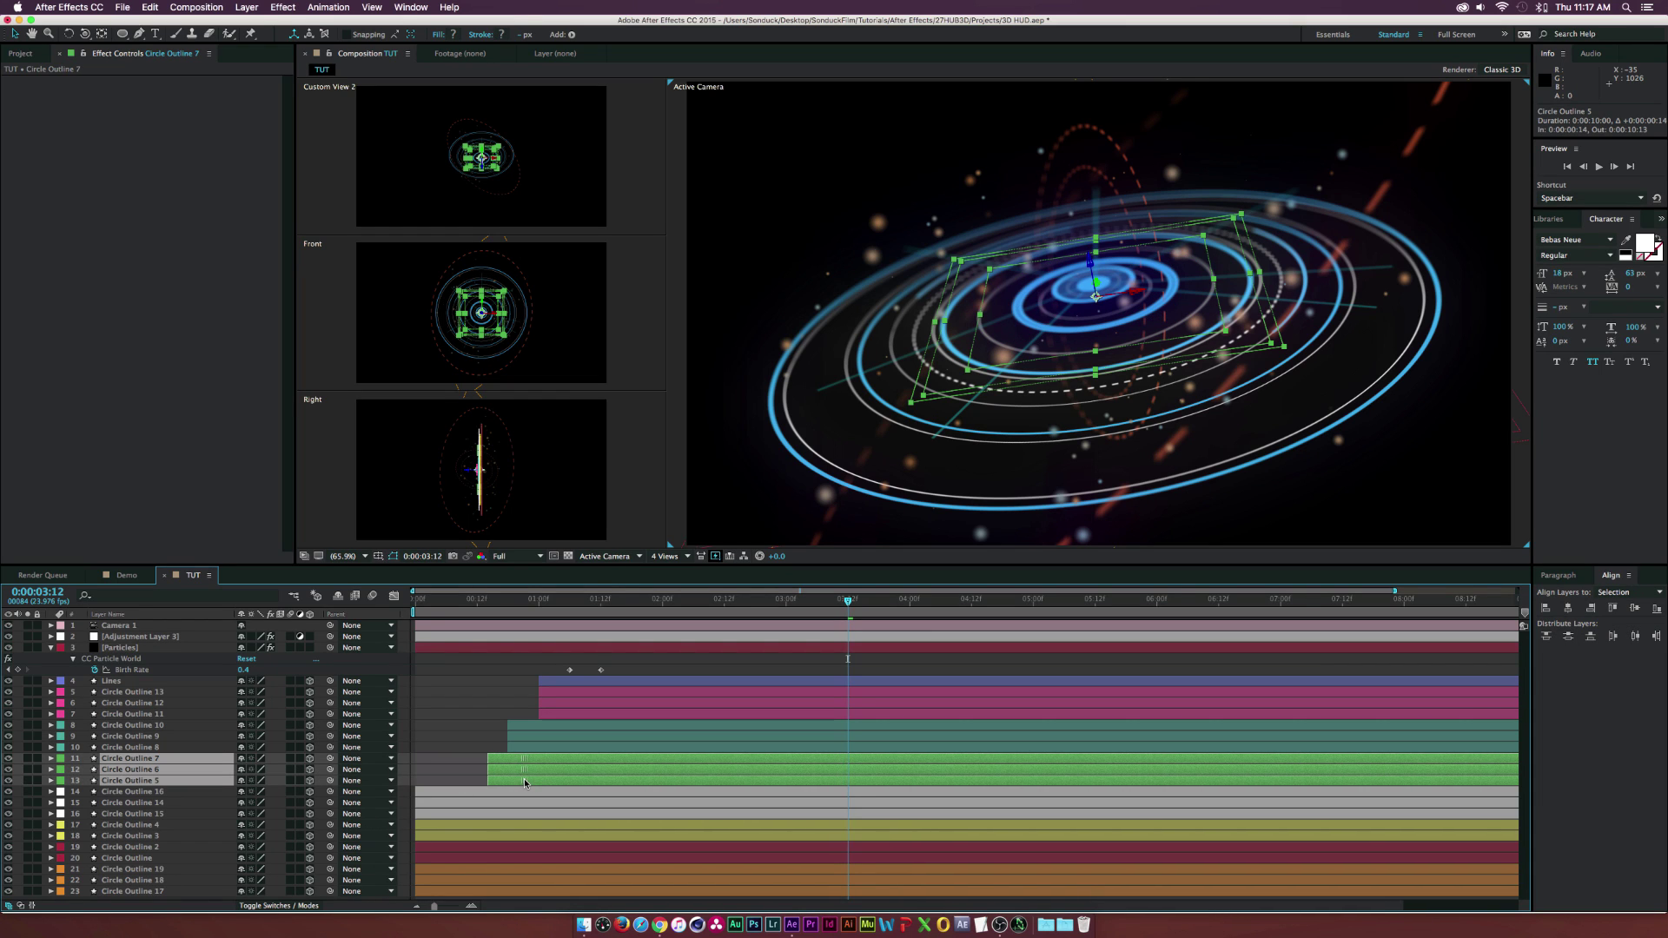
pyautogui.click(452, 792)
pyautogui.keyDown('shift'); pyautogui.click(444, 812); pyautogui.keyUp('shift')
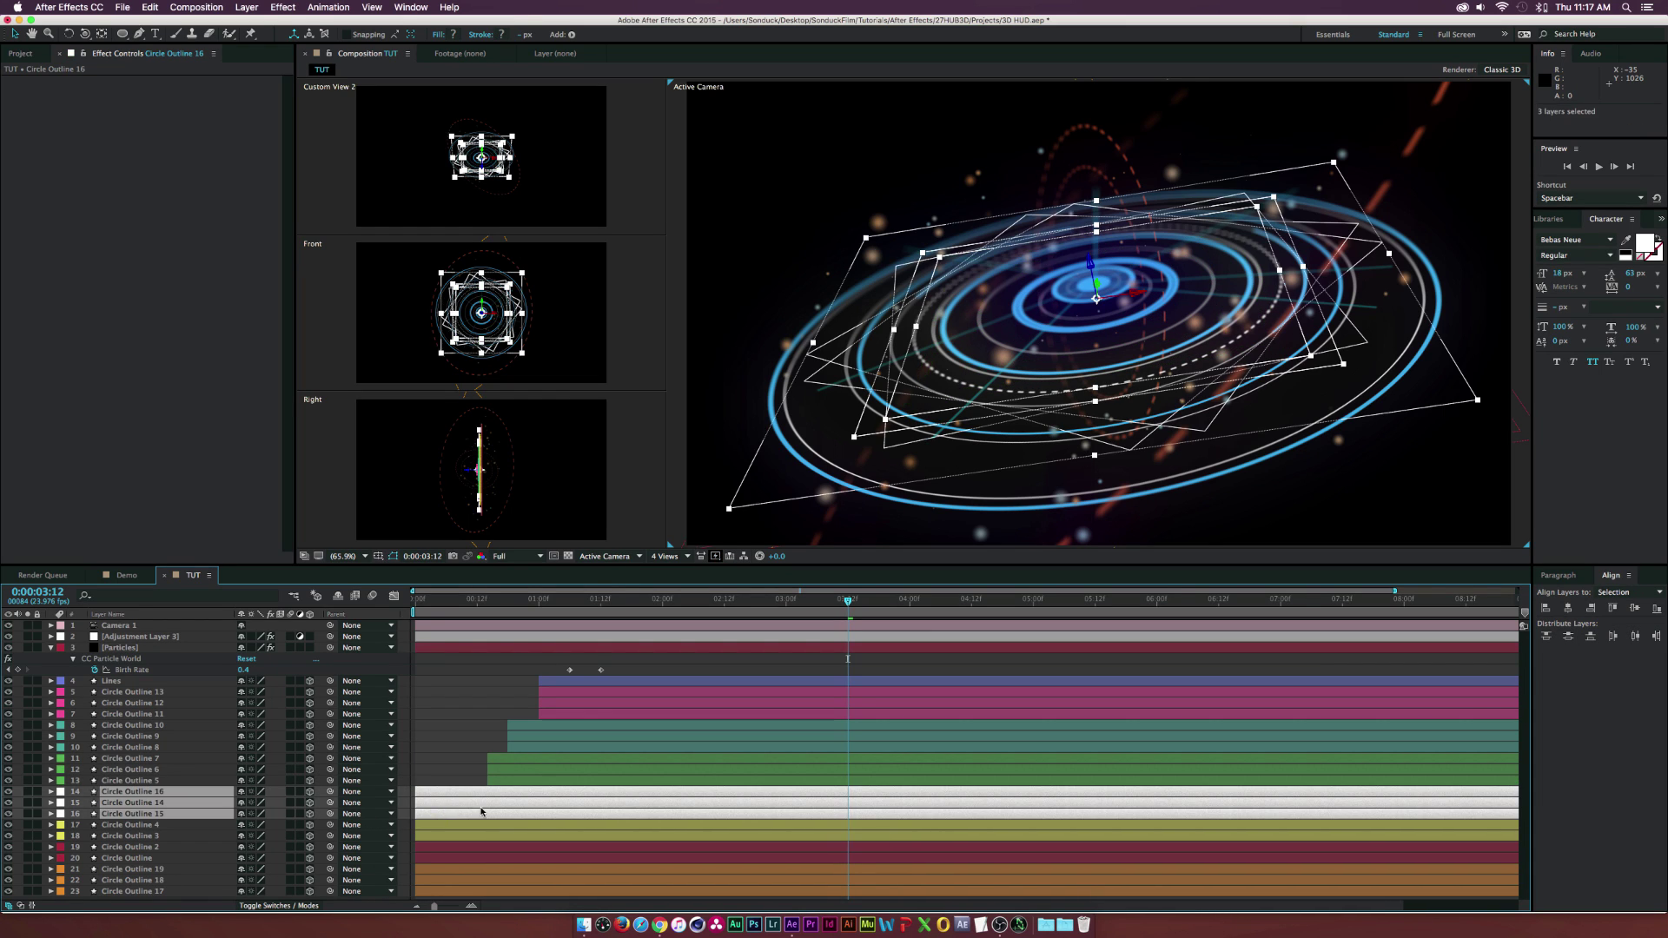
pyautogui.moveTo(444, 813); pyautogui.dragTo(496, 808)
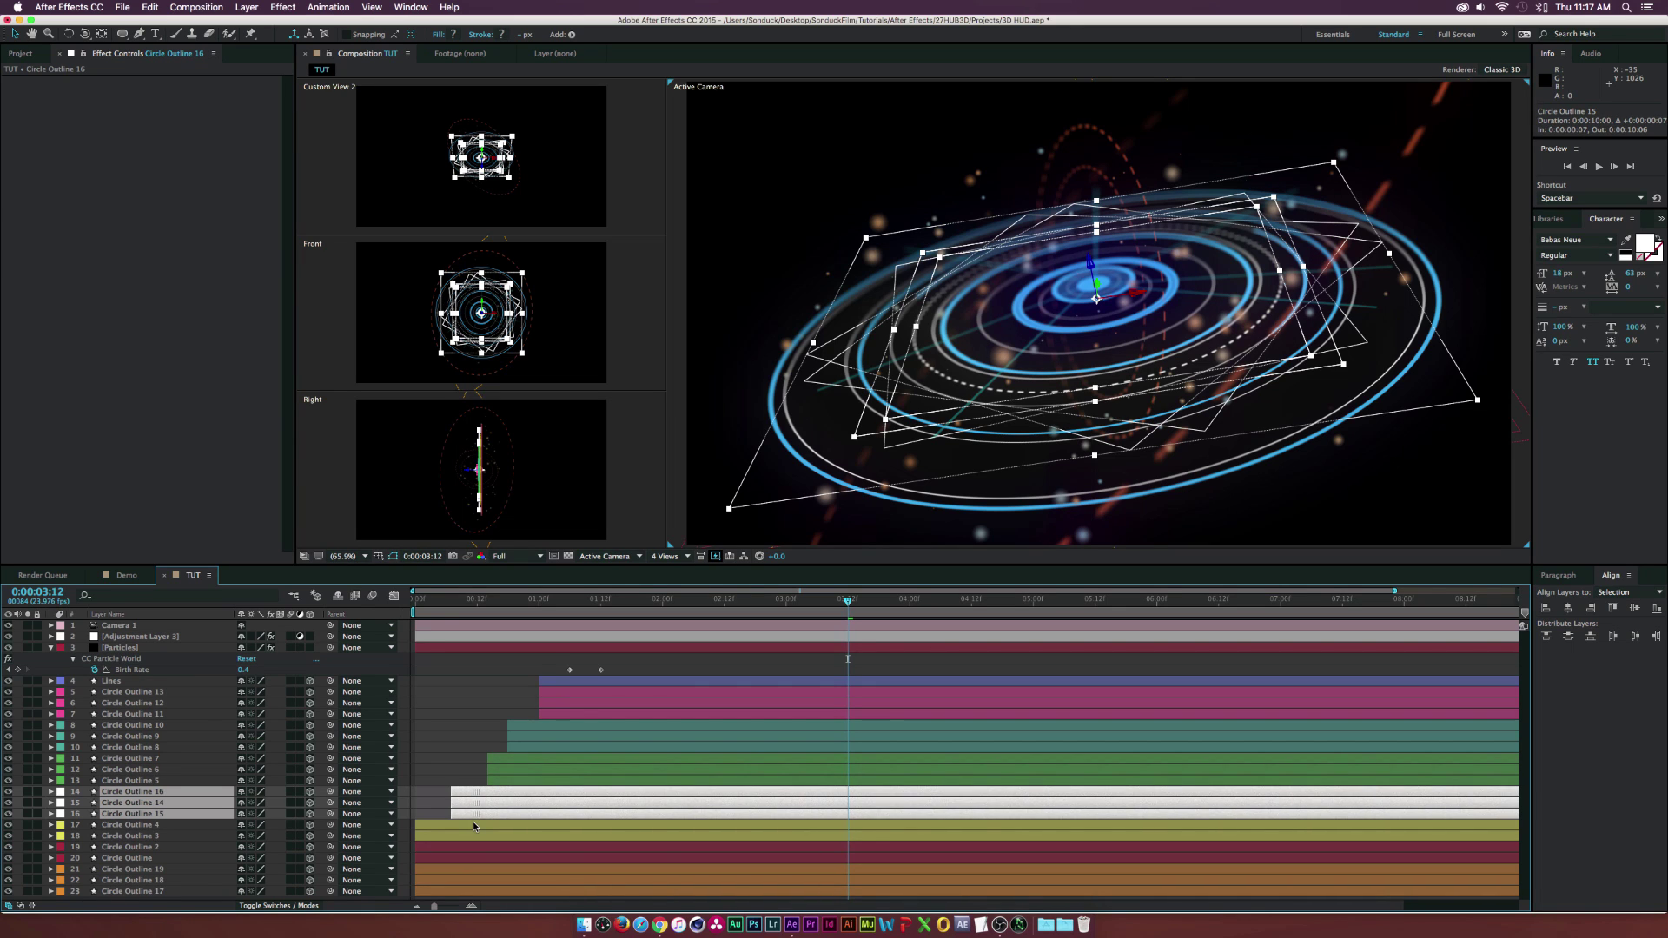
# Shift Circle Outlines 3 and 4 to start at 0:00:00:05, and Circle Outline and Circle Outline 2 to start at 0:00:00:01
pyautogui.click(472, 826)
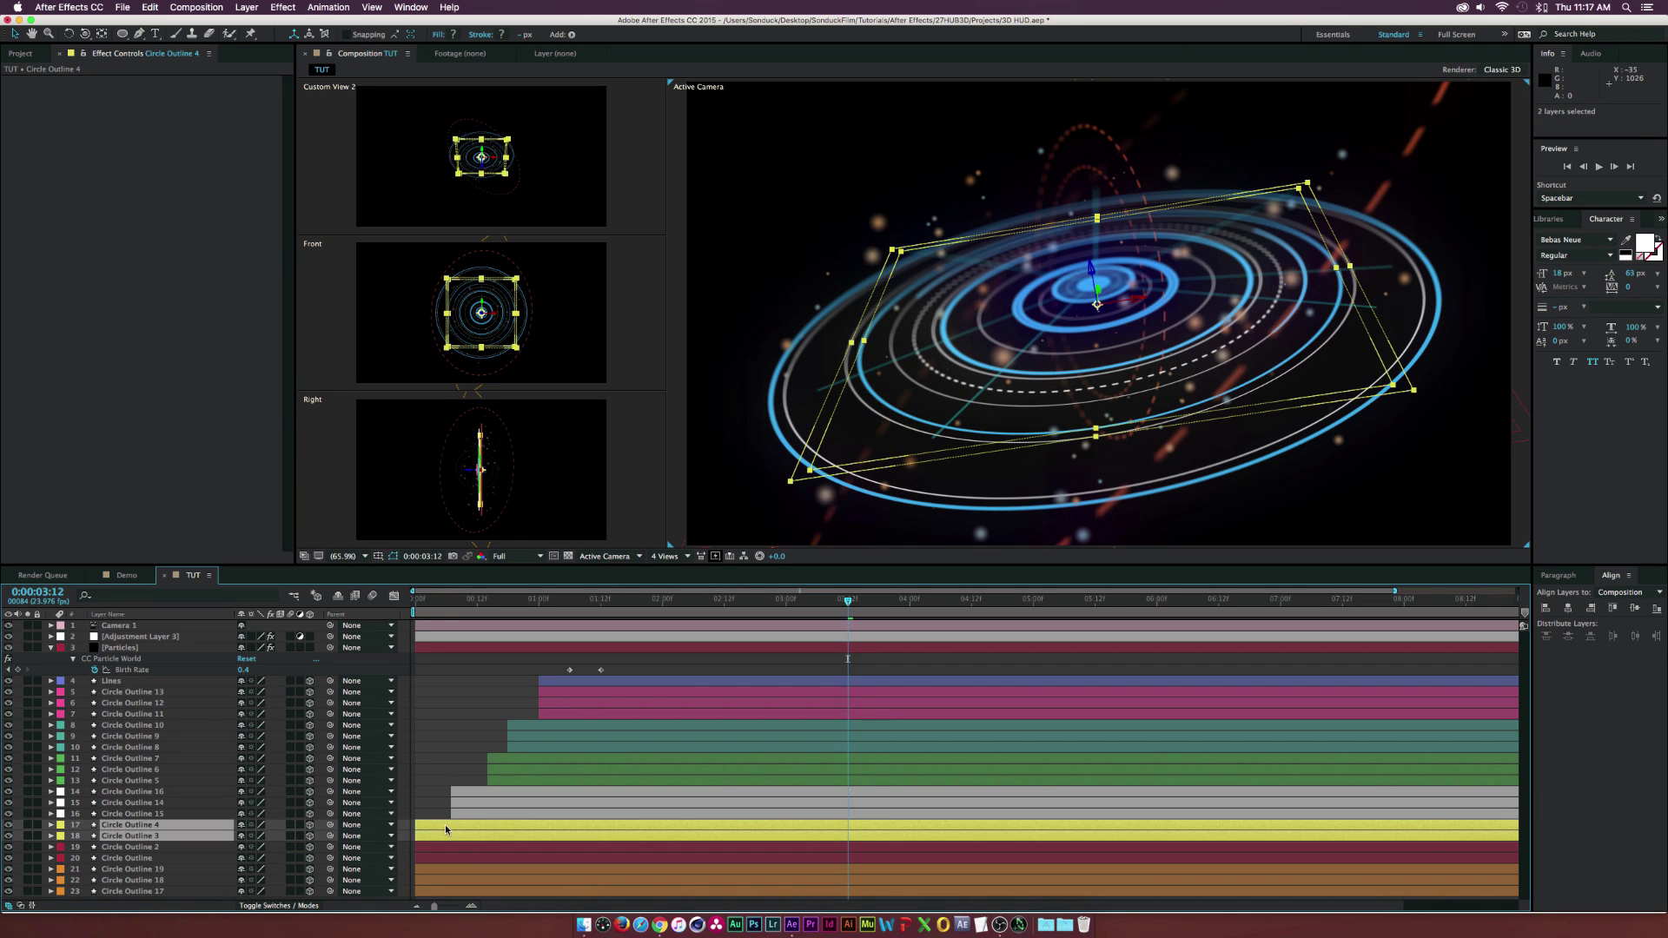
pyautogui.moveTo(446, 829); pyautogui.dragTo(451, 829)
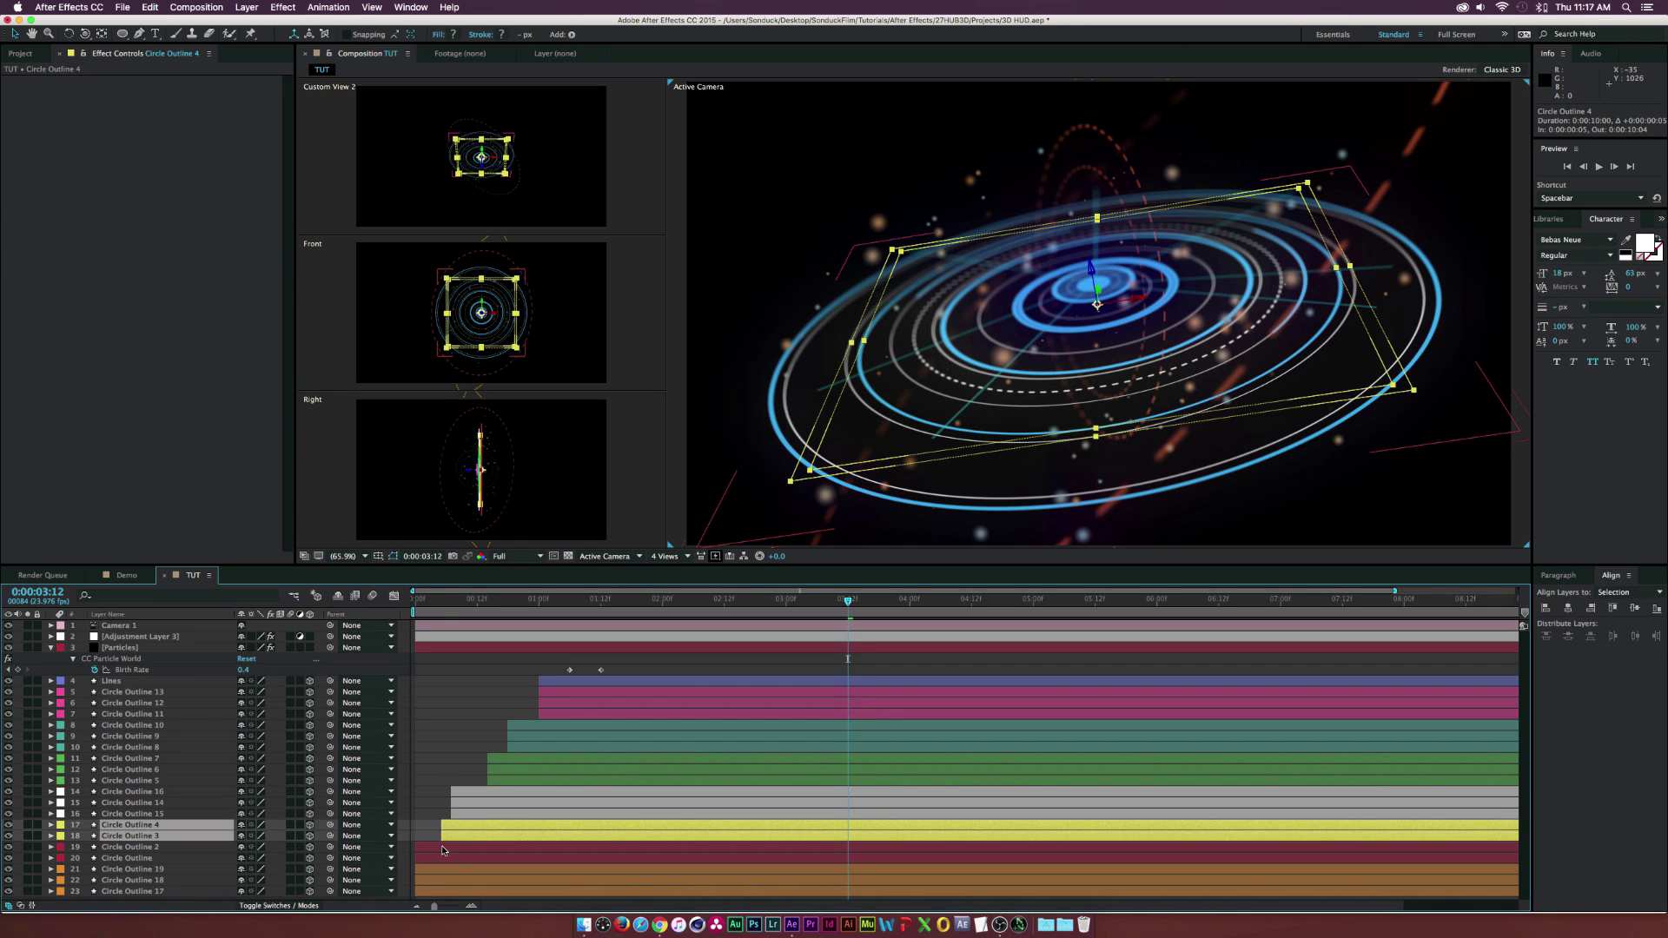
pyautogui.click(442, 849)
pyautogui.keyDown('shift'); pyautogui.click(441, 857); pyautogui.keyUp('shift')
pyautogui.moveTo(441, 857); pyautogui.dragTo(447, 857)
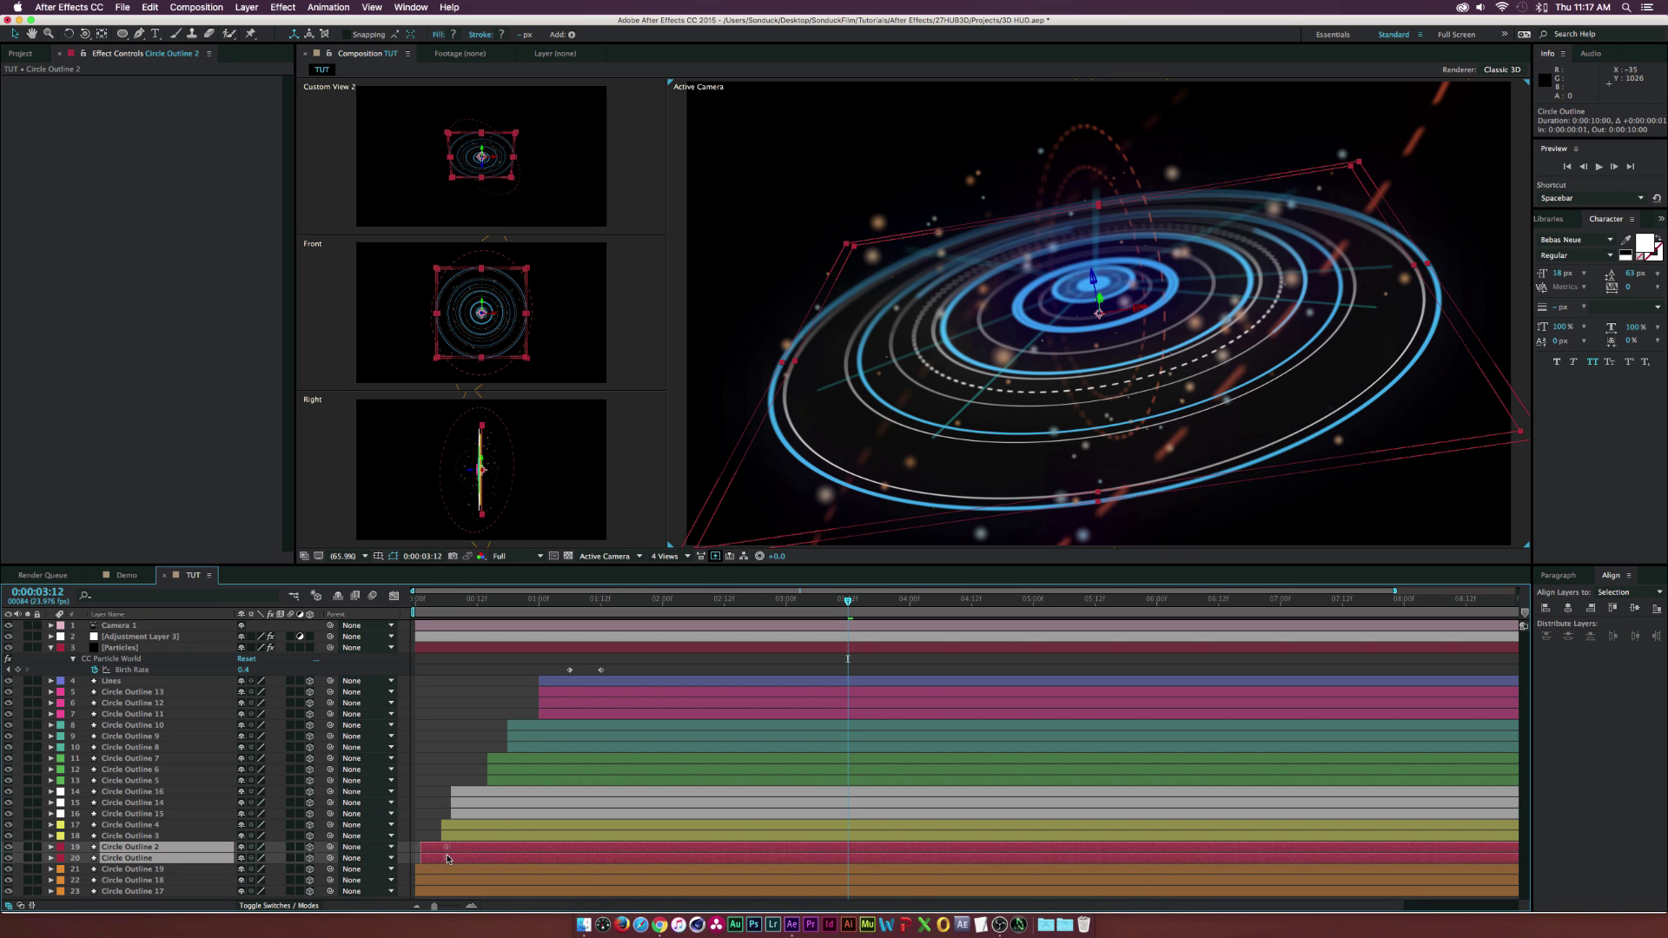
# Shift the Circle Outline 17, 18 and 19 layers together to start at 0:00:01:04
pyautogui.click(439, 881)
pyautogui.keyDown('shift'); pyautogui.click(438, 892); pyautogui.keyUp('shift')
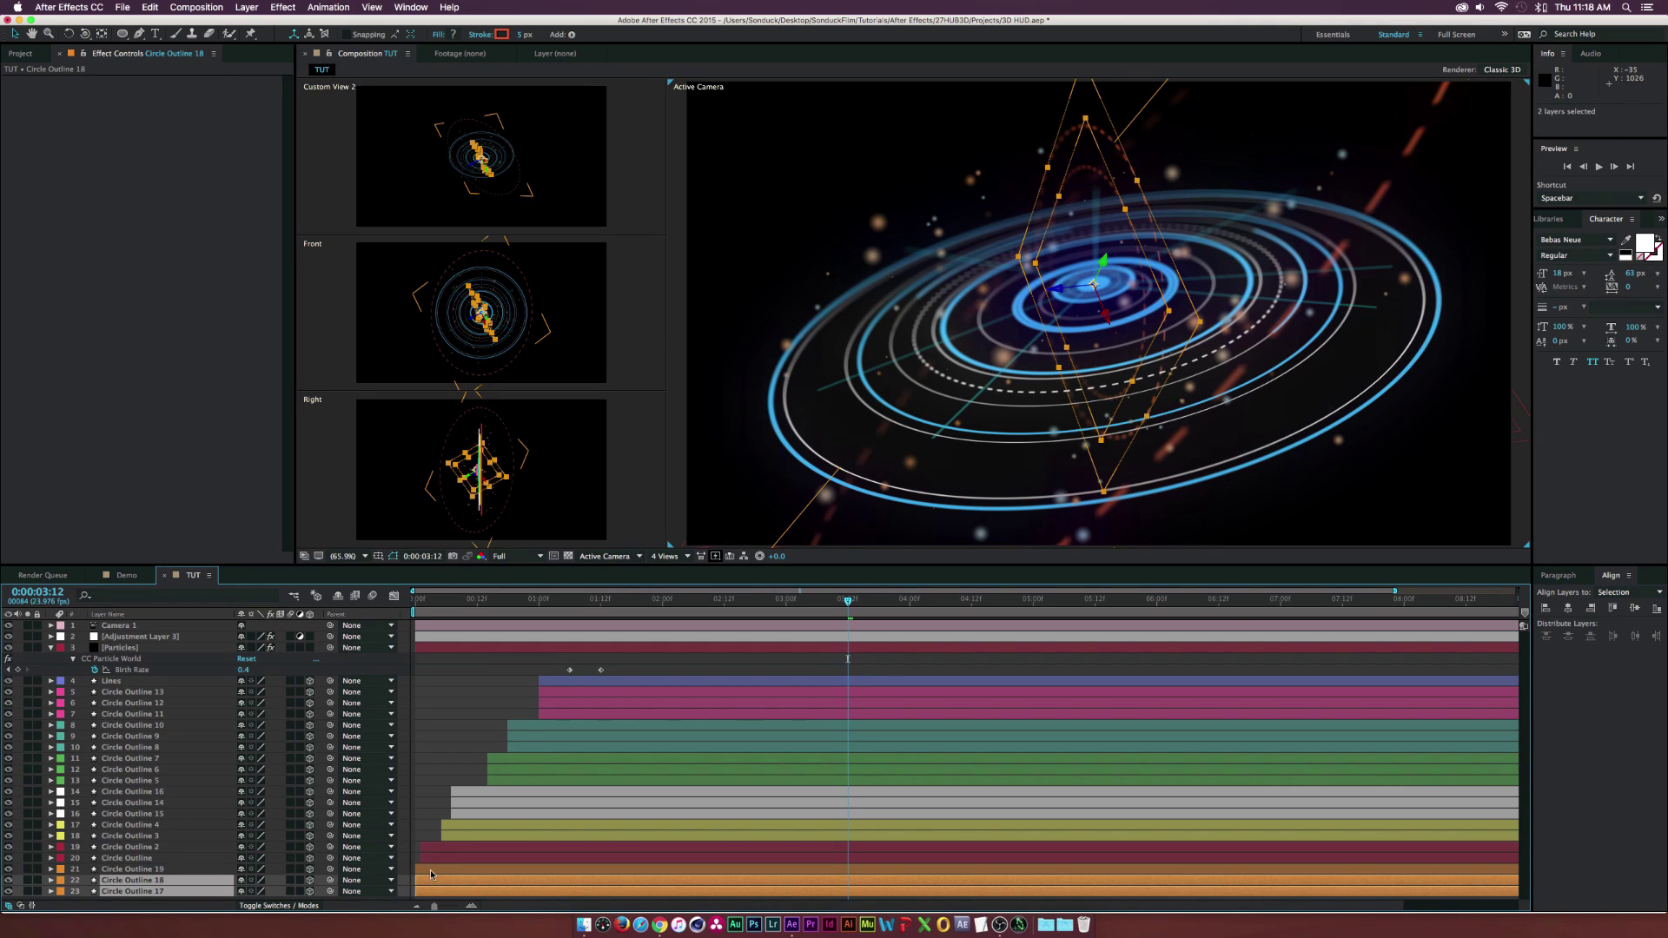
pyautogui.keyDown('shift'); pyautogui.click(432, 869); pyautogui.keyUp('shift')
pyautogui.moveTo(437, 876); pyautogui.dragTo(580, 872)
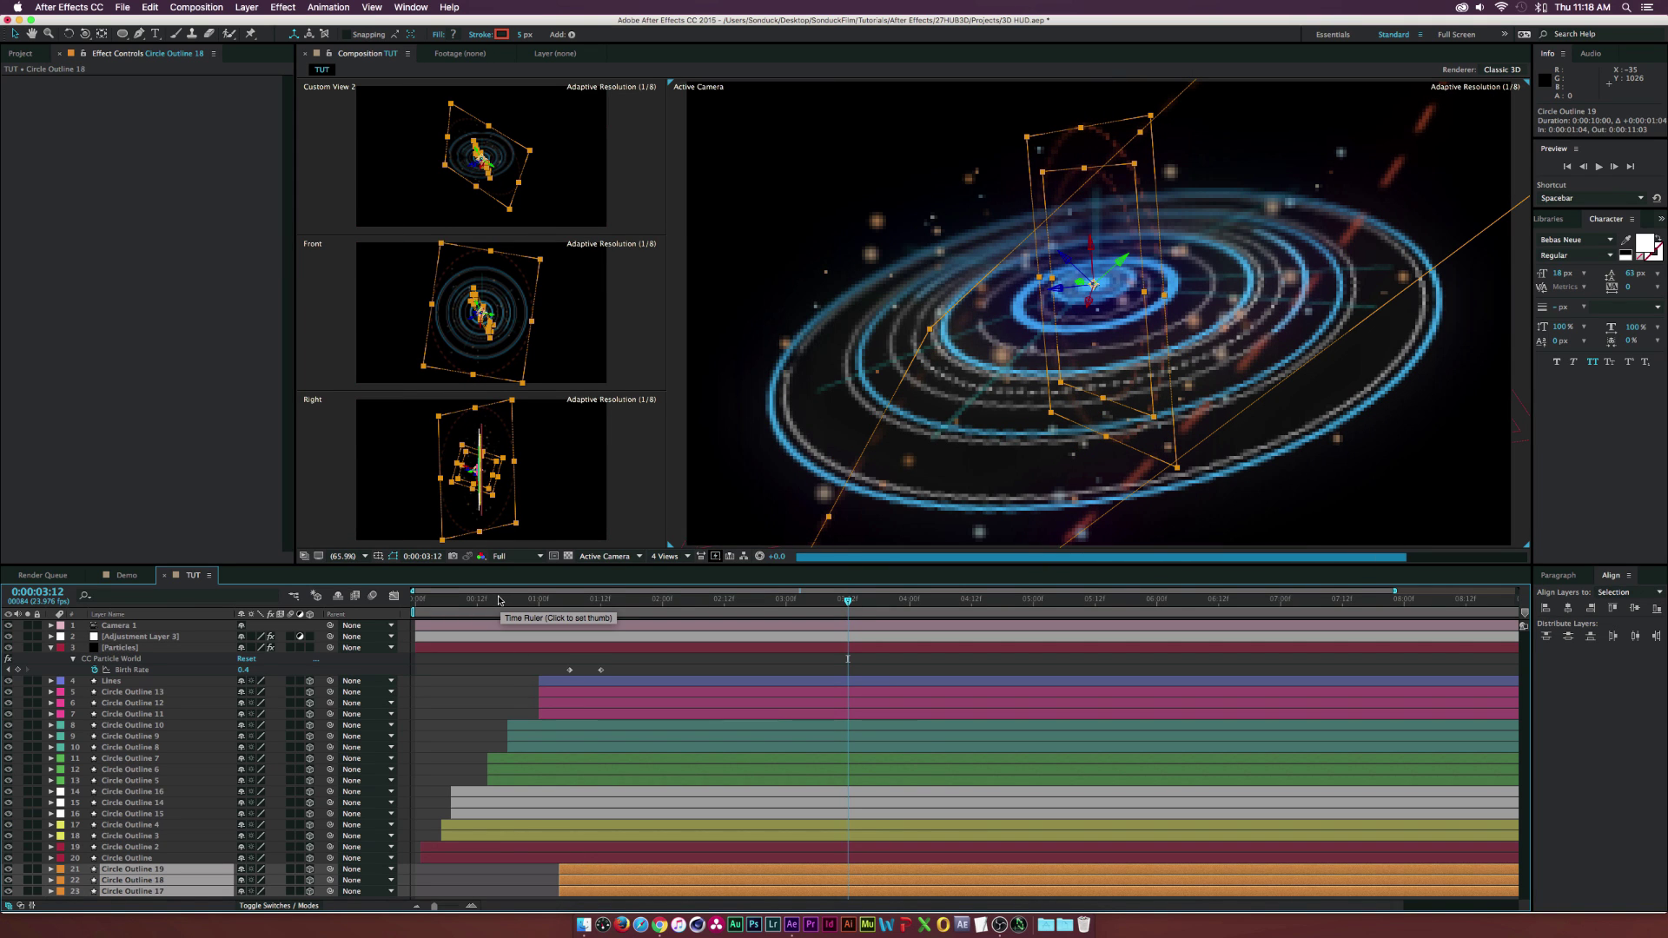
# Check the HUD at 0:00:05:00 and play the rendered TUT.mov in a Finder preview
pyautogui.click(1034, 600)
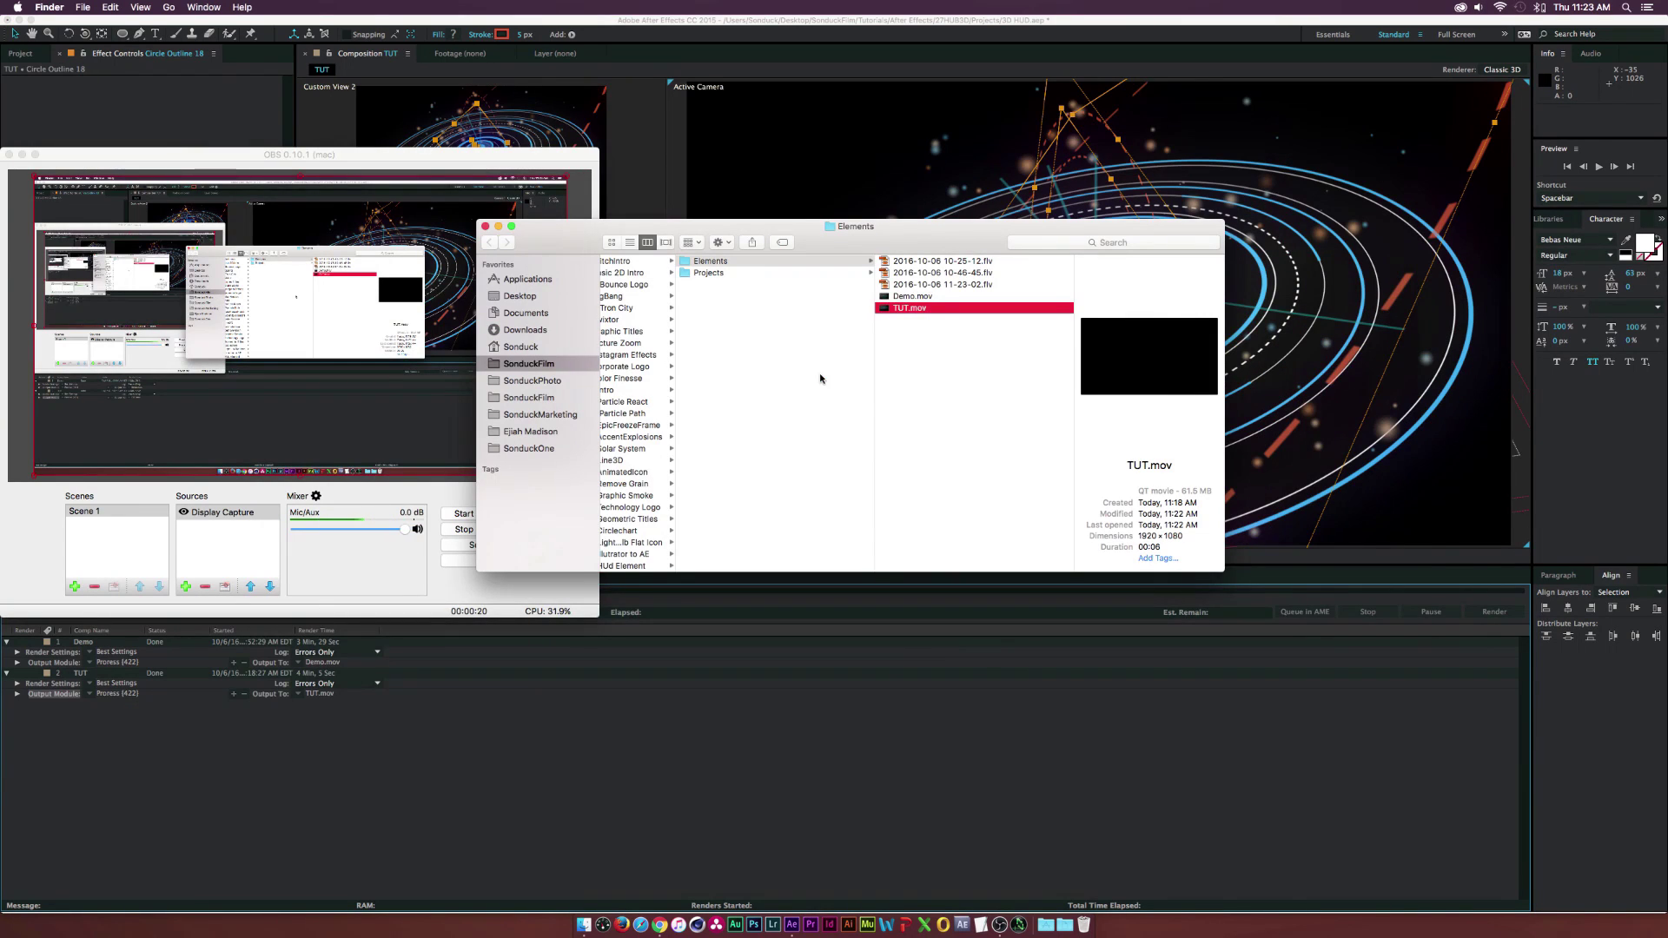
pyautogui.press('space')
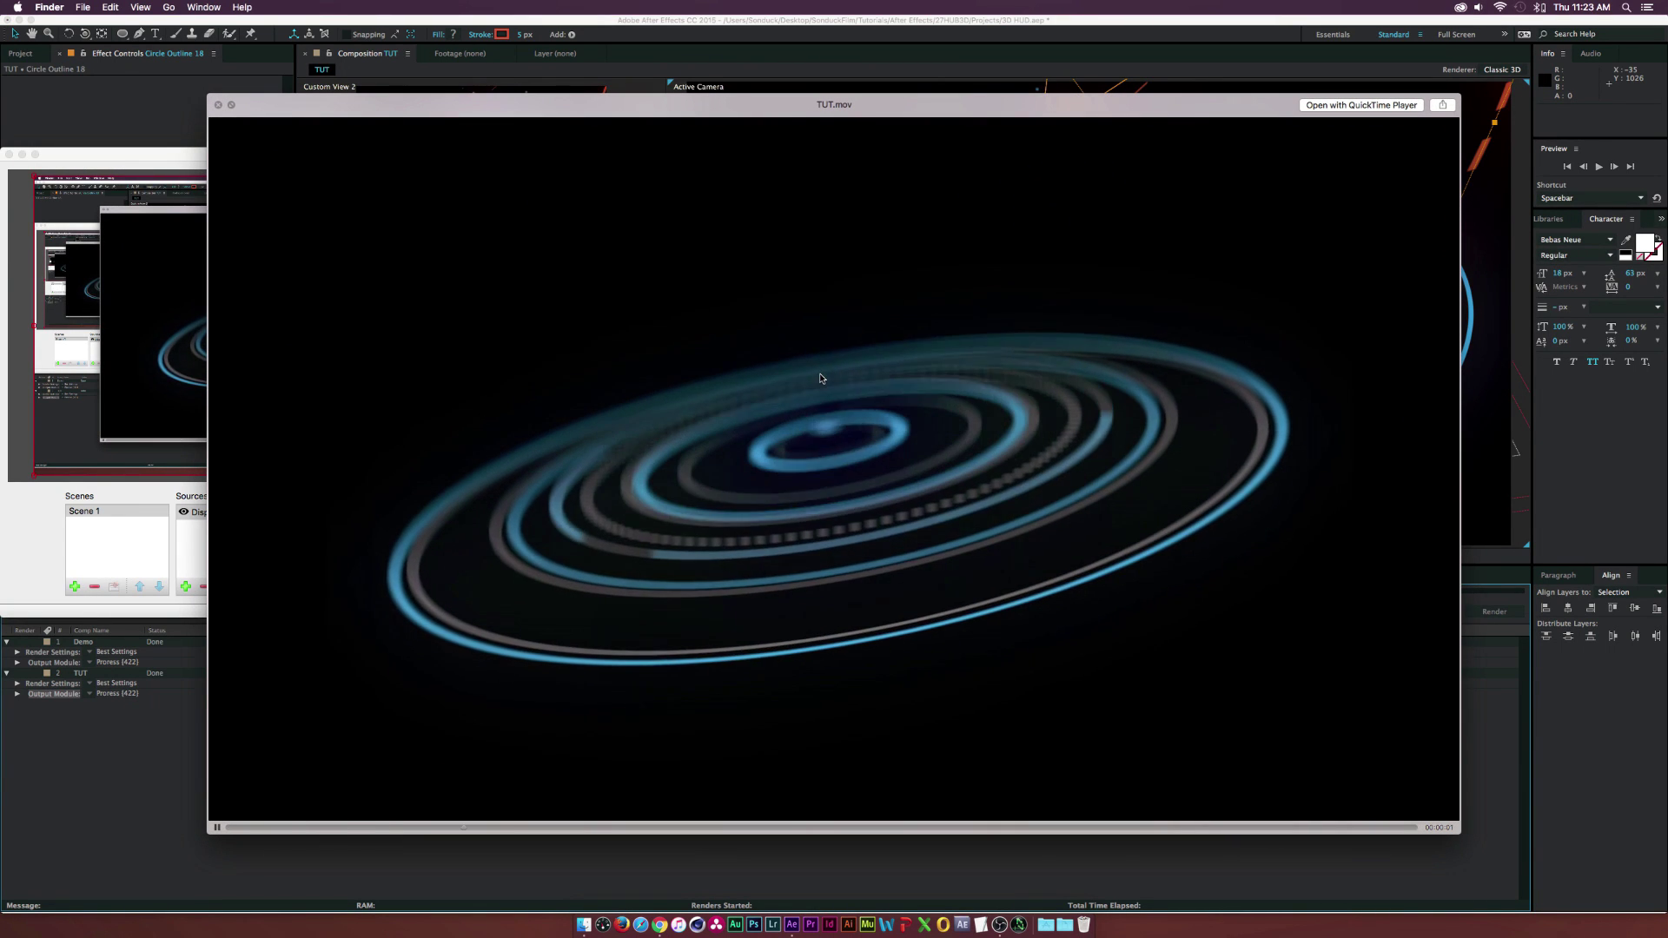